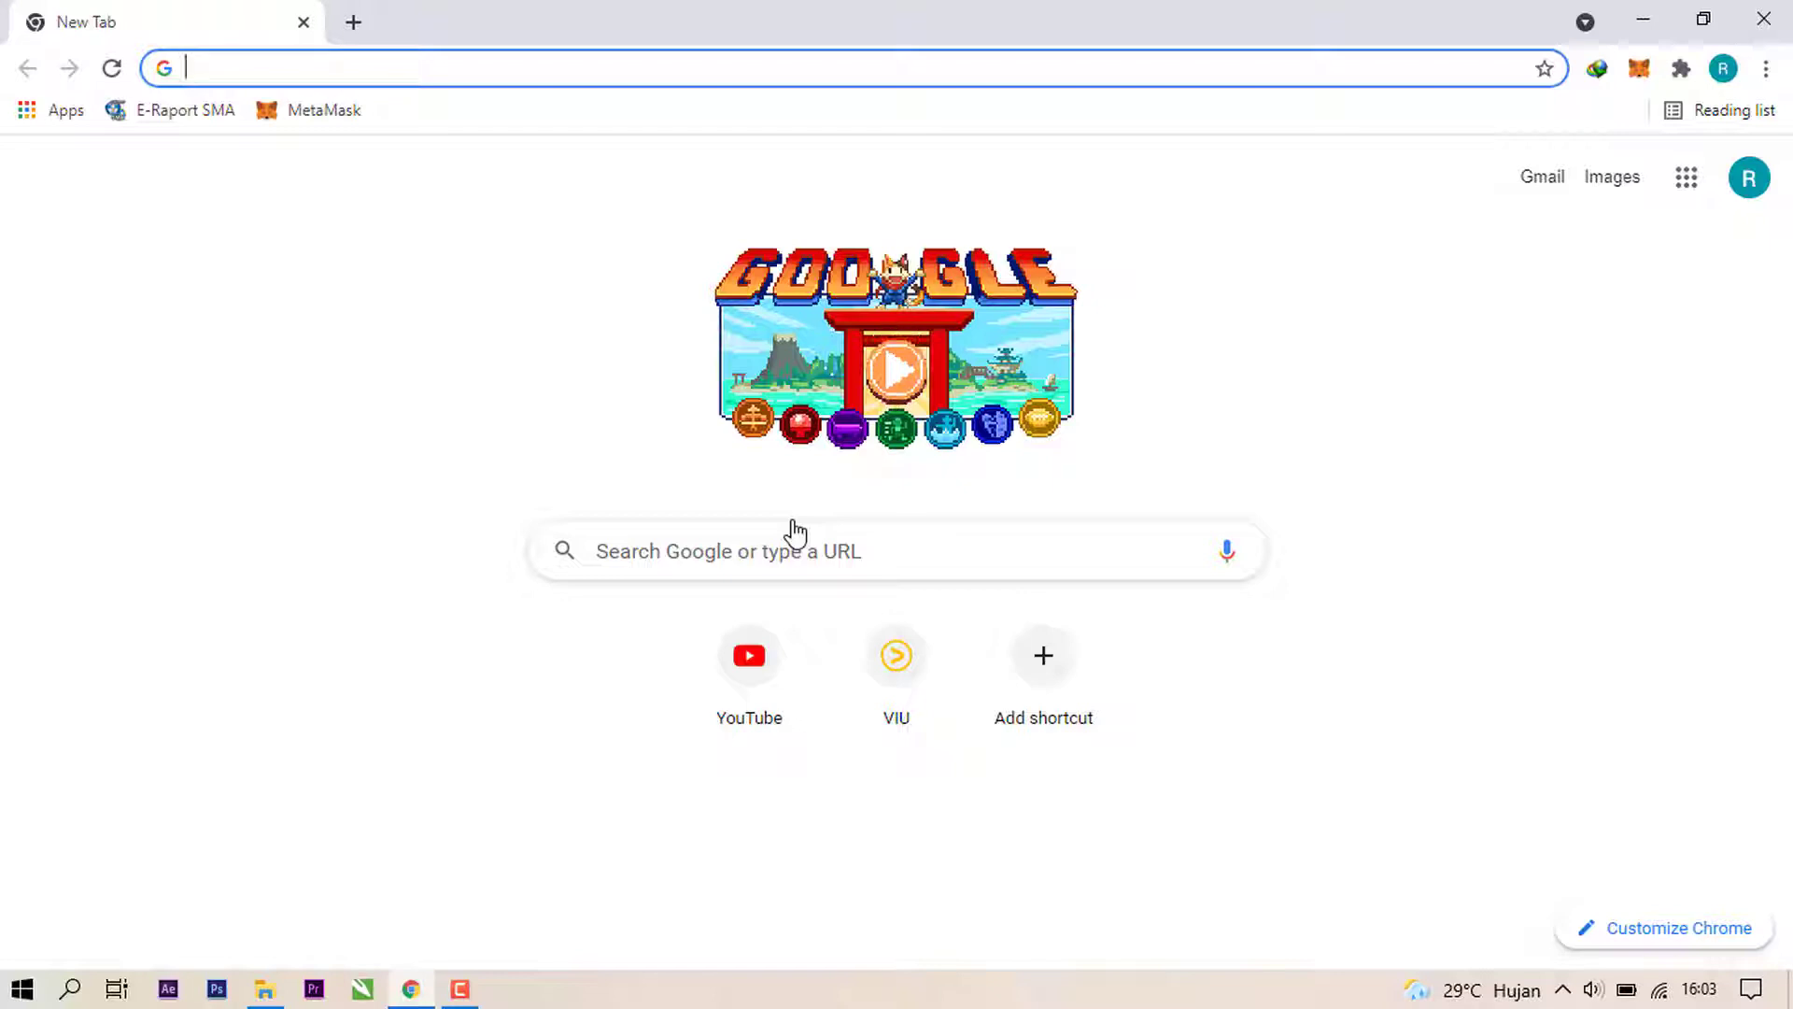
Step: Search the web for "kuyhaa" and open the kuyhaa-me.com home page
{"action": "type", "text": "ku"}
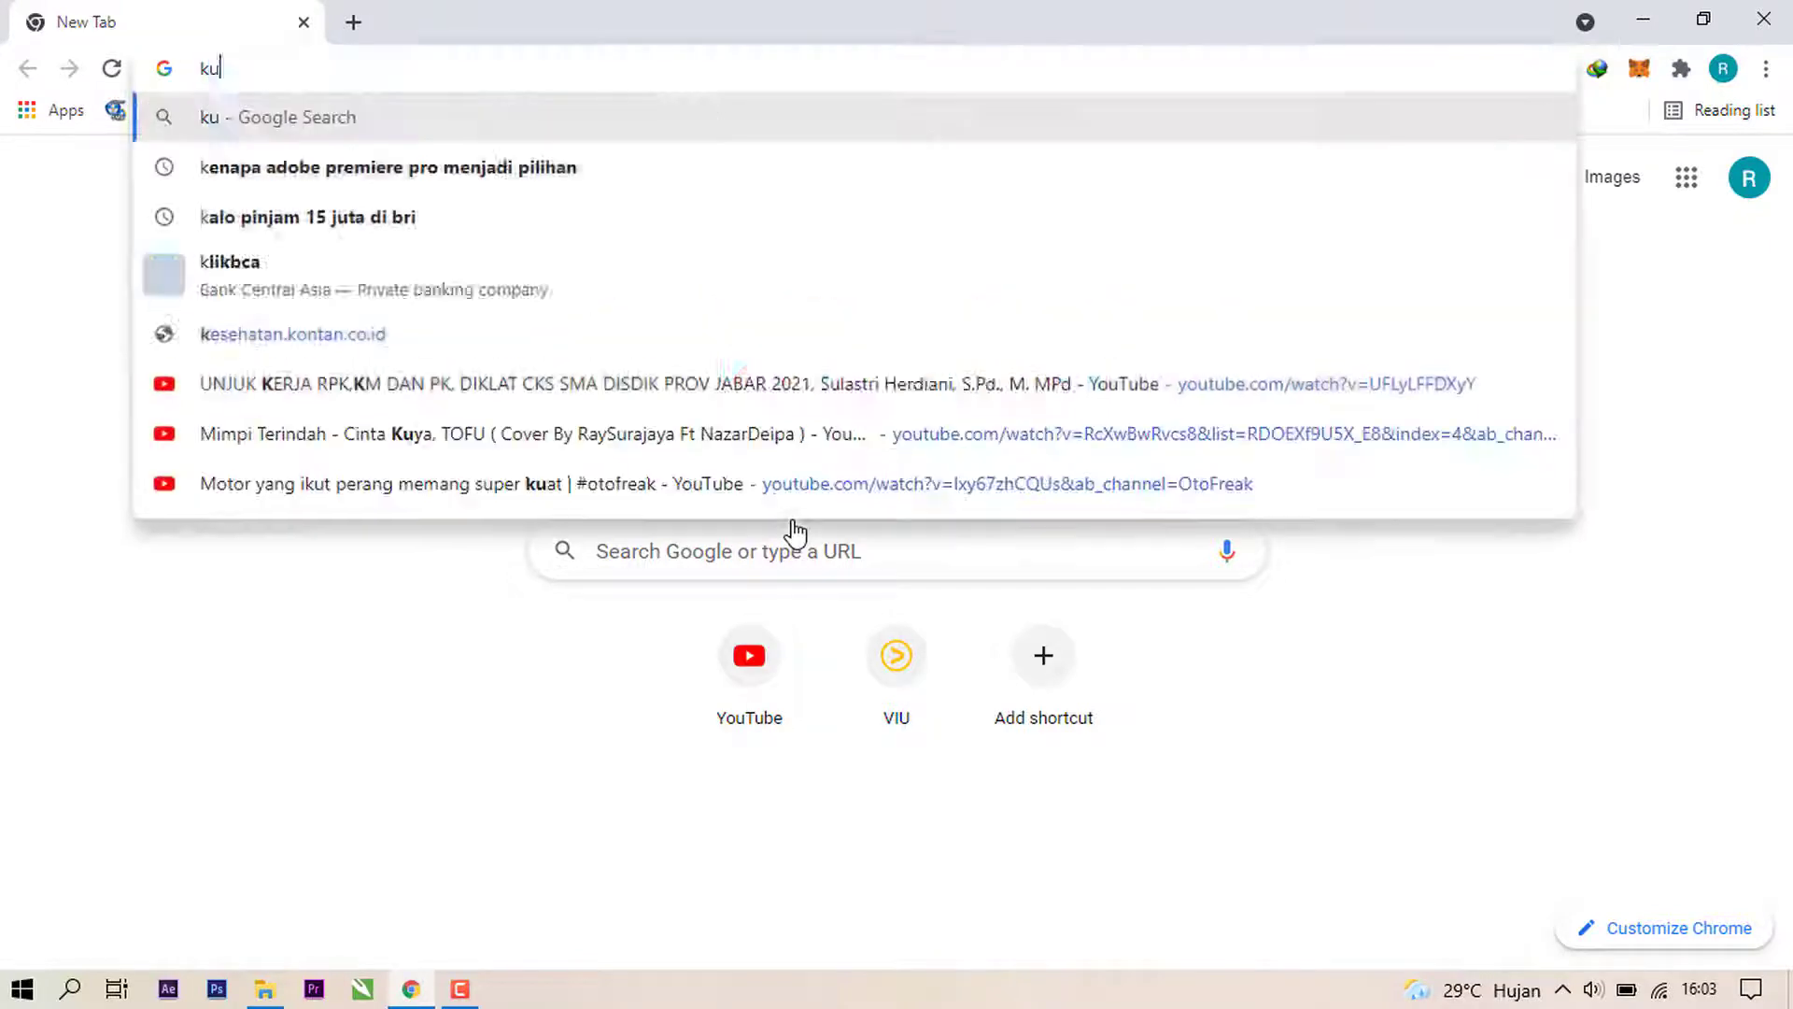
{"action": "type", "text": "yhaa"}
{"action": "key", "text": "Return"}
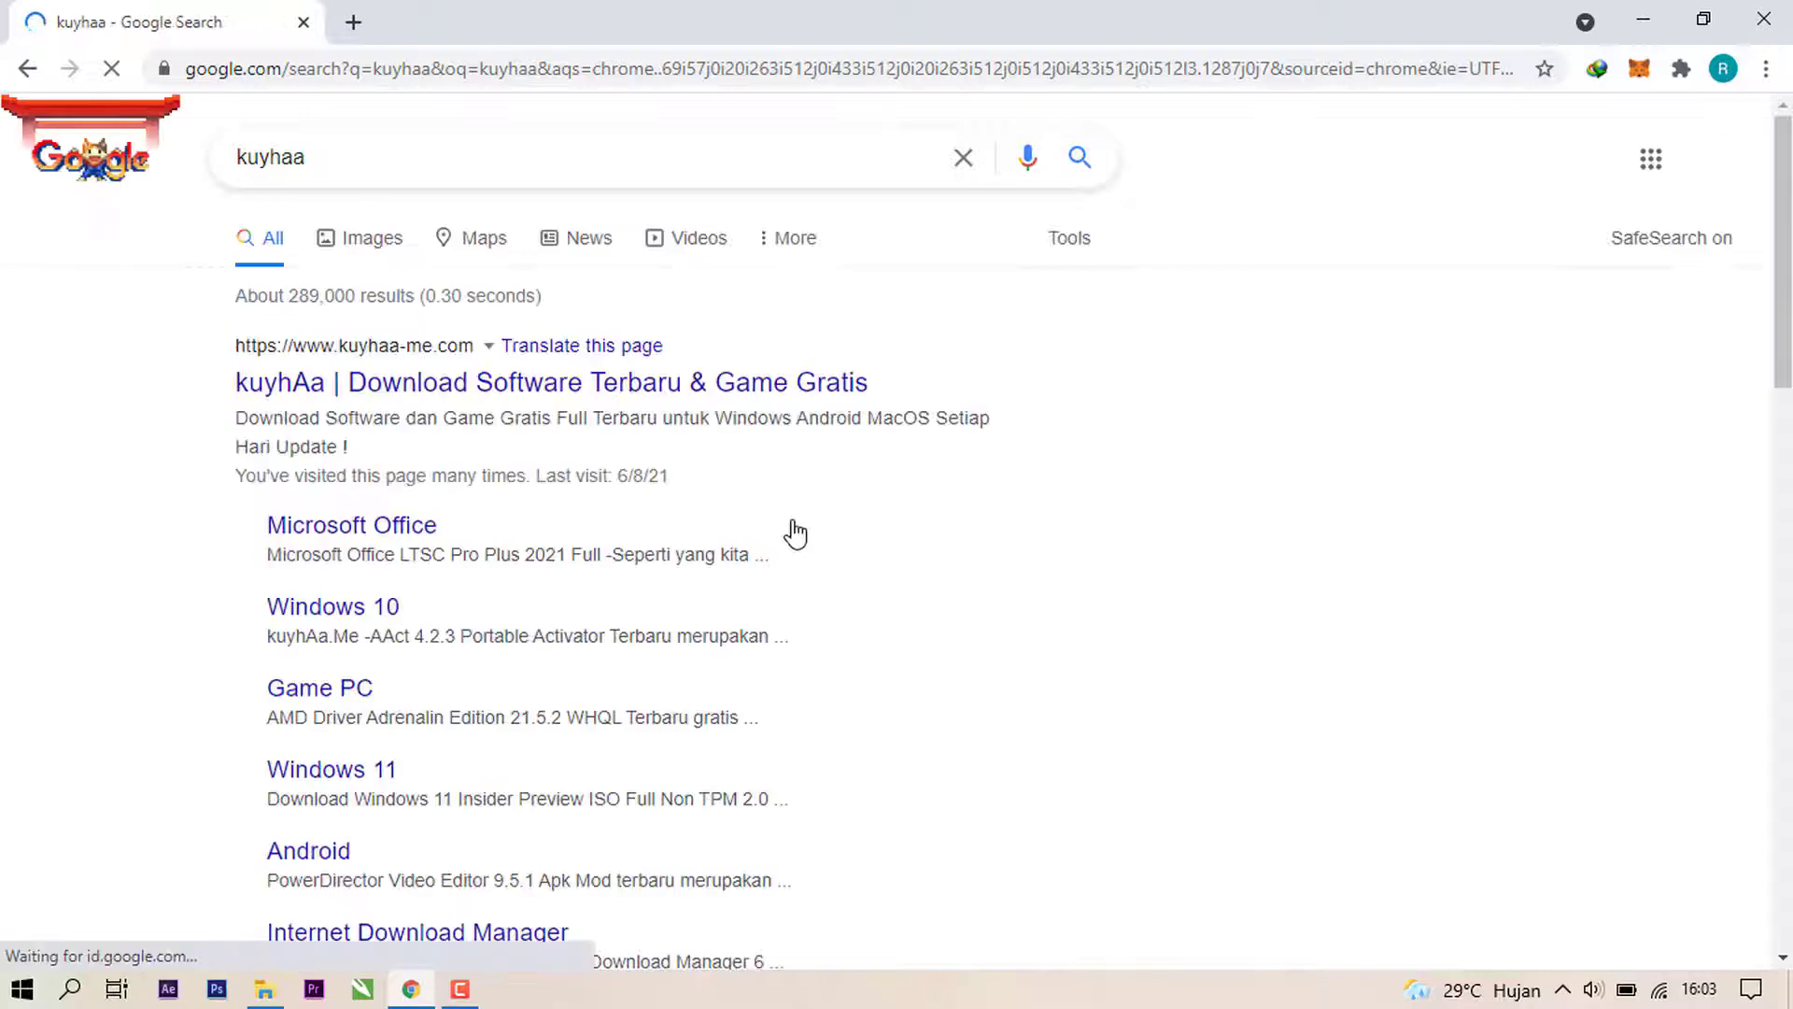
{"action": "left_click", "coordinate": [716, 383]}
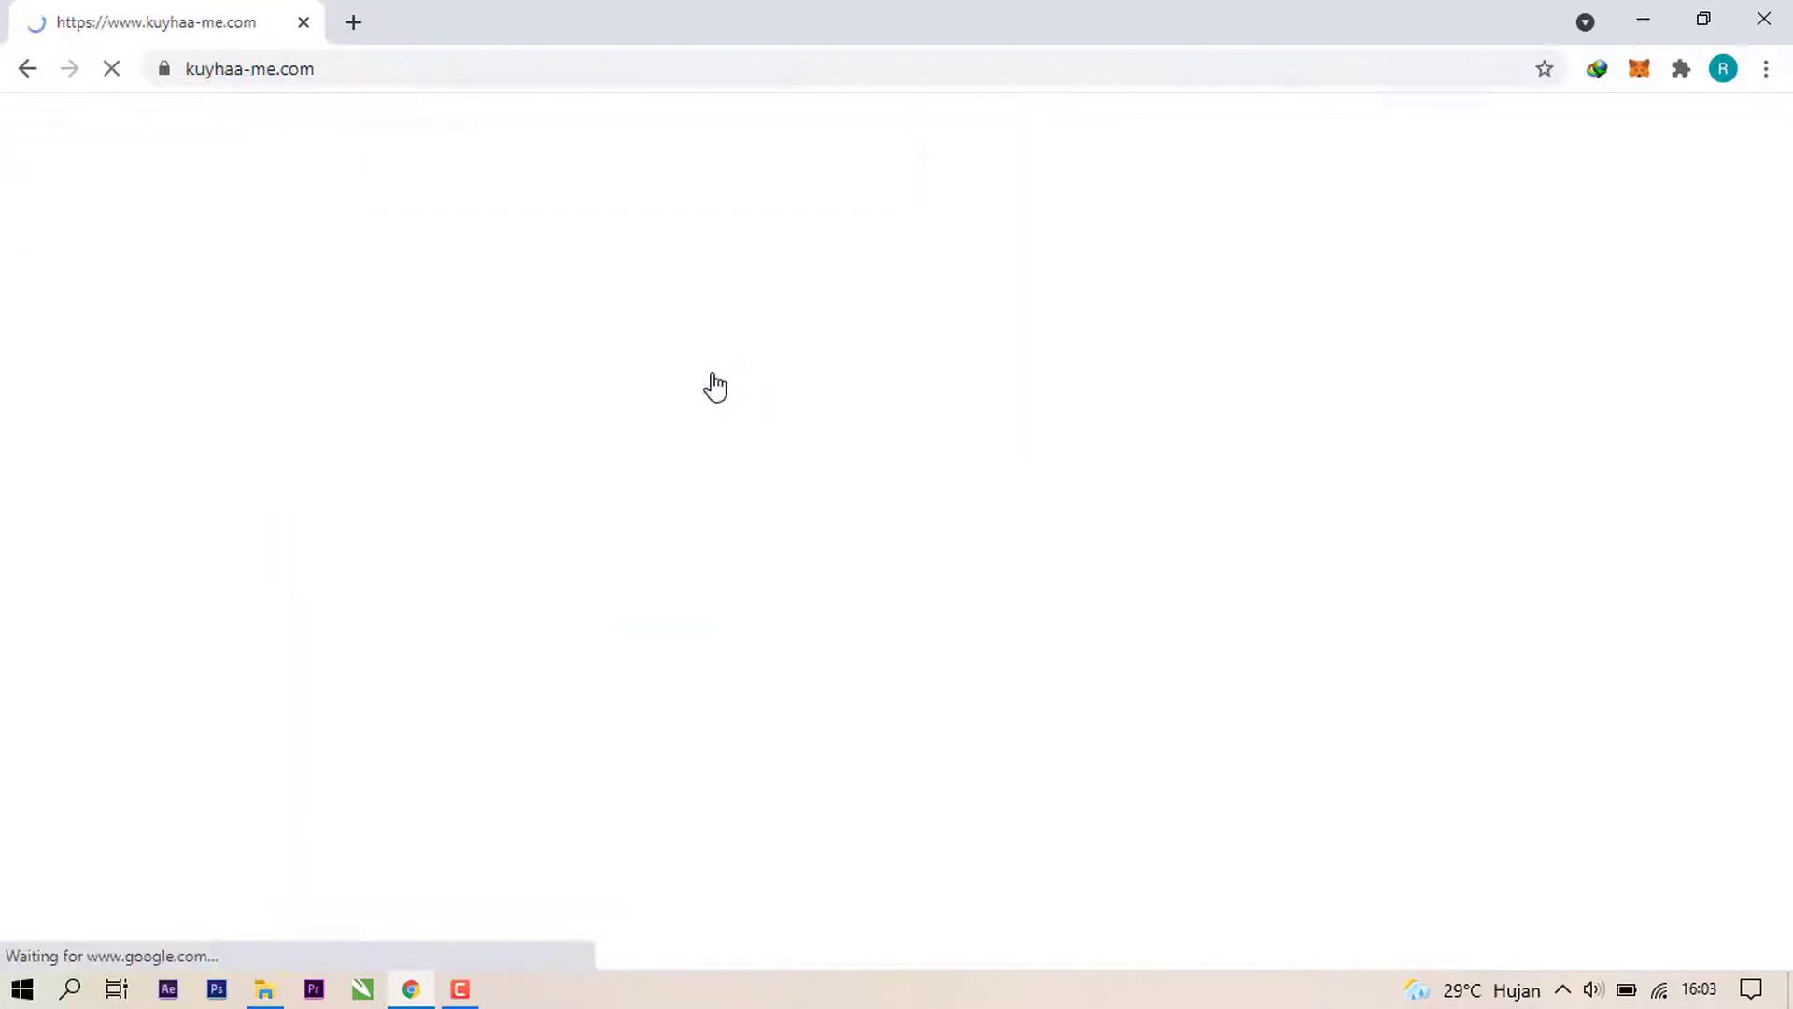
Step: Search the kuyhAa site for "adobe premiere pro 2019"
{"action": "left_click", "coordinate": [283, 309]}
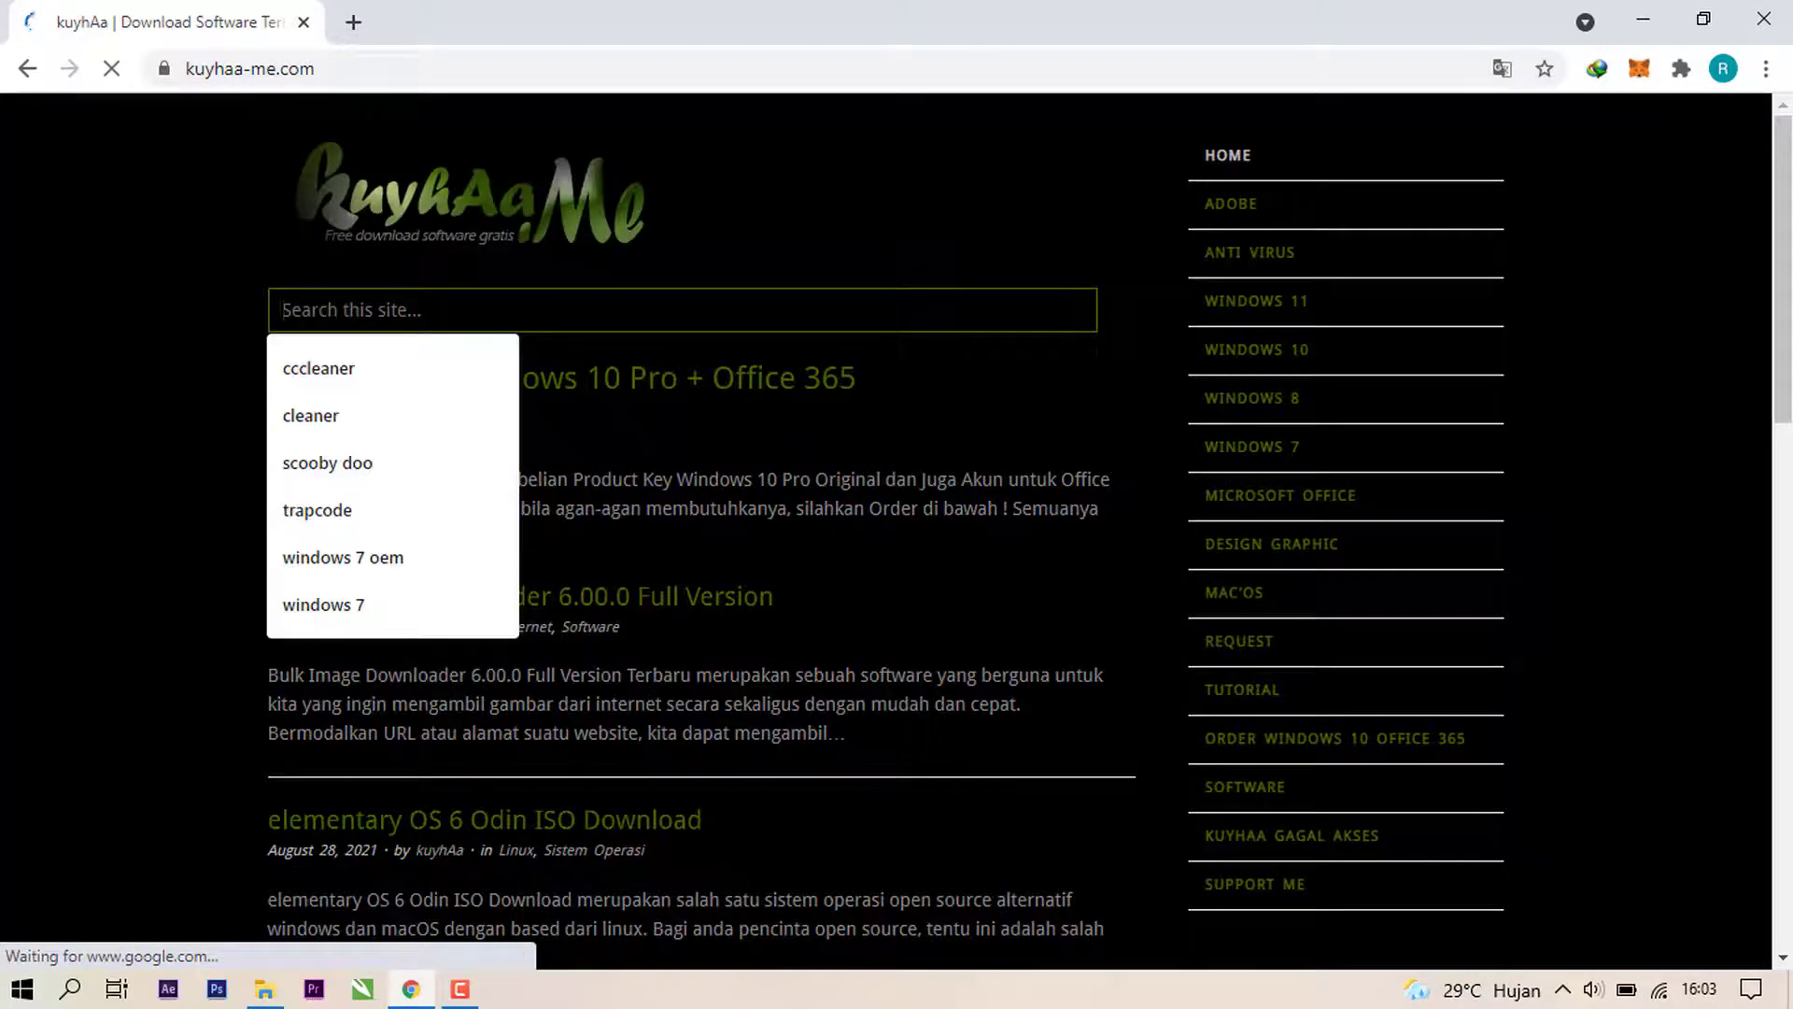
{"action": "type", "text": "adobe"}
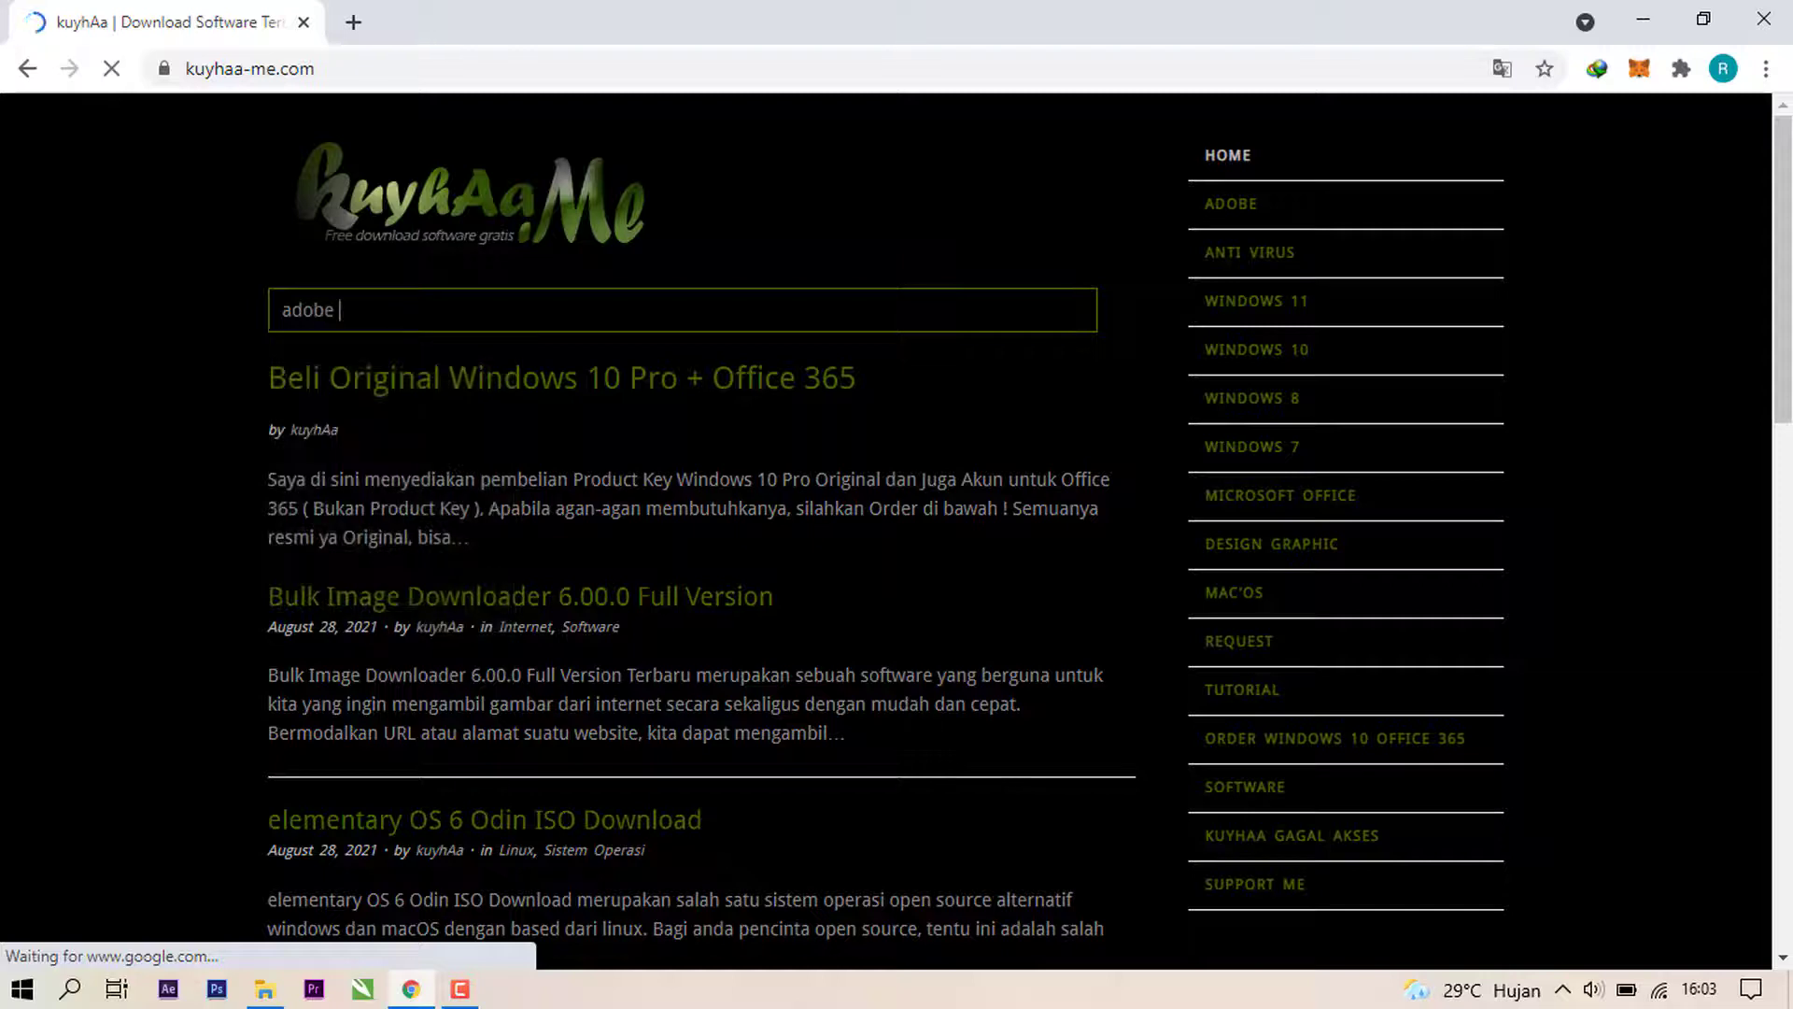
{"action": "type", "text": " prem"}
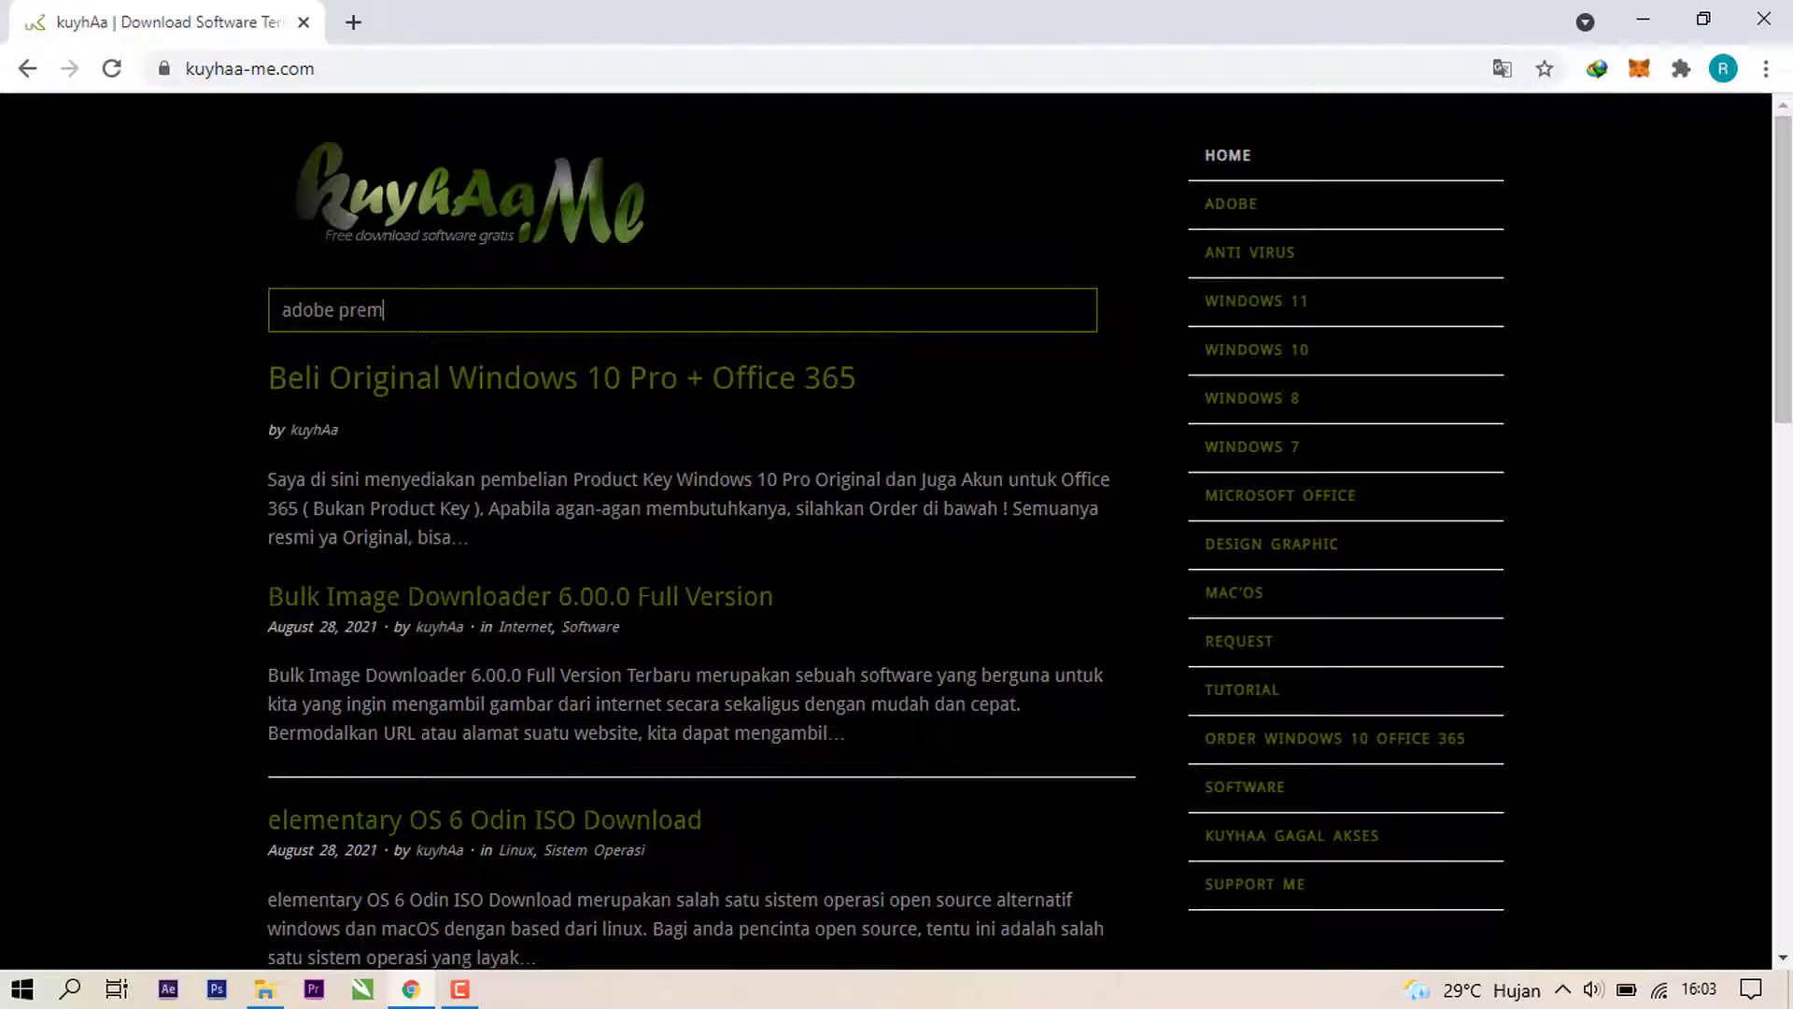
{"action": "type", "text": "iere pro 2019"}
{"action": "key", "text": "Return"}
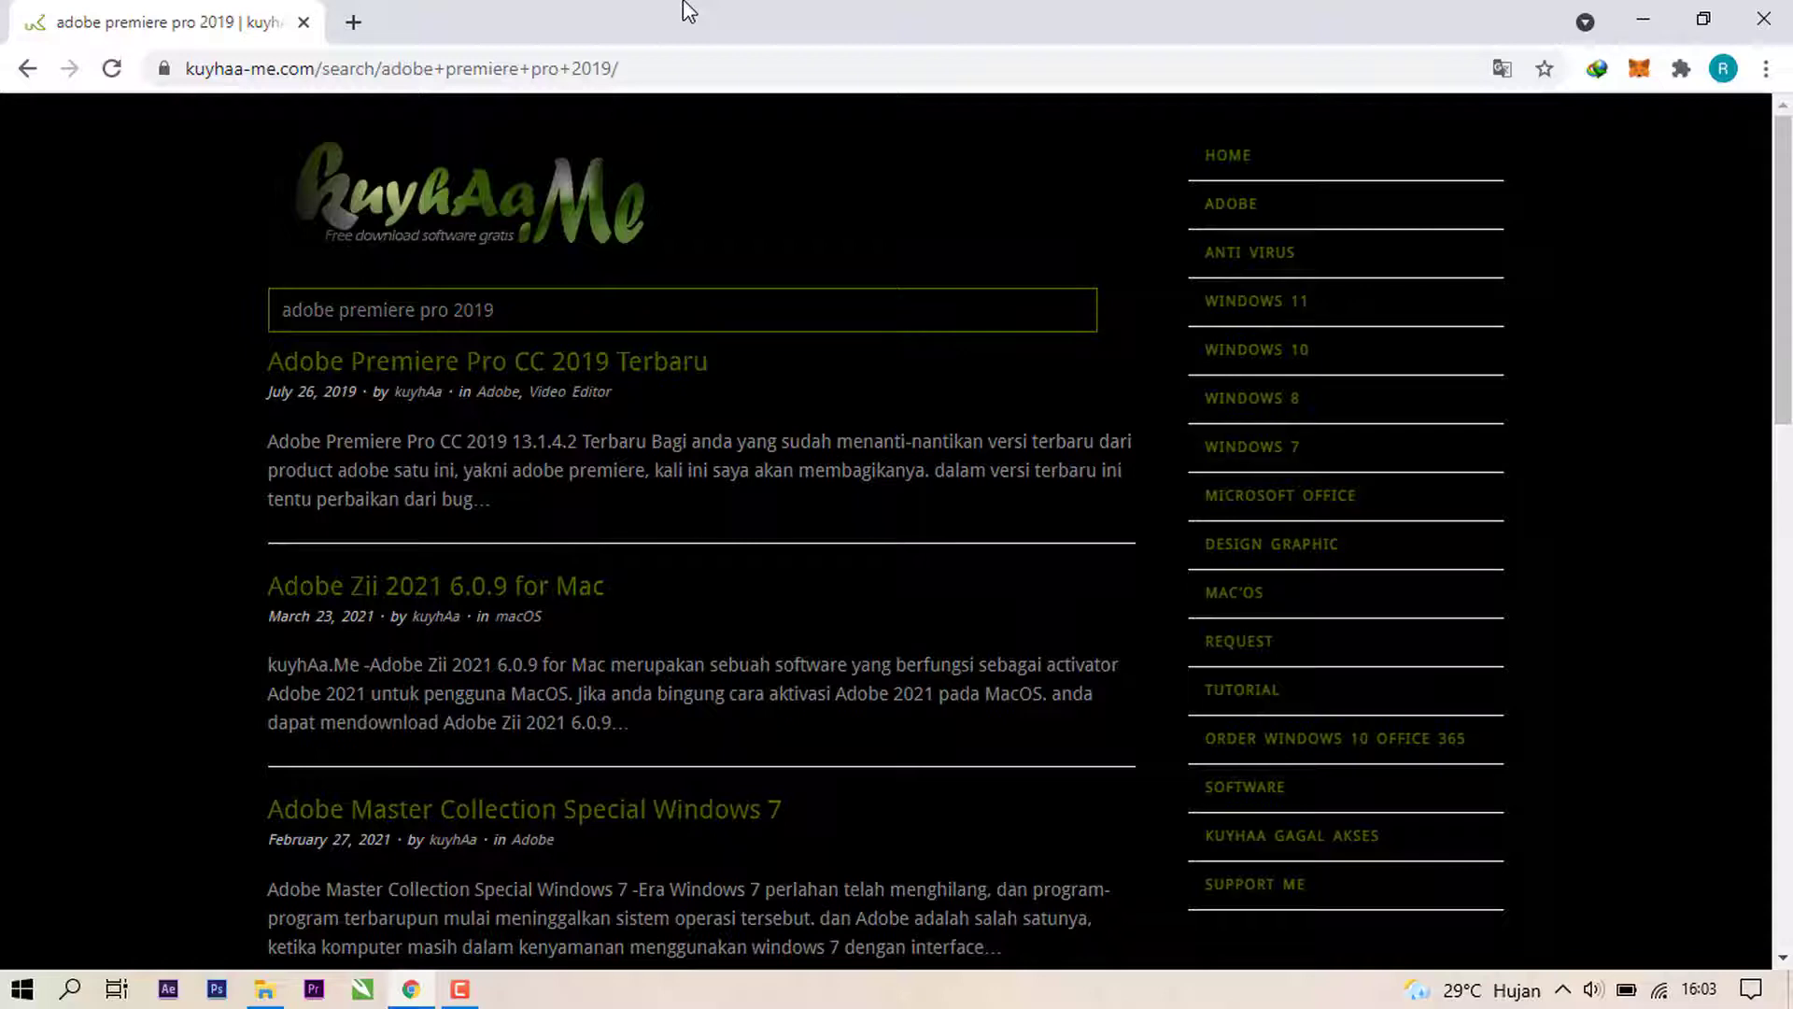
Step: Look through the first two pages of search results and open the "Adobe Premiere Pro CC 2019 Terbaru" post
{"action": "scroll", "coordinate": [845, 575], "scroll_direction": "down", "scroll_amount": 5}
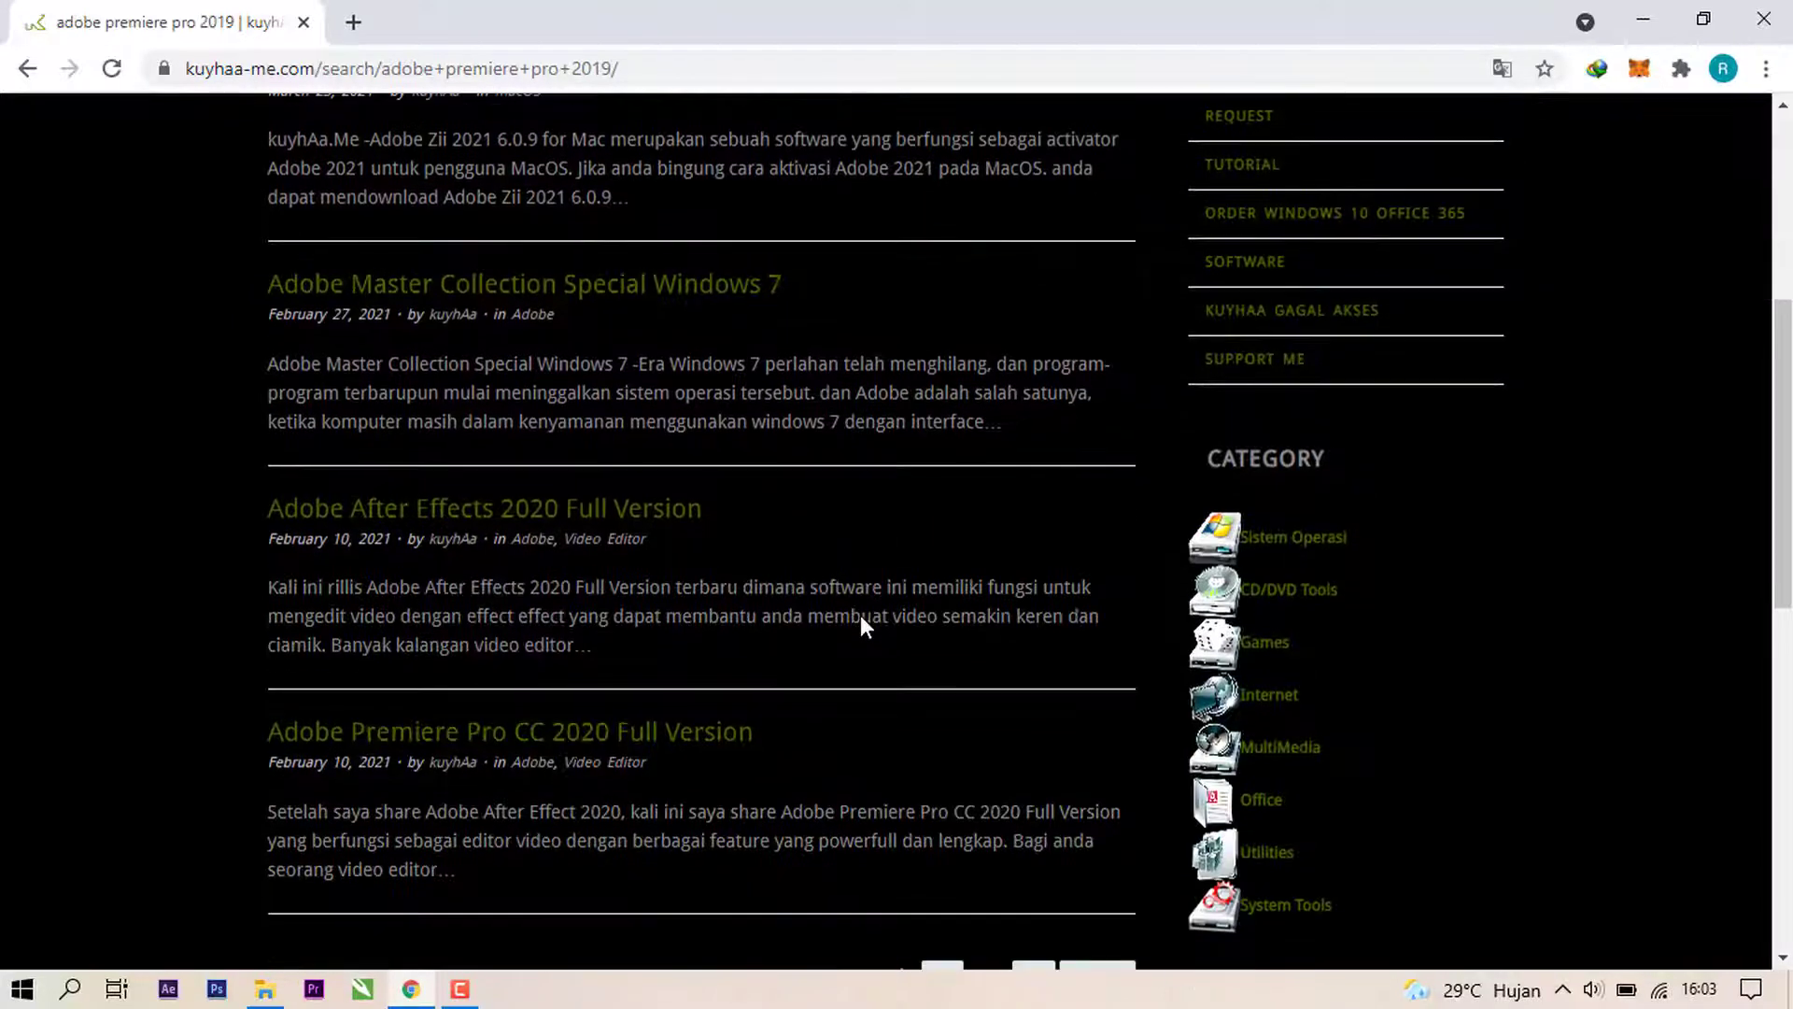
{"action": "scroll", "coordinate": [860, 614], "scroll_direction": "down", "scroll_amount": 3}
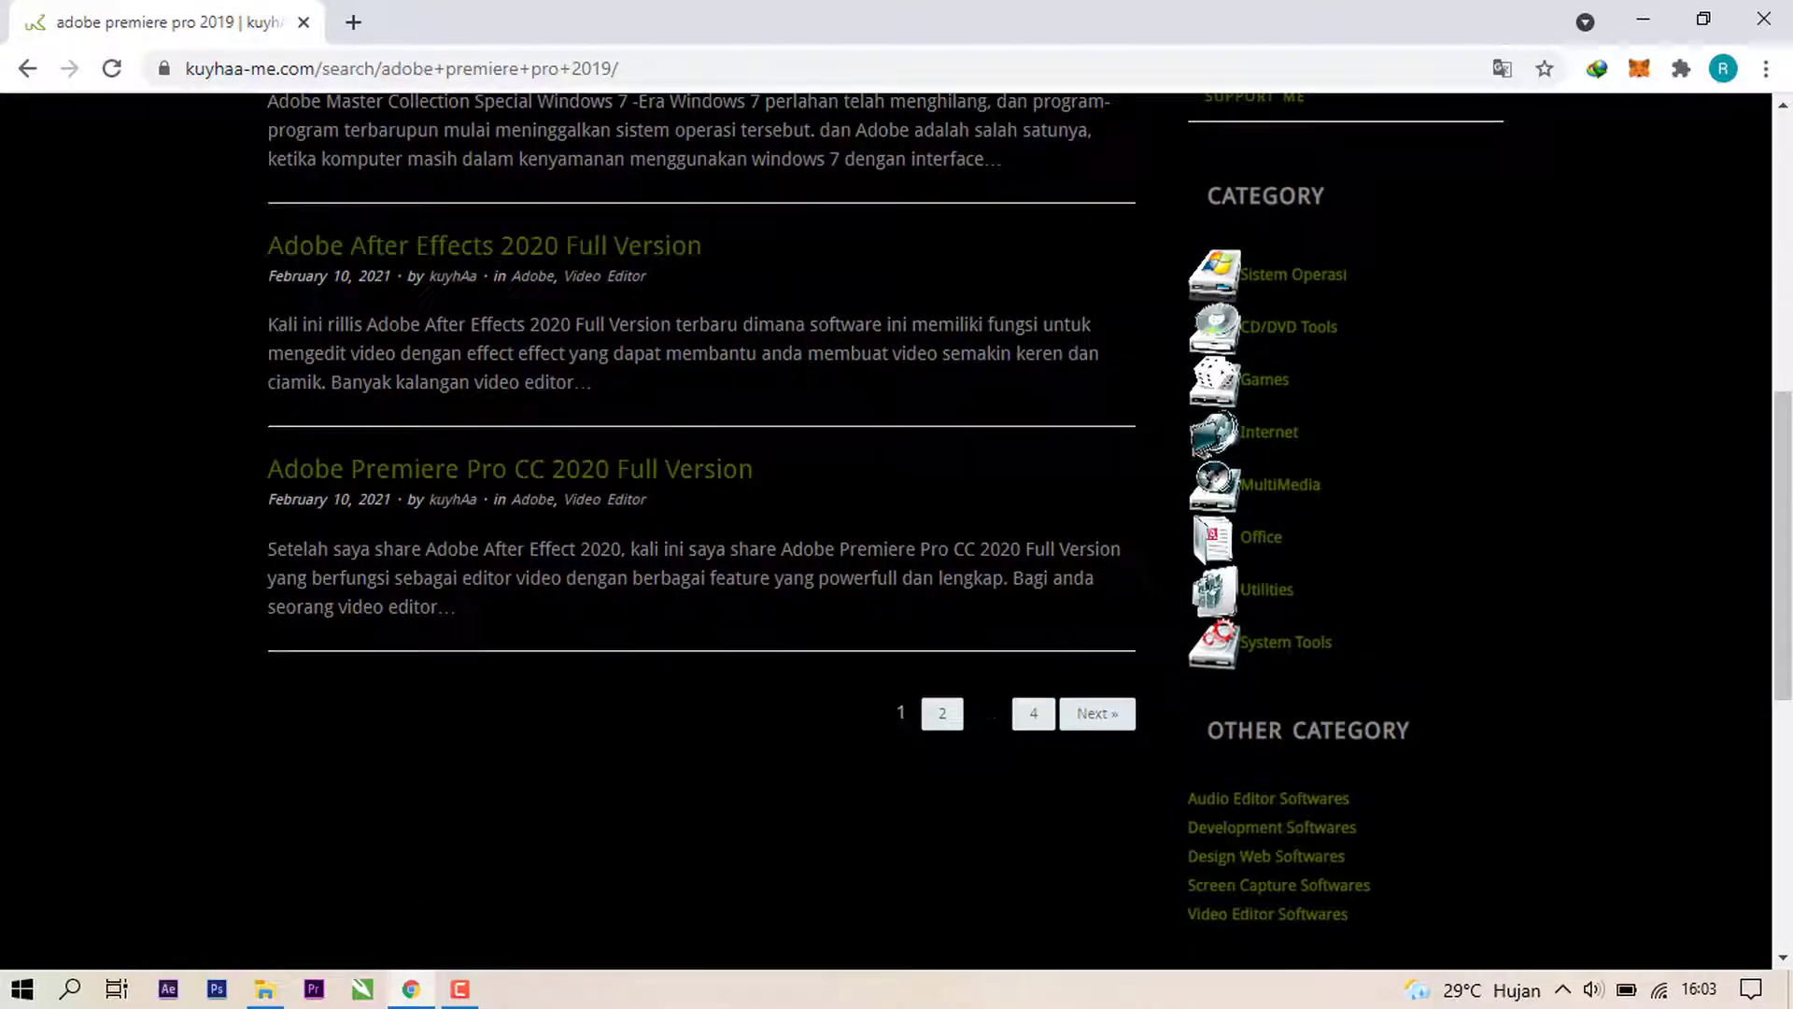
{"action": "left_click", "coordinate": [1095, 727]}
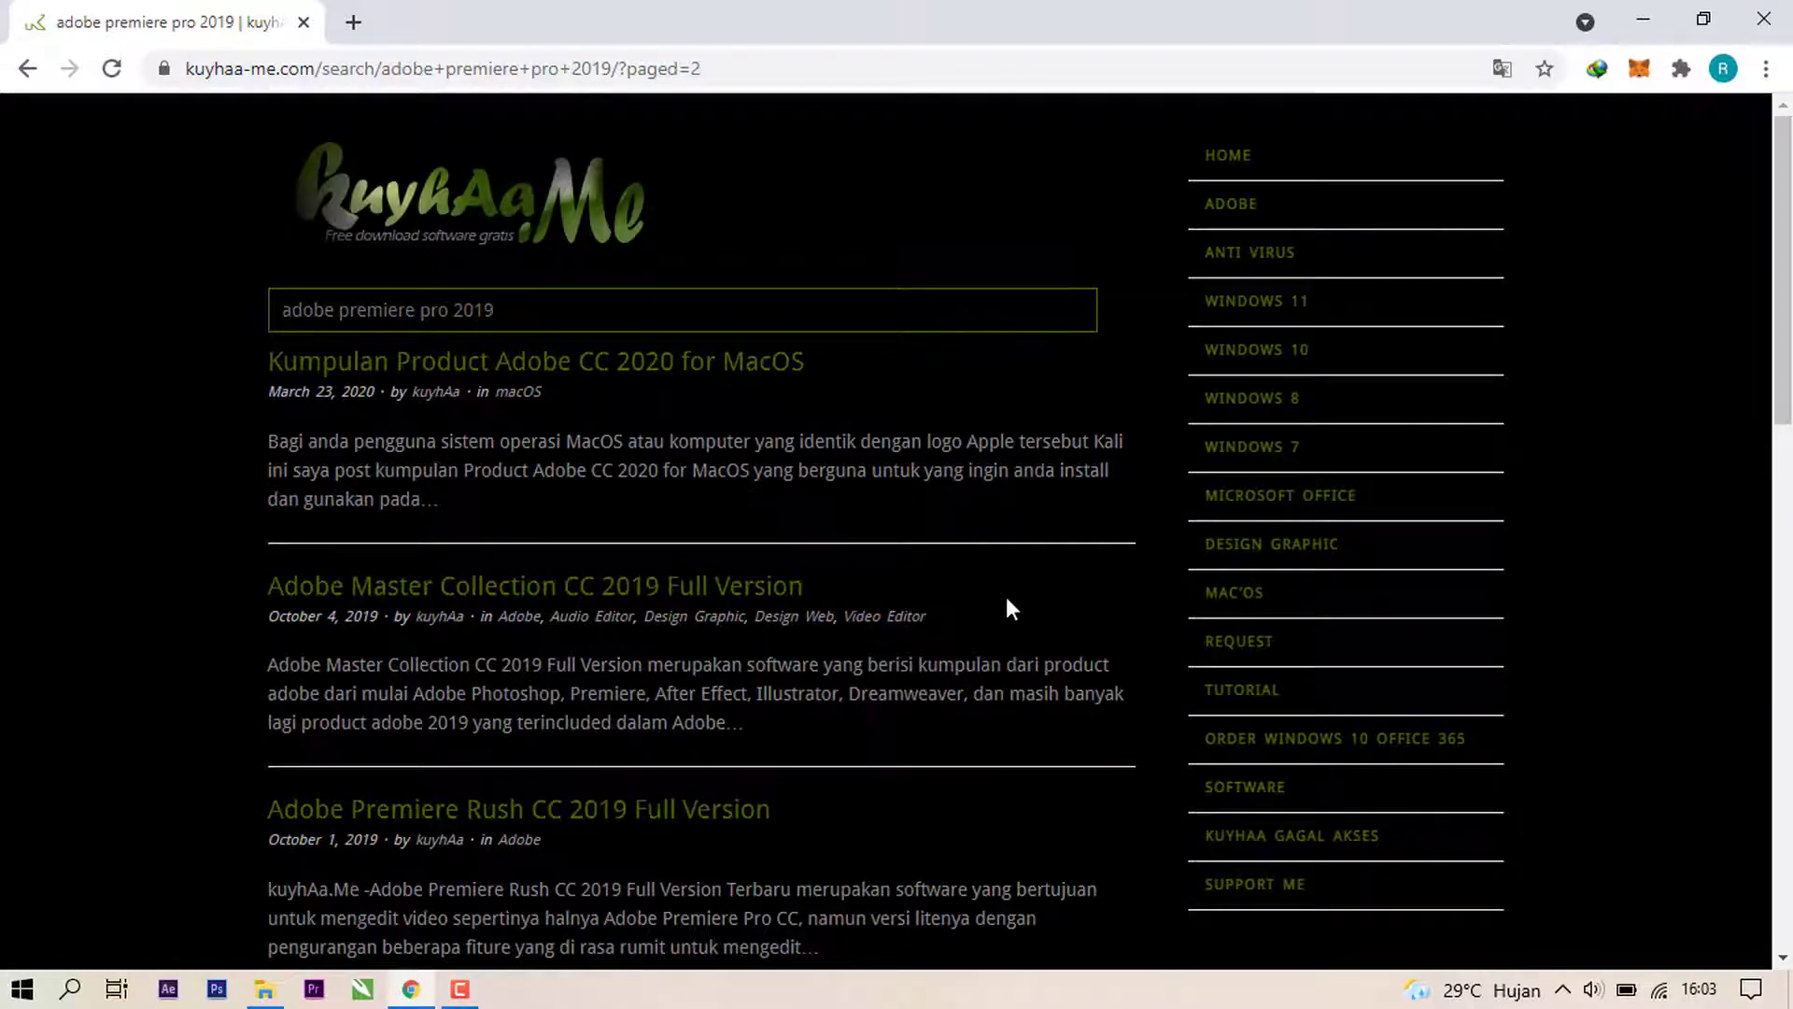
{"action": "scroll", "coordinate": [1007, 601], "scroll_direction": "down", "scroll_amount": 4}
{"action": "scroll", "coordinate": [1007, 601], "scroll_direction": "down", "scroll_amount": 4}
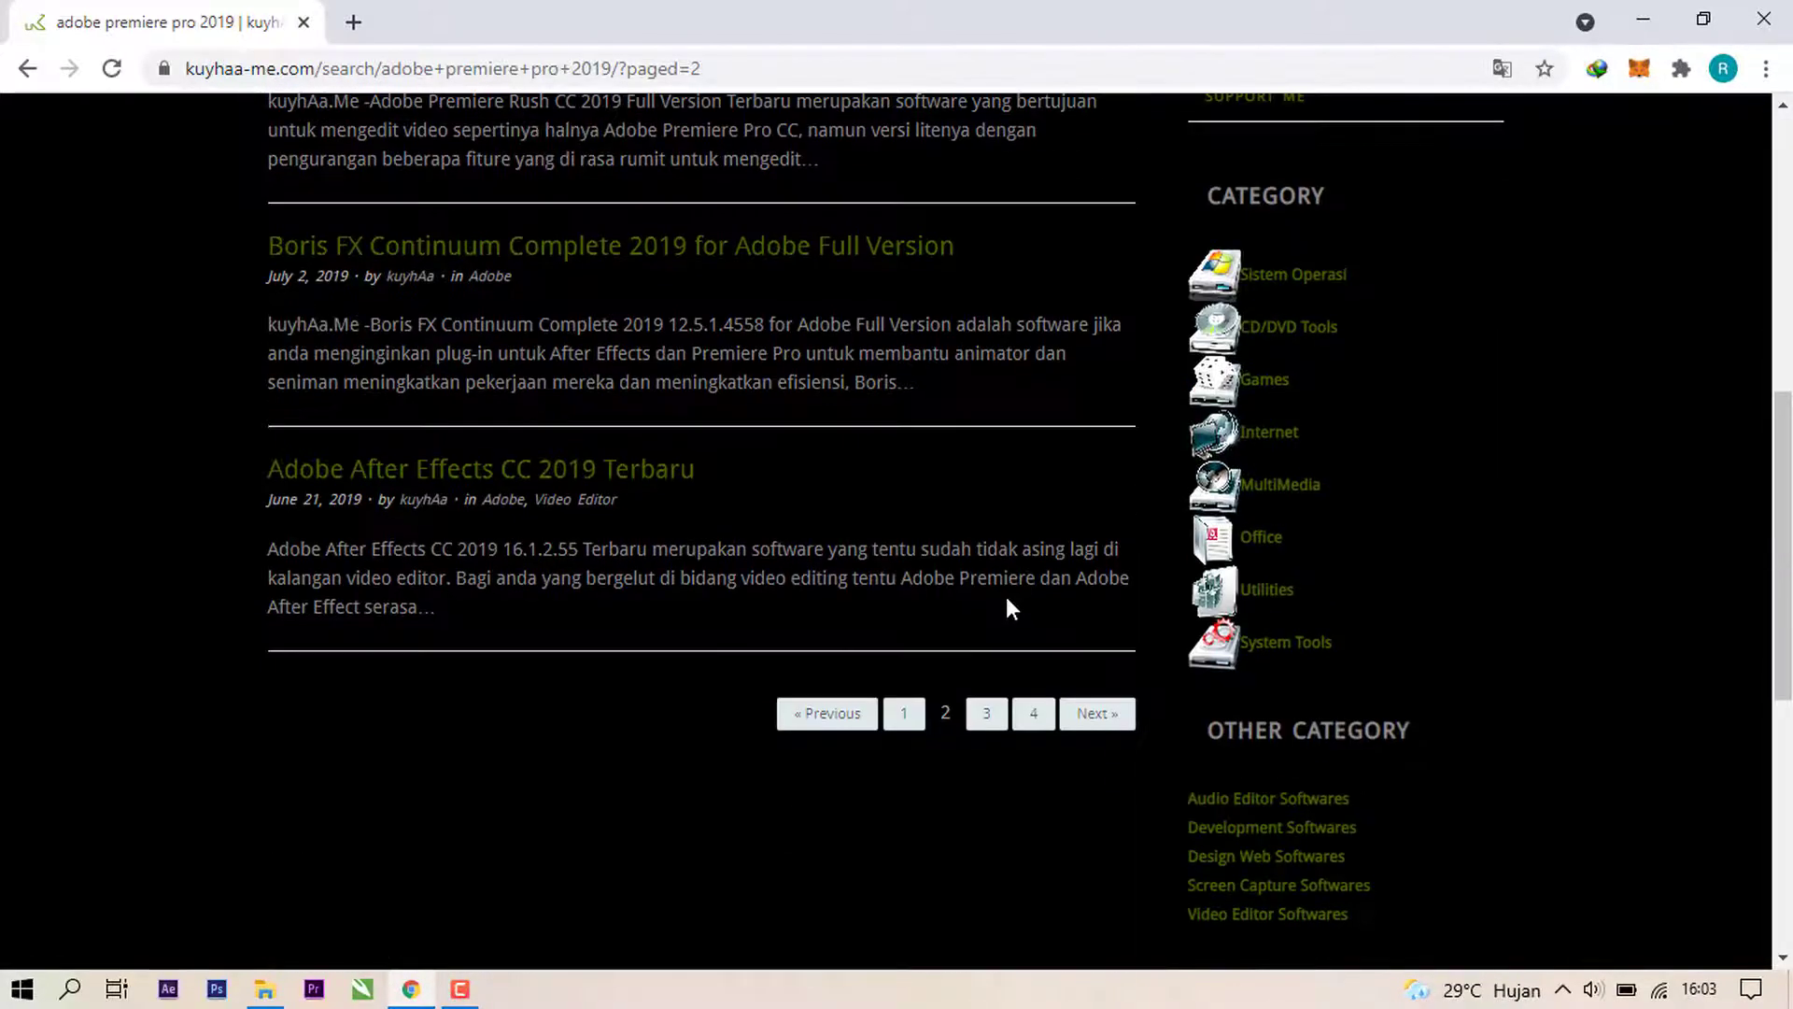
{"action": "left_click", "coordinate": [819, 719]}
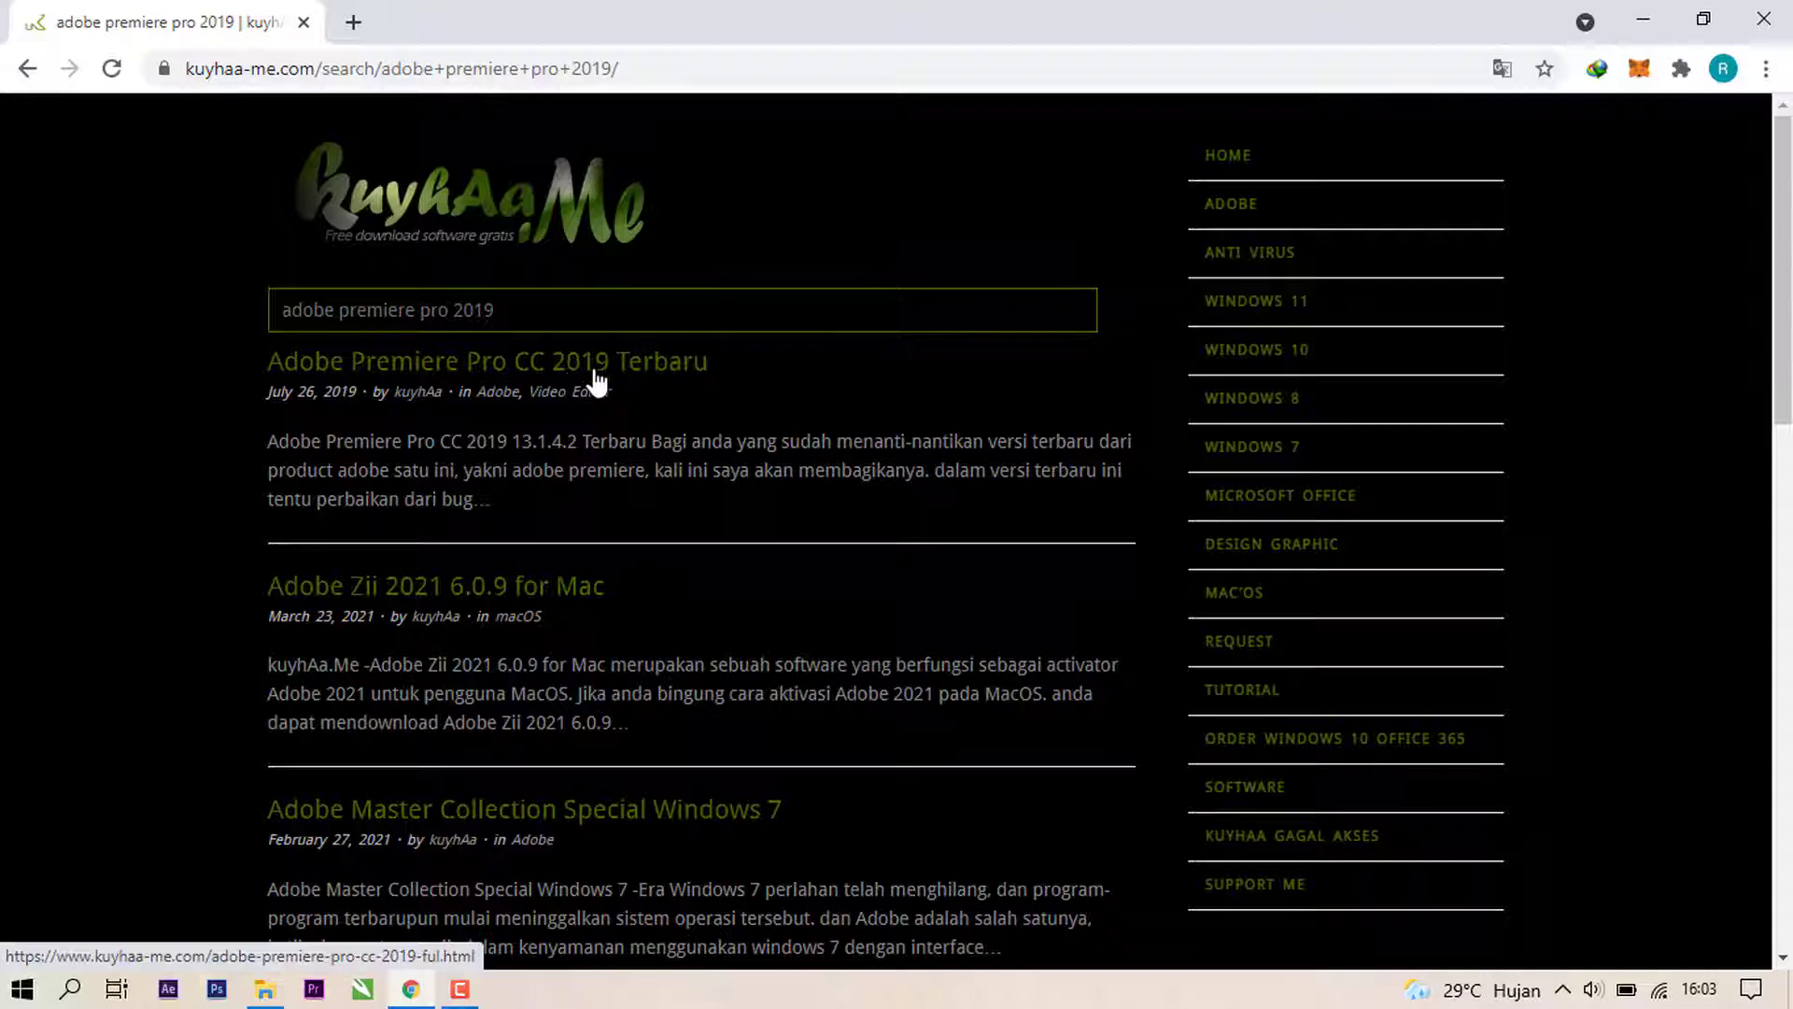
{"action": "left_click", "coordinate": [607, 378]}
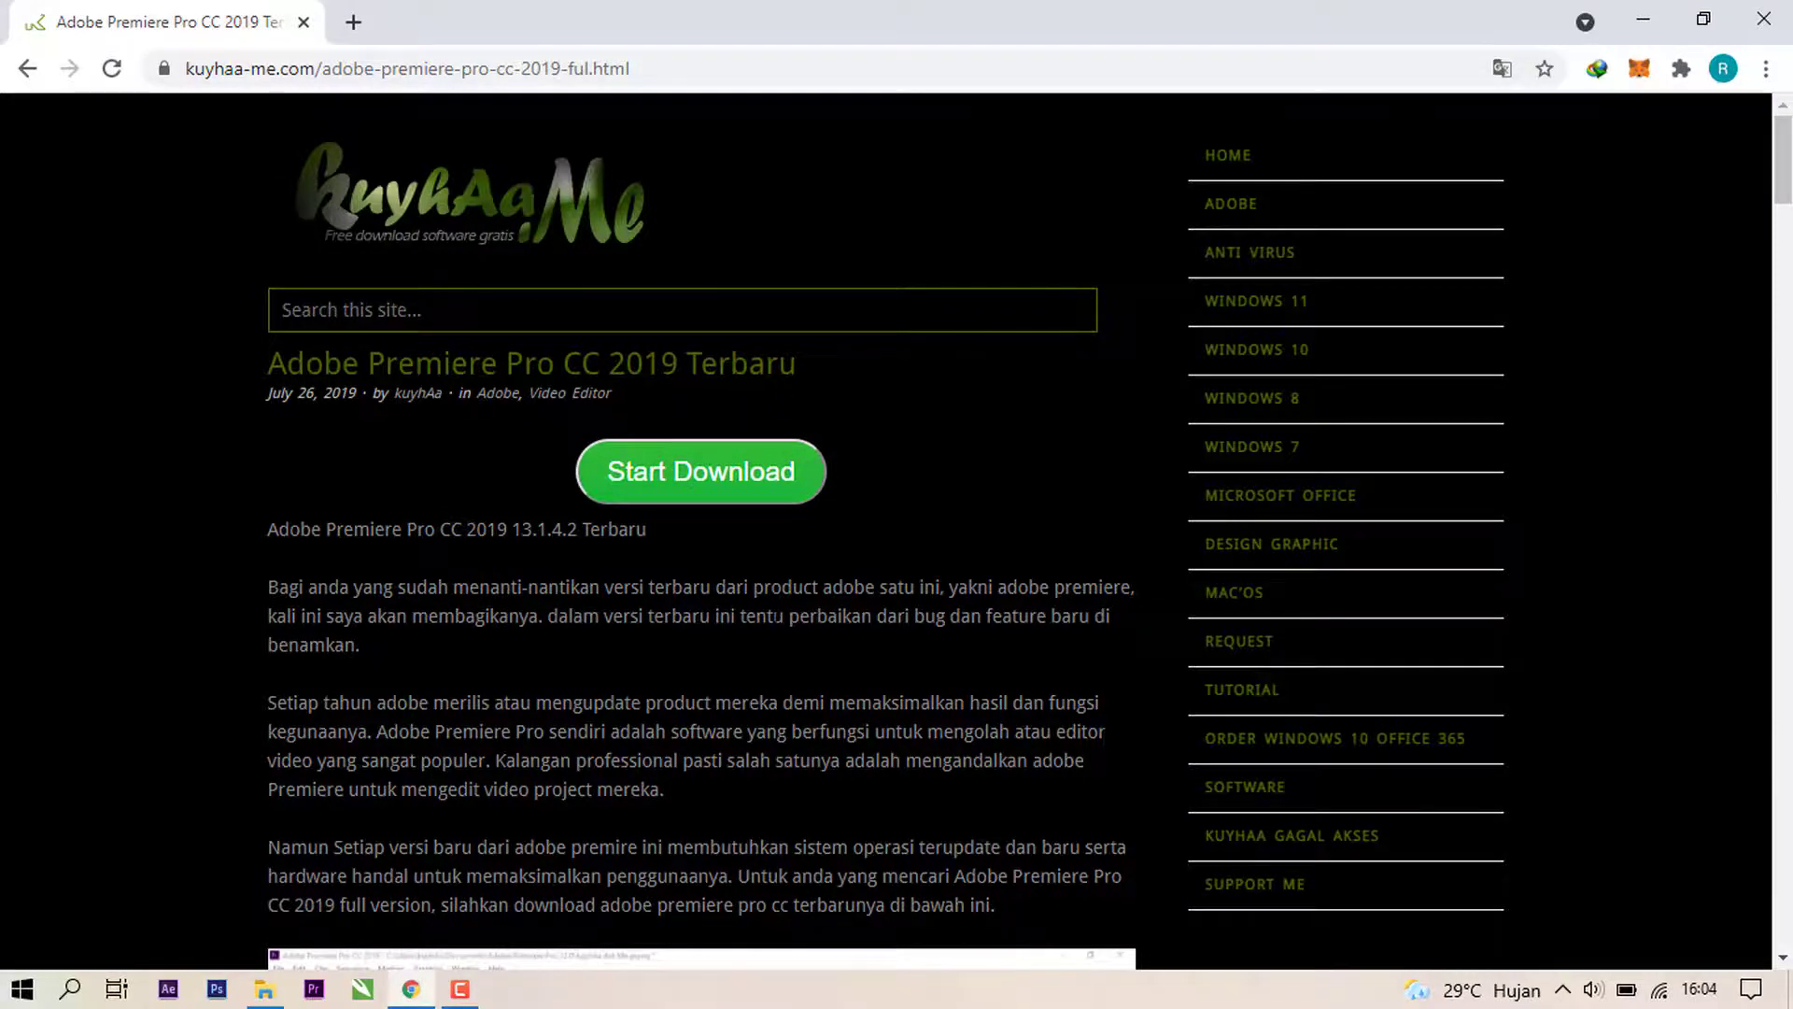
Step: Examine the post's system requirements, install steps and download links, closing any advertising tabs
{"action": "scroll", "coordinate": [701, 467], "scroll_direction": "down", "scroll_amount": 10}
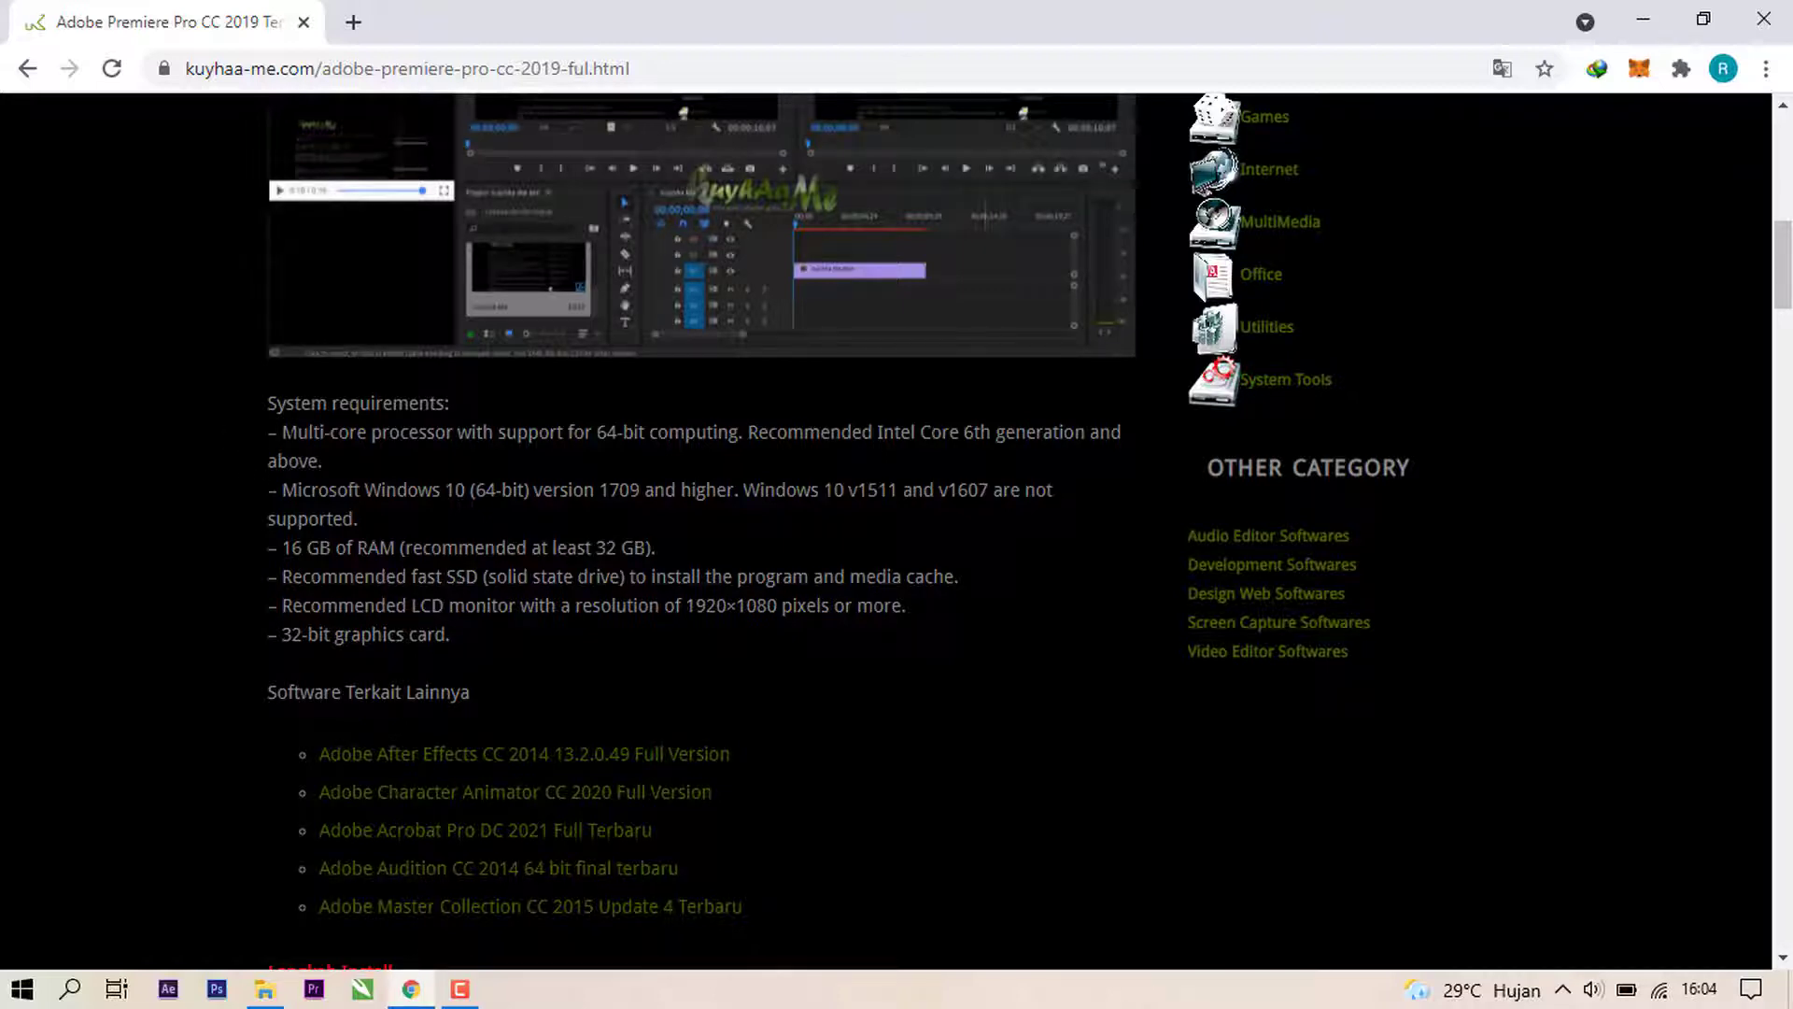
{"action": "left_click", "coordinate": [299, 429]}
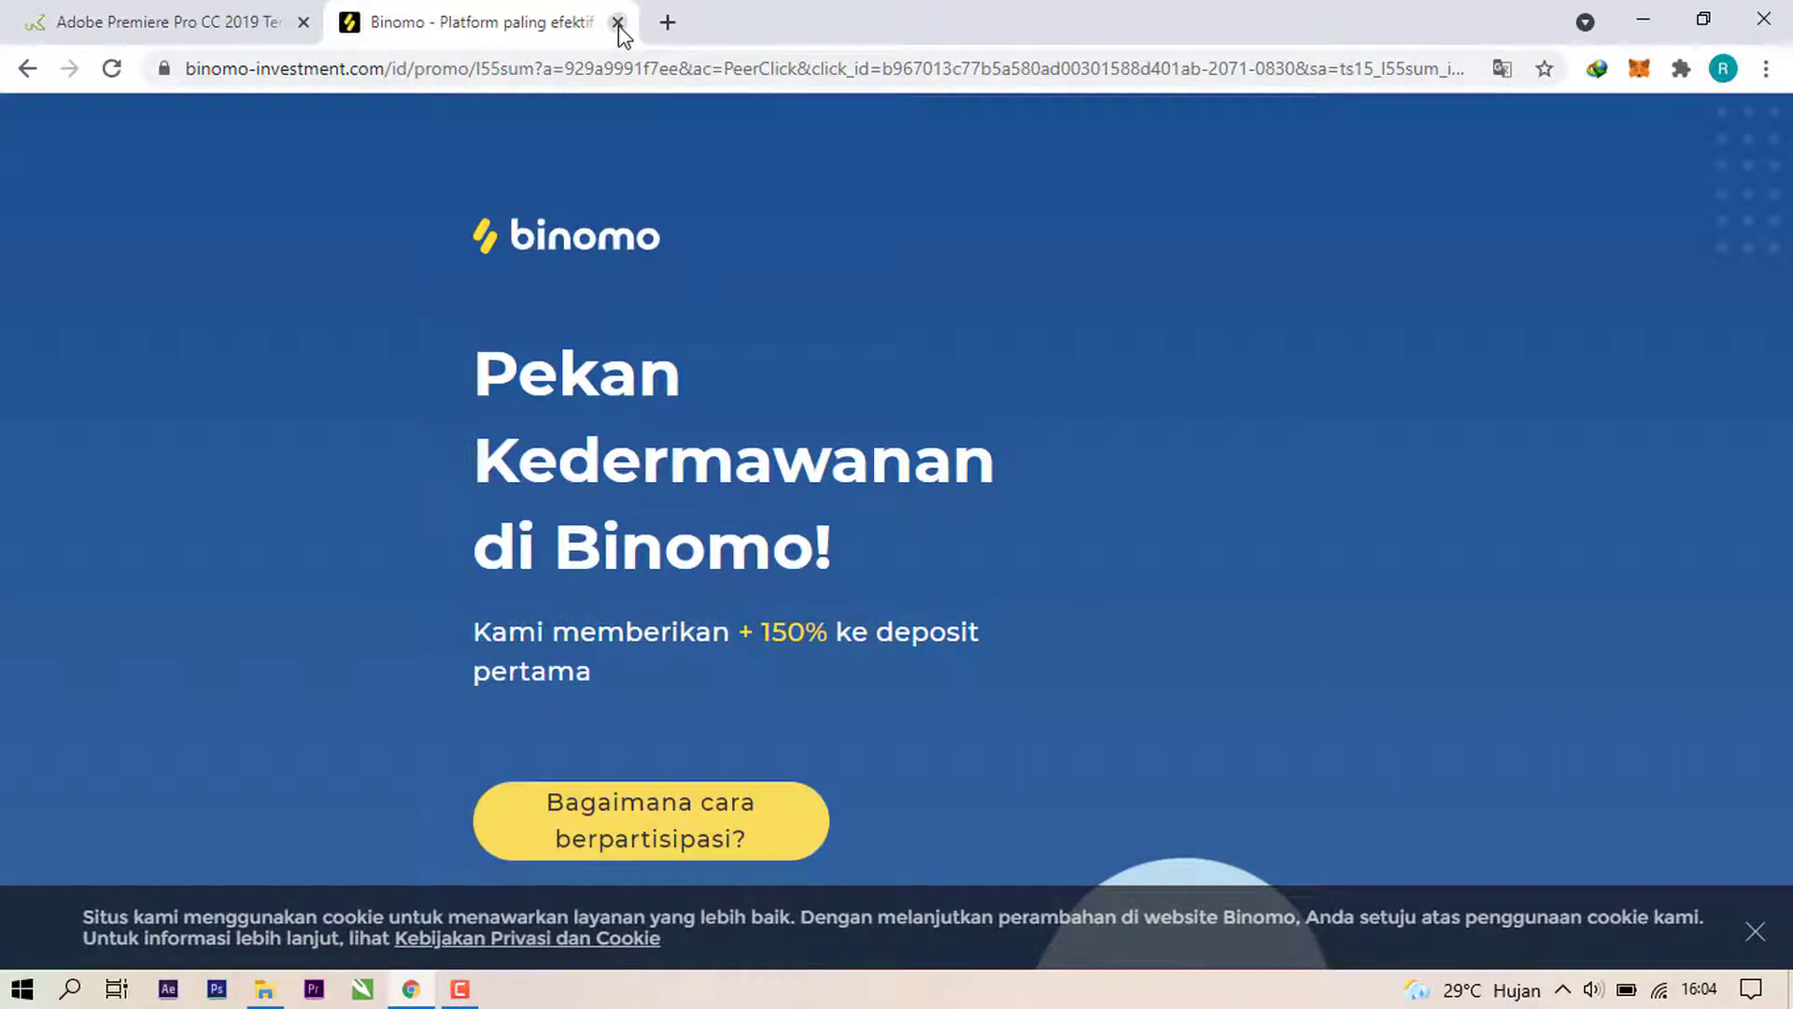
{"action": "left_click", "coordinate": [618, 22]}
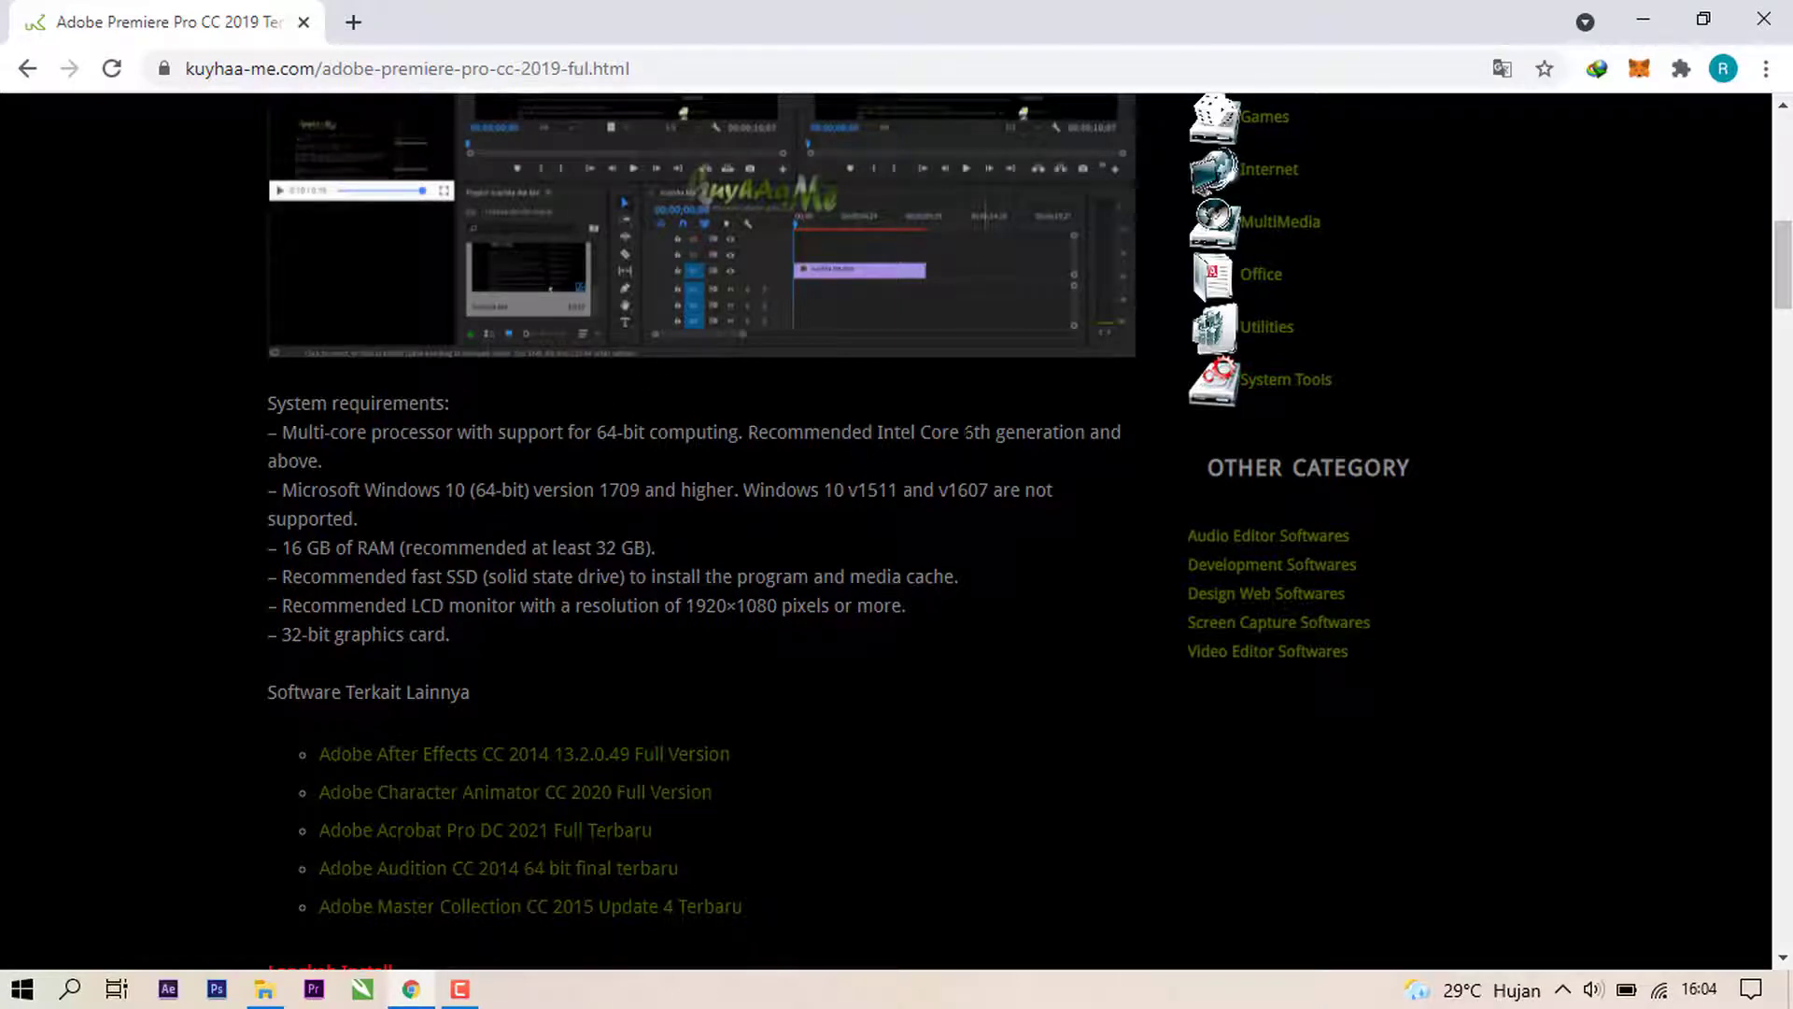
{"action": "left_click", "coordinate": [969, 439]}
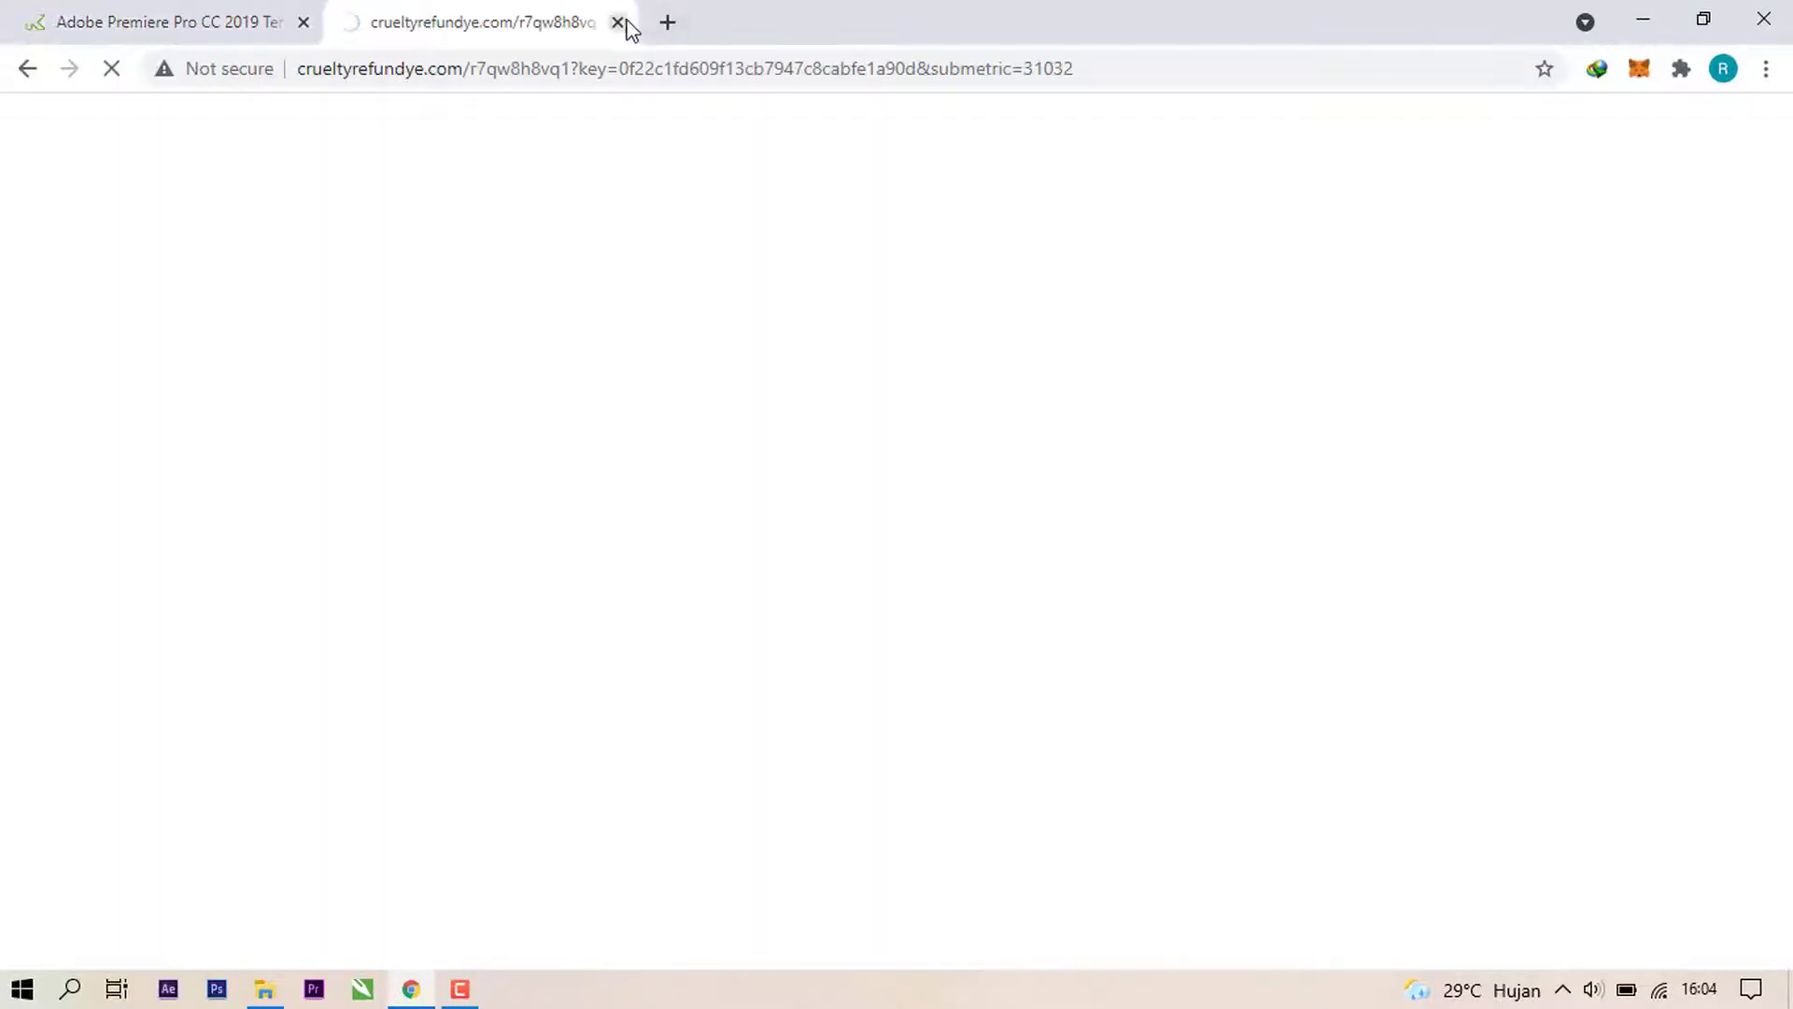
{"action": "left_click", "coordinate": [619, 22]}
{"action": "left_click_drag", "start_coordinate": [882, 432], "coordinate": [991, 432]}
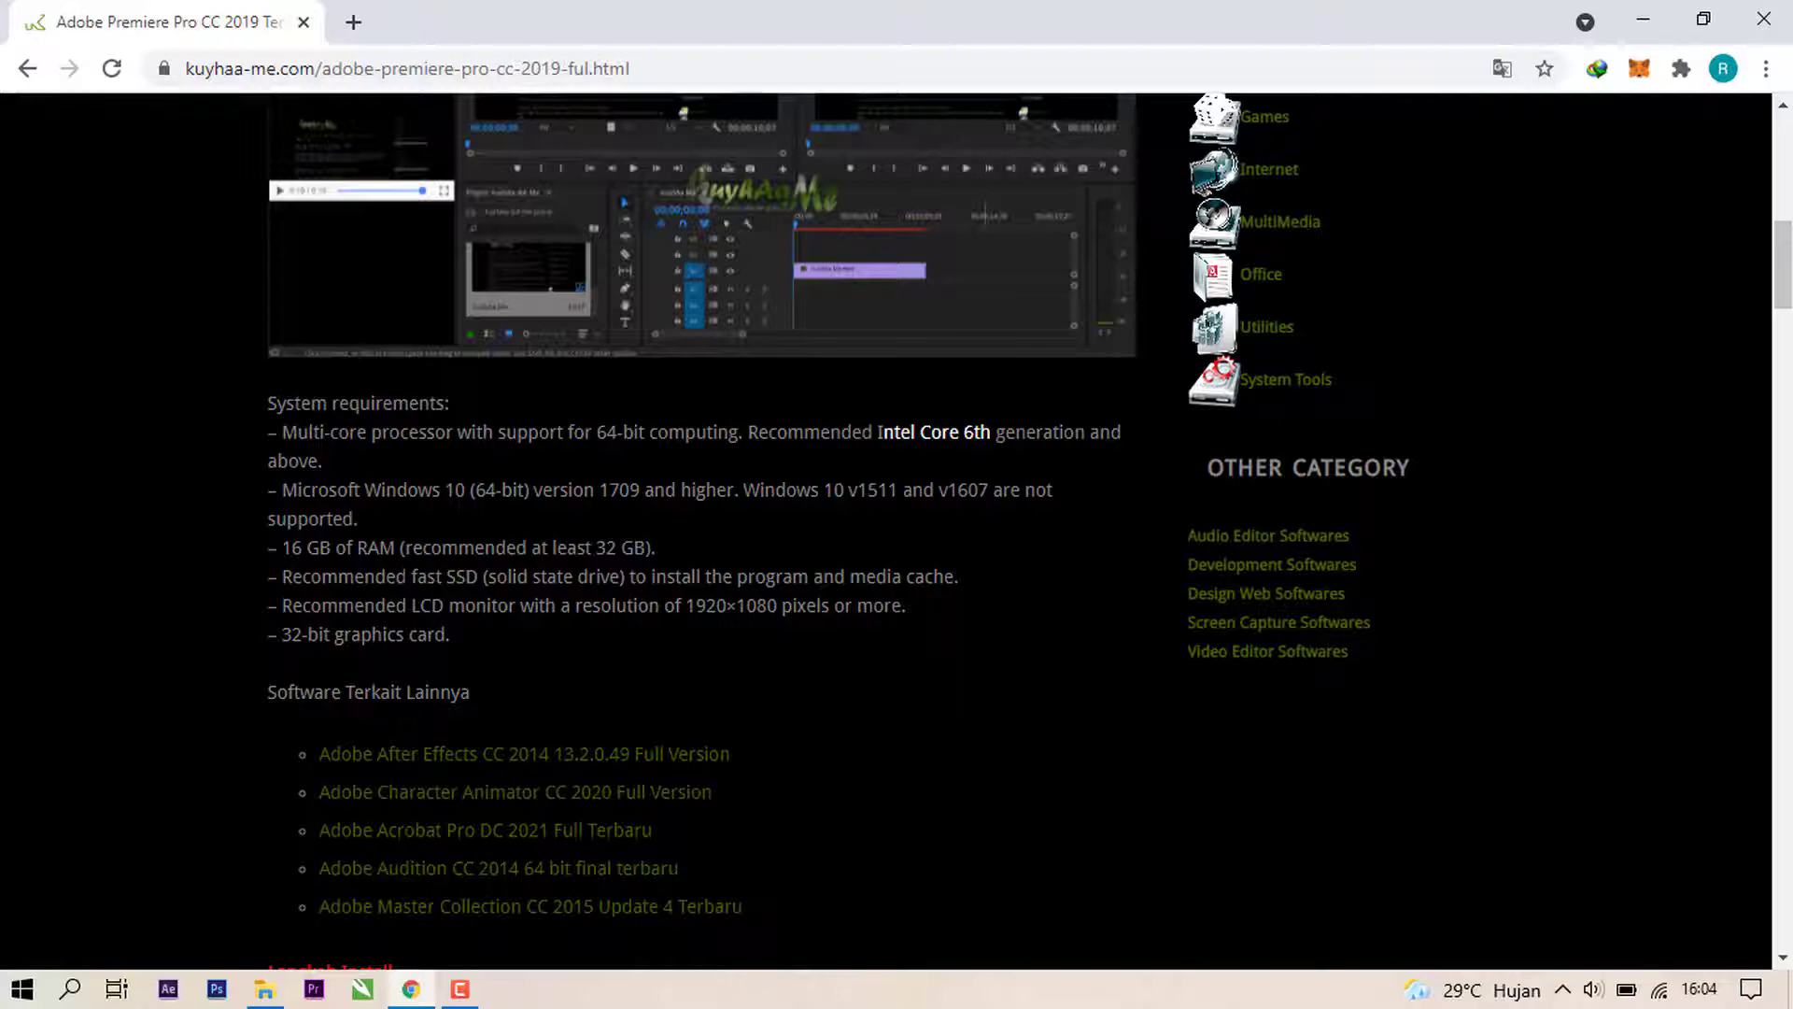
{"action": "scroll", "coordinate": [408, 597], "scroll_direction": "down", "scroll_amount": 7}
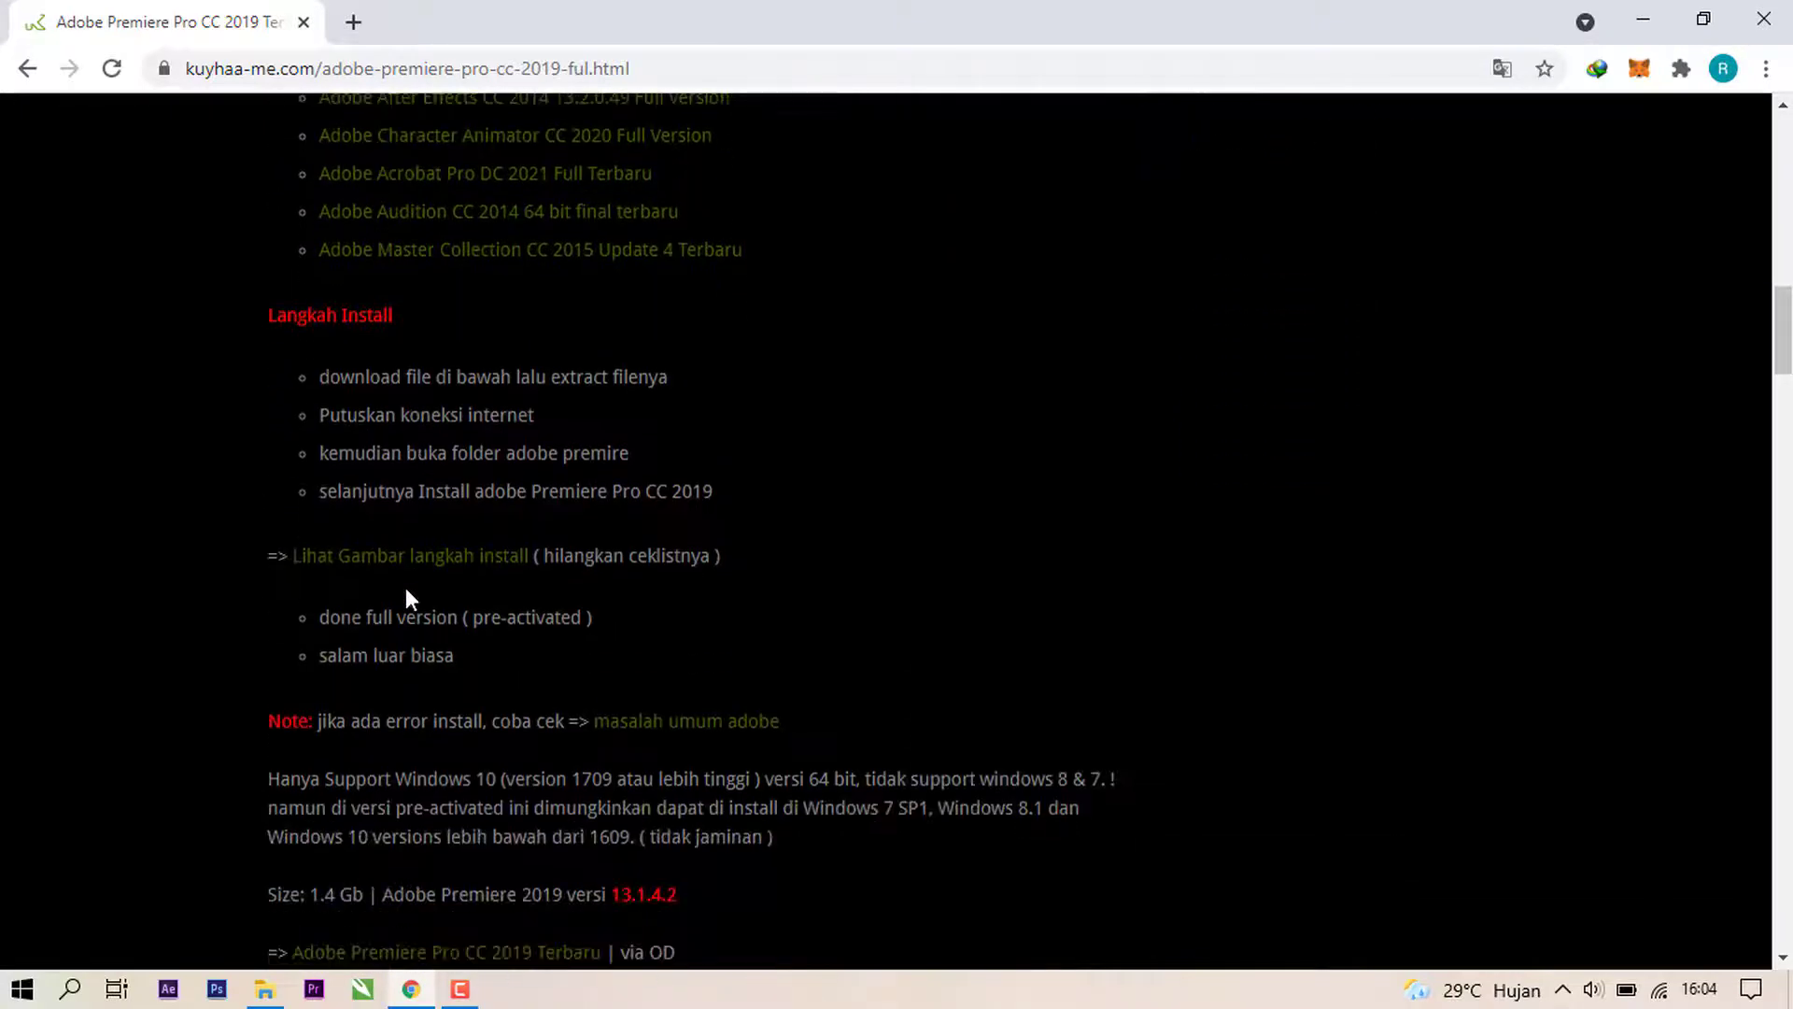
{"action": "scroll", "coordinate": [406, 589], "scroll_direction": "down", "scroll_amount": 3}
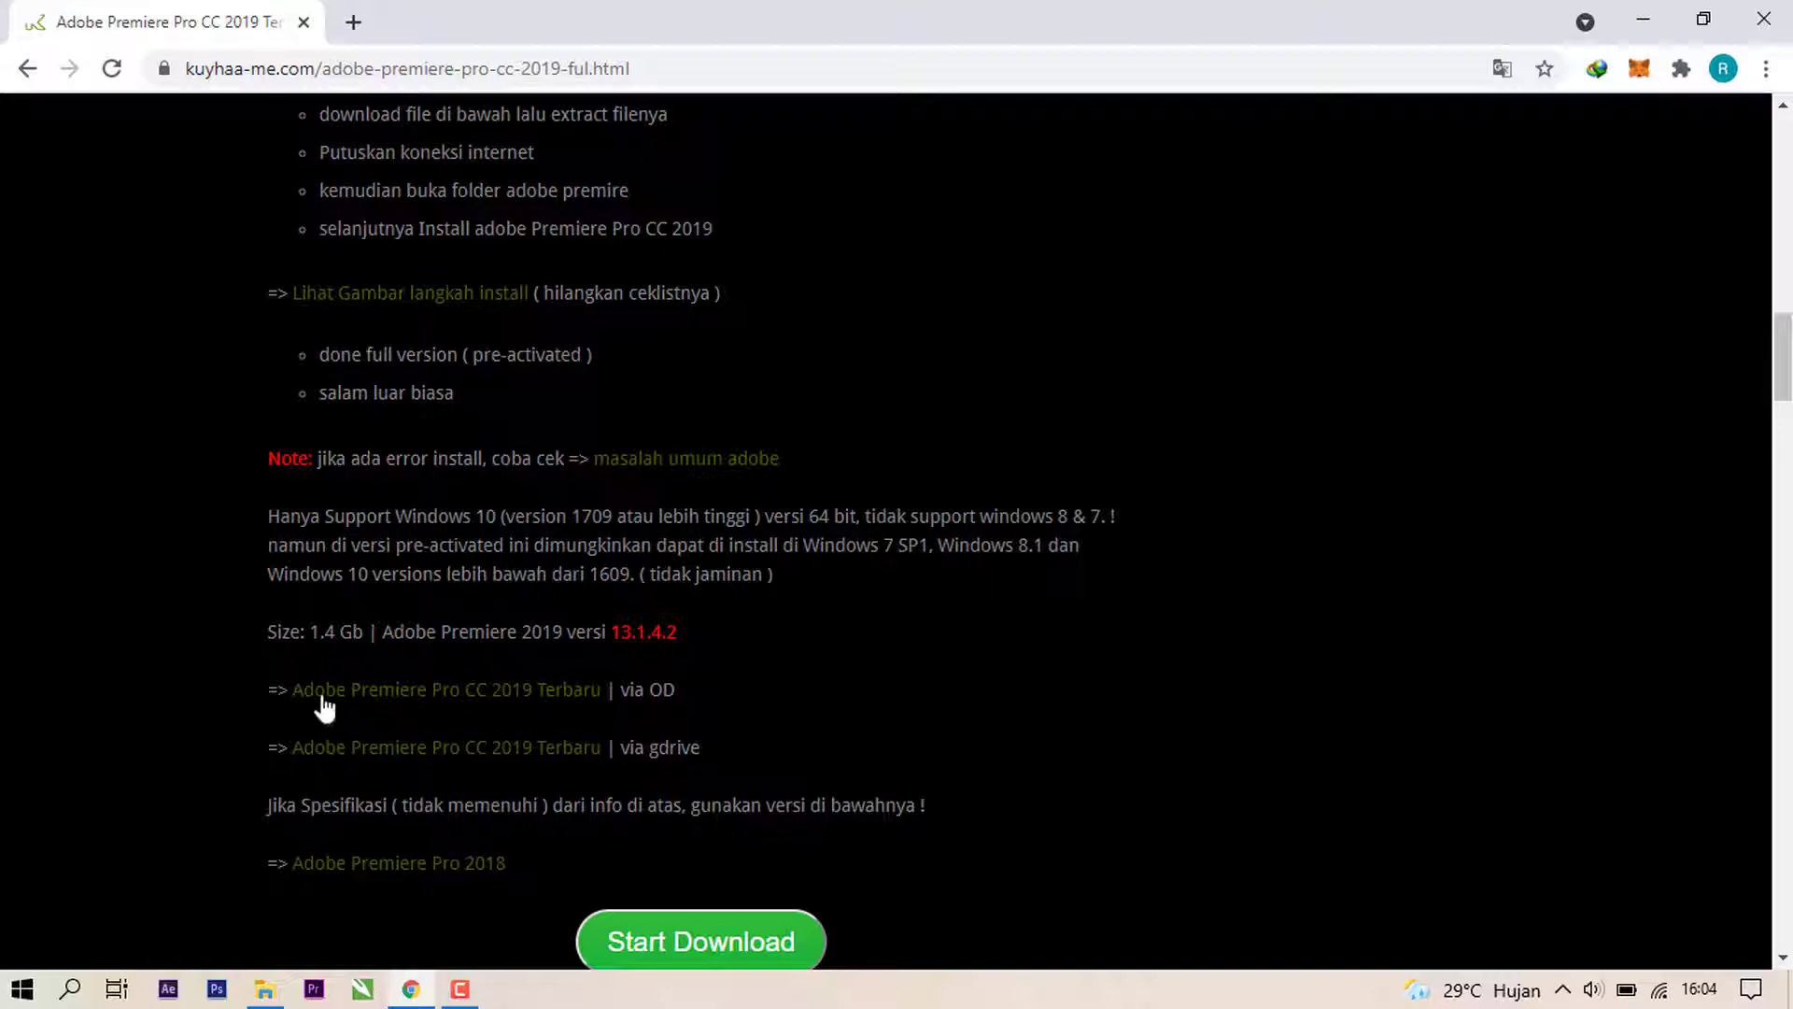
{"action": "left_click", "coordinate": [512, 708]}
{"action": "right_click", "coordinate": [508, 693]}
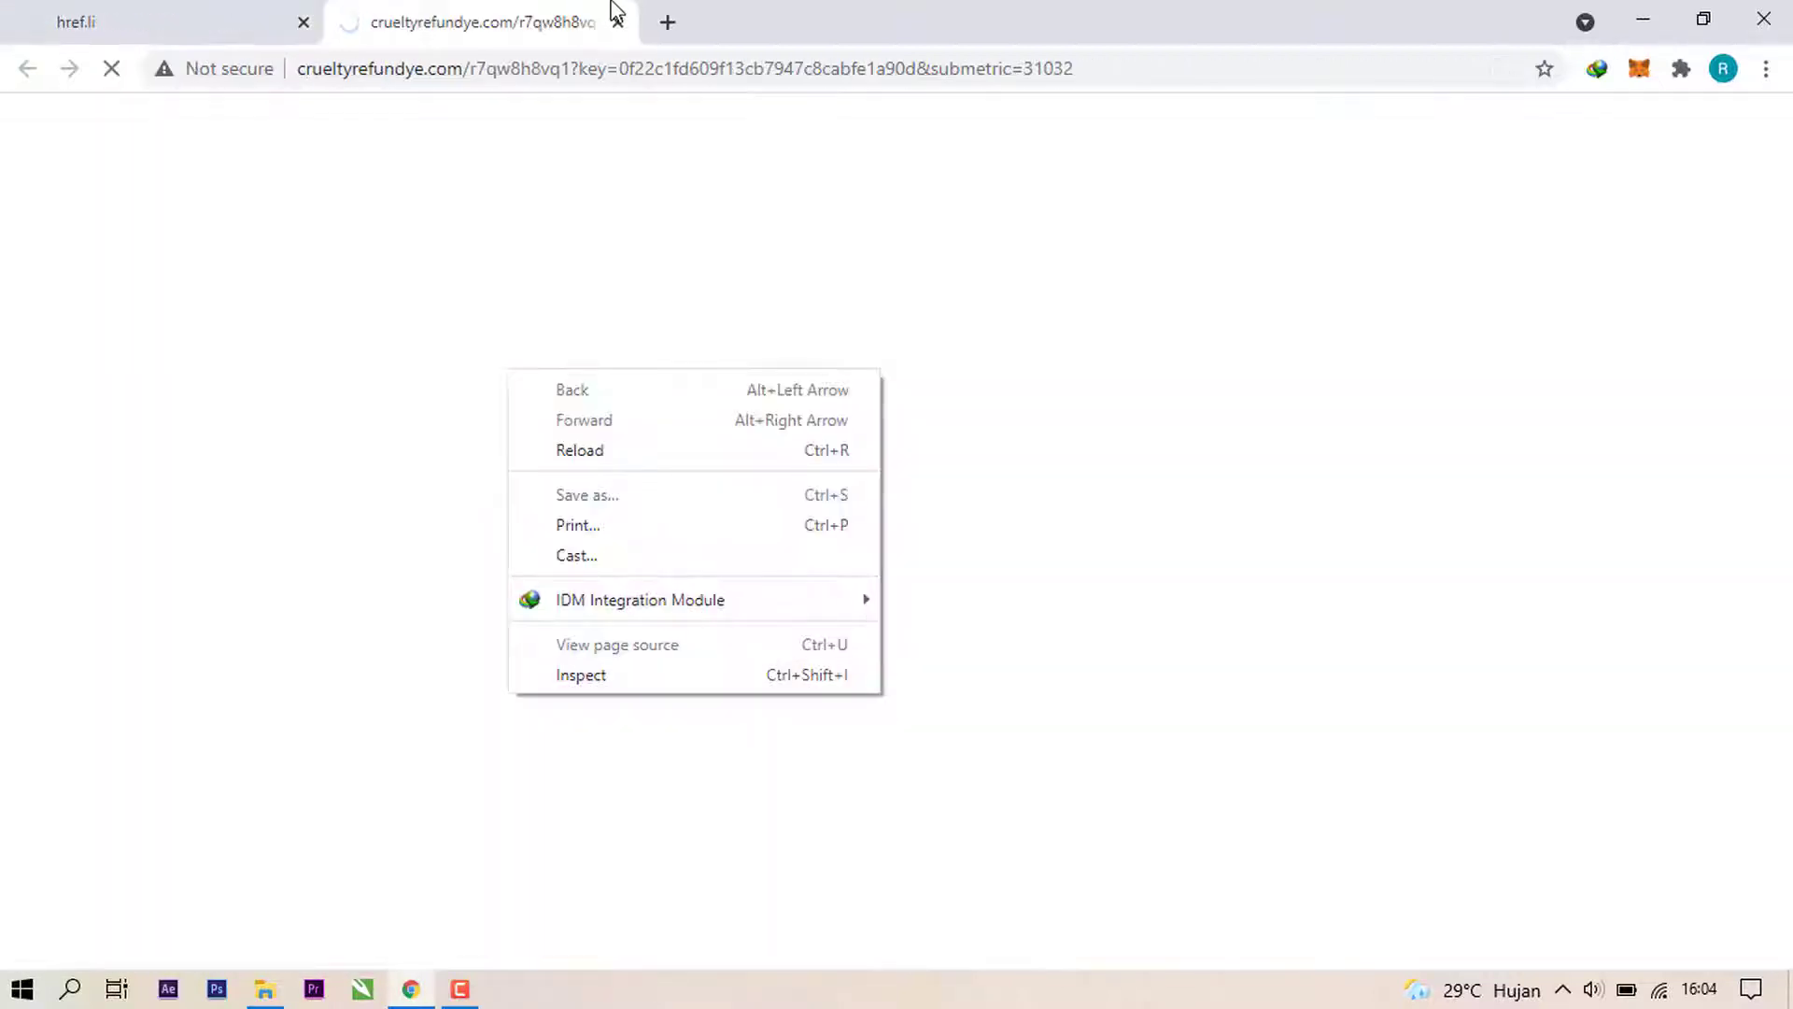
{"action": "left_click", "coordinate": [523, 12]}
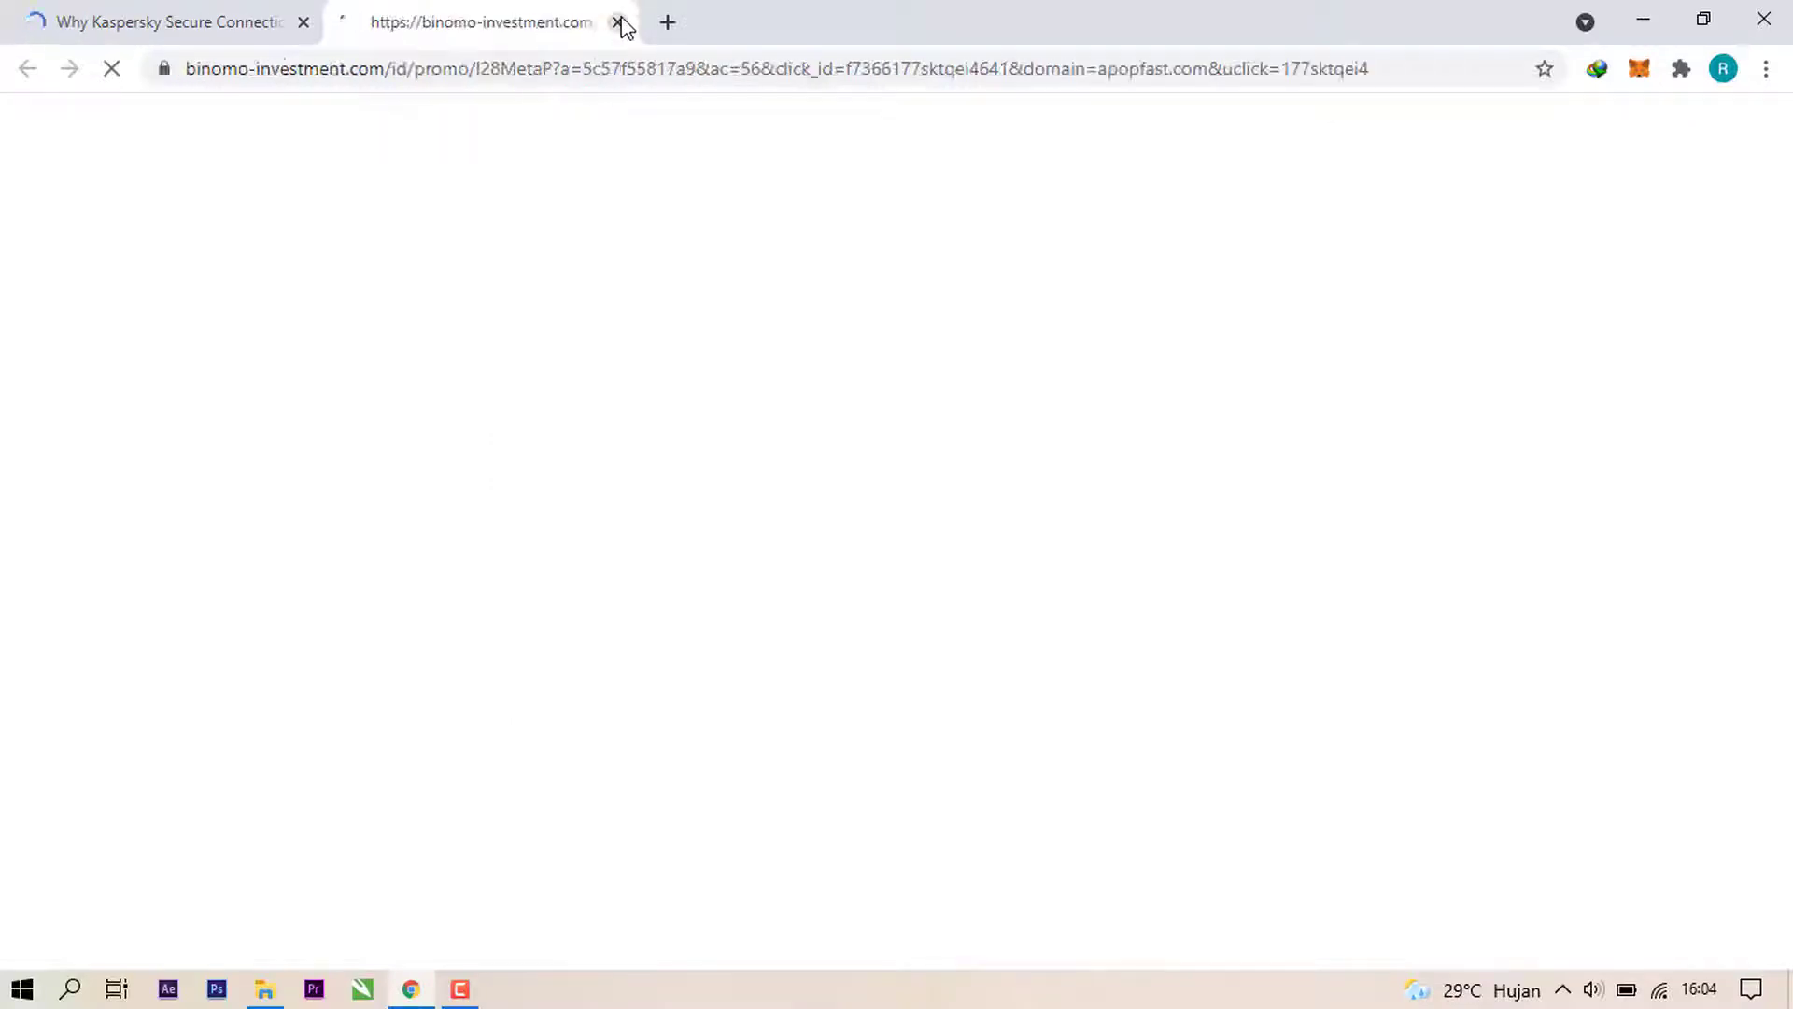
{"action": "left_click", "coordinate": [617, 23]}
{"action": "left_click", "coordinate": [28, 69]}
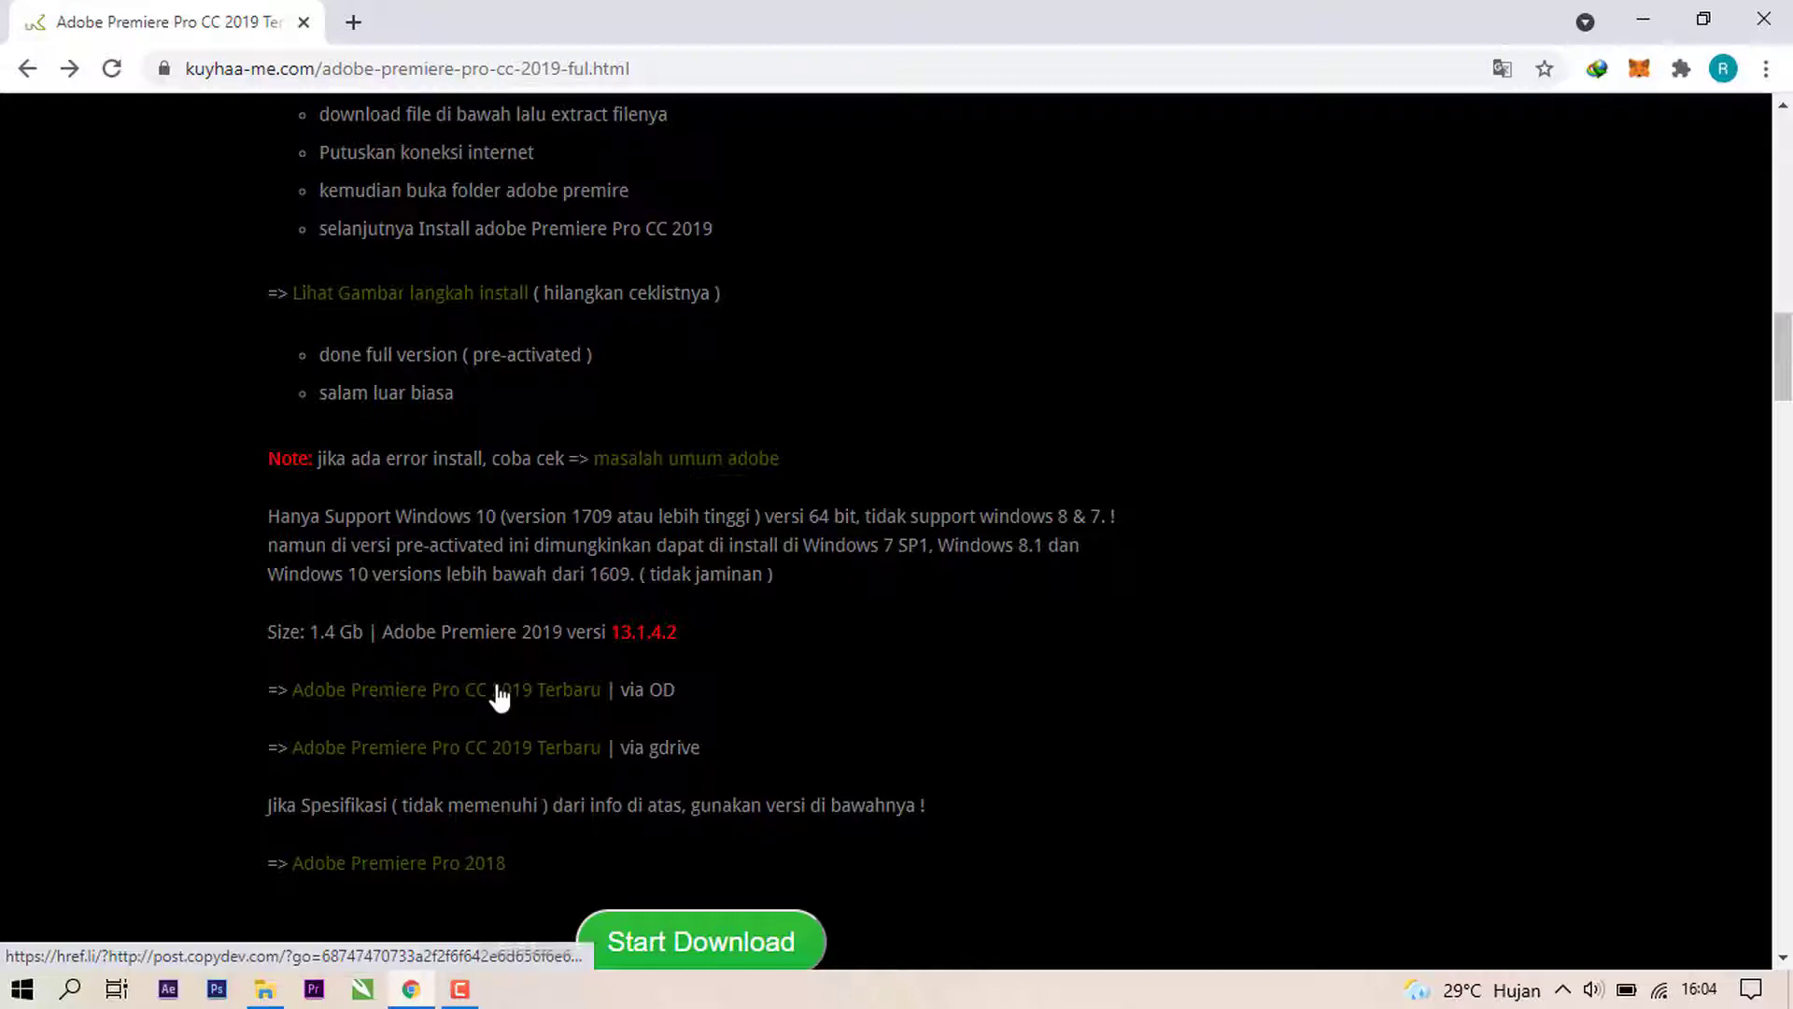
Step: Open the "Adobe Premiere Pro CC 2019 Terbaru" via OD download link in a new tab and switch to that tab
{"action": "right_click", "coordinate": [500, 695]}
{"action": "left_click", "coordinate": [552, 705]}
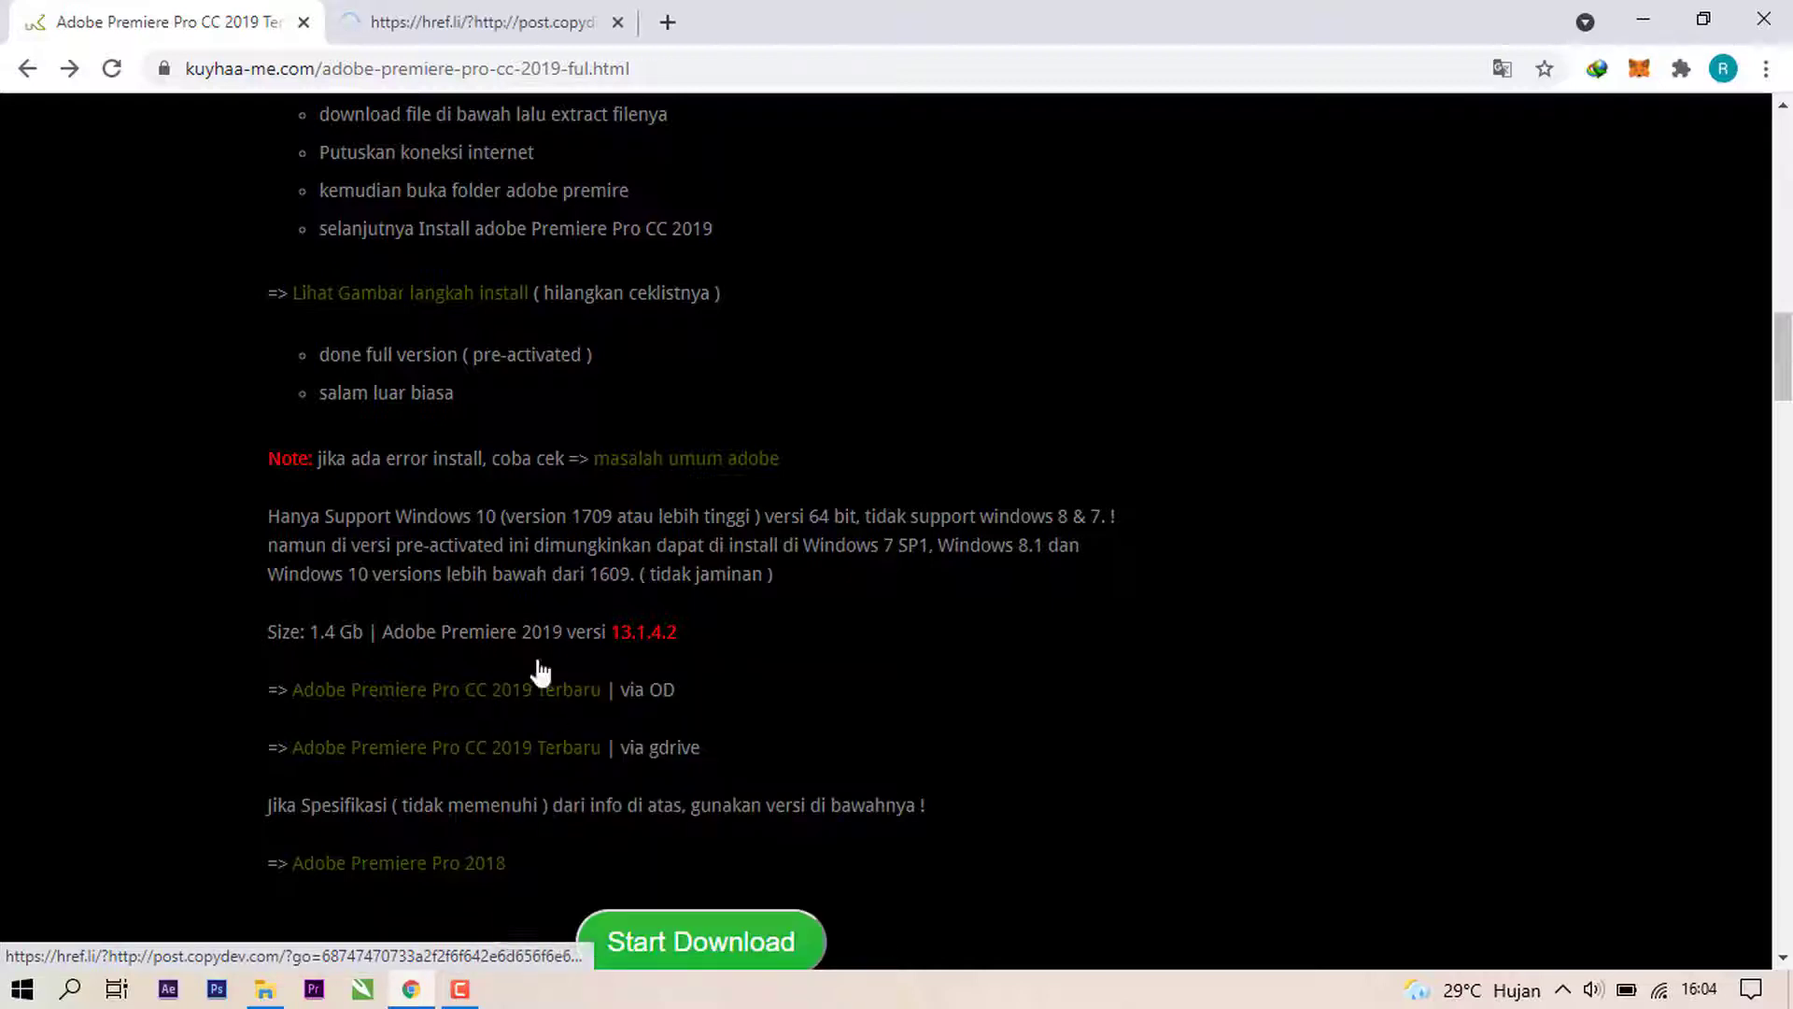
{"action": "left_click", "coordinate": [347, 13]}
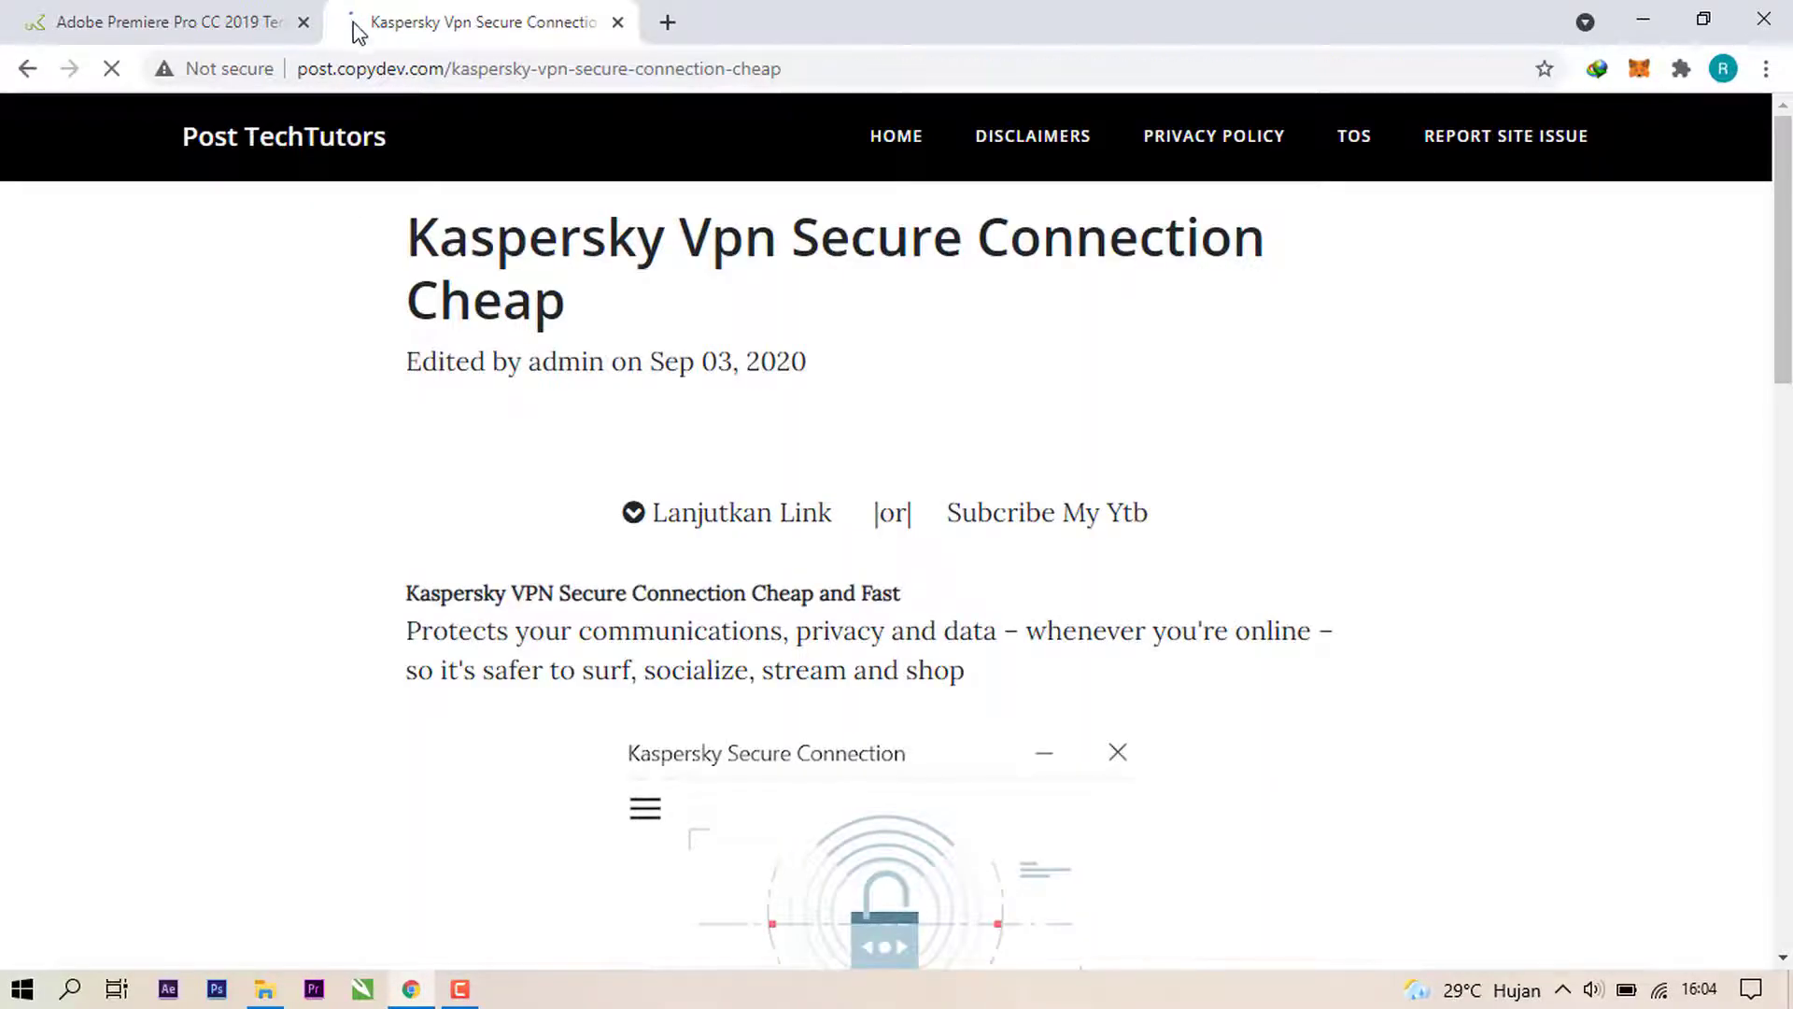
Step: Follow "Lanjutkan Link" on the intermediate page and continue to the file download, closing the advertising tab
{"action": "left_click", "coordinate": [770, 515]}
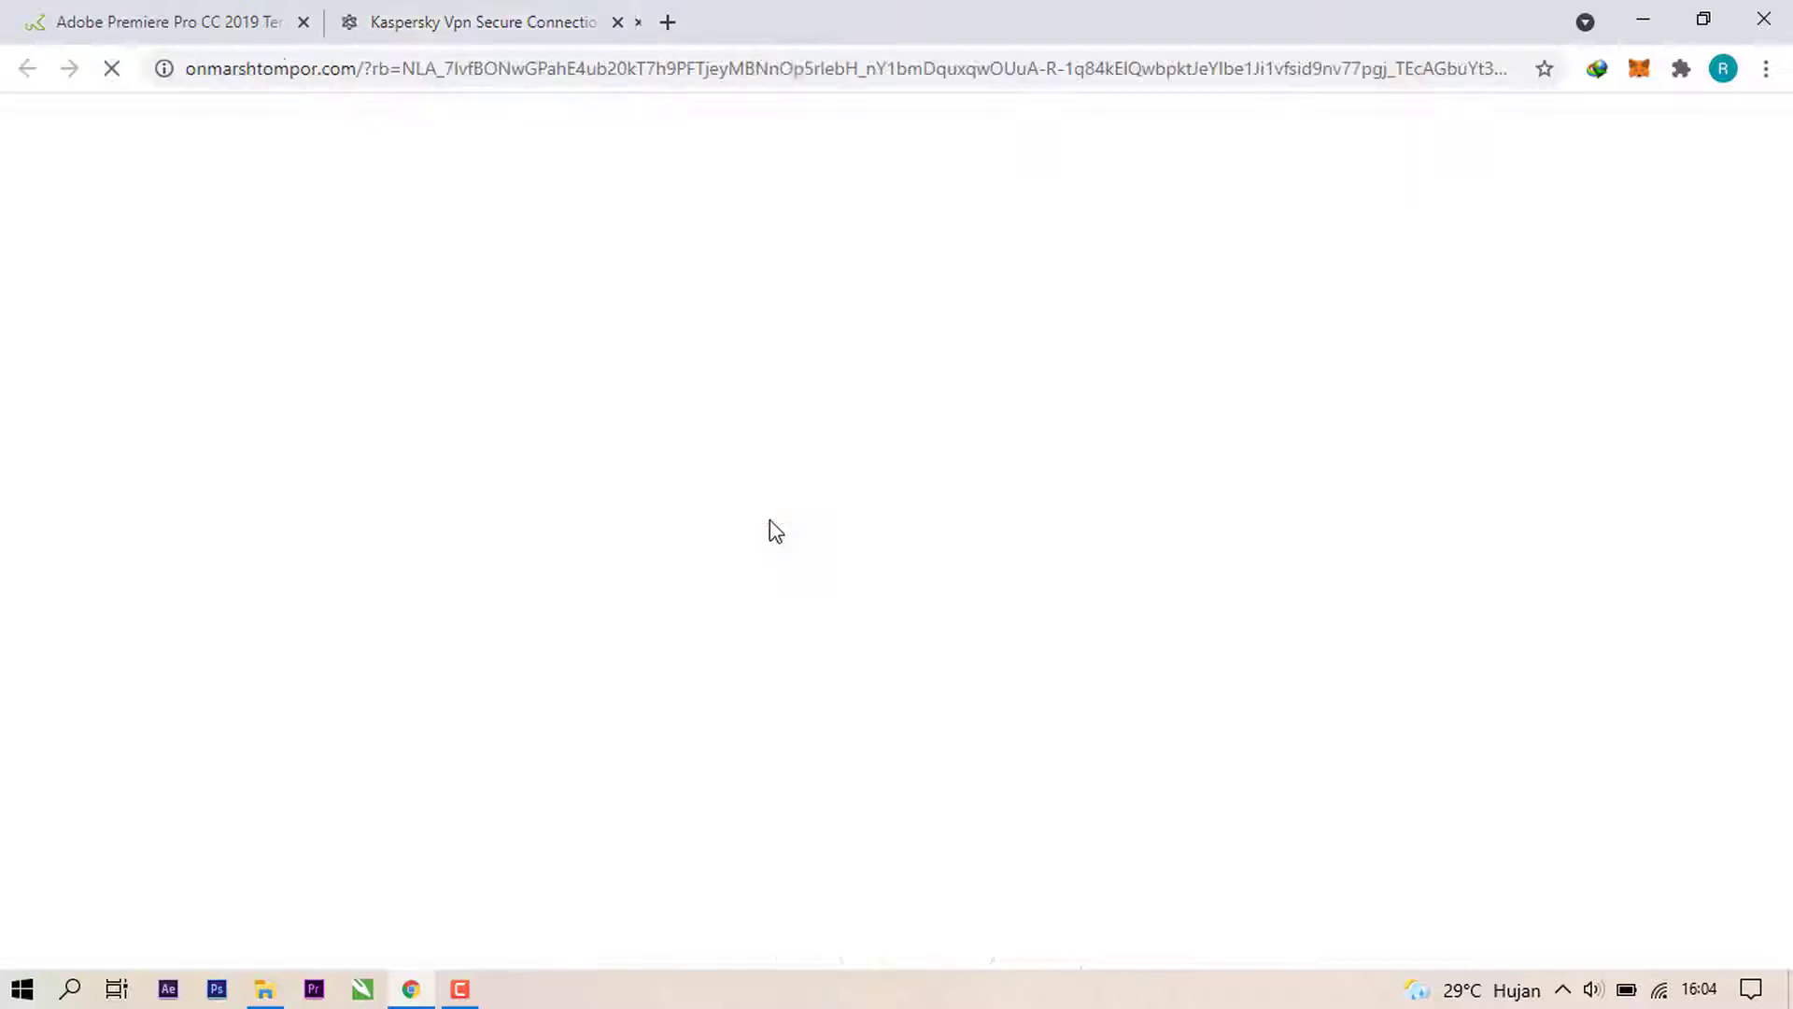
{"action": "left_click", "coordinate": [931, 21]}
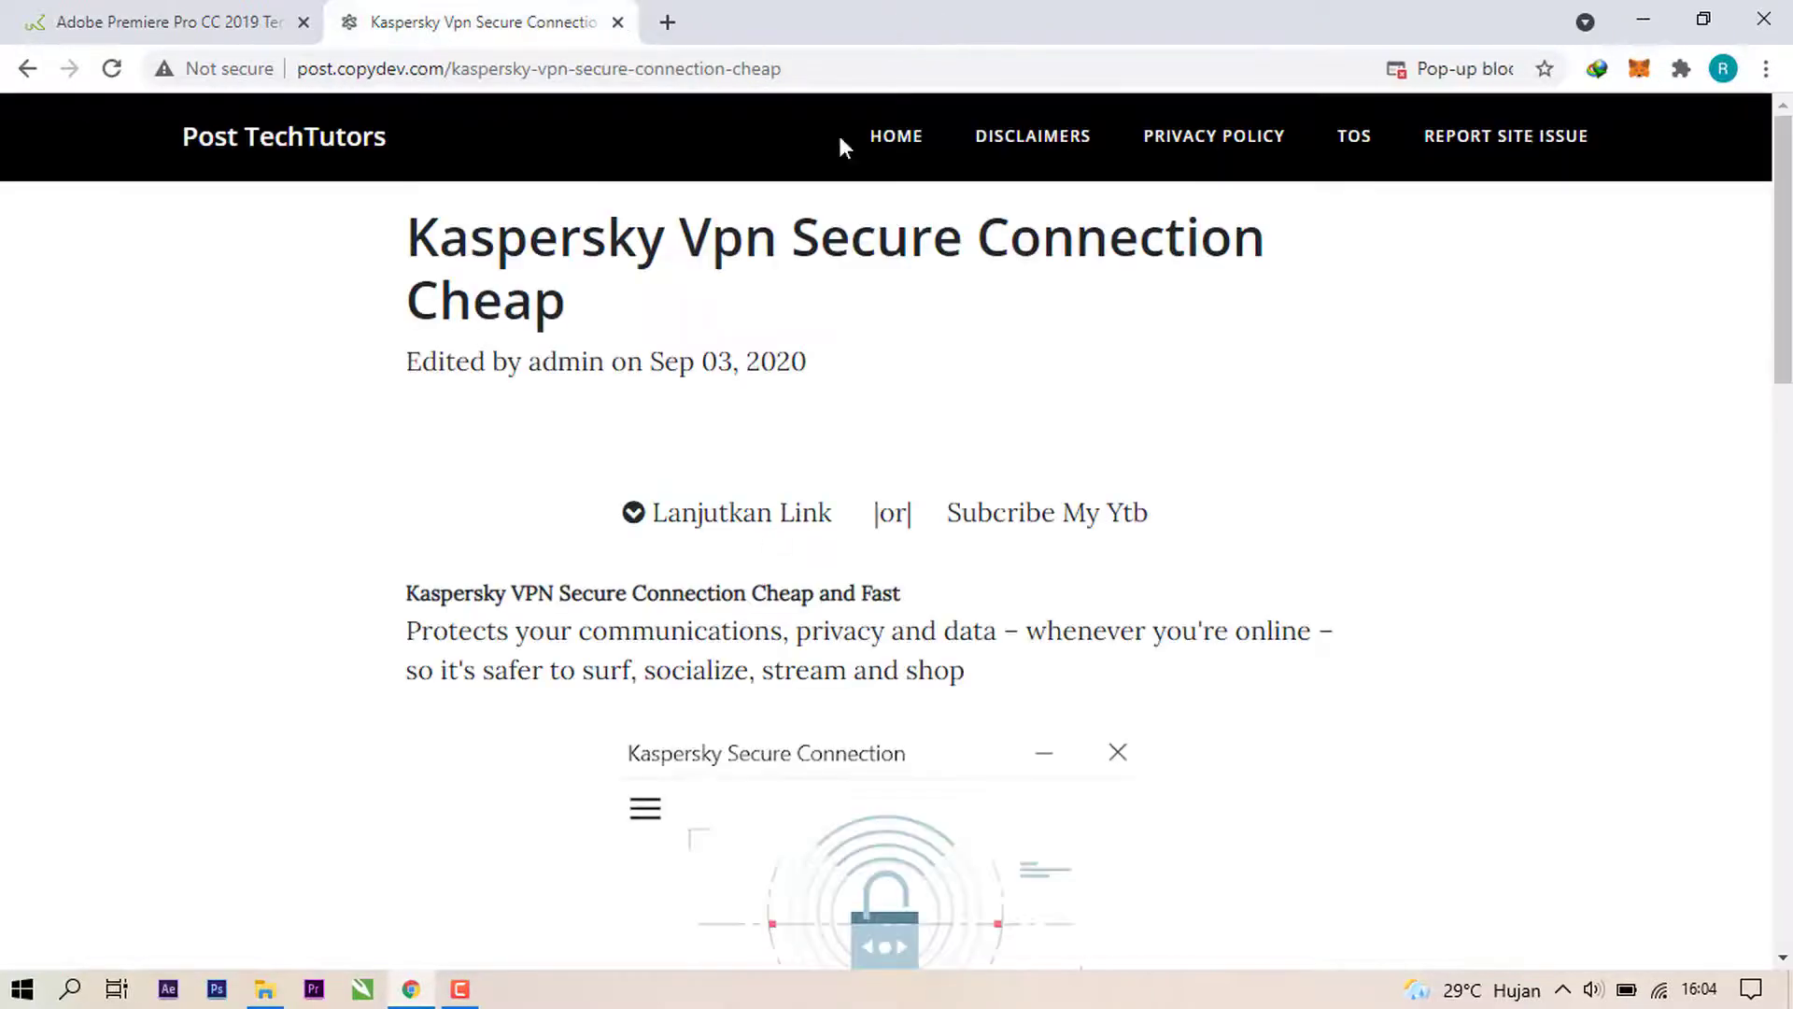
{"action": "left_click", "coordinate": [801, 513]}
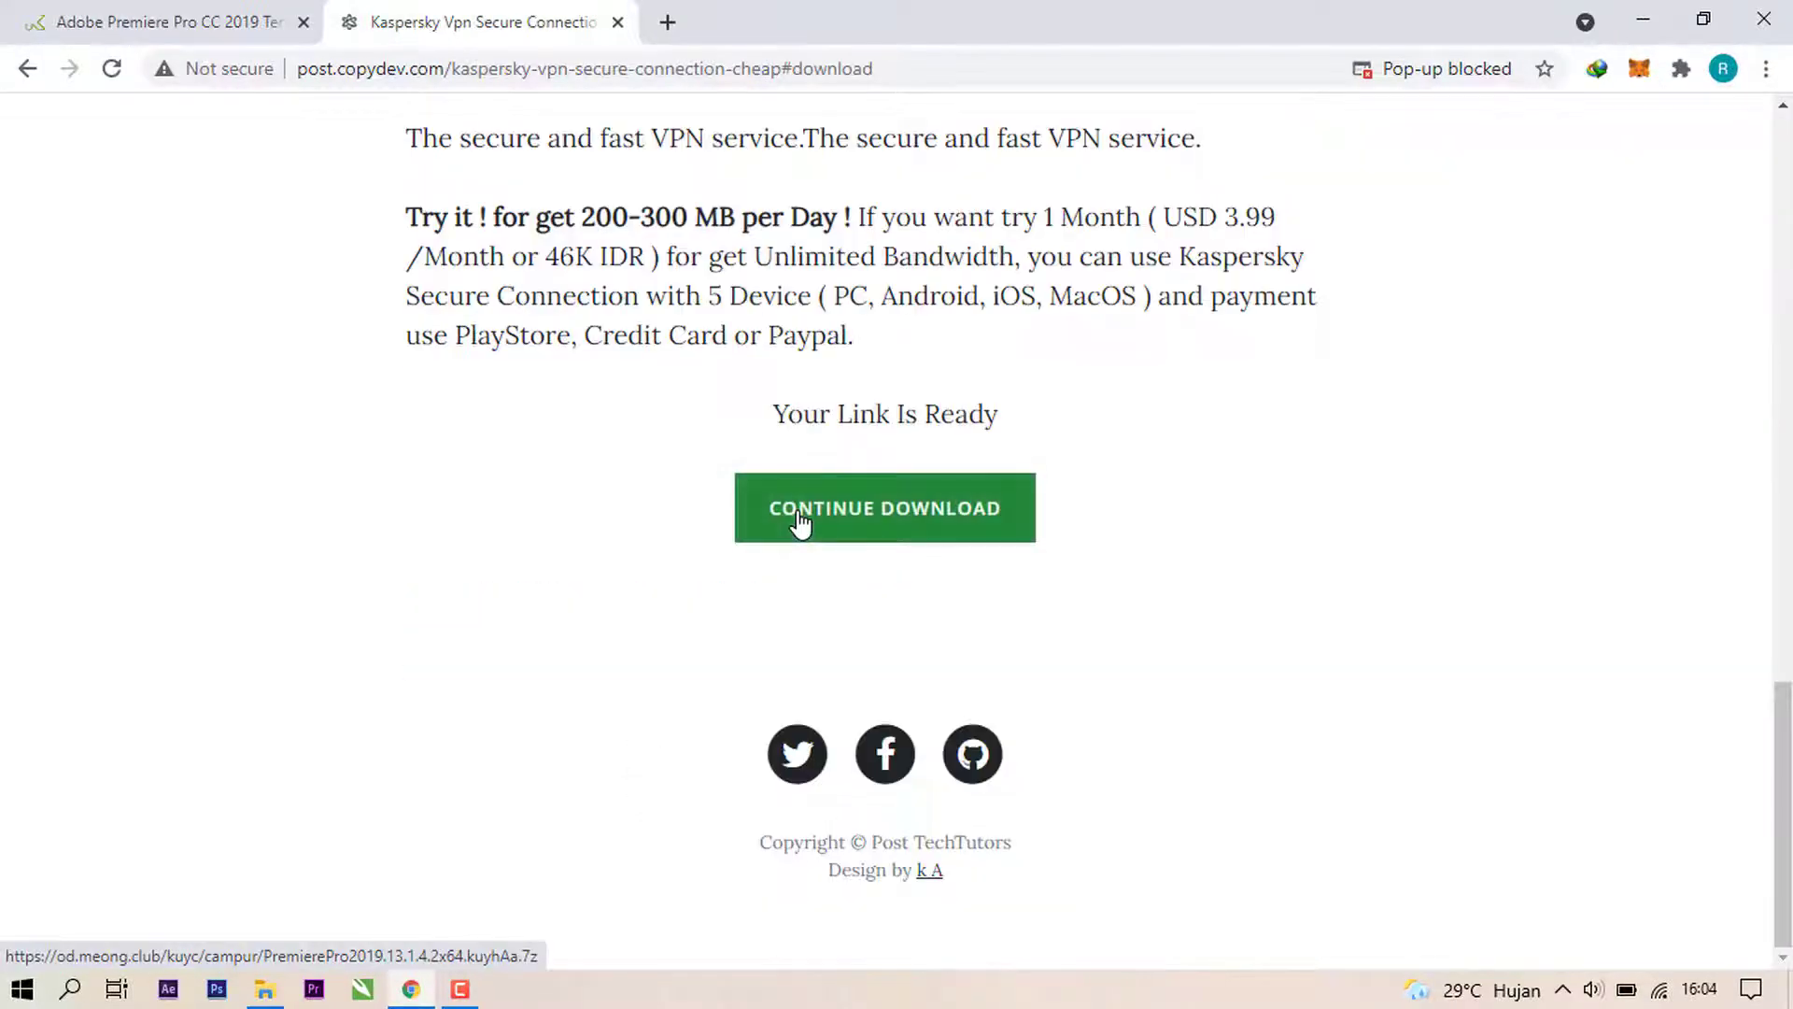
{"action": "left_click", "coordinate": [916, 533]}
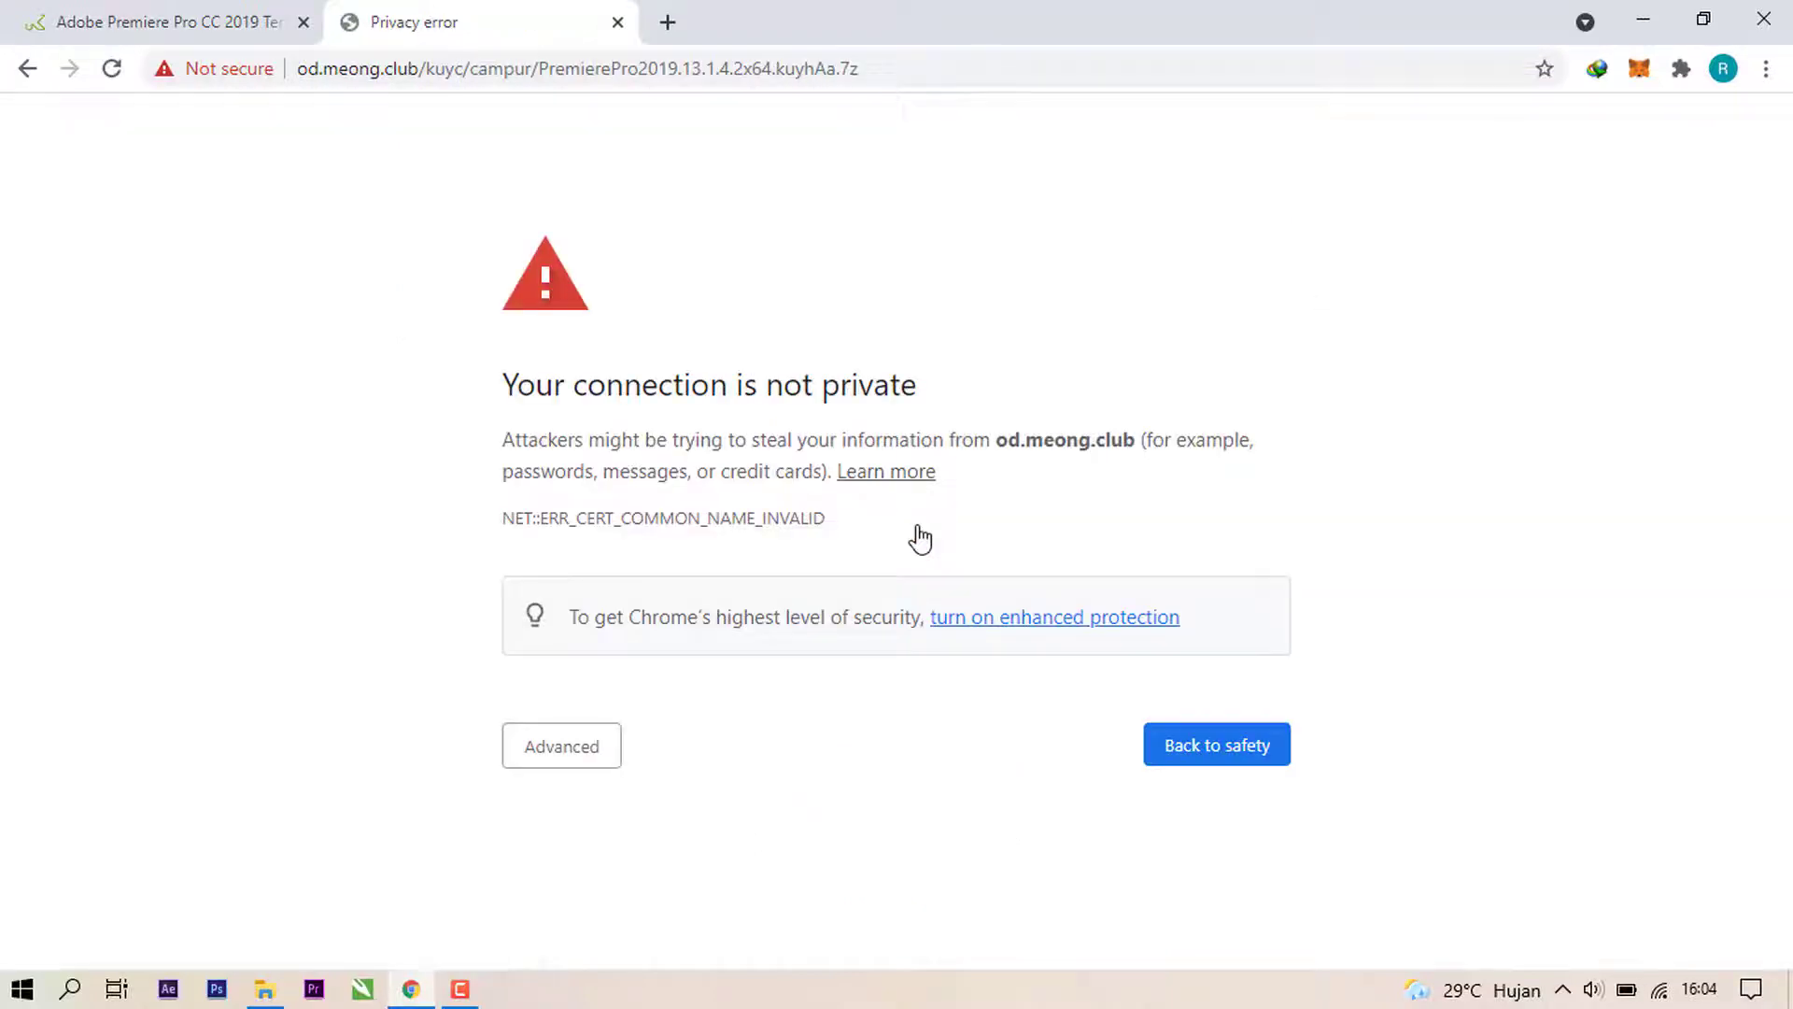
Step: Proceed past the certificate warning for od.meong.club and start downloading PremierePro2019.13.1.4.2x64.kuyhAa.7z with the Compressed category
{"action": "left_click", "coordinate": [602, 749]}
{"action": "scroll", "coordinate": [594, 758], "scroll_direction": "down", "scroll_amount": 1}
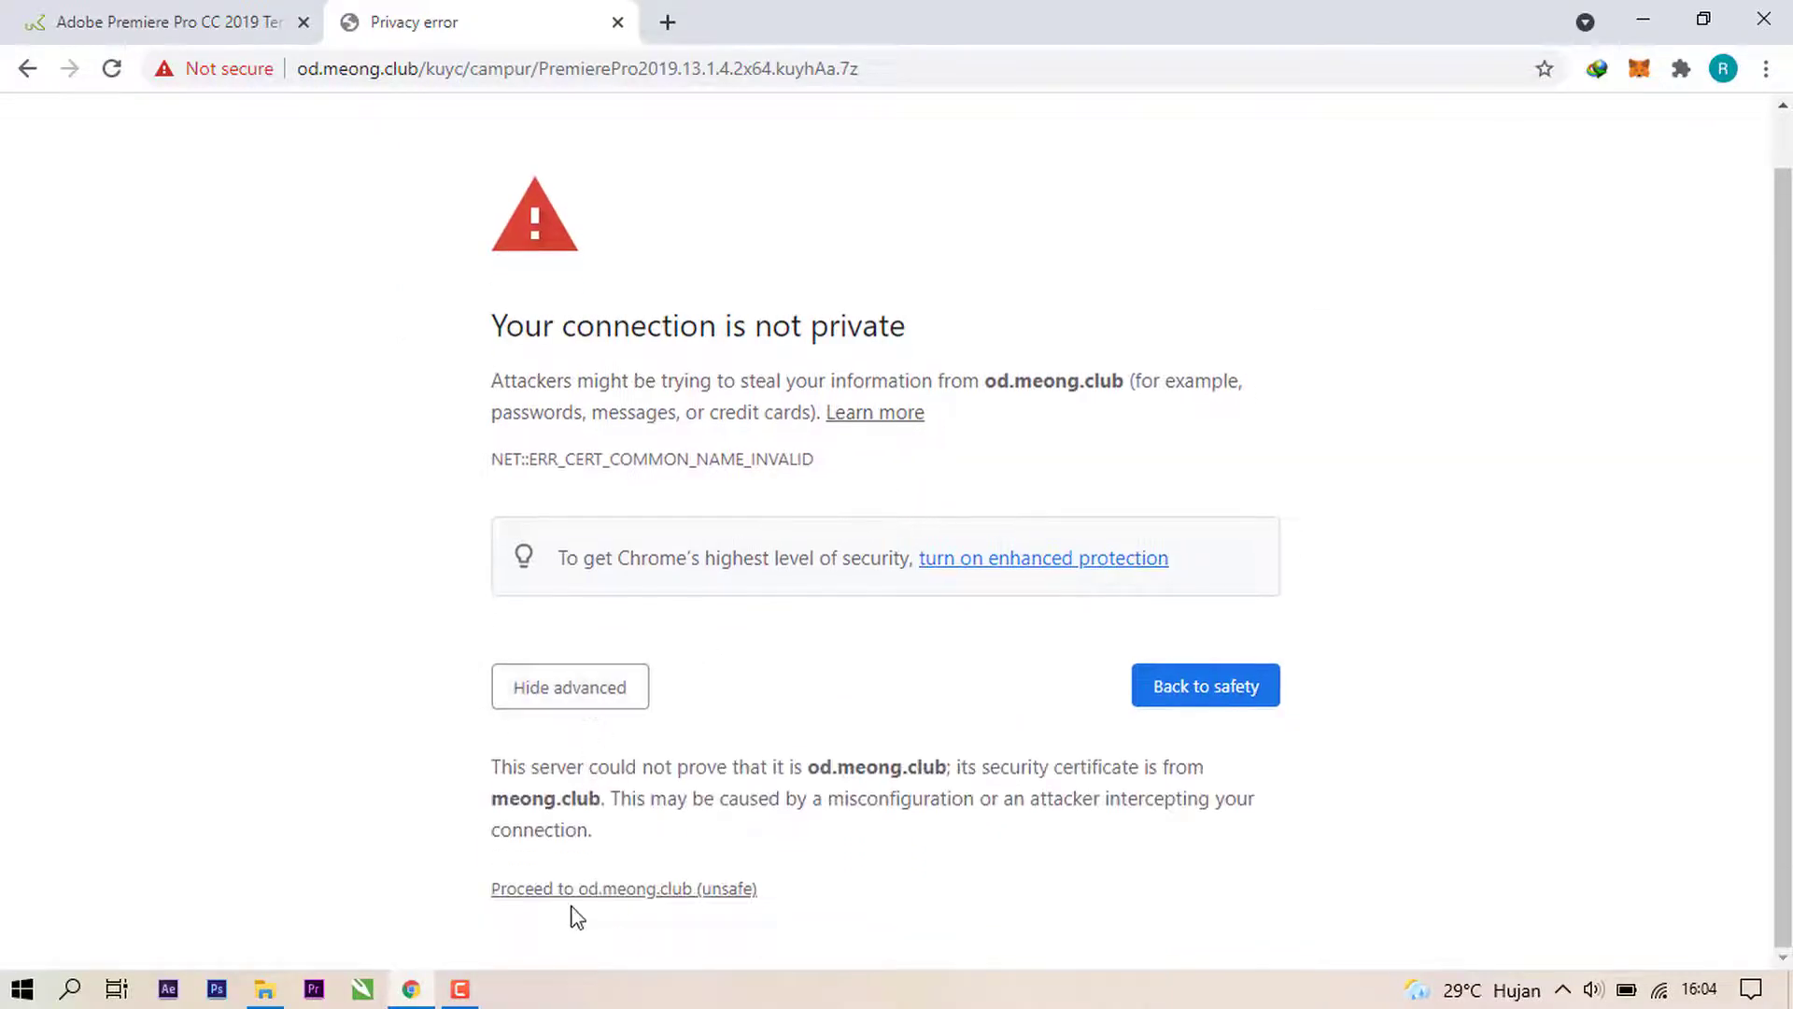
{"action": "left_click", "coordinate": [645, 892]}
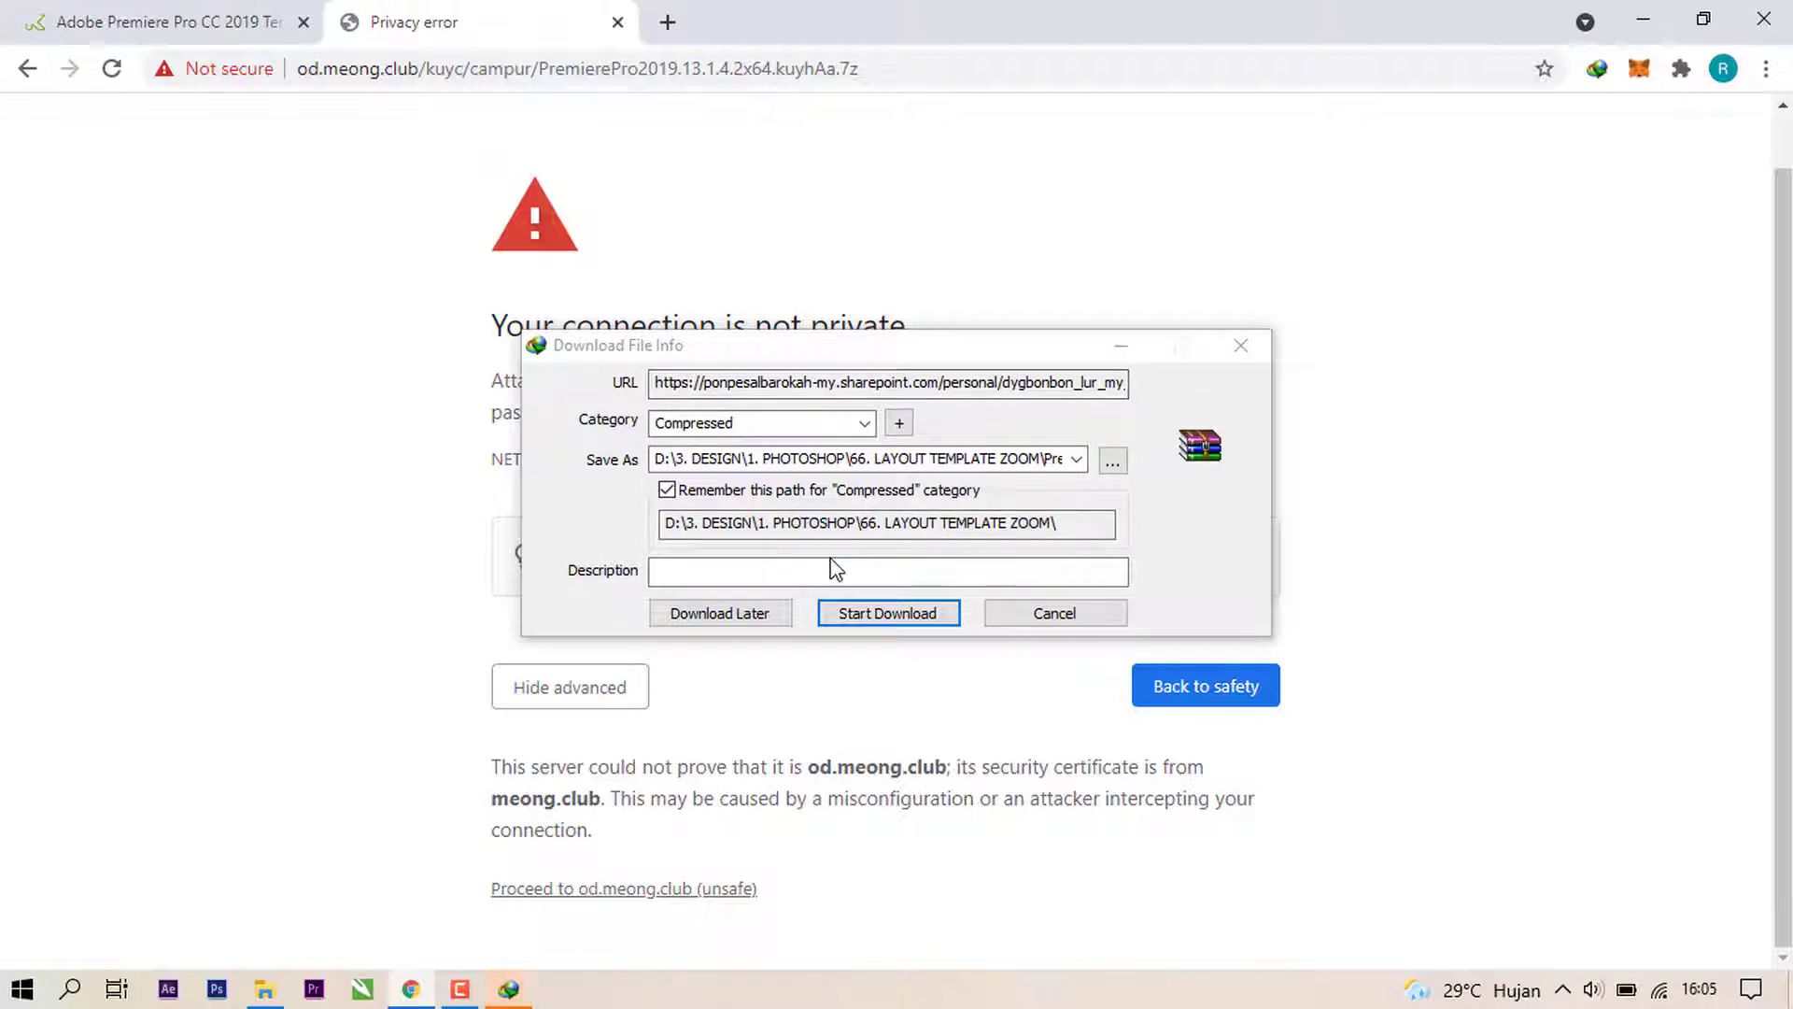
{"action": "left_click", "coordinate": [878, 613]}
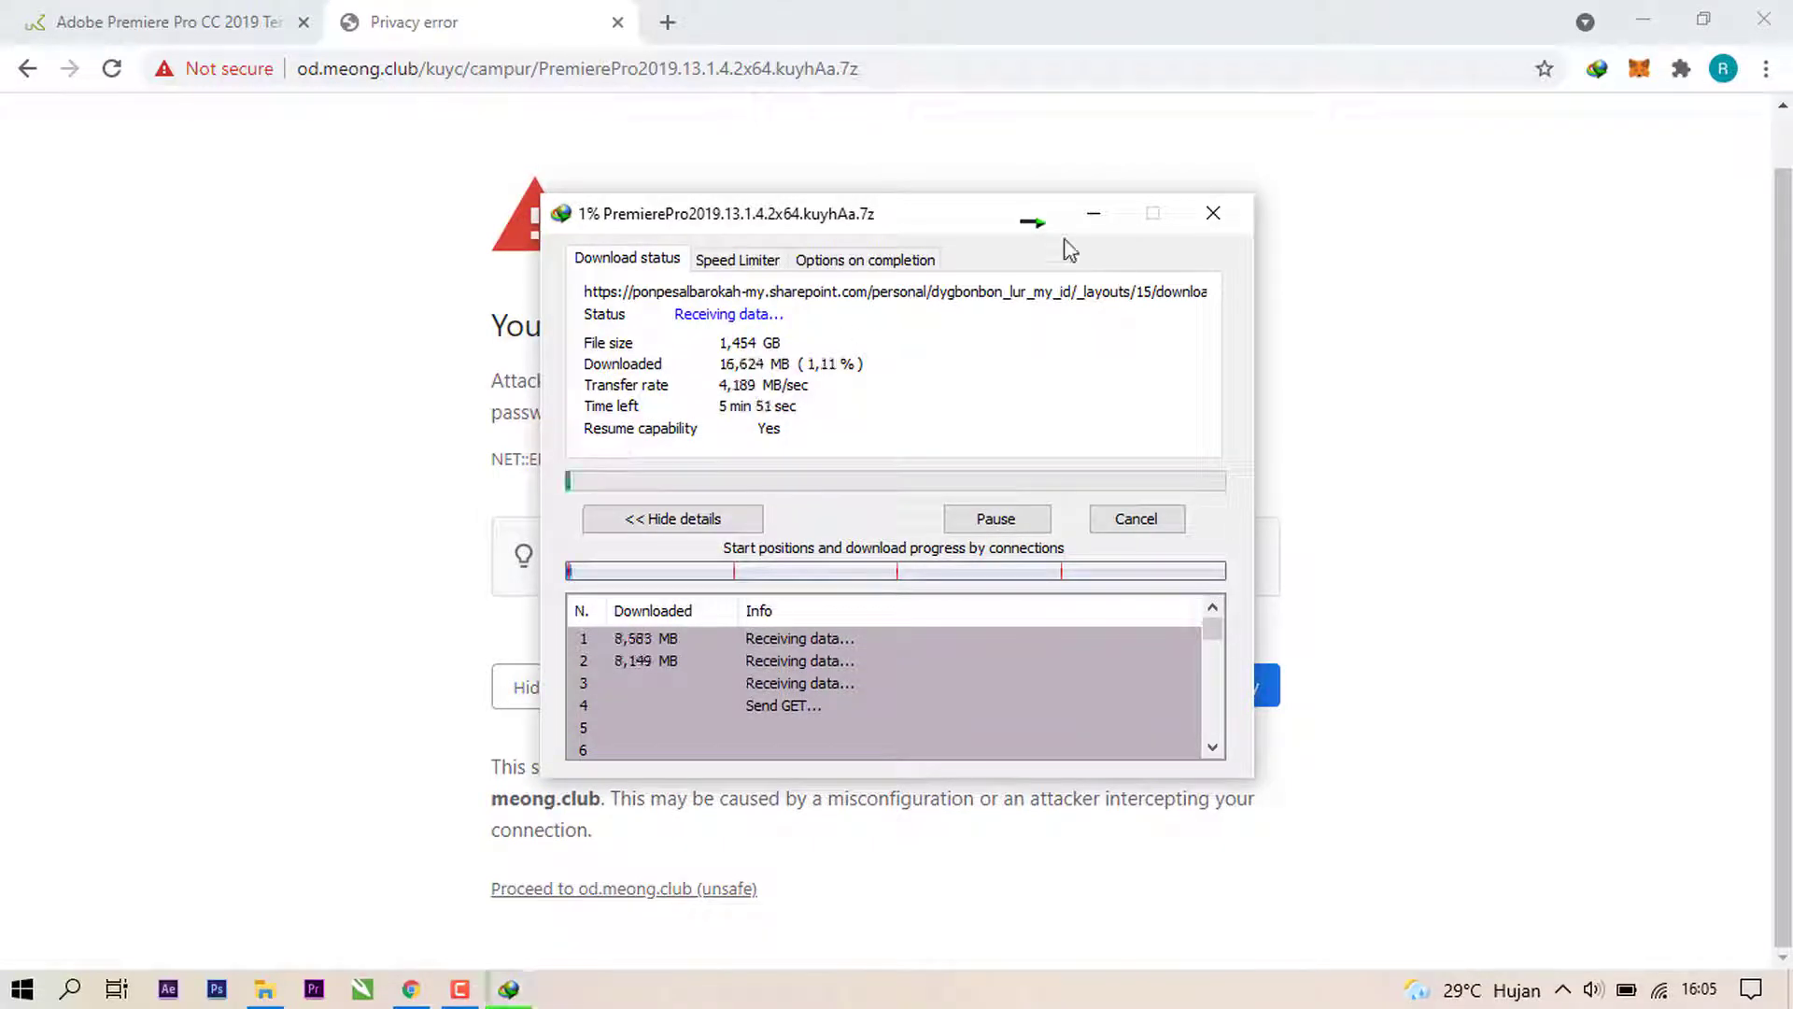
Step: Close the download status window, the privacy error tab and the browser
{"action": "left_click", "coordinate": [1219, 213]}
{"action": "left_click", "coordinate": [618, 21]}
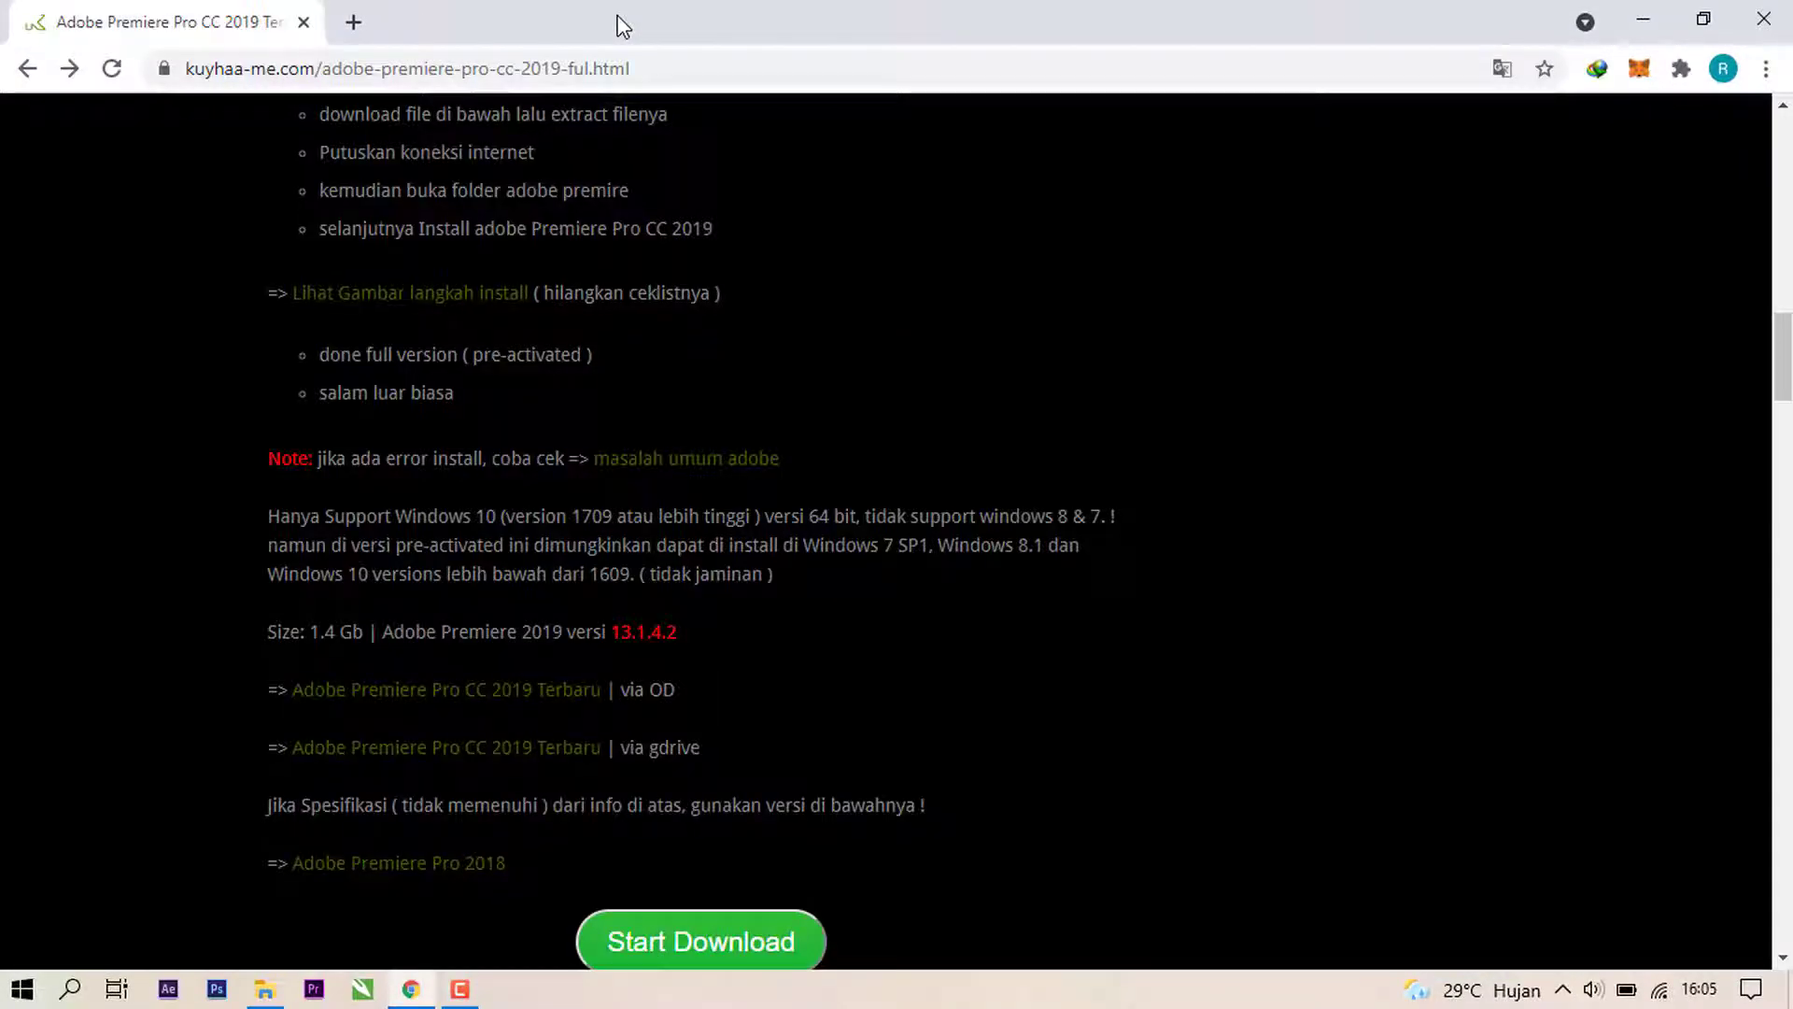
{"action": "left_click", "coordinate": [1786, 8]}
{"action": "right_click", "coordinate": [981, 194]}
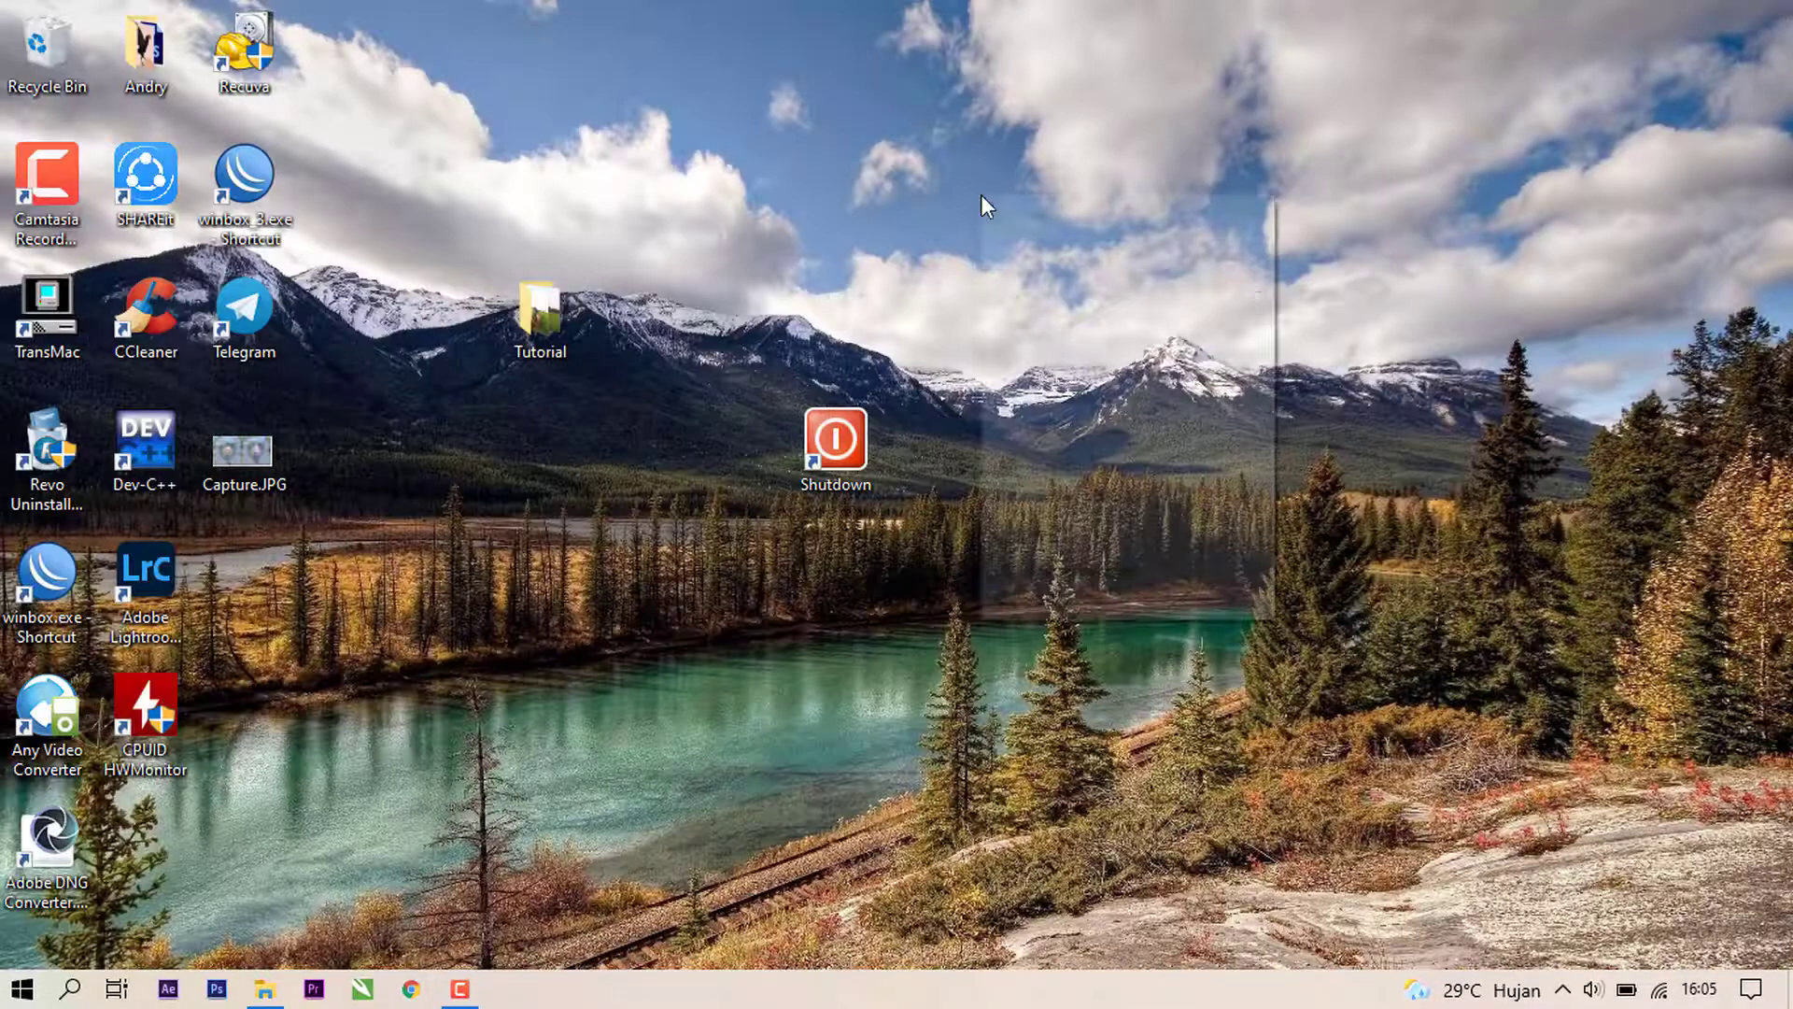
{"action": "left_click", "coordinate": [1063, 273]}
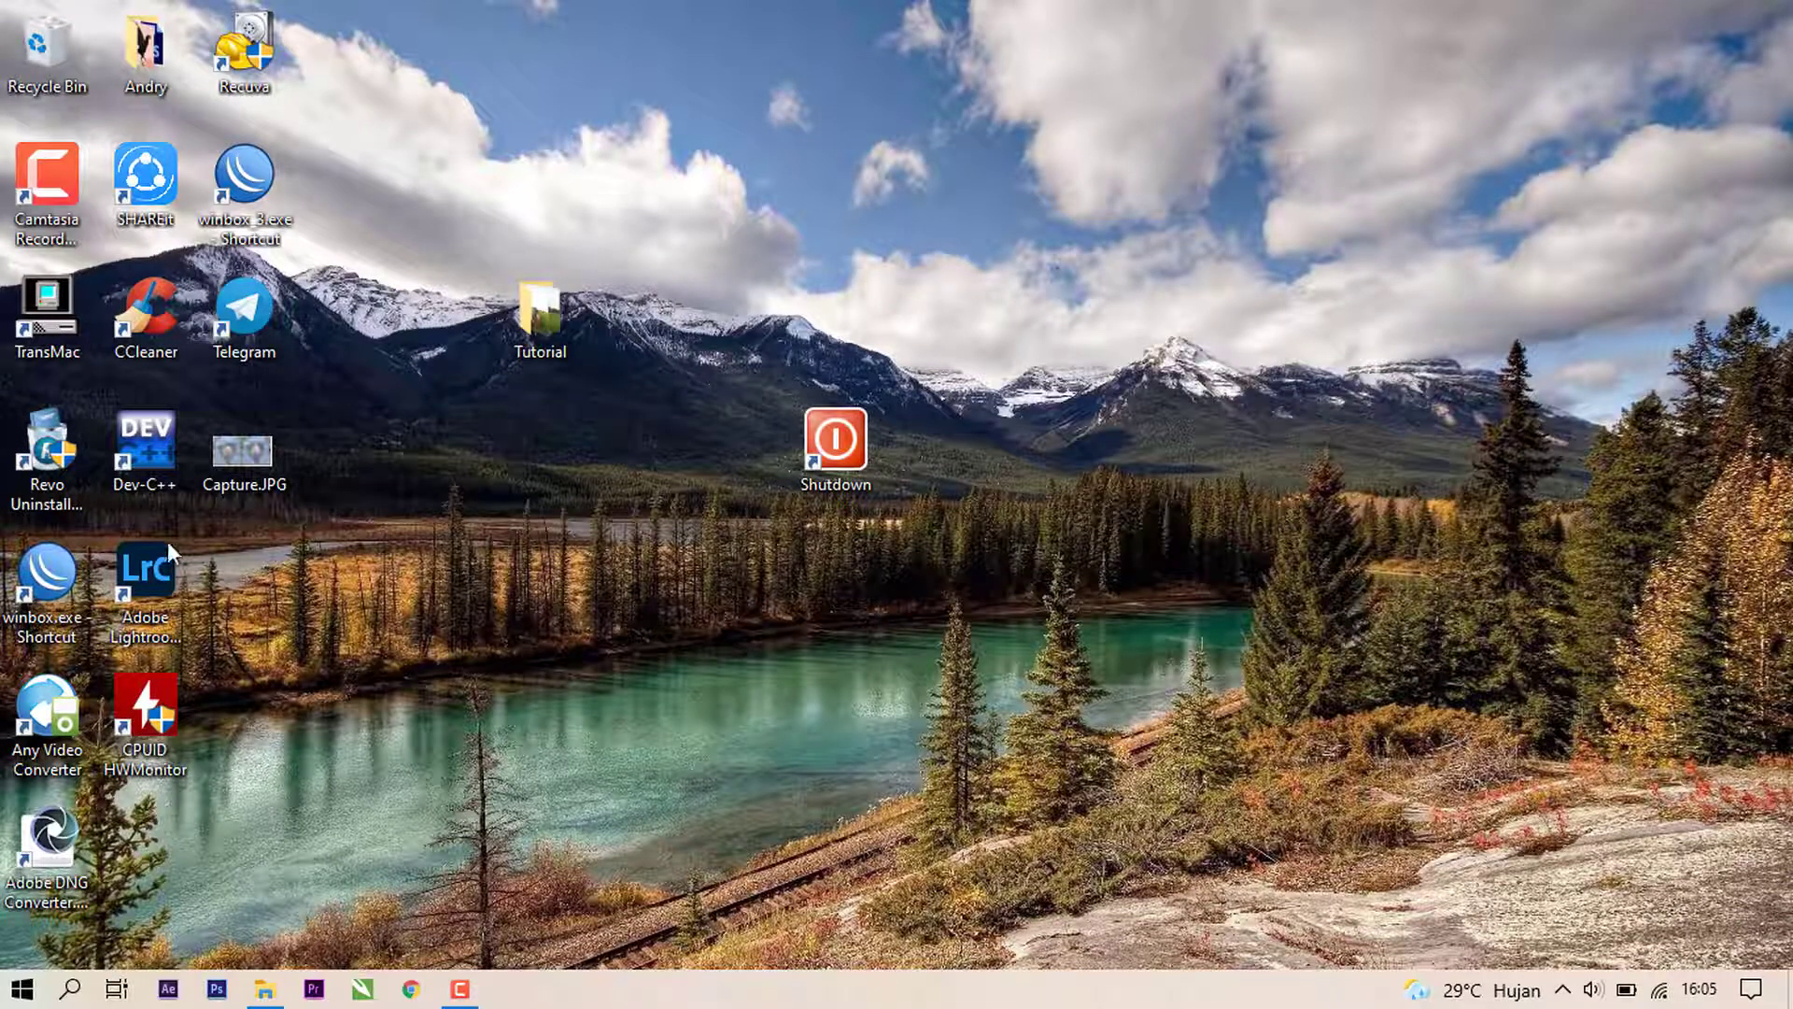
Step: Open Chrome, search the web for "kuyhaa" and open the kuyhAa software download site
{"action": "left_click", "coordinate": [411, 989]}
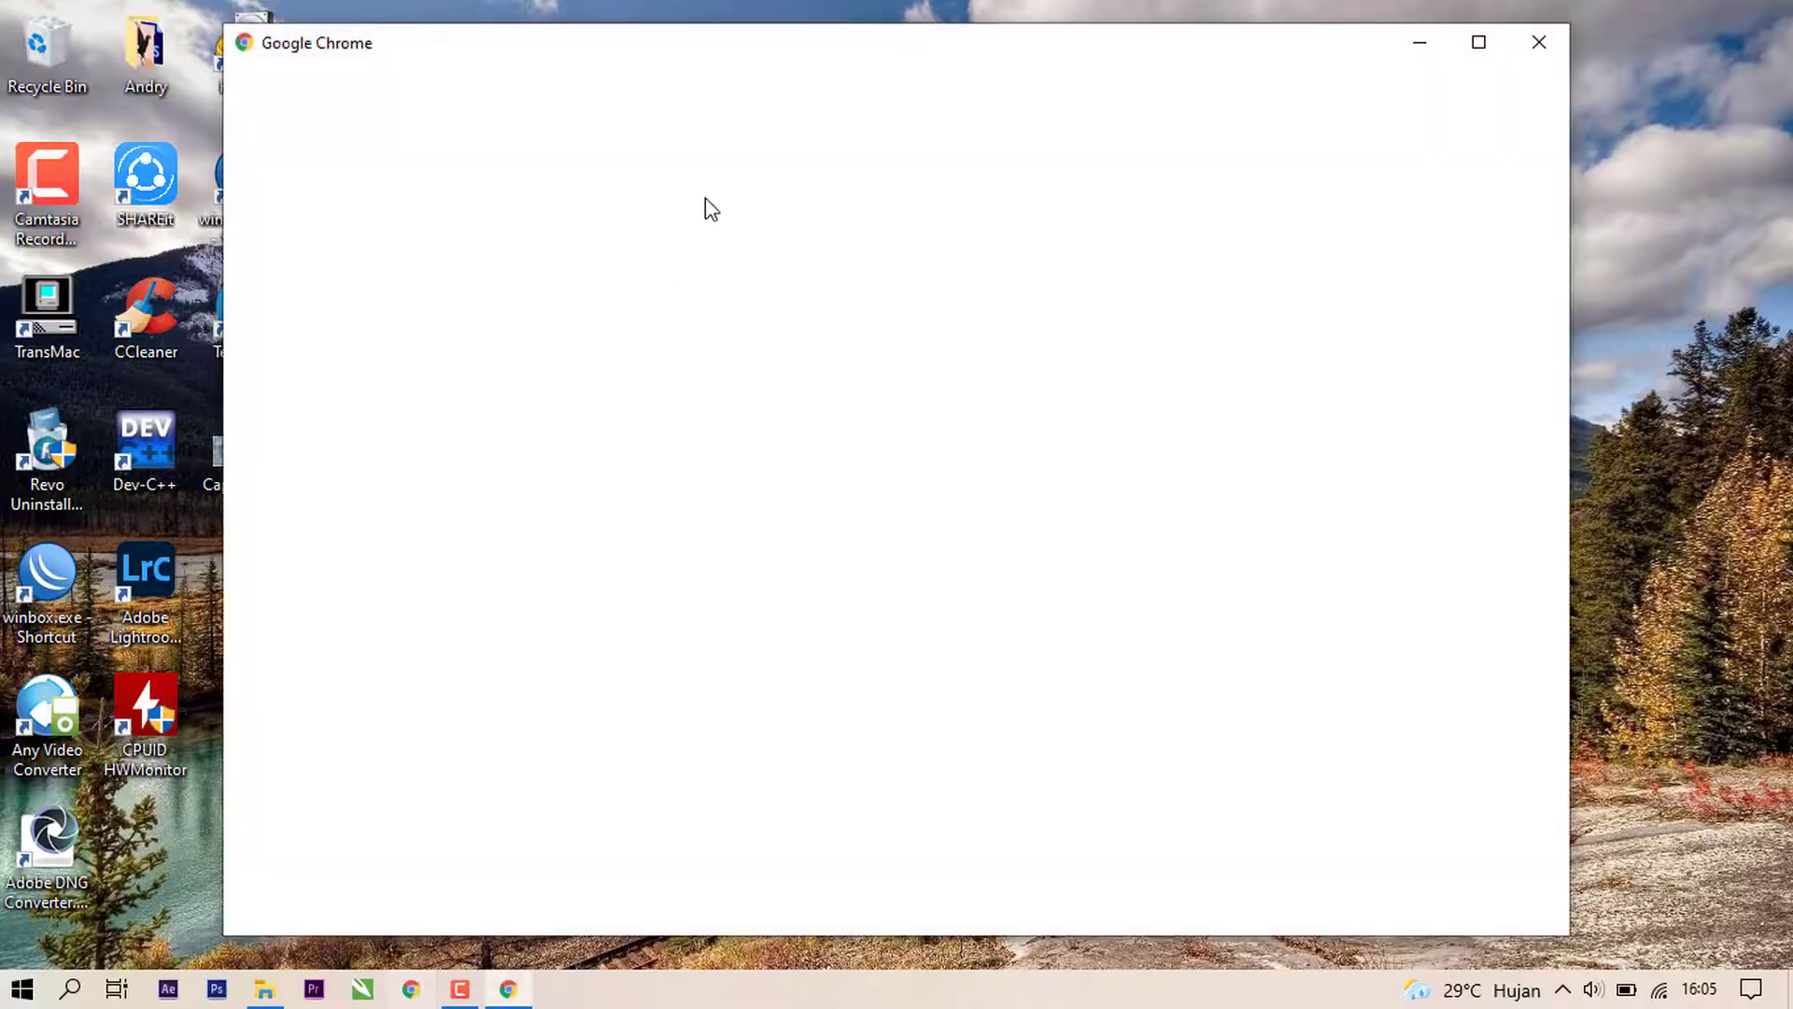
{"action": "left_click", "coordinate": [781, 564]}
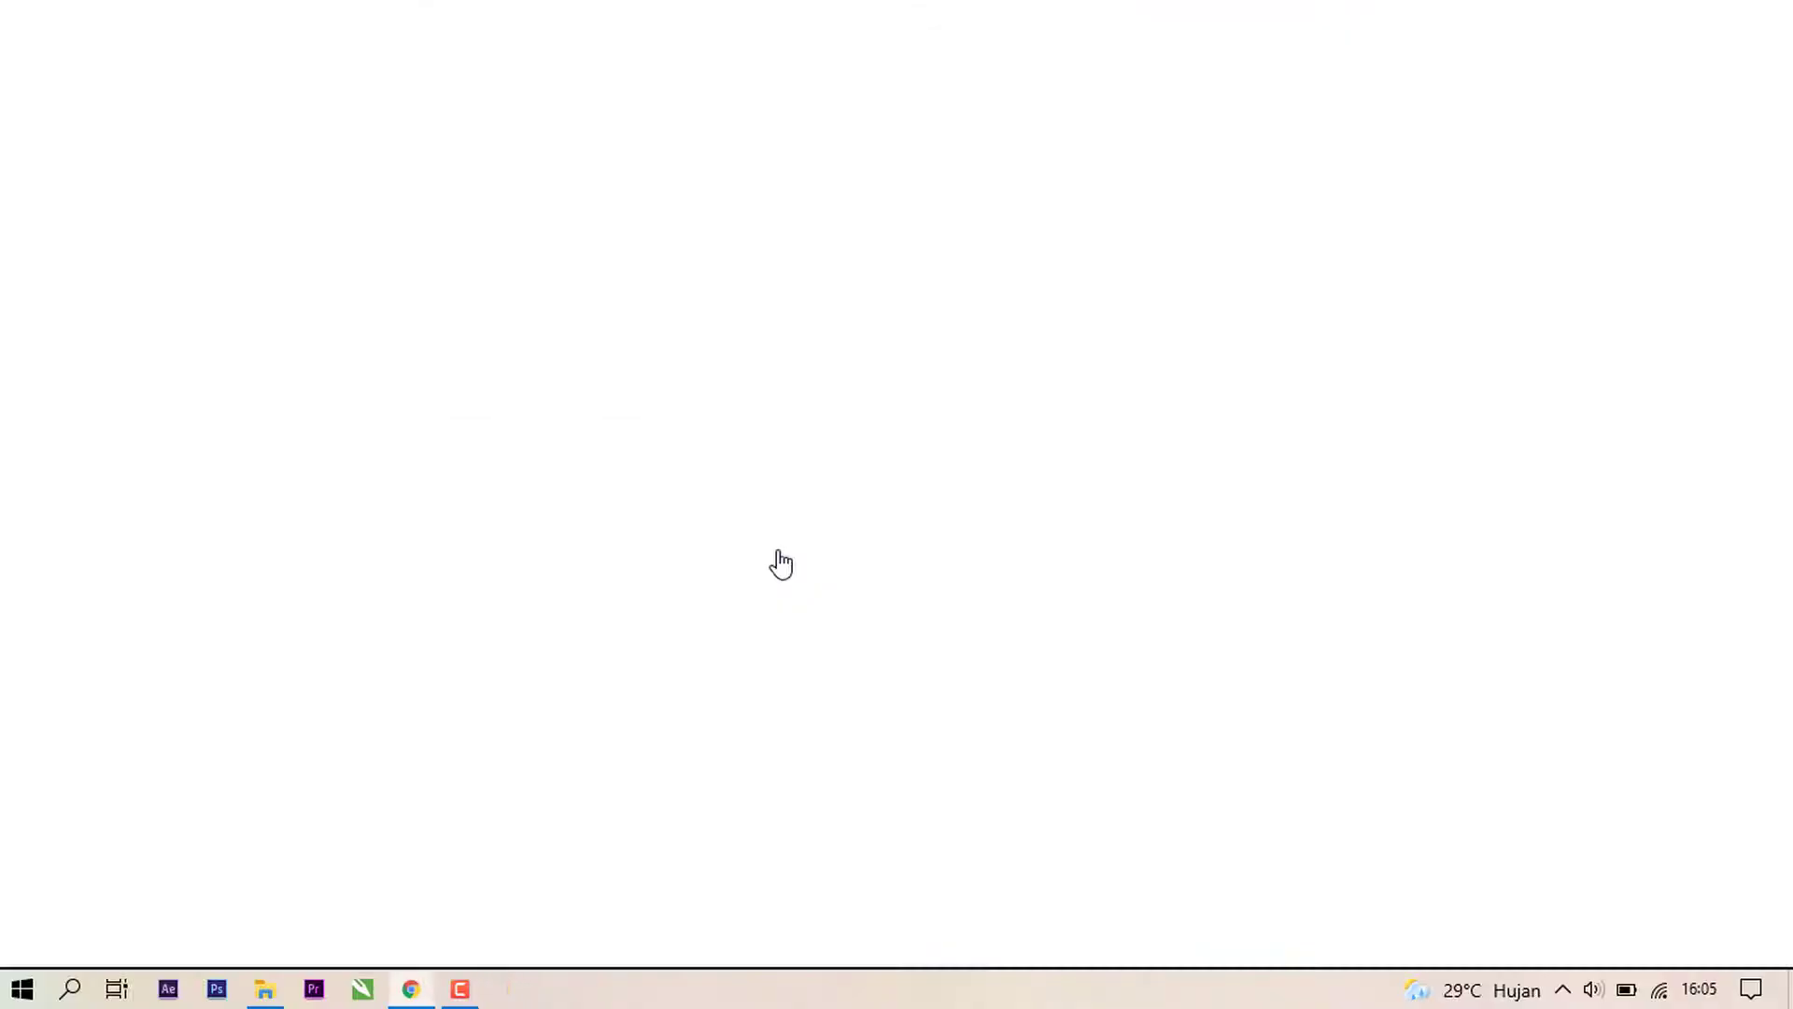
{"action": "type", "text": "kuyhaa"}
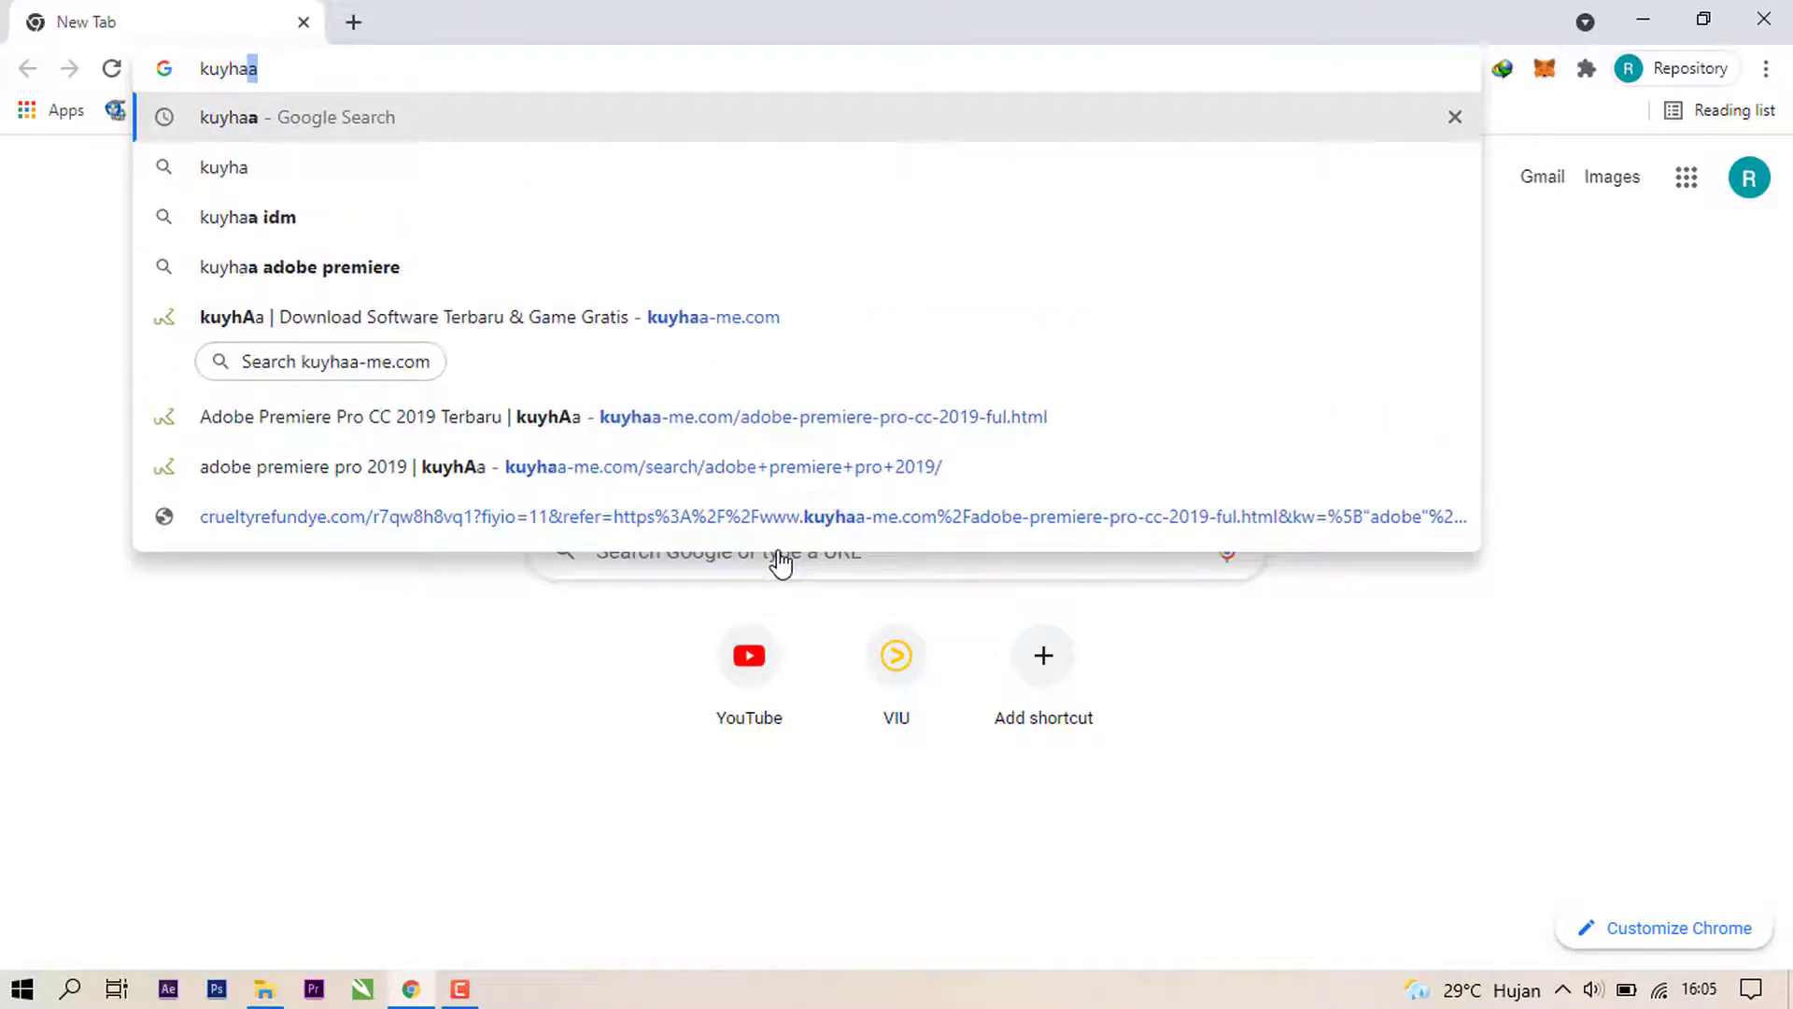
{"action": "key", "text": "Return"}
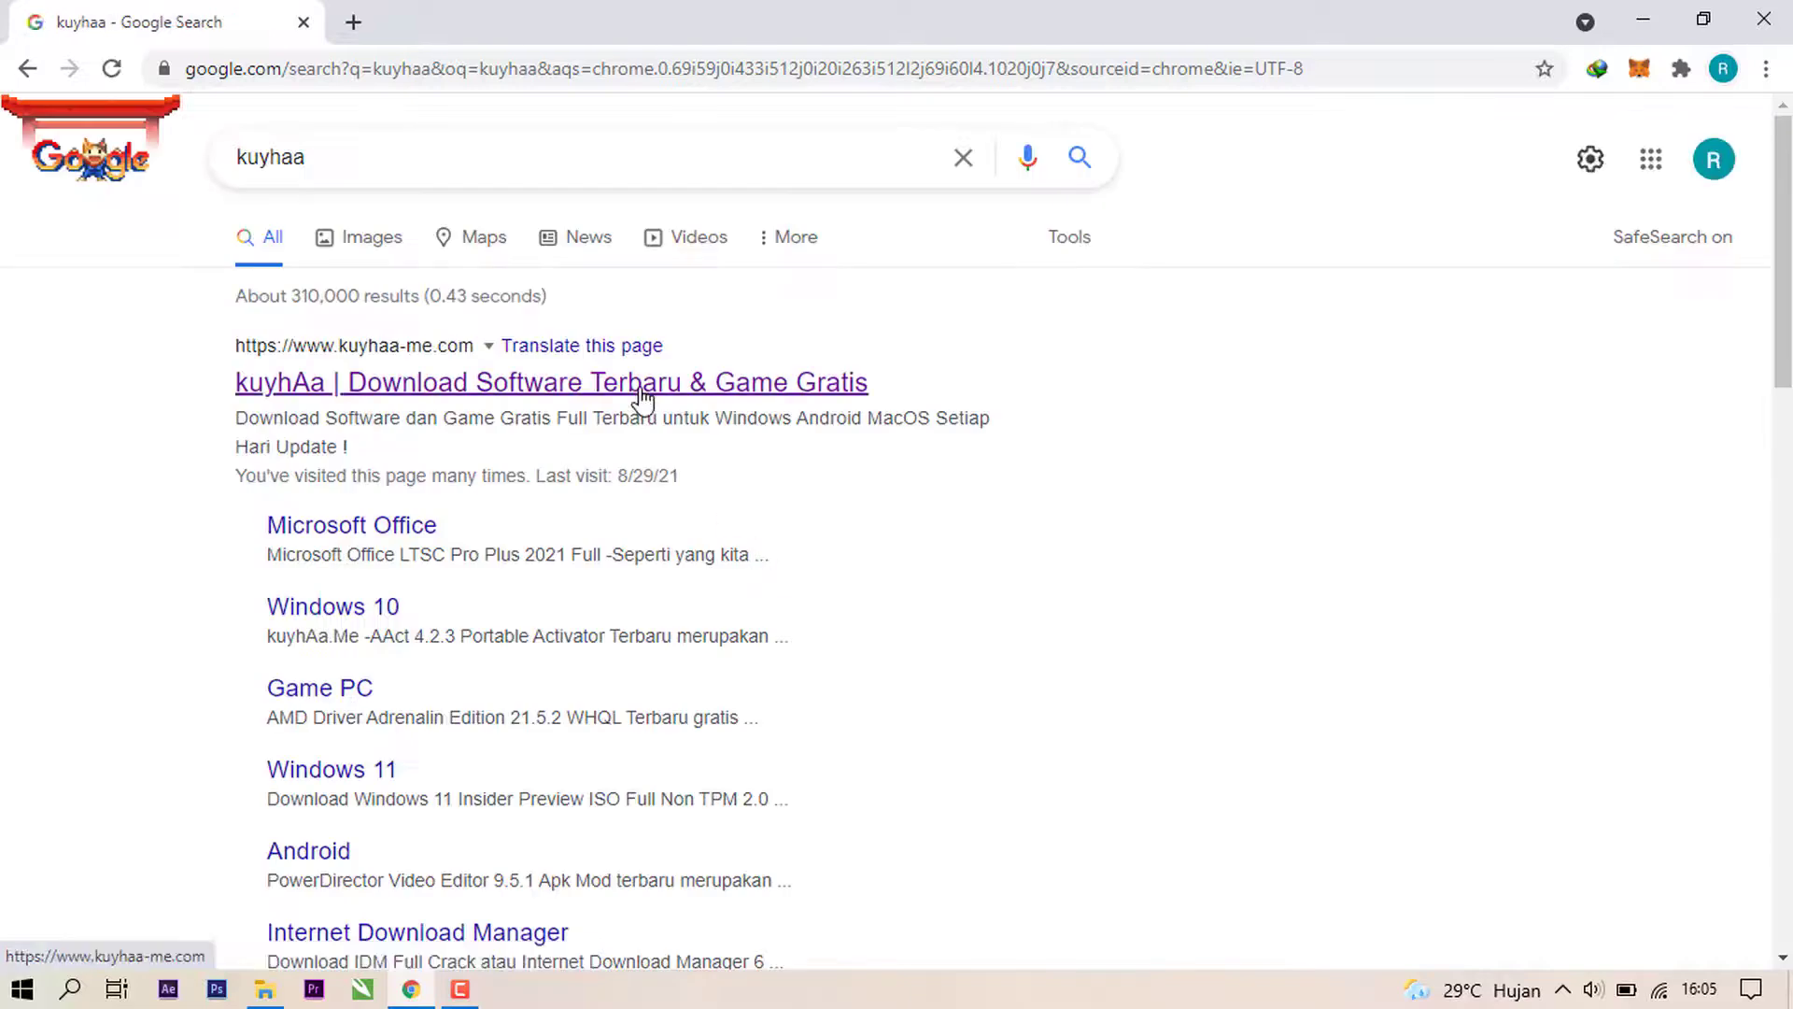
{"action": "left_click", "coordinate": [643, 392]}
Step: Search the kuyhAa site for "adobe premiere pro 2019" and open the "Adobe Premiere Pro CC 2019 Terbaru" article
{"action": "left_click", "coordinate": [641, 309]}
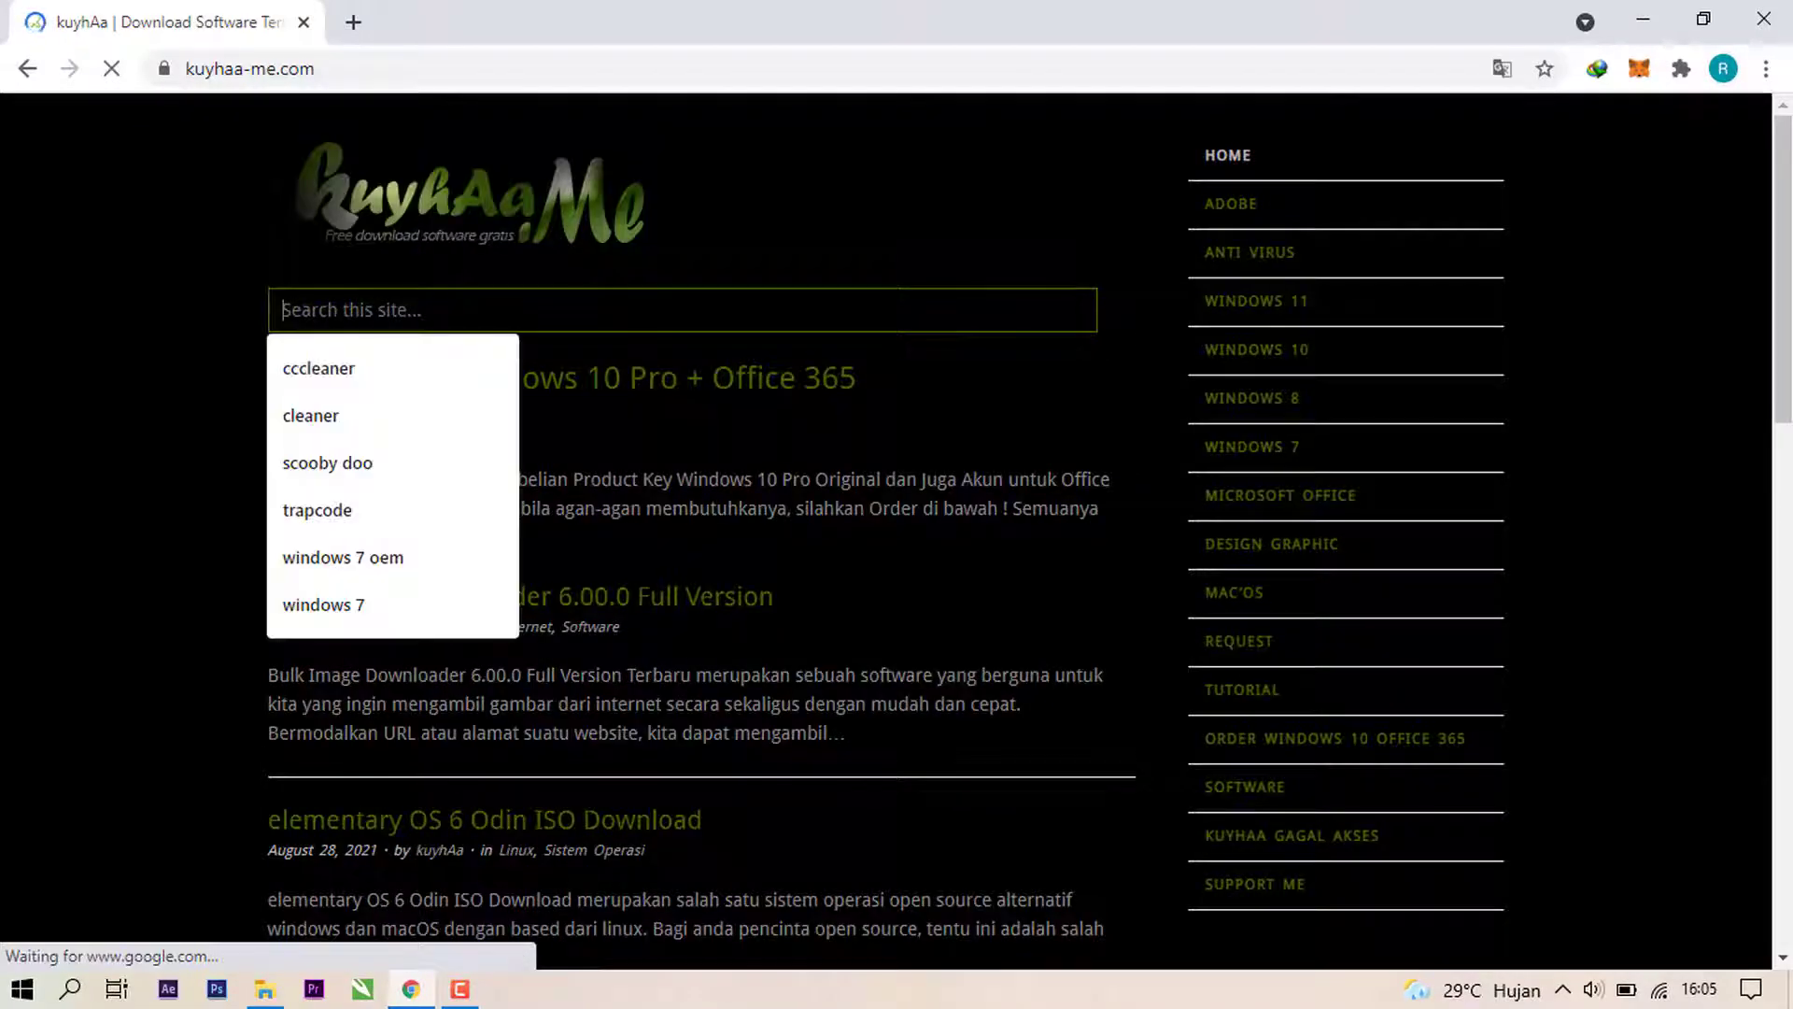
{"action": "type", "text": "adobe premiere pro 2019"}
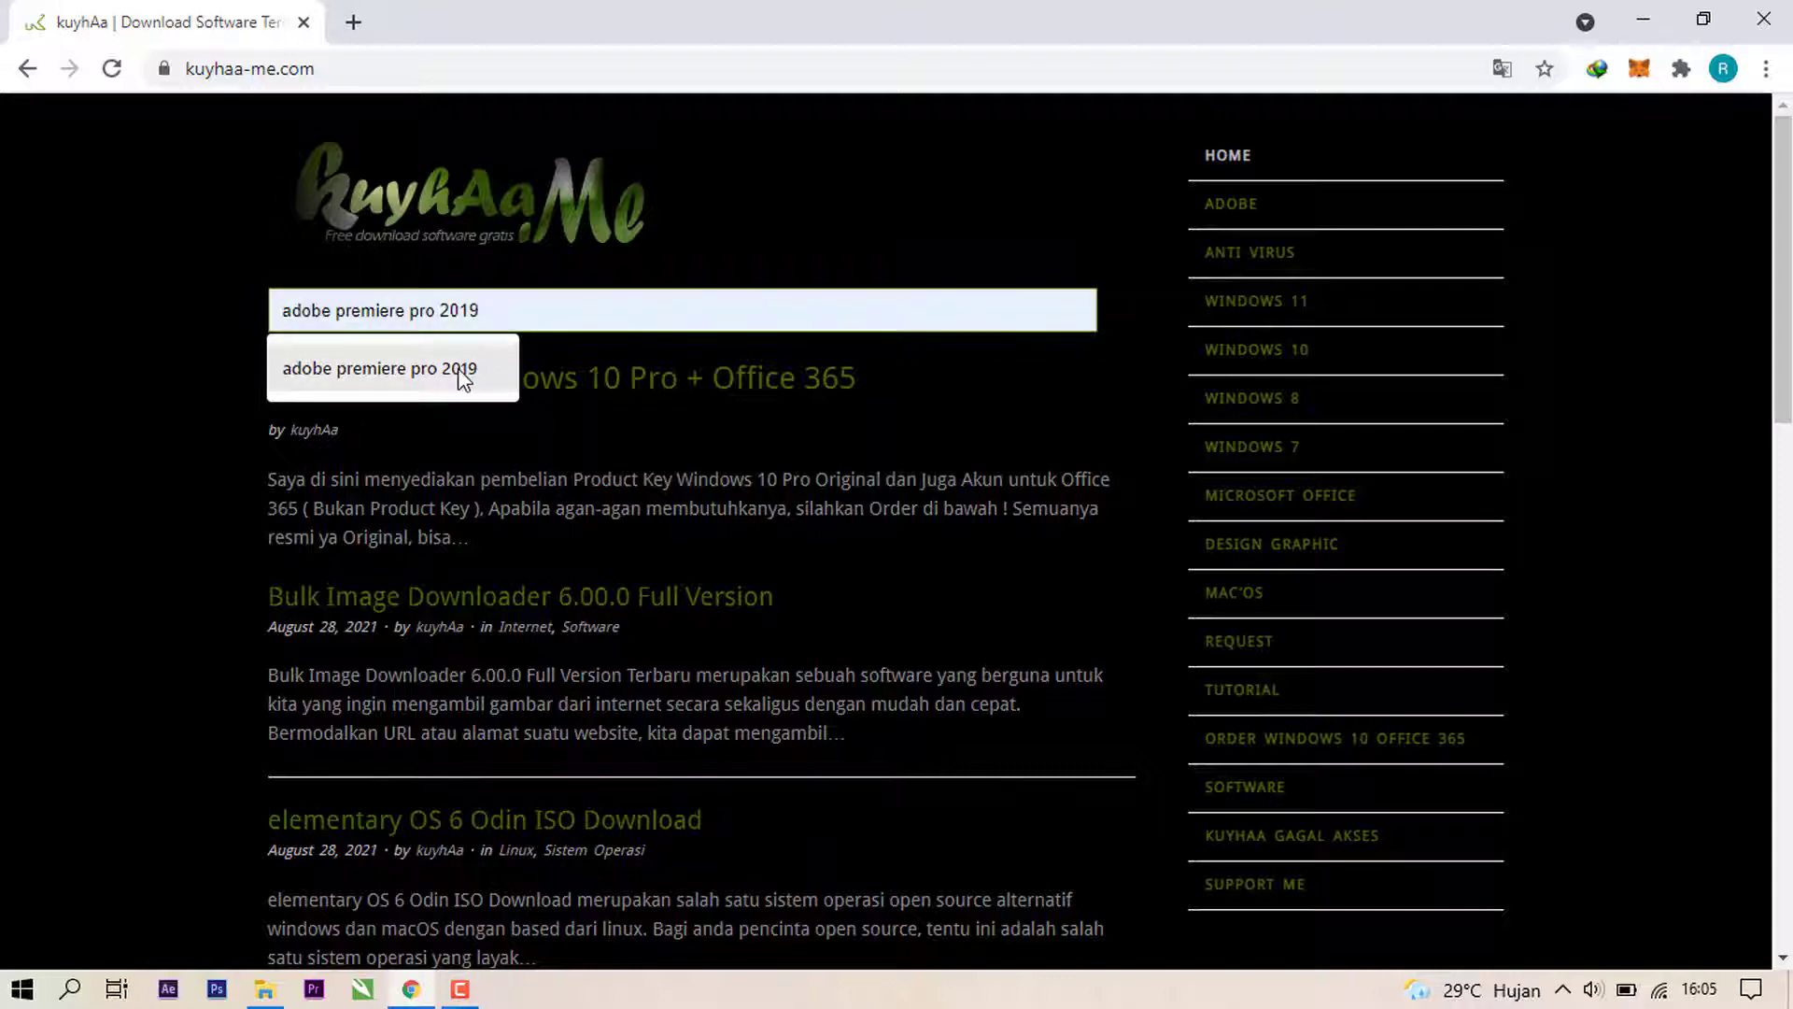
{"action": "left_click", "coordinate": [457, 368]}
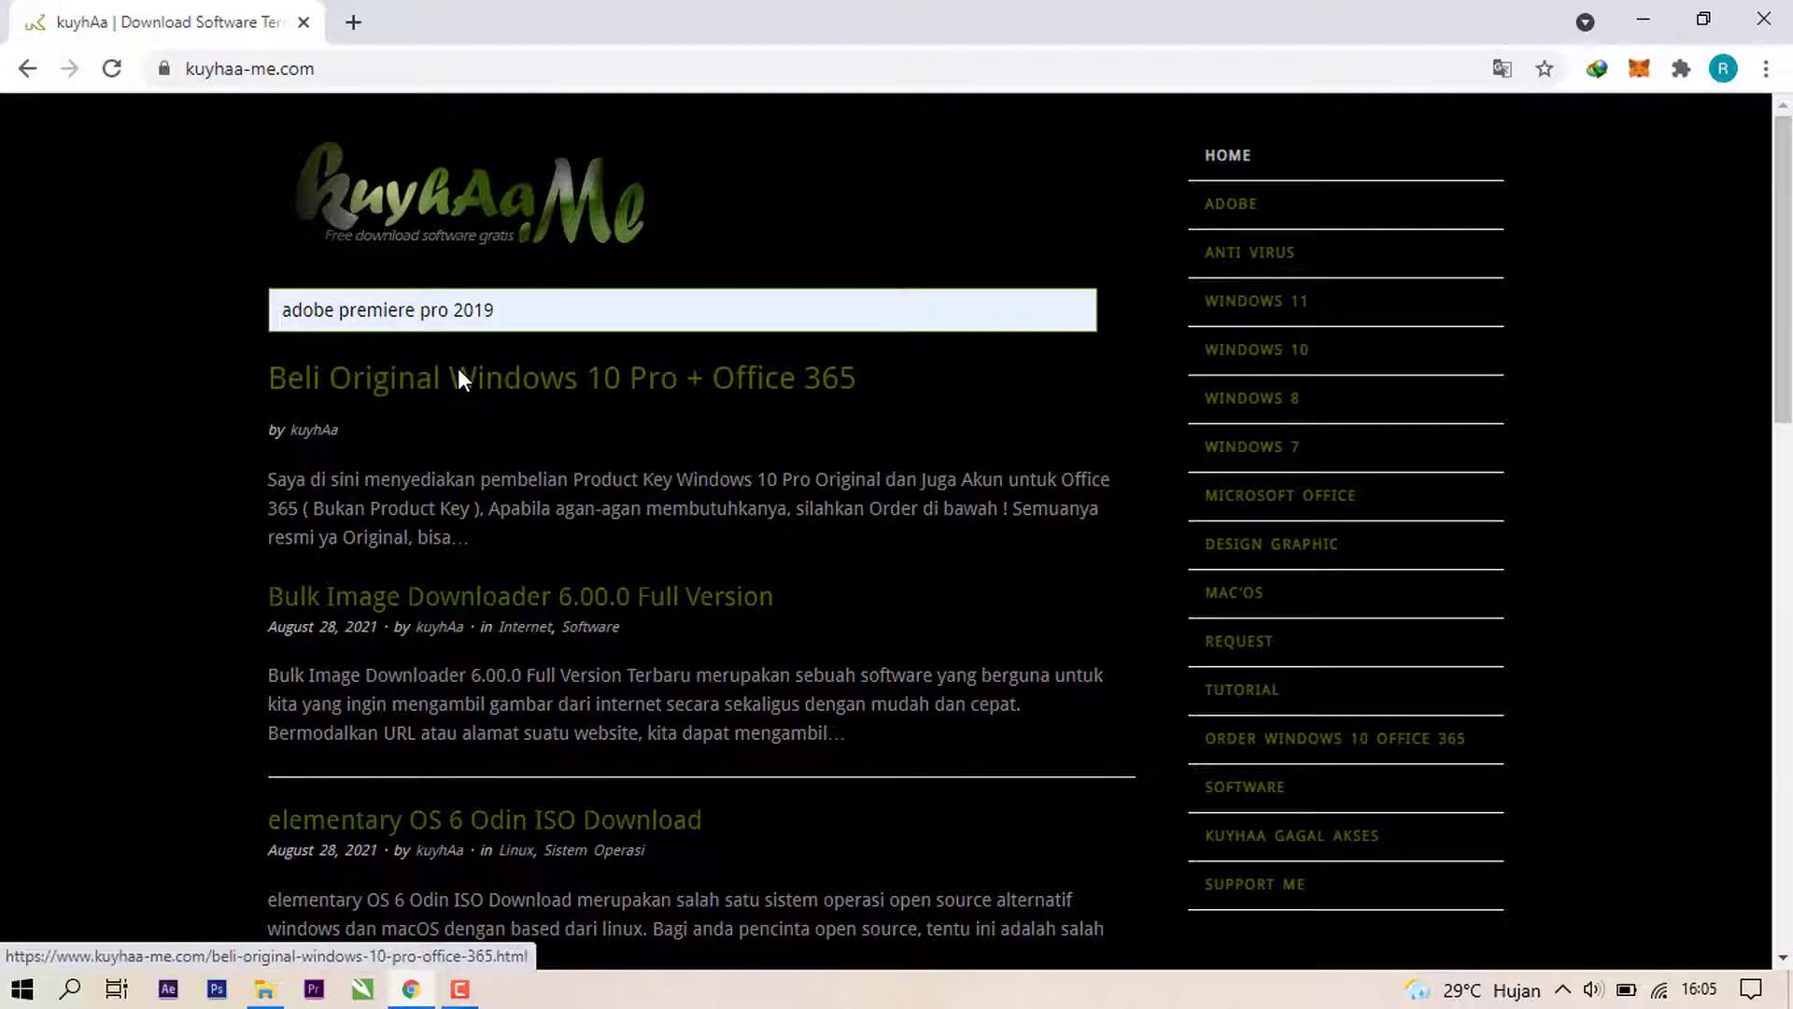
{"action": "key", "text": "Return"}
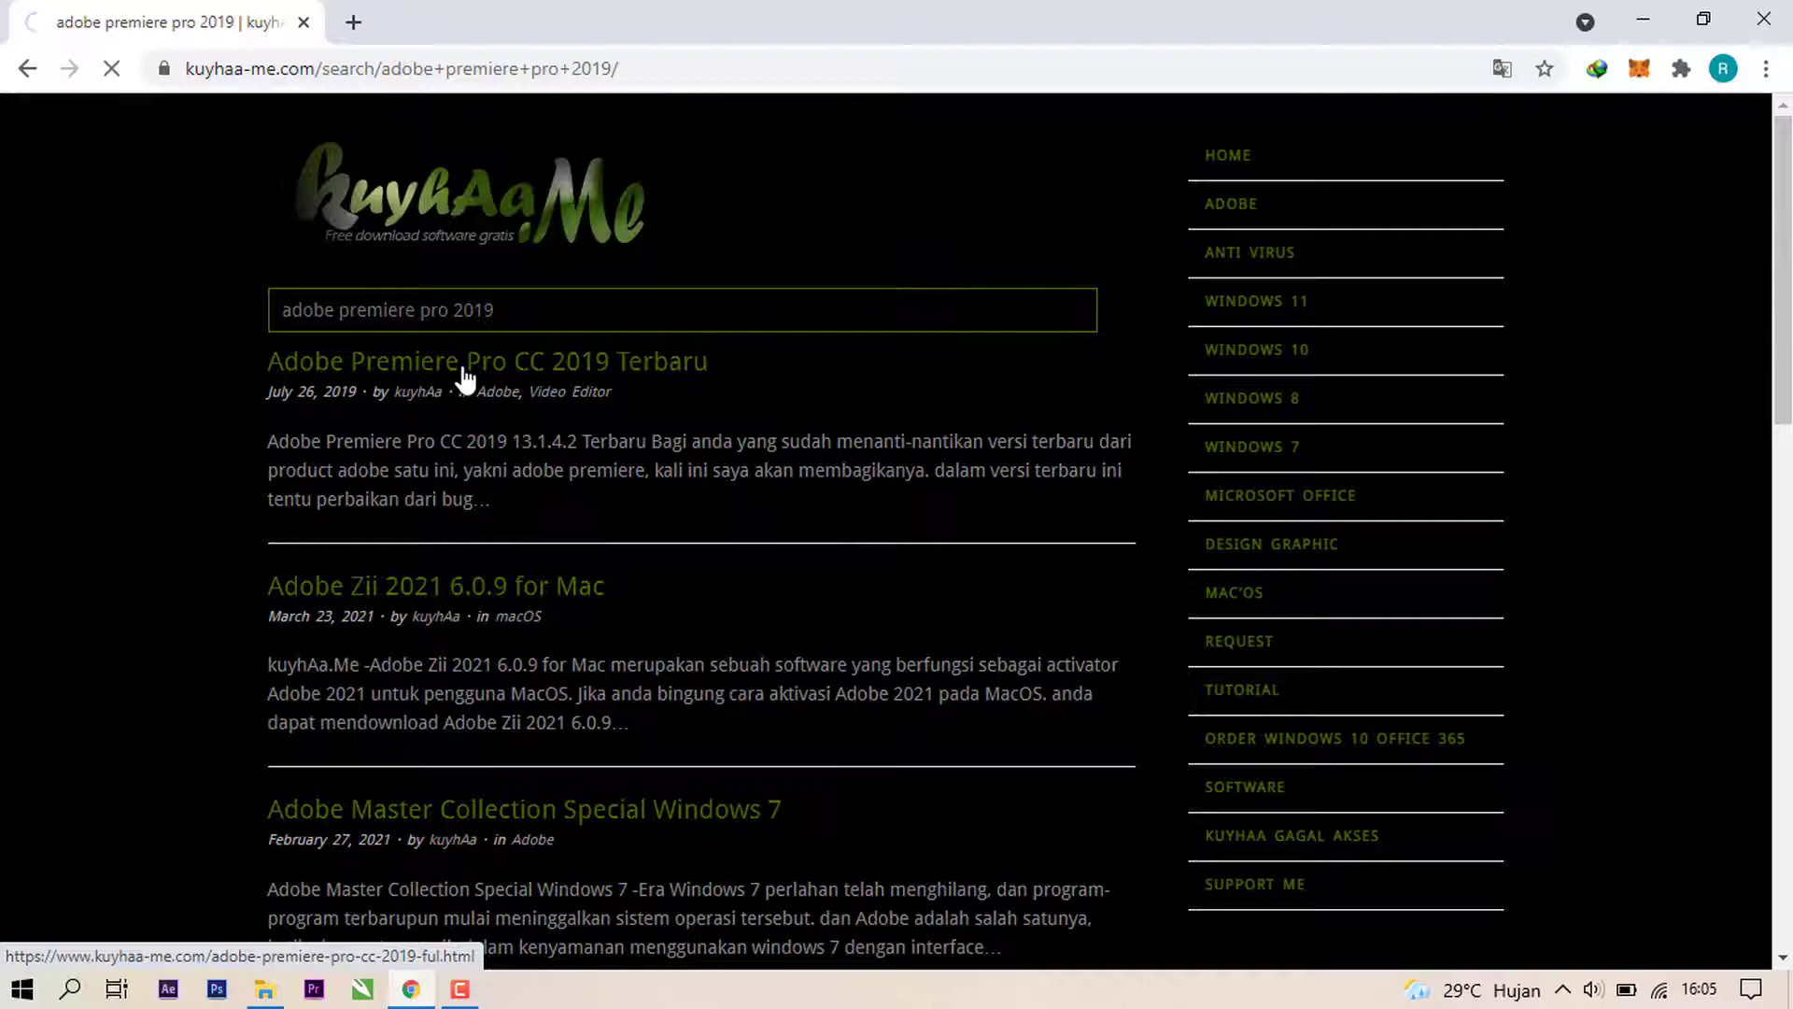
{"action": "left_click", "coordinate": [465, 378]}
Step: Review the system requirements and the "Langkah Install" instructions in the article, and close the browser
{"action": "scroll", "coordinate": [497, 467], "scroll_direction": "down", "scroll_amount": 4}
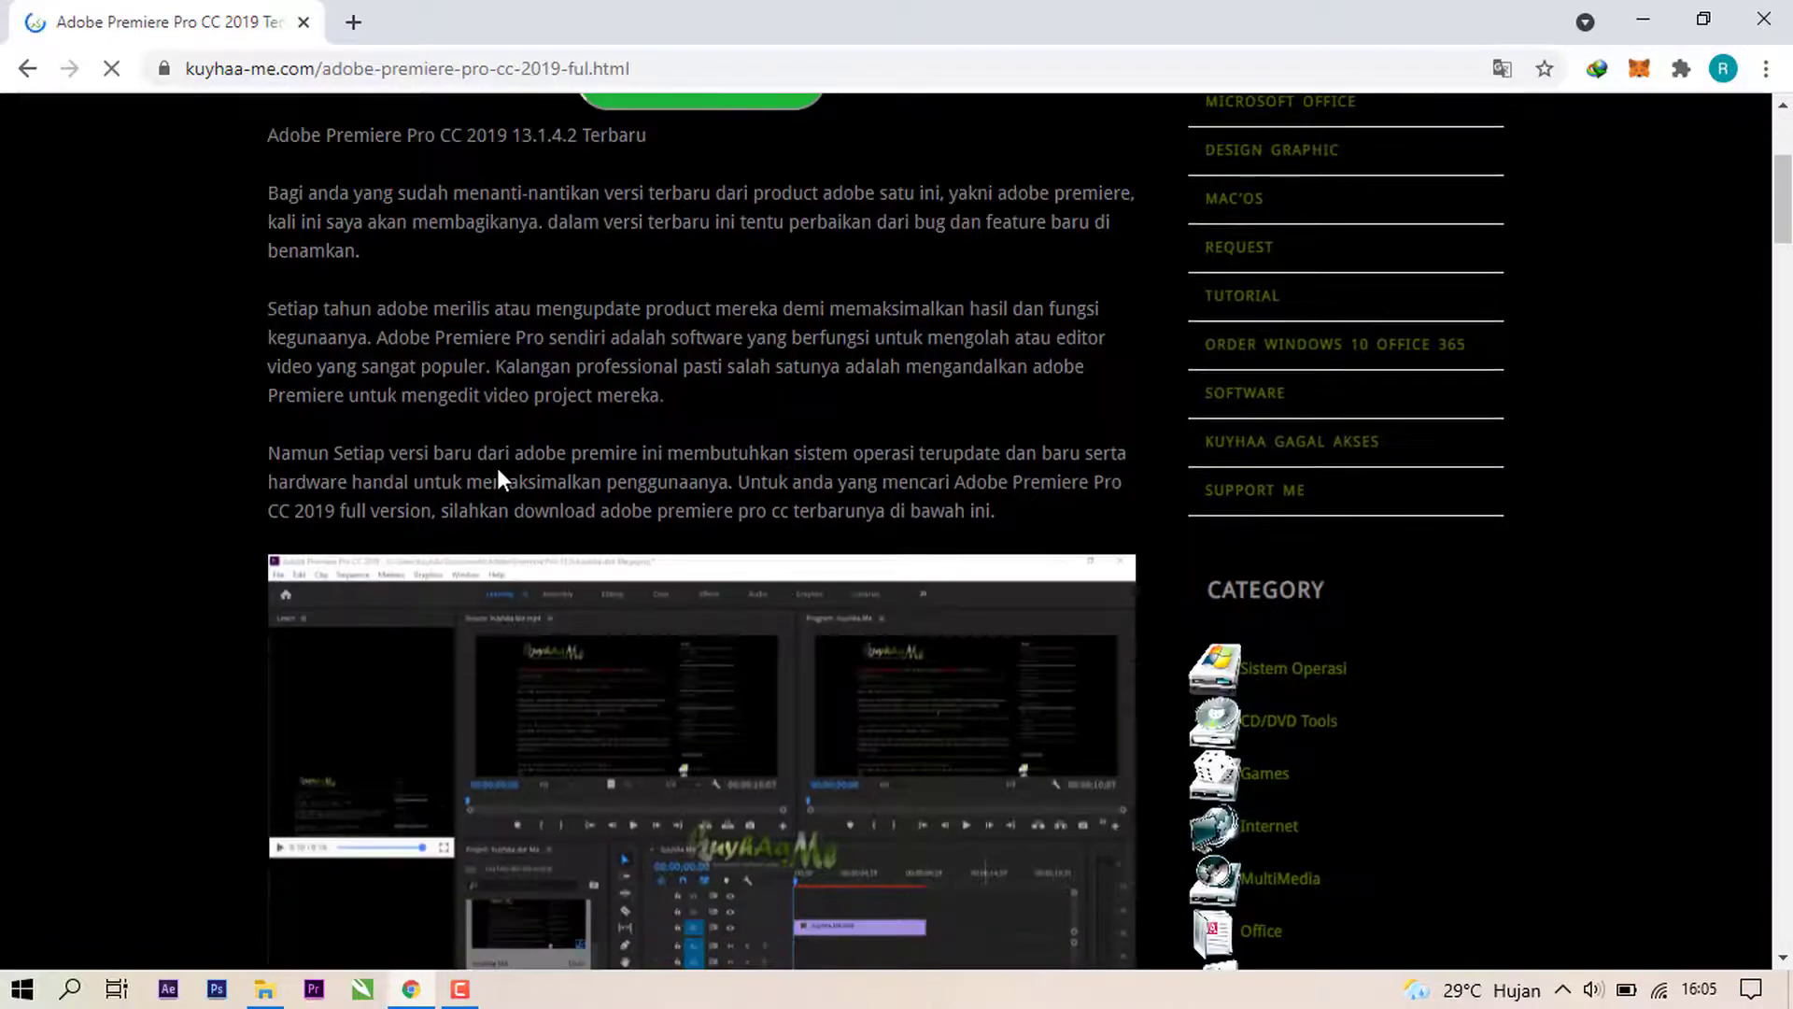
{"action": "scroll", "coordinate": [497, 467], "scroll_direction": "down", "scroll_amount": 5}
{"action": "scroll", "coordinate": [497, 467], "scroll_direction": "down", "scroll_amount": 4}
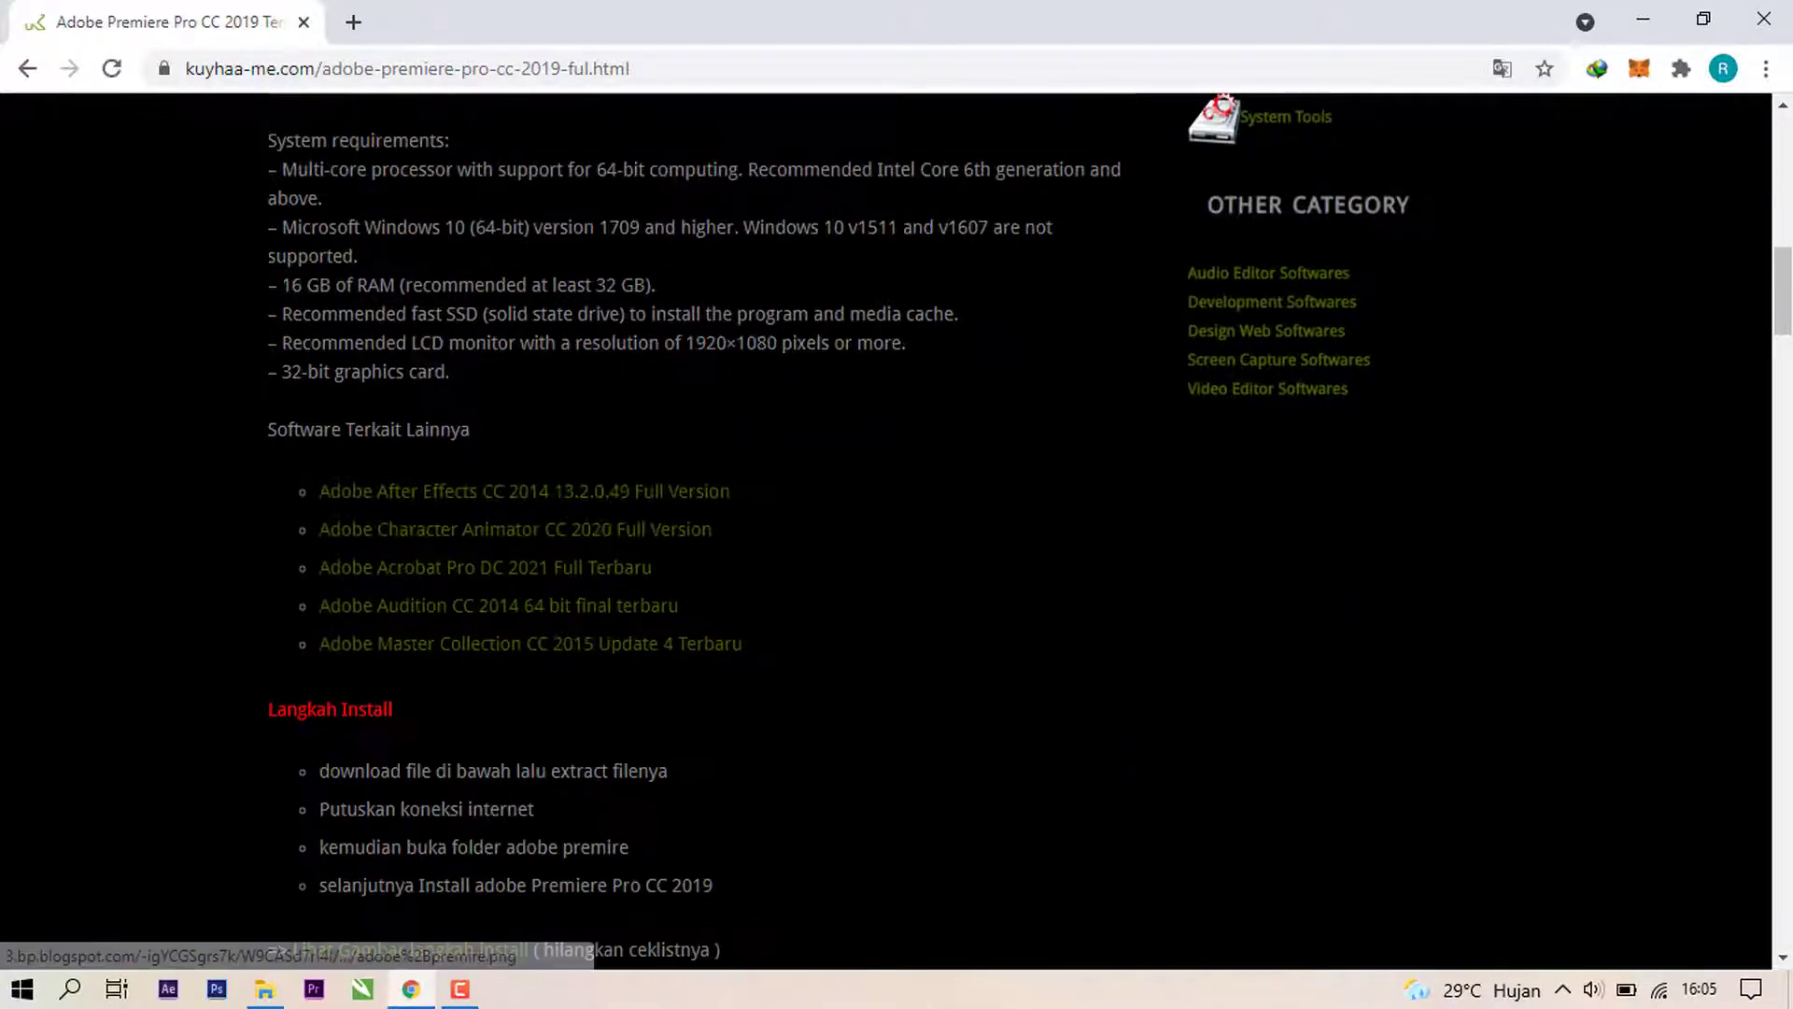
{"action": "scroll", "coordinate": [498, 471], "scroll_direction": "down", "scroll_amount": 3}
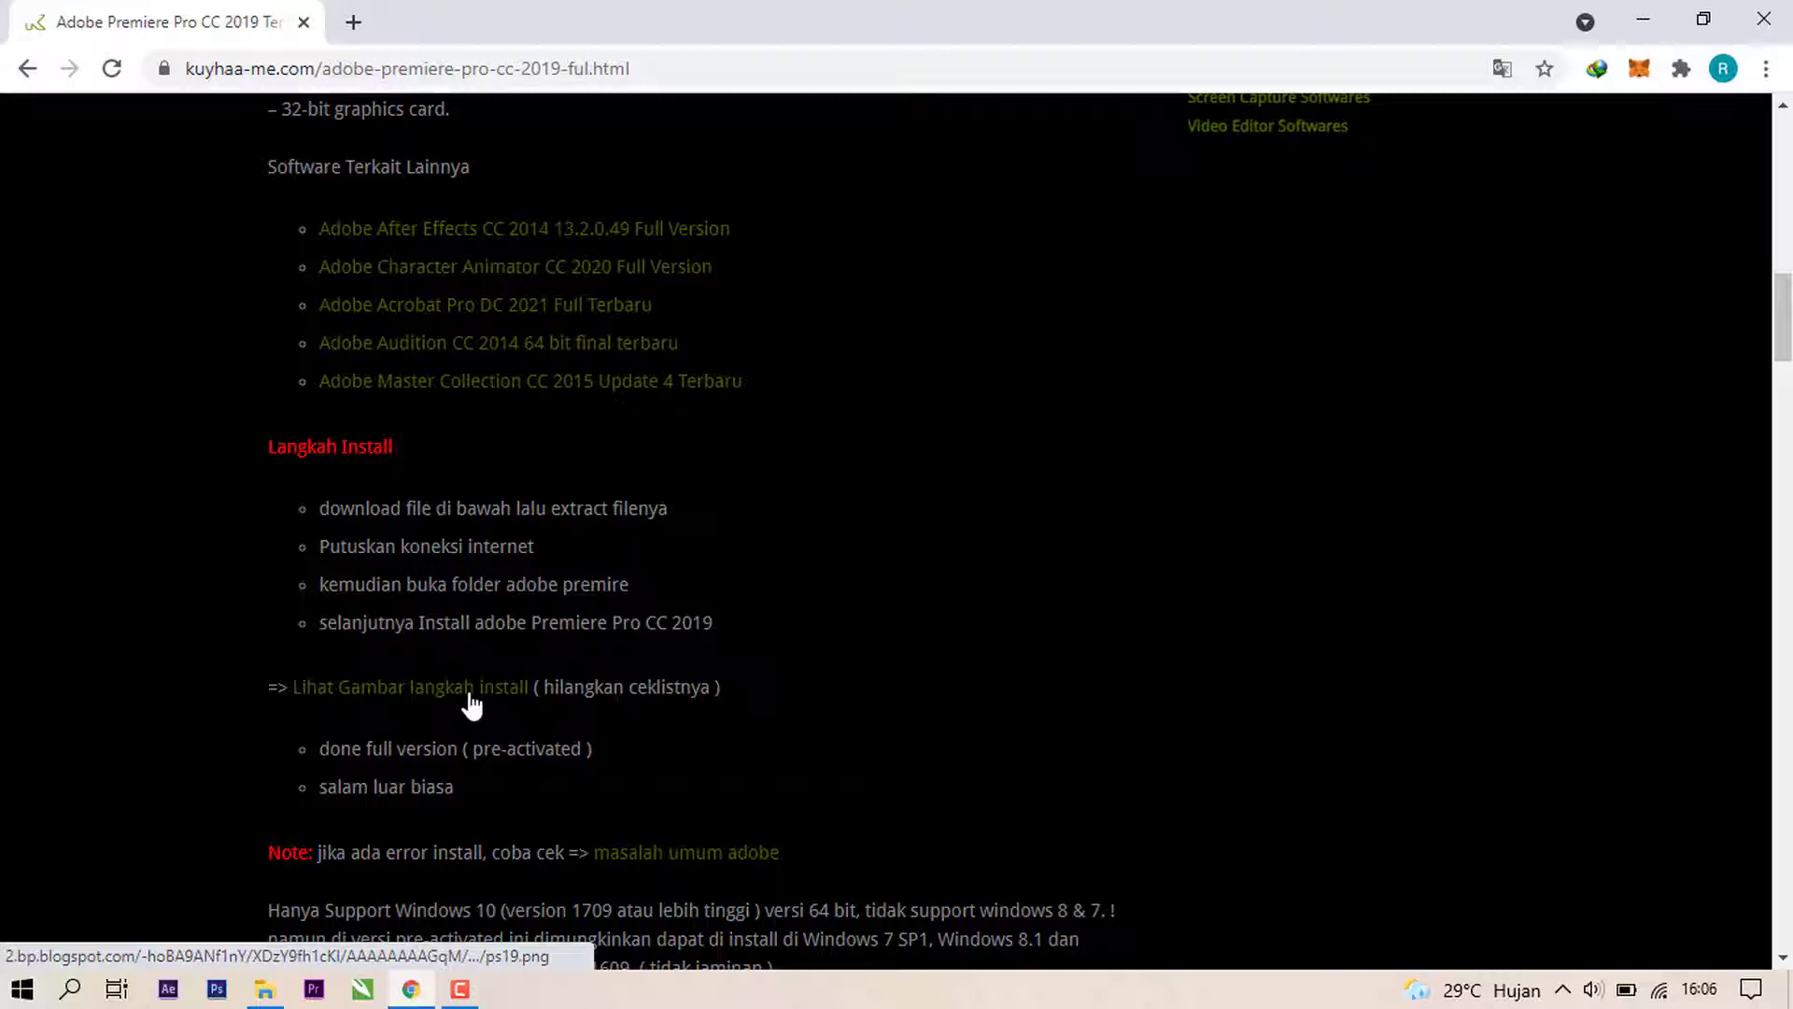
{"action": "scroll", "coordinate": [607, 743], "scroll_direction": "down", "scroll_amount": 3}
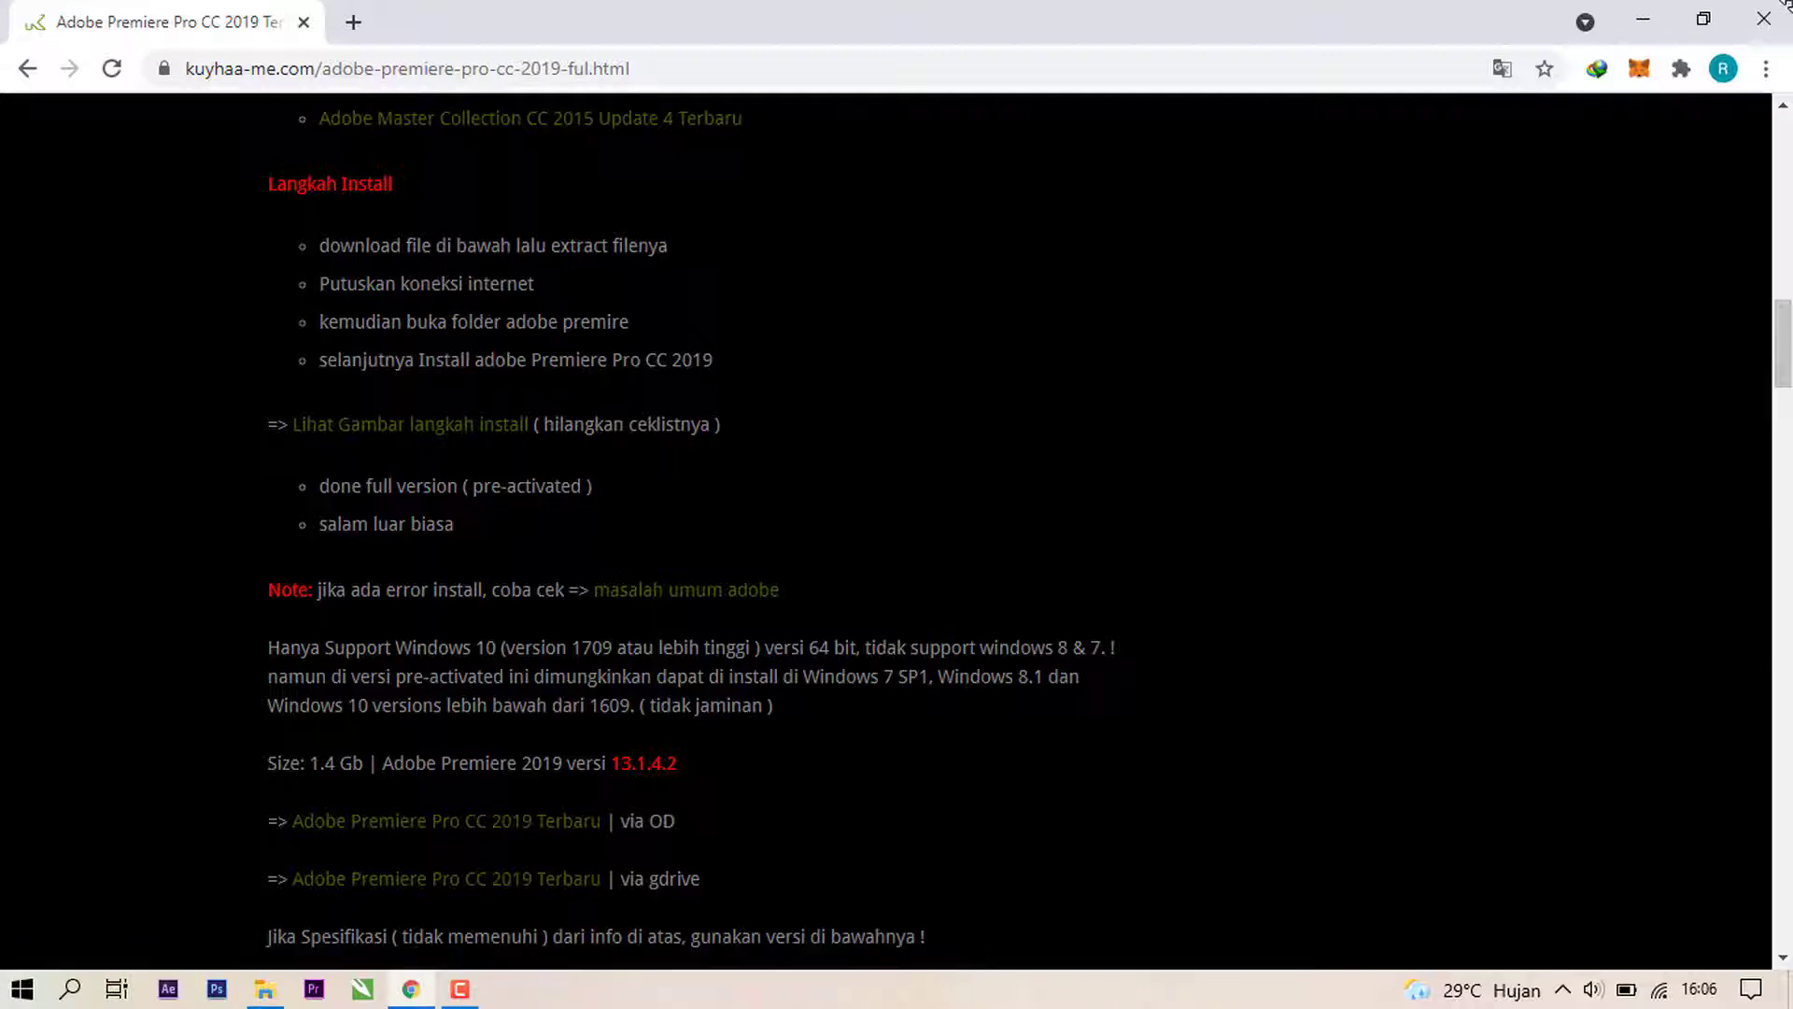
{"action": "left_click", "coordinate": [1772, 28]}
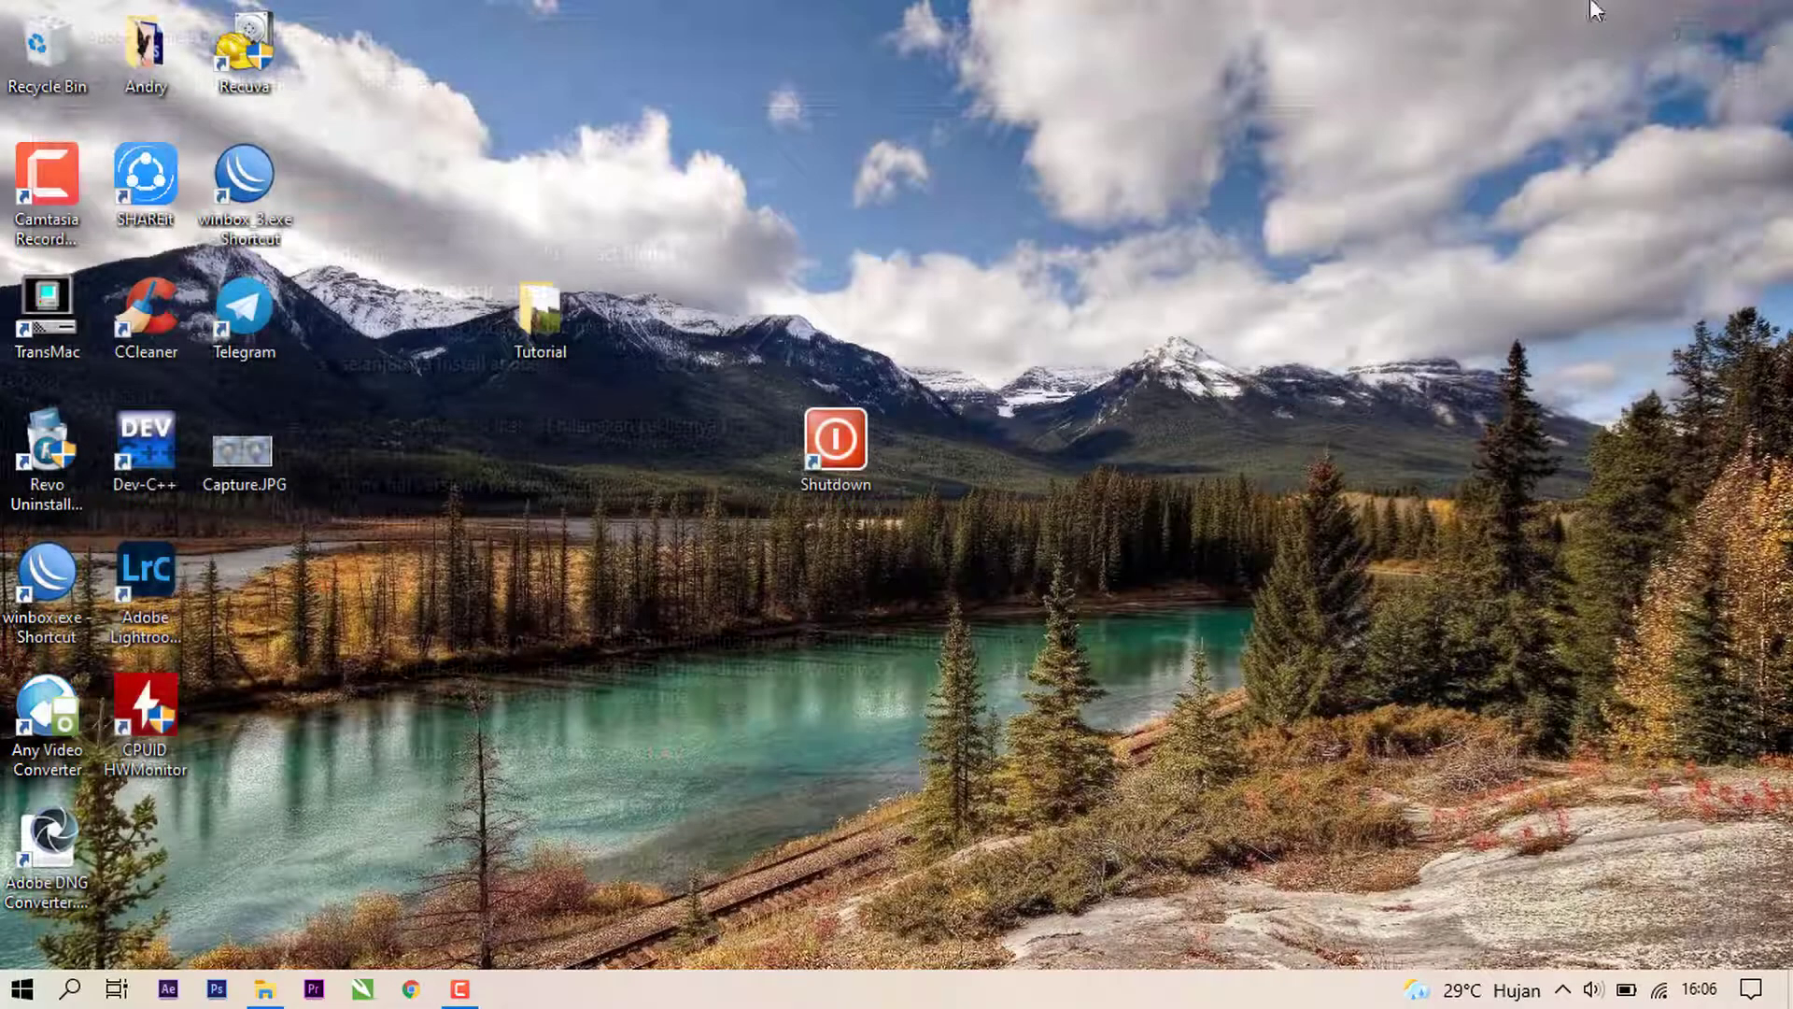
Step: Search Windows for "adobe" and launch Adobe Premiere Pro 2019
{"action": "left_click", "coordinate": [71, 990]}
{"action": "type", "text": "adobe"}
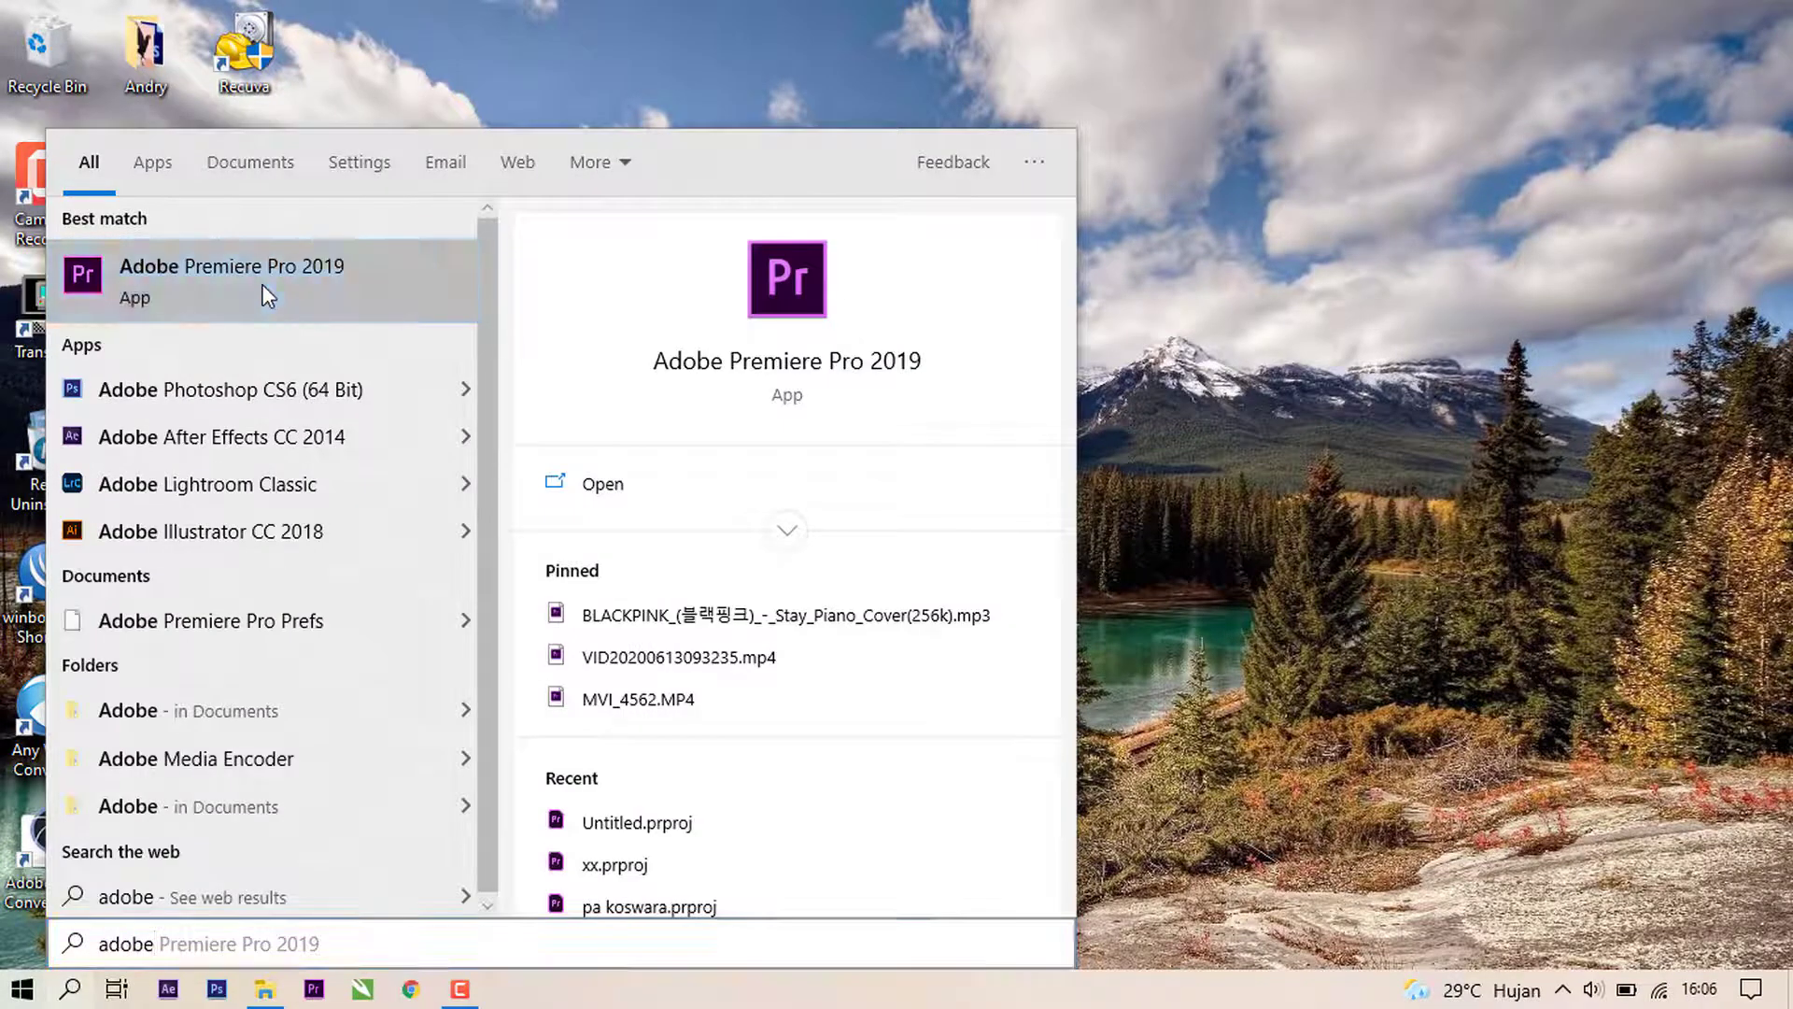
{"action": "left_click", "coordinate": [263, 285]}
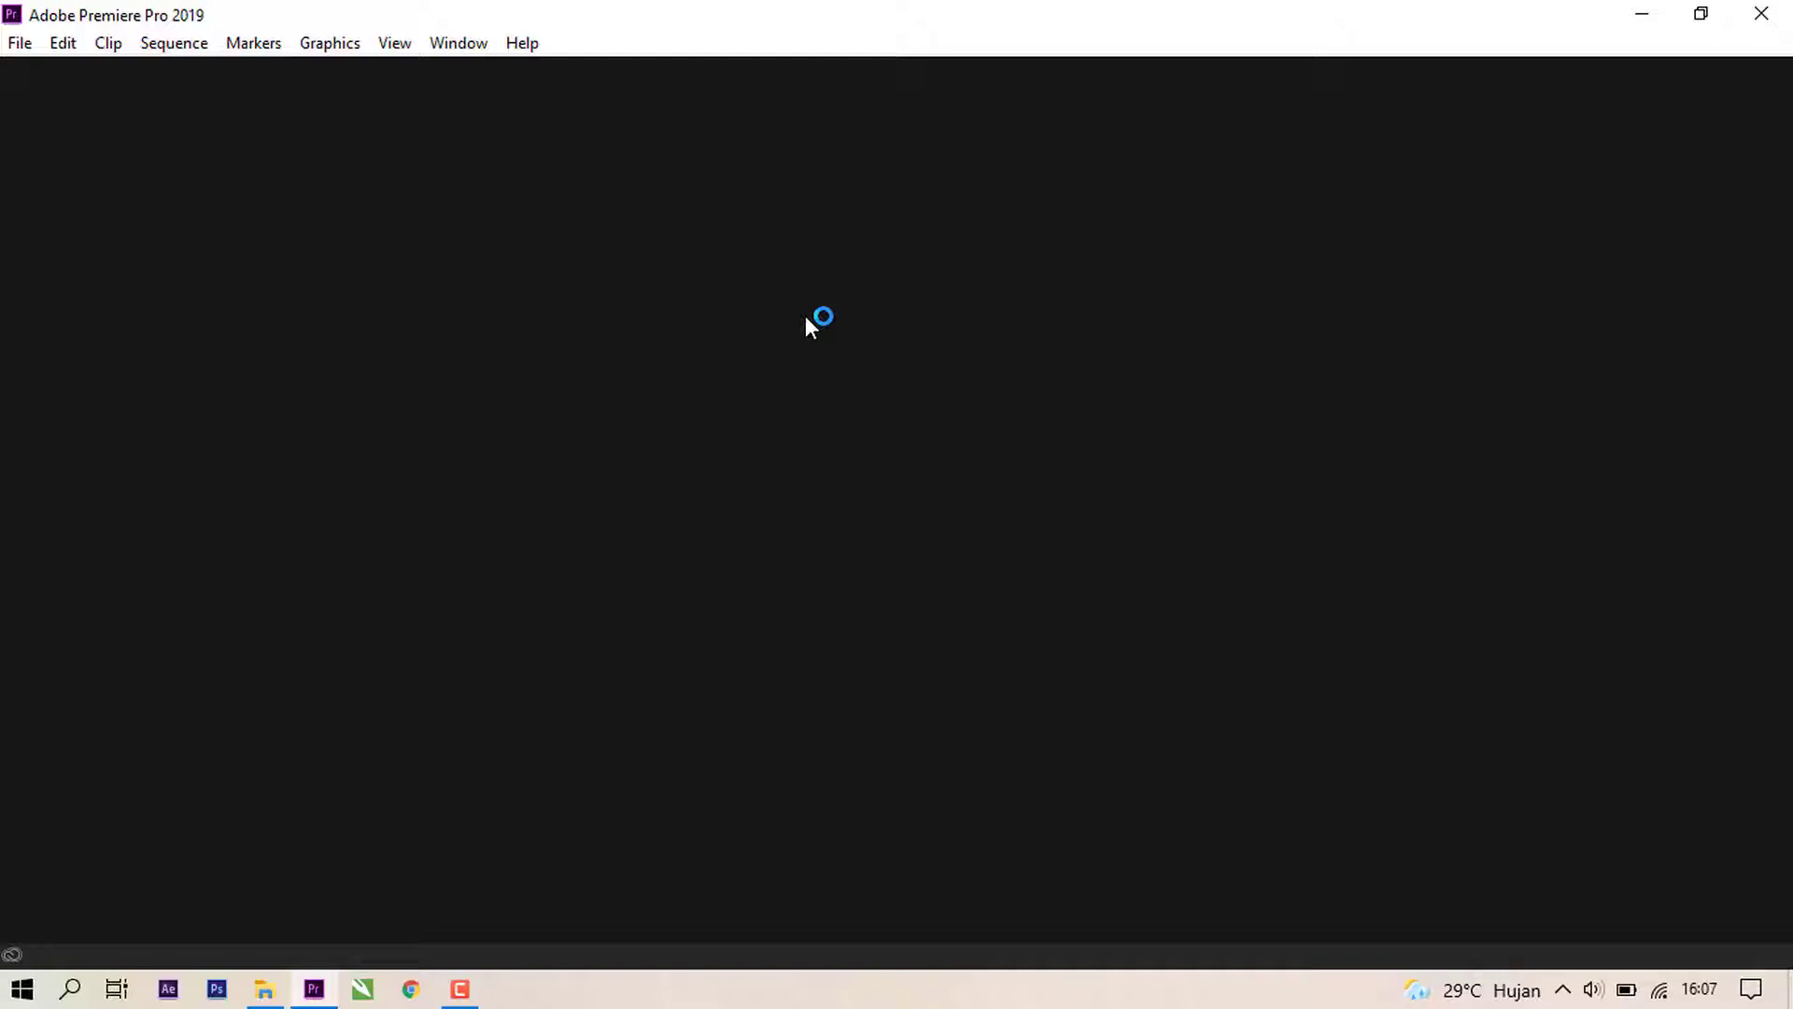
Step: Start a new Premiere Pro project and name it "Tutorial"
{"action": "left_click", "coordinate": [22, 42]}
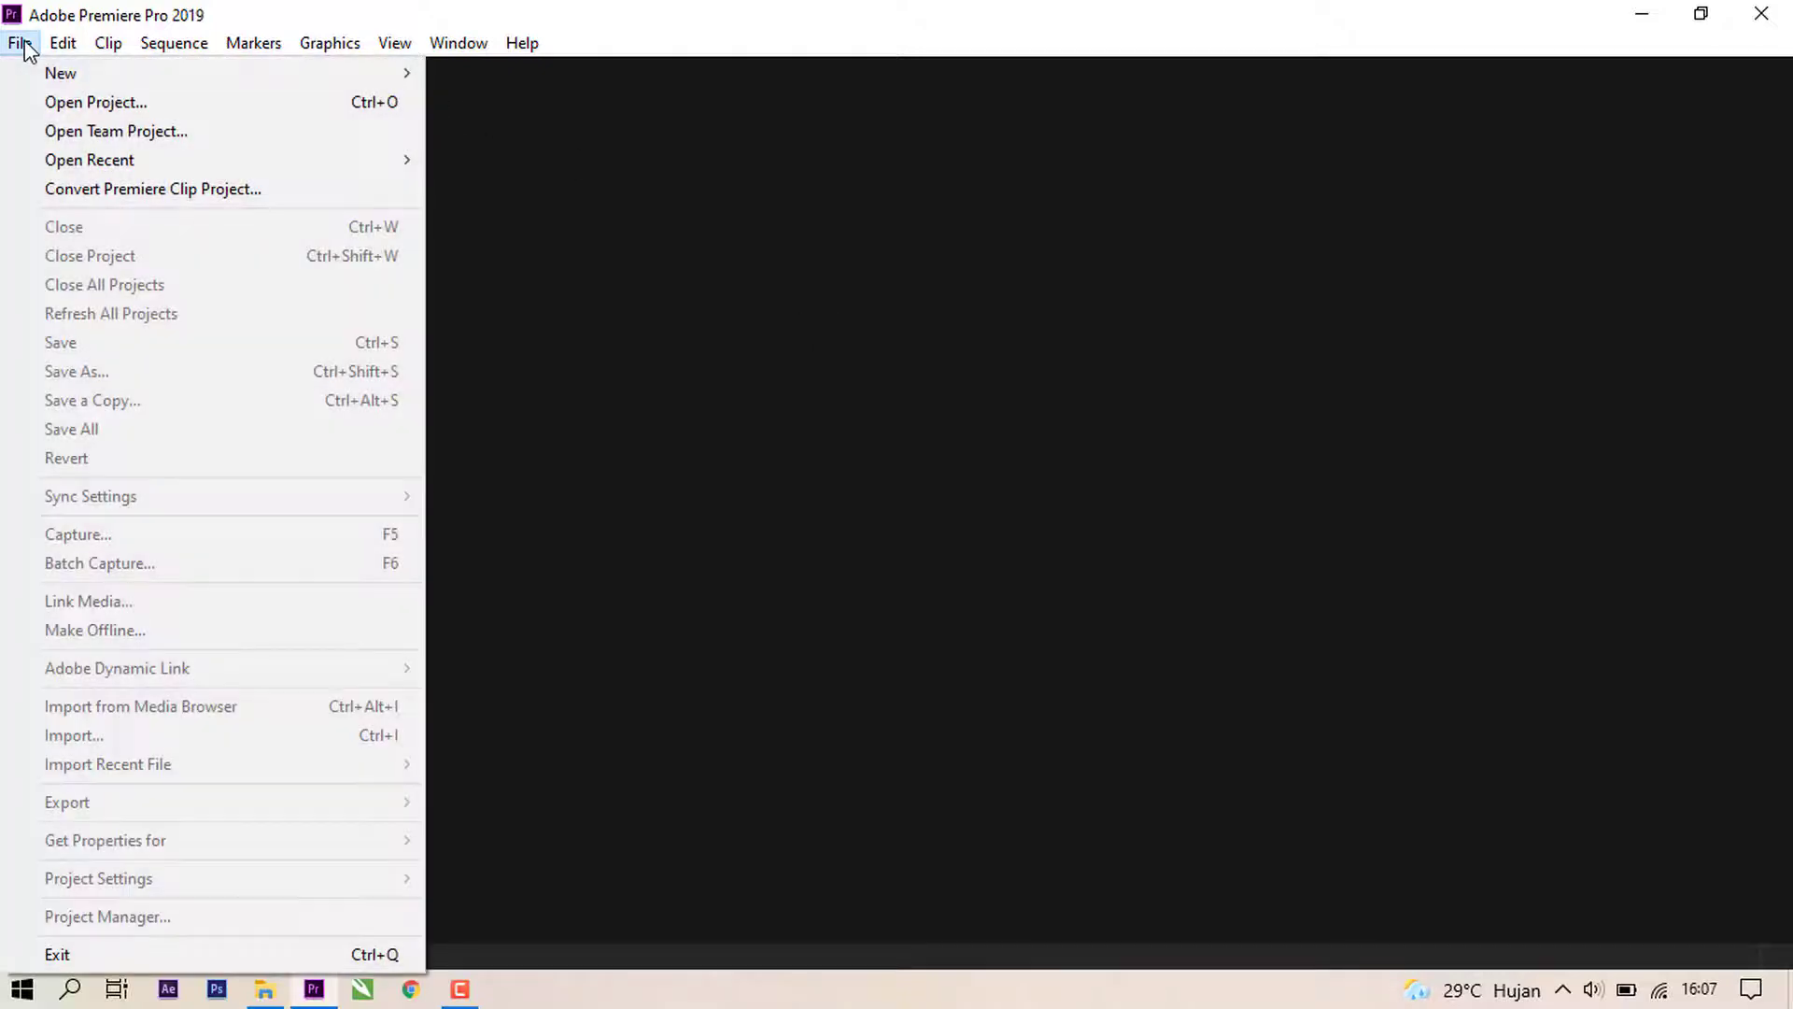
{"action": "mouse_move", "coordinate": [390, 84]}
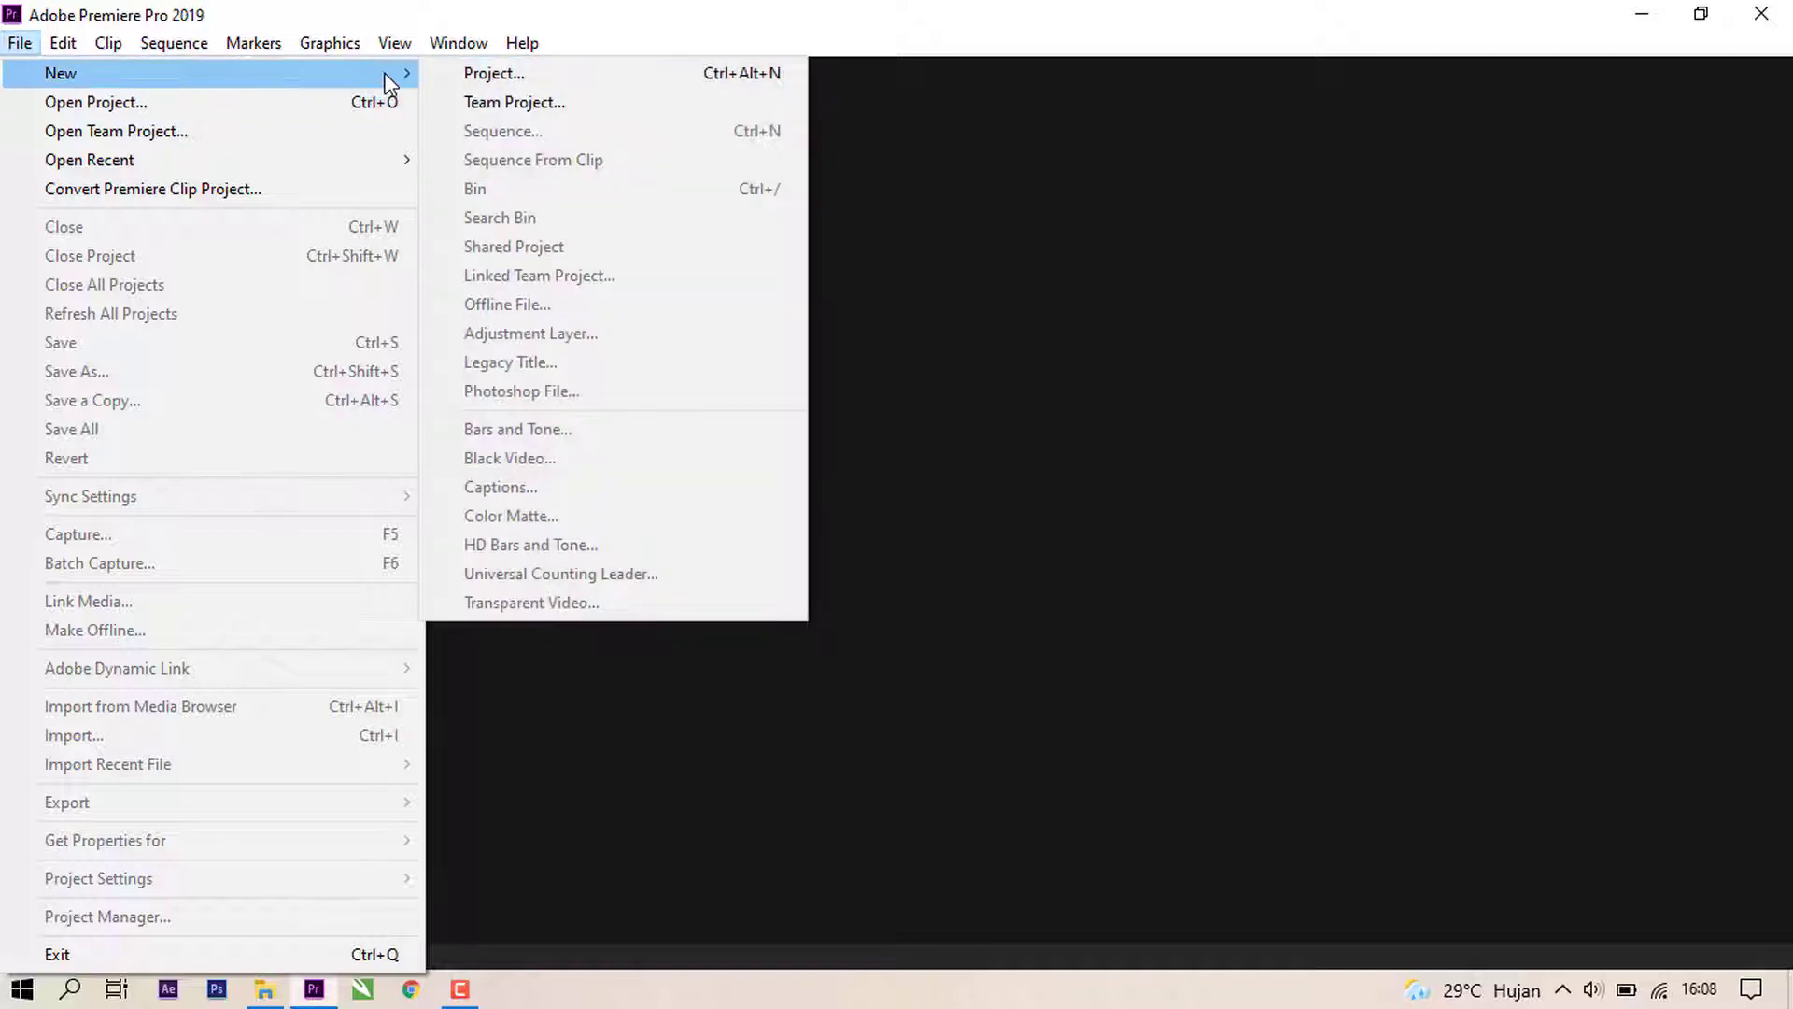
{"action": "left_click", "coordinate": [558, 93]}
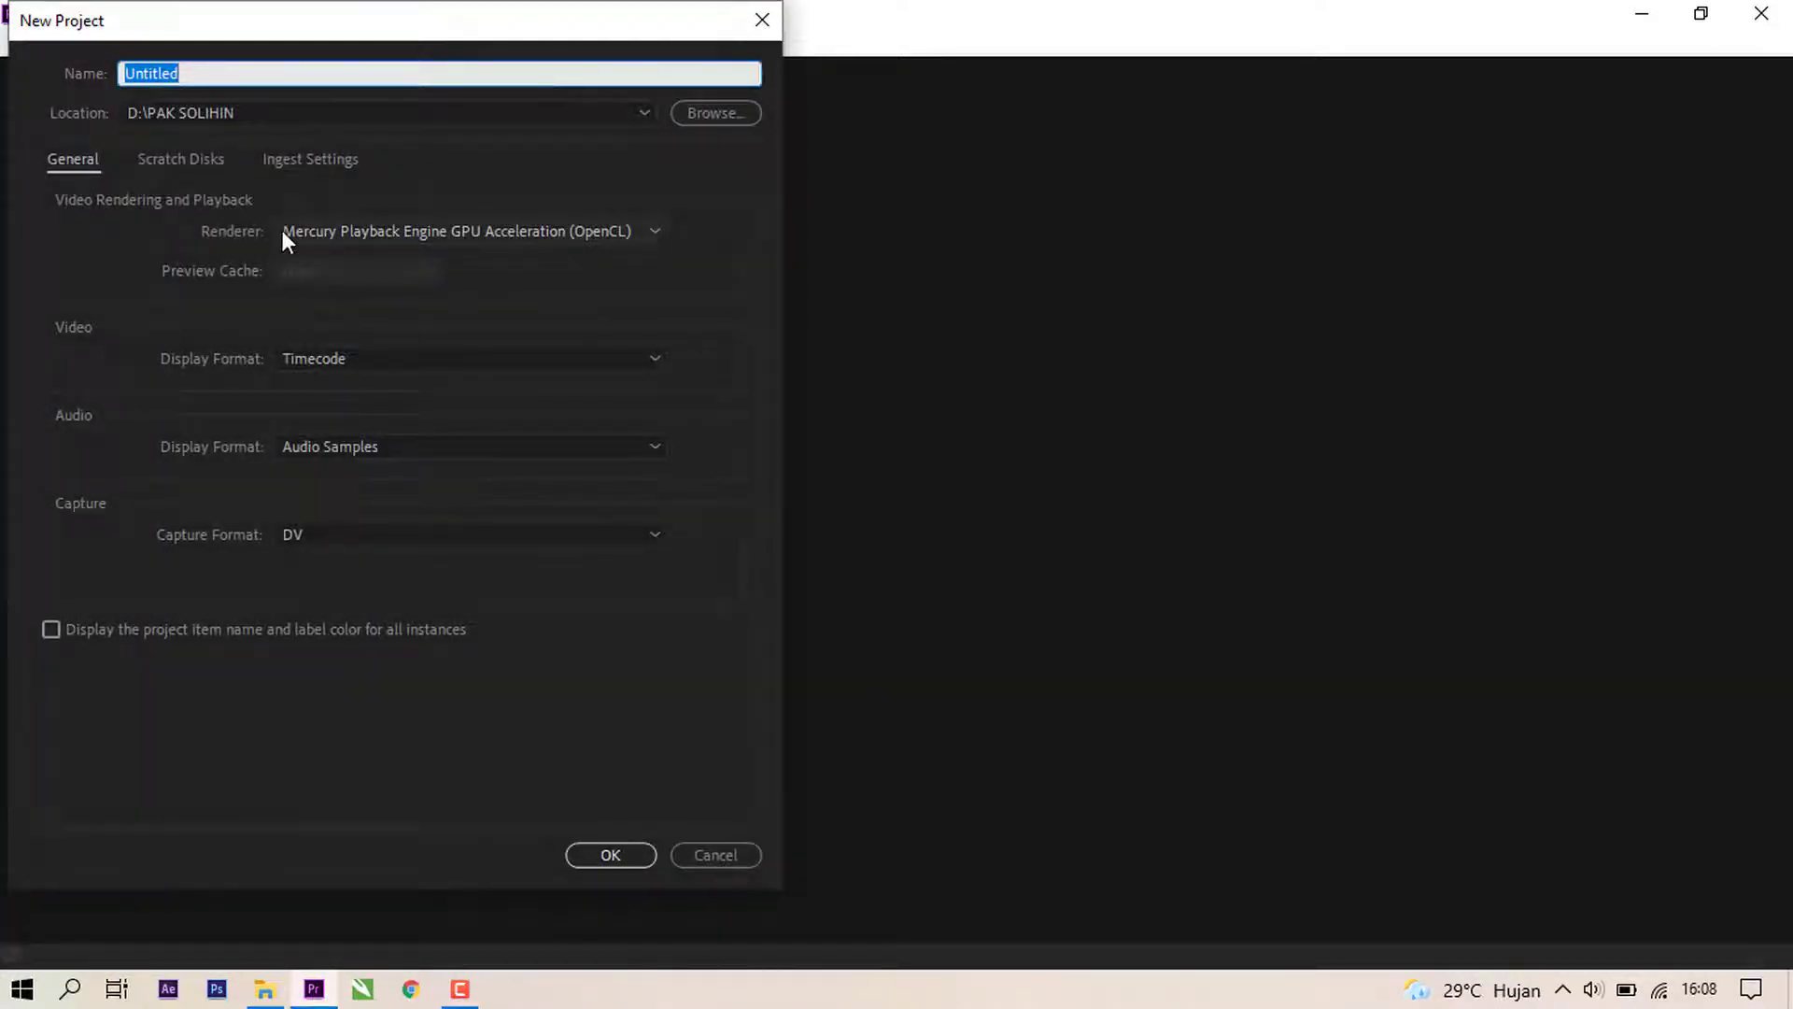
{"action": "left_click", "coordinate": [236, 73]}
{"action": "left_click_drag", "start_coordinate": [236, 72], "coordinate": [128, 97]}
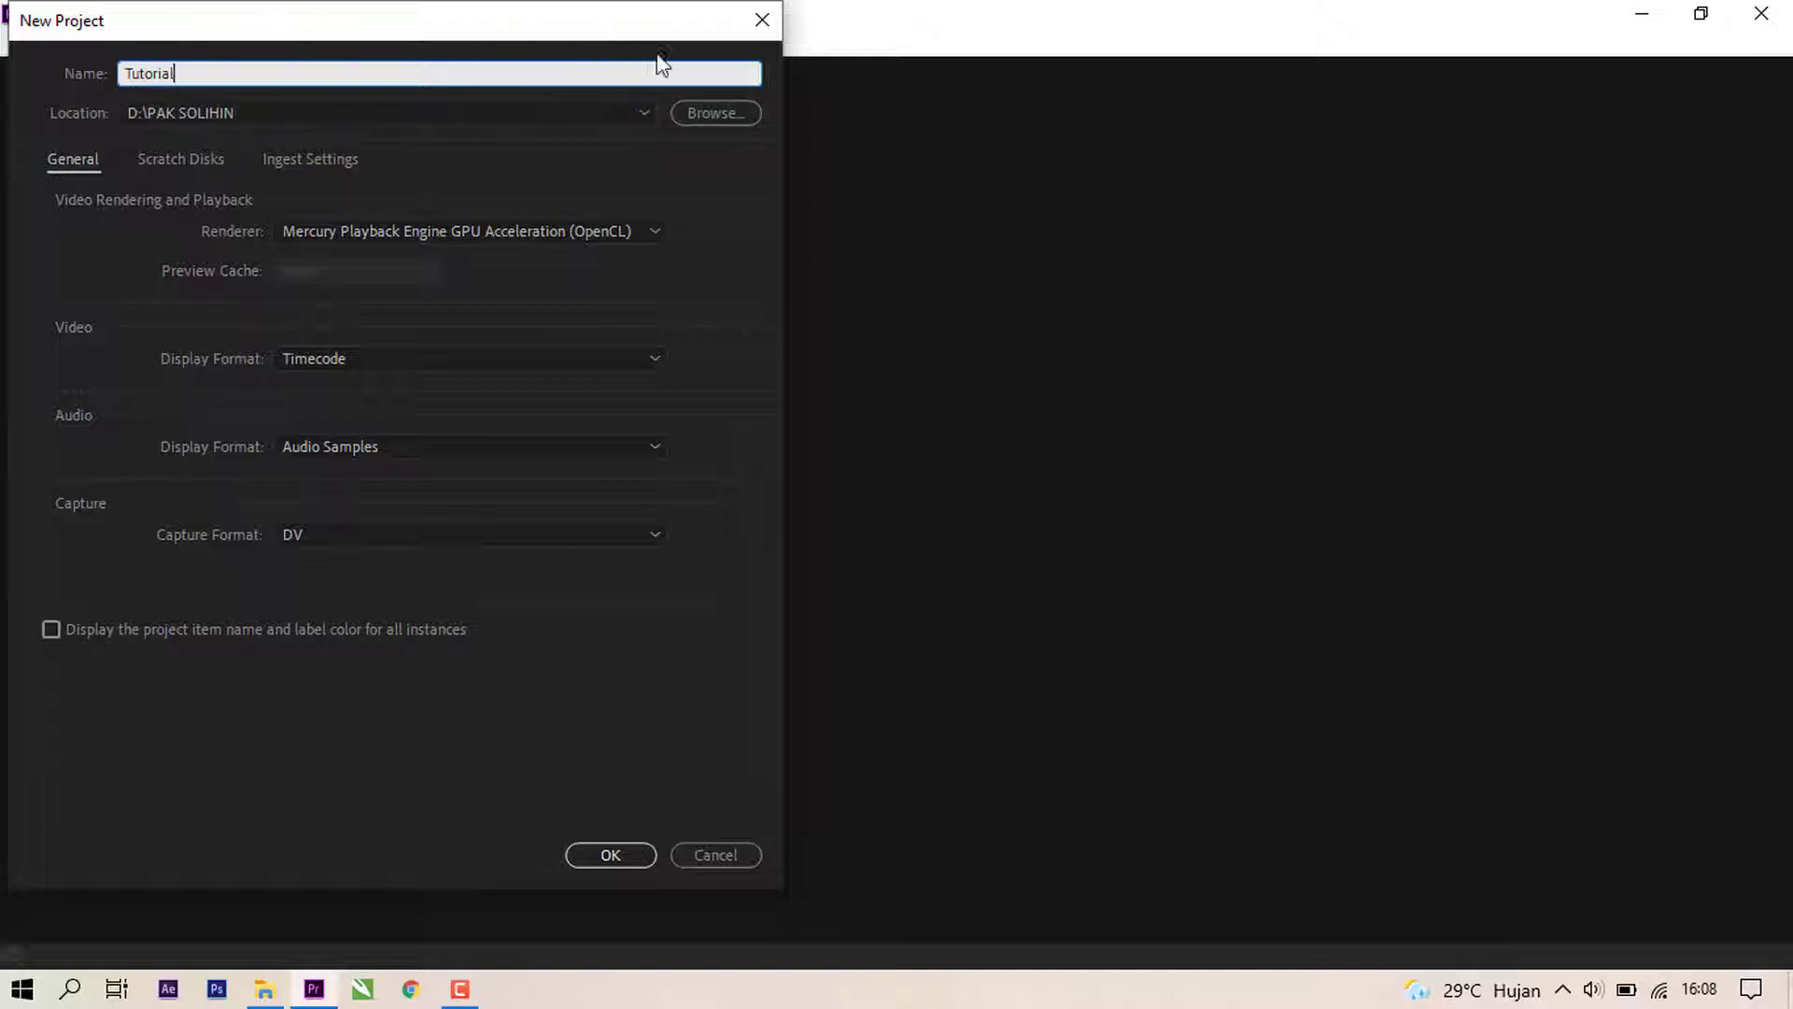
Step: Set the project location to the Tutorial folder on the Desktop and create the project
{"action": "left_click", "coordinate": [715, 115]}
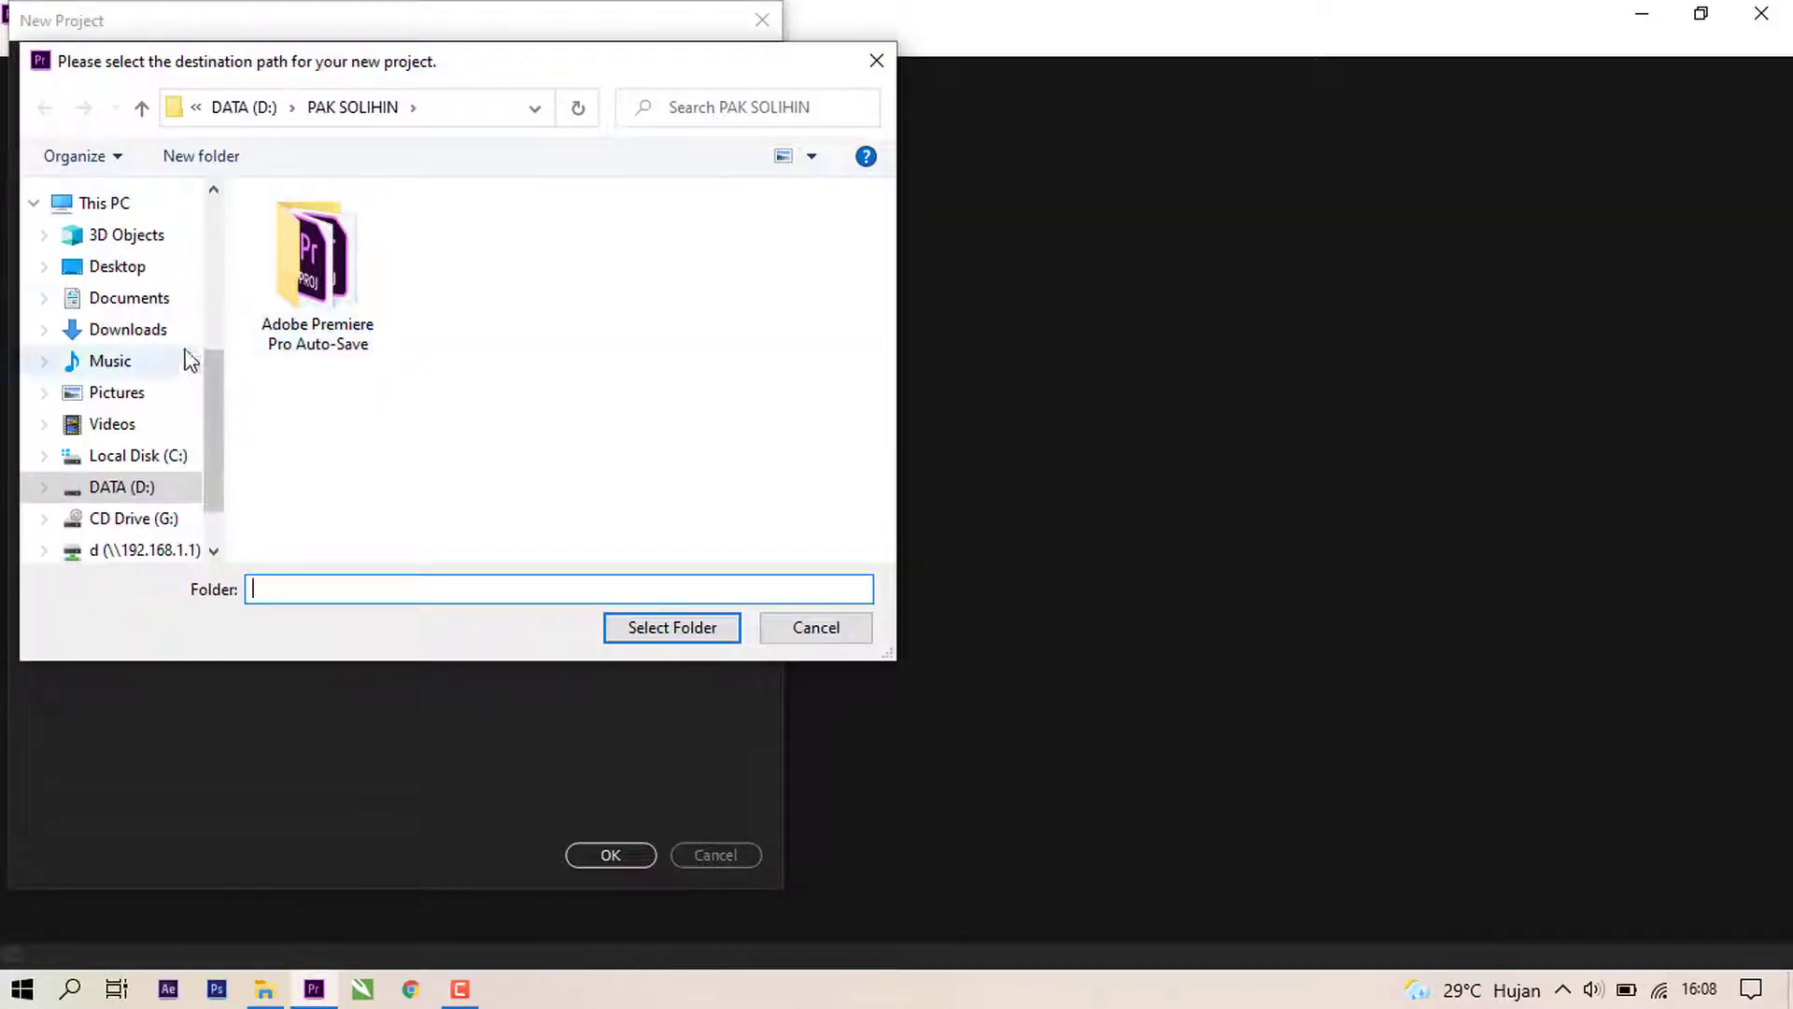
{"action": "left_click", "coordinate": [122, 268]}
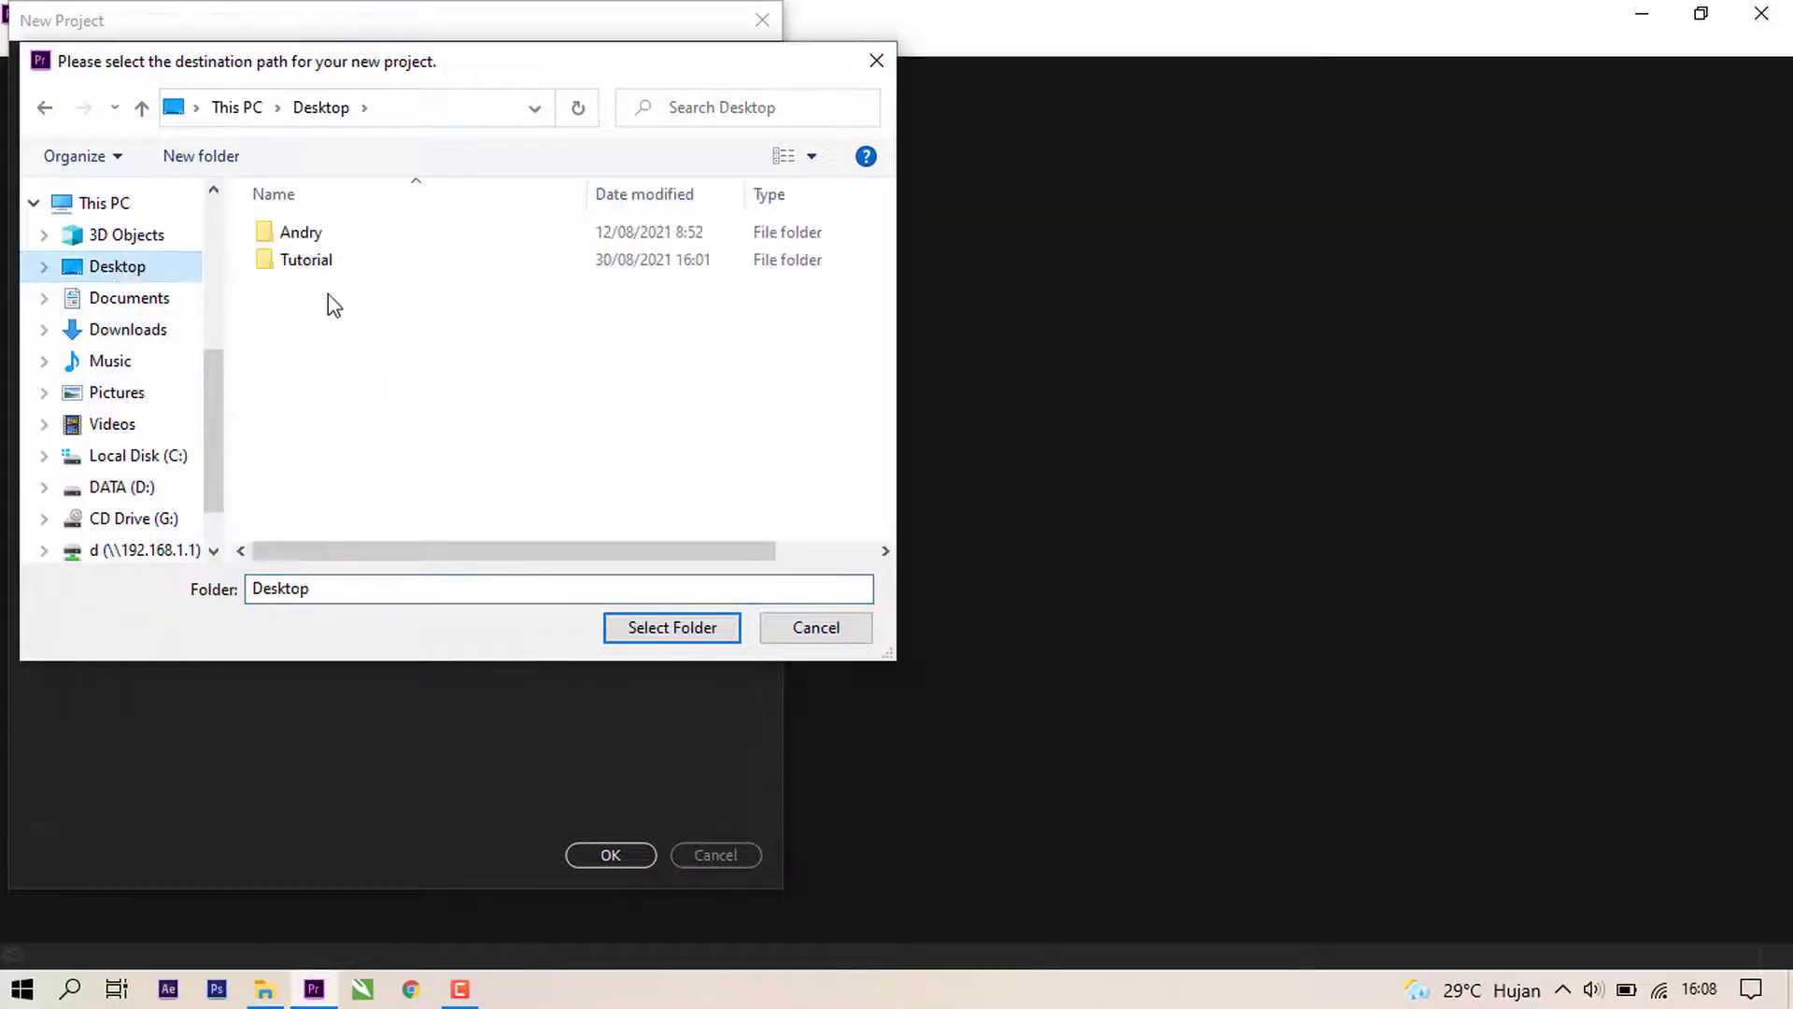
{"action": "double_click", "coordinate": [338, 264]}
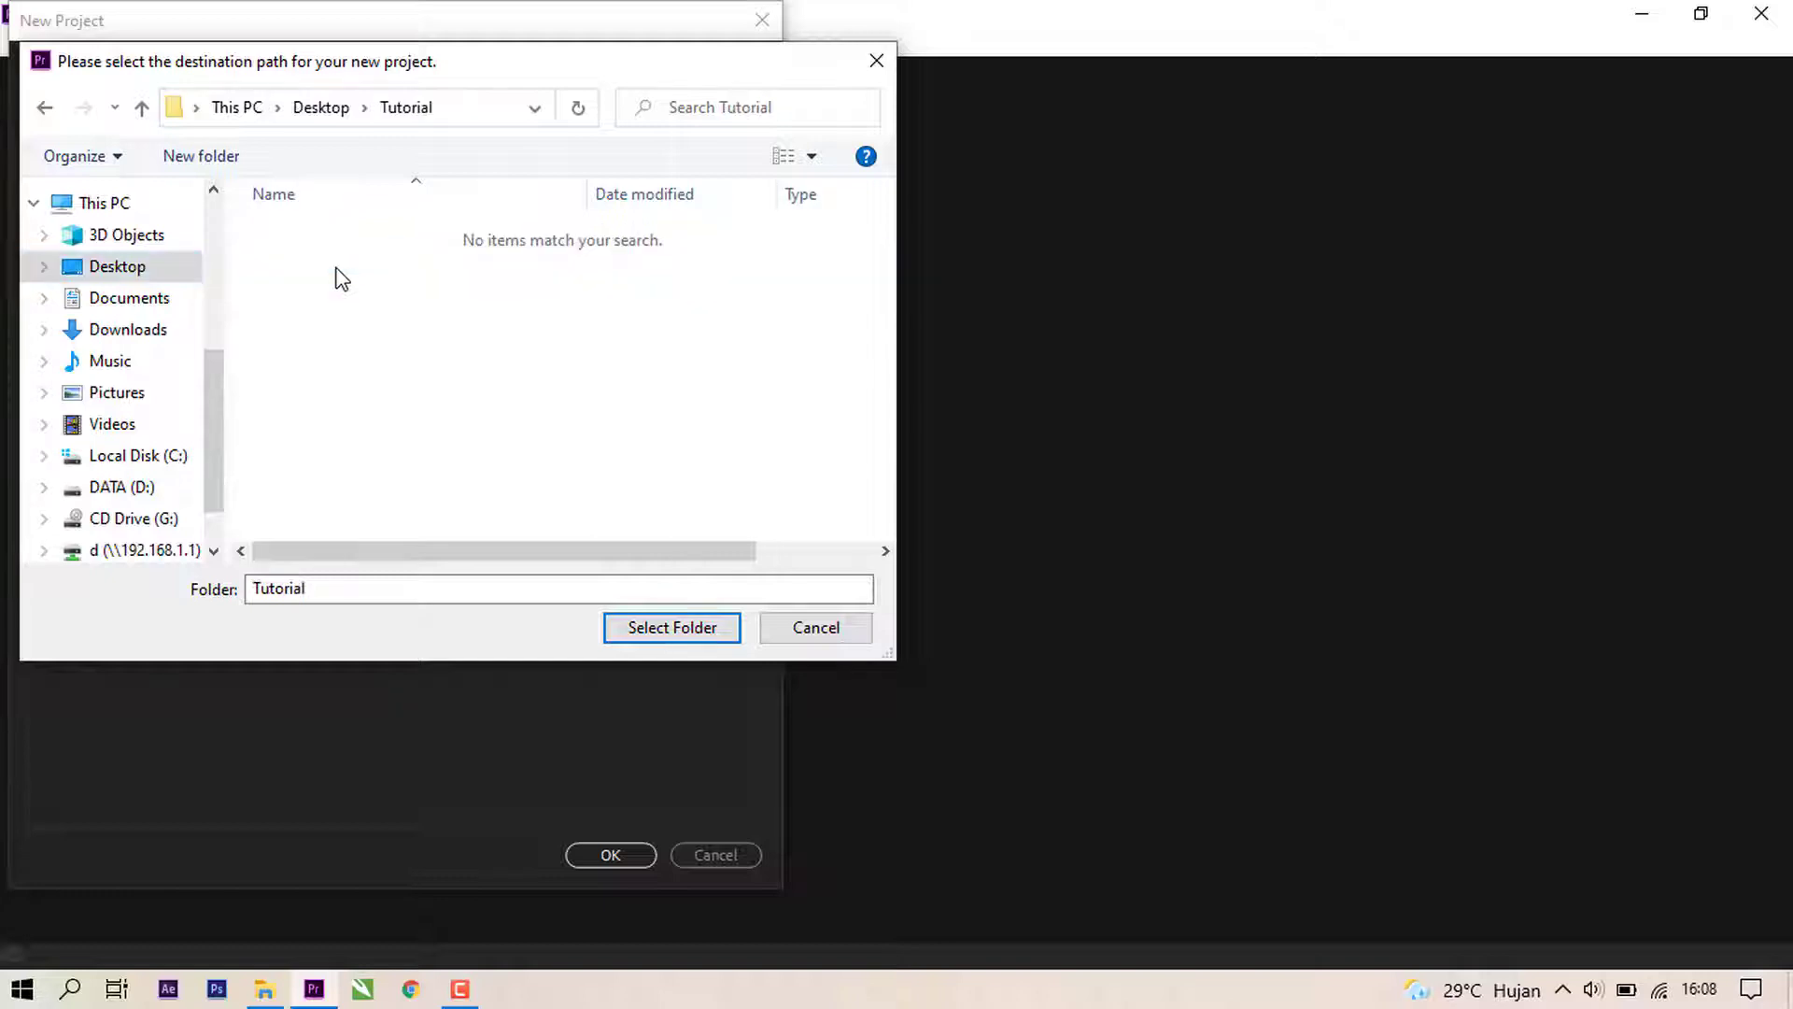
{"action": "left_click", "coordinate": [685, 639]}
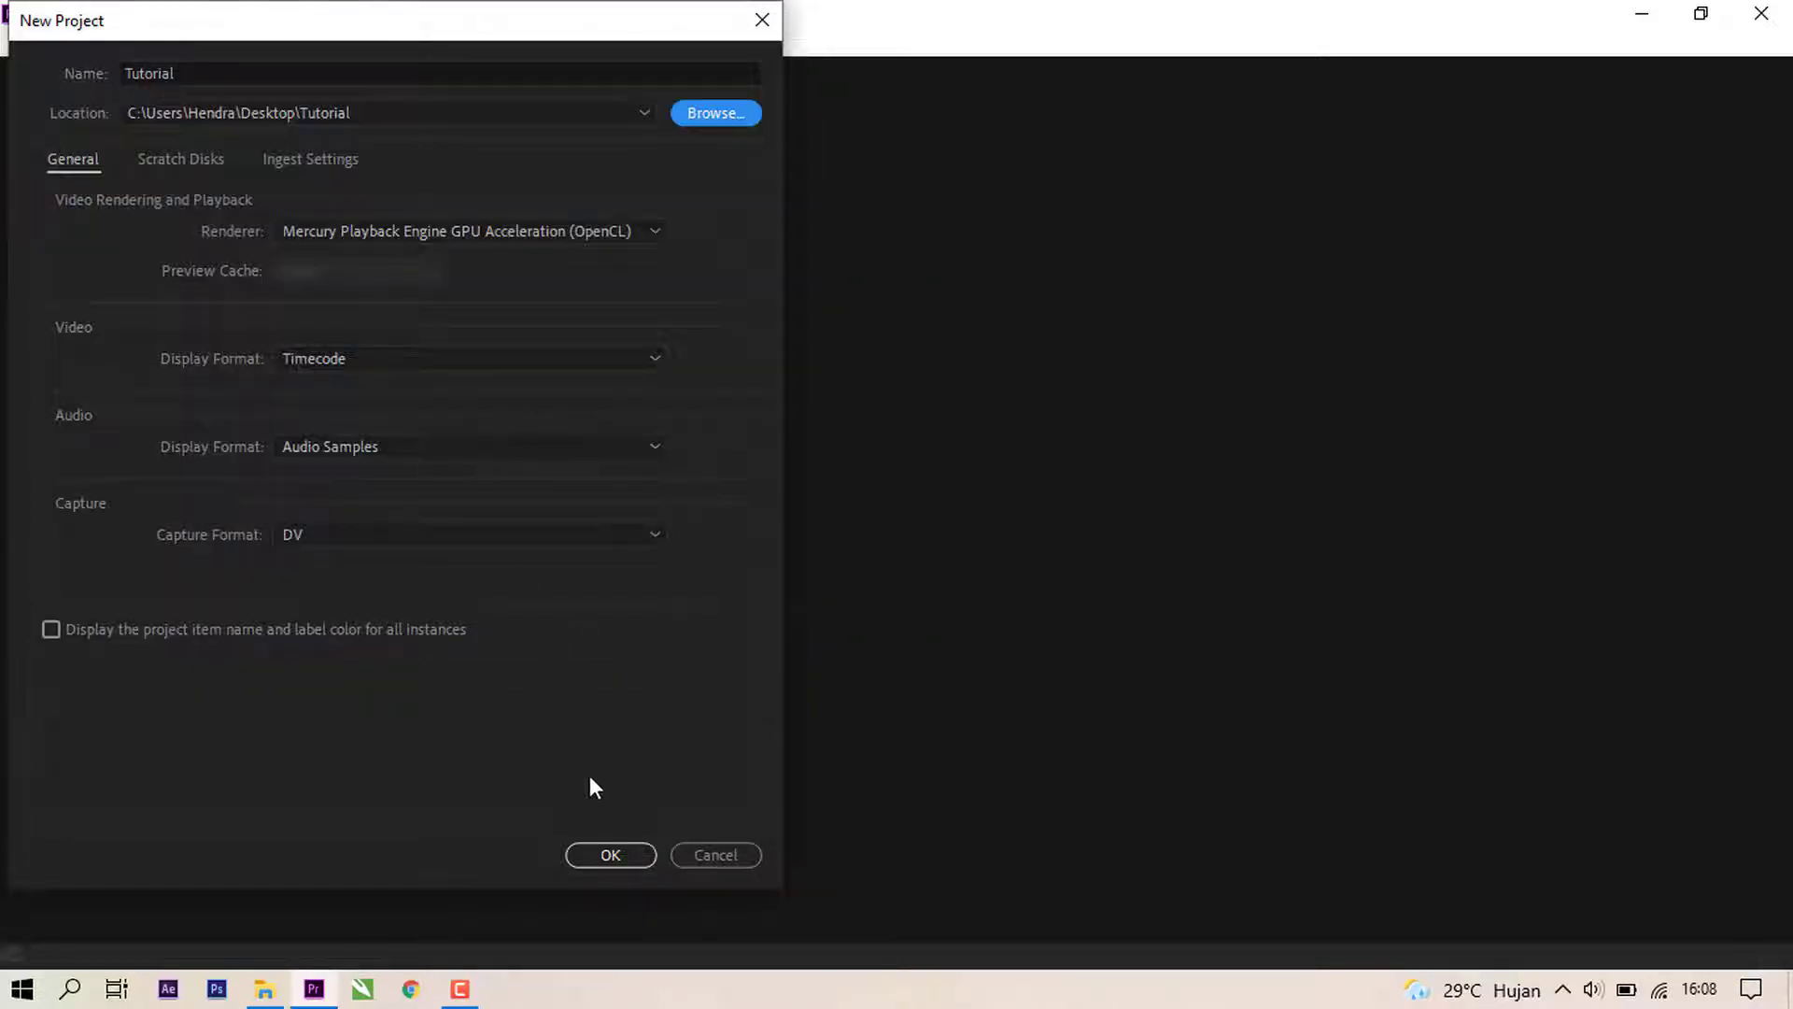
{"action": "left_click", "coordinate": [635, 853]}
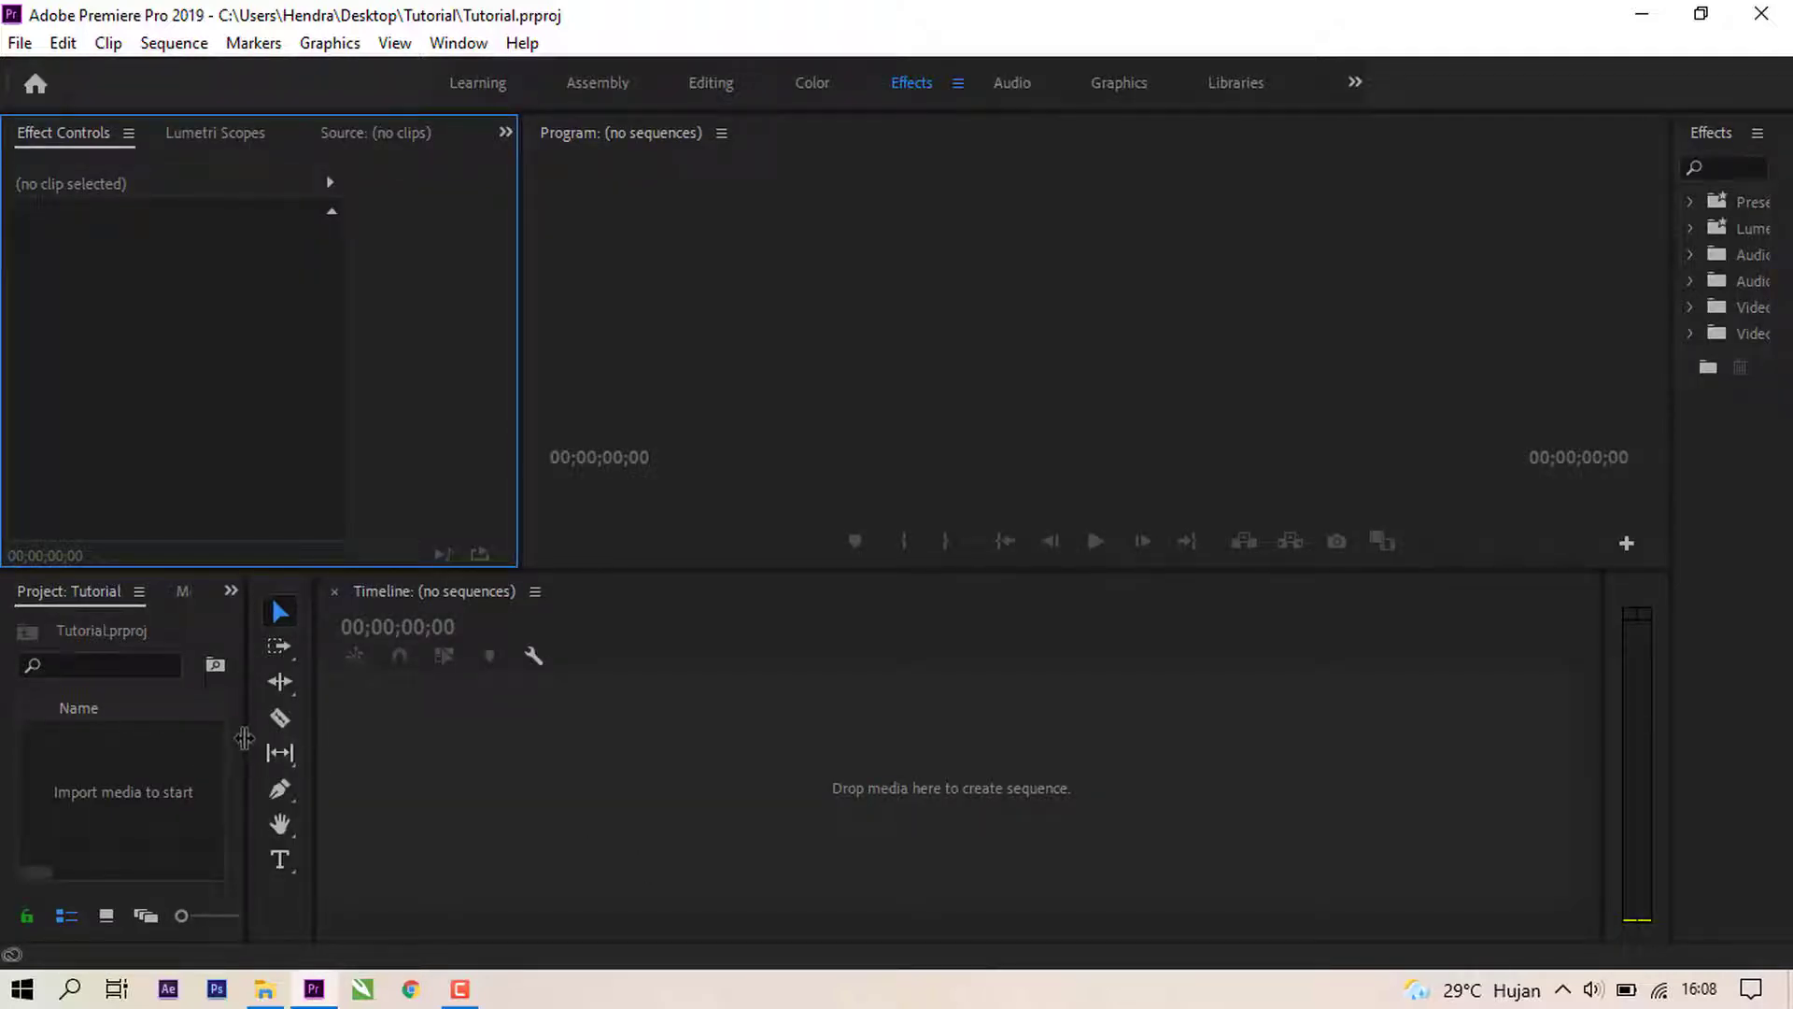
Step: Widen the Project panel and create a new sequence with the ARRI 1080p 29.97 preset, keeping the default name
{"action": "left_click_drag", "start_coordinate": [244, 738], "coordinate": [514, 717]}
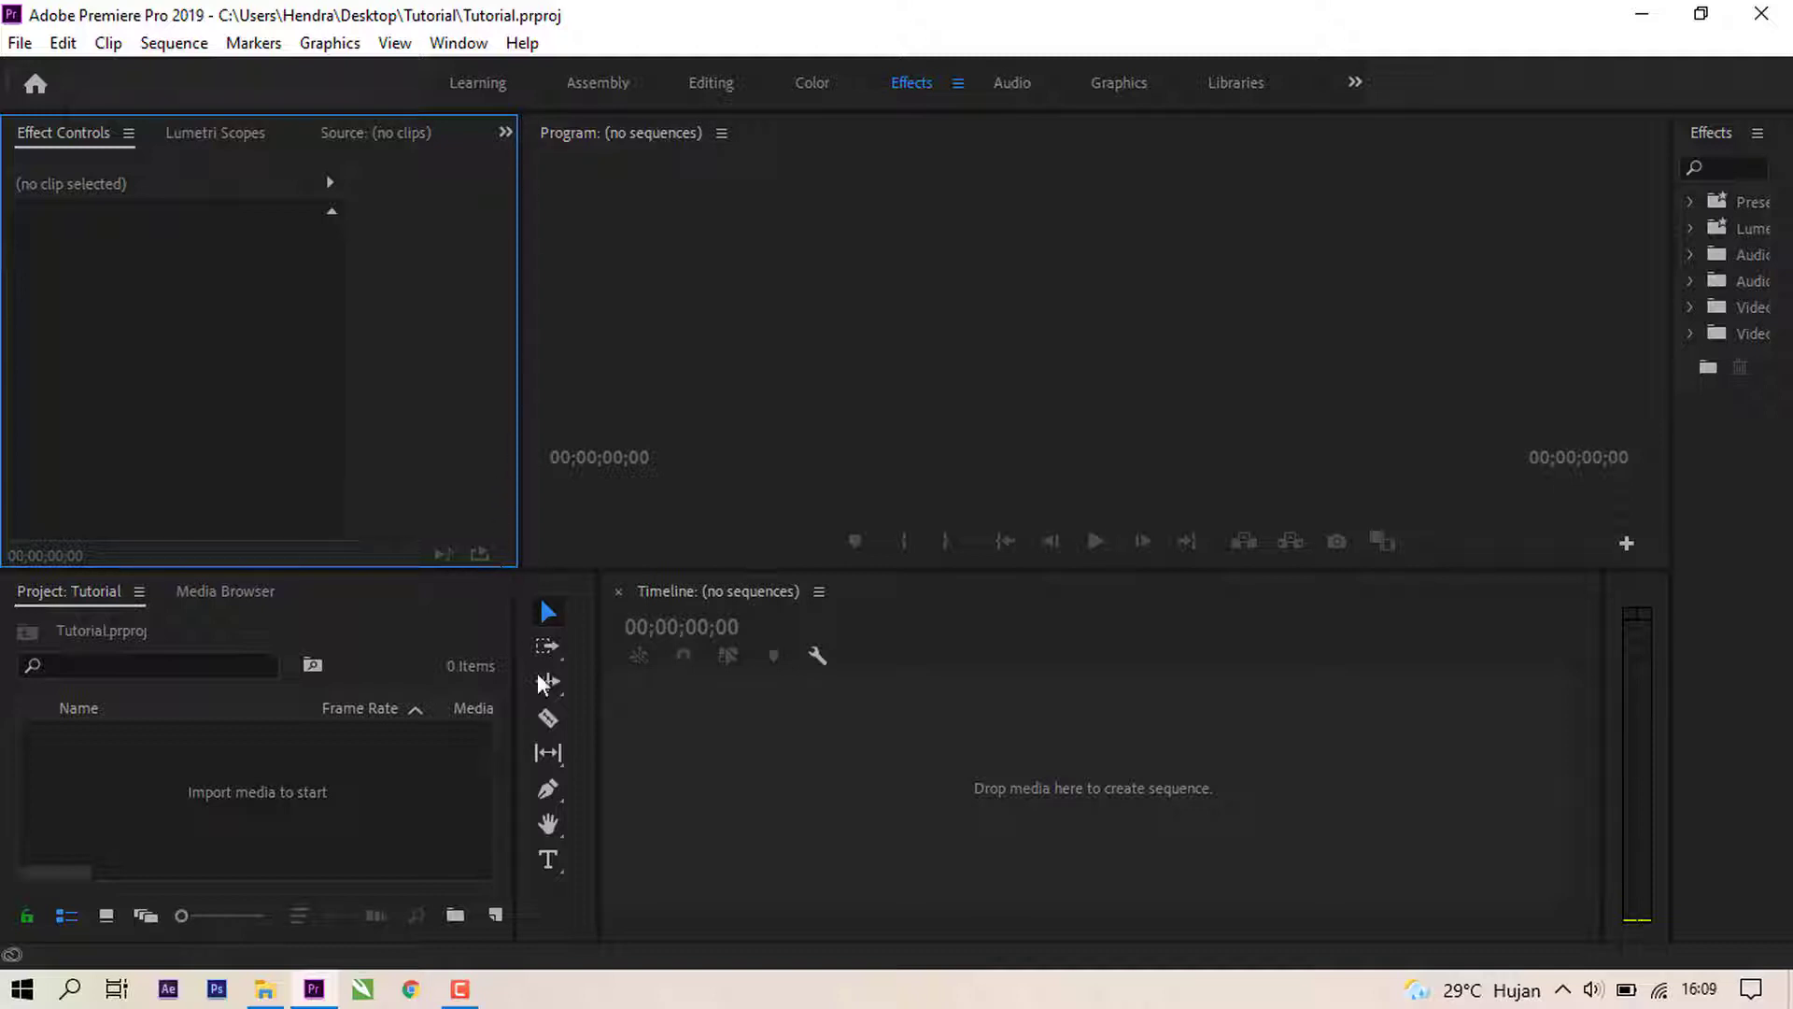
{"action": "left_click", "coordinate": [19, 45]}
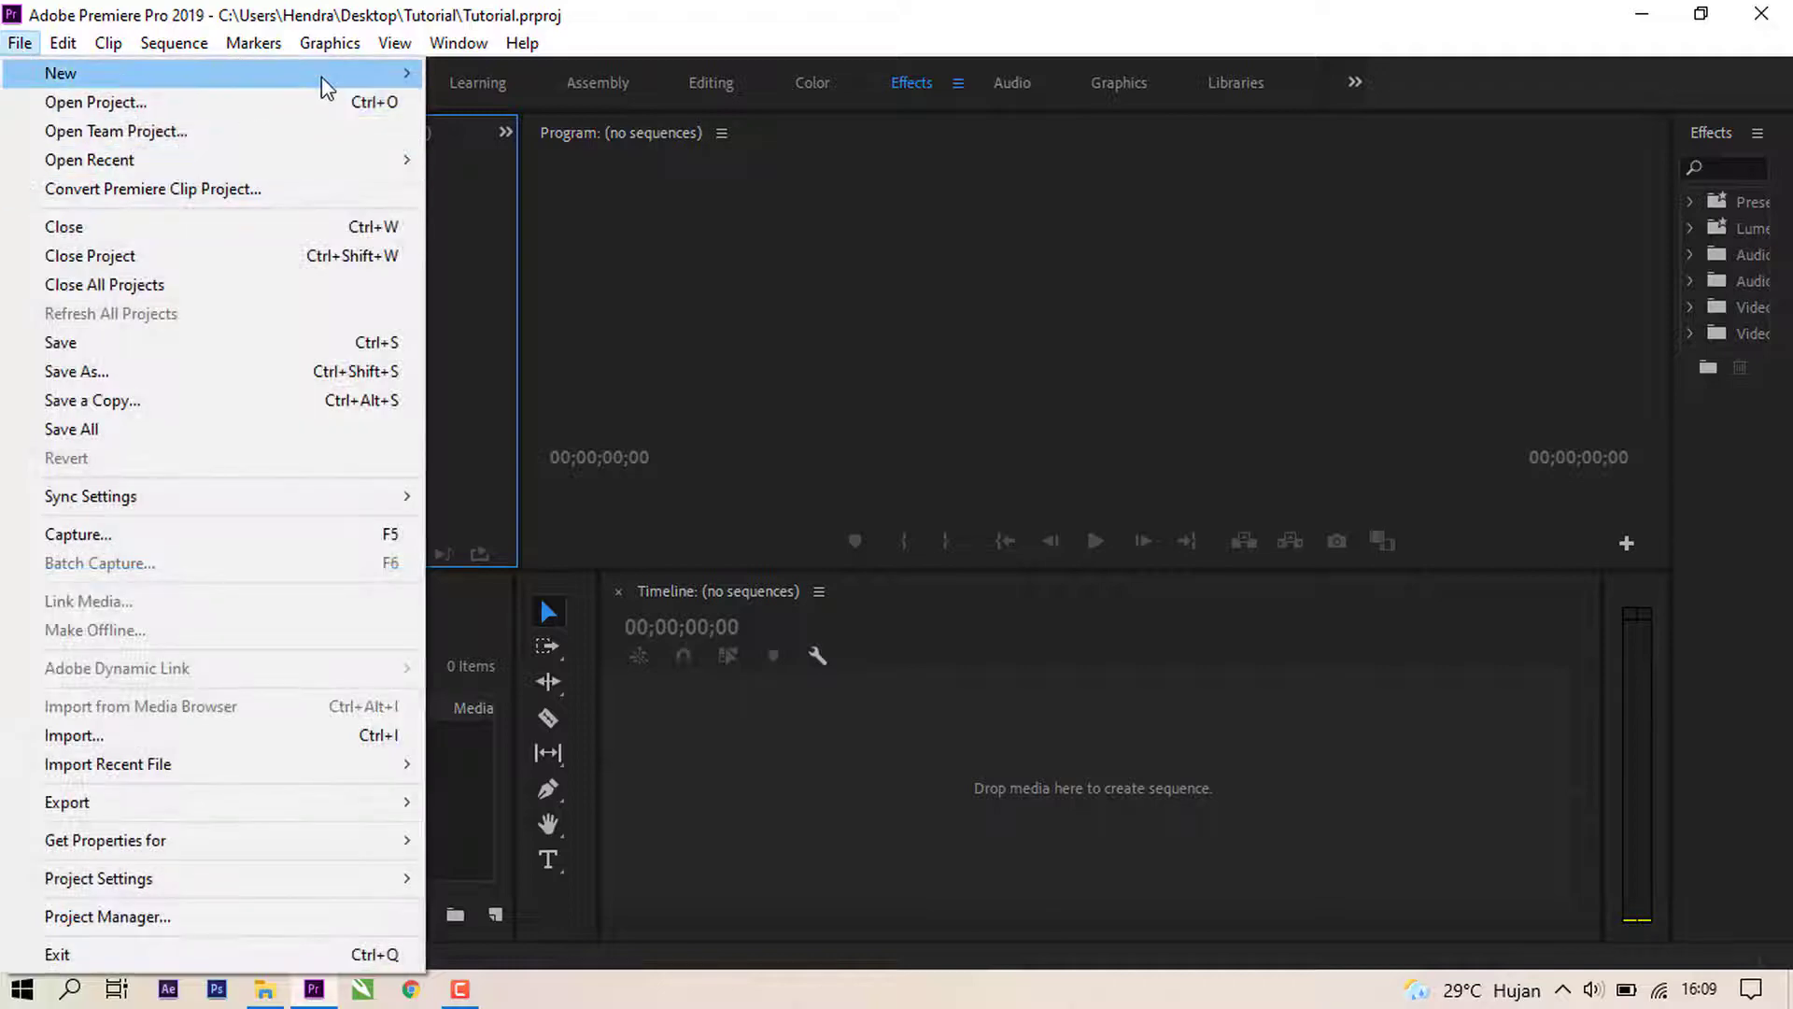
{"action": "mouse_move", "coordinate": [325, 80]}
{"action": "left_click", "coordinate": [528, 133]}
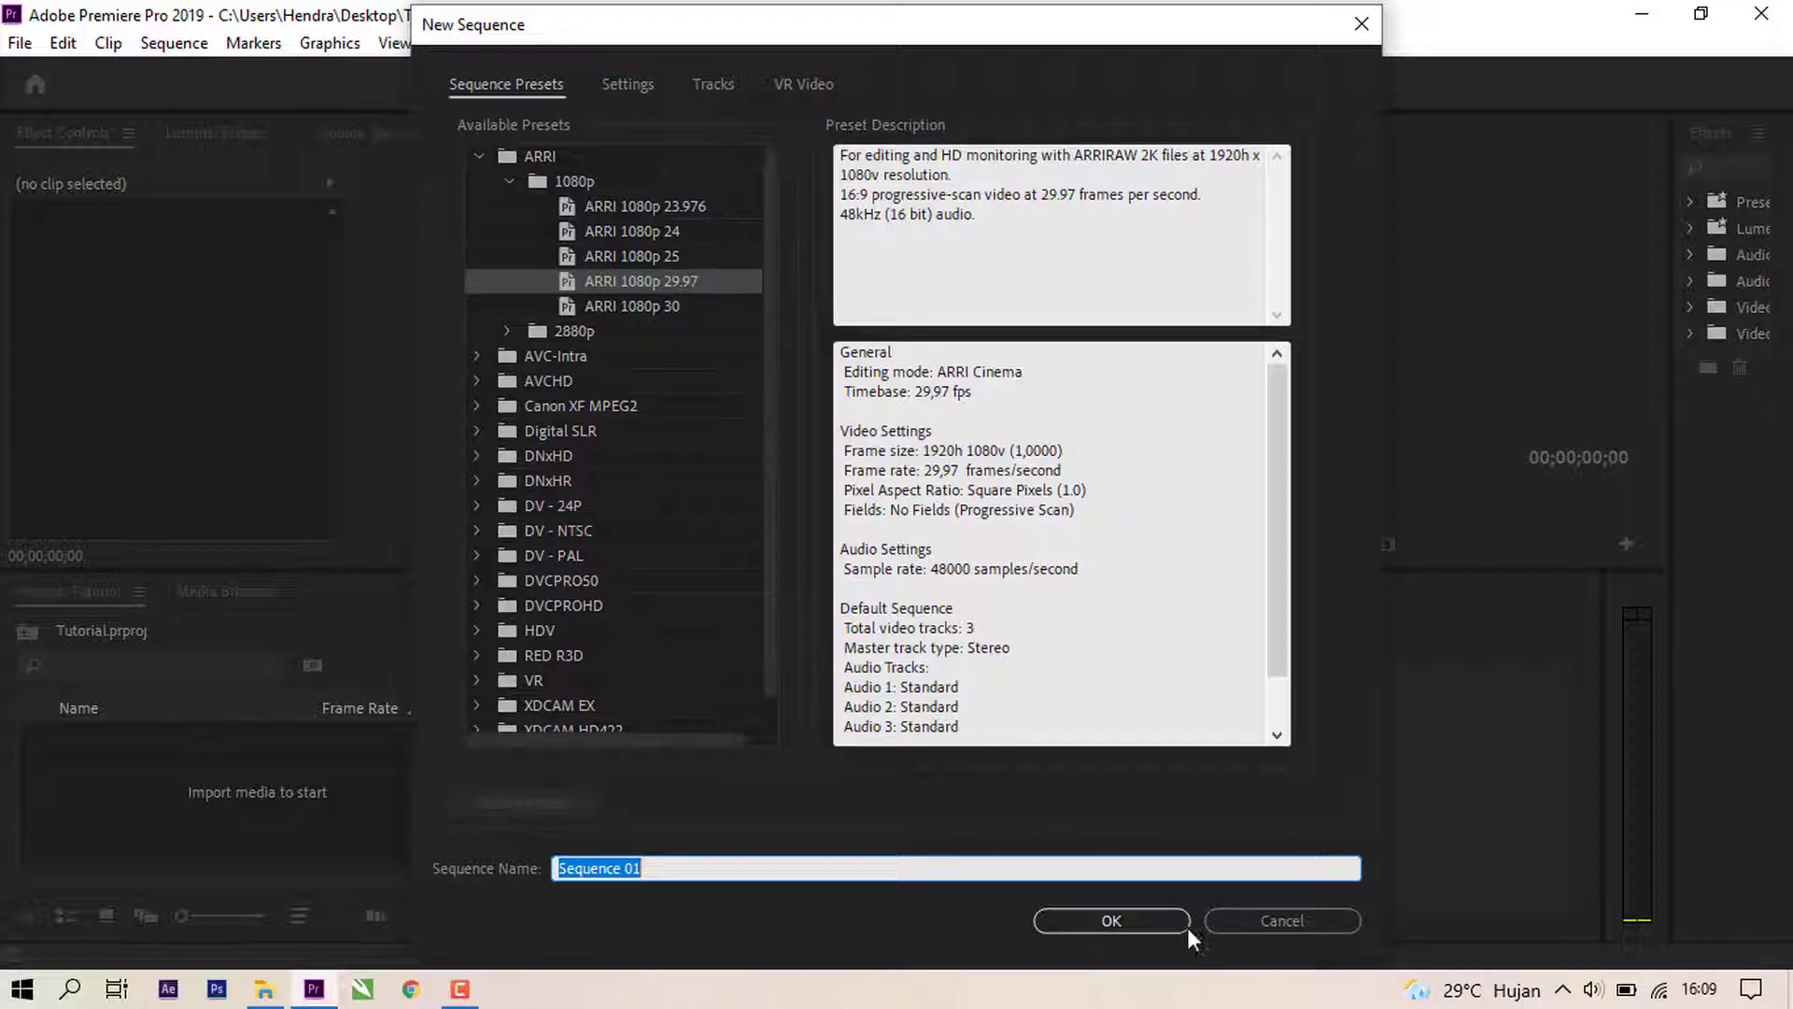
{"action": "left_click", "coordinate": [1158, 923]}
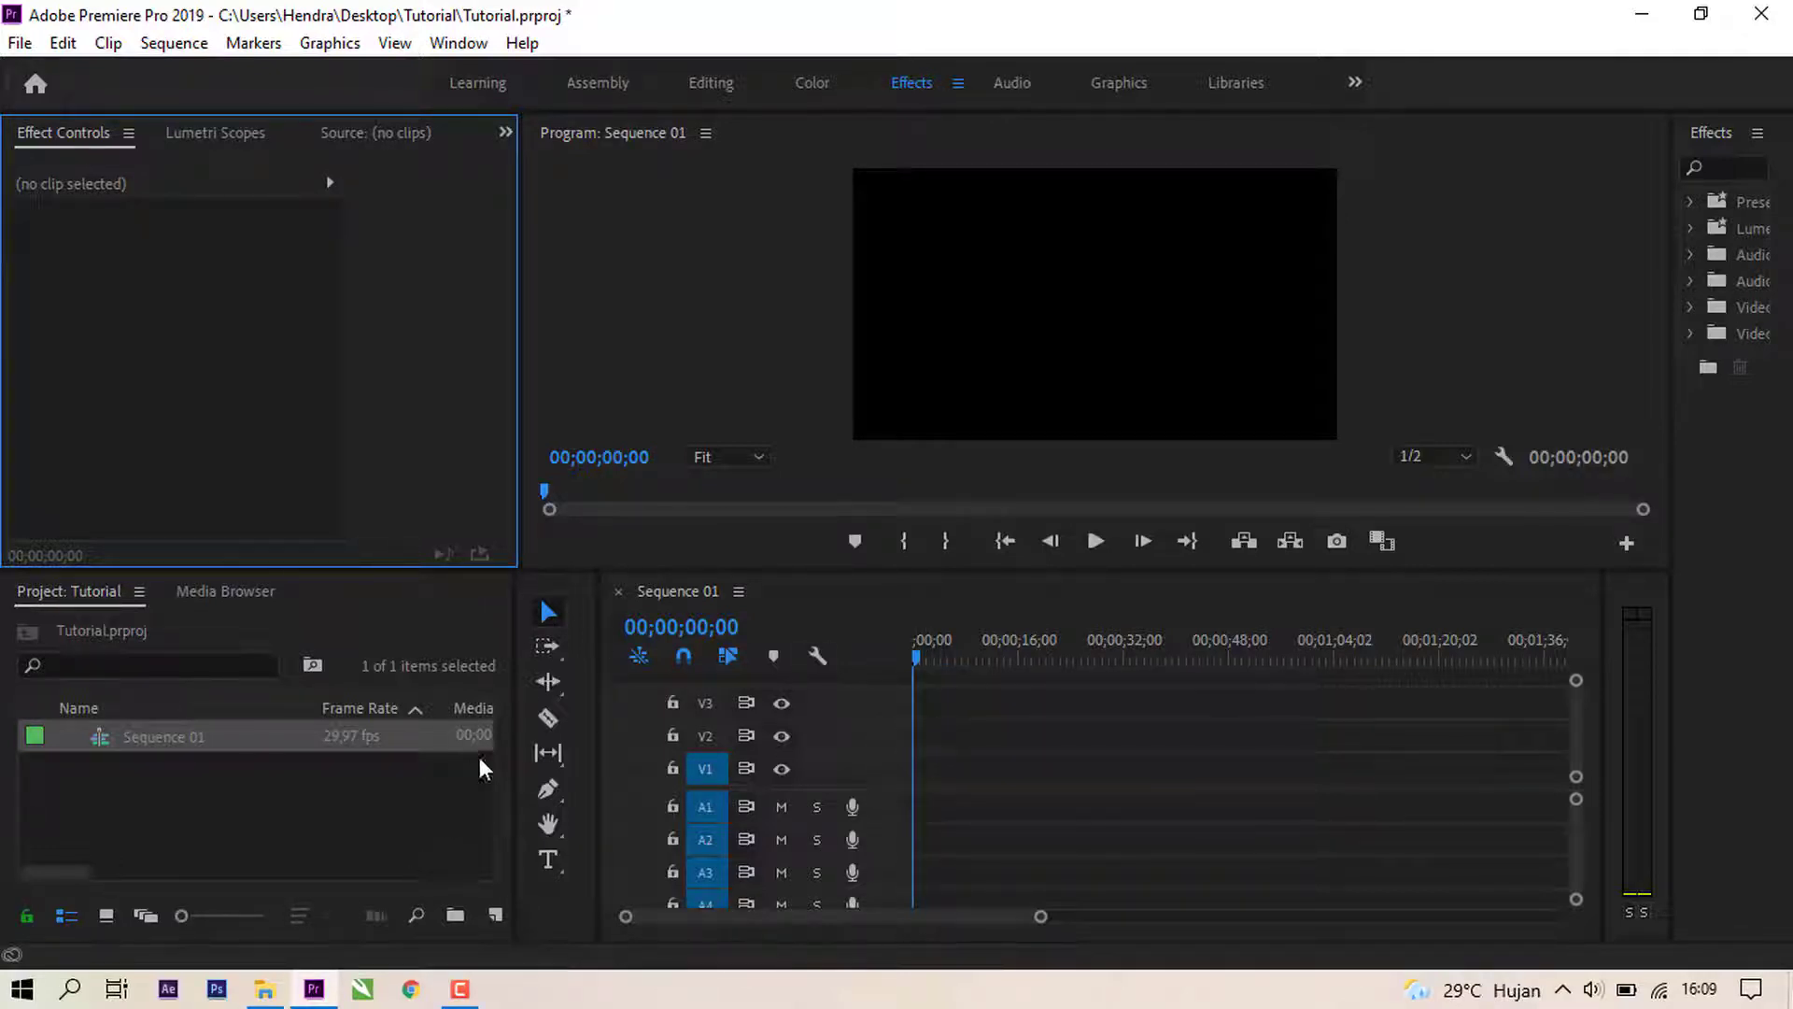
Step: Open the desktop's Tutorial folder and import MVI_7984.MOV, MVI_7993.MOV, MVI_7995.MOV and MVI_7997.MOV into the project
{"action": "left_click", "coordinate": [265, 989]}
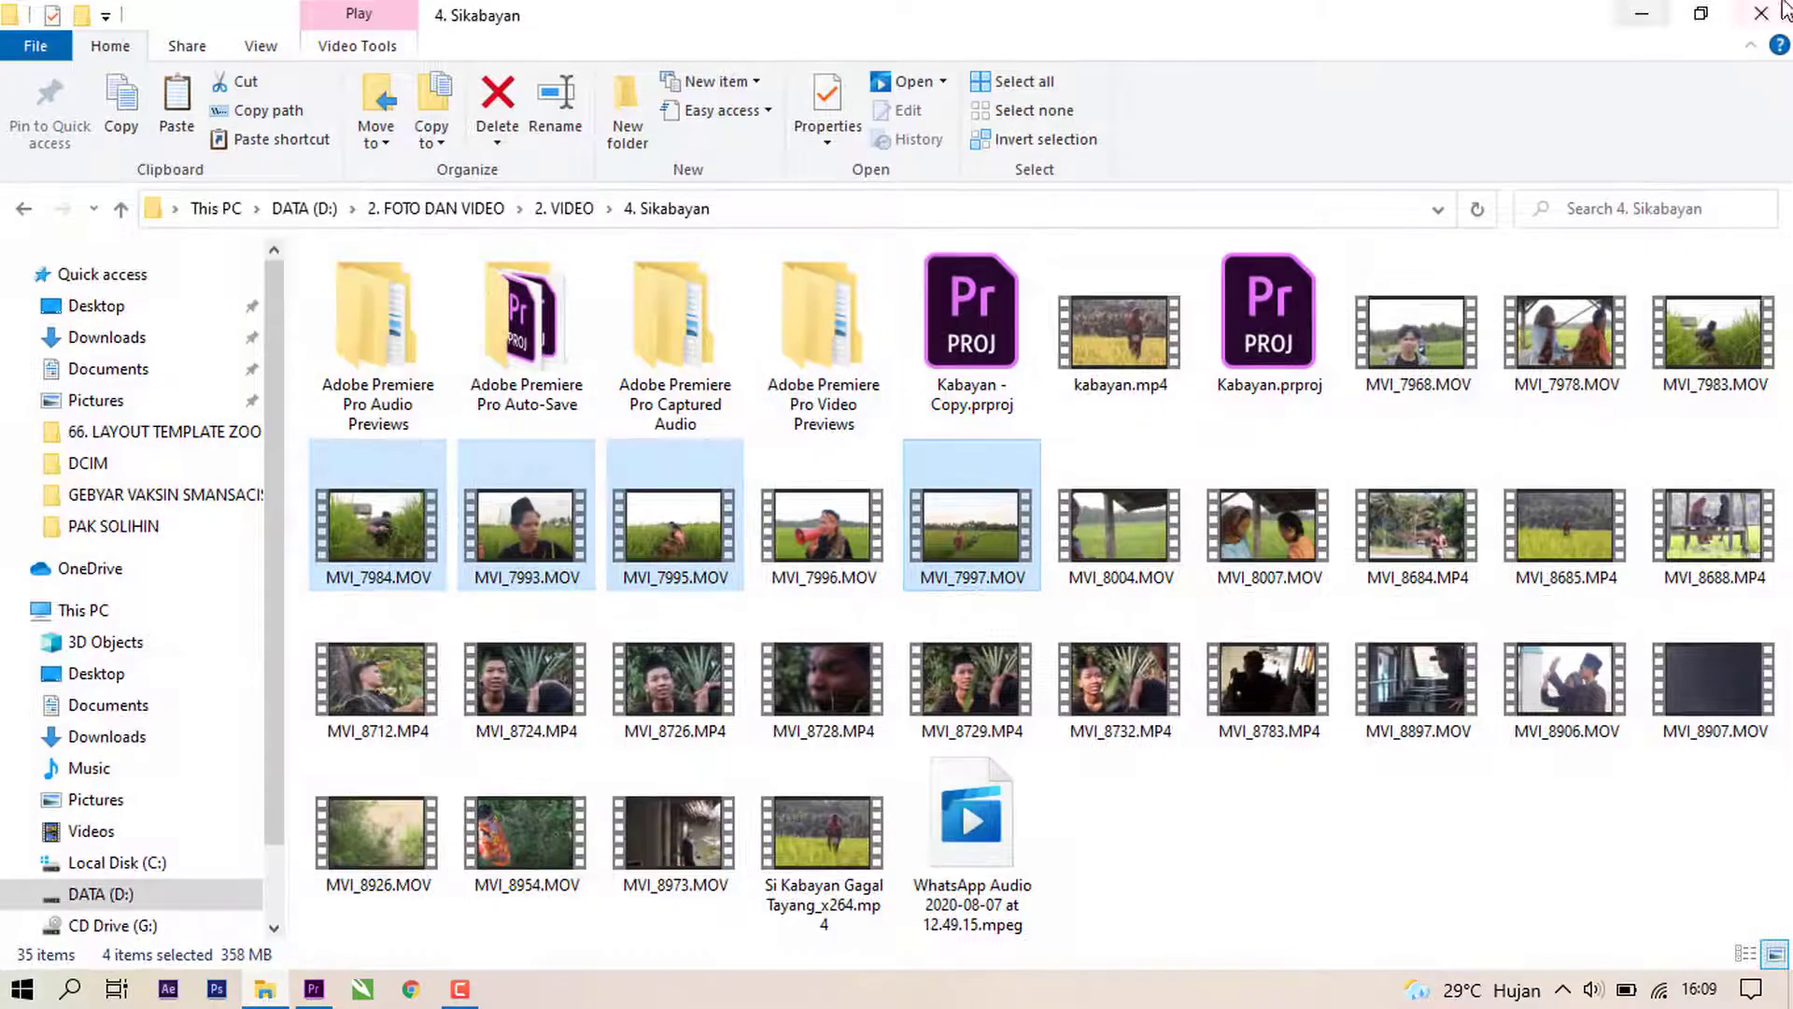
{"action": "left_click", "coordinate": [1668, 11]}
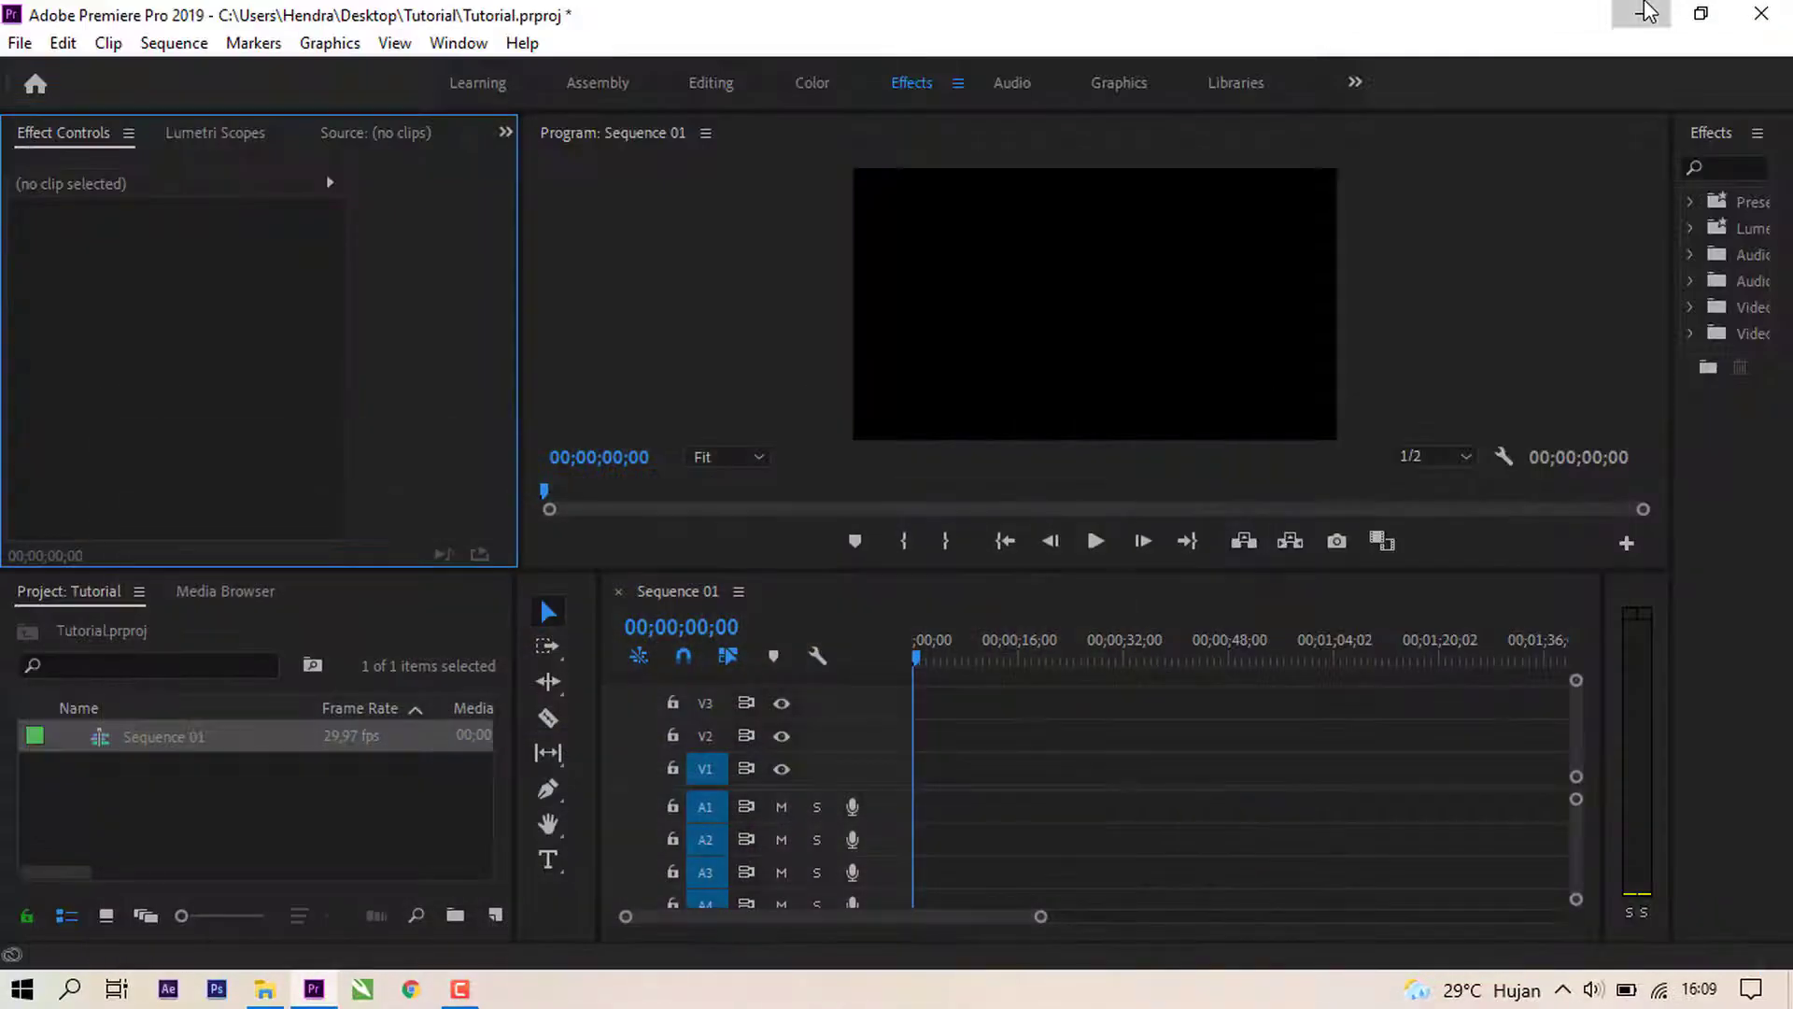
{"action": "left_click", "coordinate": [1648, 11]}
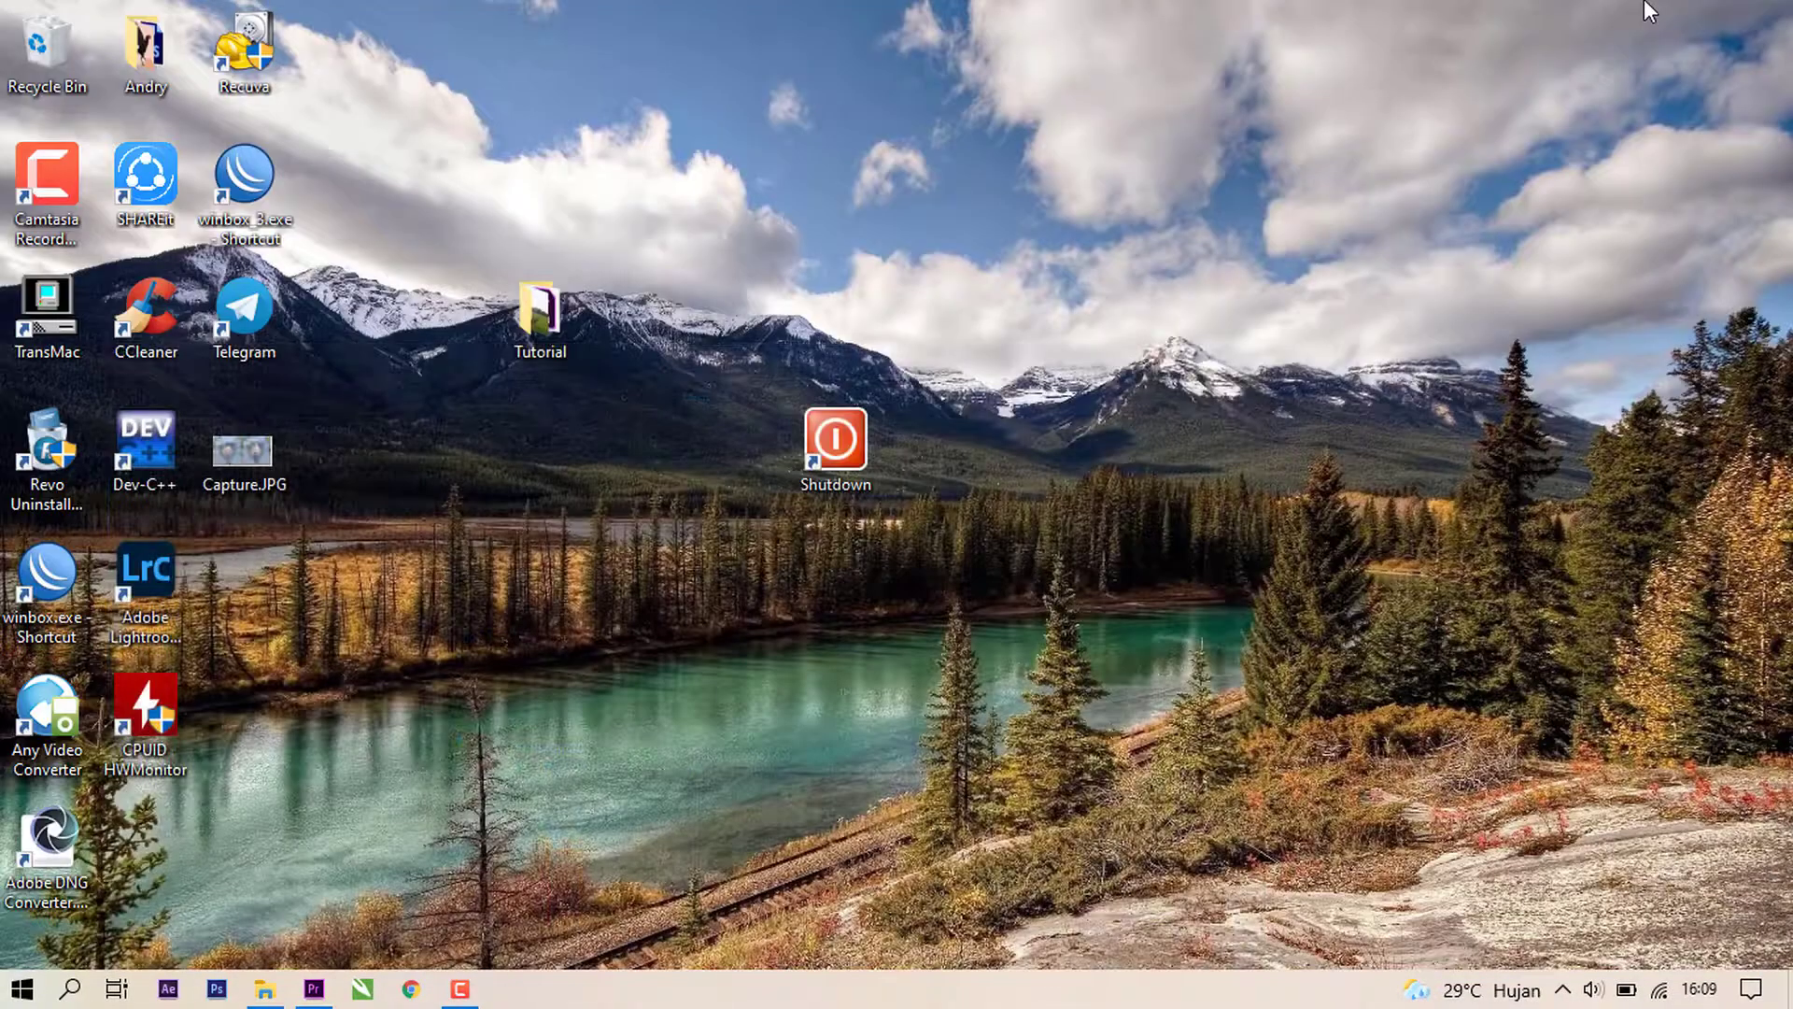
{"action": "double_click", "coordinate": [525, 329]}
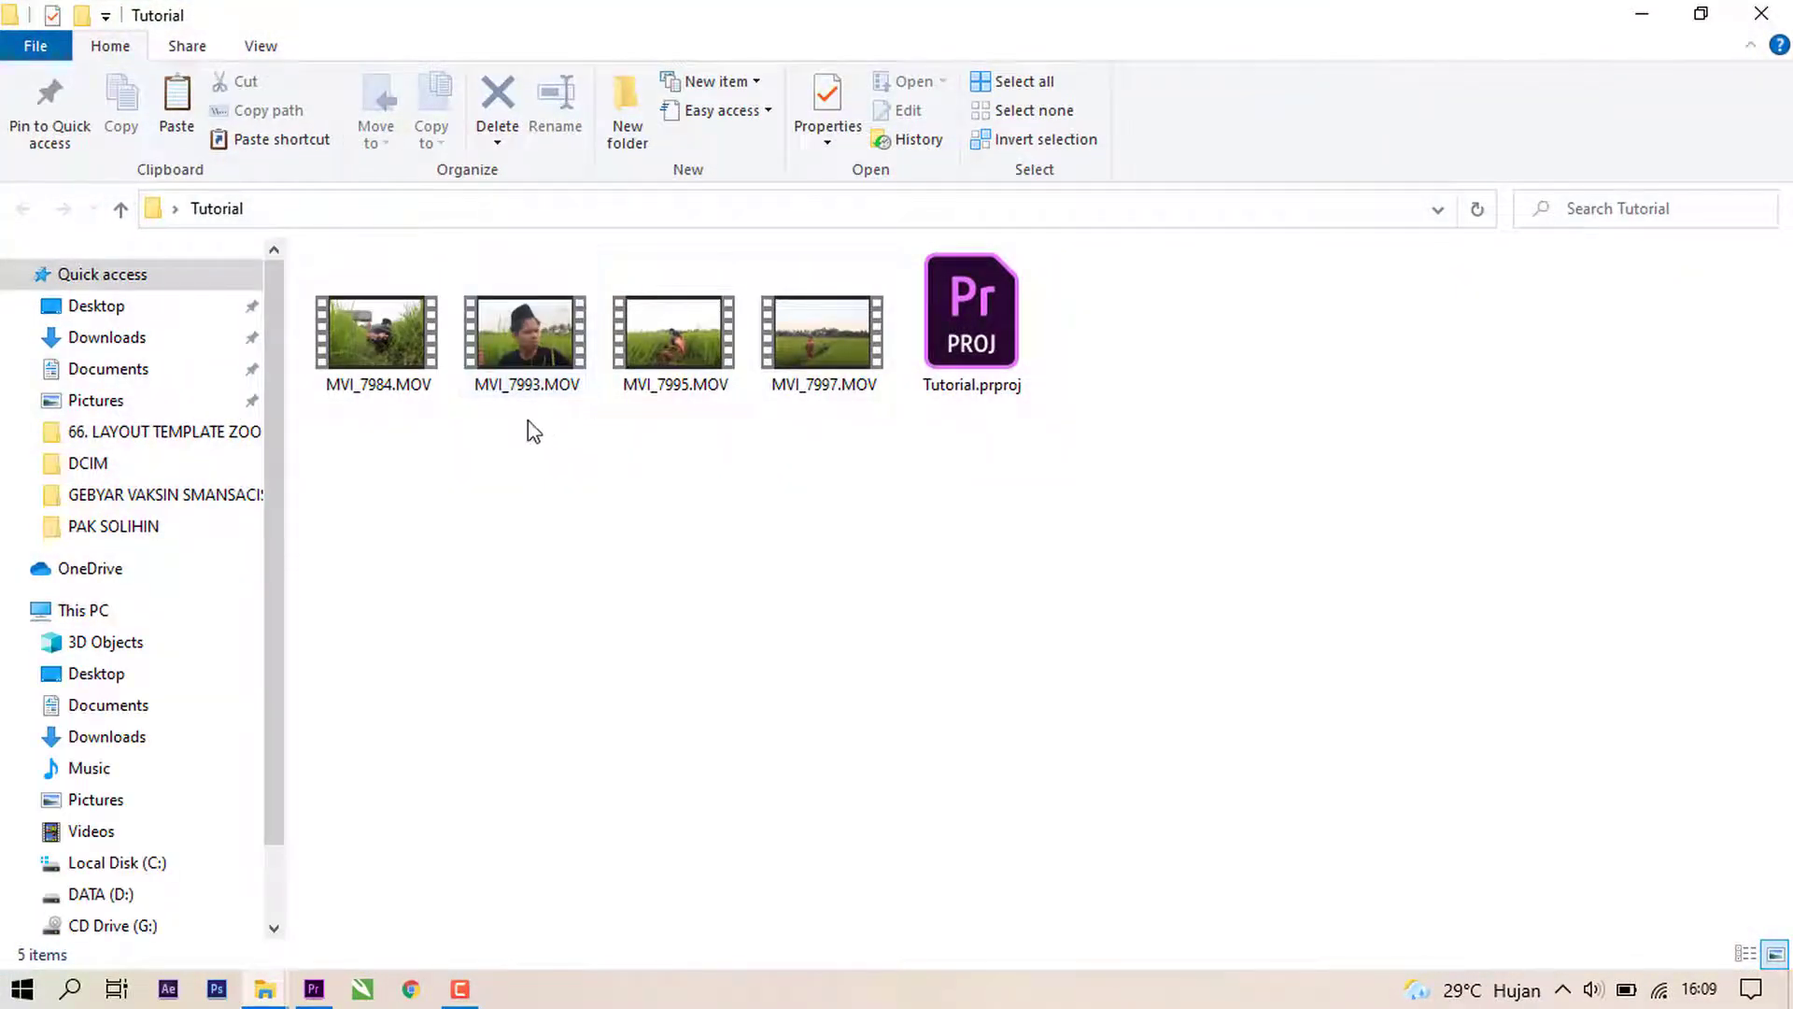
{"action": "left_click_drag", "start_coordinate": [356, 443], "coordinate": [257, 811]}
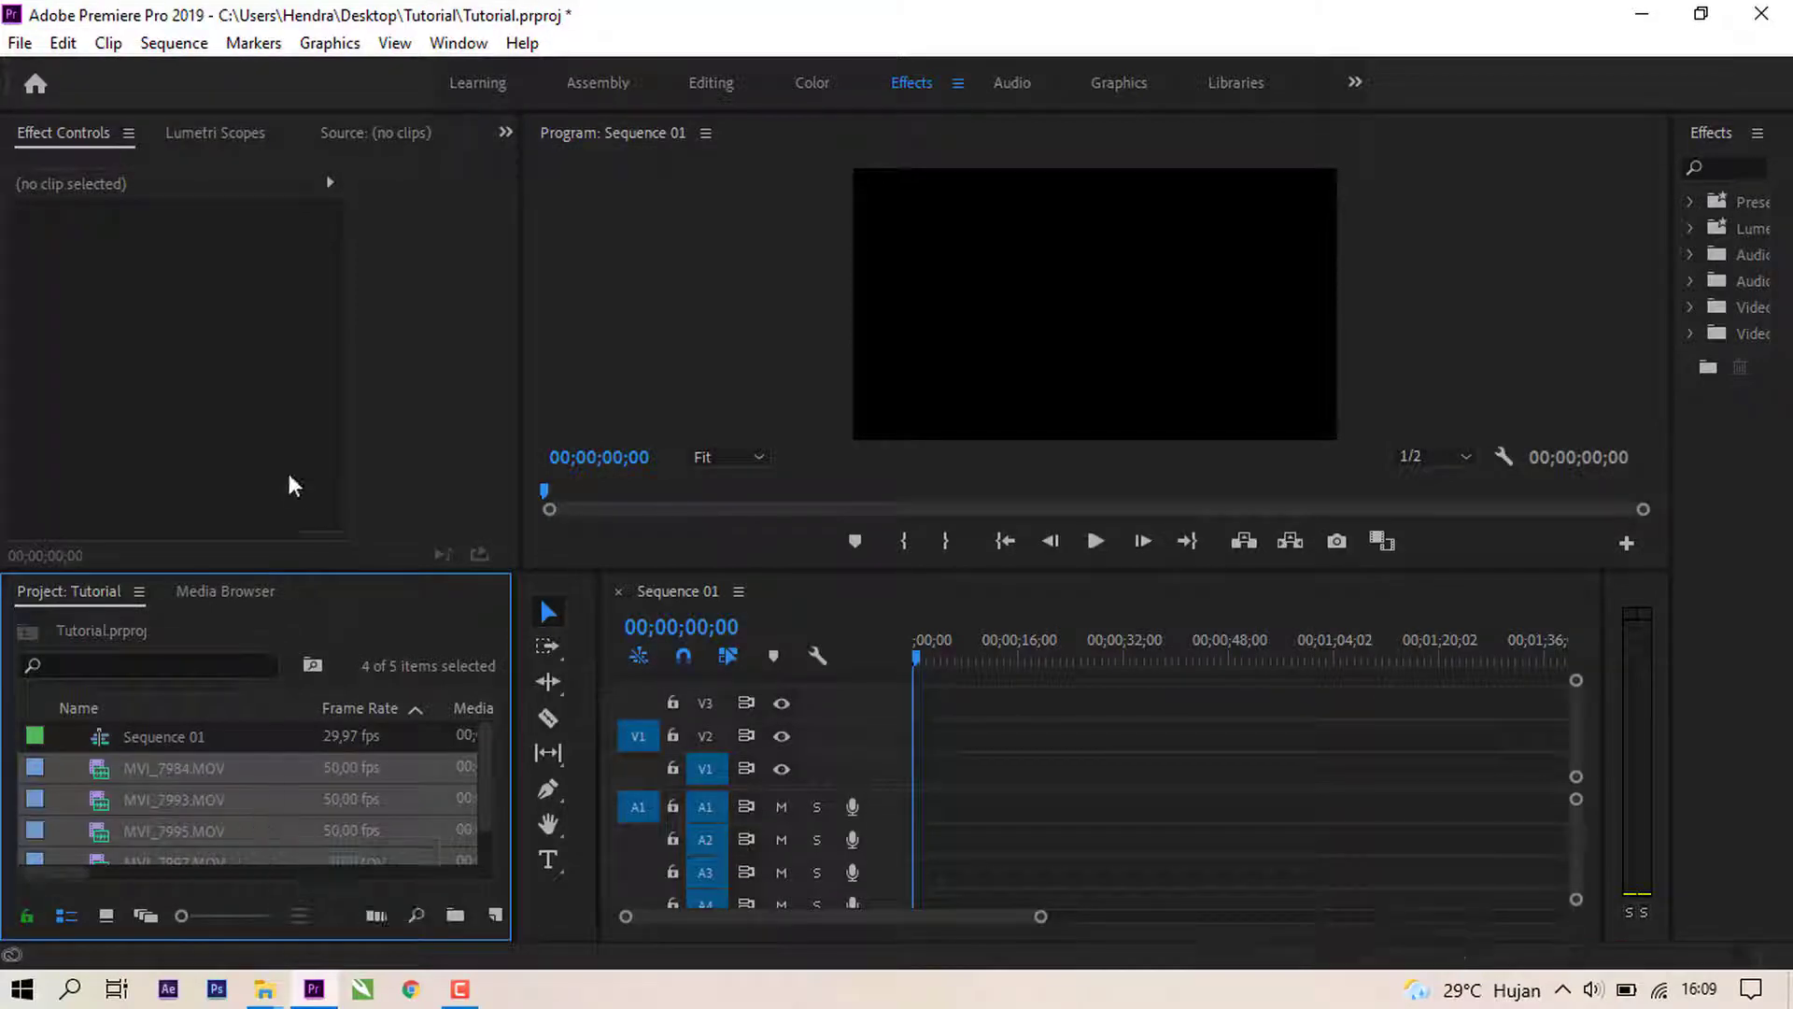
Step: Open the imported clip MVI_7984.MOV in the Source monitor and play it
{"action": "left_click", "coordinate": [248, 765]}
{"action": "double_click", "coordinate": [248, 764]}
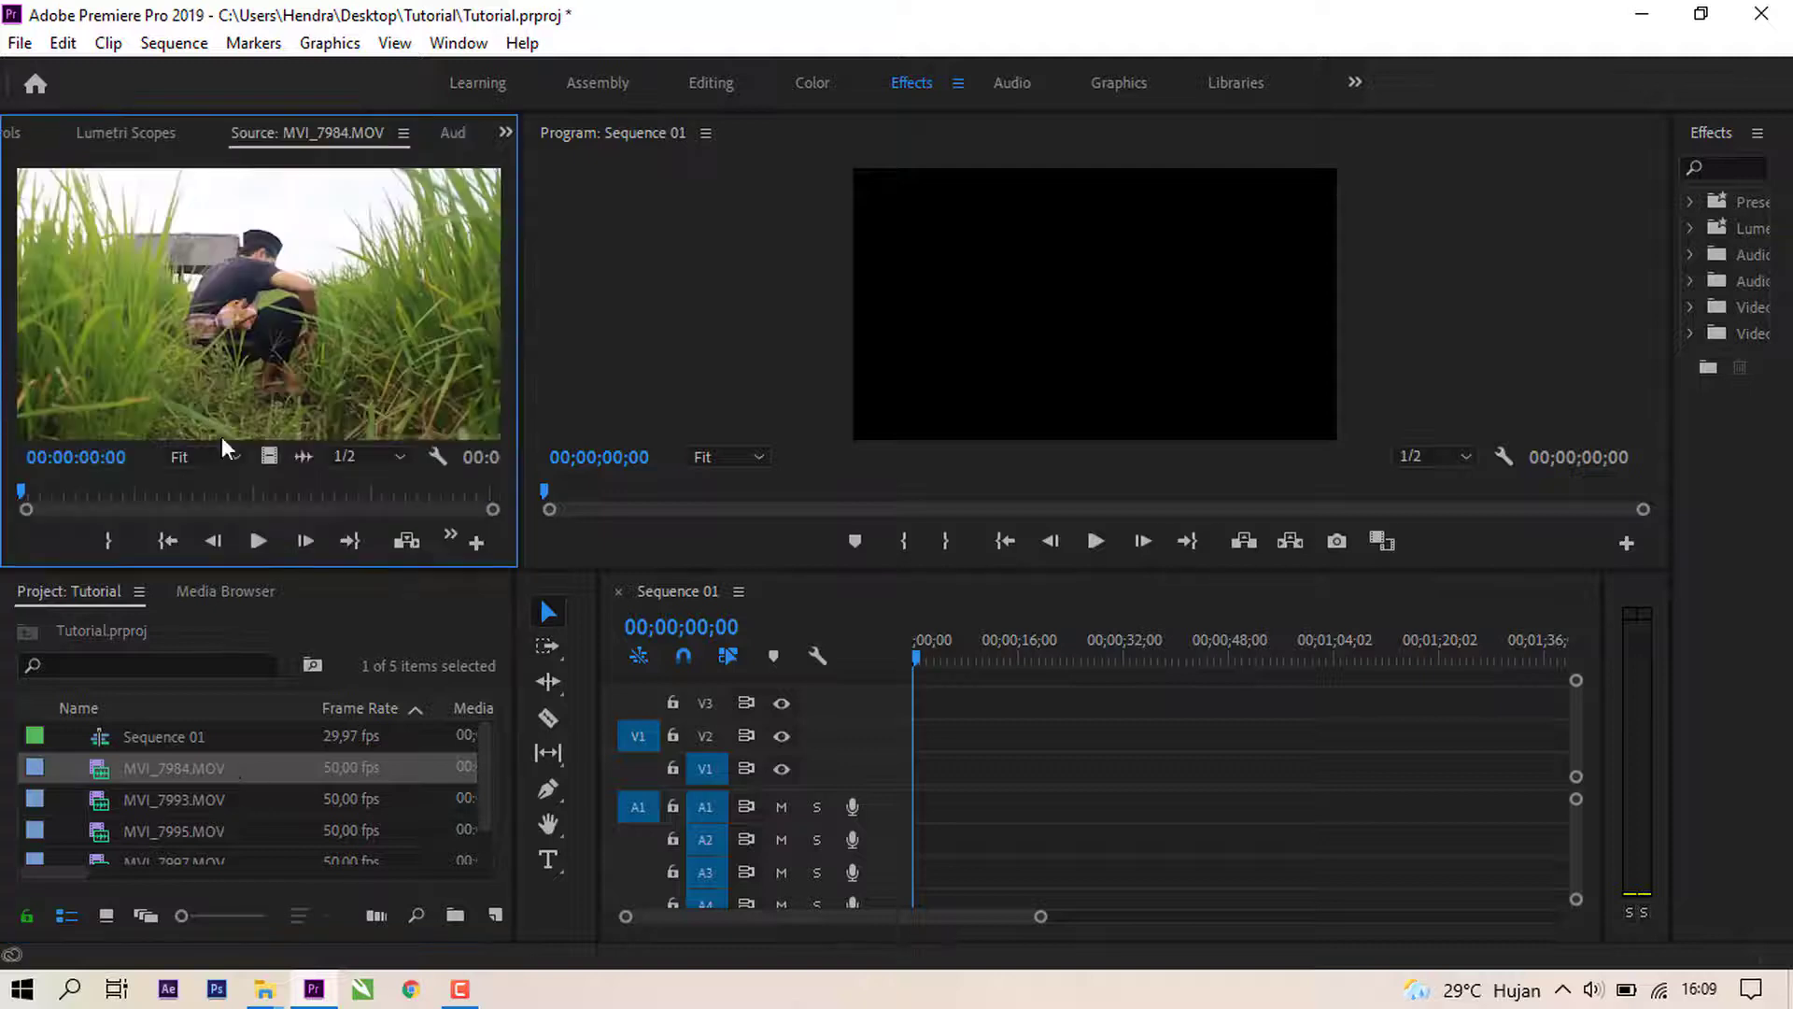
{"action": "key", "text": "space"}
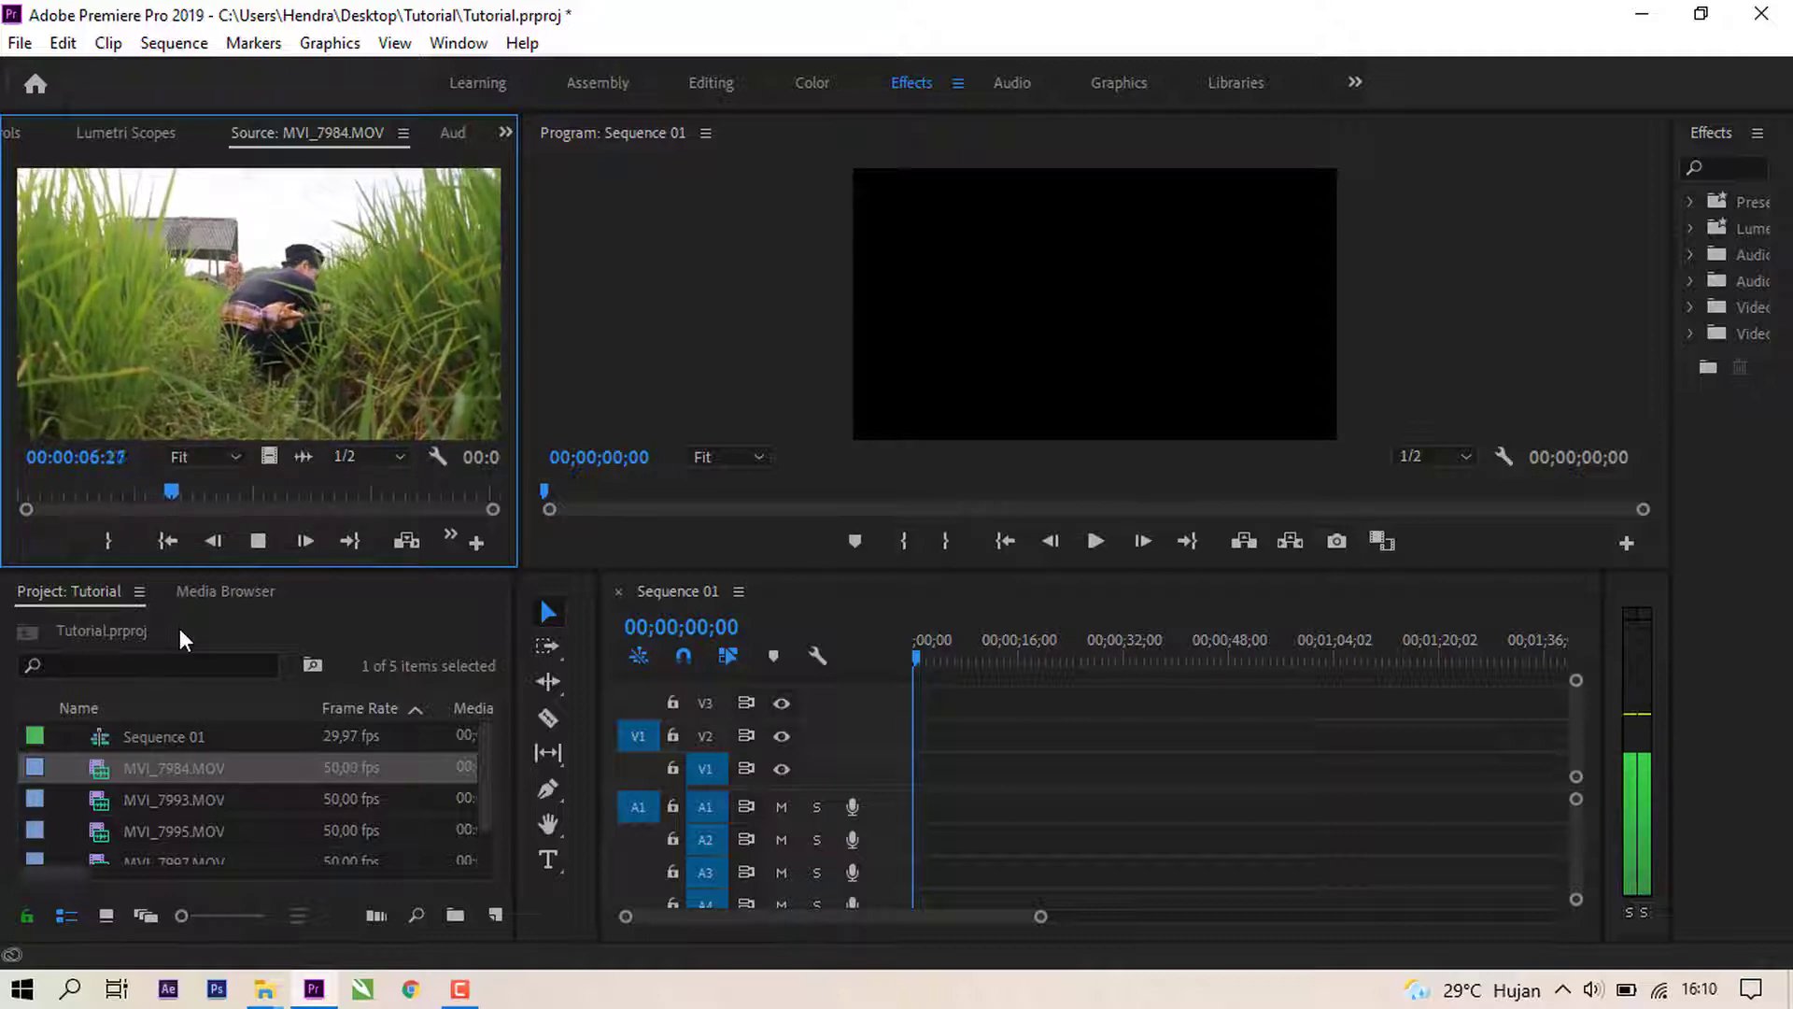
Step: Pause MVI_7984.MOV at 00:00:07:19, widen the Source monitor and mark the clip's In point there
{"action": "key", "text": "space"}
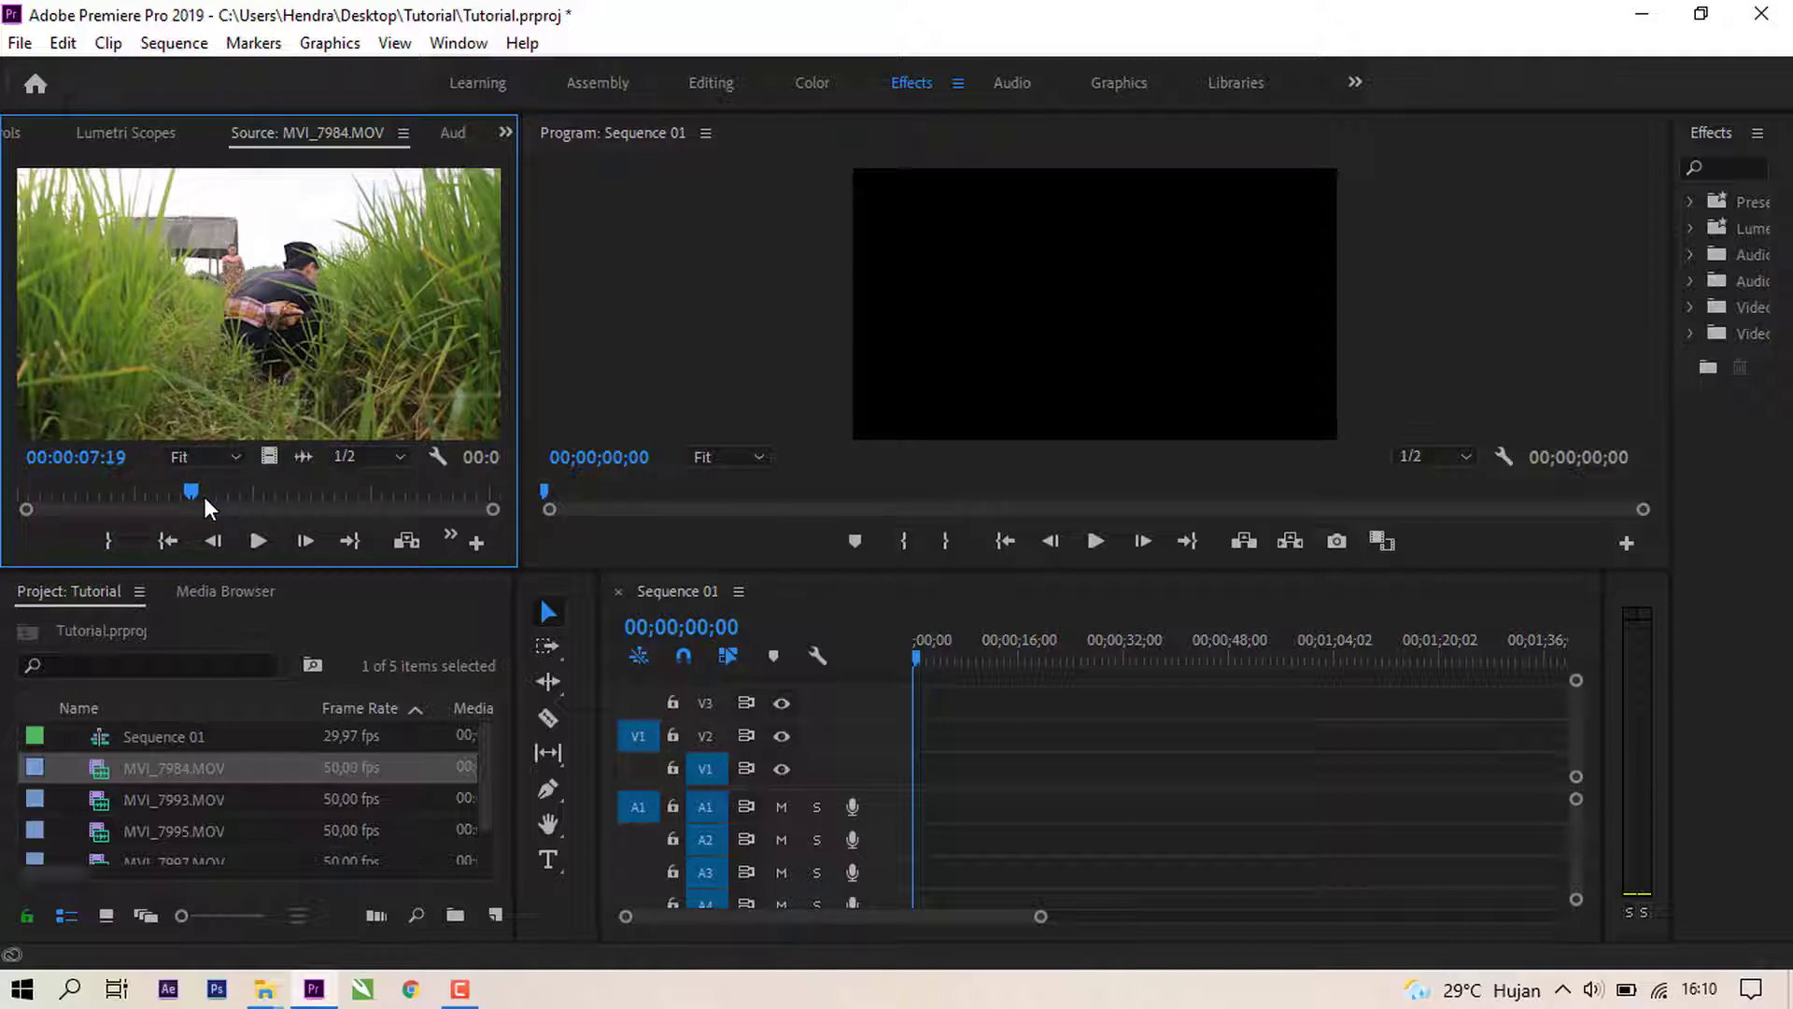
{"action": "left_click", "coordinate": [105, 537]}
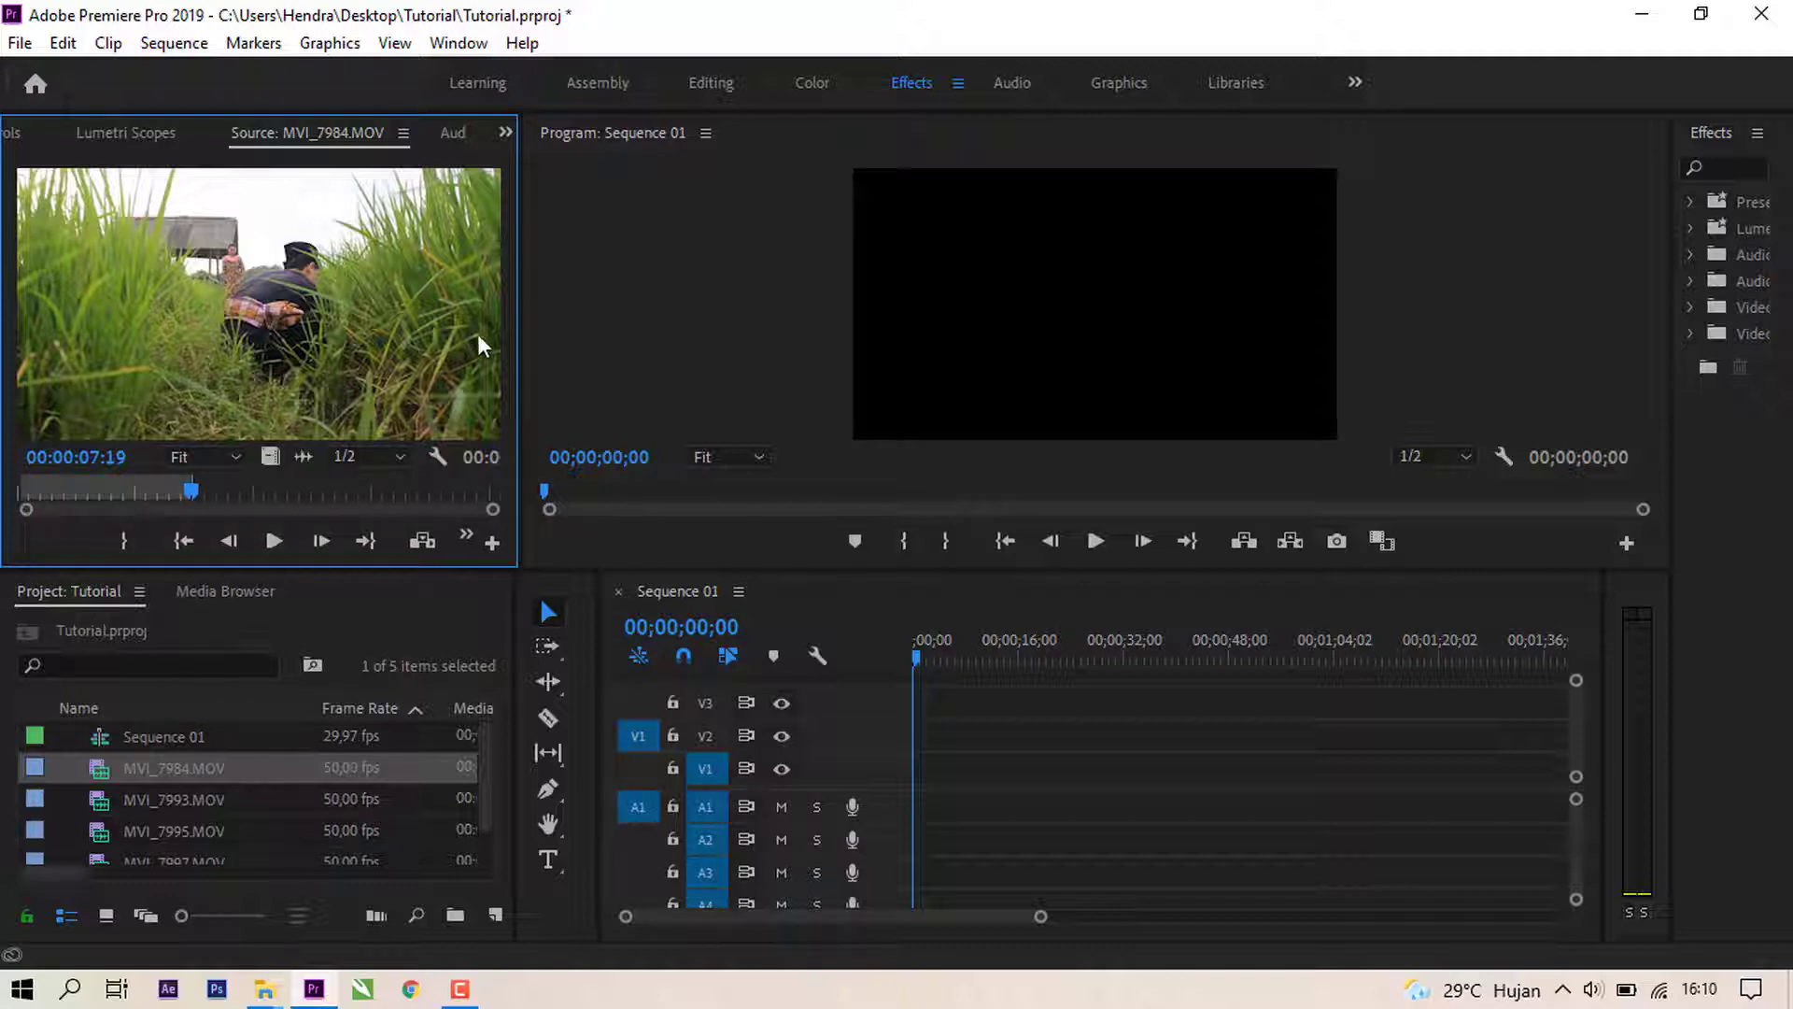
{"action": "left_click_drag", "start_coordinate": [523, 344], "coordinate": [658, 346]}
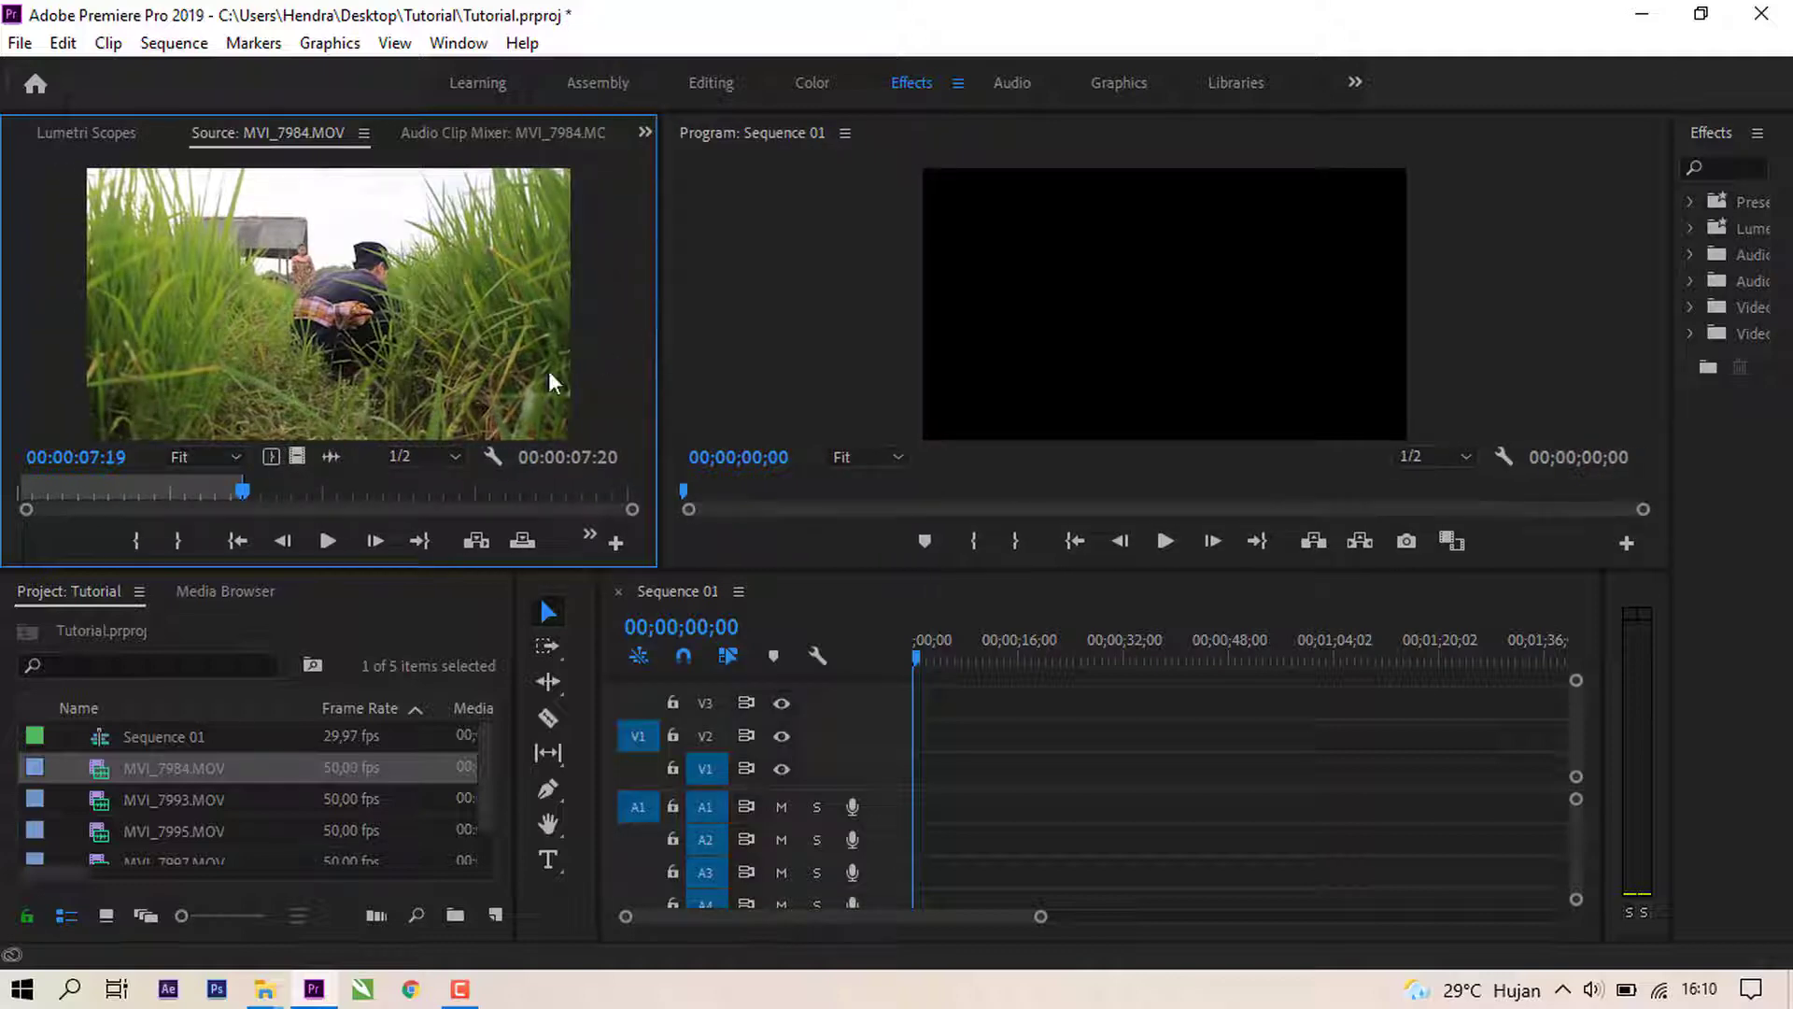
{"action": "left_click", "coordinate": [142, 546]}
Step: Mark the Out point of MVI_7984.MOV at 00:00:14:37 and place the marked section at the start of tracks V1 and A1
{"action": "key", "text": "space"}
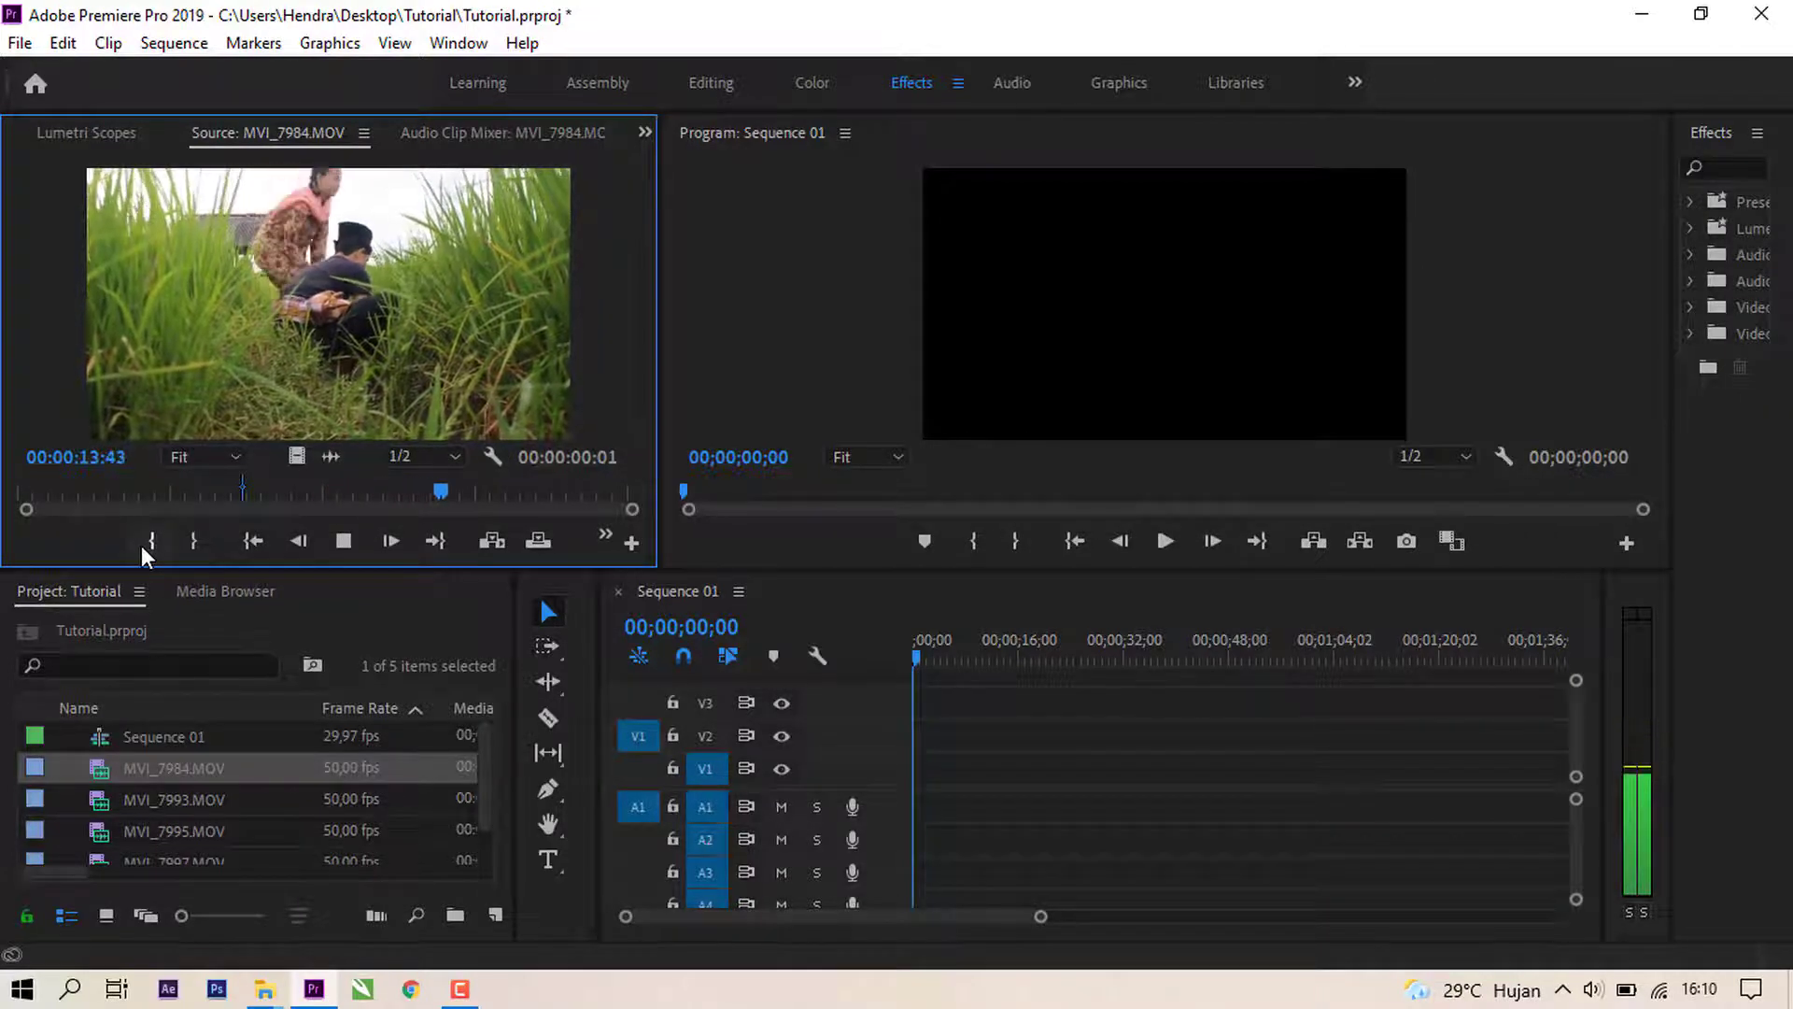
{"action": "key", "text": "space"}
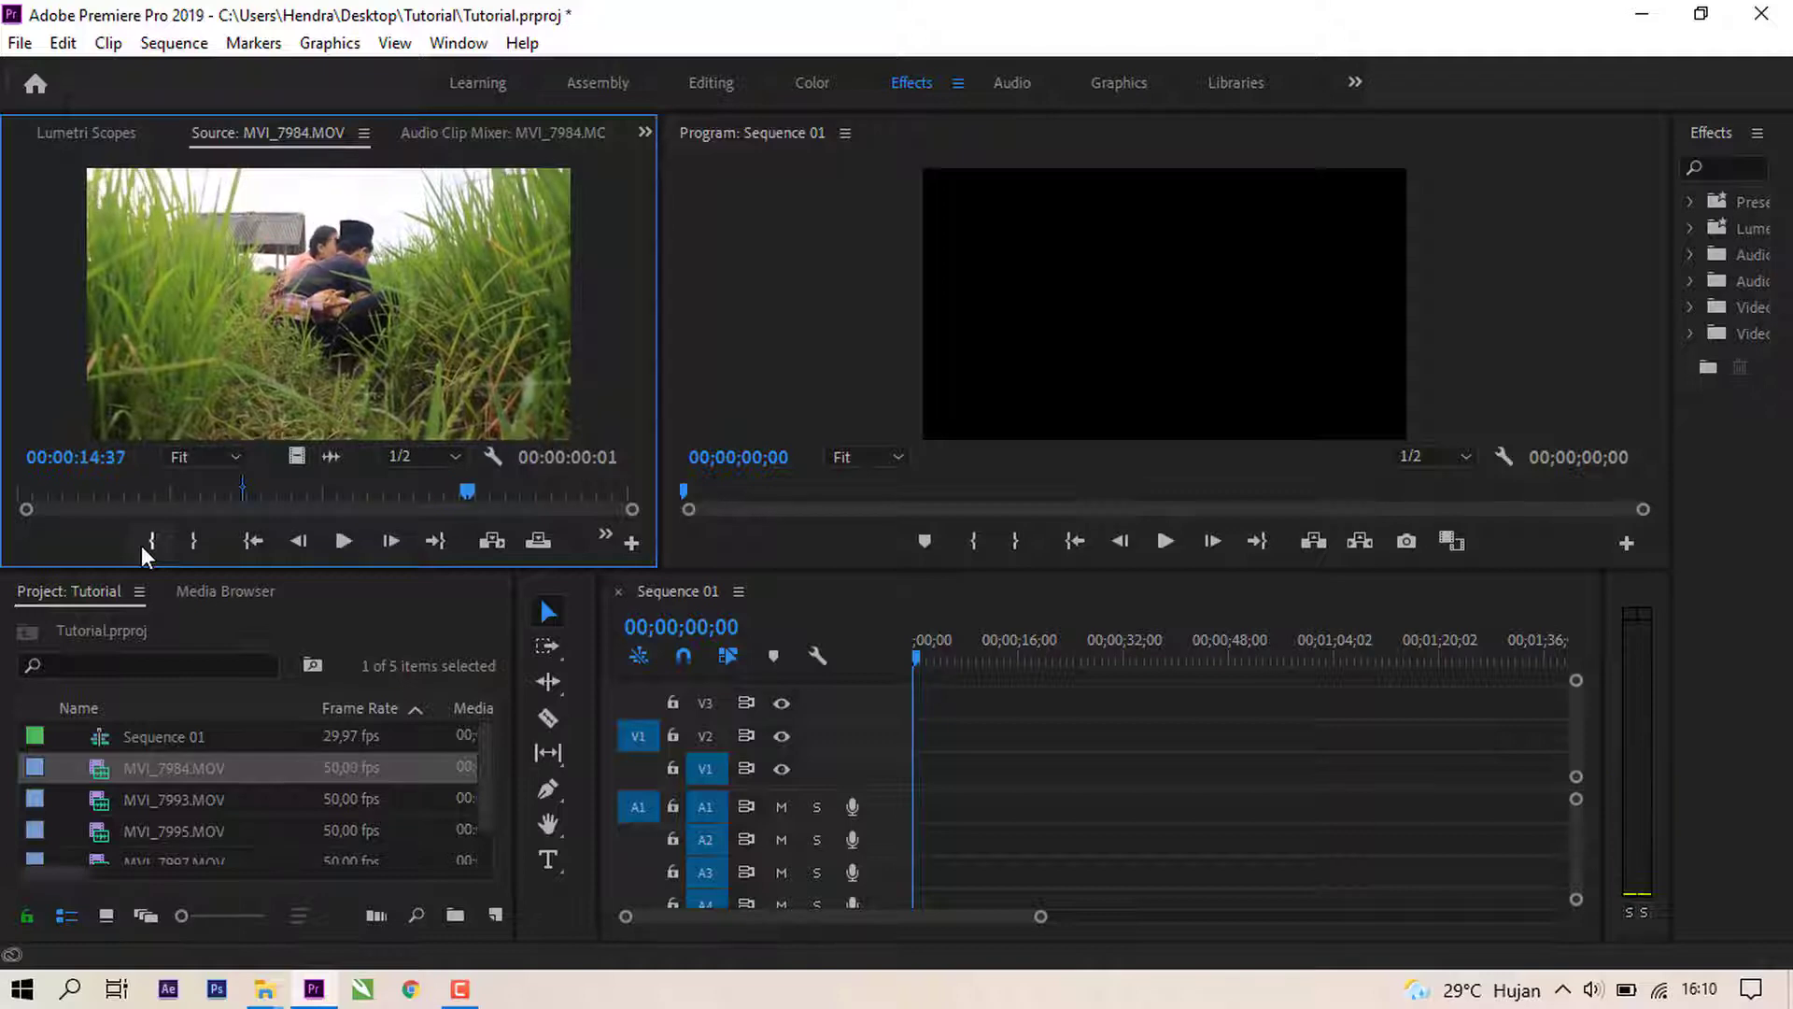
{"action": "left_click", "coordinate": [193, 542]}
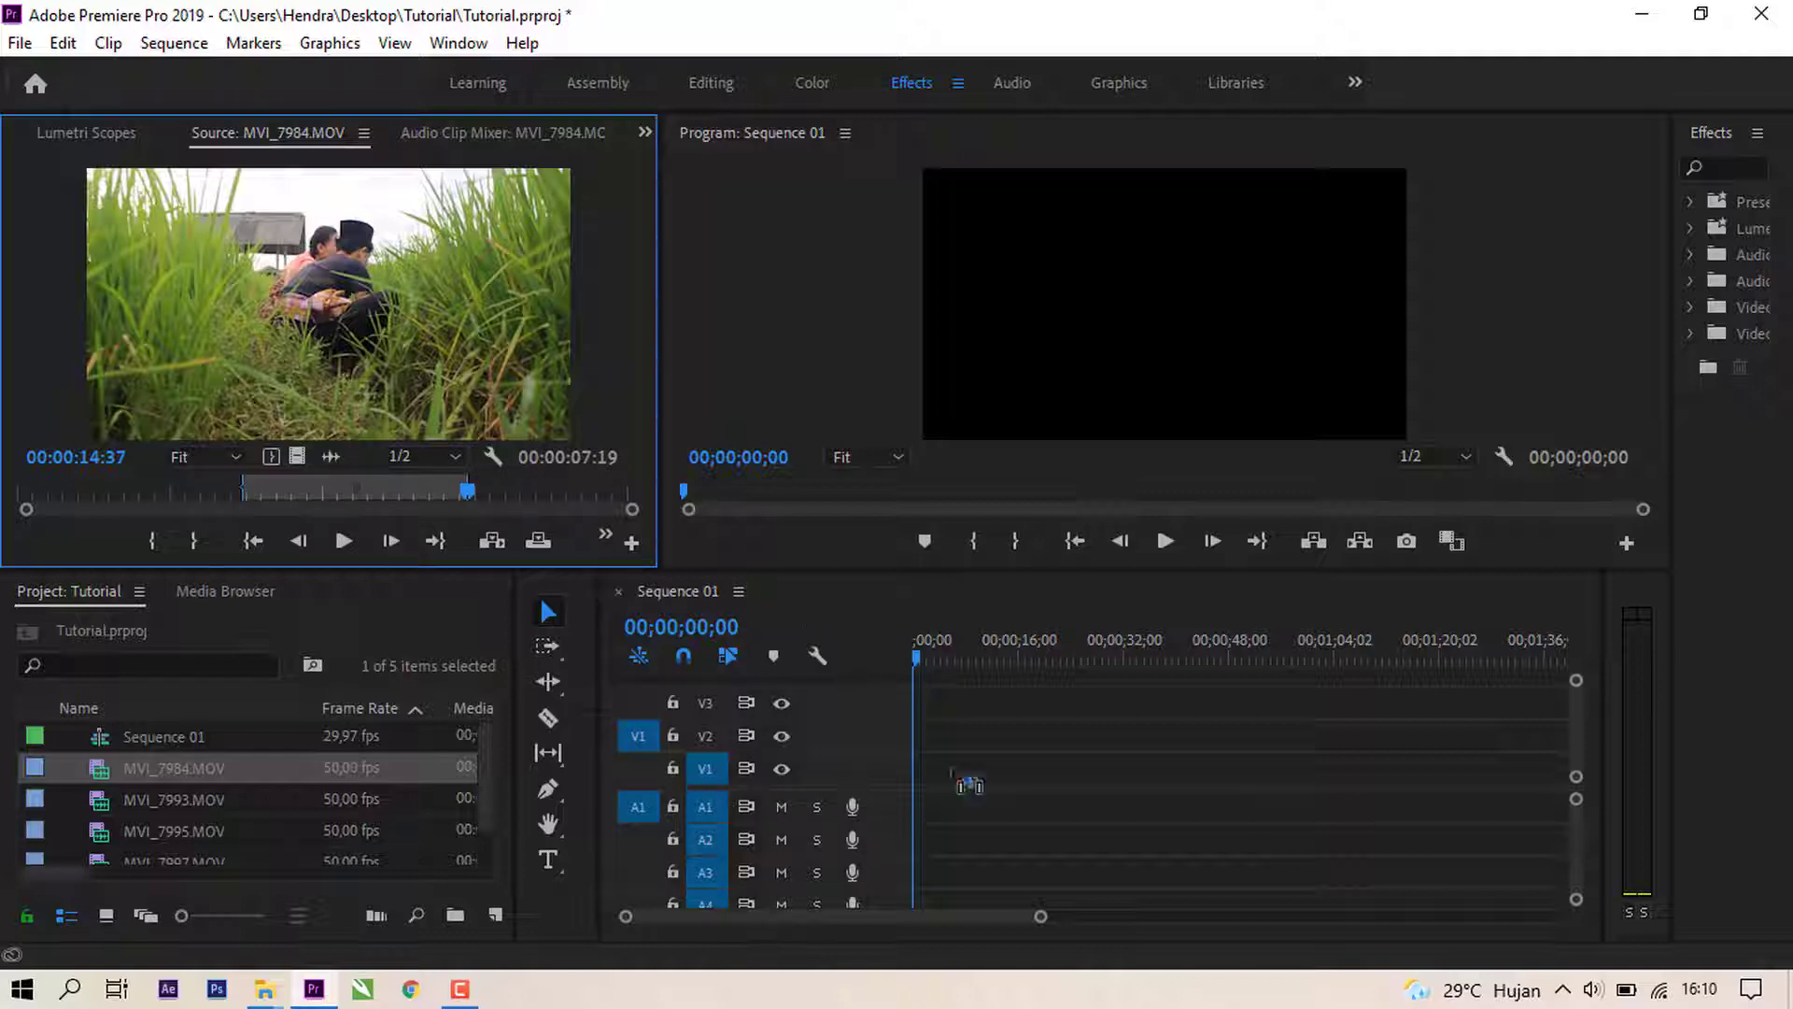
{"action": "left_click_drag", "start_coordinate": [970, 784], "coordinate": [882, 806]}
{"action": "key", "text": "space"}
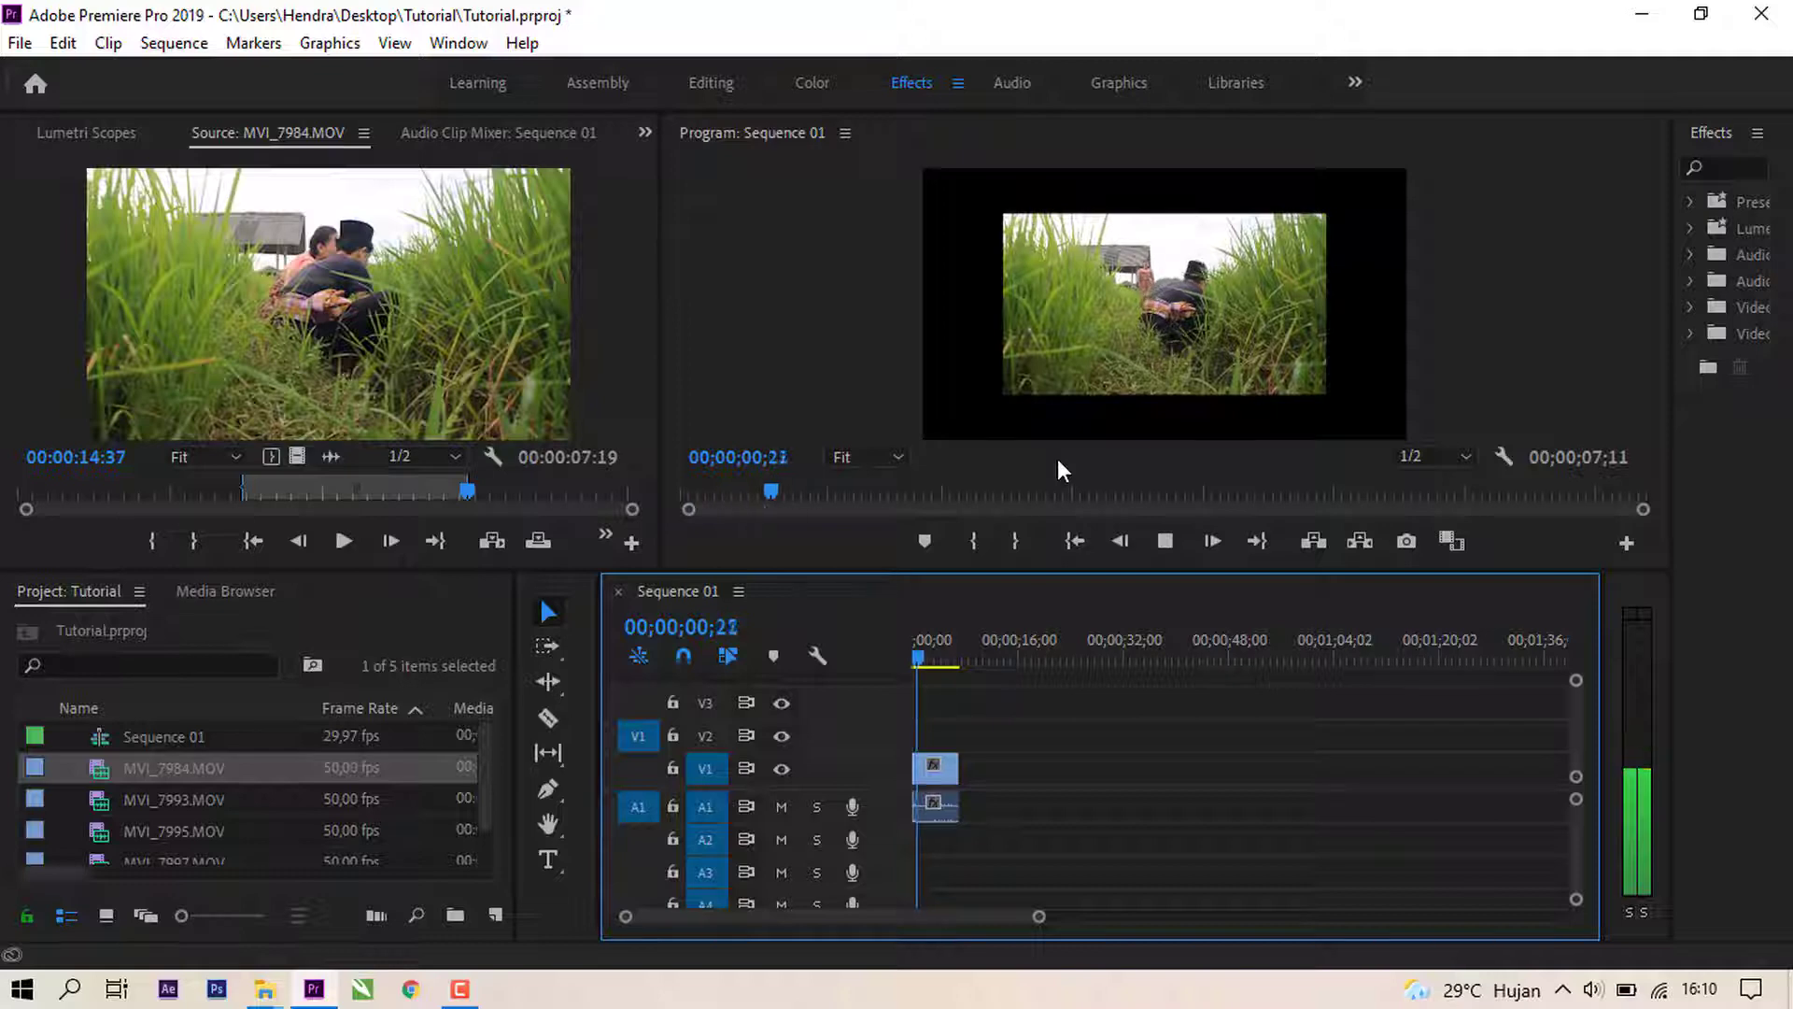
{"action": "key", "text": "space"}
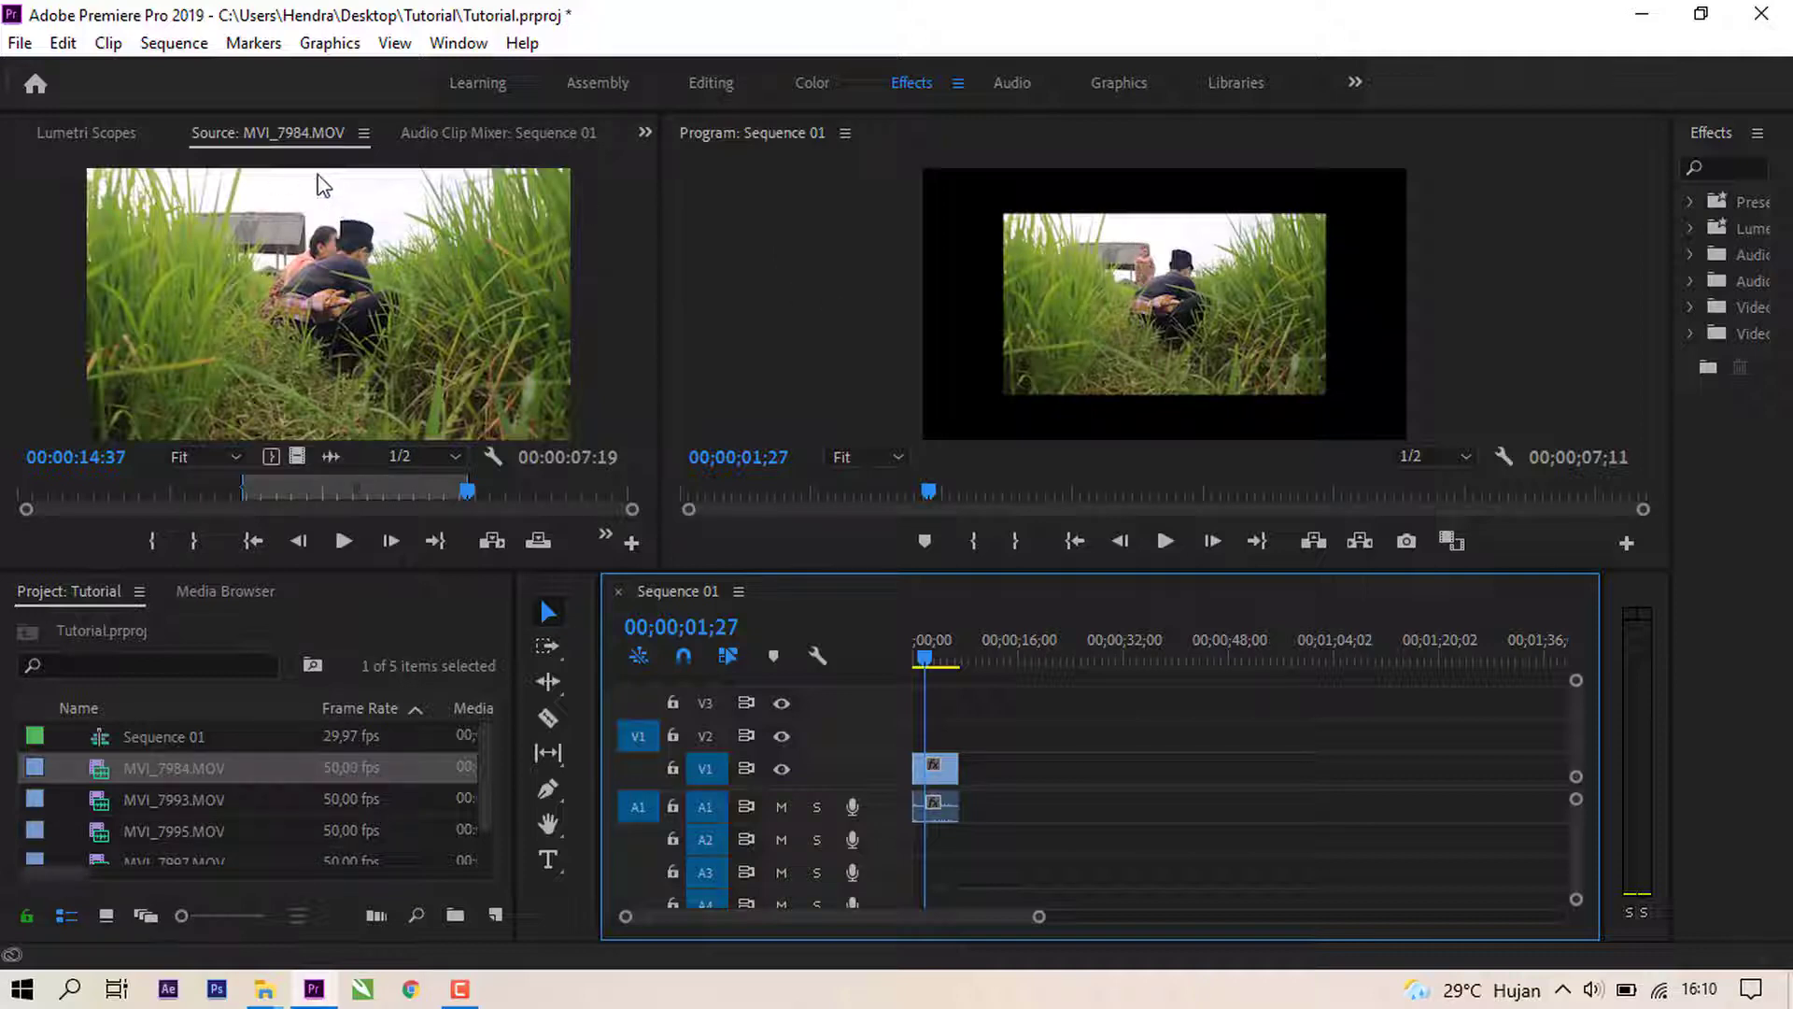
Step: Return the playhead to the start of Sequence 01 and apply Scale to Frame Size to the MVI_7984.MOV clip
{"action": "left_click", "coordinate": [177, 737]}
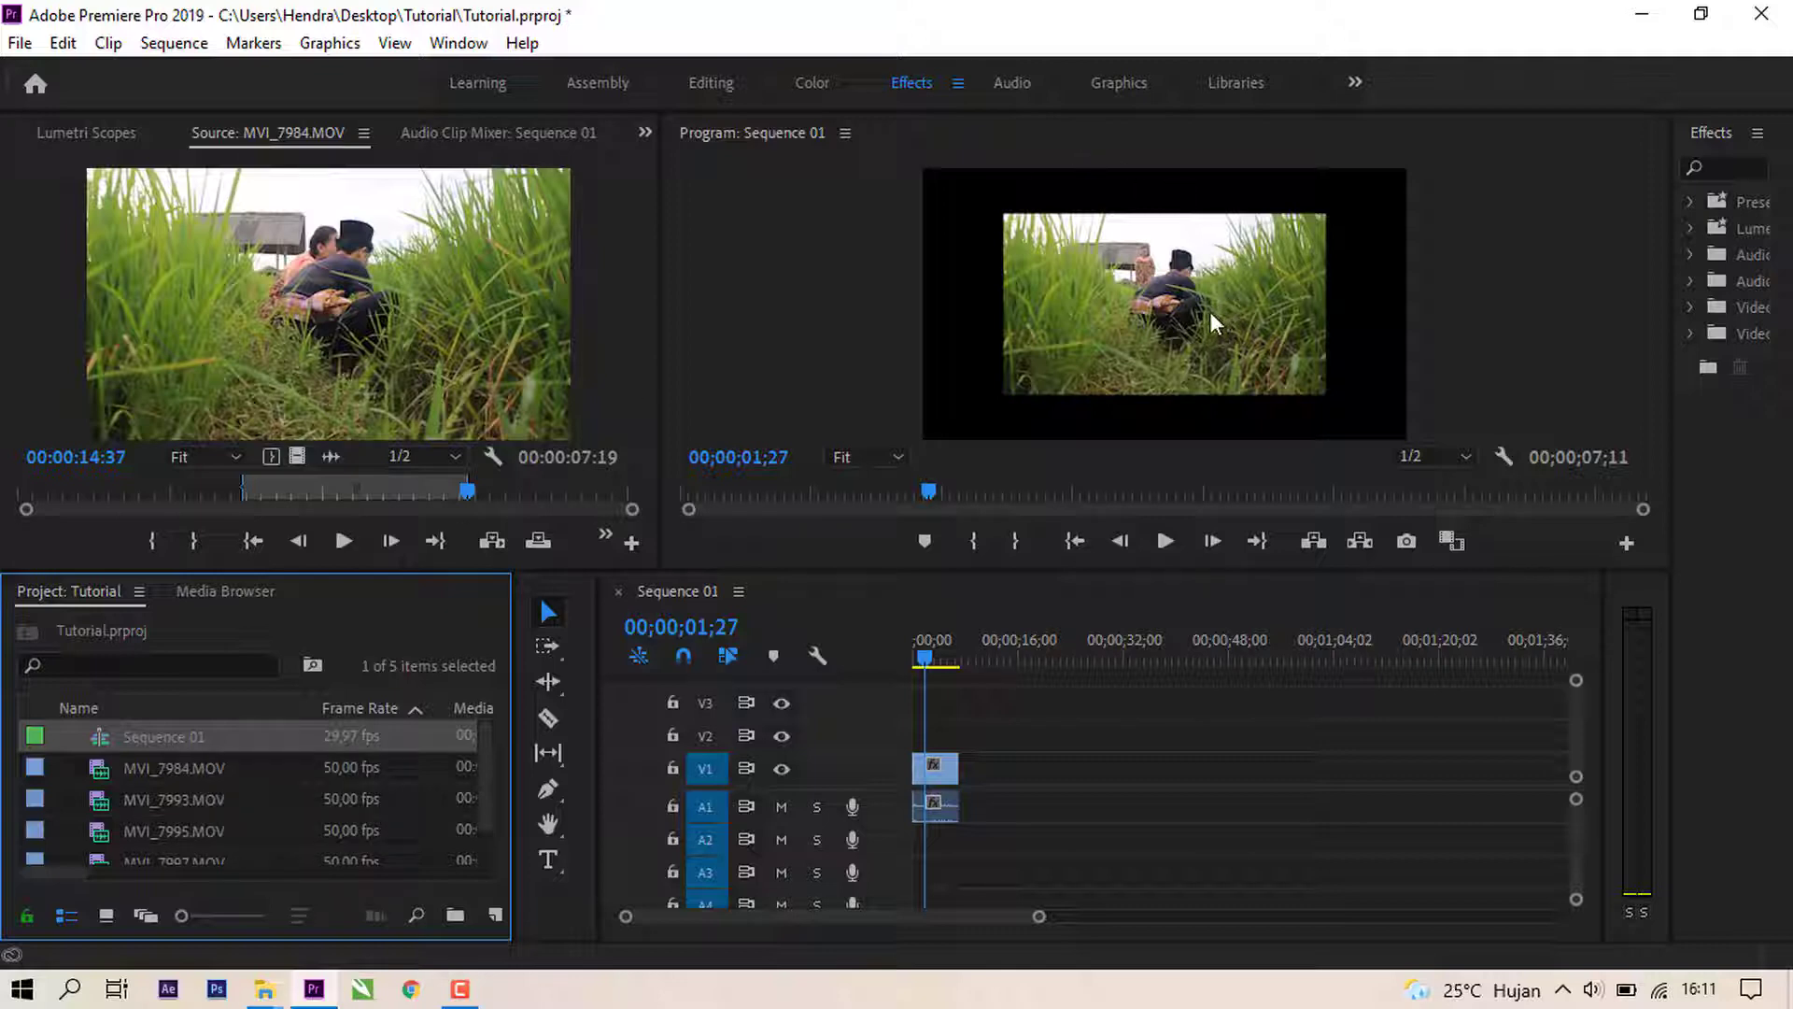
{"action": "left_click_drag", "start_coordinate": [929, 666], "coordinate": [904, 660]}
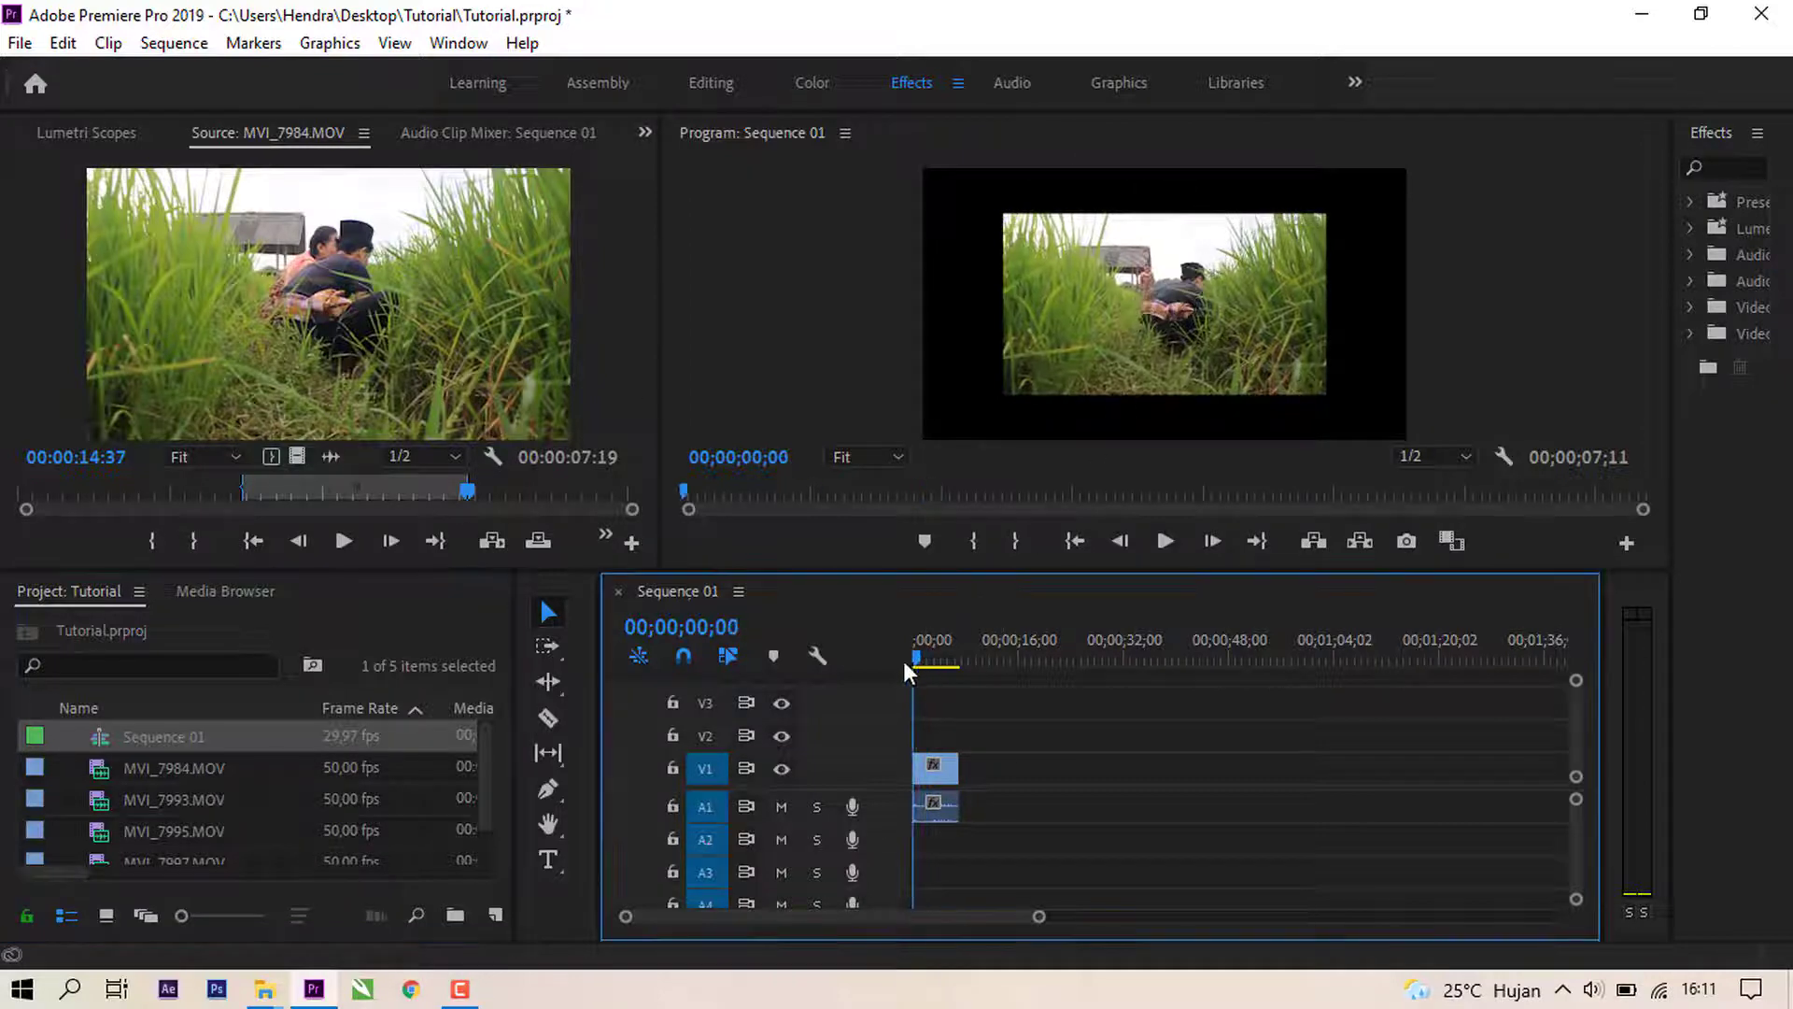
{"action": "left_click", "coordinate": [942, 775]}
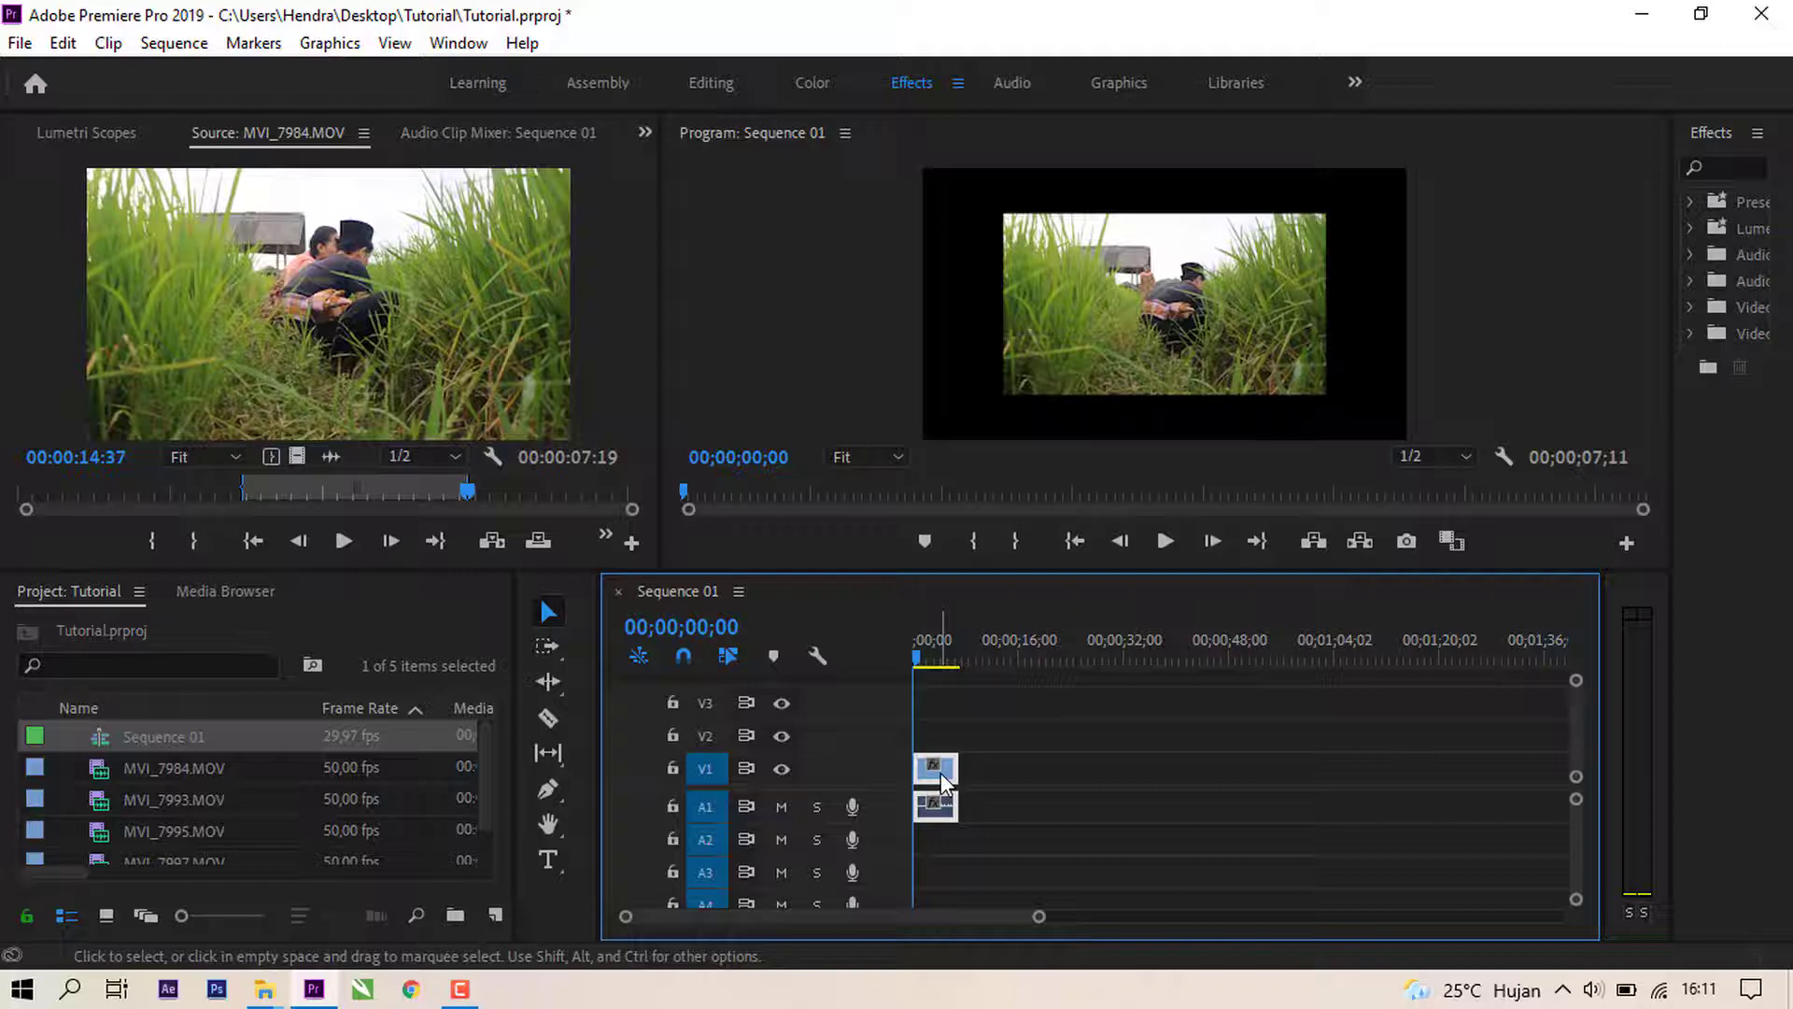
{"action": "right_click", "coordinate": [942, 780]}
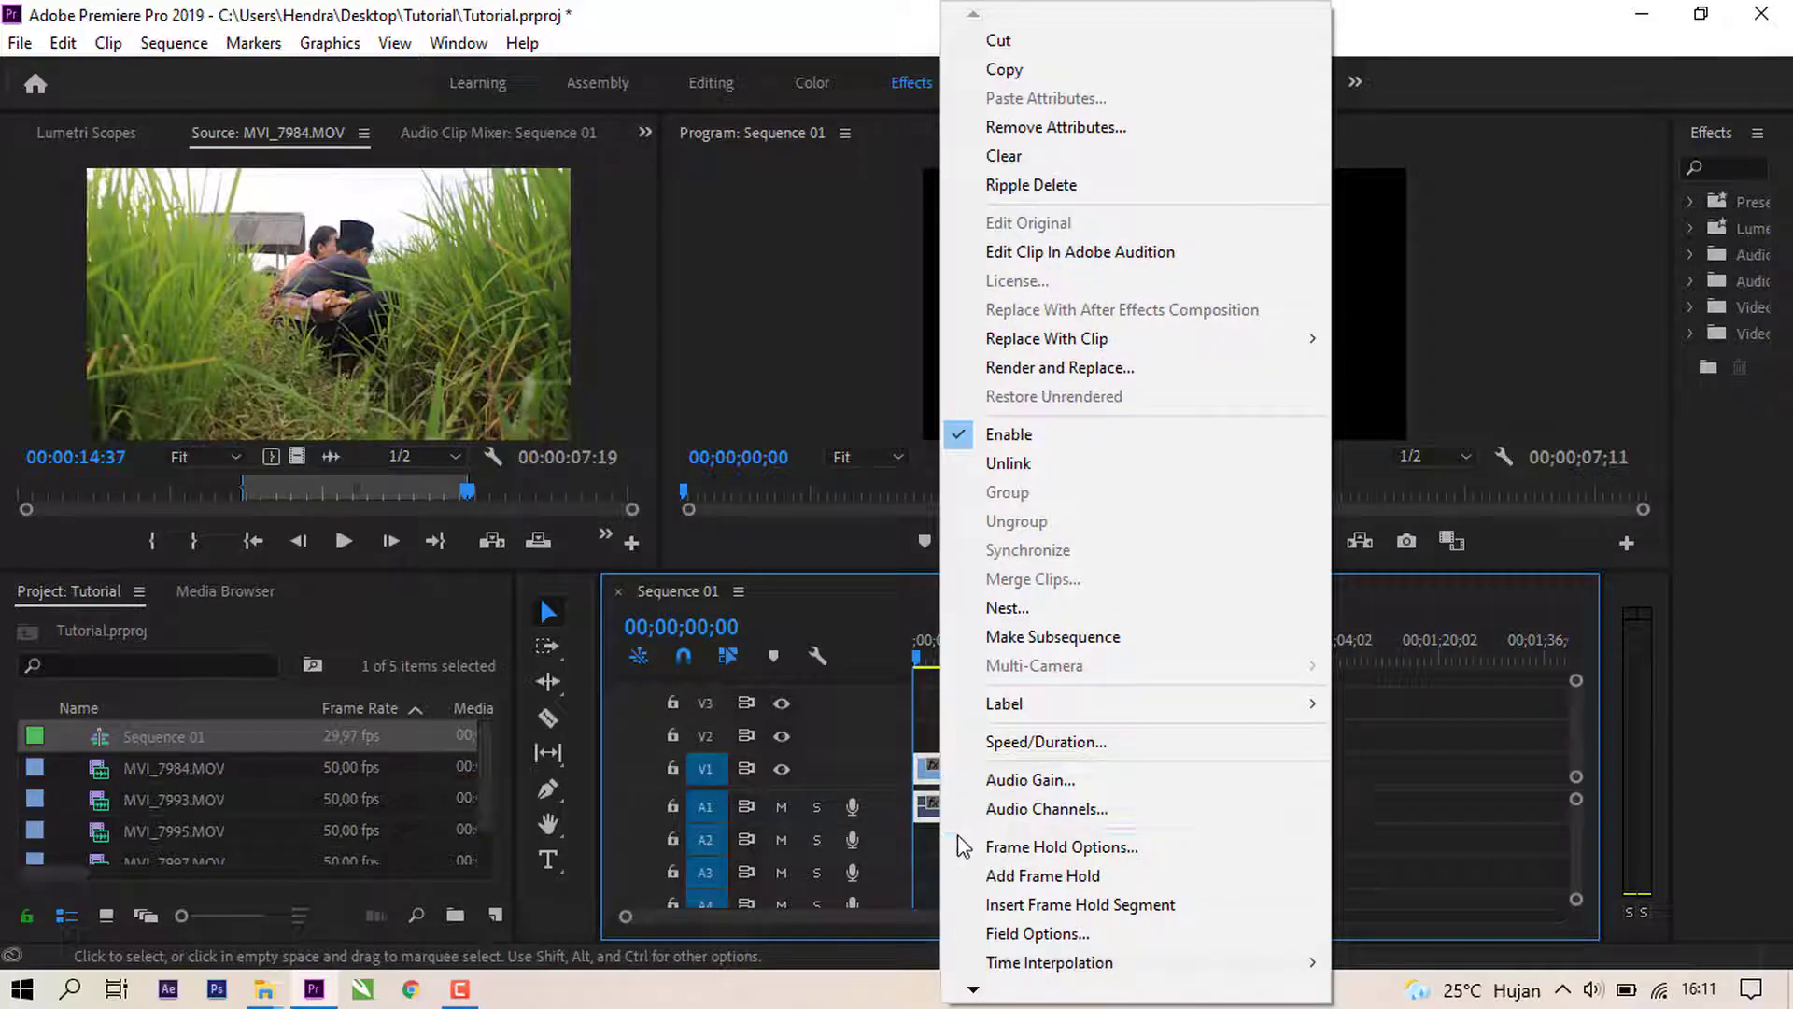
{"action": "mouse_move", "coordinate": [973, 996]}
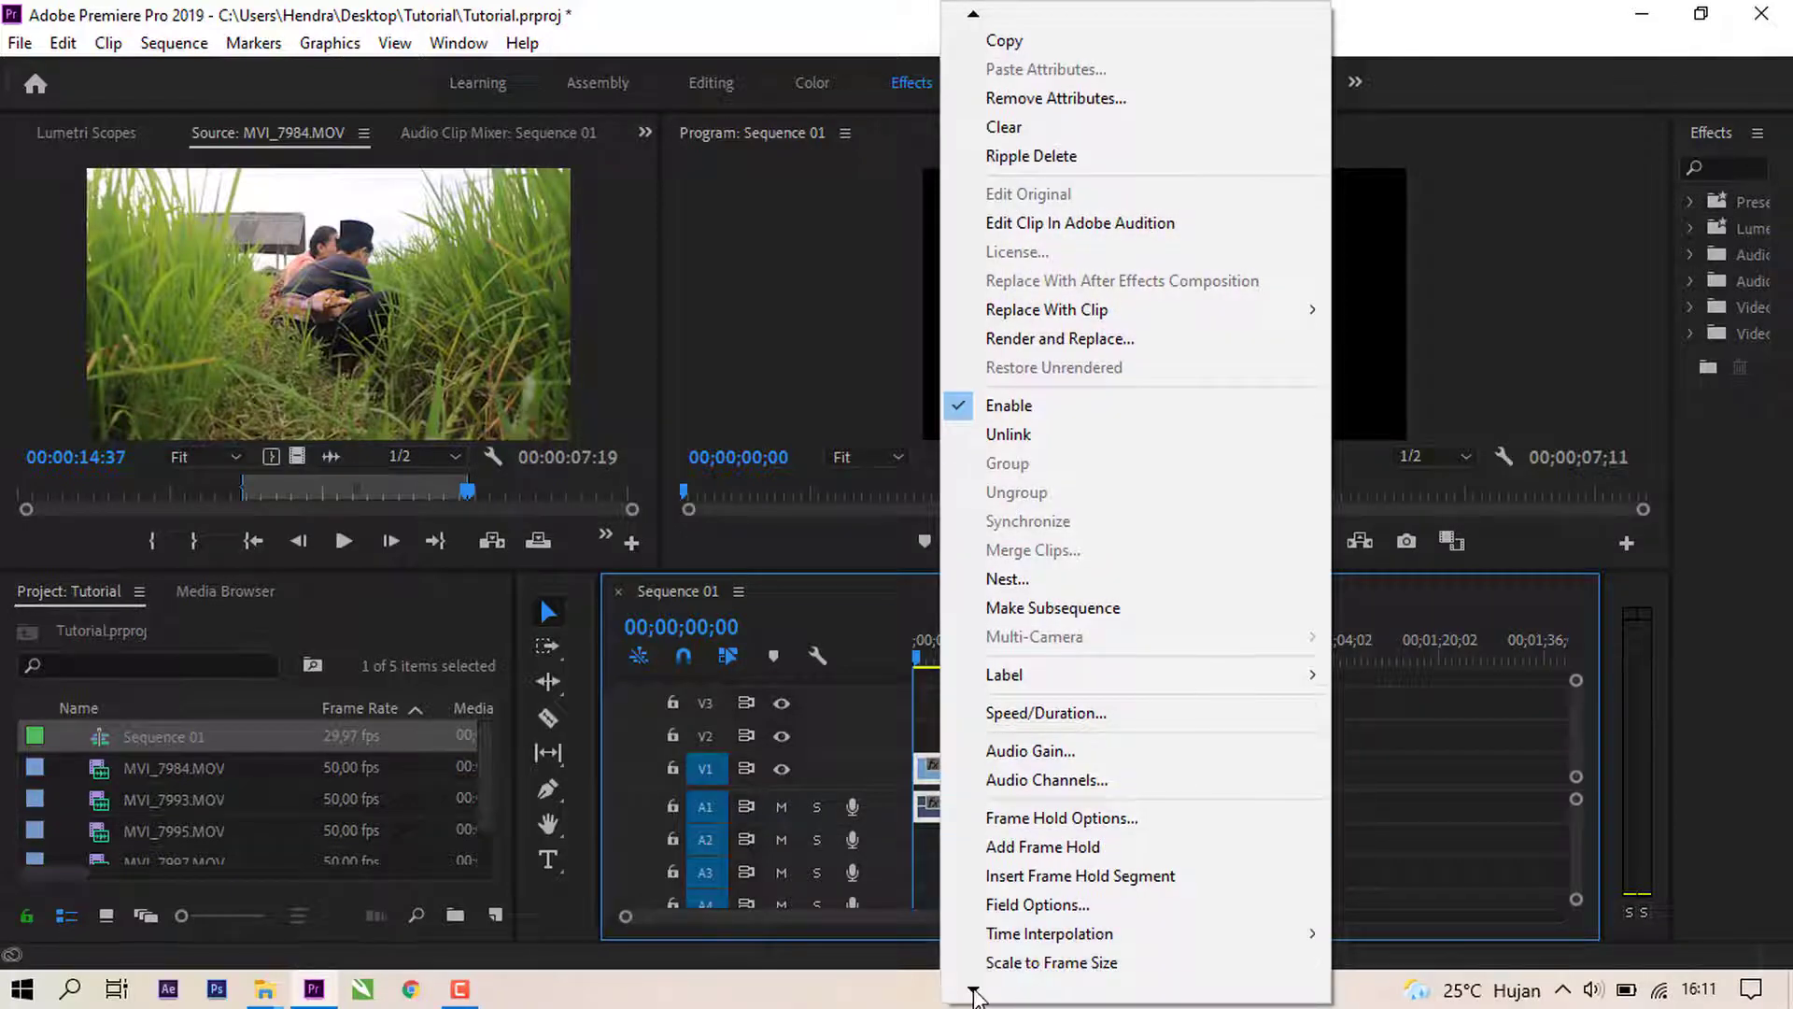
{"action": "left_click", "coordinate": [1026, 964]}
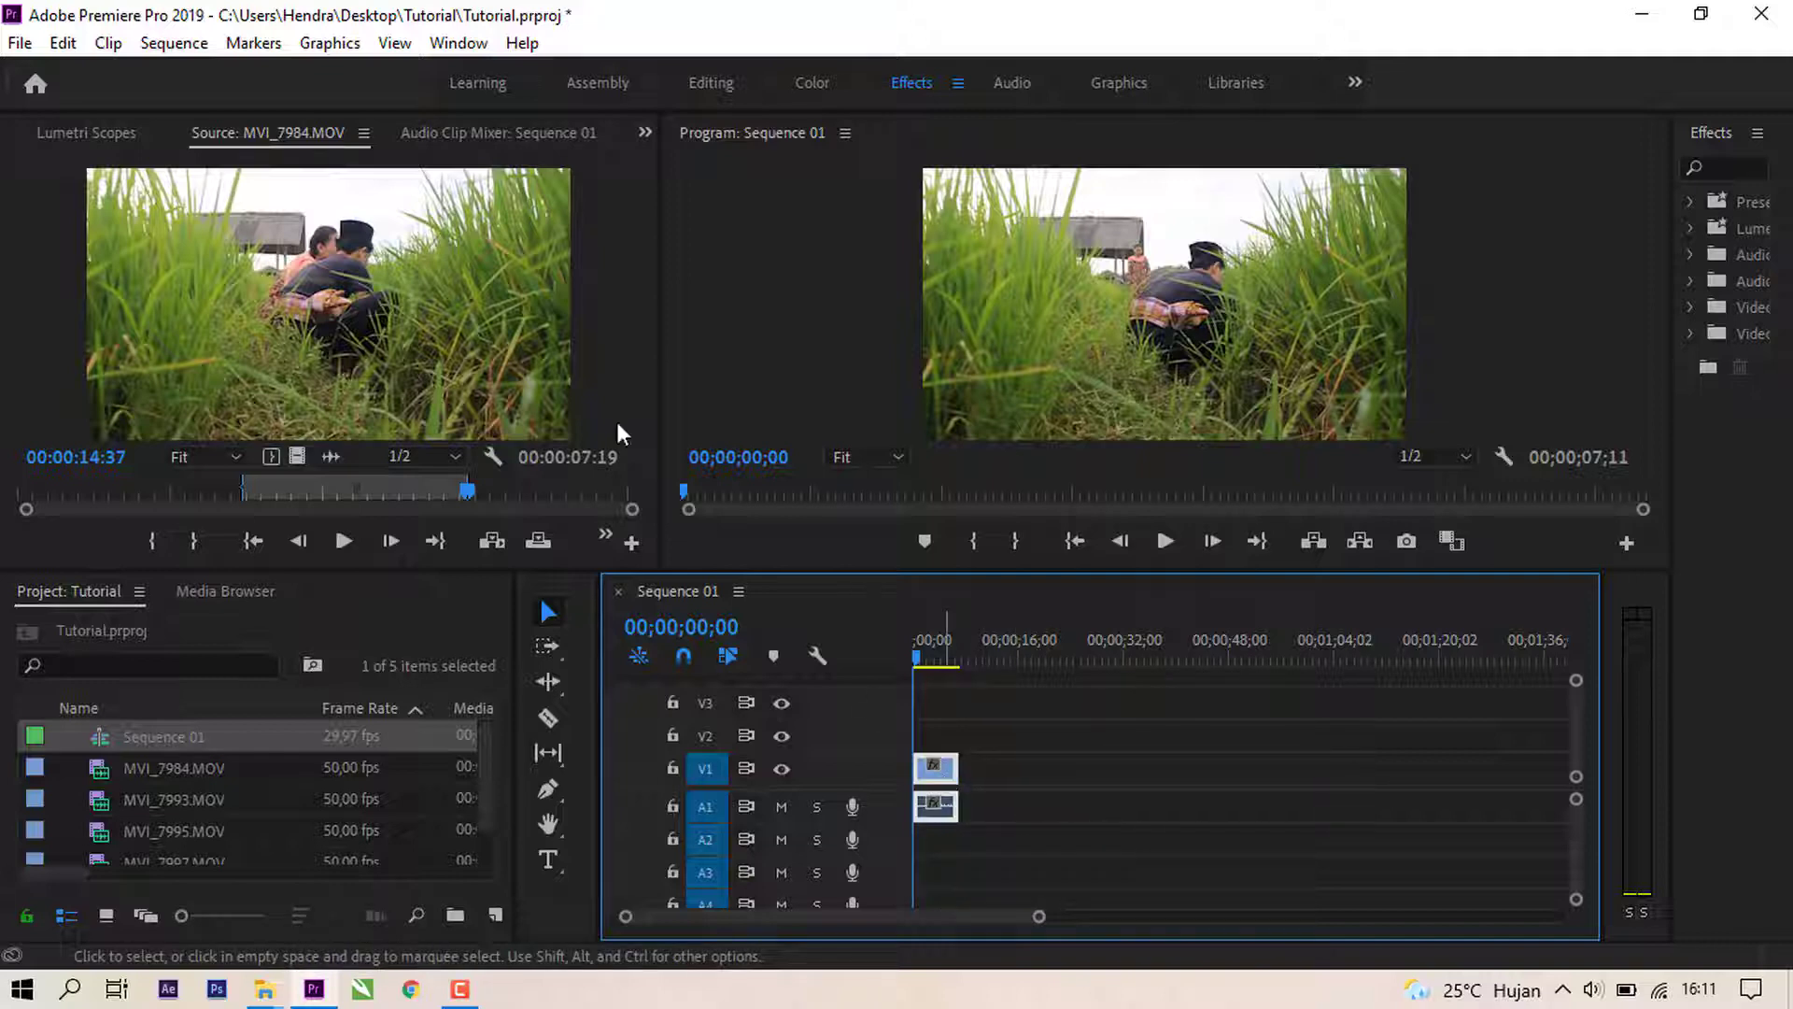
Step: Open the Effect Controls of the sequence's MVI_7984.MOV clip, try another Scale, restore it to 100 and preview the sequence
{"action": "left_click", "coordinate": [645, 131]}
{"action": "left_click", "coordinate": [686, 165]}
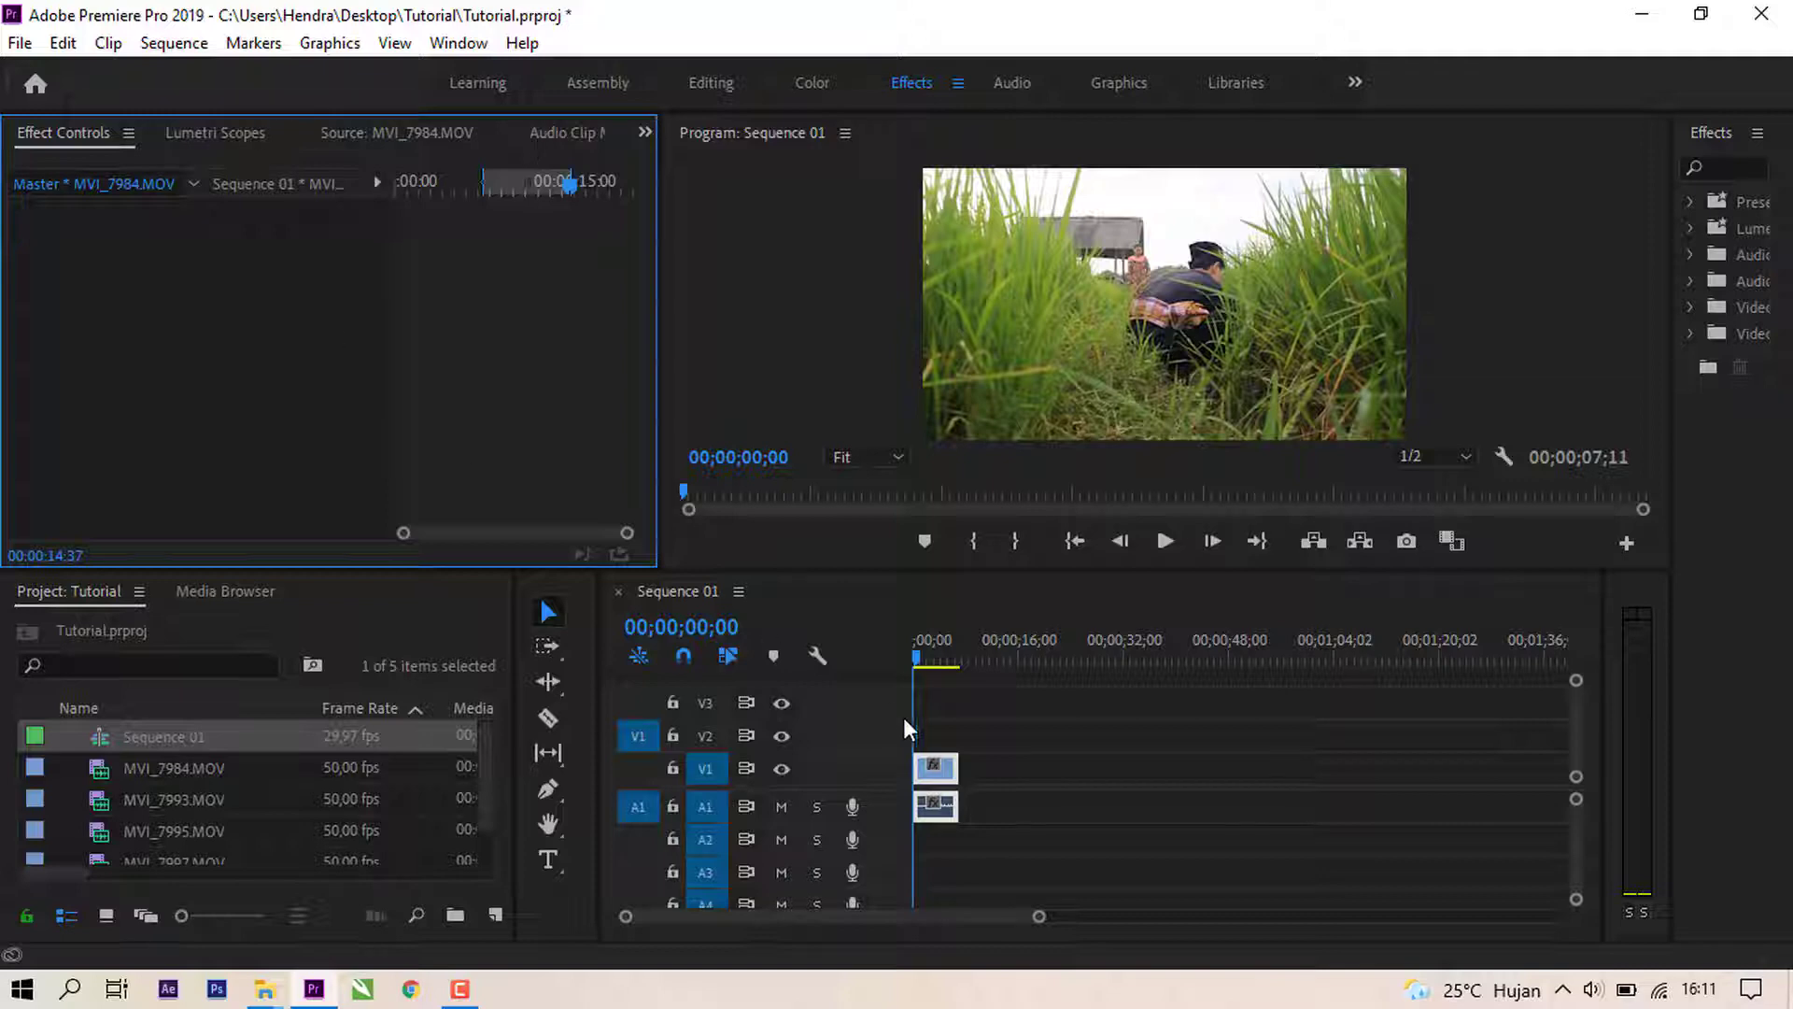
{"action": "left_click", "coordinate": [935, 768]}
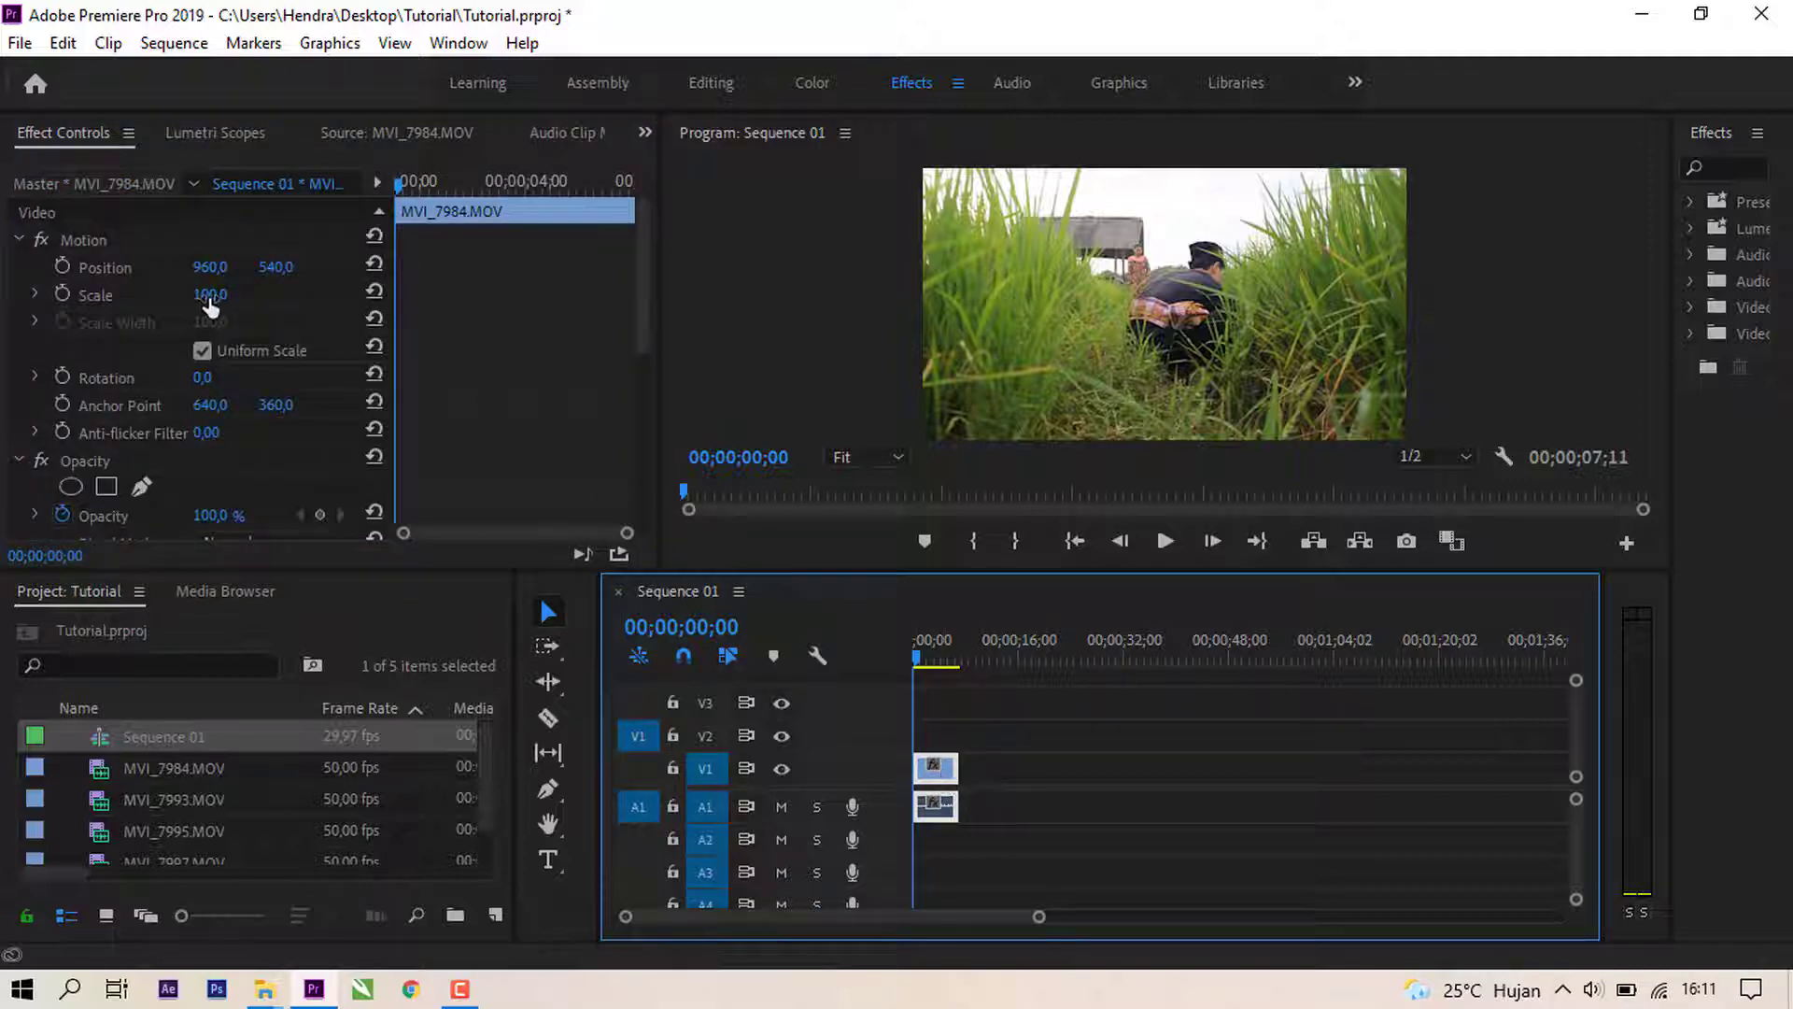
{"action": "left_click_drag", "start_coordinate": [210, 294], "coordinate": [259, 294]}
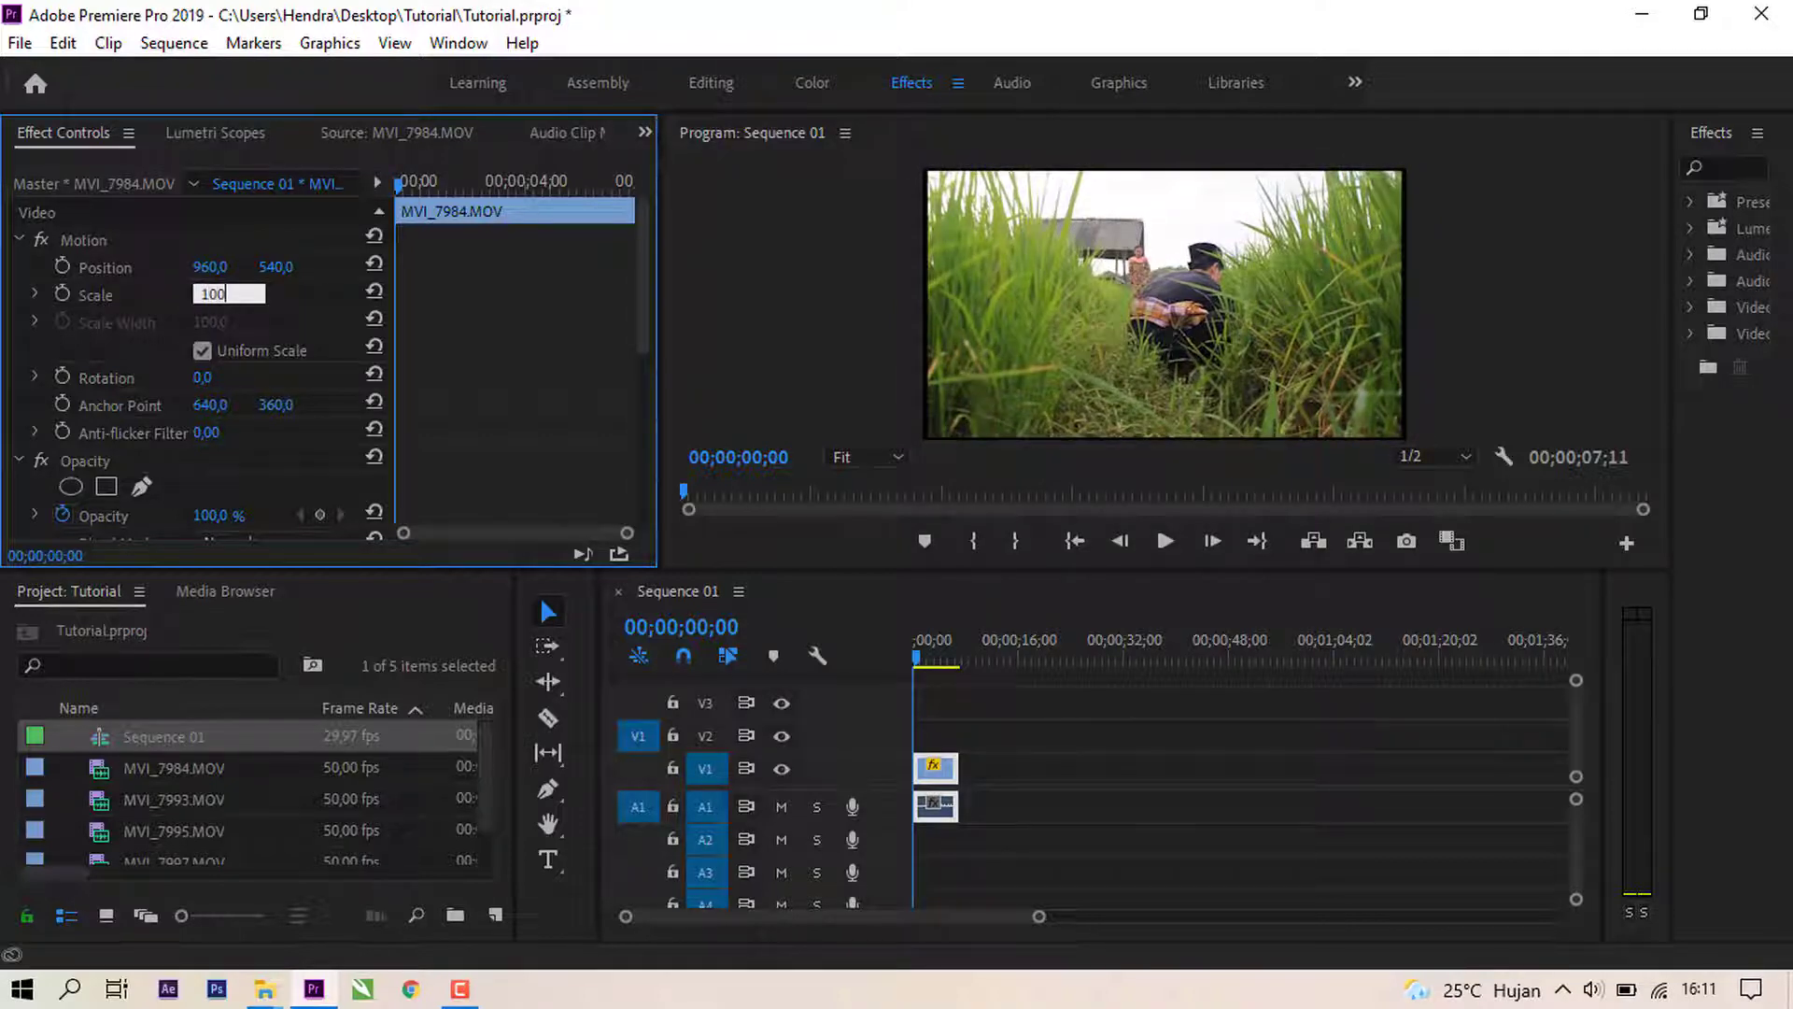
{"action": "key", "text": "Return"}
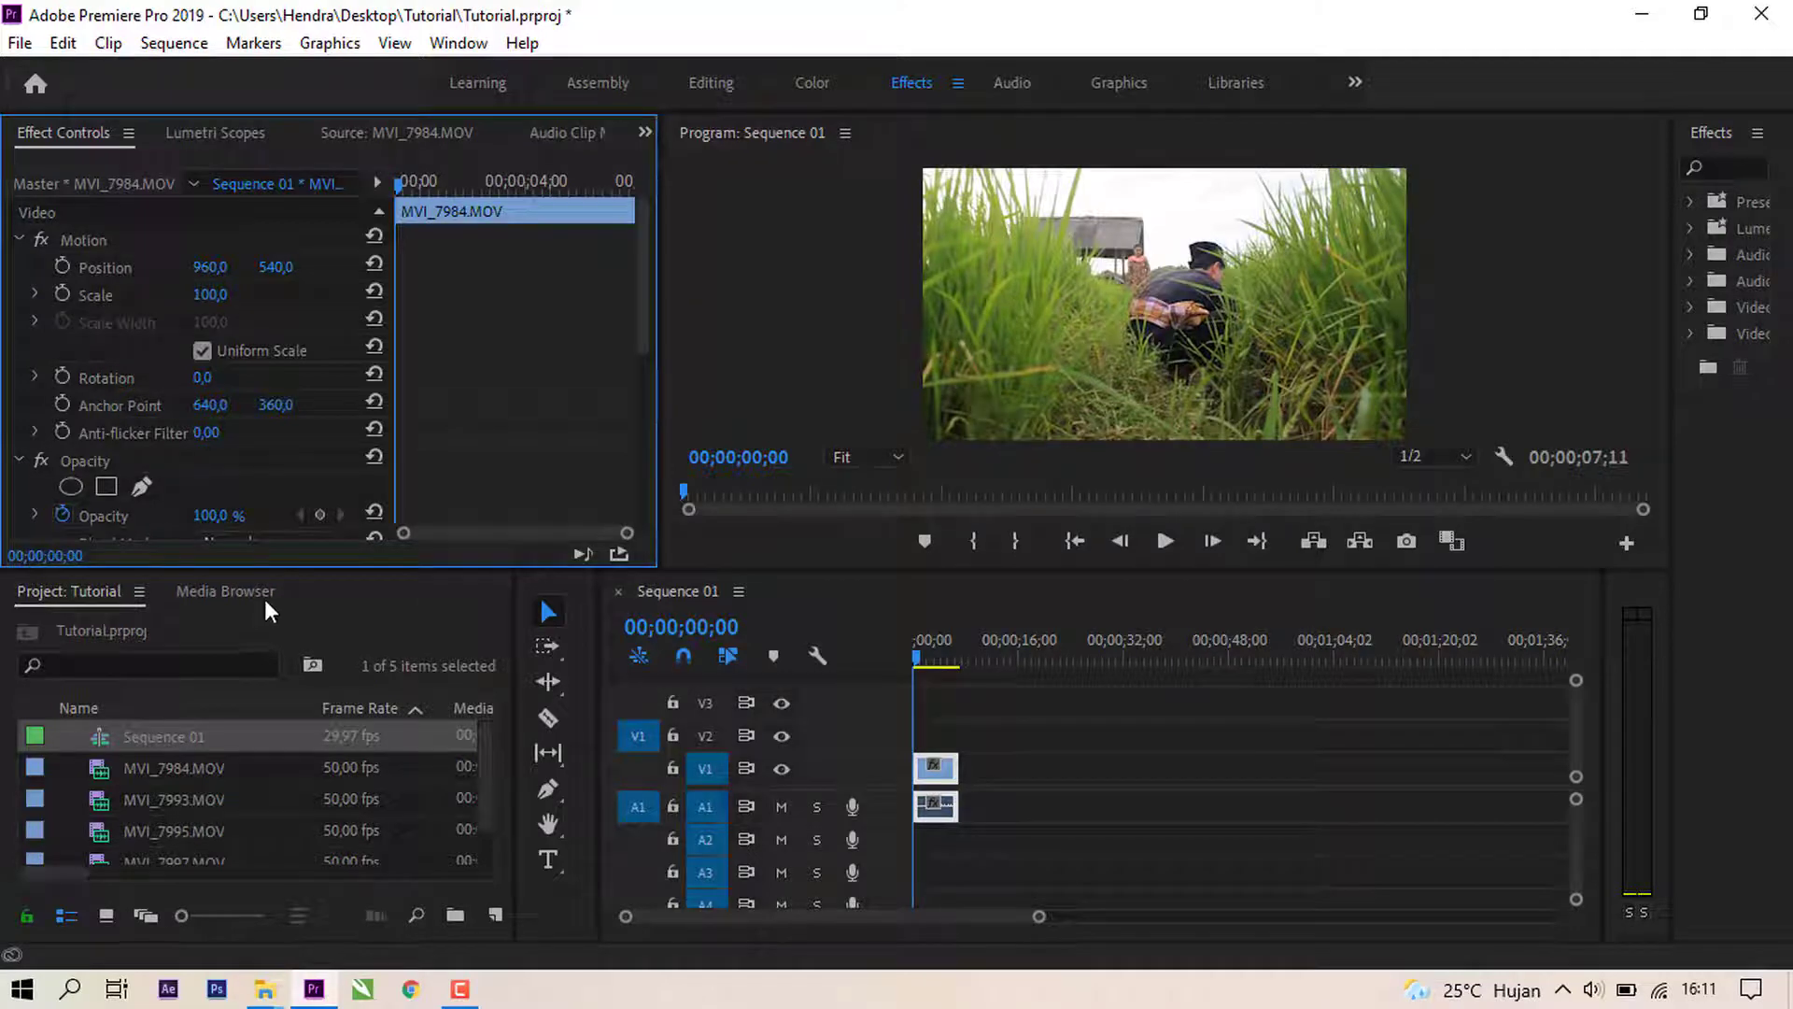
{"action": "key", "text": "space"}
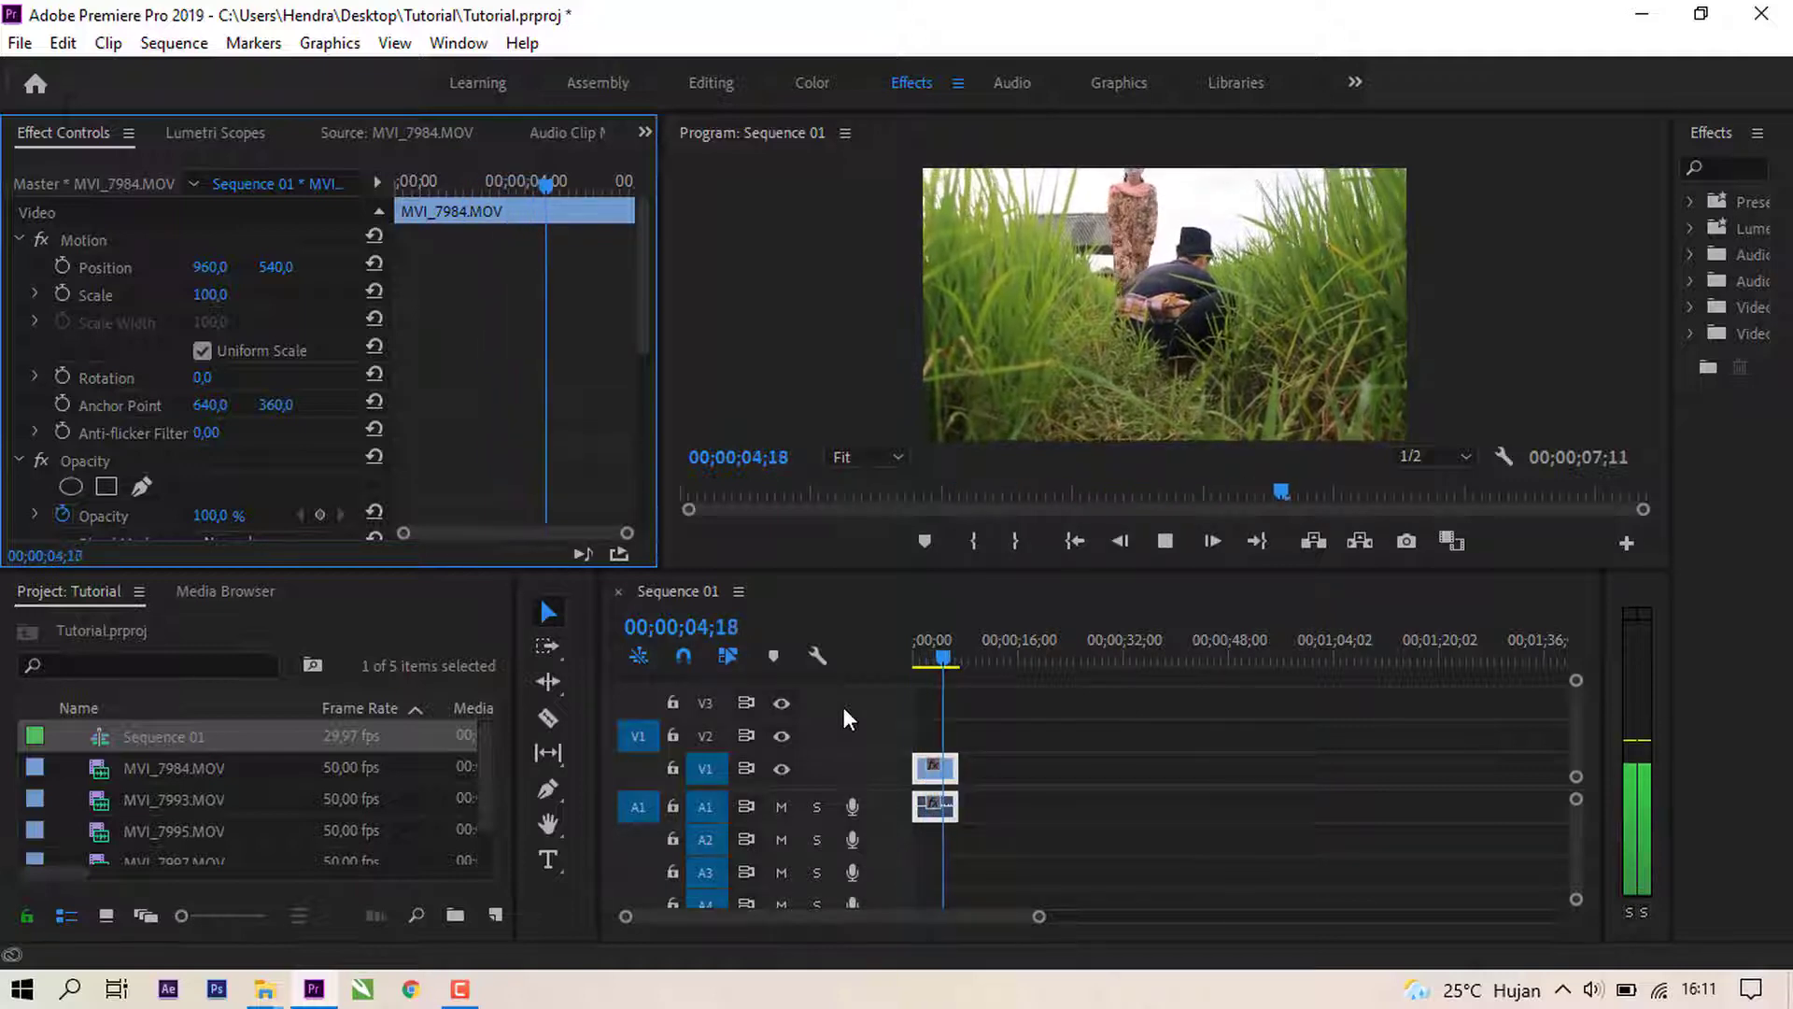
{"action": "key", "text": "space"}
Step: Open MVI_7993.MOV in the Source monitor and mark its In point at 00:00:01:42, just after the clapperboard
{"action": "left_click", "coordinate": [198, 770]}
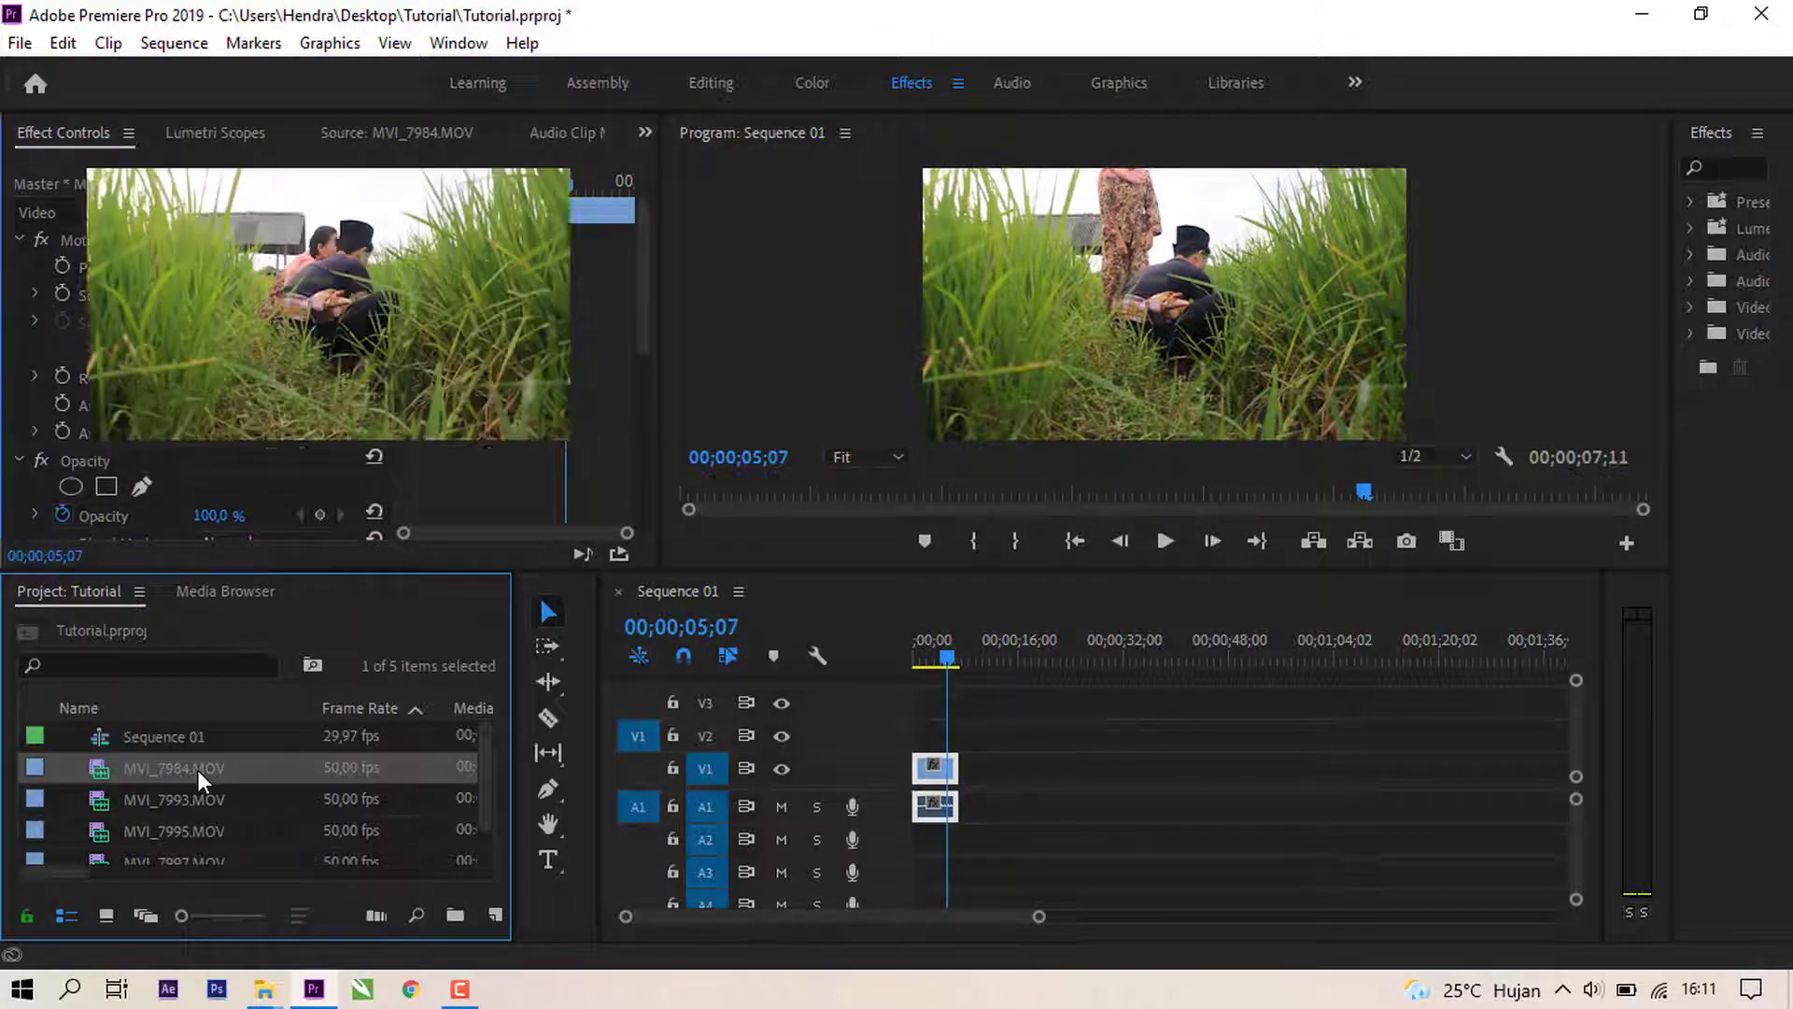
{"action": "double_click", "coordinate": [198, 769]}
{"action": "double_click", "coordinate": [204, 799]}
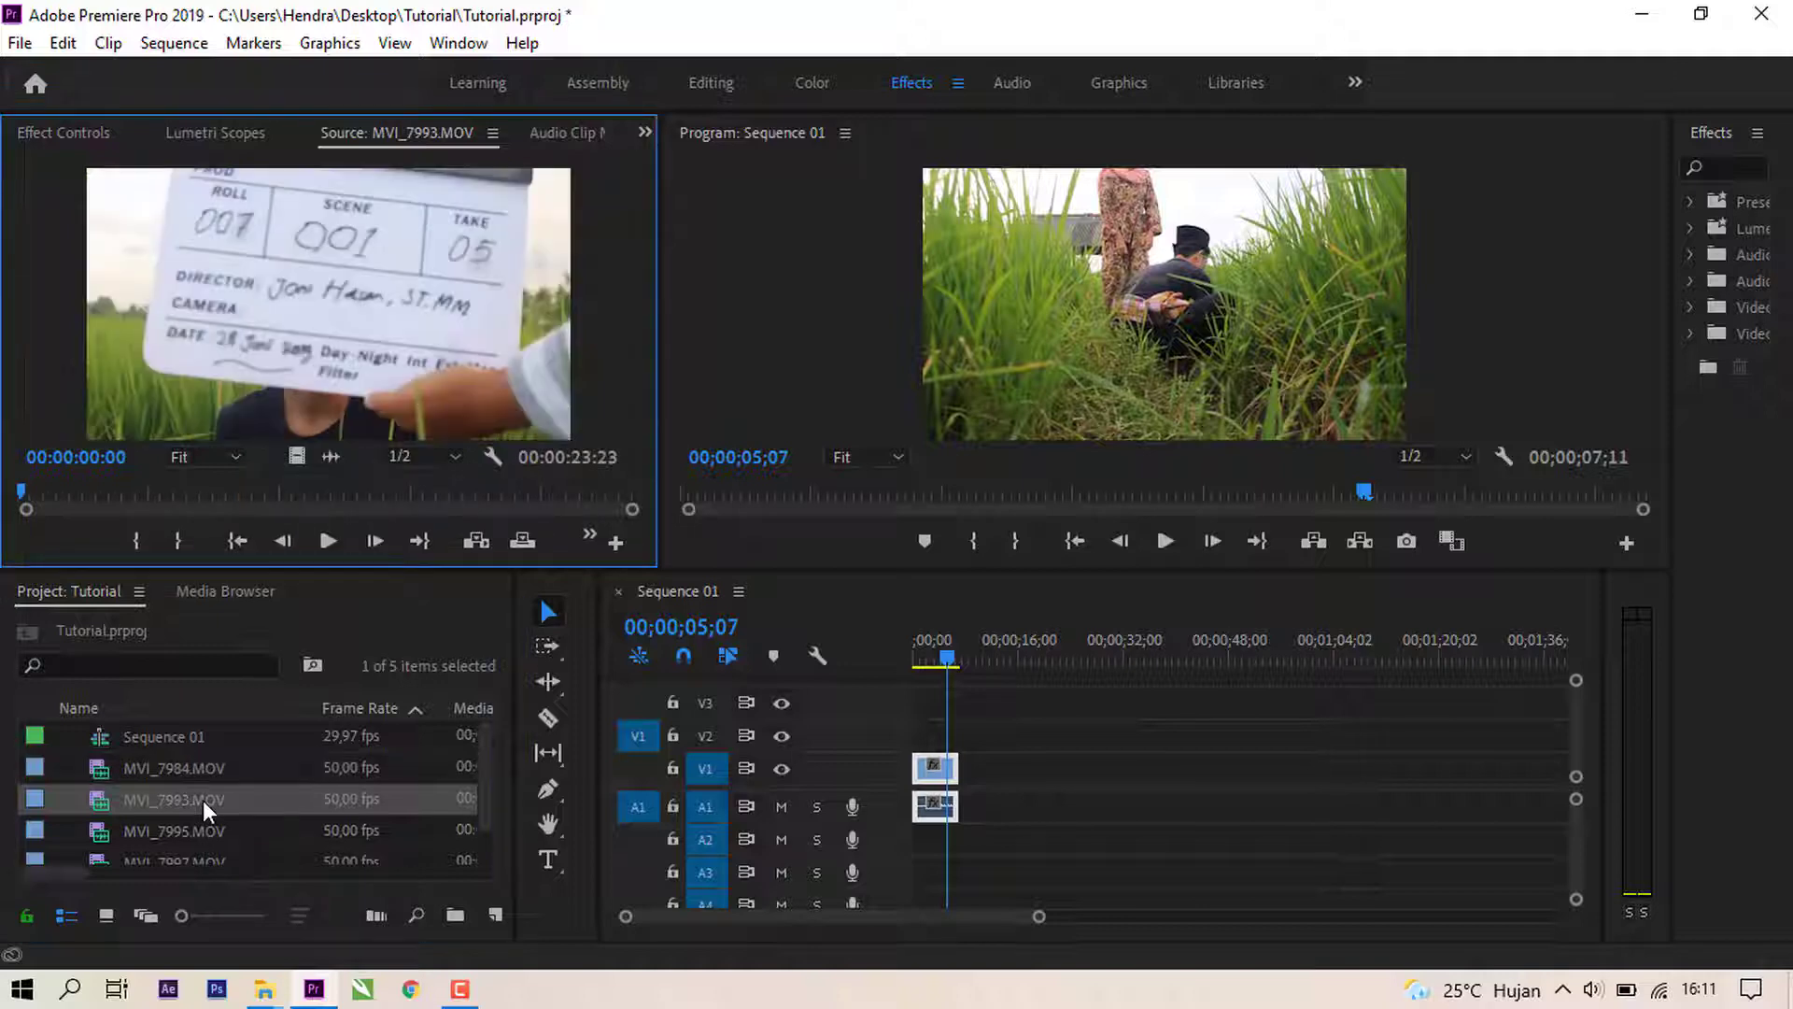
{"action": "key", "text": "space"}
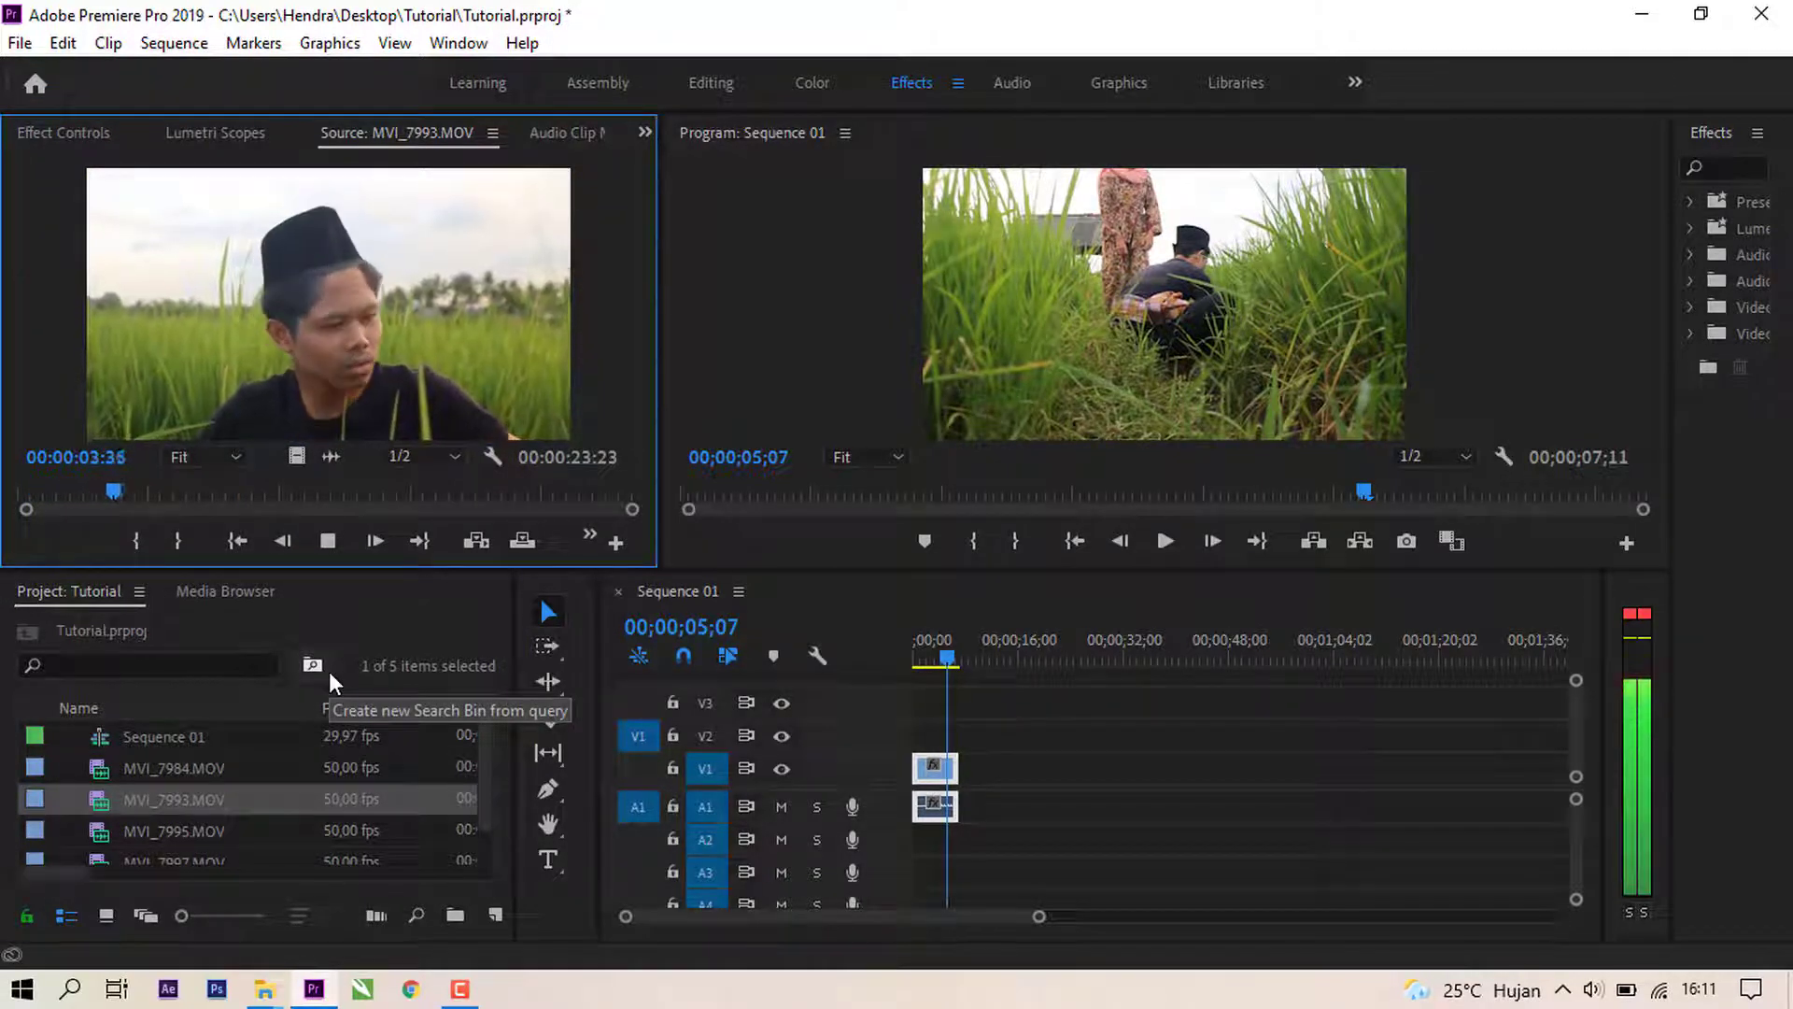
{"action": "left_click_drag", "start_coordinate": [115, 493], "coordinate": [3, 504]}
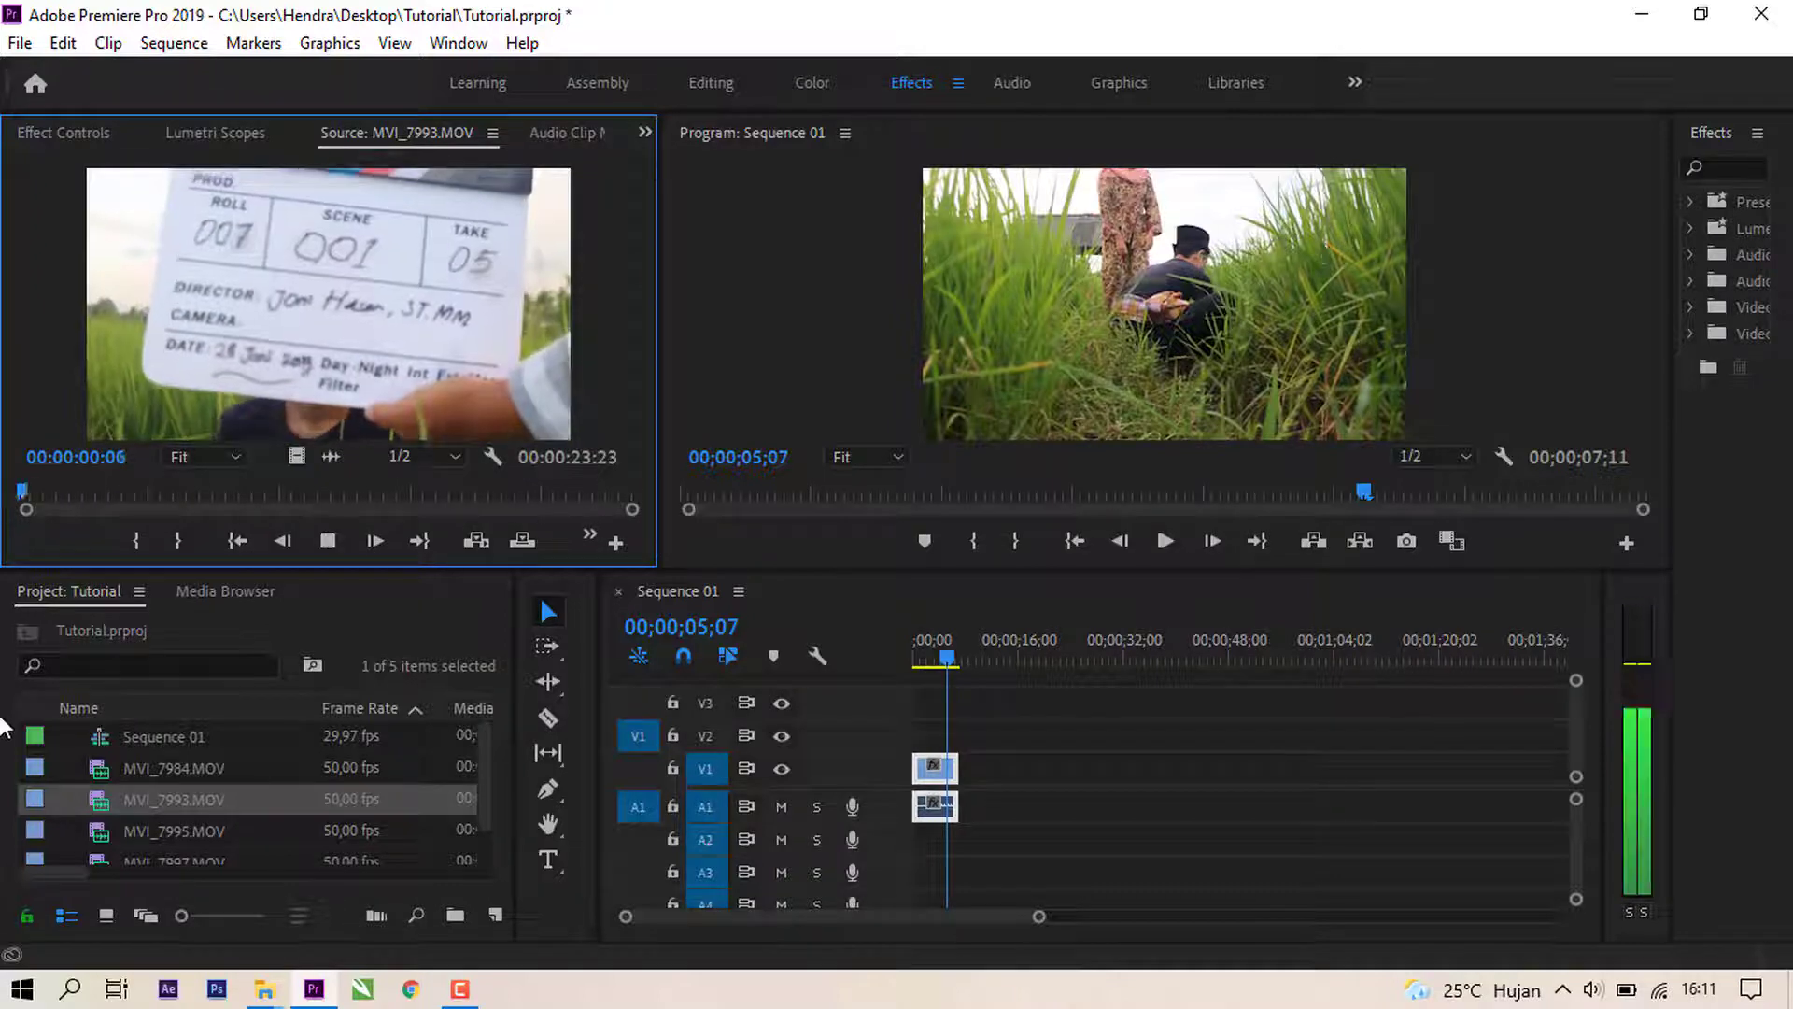
{"action": "key", "text": "space"}
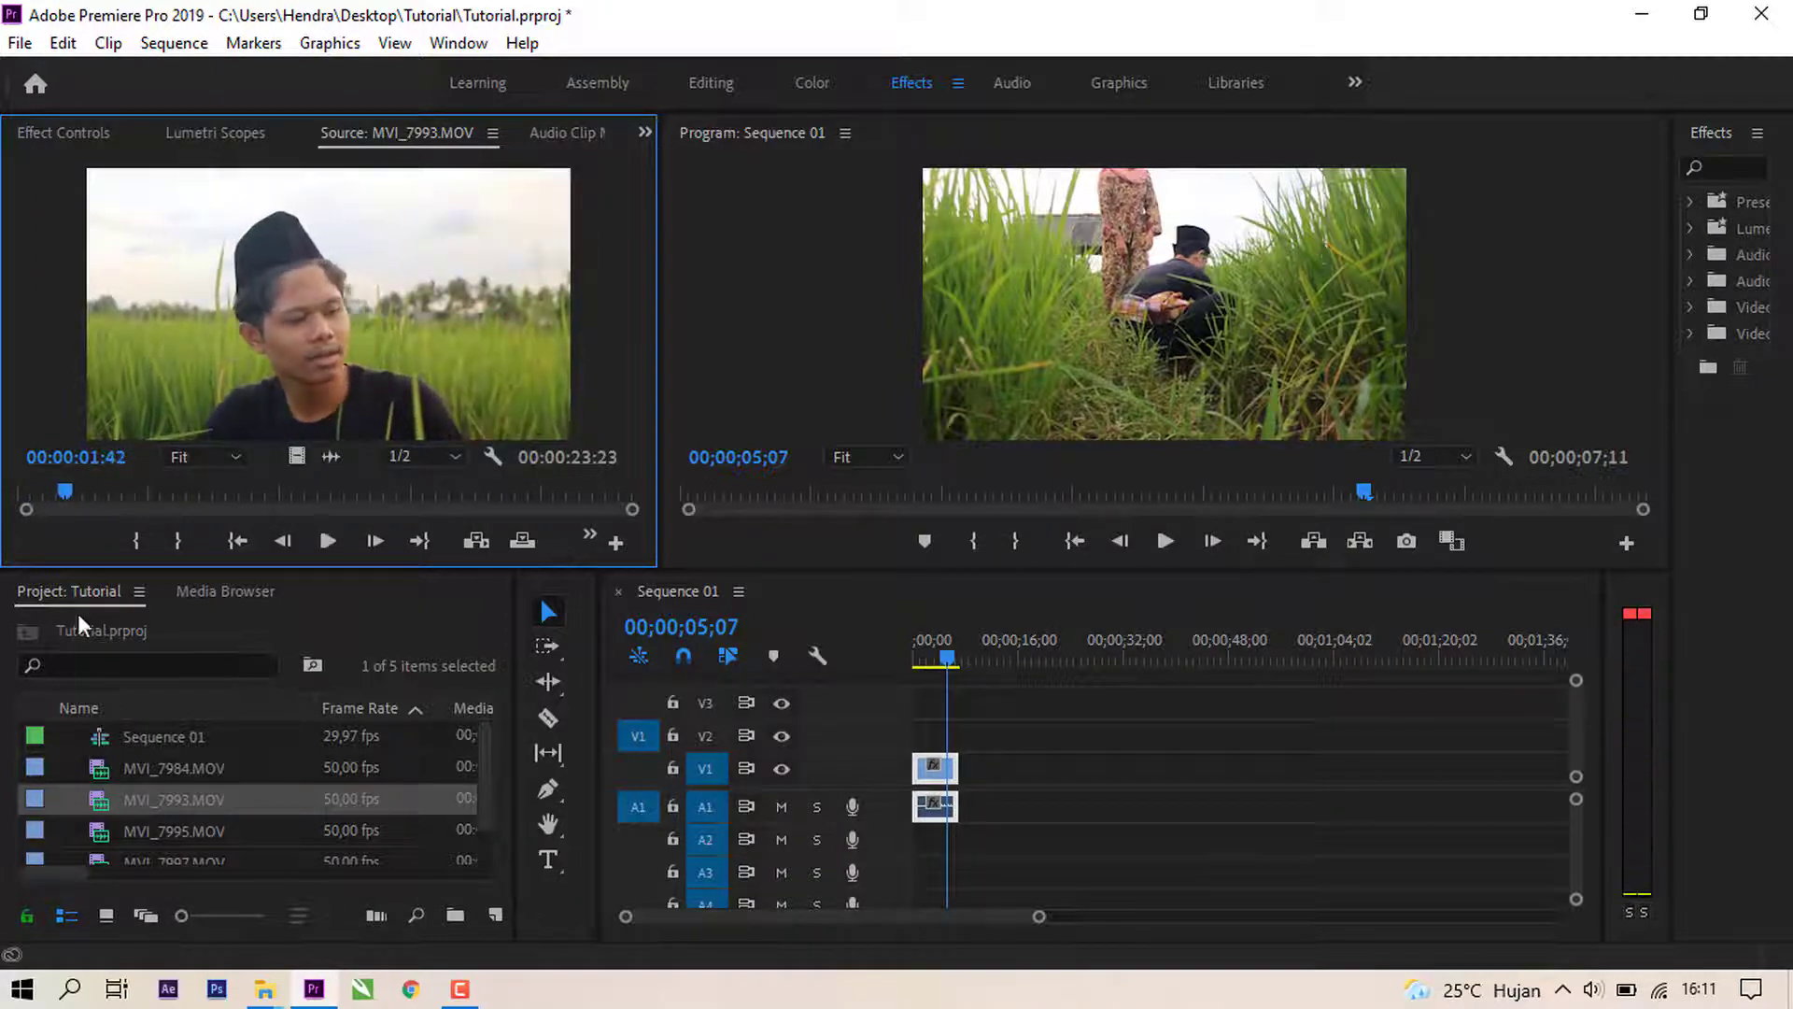
{"action": "left_click", "coordinate": [143, 536]}
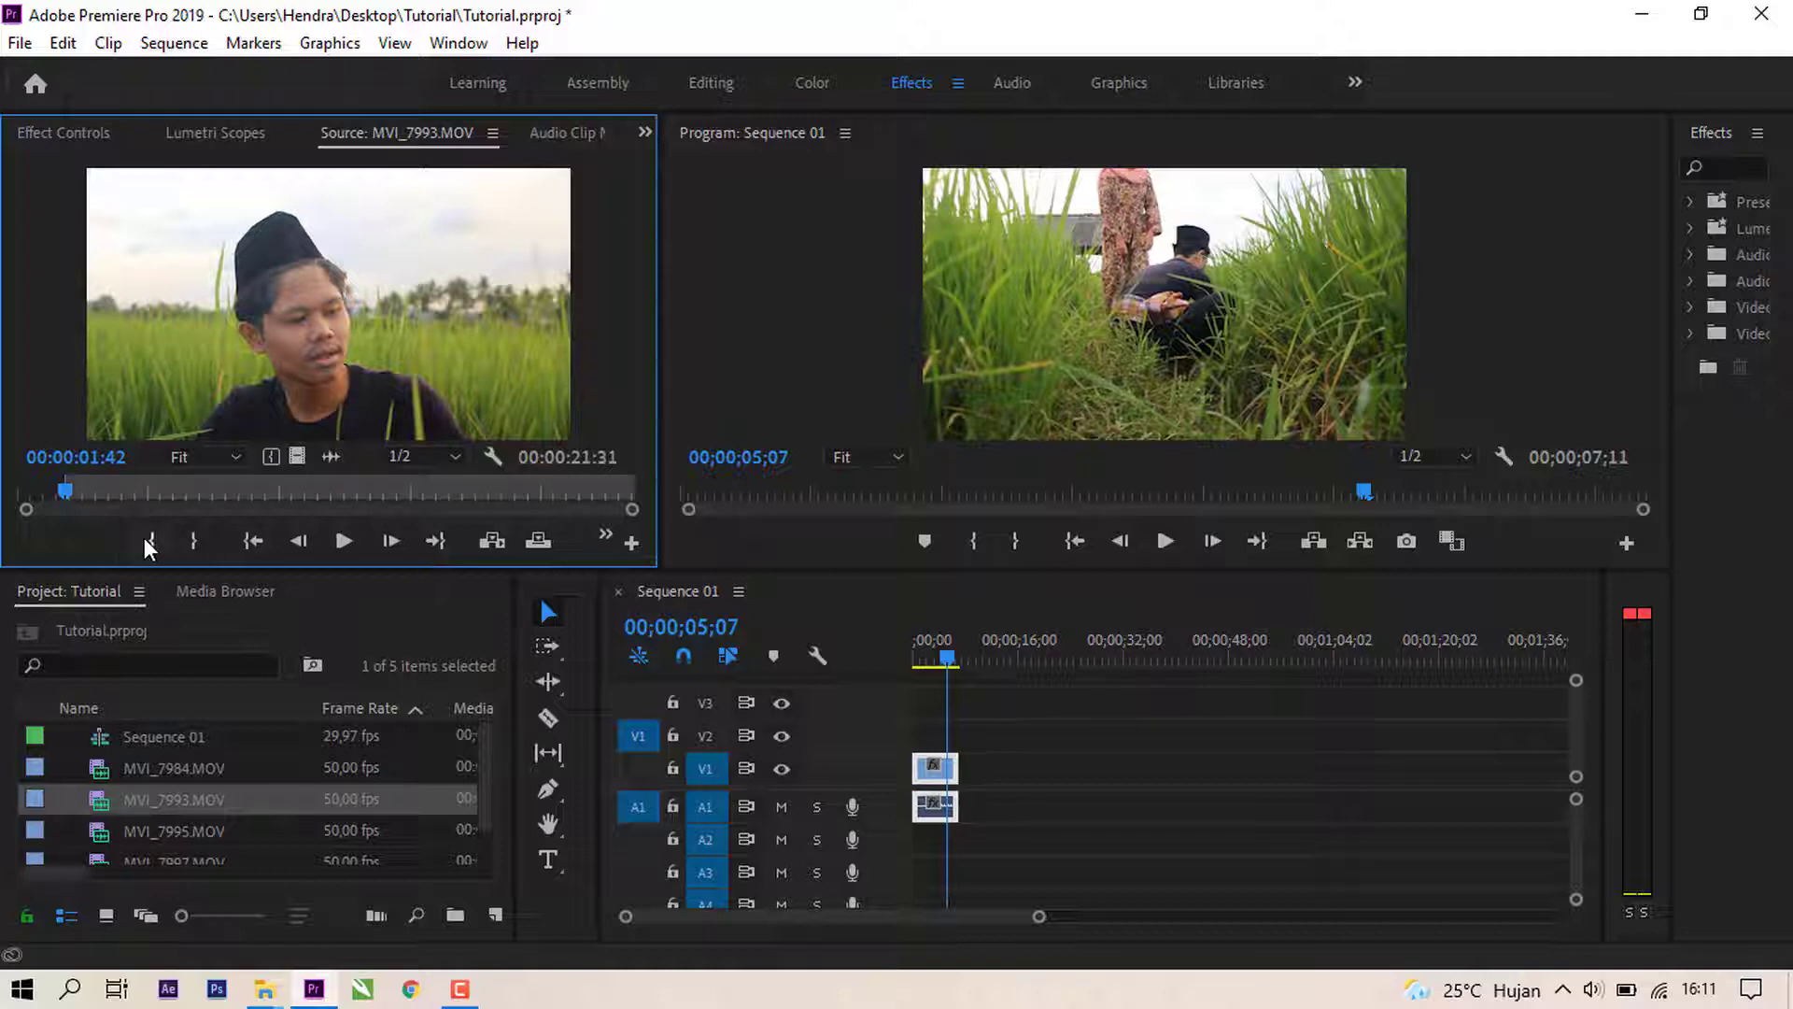
Step: Mark the Out point of MVI_7993.MOV at 00:00:20:25 and place the section directly after the first clip on V1 and A1
{"action": "key", "text": "space"}
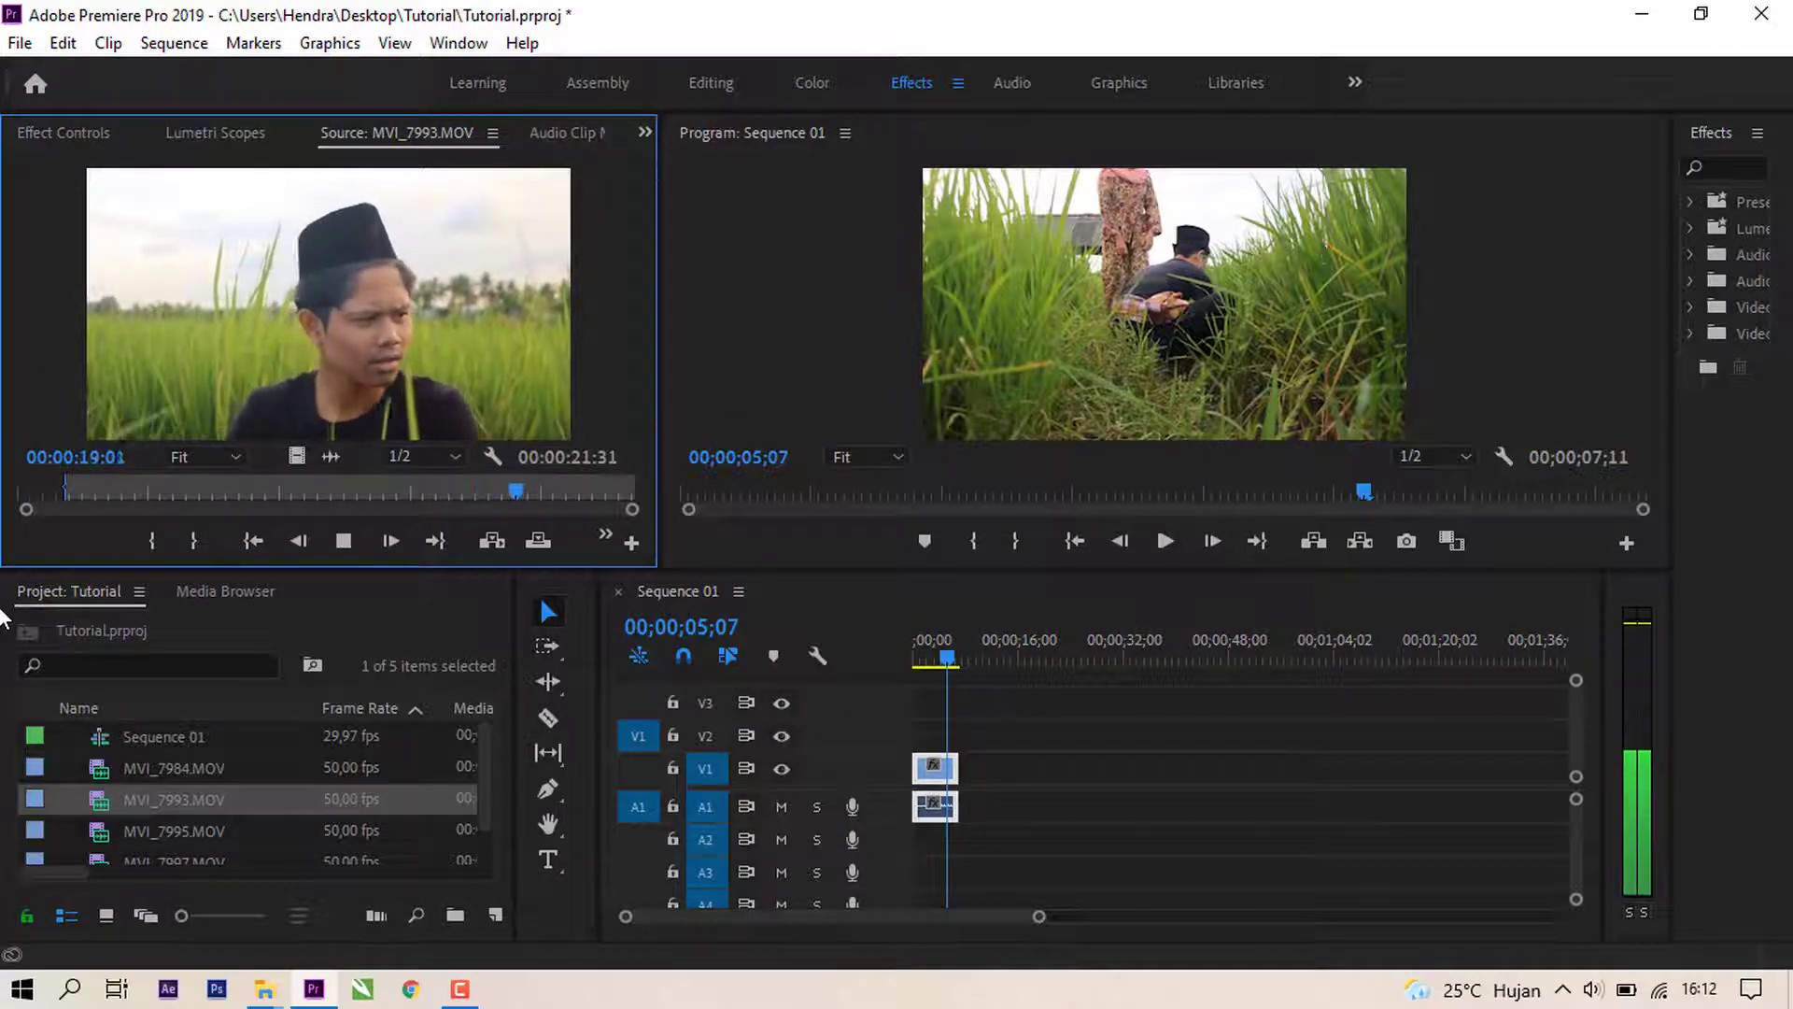
{"action": "key", "text": "space"}
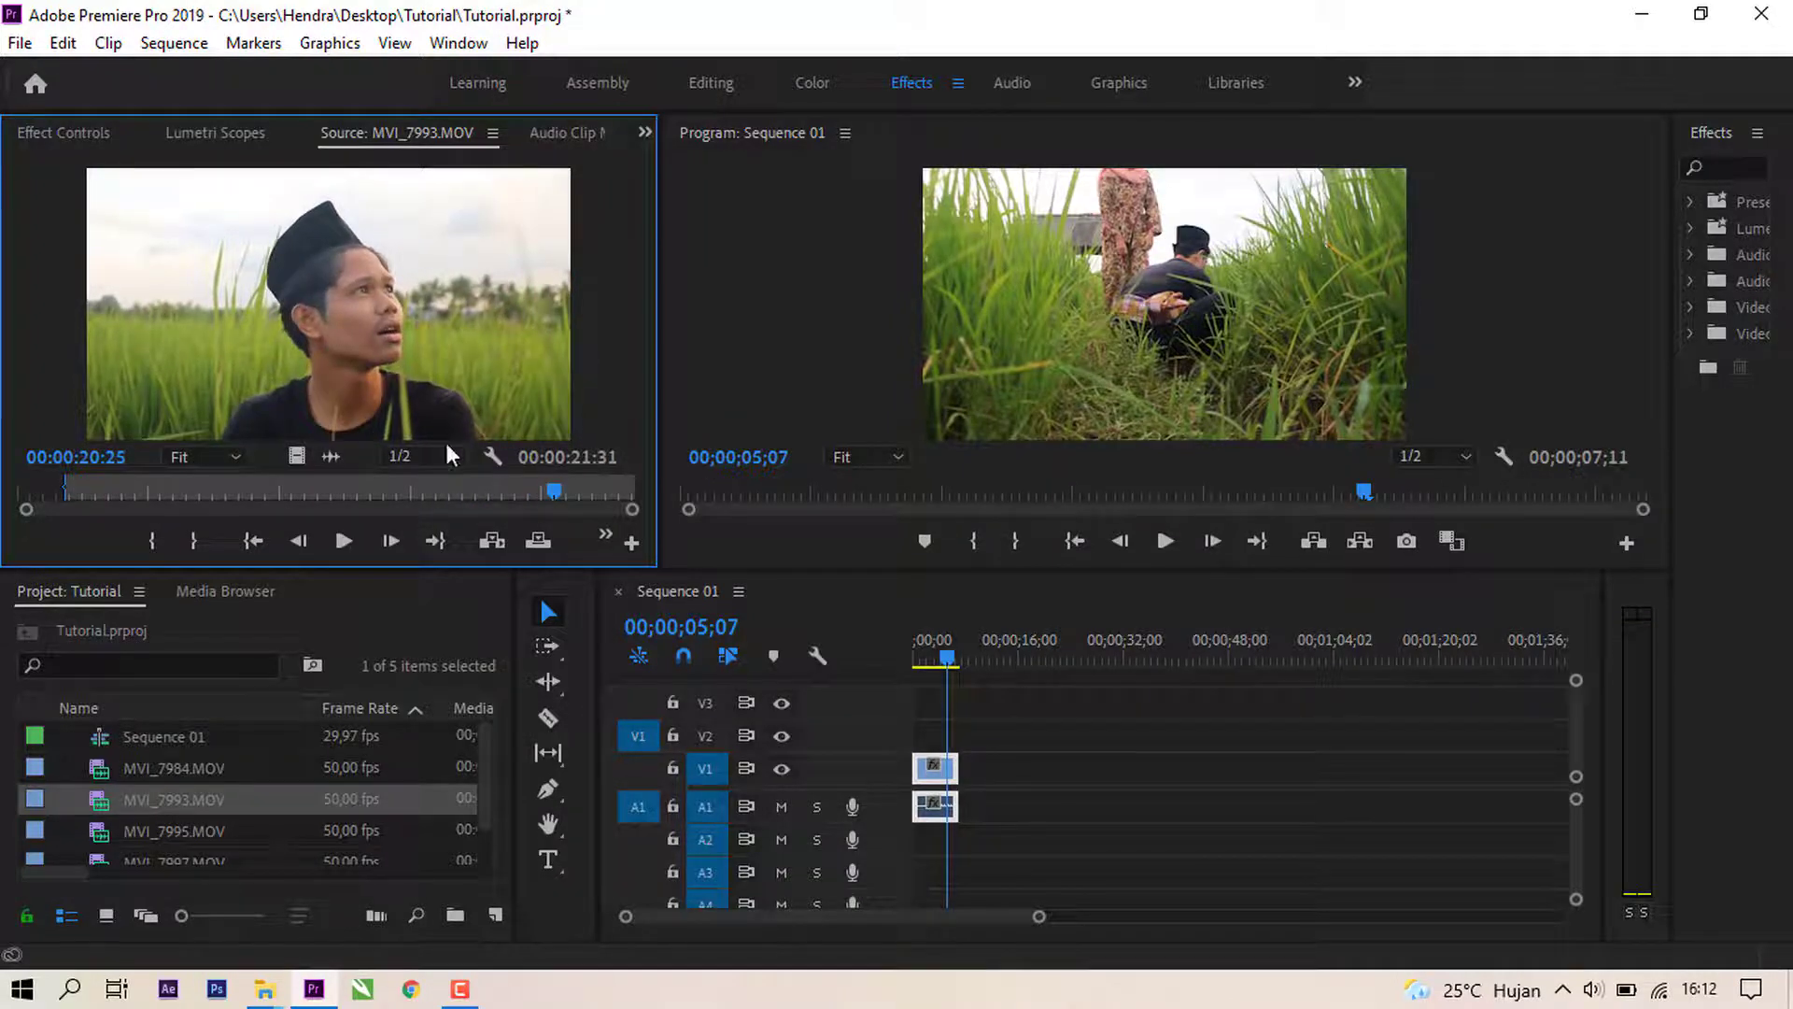
{"action": "left_click", "coordinate": [193, 541]}
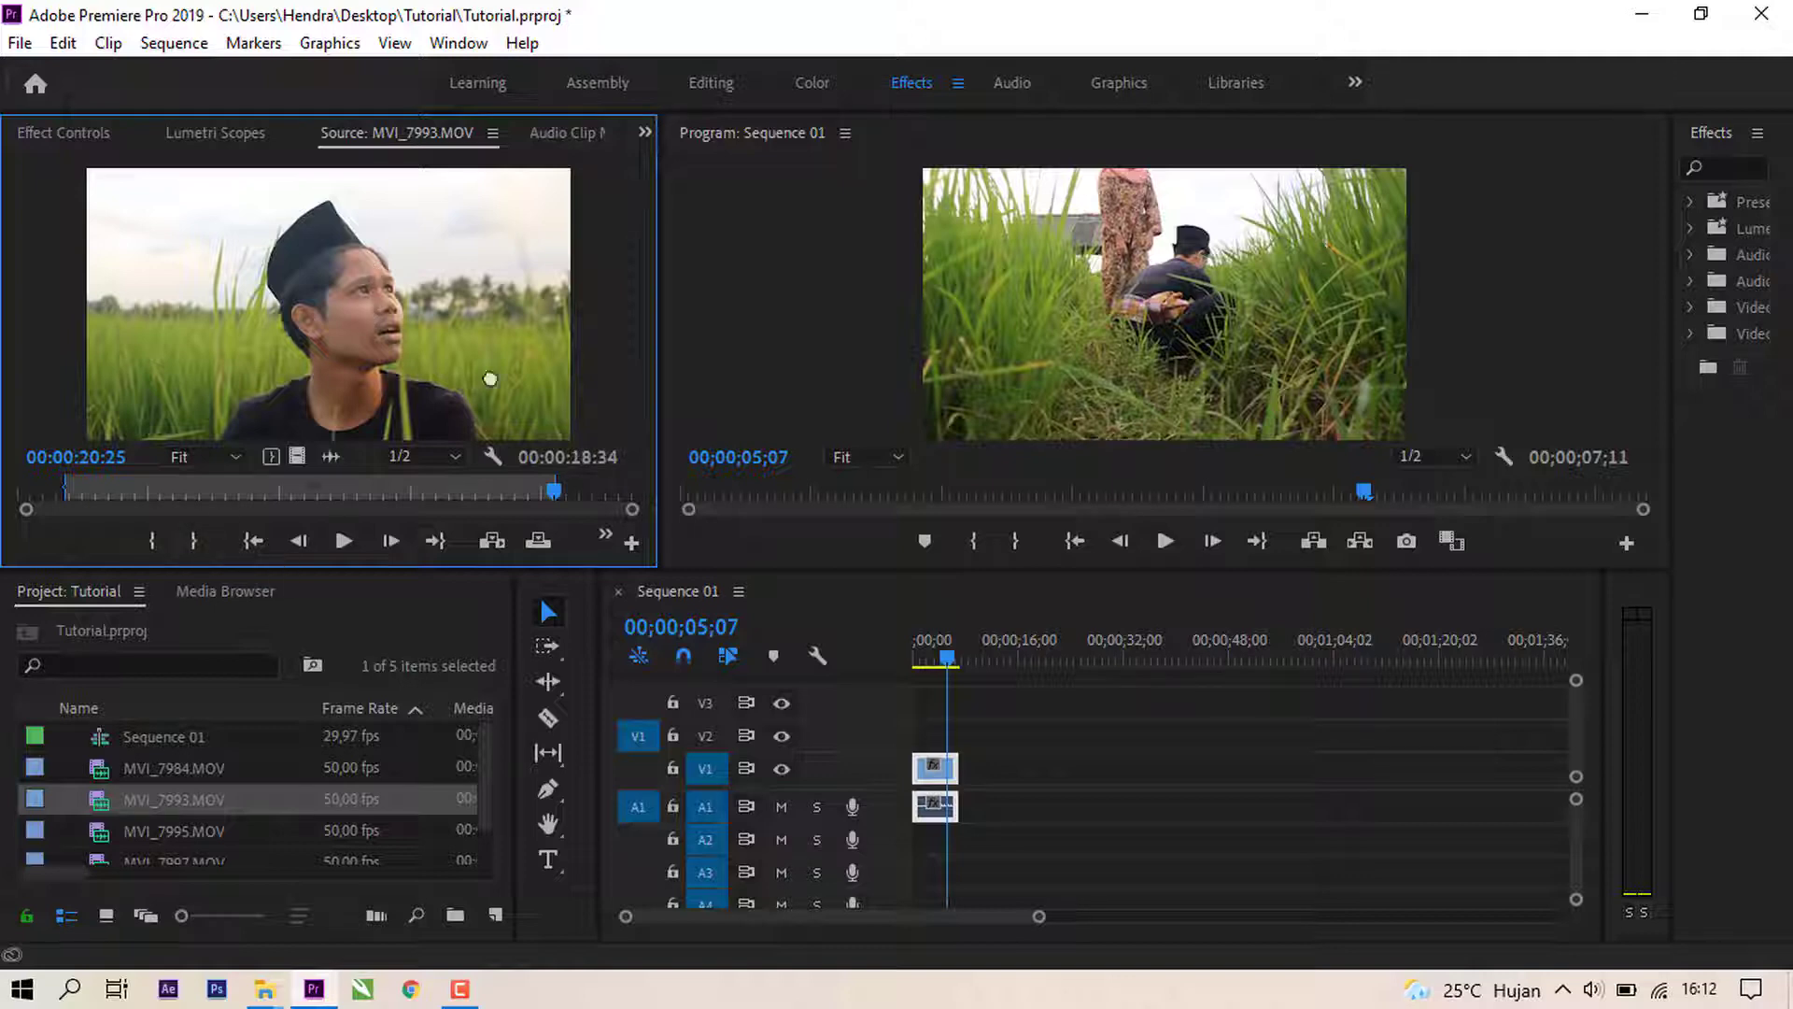
{"action": "left_click_drag", "start_coordinate": [754, 566], "coordinate": [972, 800]}
{"action": "key", "text": "space"}
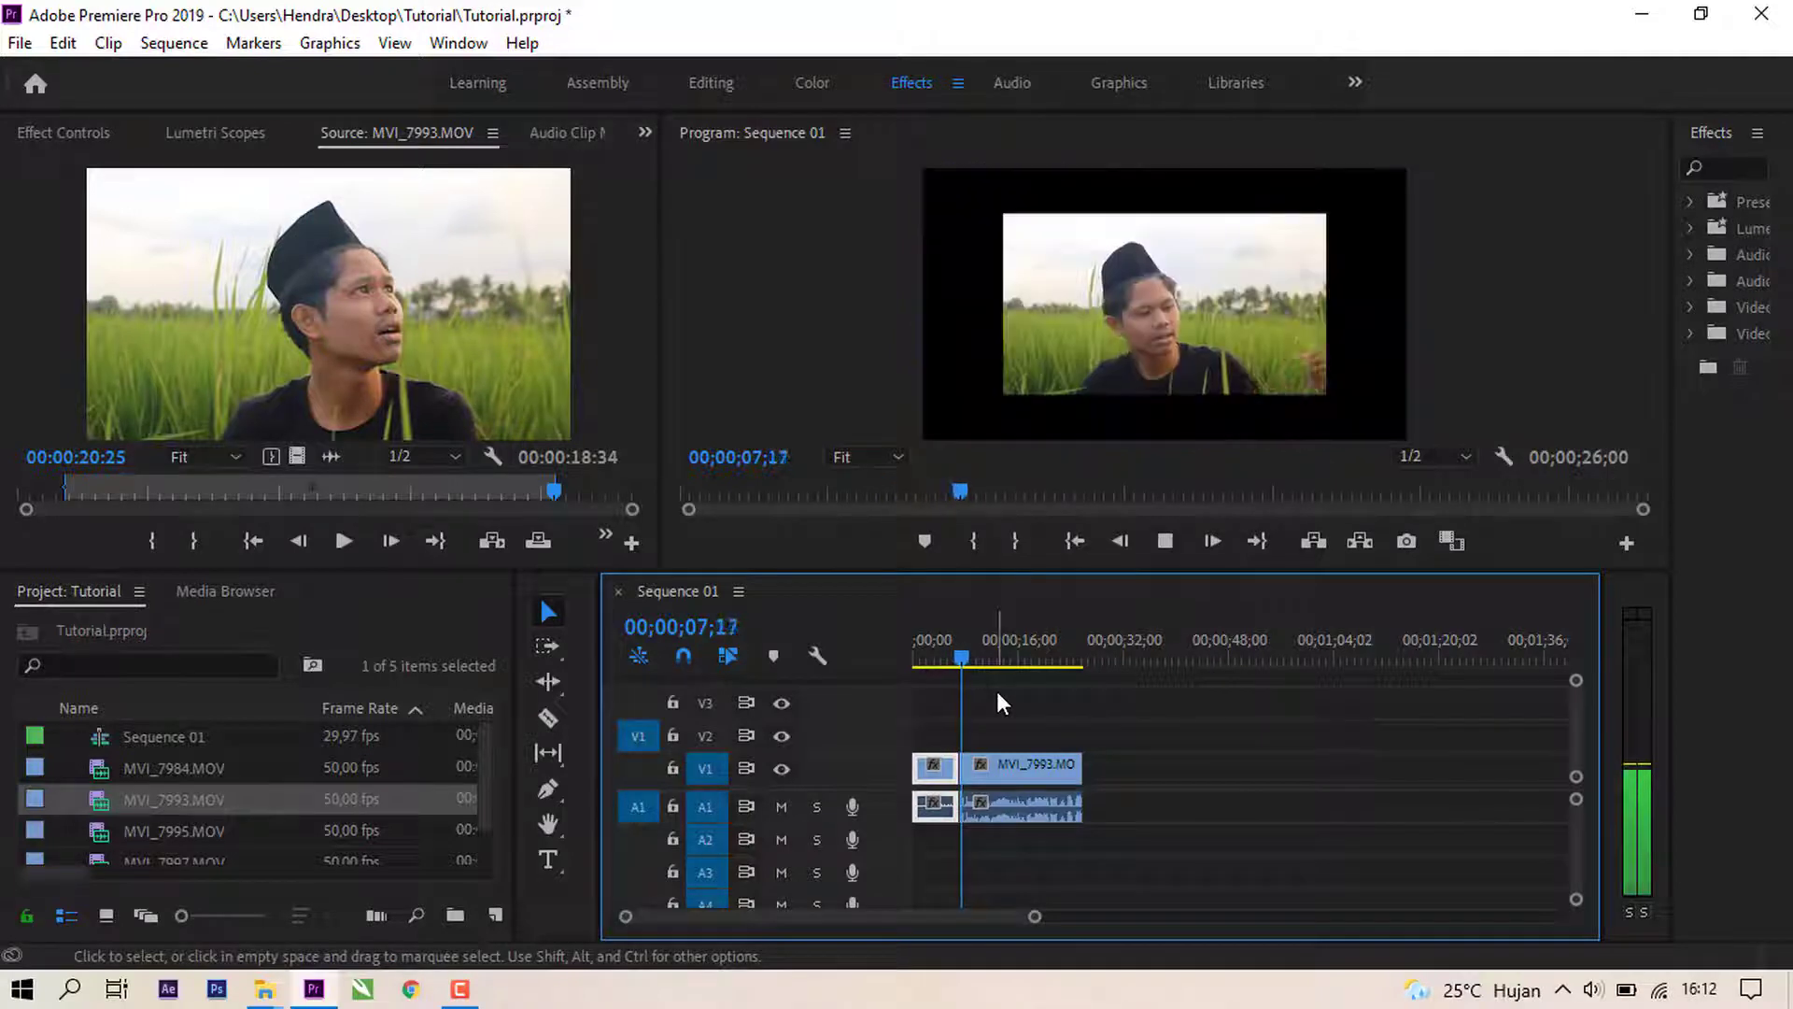
Step: Apply Scale to Frame Size to the MVI_7993.MOV clip in the sequence and preview it
{"action": "right_click", "coordinate": [1038, 766]}
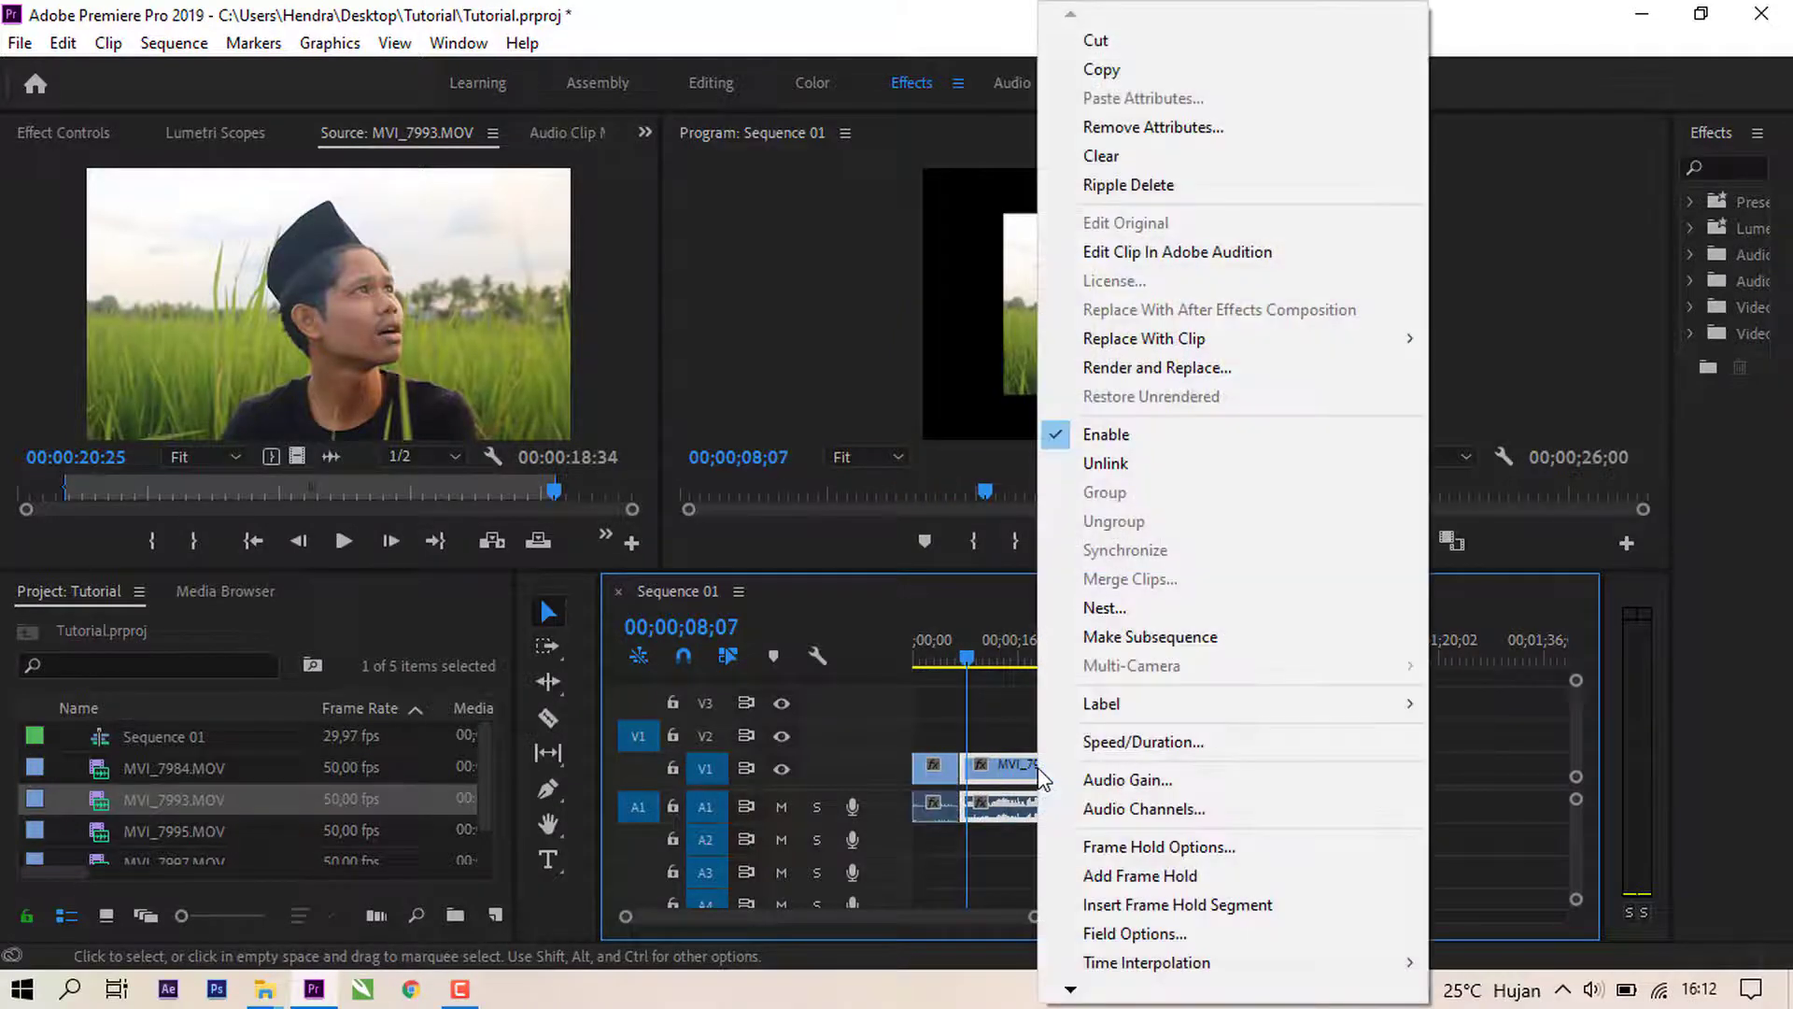
{"action": "mouse_move", "coordinate": [1070, 992]}
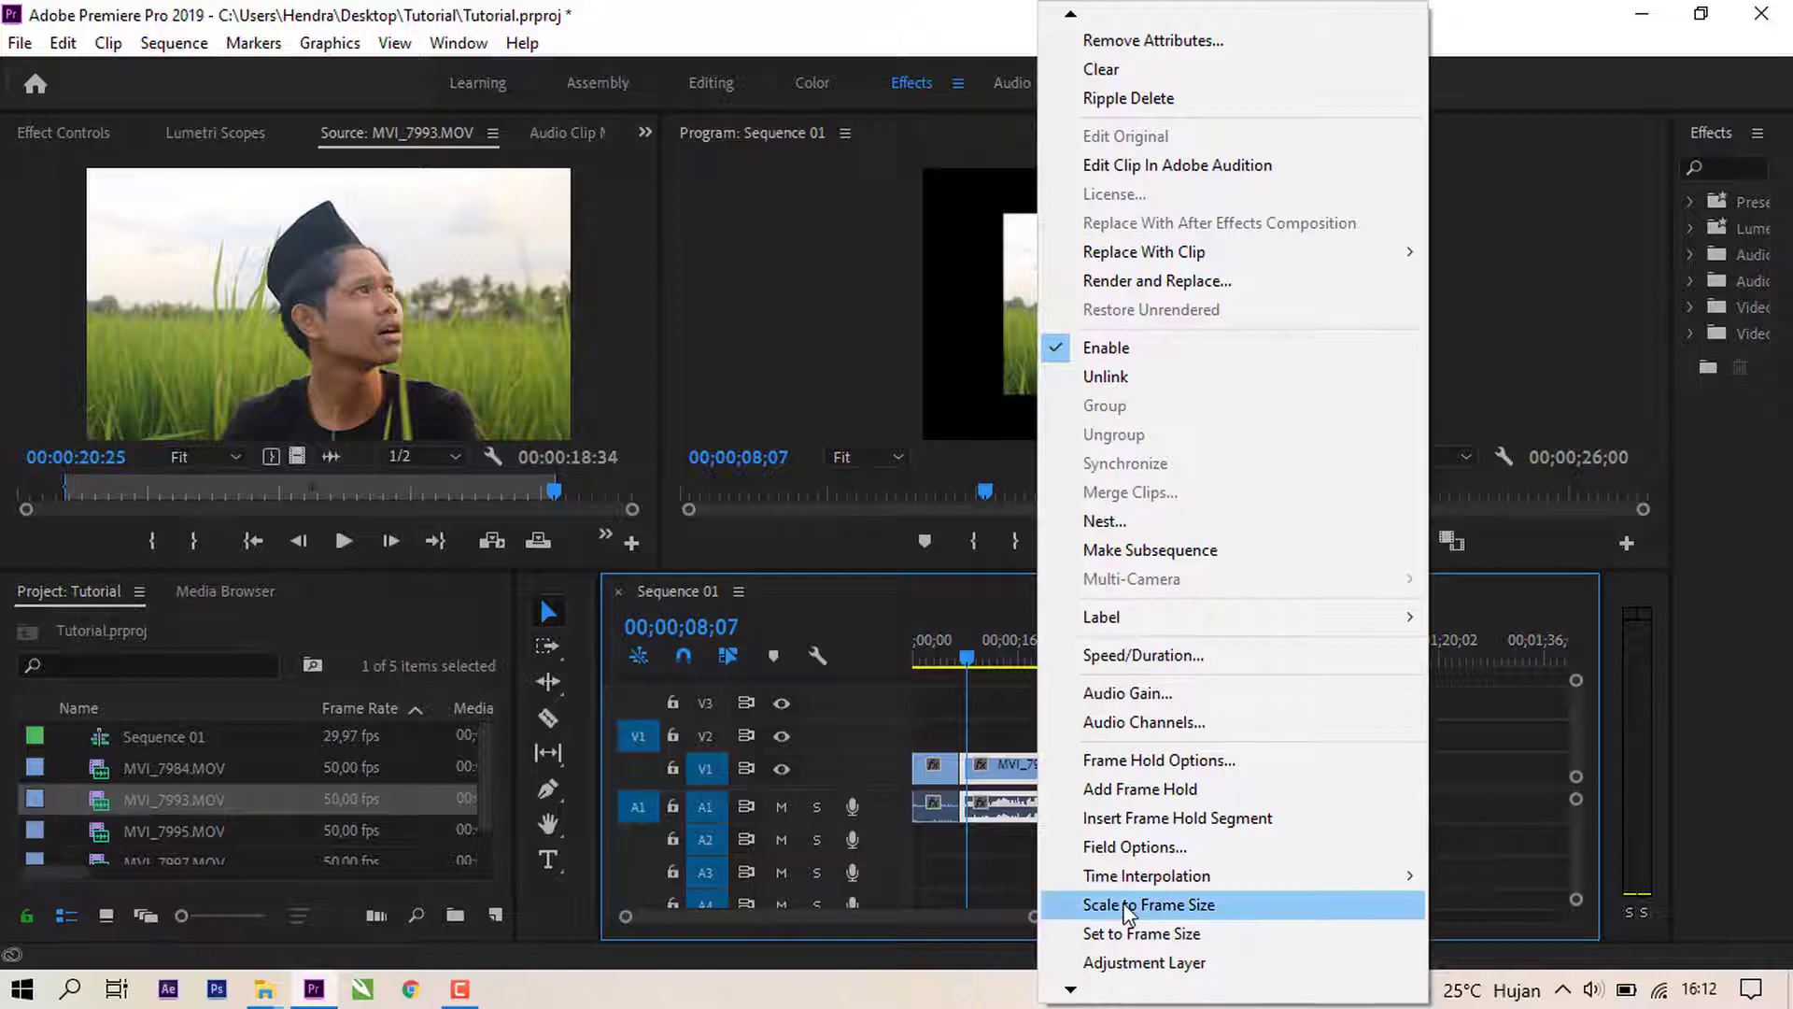
{"action": "left_click", "coordinate": [1130, 906]}
{"action": "key", "text": "space"}
{"action": "key", "text": "space"}
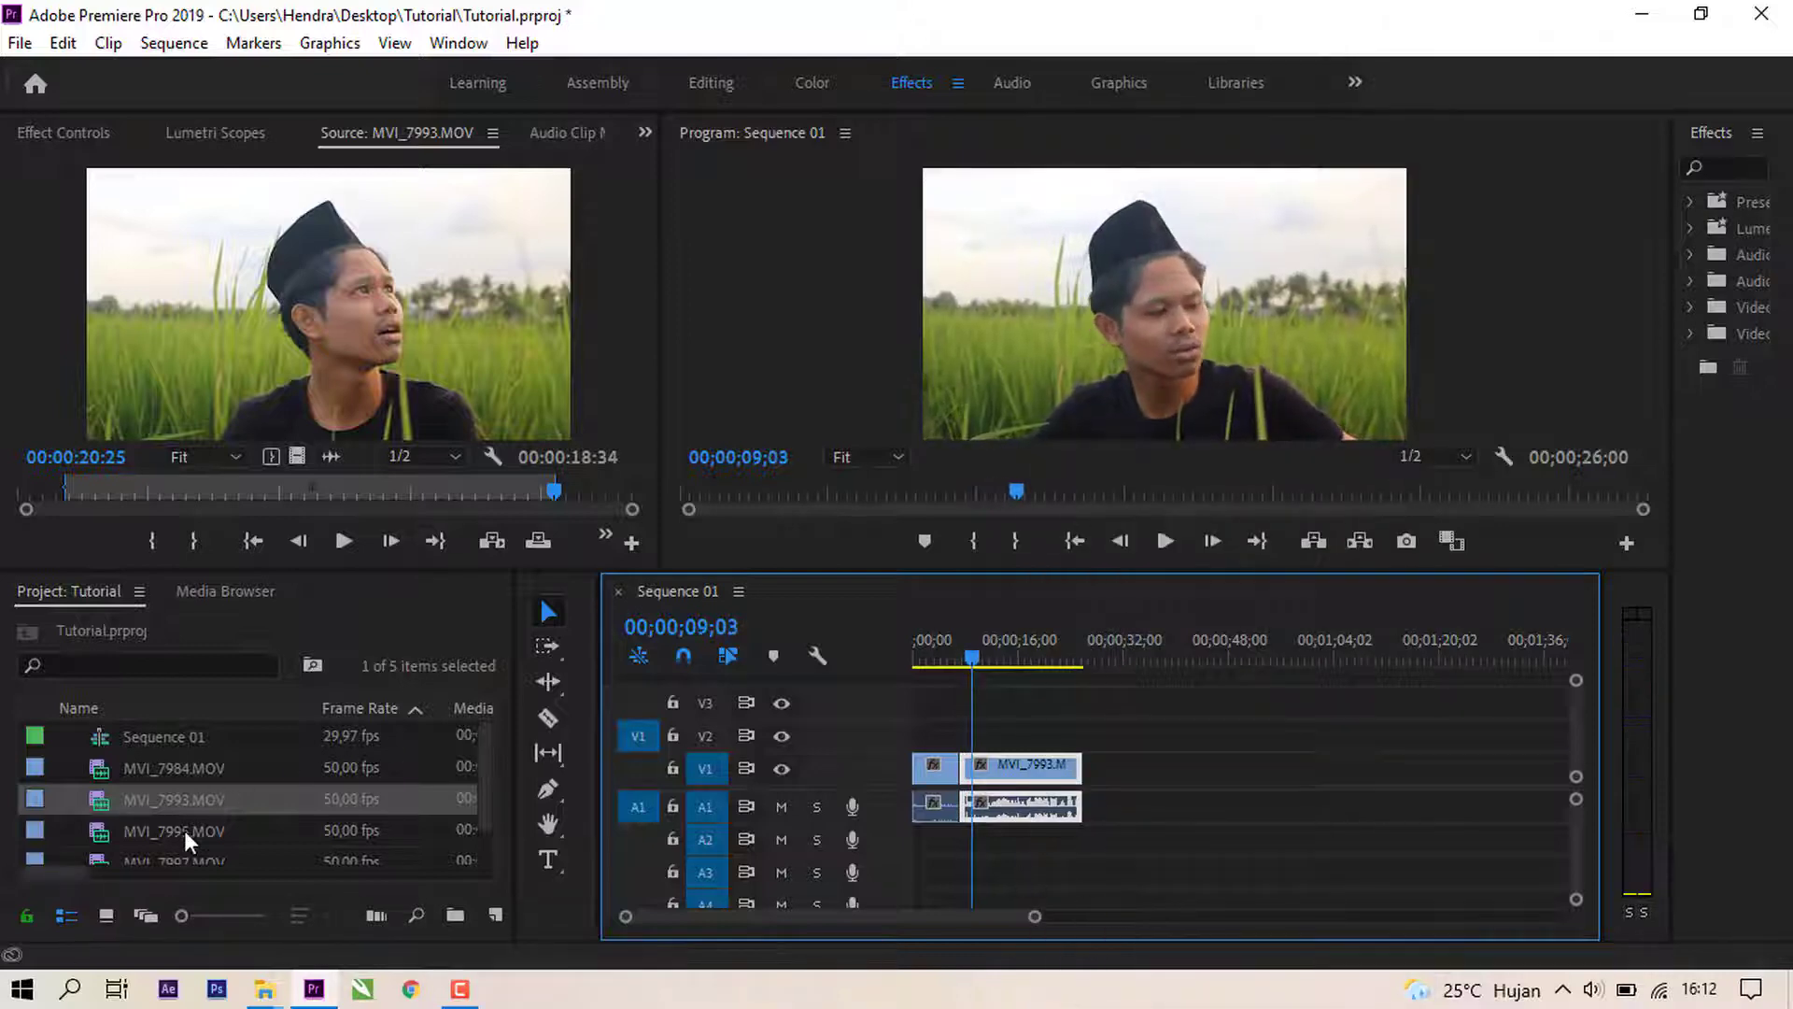
Step: Open MVI_7995.MOV in the Source monitor, mark its In point at 00:00:04:47 and play on from there
{"action": "left_click", "coordinate": [183, 832]}
{"action": "double_click", "coordinate": [183, 831]}
{"action": "key", "text": "space"}
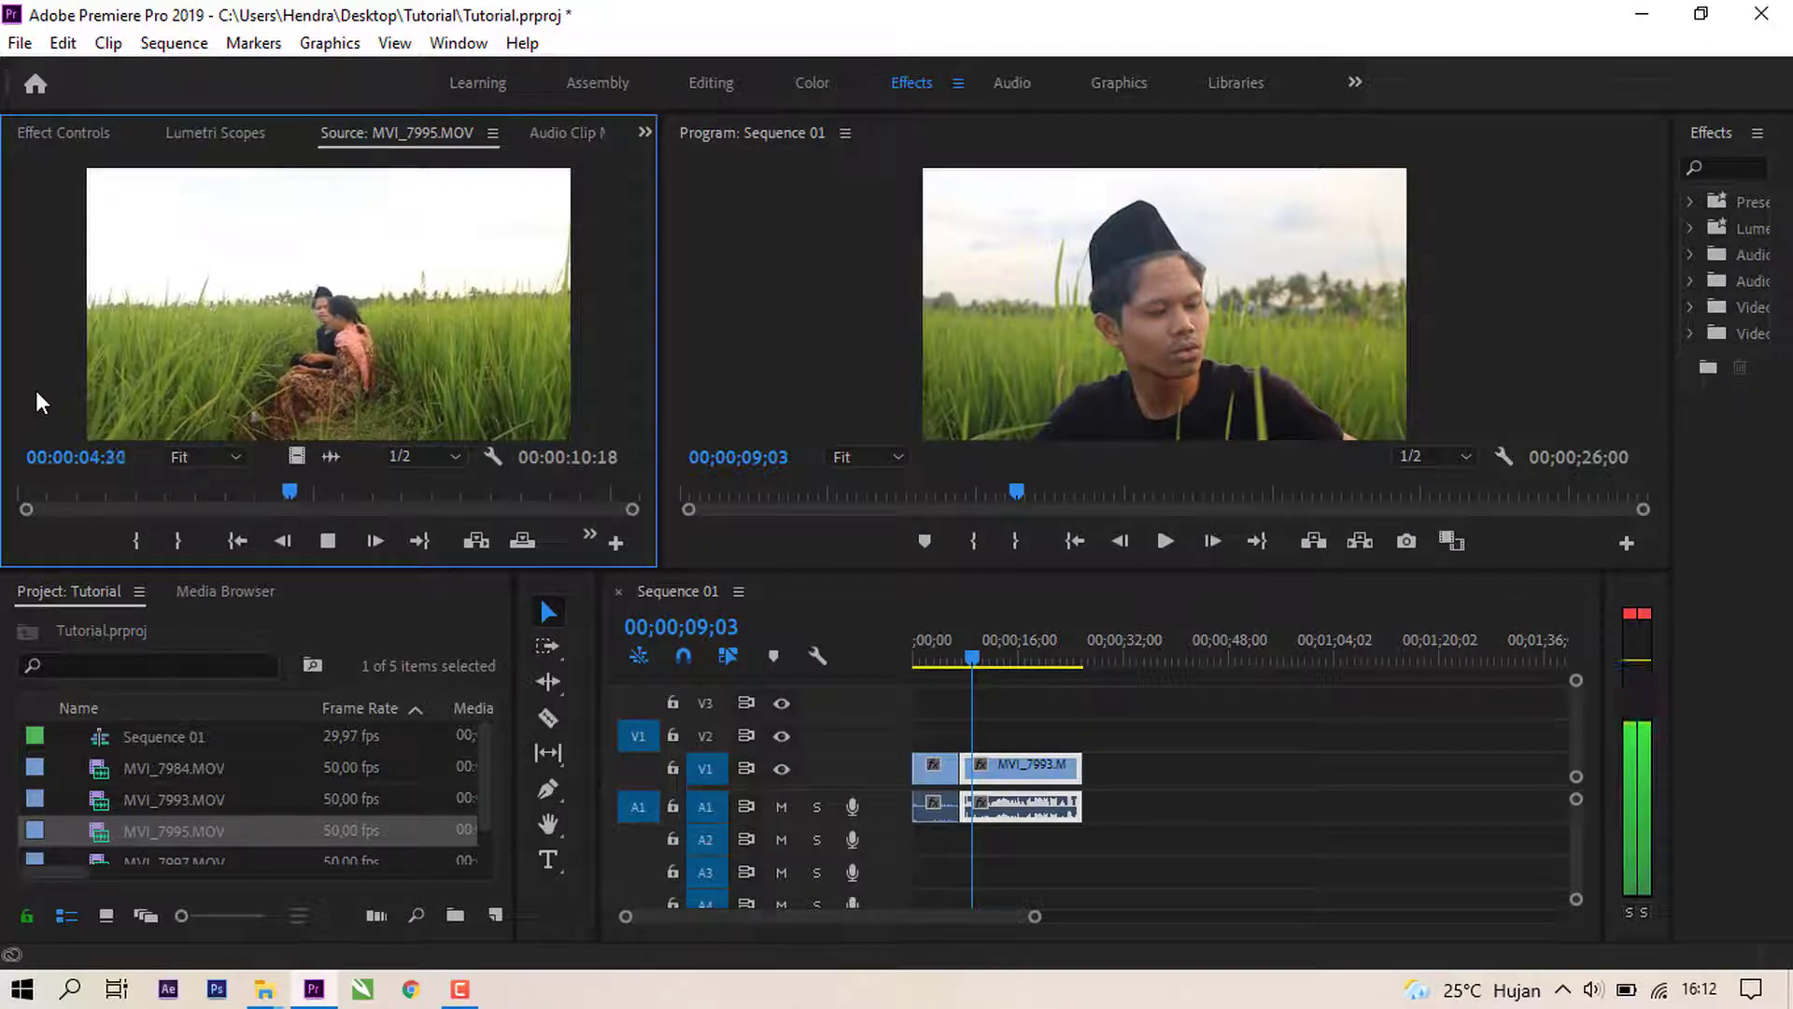
{"action": "key", "text": "space"}
{"action": "left_click_drag", "start_coordinate": [319, 495], "coordinate": [311, 495]}
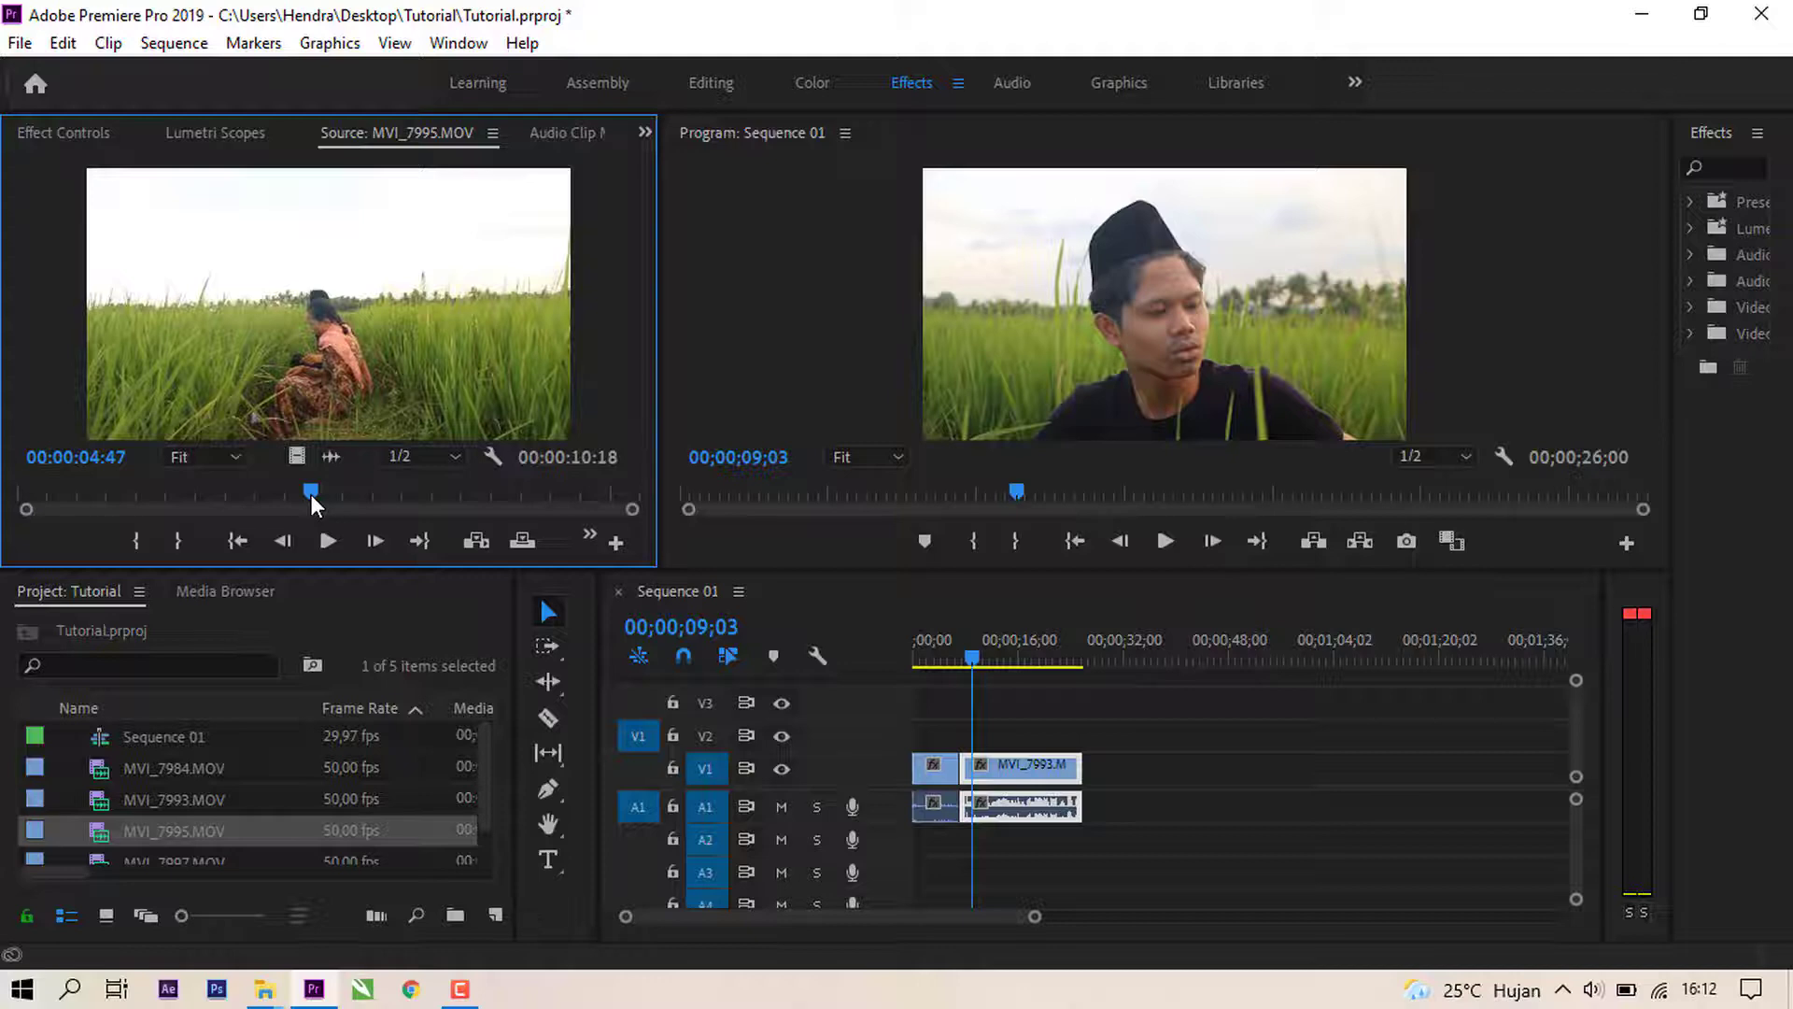
{"action": "left_click", "coordinate": [138, 540]}
{"action": "key", "text": "space"}
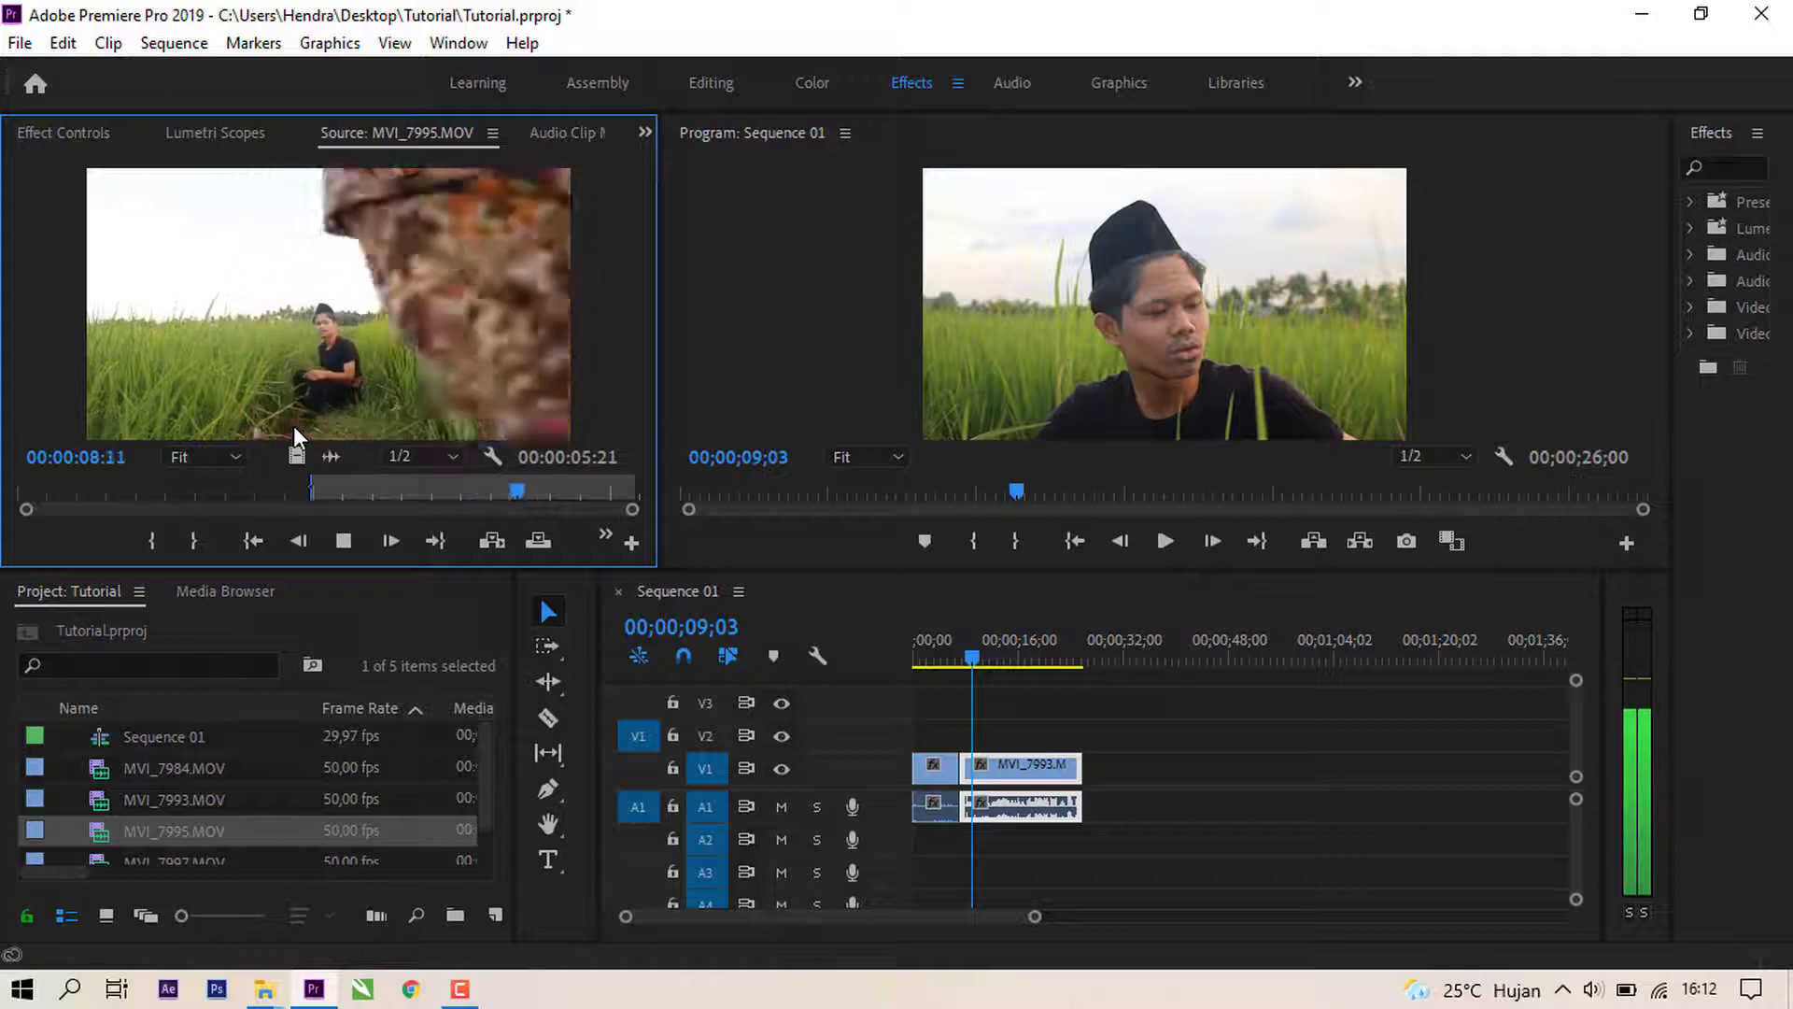
Step: Mark the Out point of MVI_7995.MOV at 00:00:08:04 and place the section directly after MVI_7993.MOV on V1 and A1
{"action": "key", "text": "space"}
{"action": "left_click_drag", "start_coordinate": [557, 486], "coordinate": [472, 486]}
{"action": "key", "text": "space"}
{"action": "key", "text": "space"}
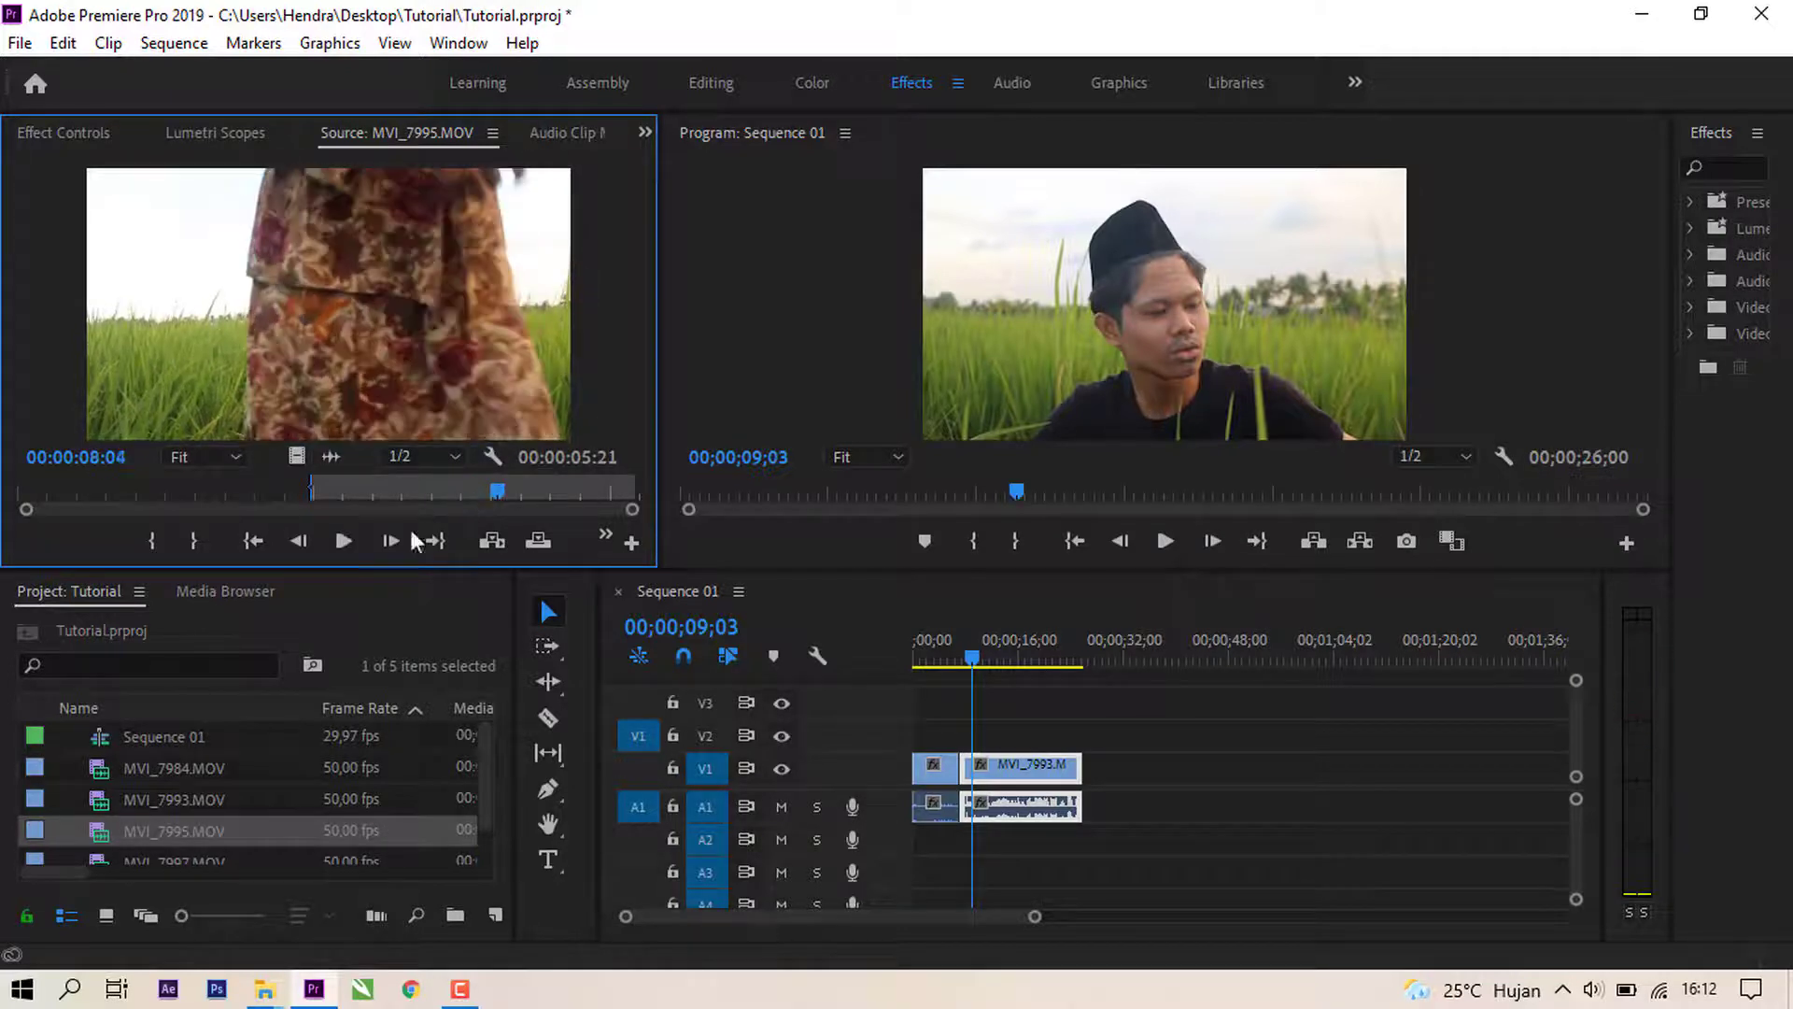
{"action": "left_click", "coordinate": [193, 541]}
{"action": "left_click_drag", "start_coordinate": [327, 262], "coordinate": [1091, 788]}
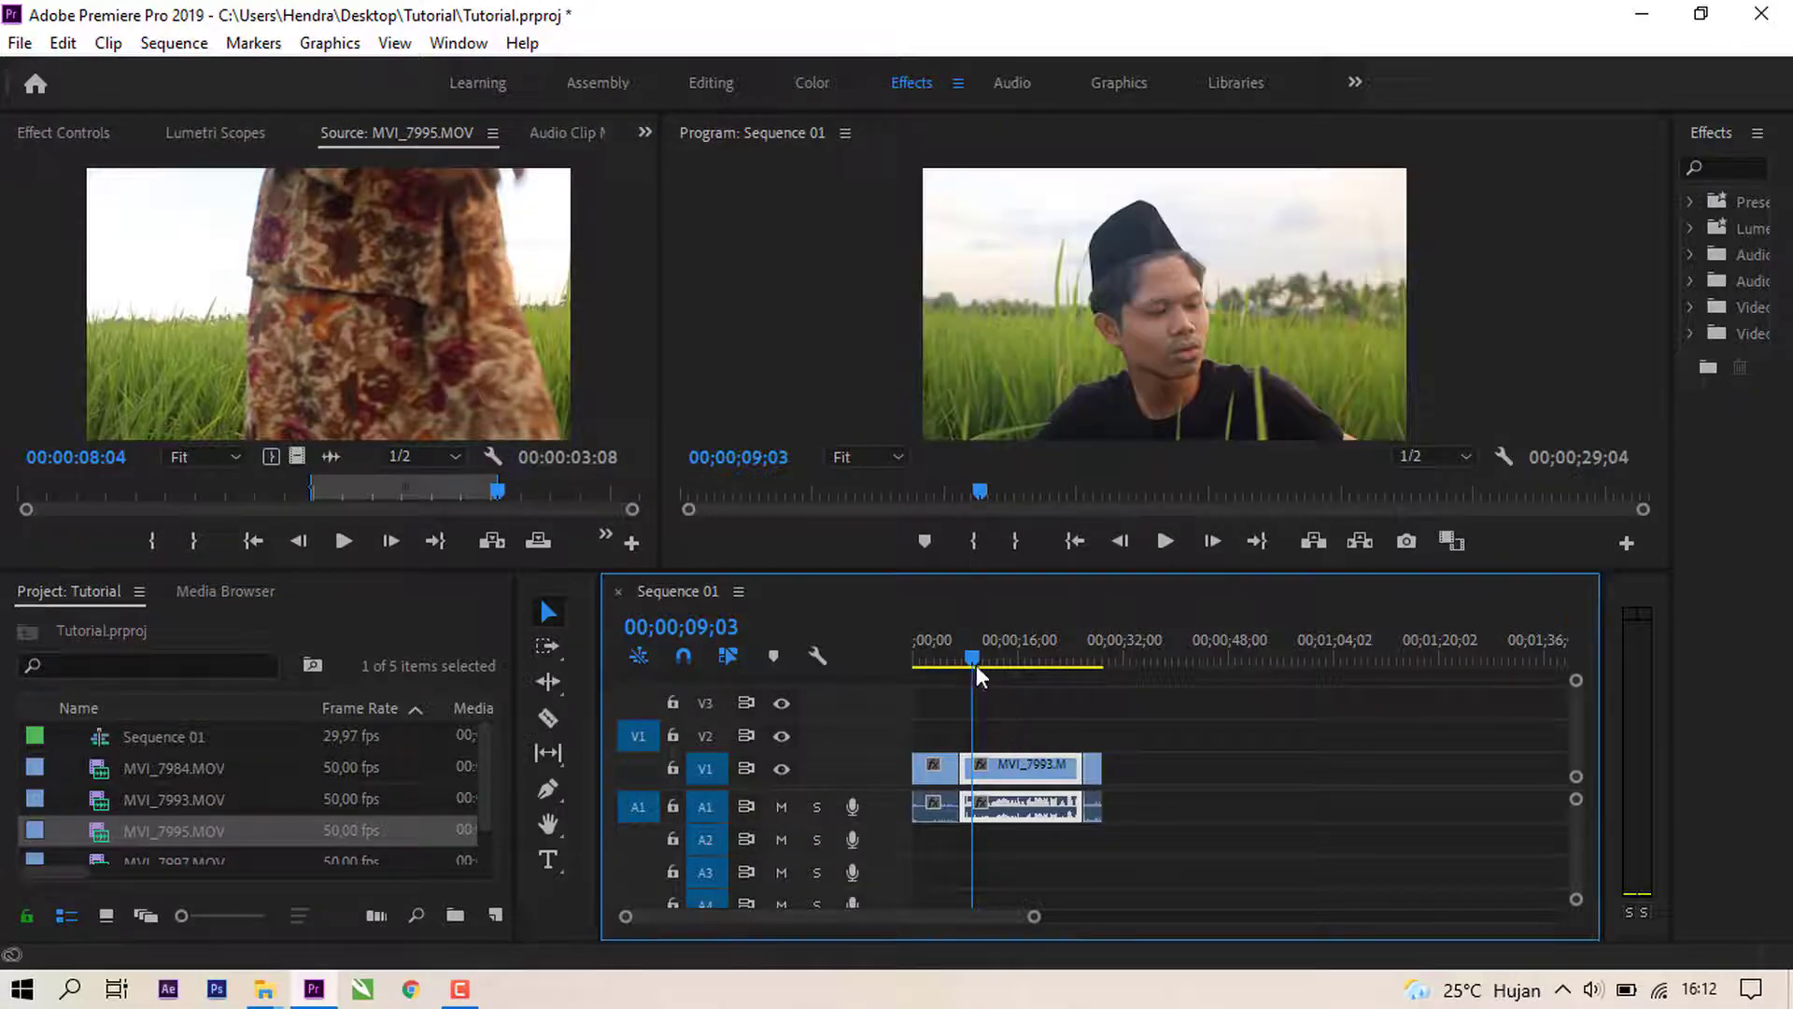
Step: Apply Set to Frame Size to the MVI_7995.MOV clip in the sequence and preview it
{"action": "left_click_drag", "start_coordinate": [977, 665], "coordinate": [1058, 680]}
{"action": "key", "text": "space"}
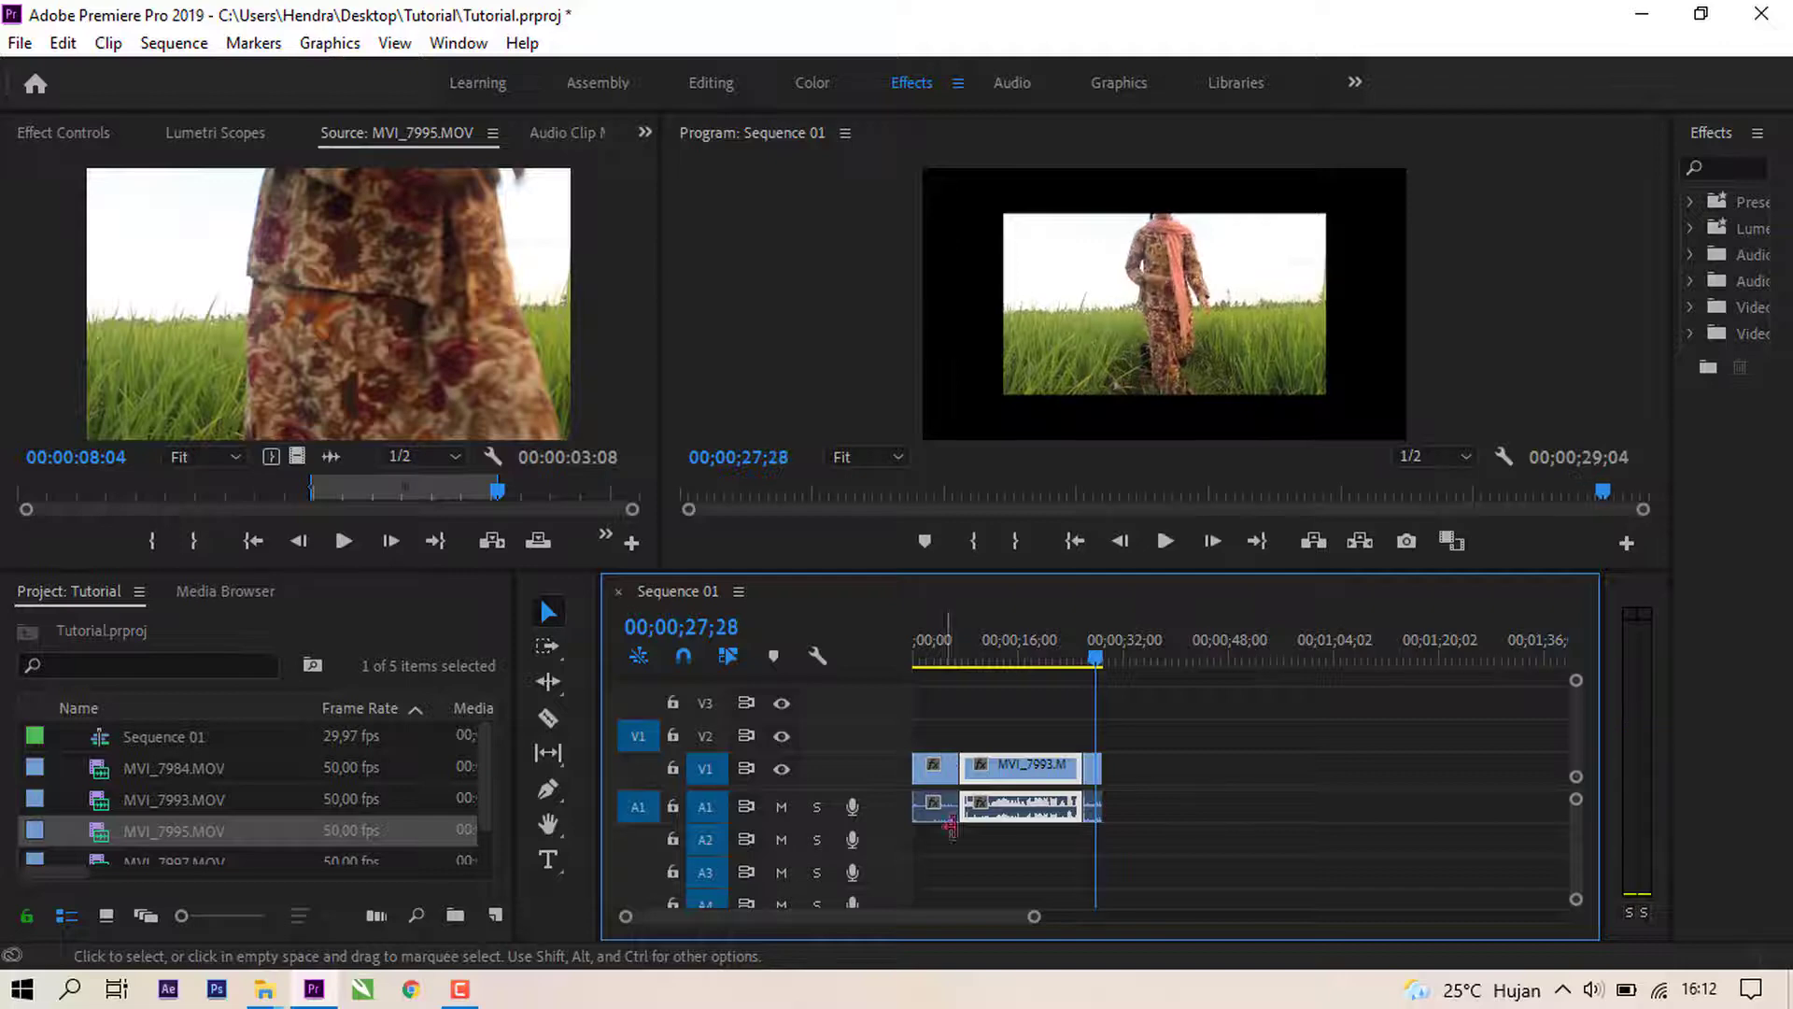
{"action": "right_click", "coordinate": [1095, 803]}
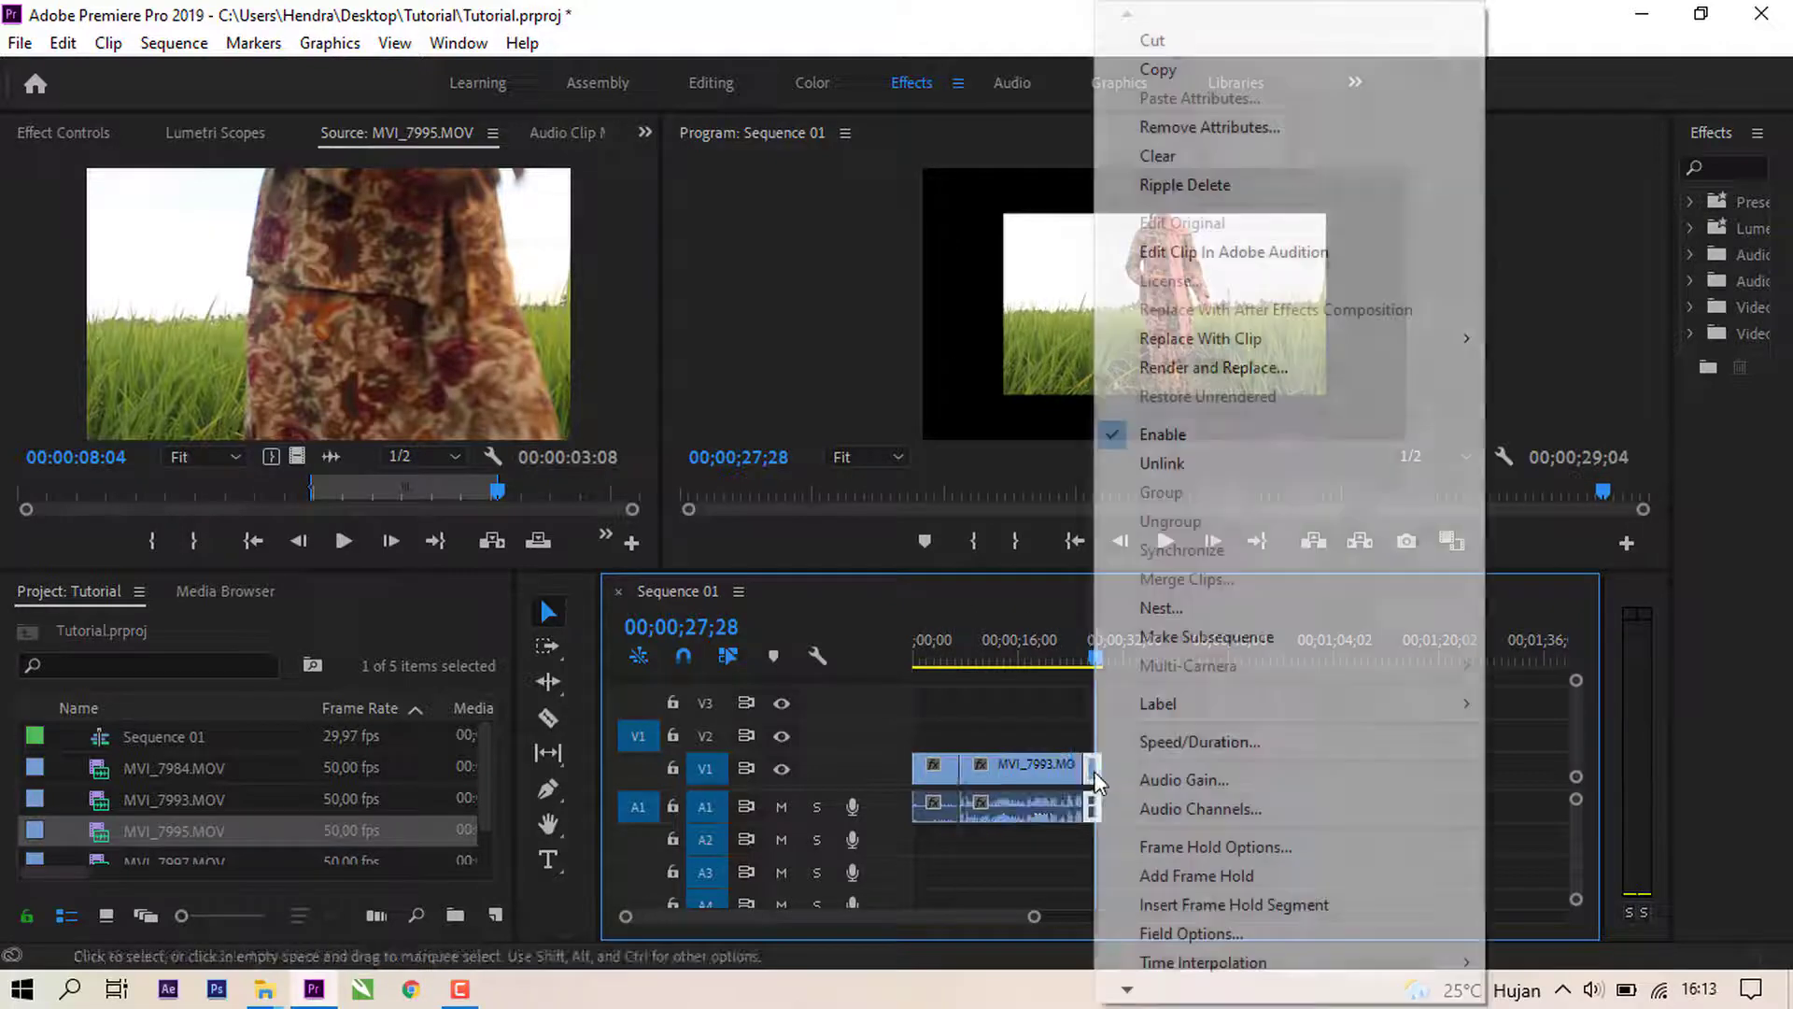
{"action": "mouse_move", "coordinate": [1128, 988]}
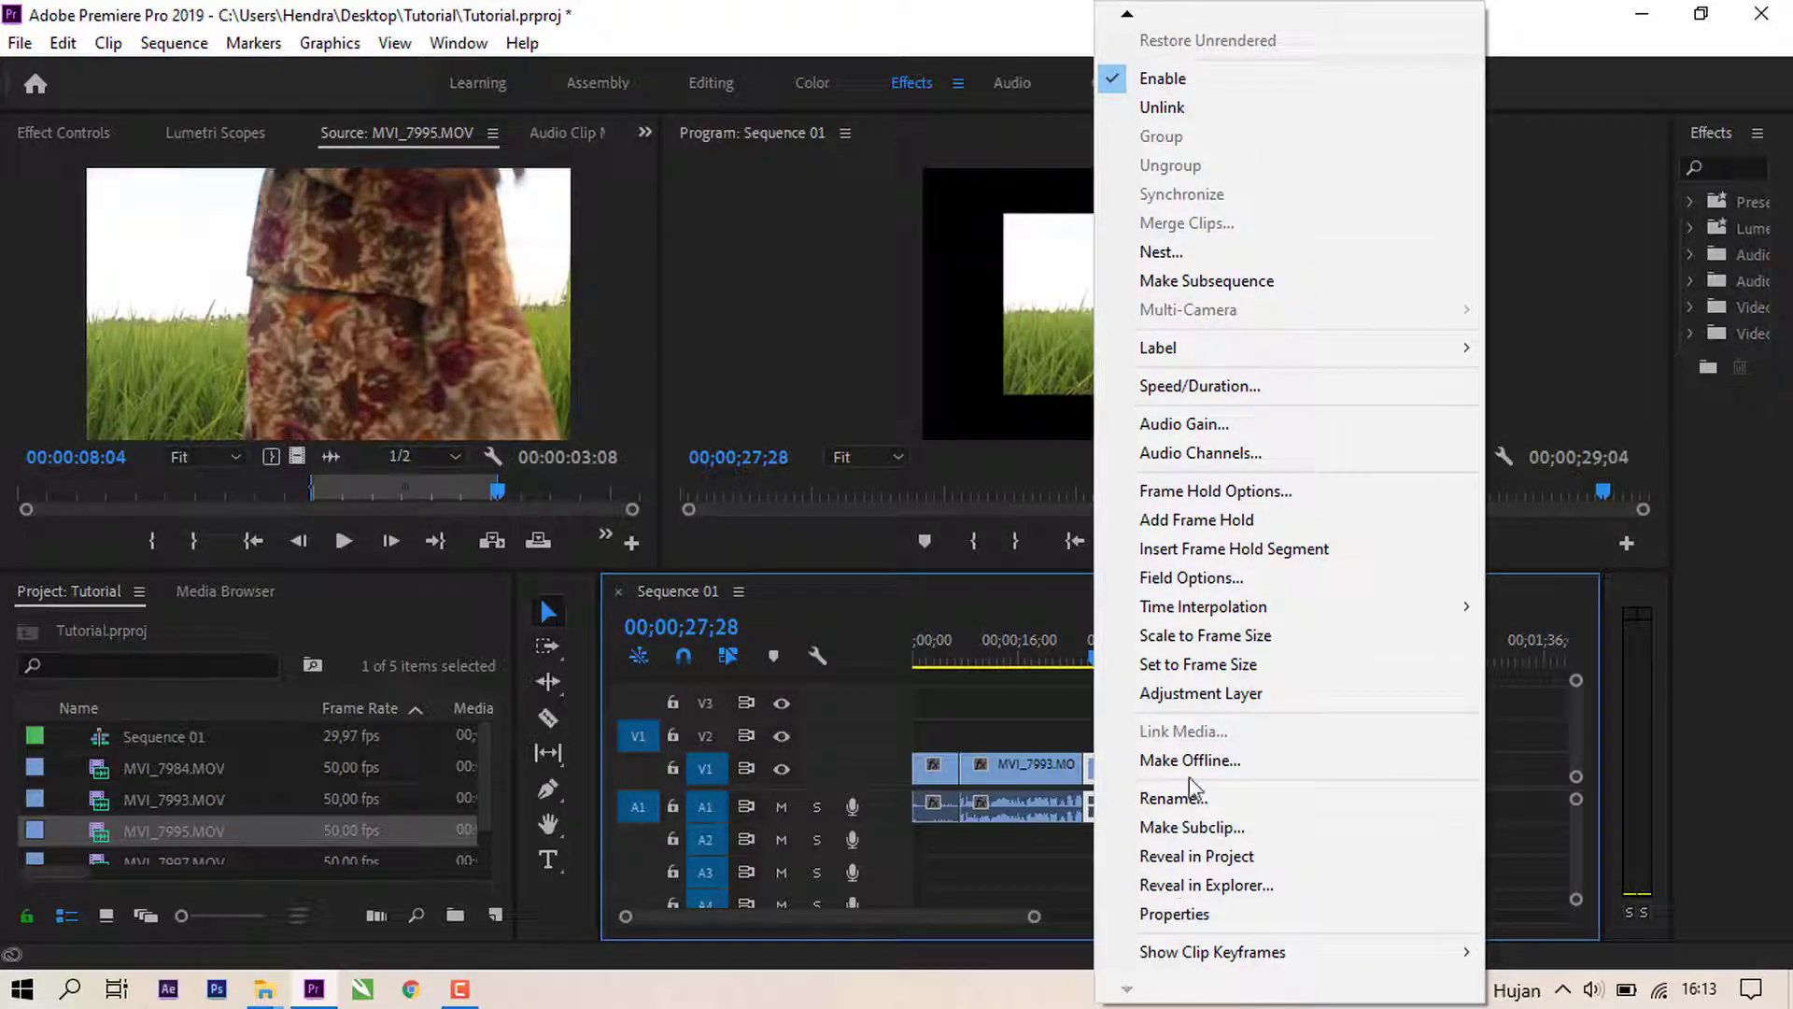
{"action": "left_click", "coordinate": [1208, 665]}
{"action": "key", "text": "space"}
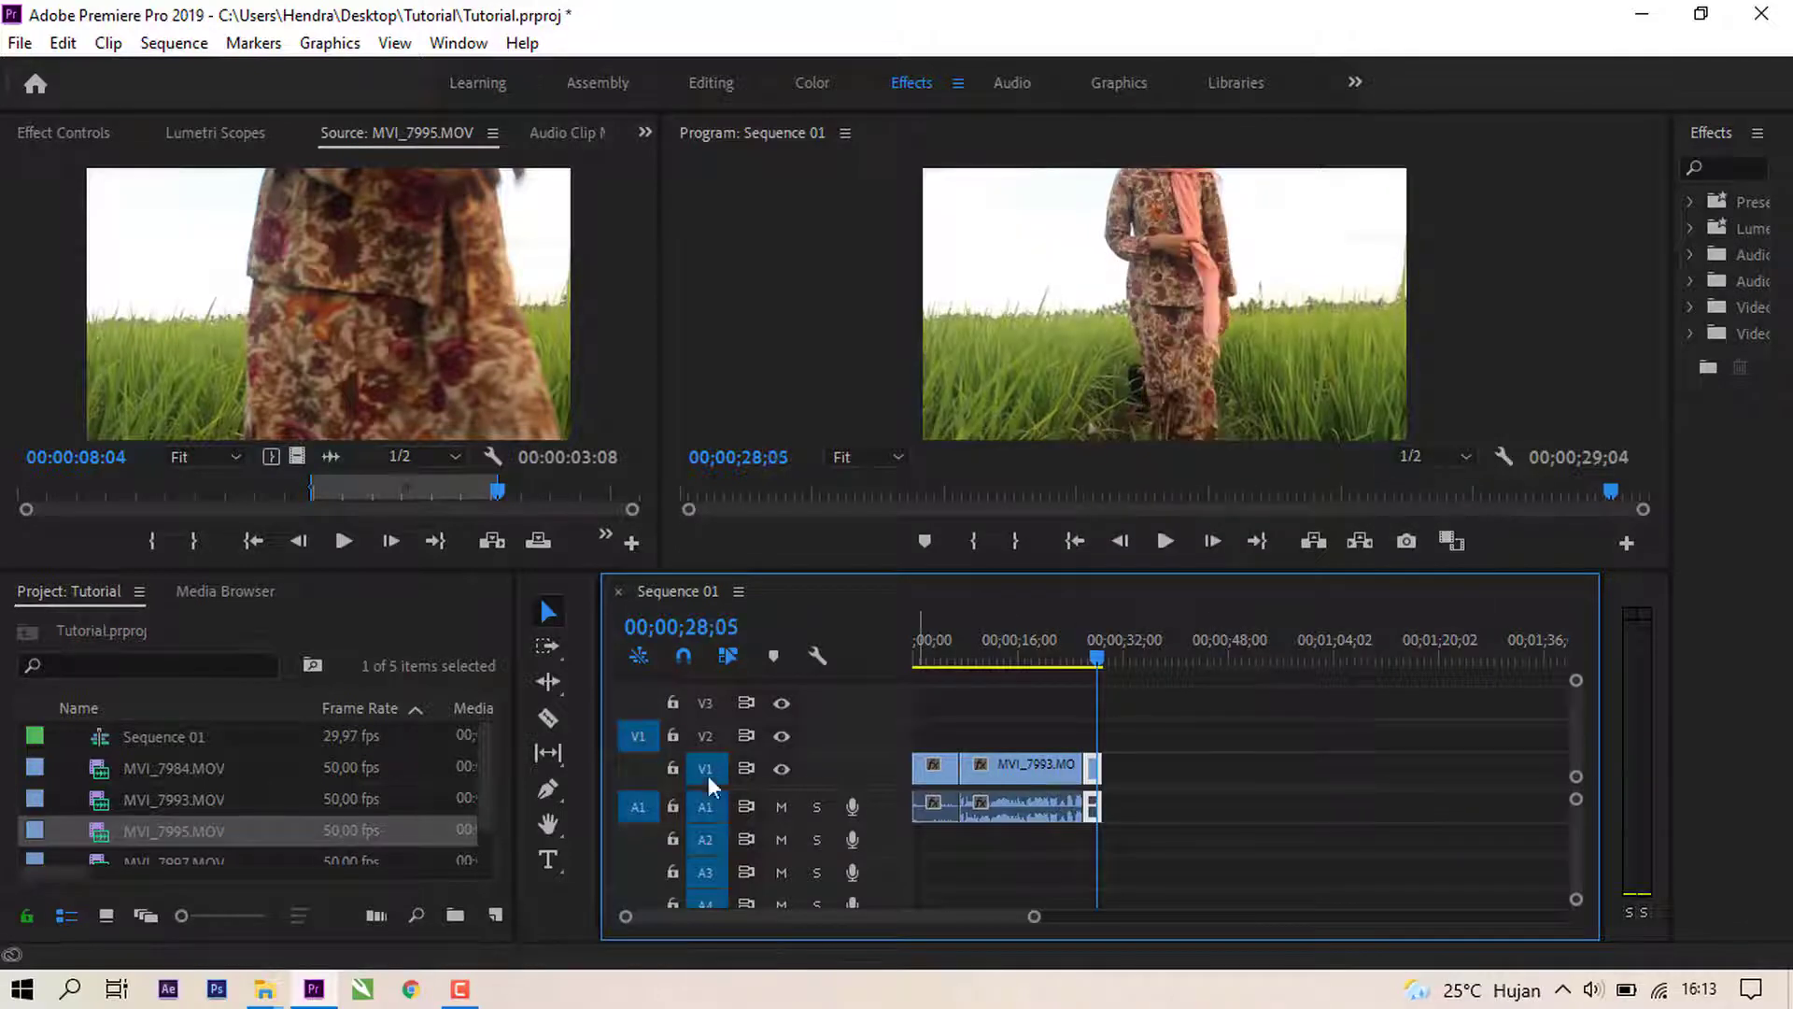
Step: Open MVI_7997.MOV in the Source monitor and mark its In point at 00:00:04:06, as the woman walks along the path
{"action": "scroll", "coordinate": [286, 796], "scroll_direction": "down", "scroll_amount": 1}
{"action": "left_click", "coordinate": [216, 824]}
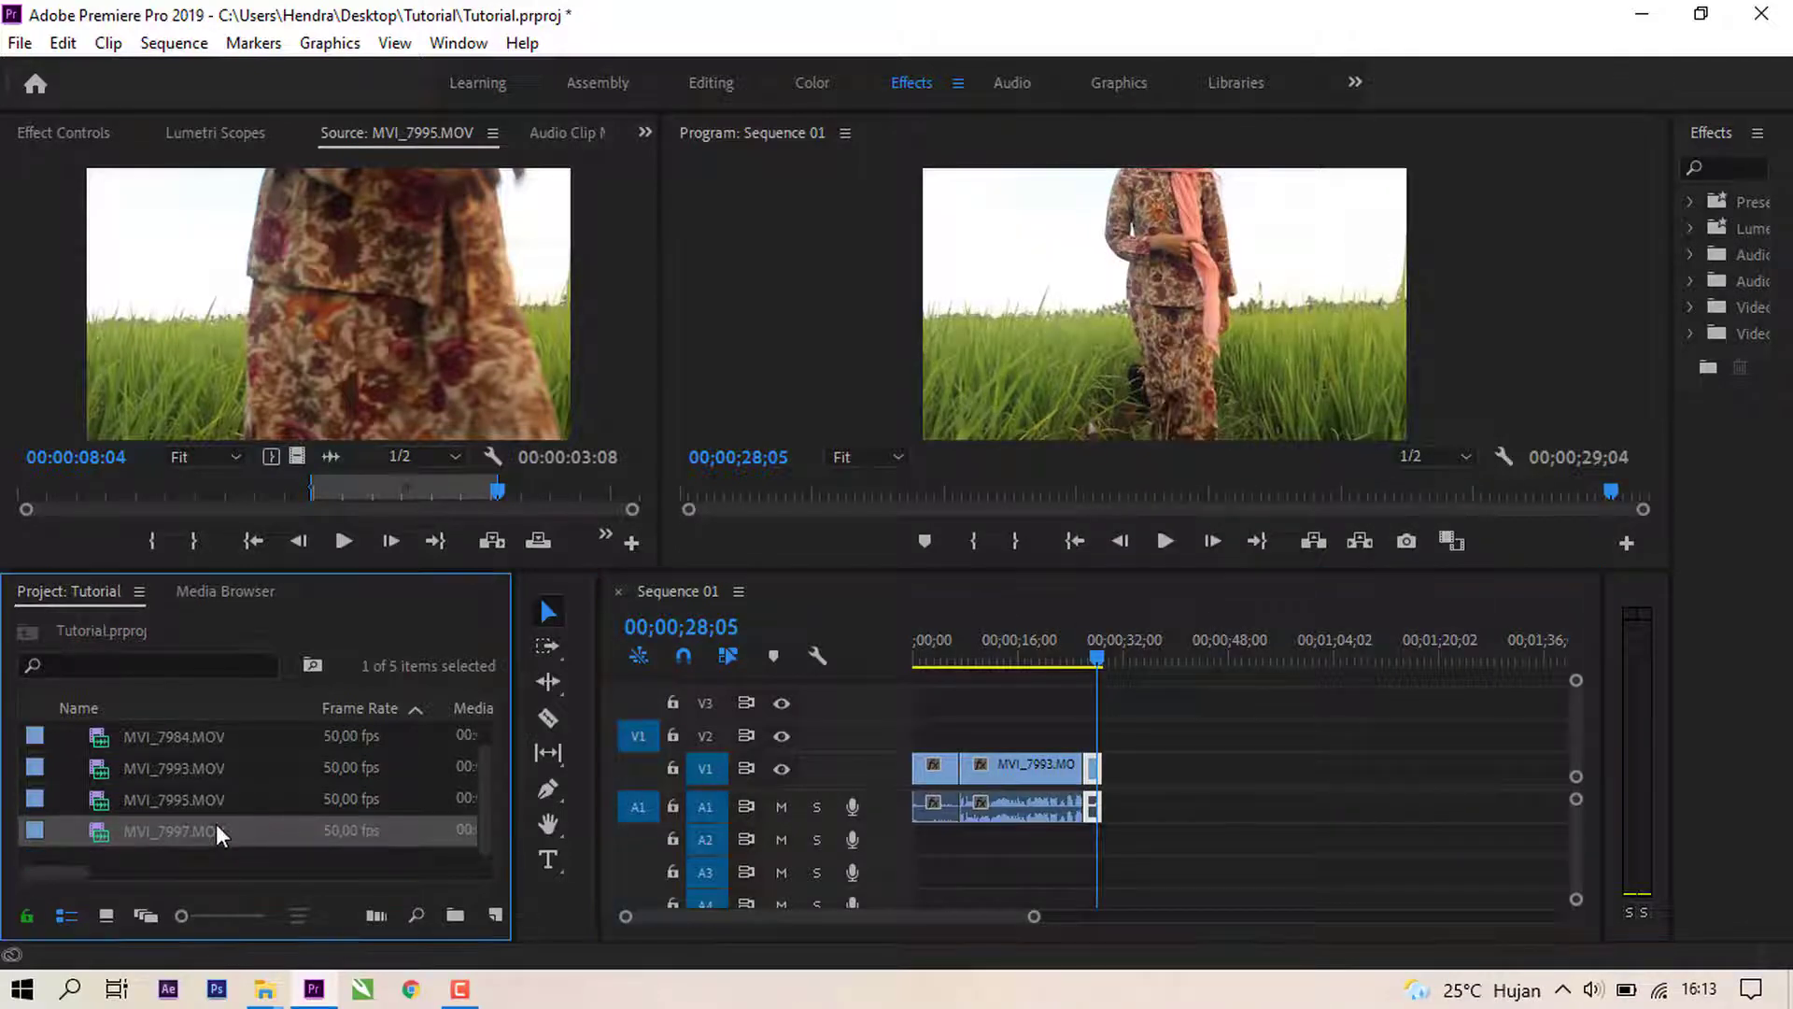
{"action": "left_click", "coordinate": [216, 829]}
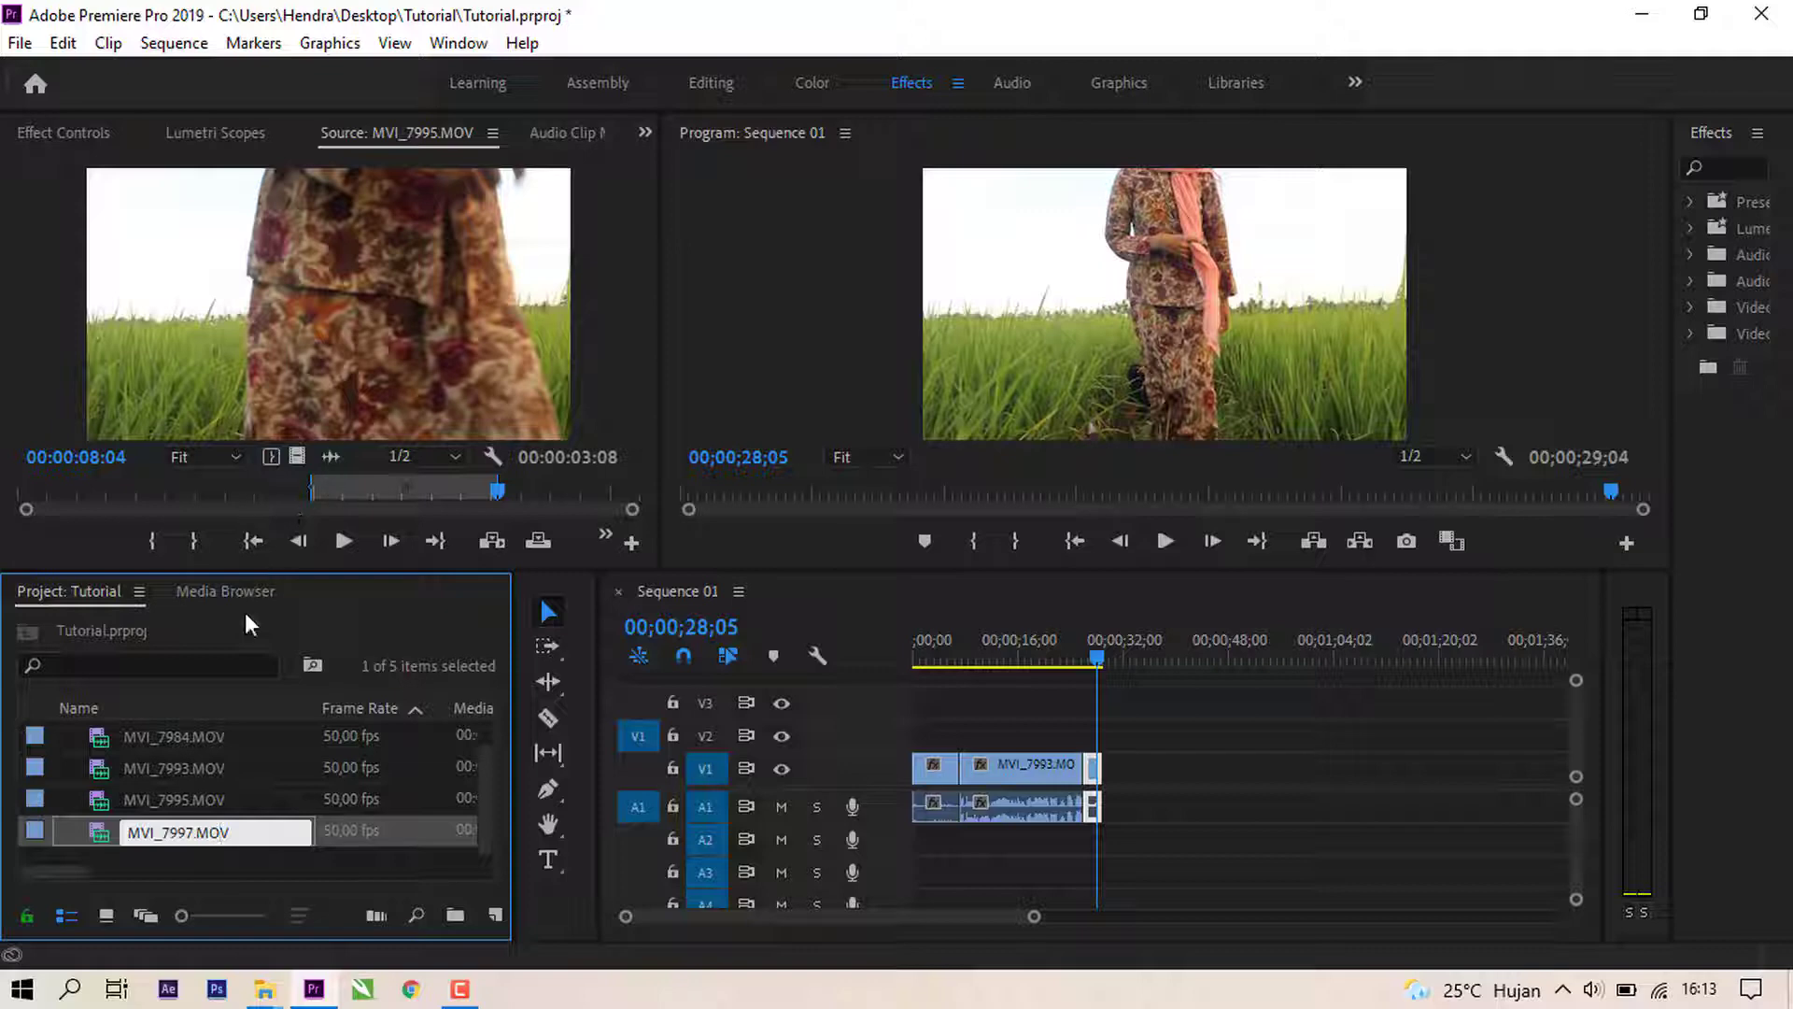
{"action": "key", "text": "Return"}
{"action": "double_click", "coordinate": [183, 831]}
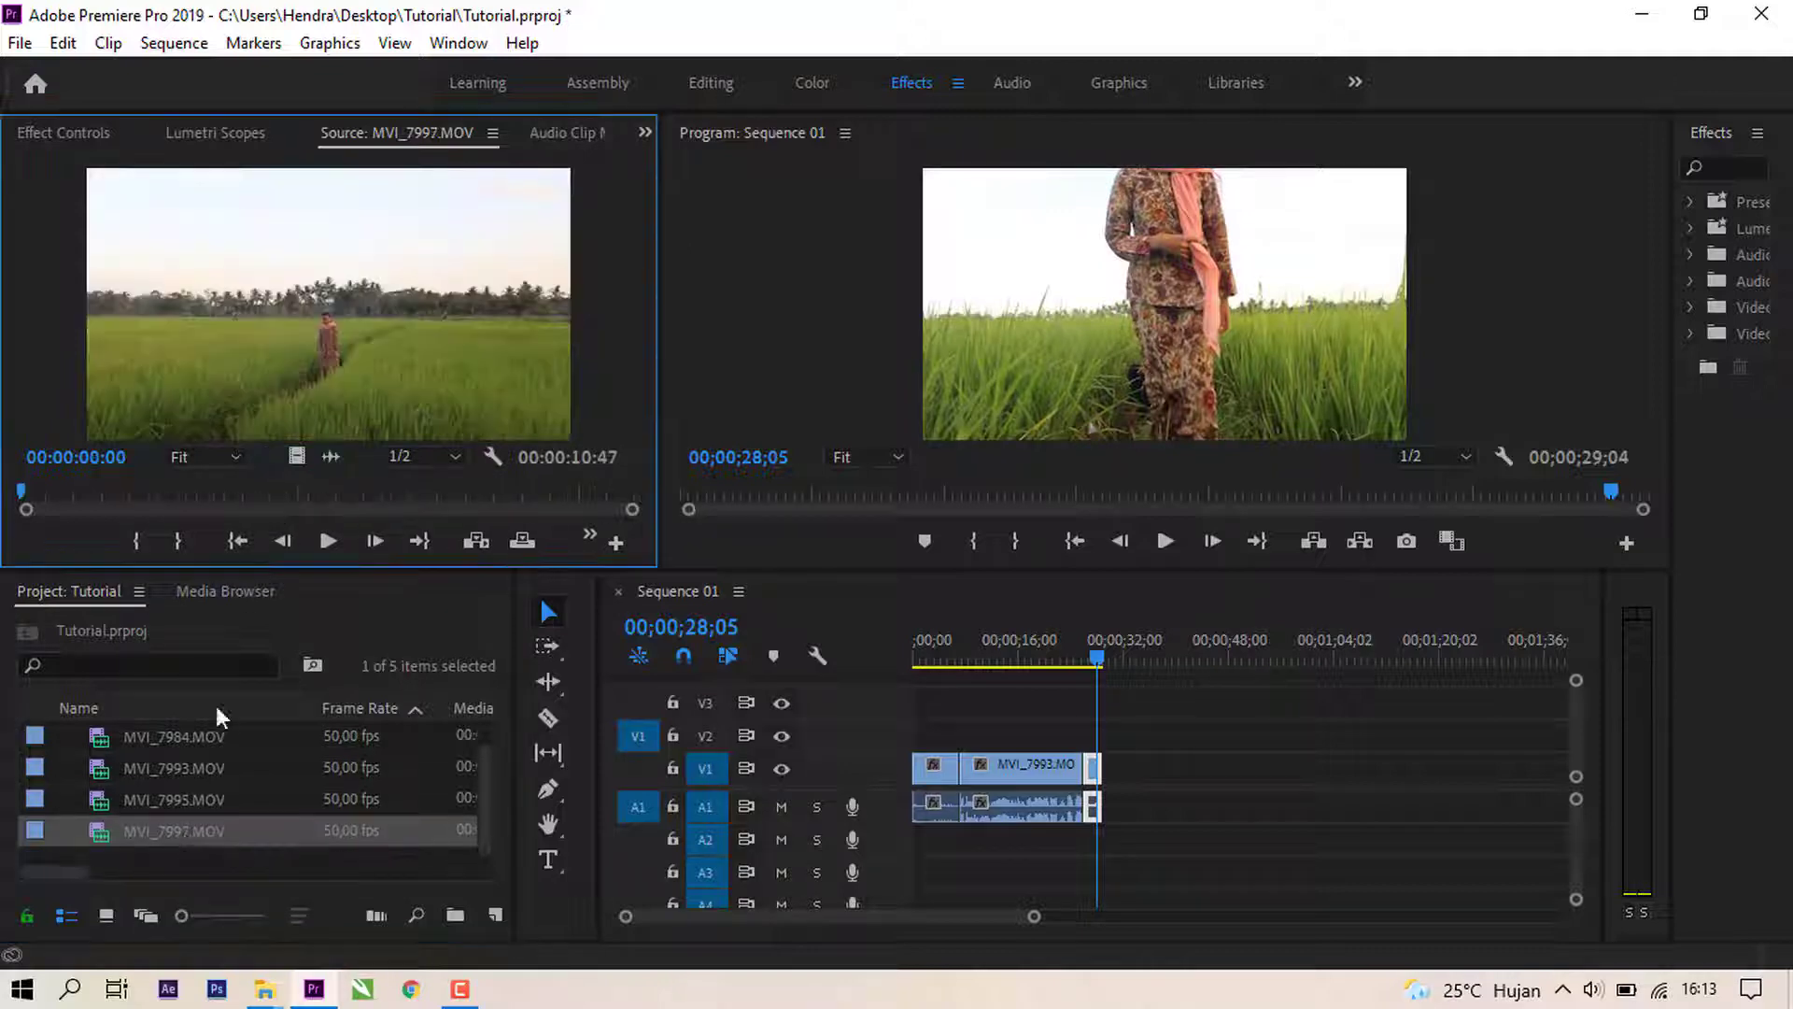
{"action": "key", "text": "space"}
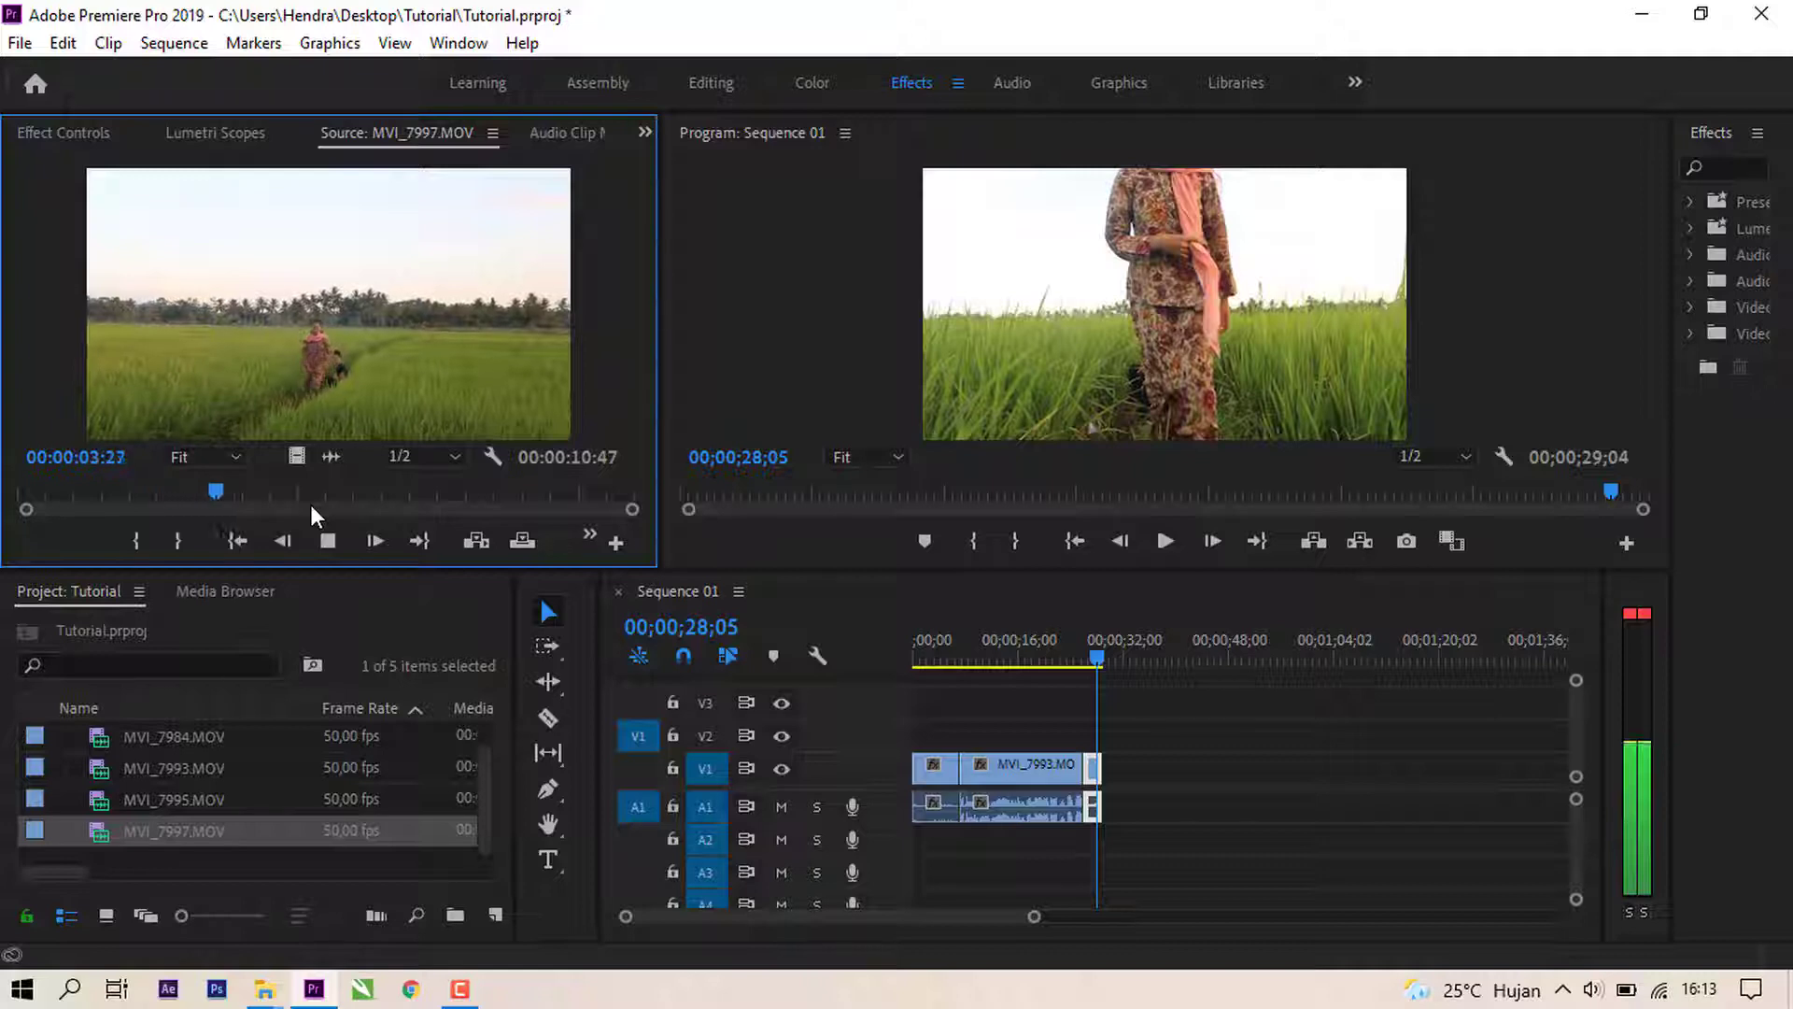
{"action": "key", "text": "space"}
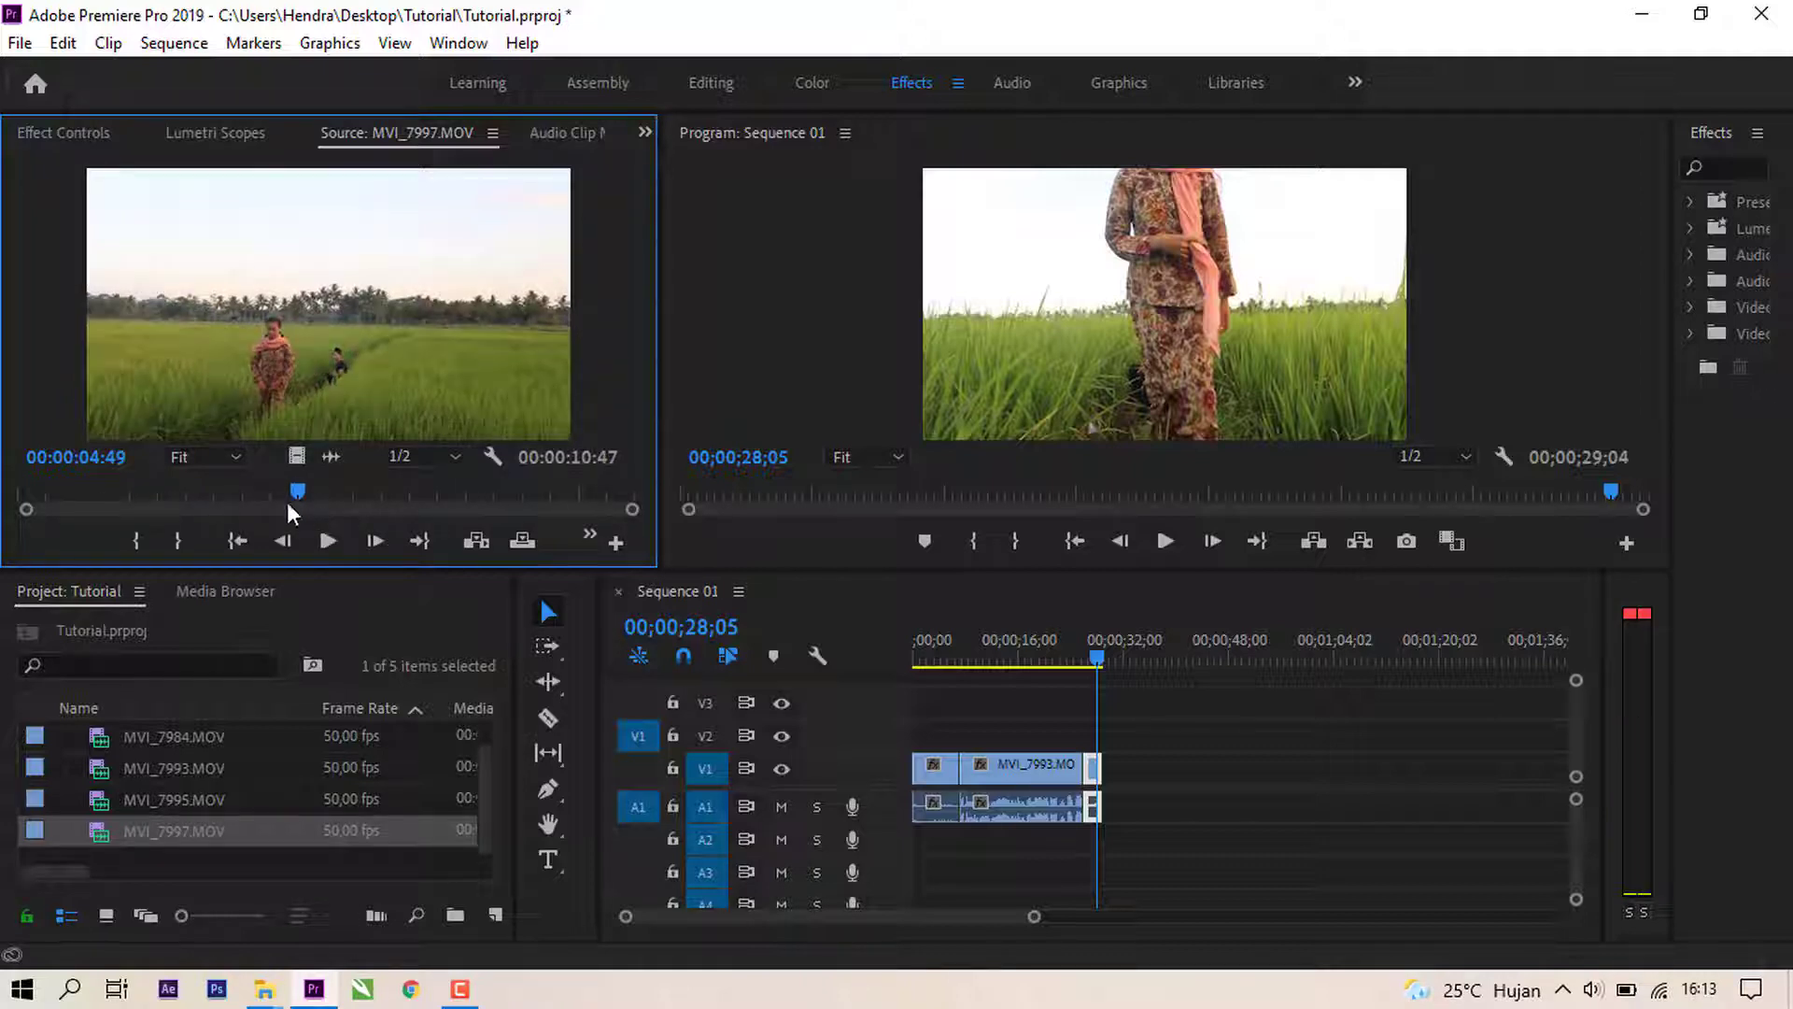
{"action": "left_click_drag", "start_coordinate": [289, 492], "coordinate": [254, 490]}
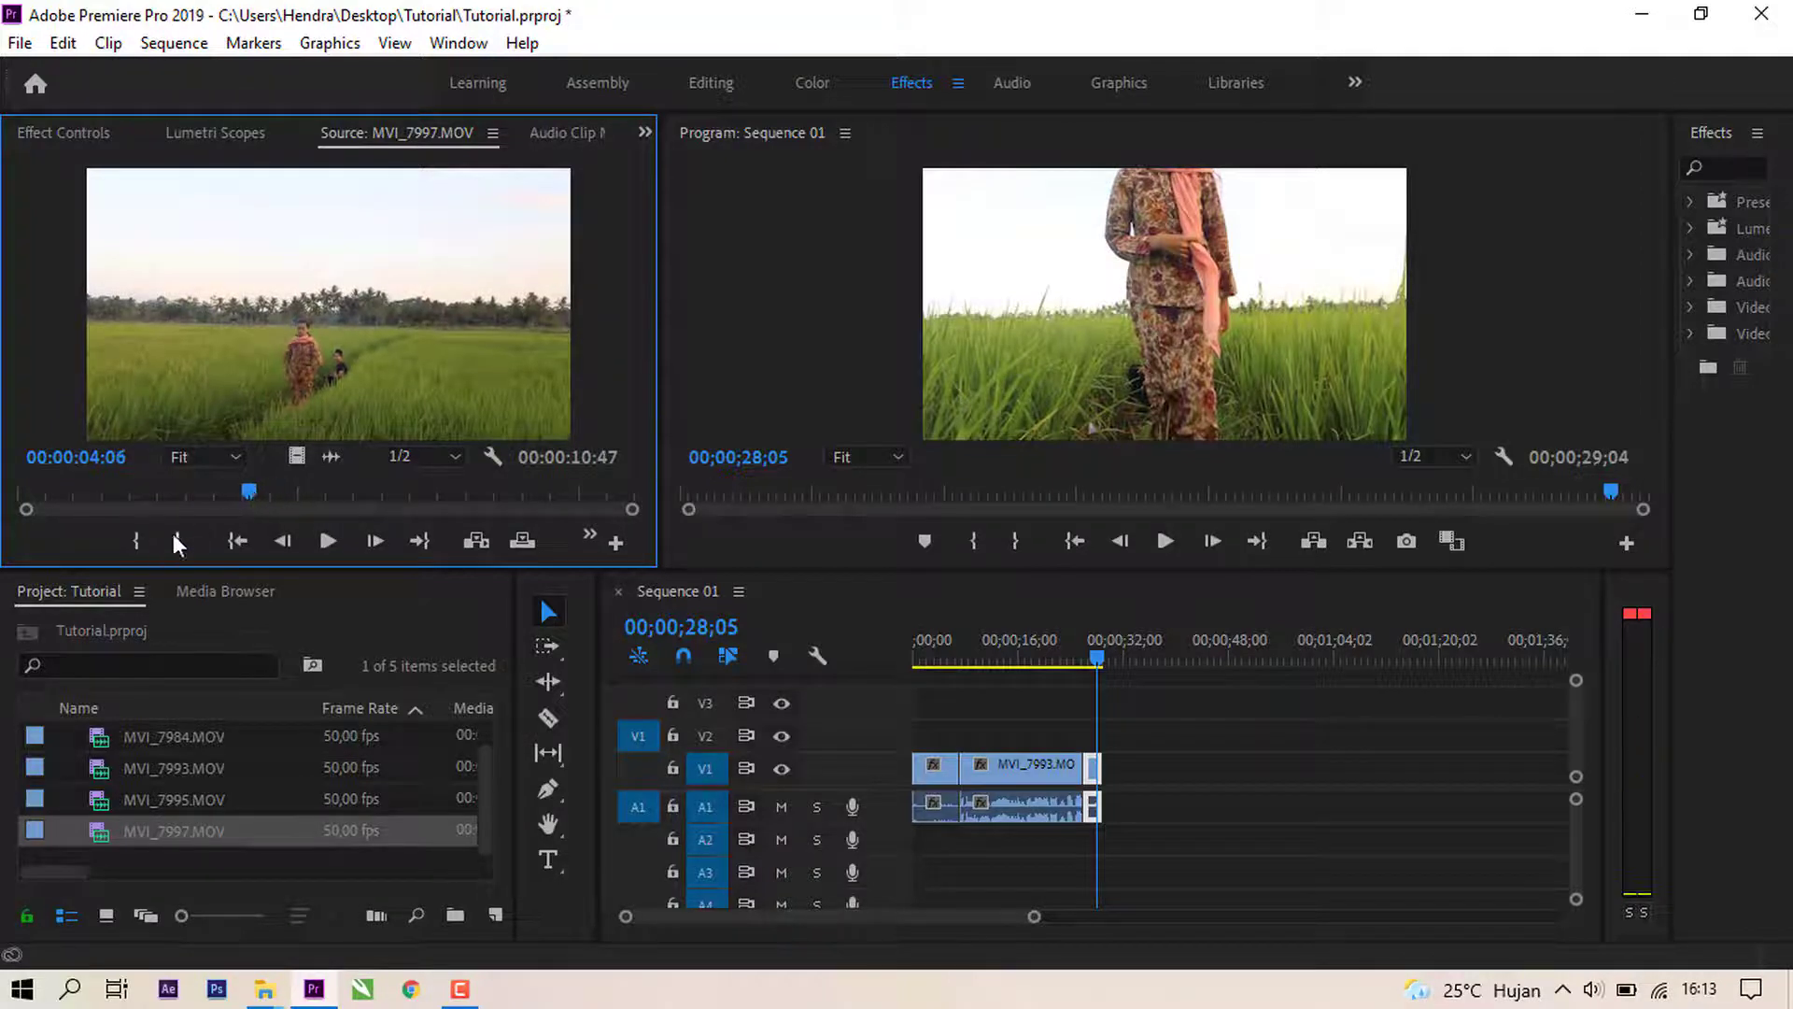
{"action": "left_click", "coordinate": [137, 539]}
Step: Mark the Out point of MVI_7997.MOV at 00:00:08:37 and place the section directly after MVI_7995.MOV on V1 and A1
{"action": "key", "text": "space"}
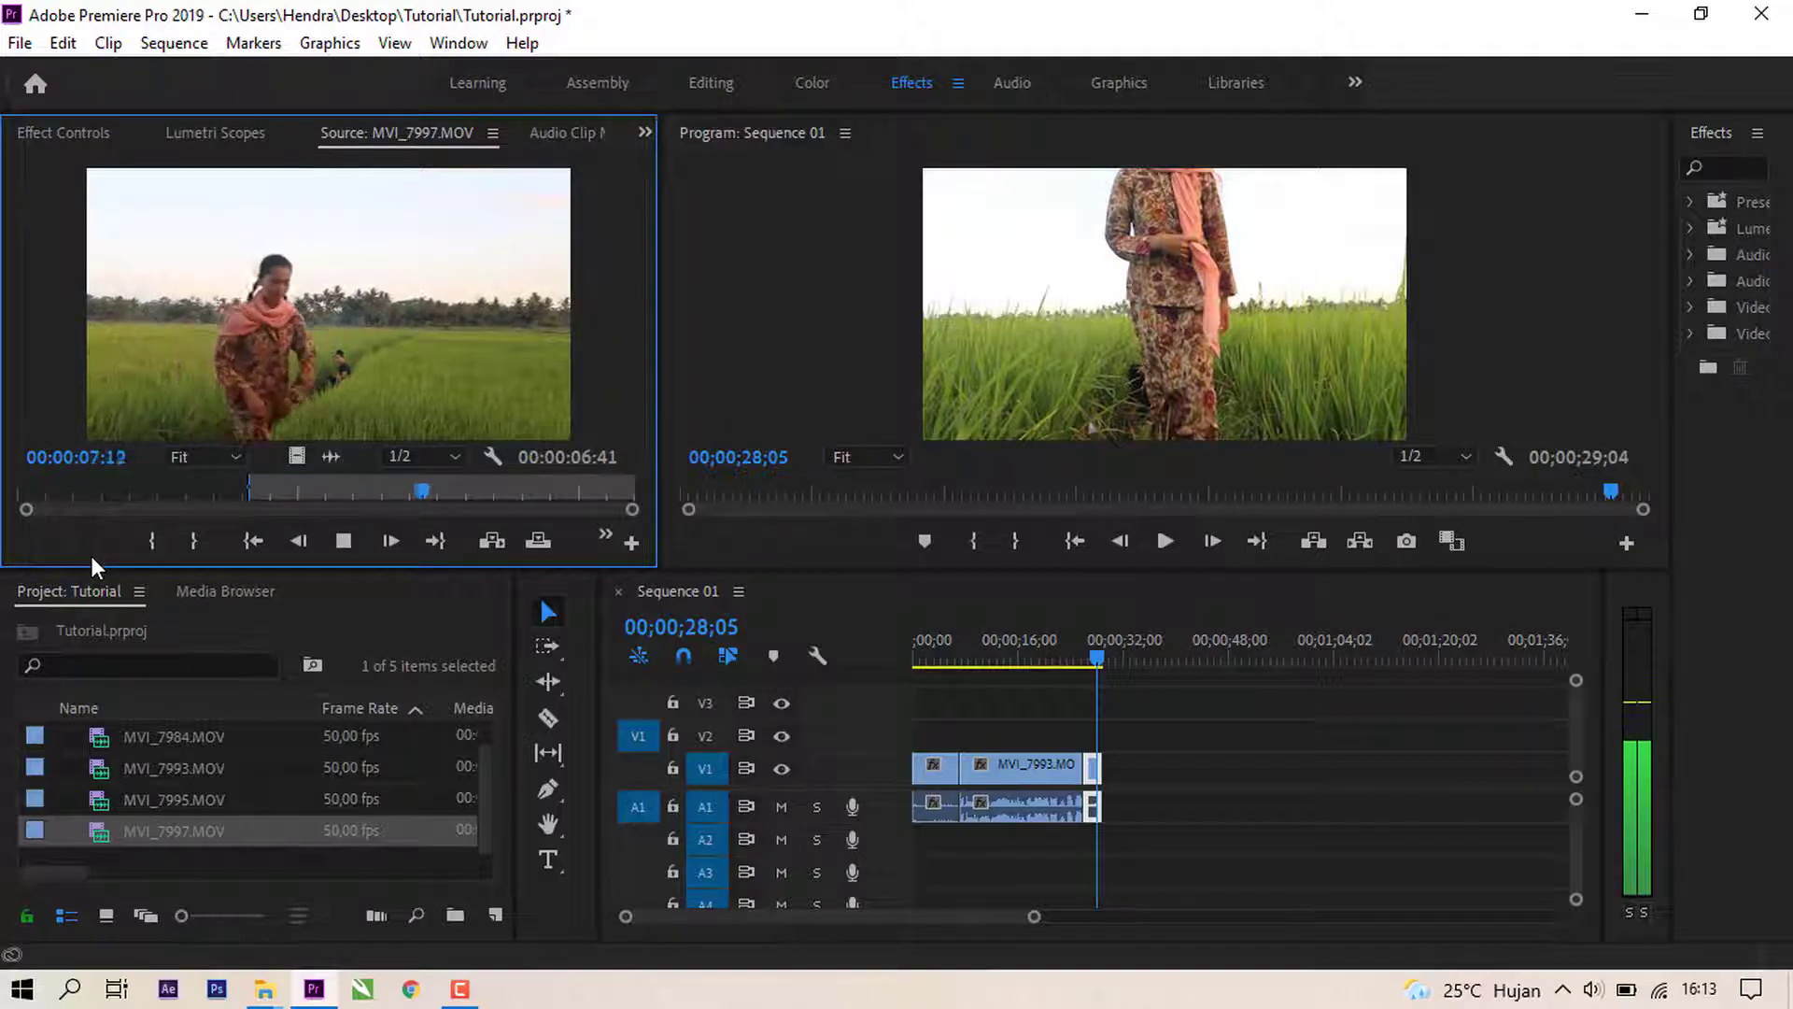
{"action": "key", "text": "space"}
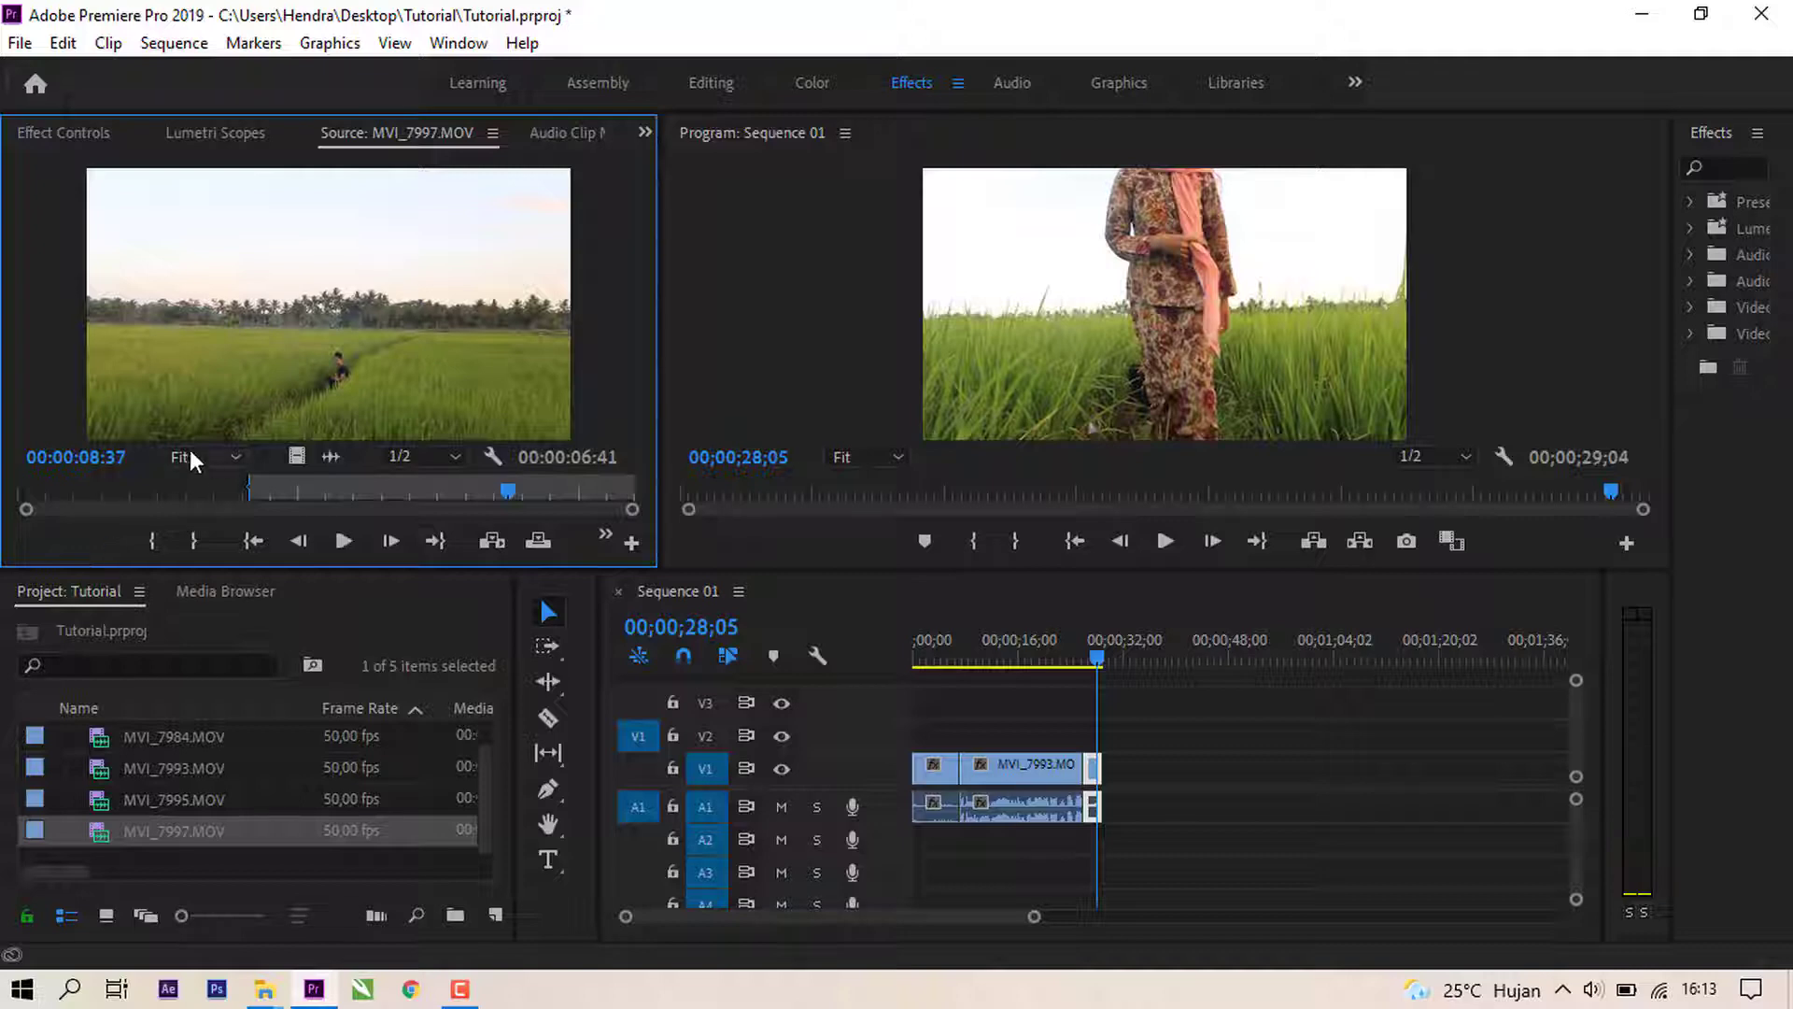
{"action": "left_click", "coordinate": [193, 540]}
{"action": "left_click_drag", "start_coordinate": [347, 363], "coordinate": [1104, 807]}
Step: Apply Scale to Frame Size to the MVI_7997.MOV clip in the sequence and return the playhead to 00;00;00;00
{"action": "key", "text": "space"}
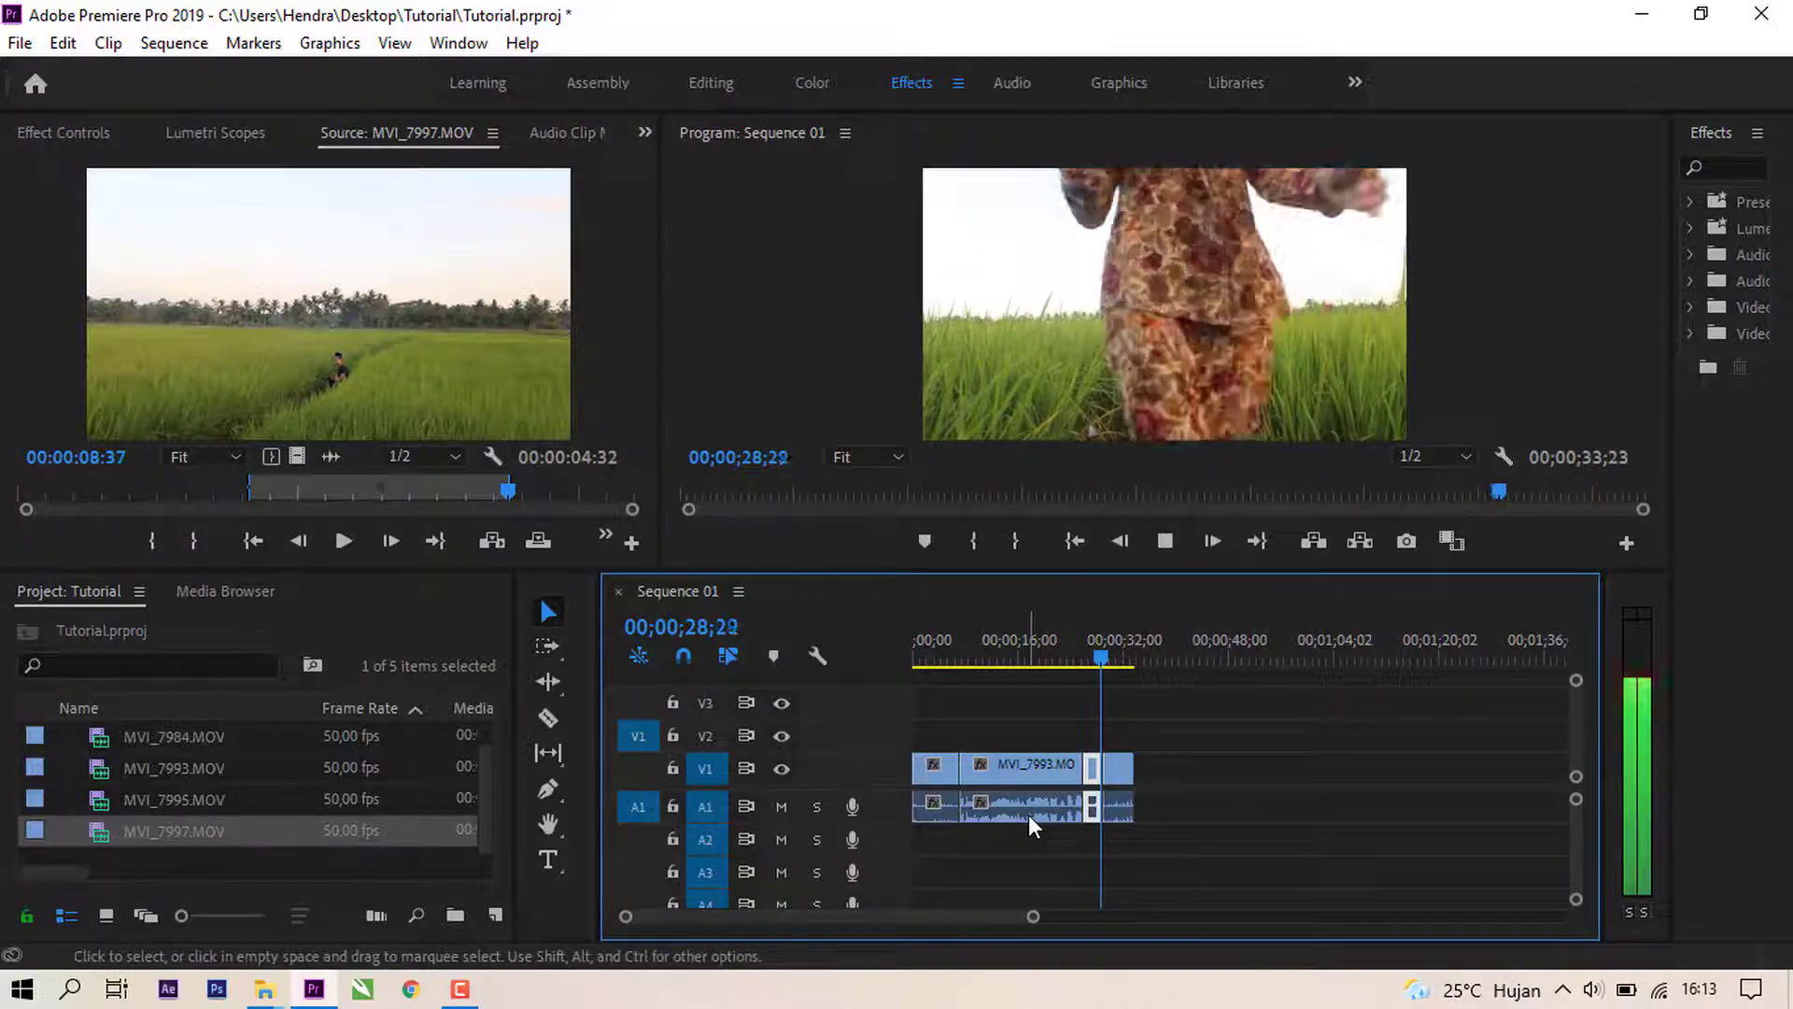
{"action": "key", "text": "space"}
{"action": "left_click", "coordinate": [1123, 772]}
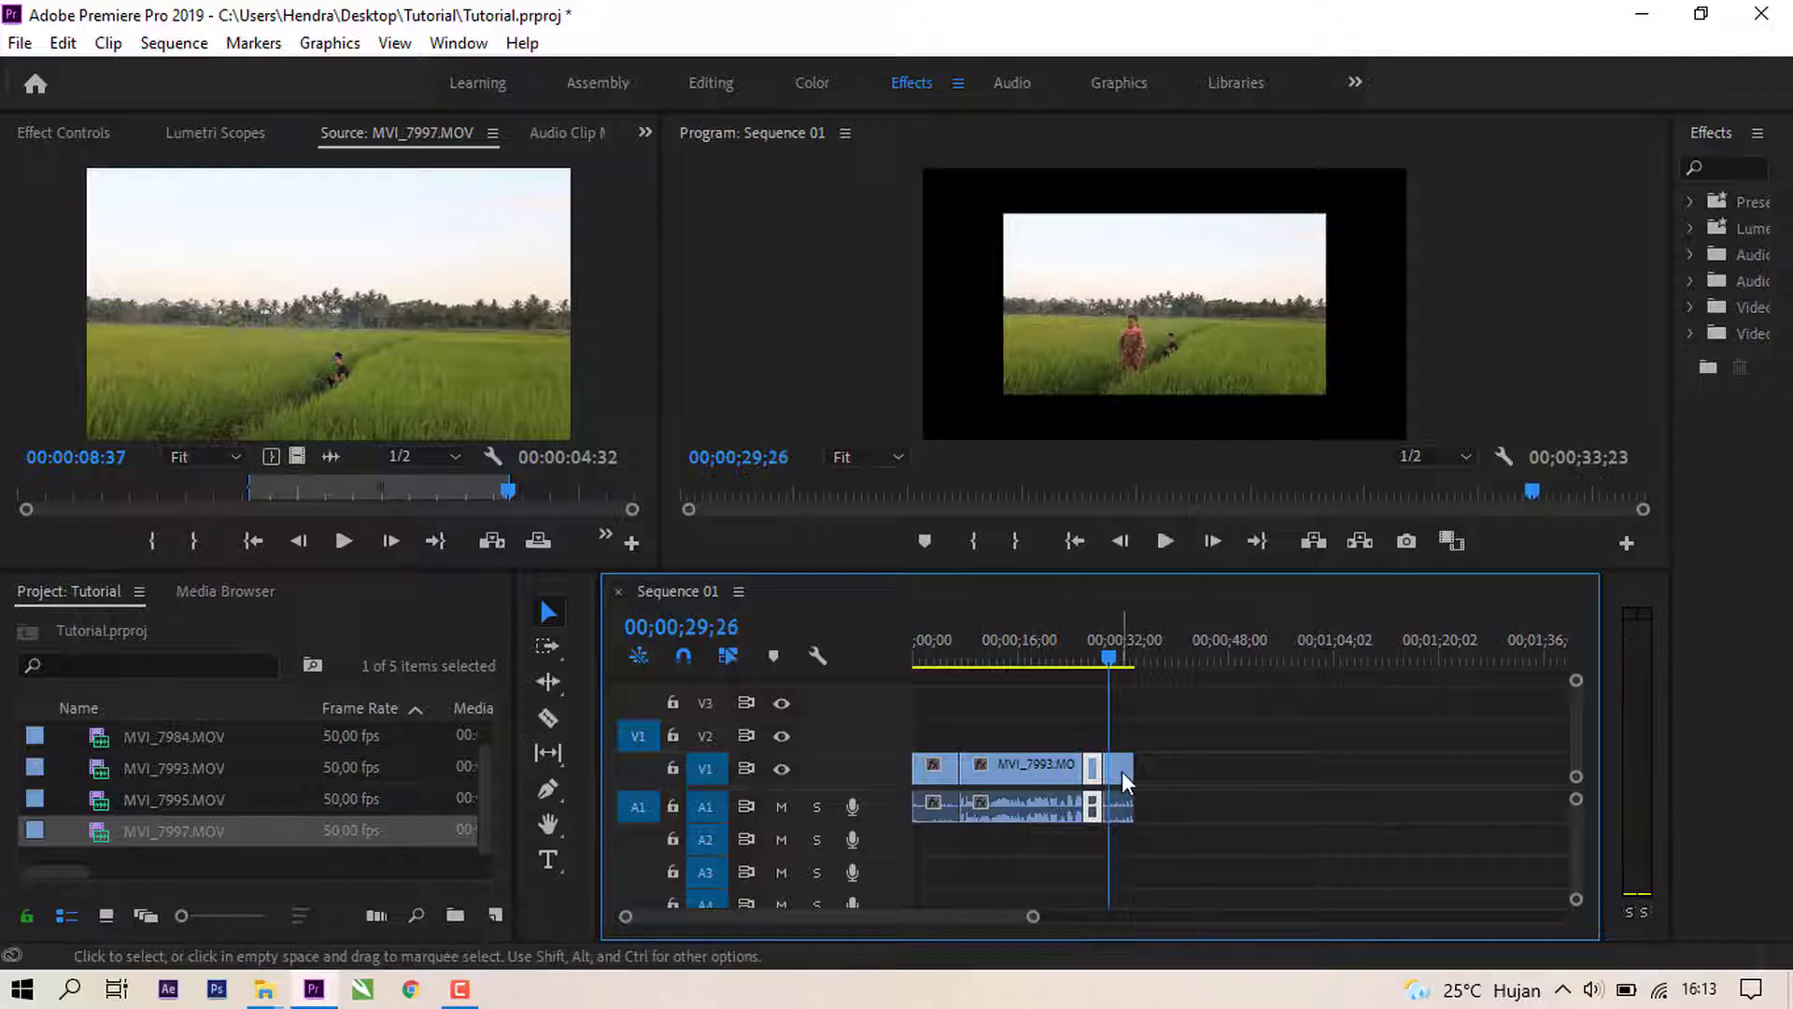
{"action": "right_click", "coordinate": [1122, 771]}
{"action": "mouse_move", "coordinate": [1155, 992]}
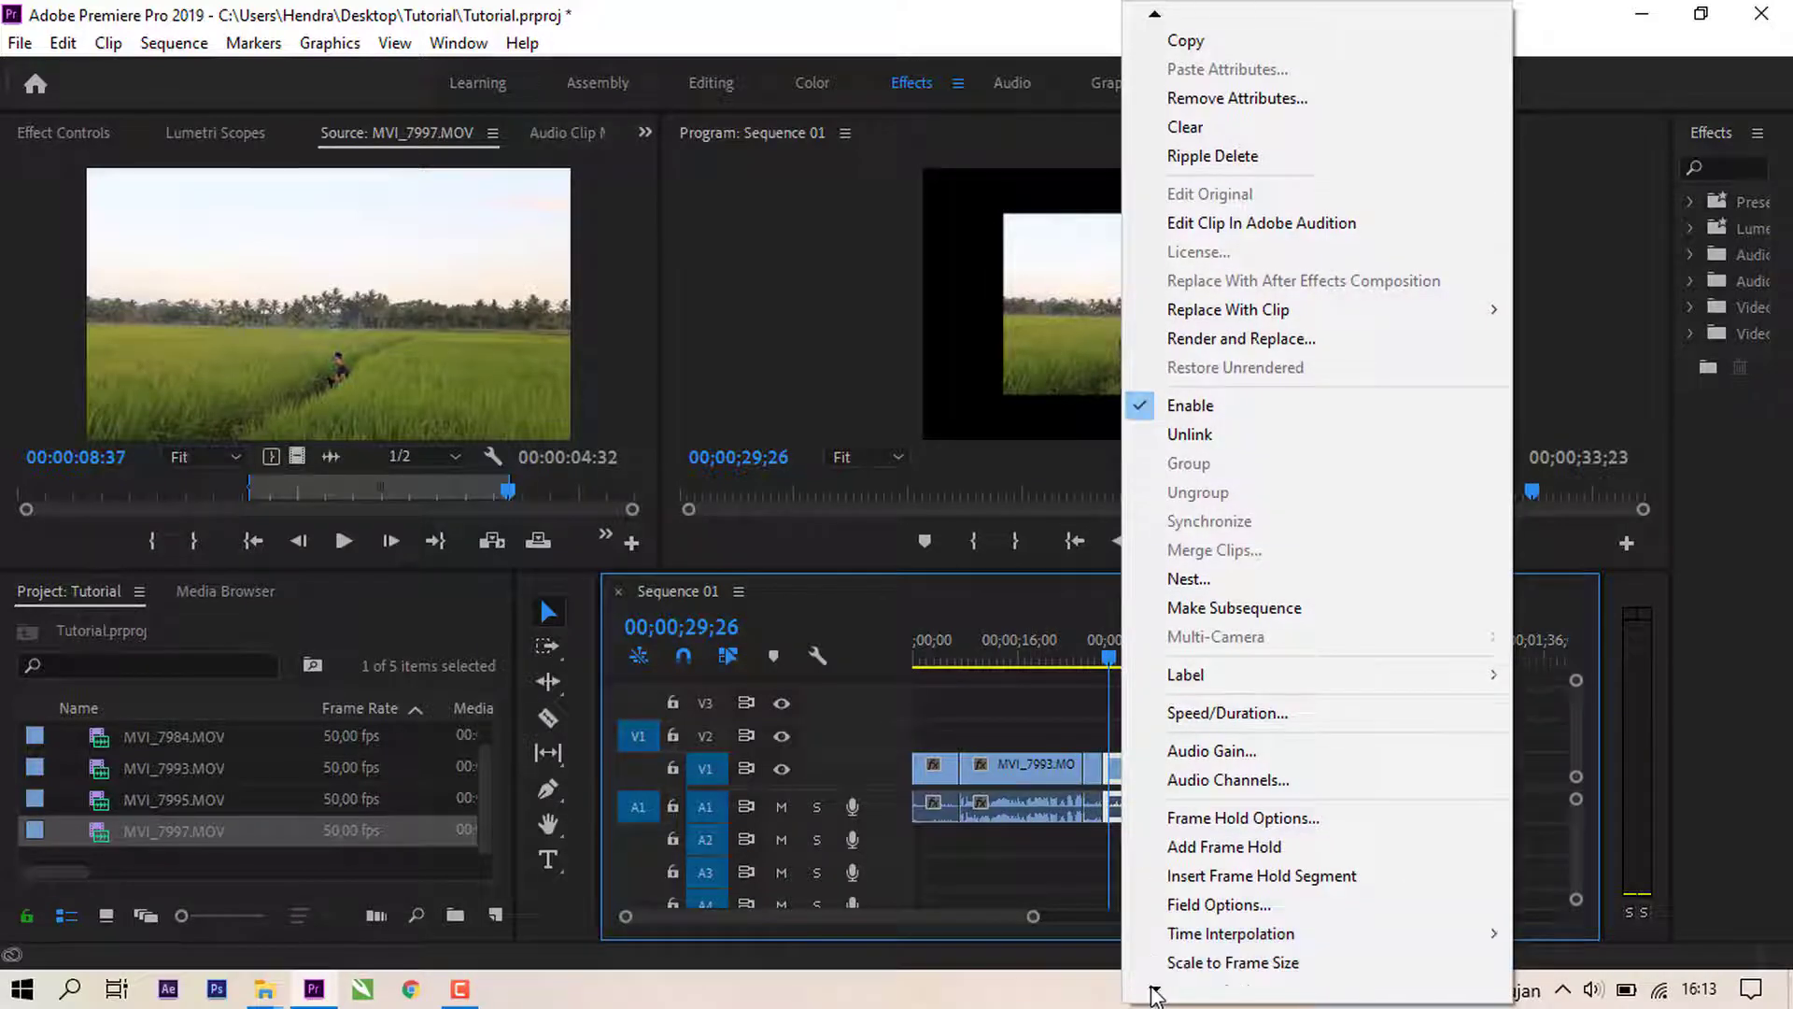
{"action": "left_click", "coordinate": [1233, 902]}
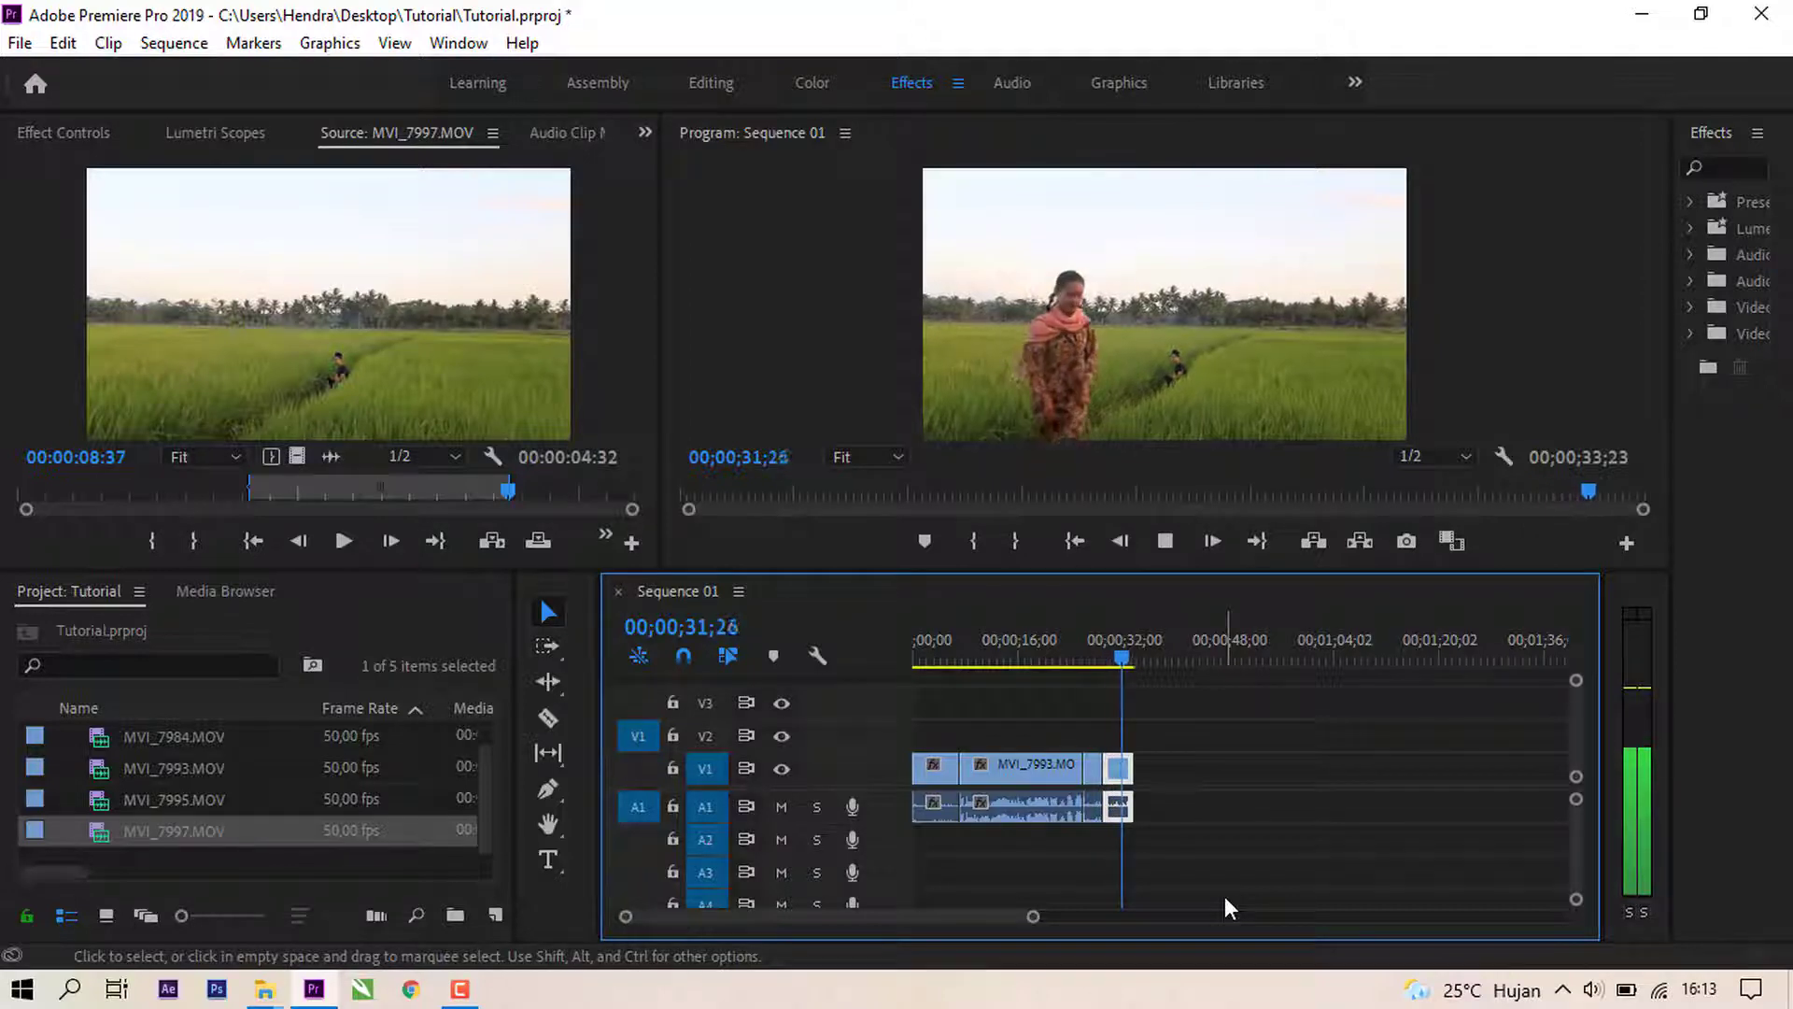
{"action": "left_click_drag", "start_coordinate": [1129, 658], "coordinate": [872, 680]}
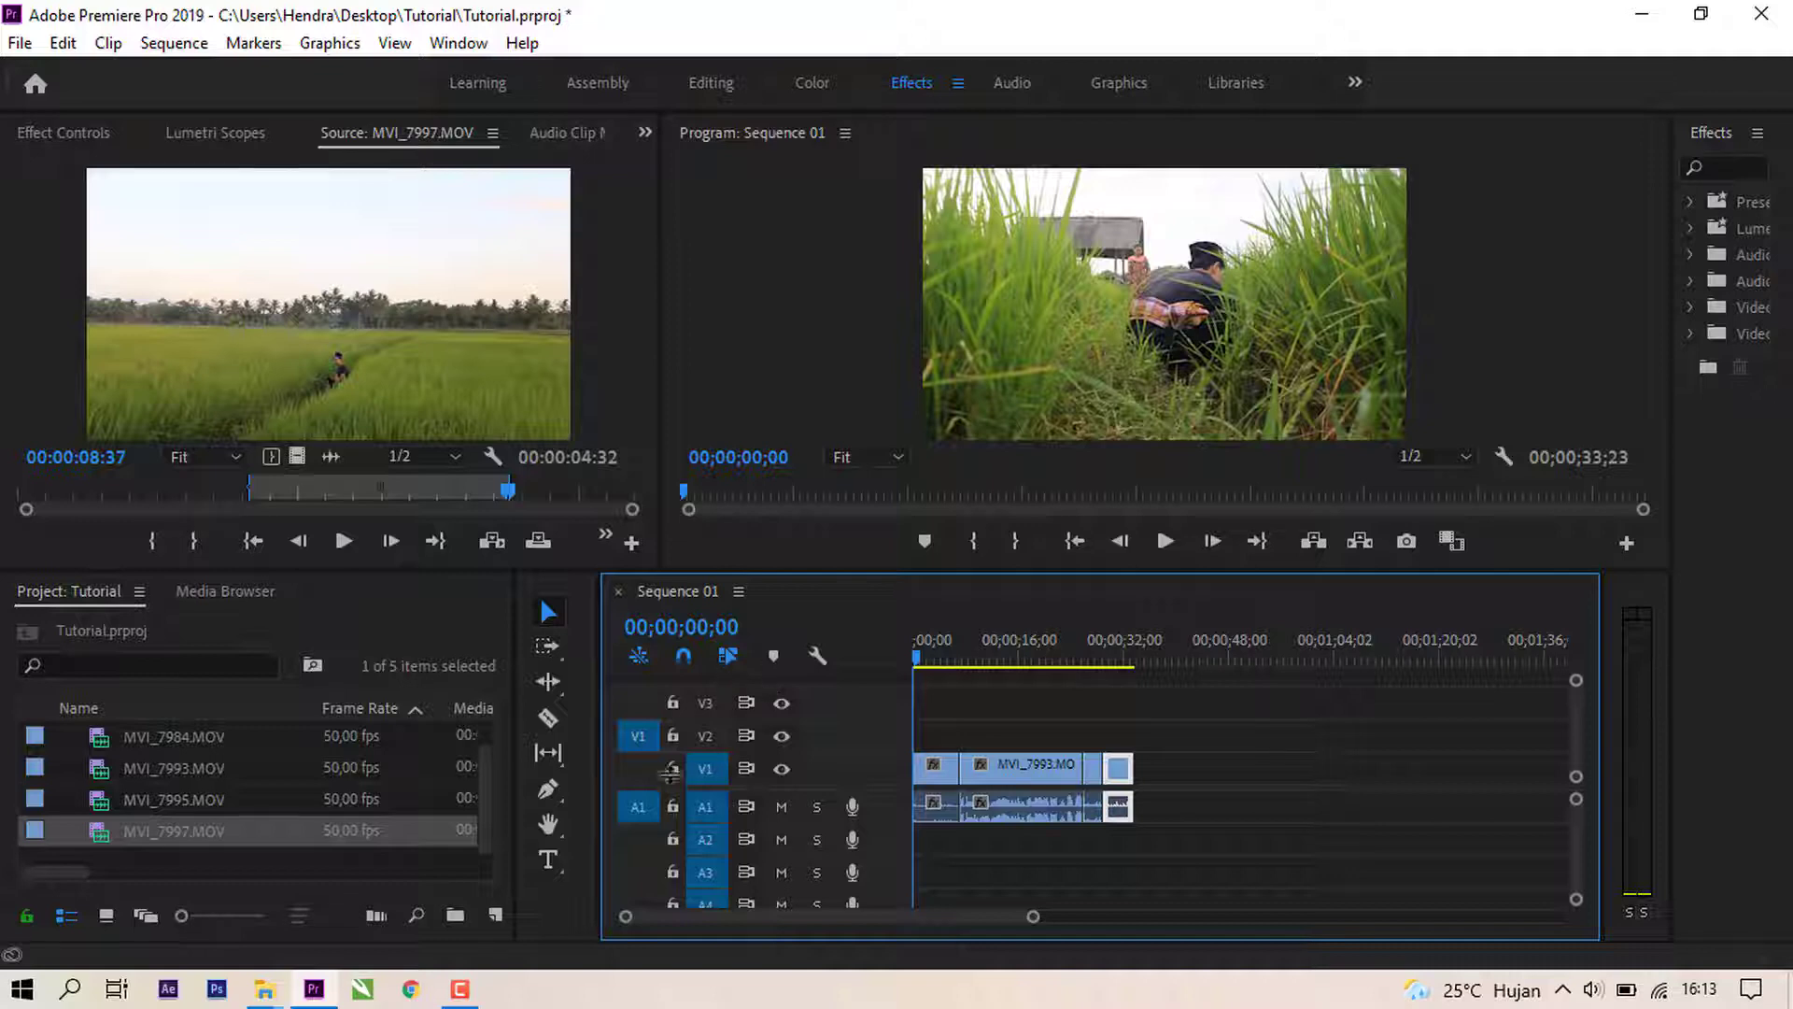
{"action": "left_click", "coordinate": [564, 874]}
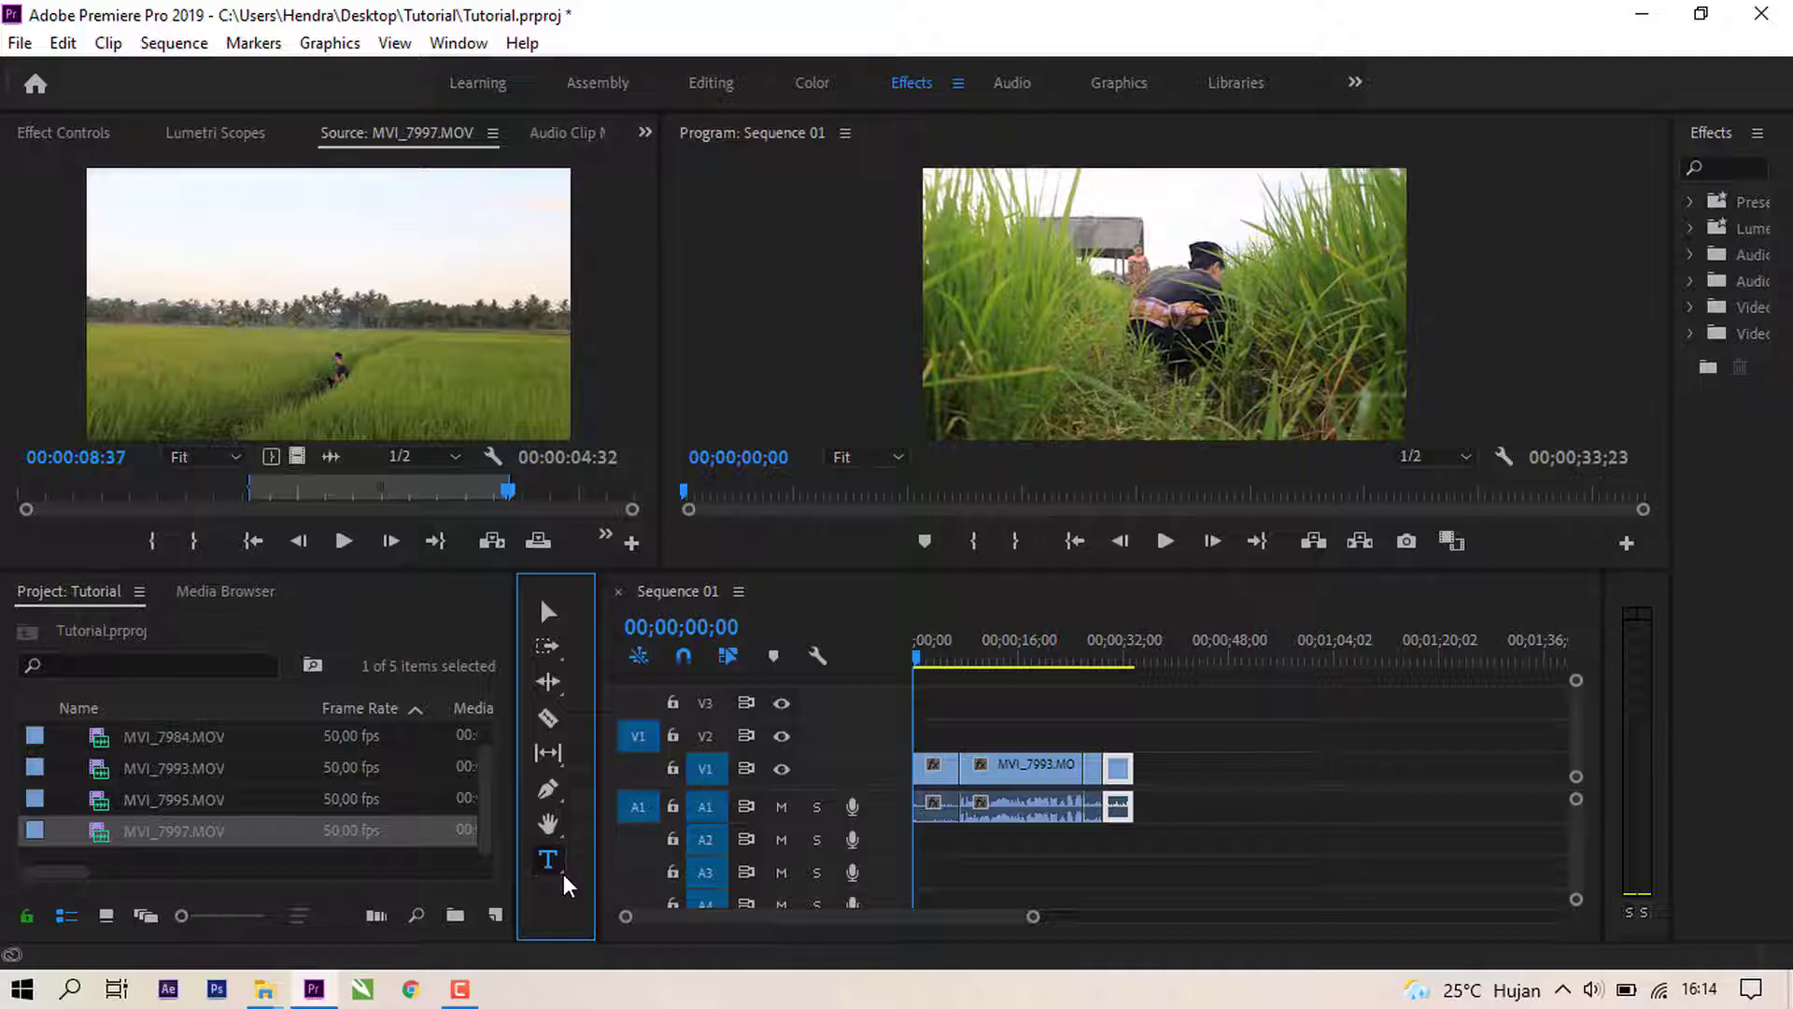
{"action": "left_click", "coordinate": [310, 47]}
{"action": "mouse_move", "coordinate": [71, 45]}
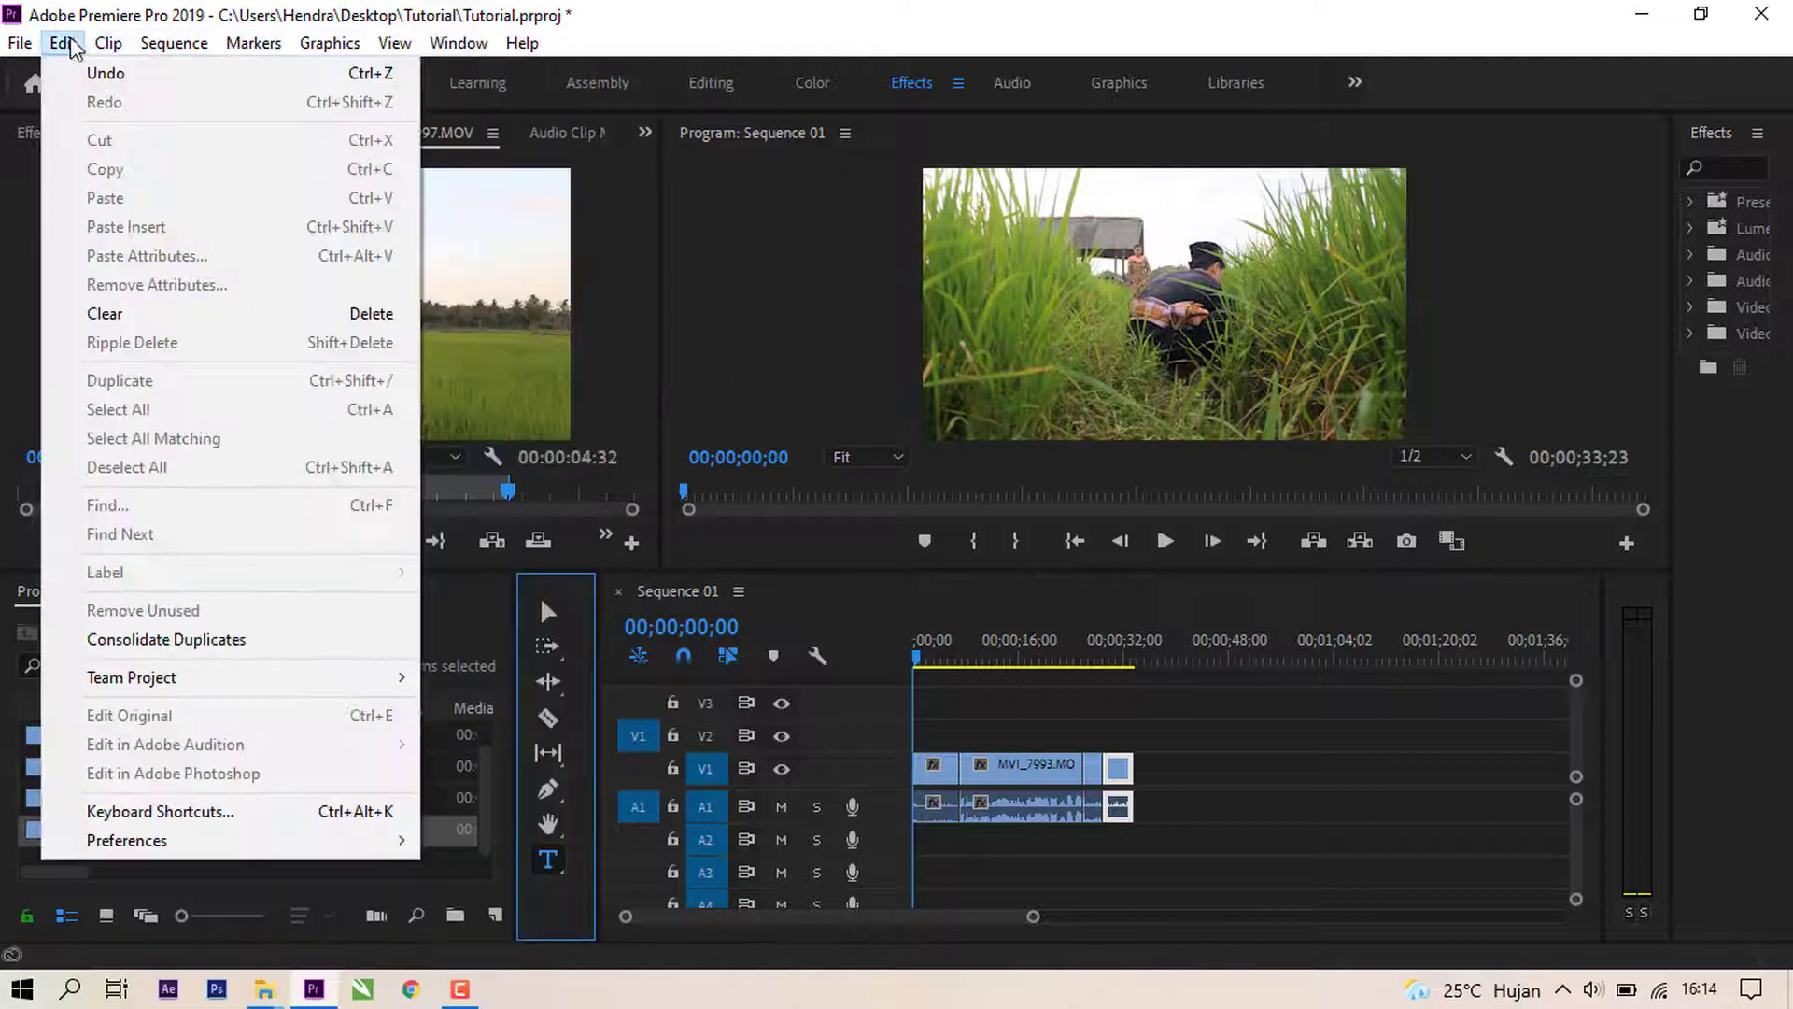
{"action": "mouse_move", "coordinate": [155, 39]}
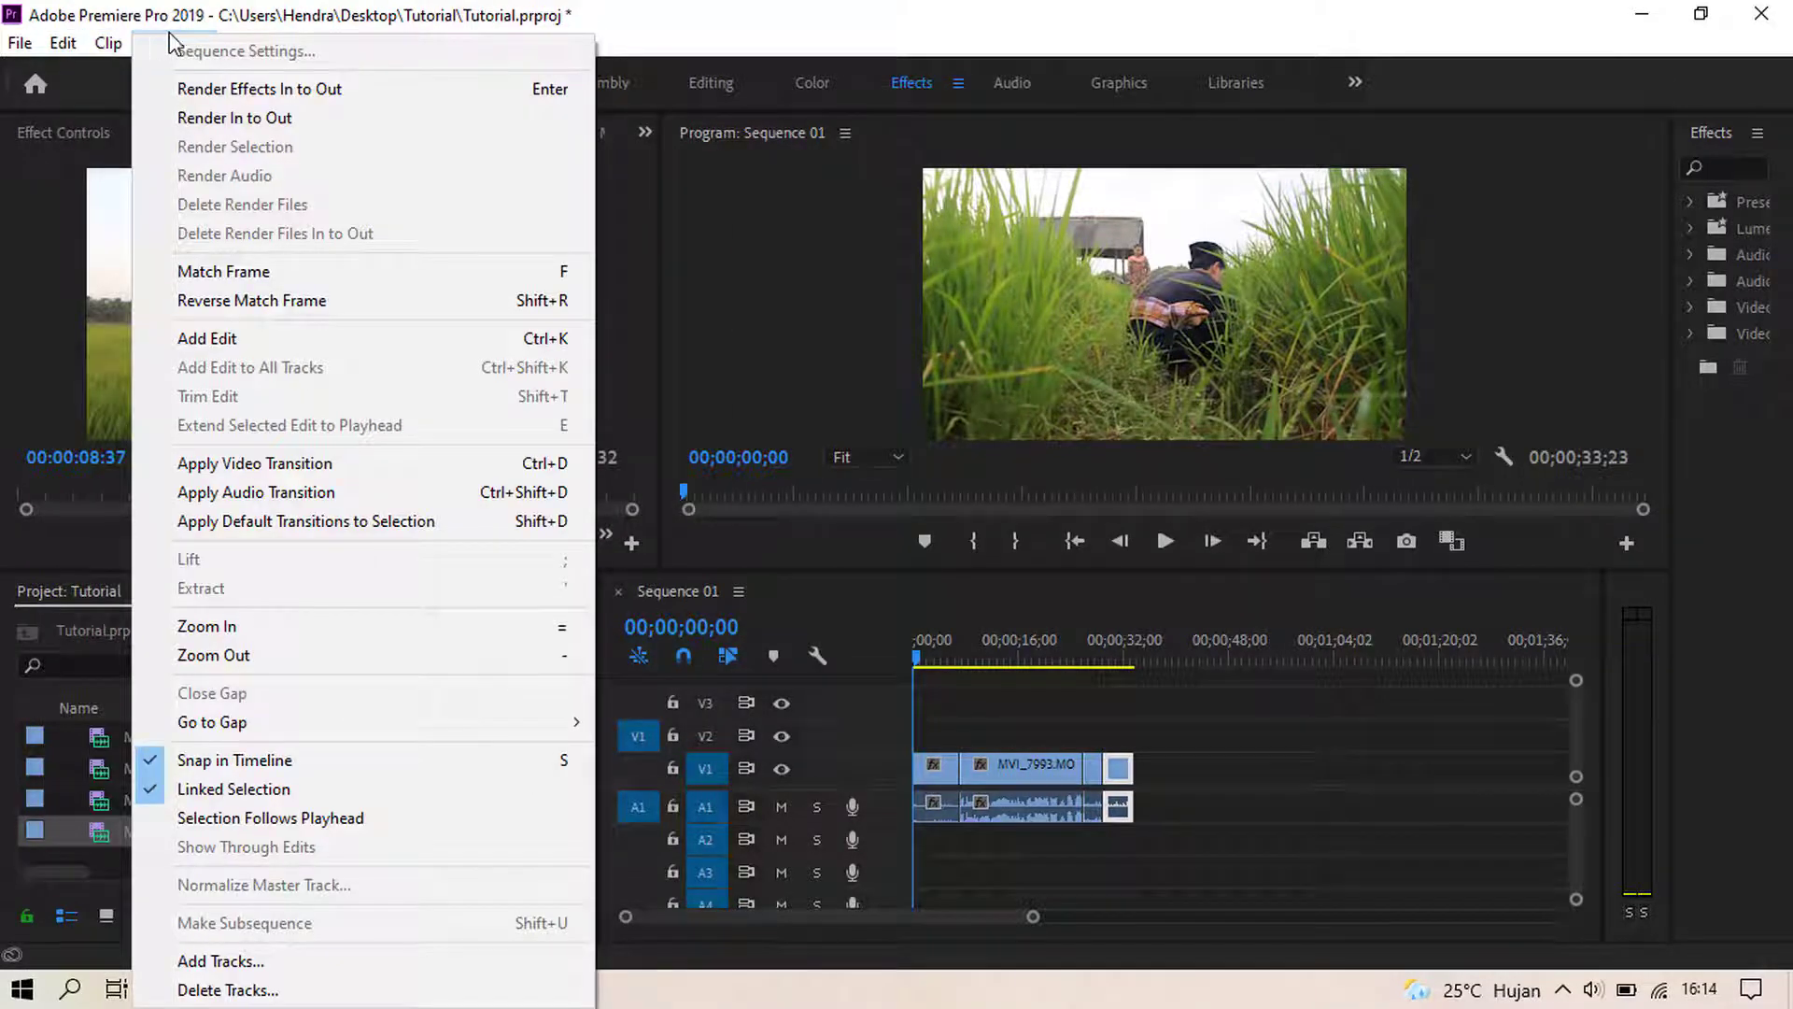
{"action": "mouse_move", "coordinate": [256, 51]}
{"action": "mouse_move", "coordinate": [311, 45]}
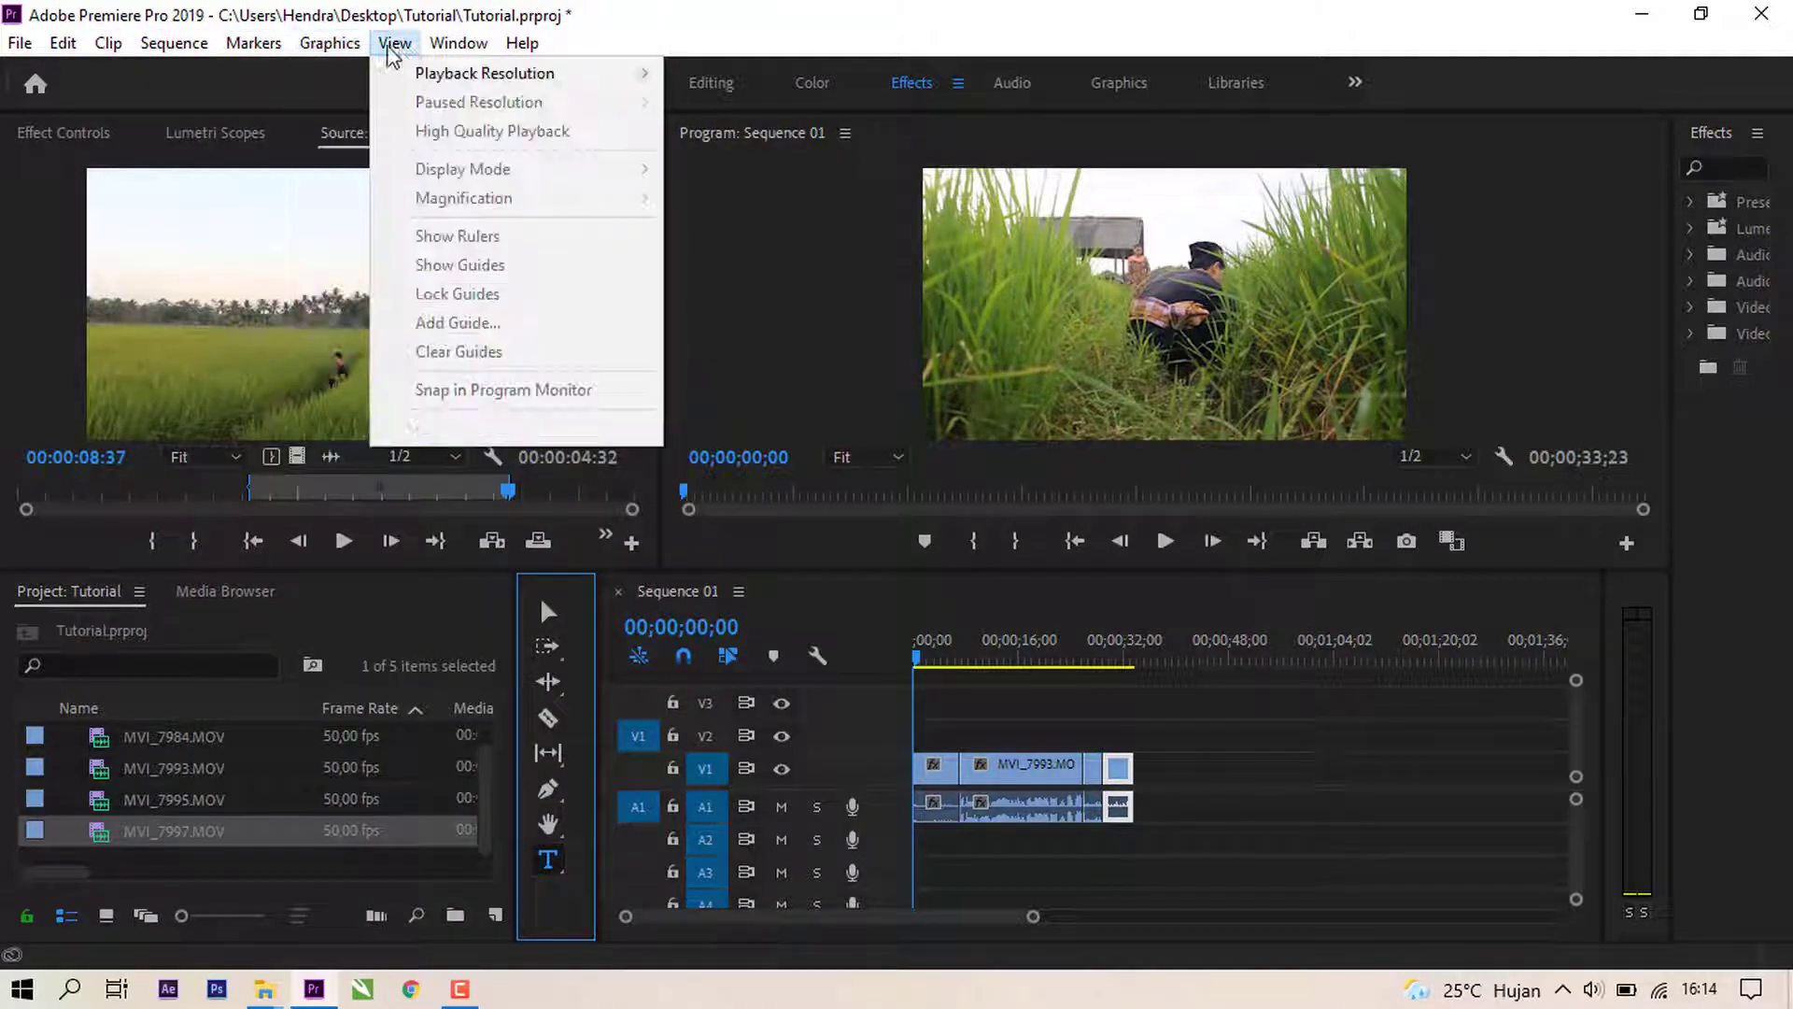
{"action": "mouse_move", "coordinate": [458, 43]}
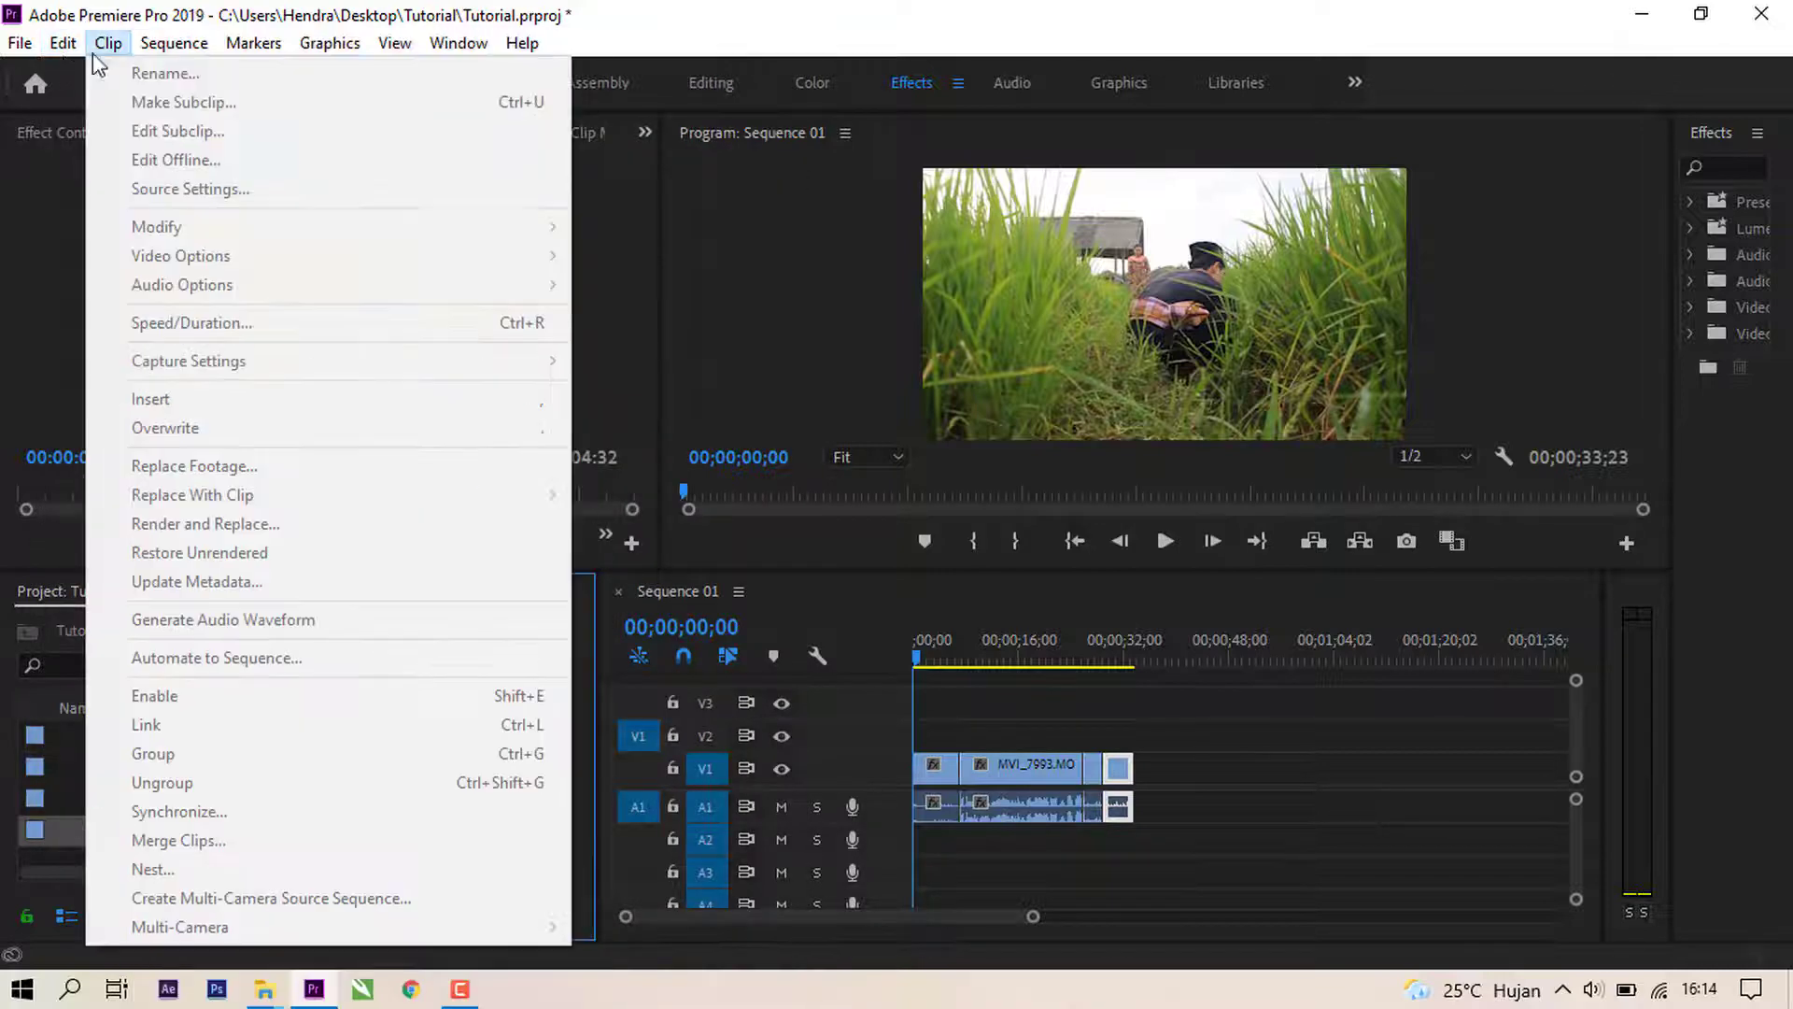
Step: Create a new legacy title at 1920 × 1080, keeping its default name
{"action": "mouse_move", "coordinate": [372, 82]}
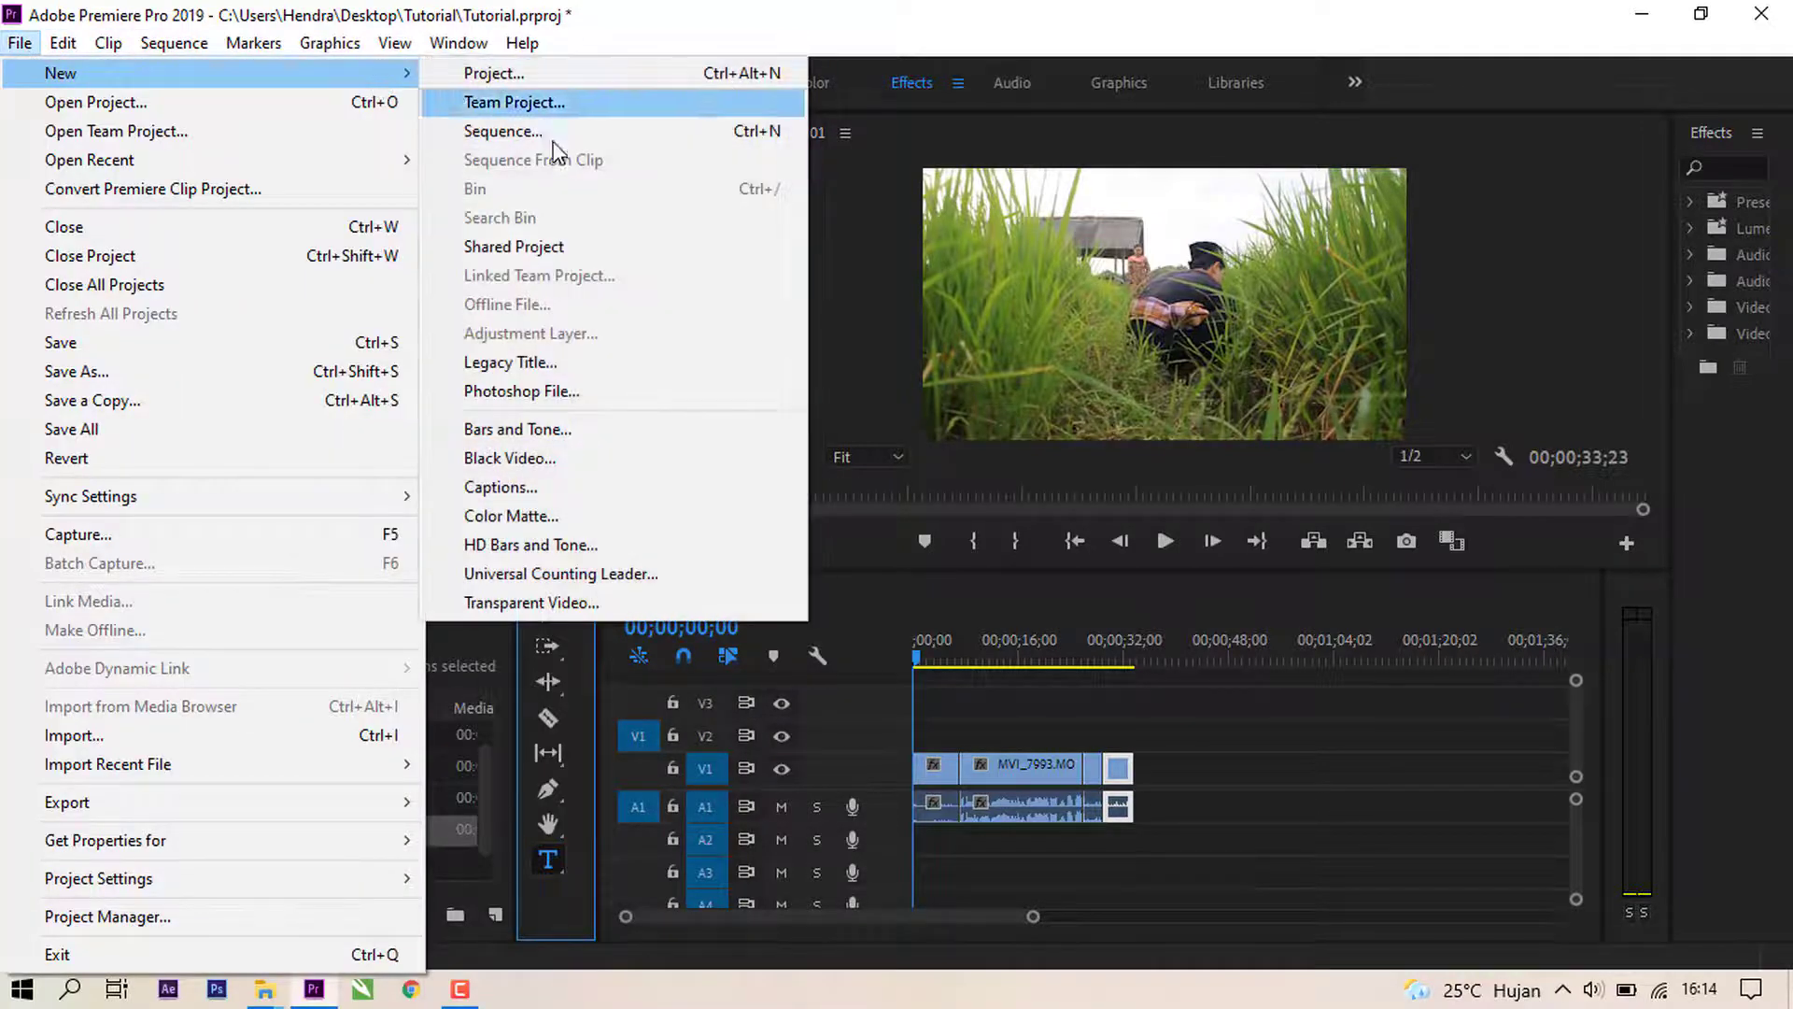
{"action": "left_click", "coordinate": [583, 364]}
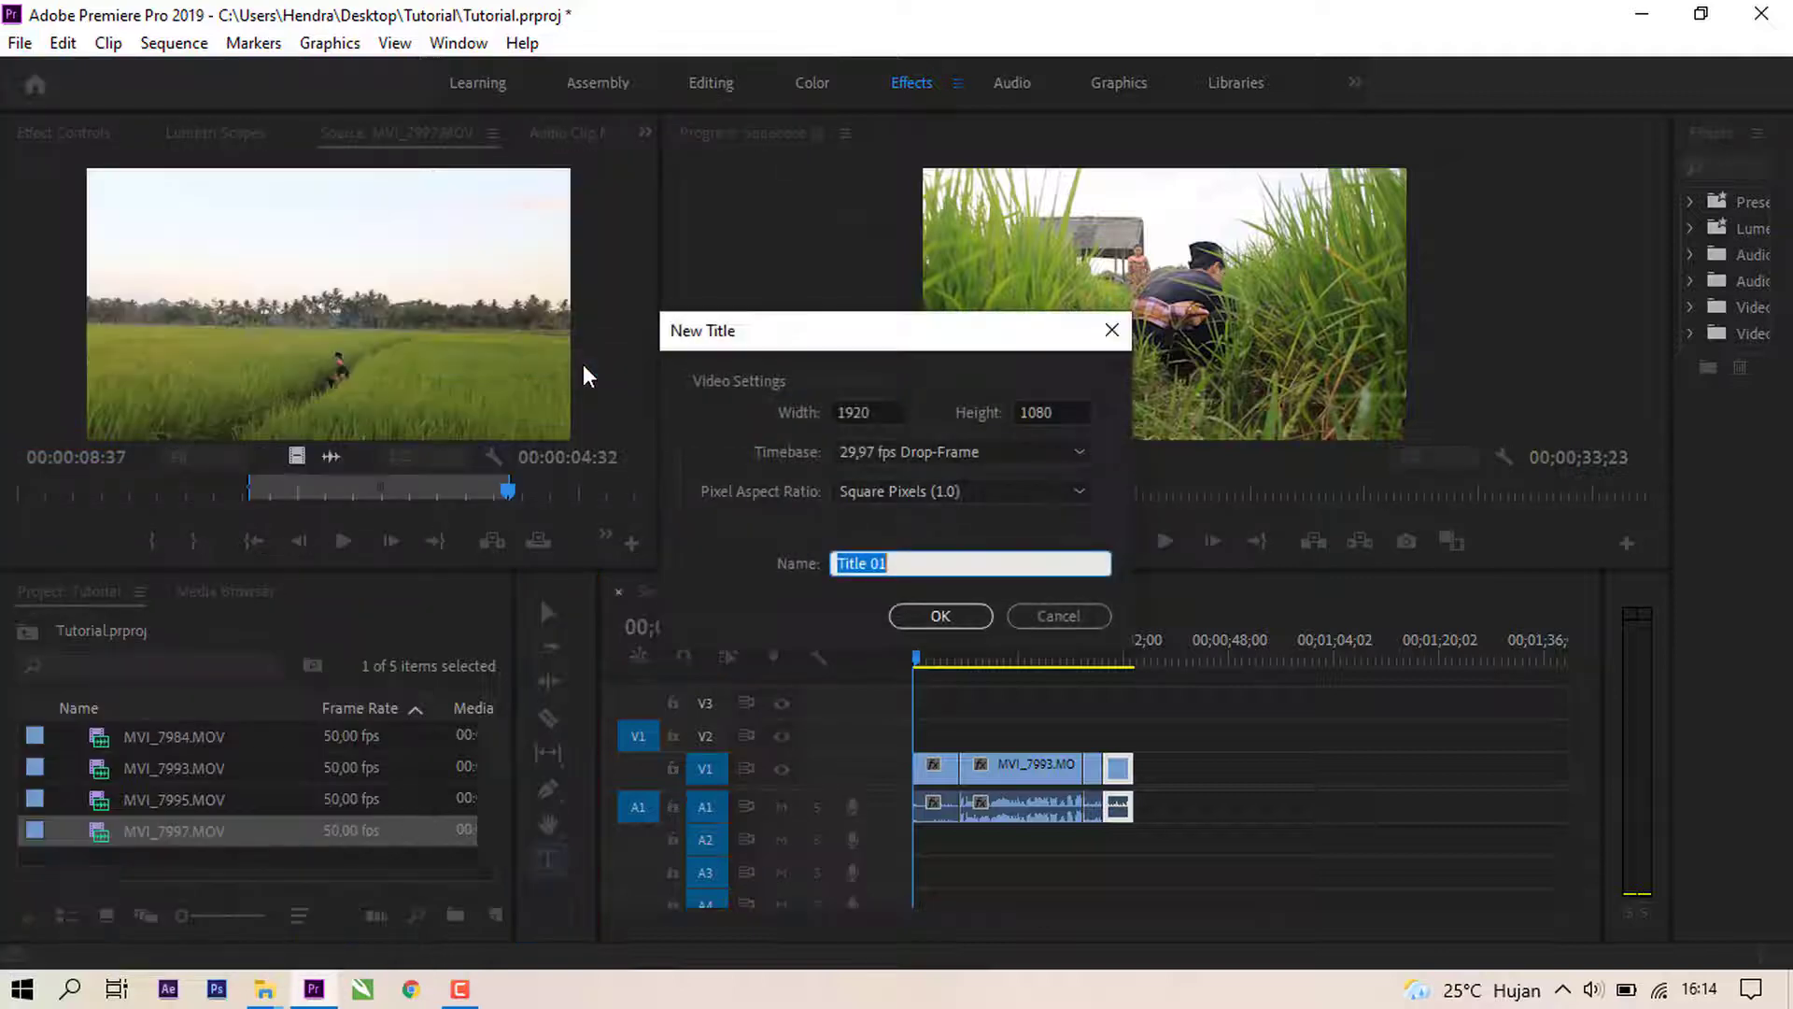
{"action": "left_click", "coordinate": [883, 411]}
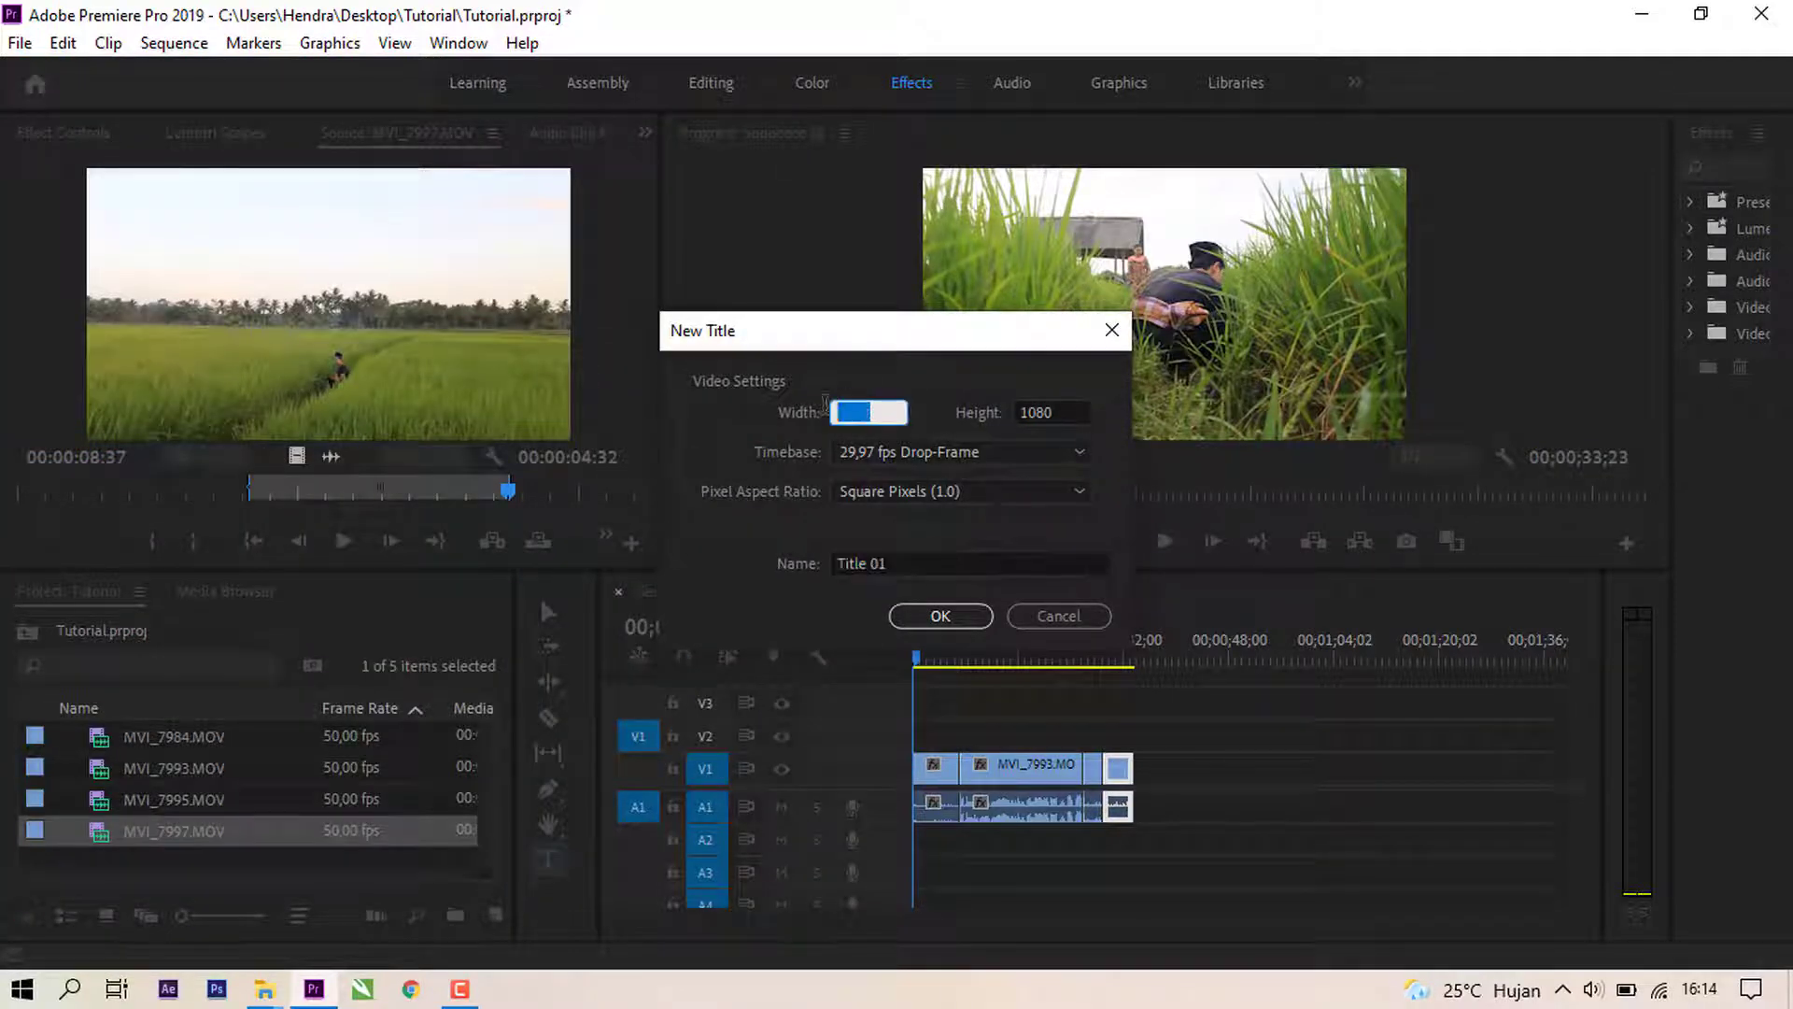
{"action": "left_click", "coordinate": [1086, 412]}
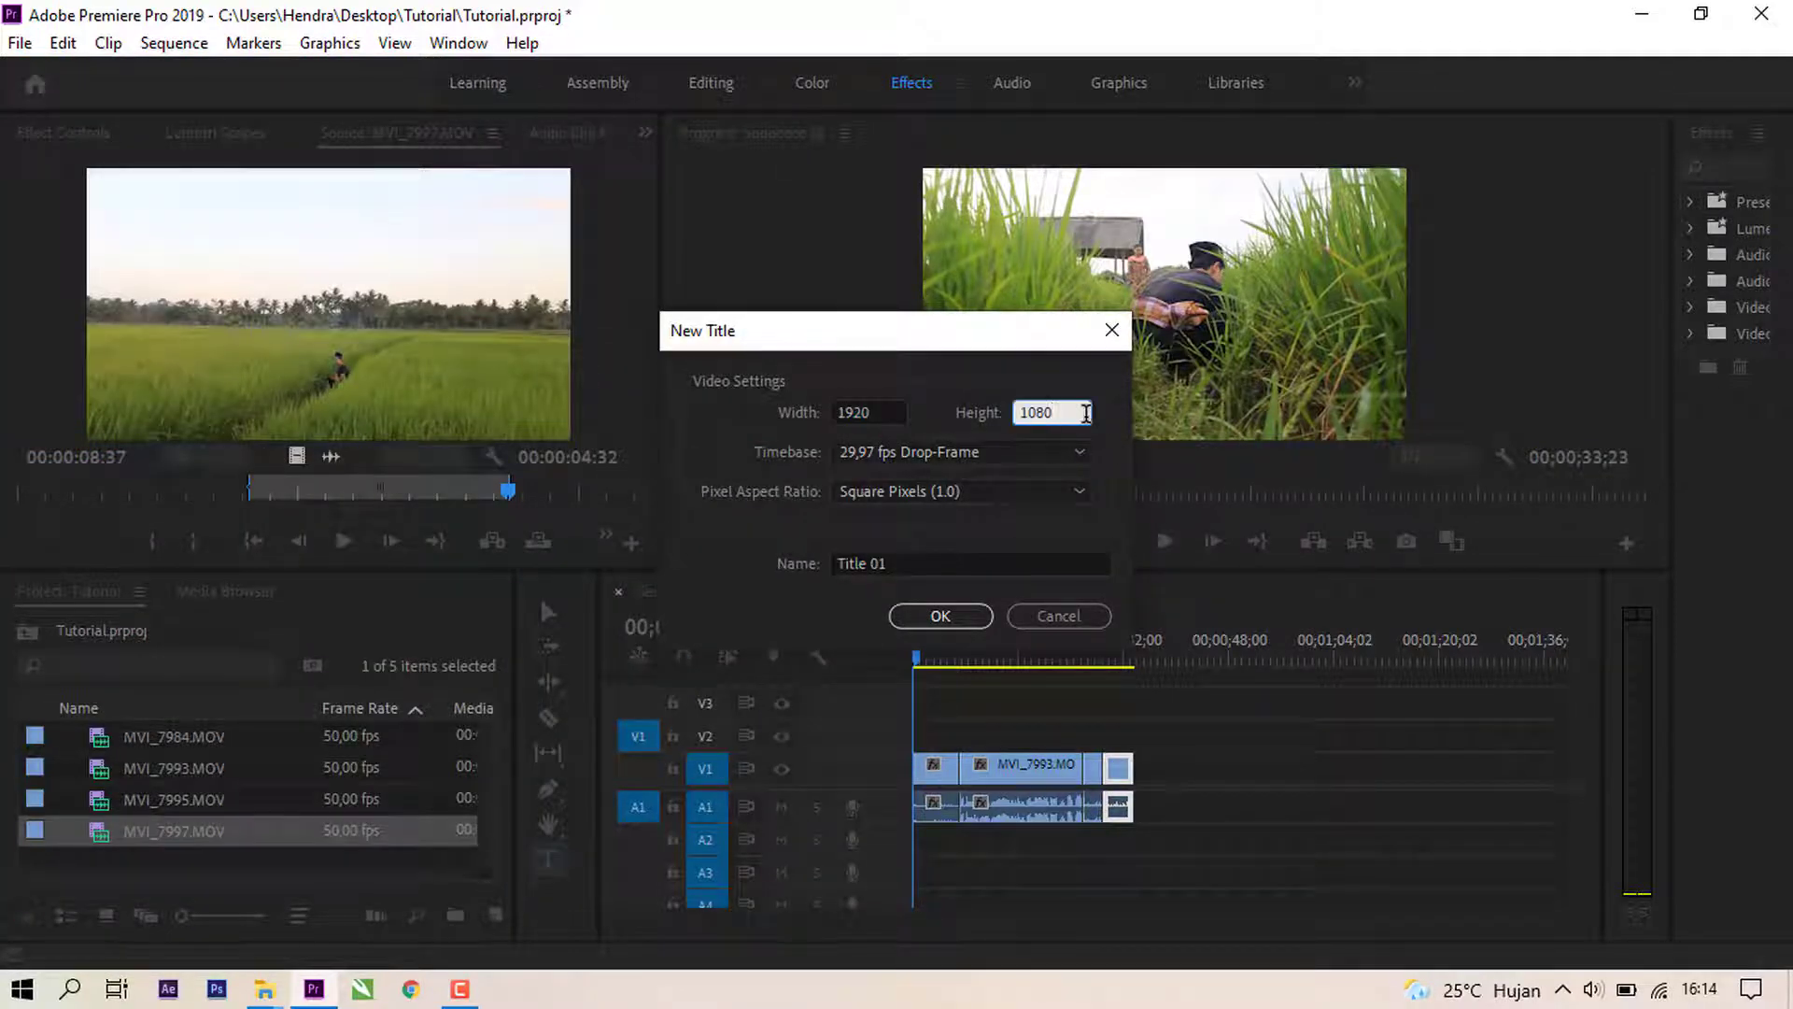
{"action": "left_click", "coordinate": [950, 618]}
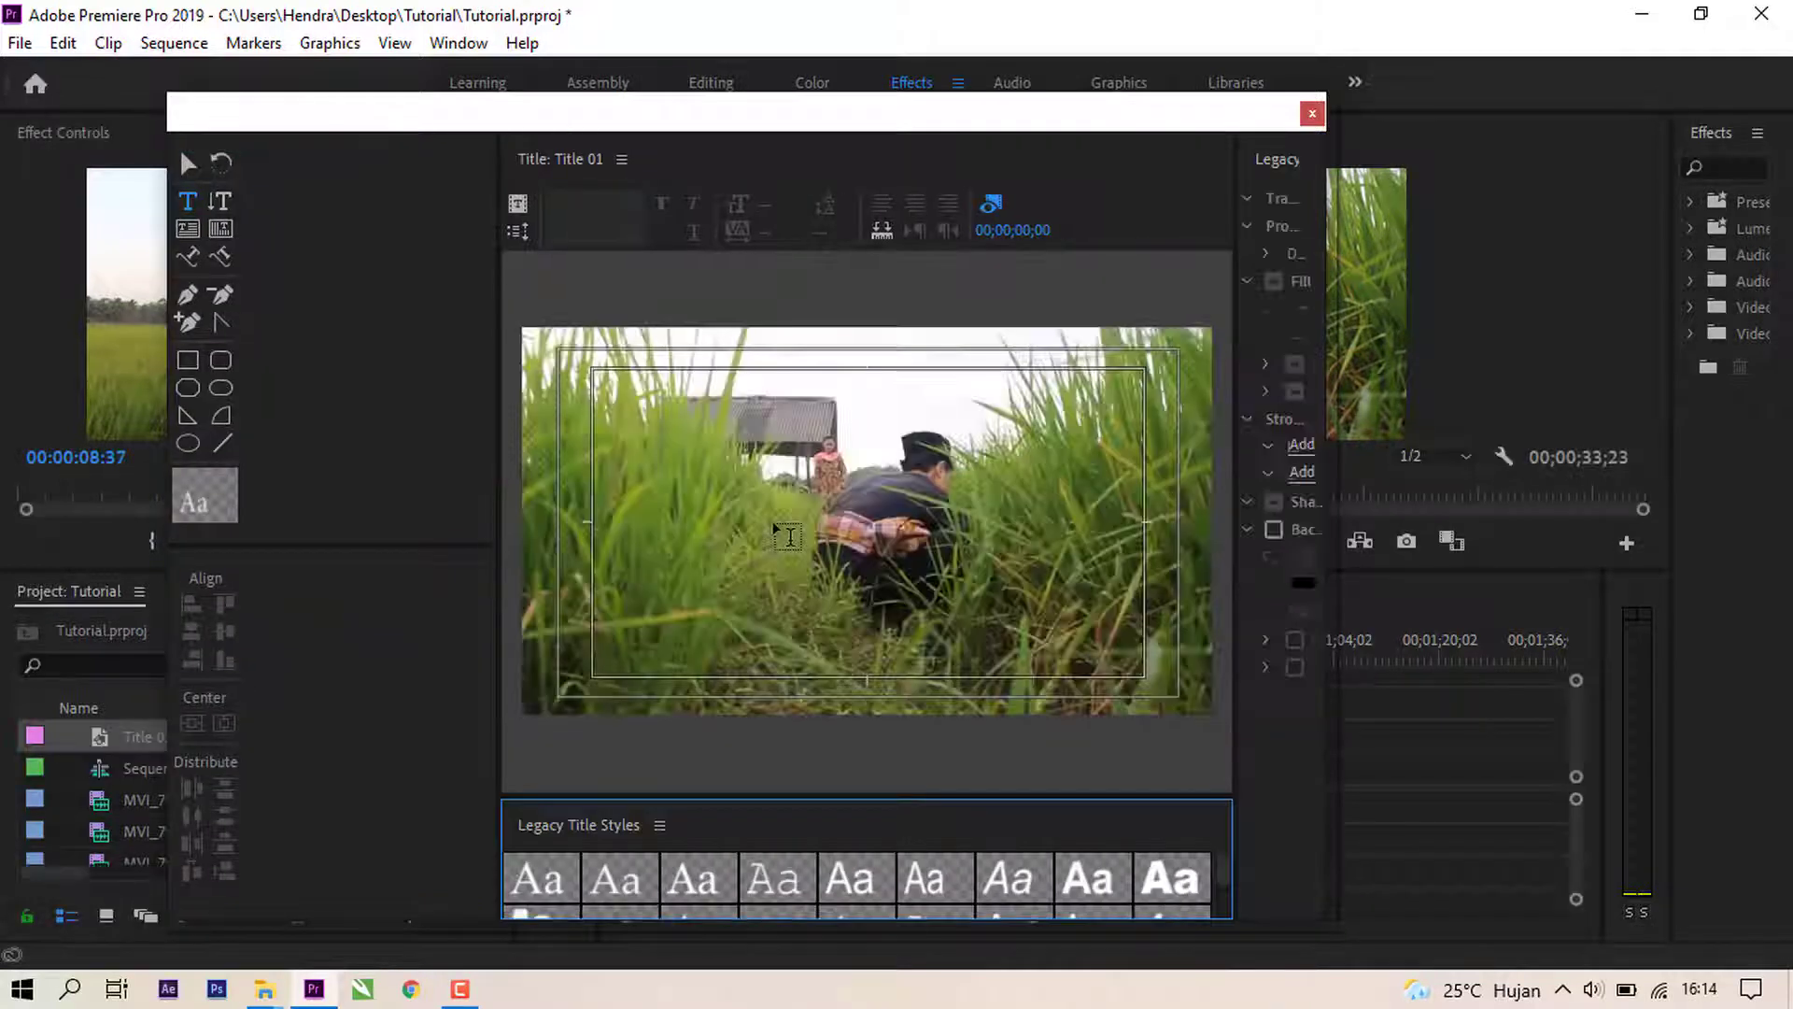
Step: Add the text "Sikabayan" in the upper middle of the title frame, over the hut roof
{"action": "left_click", "coordinate": [775, 422]}
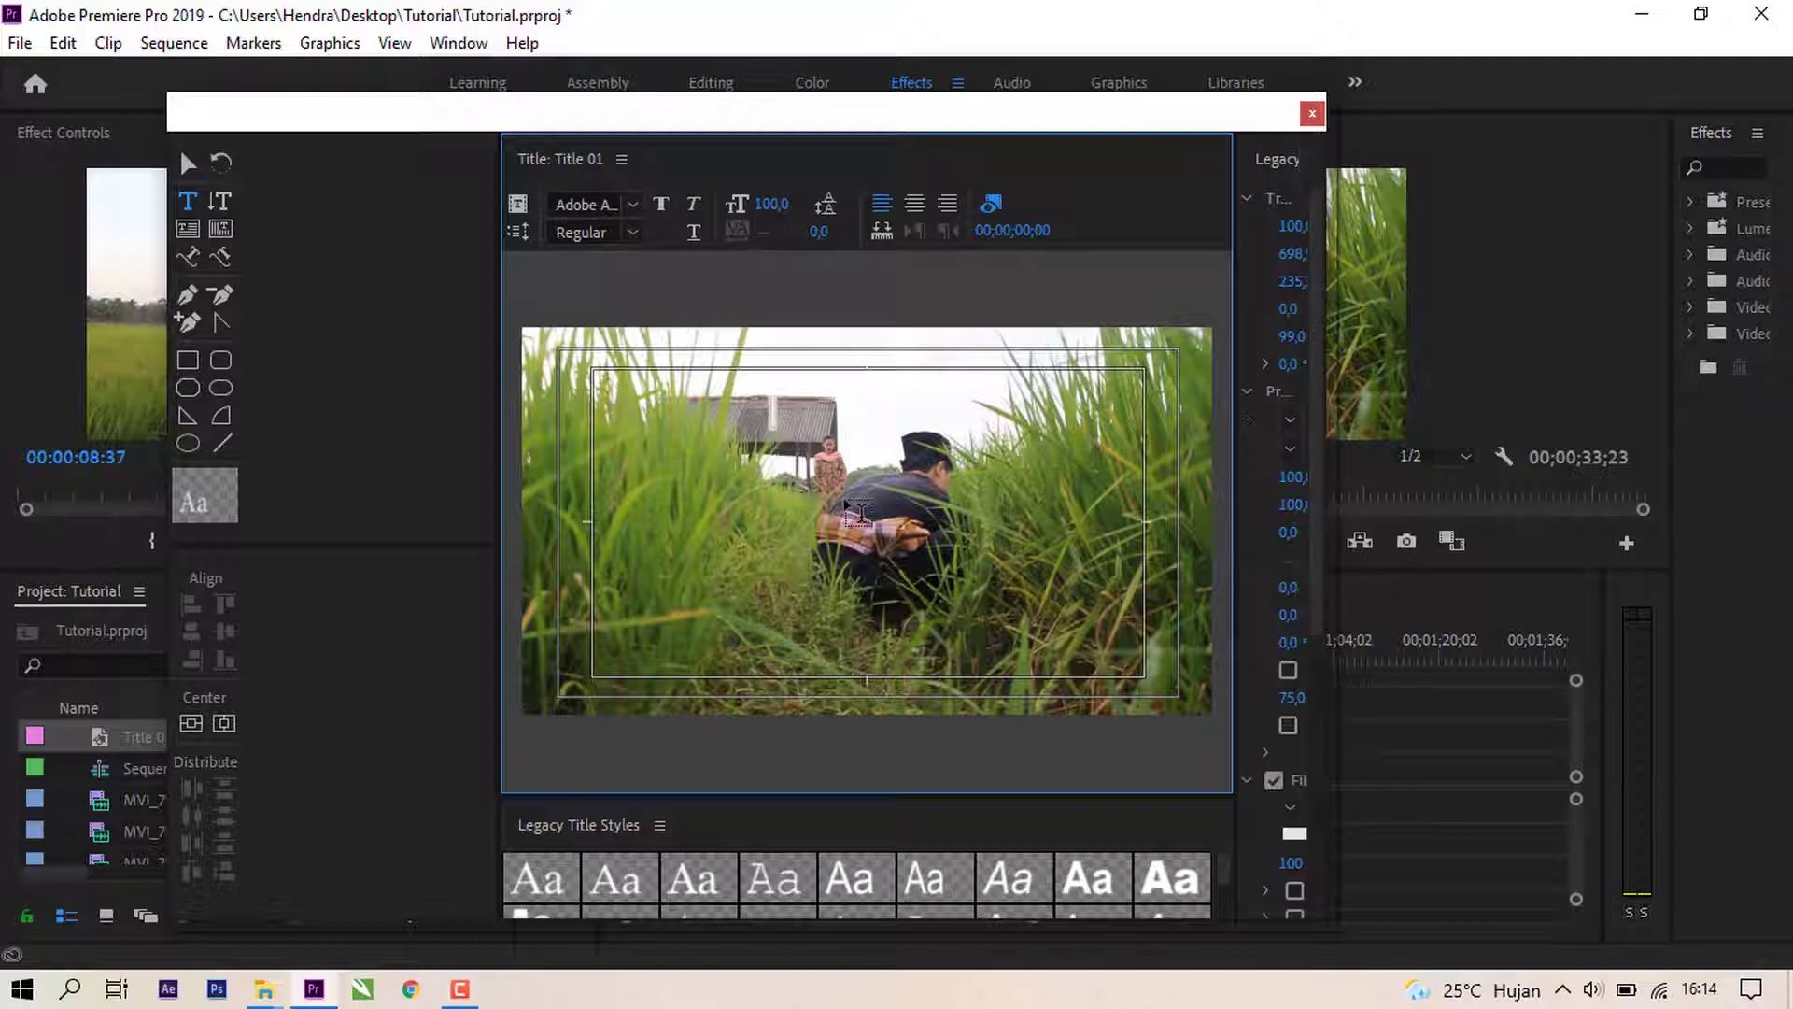
{"action": "type", "text": "I"}
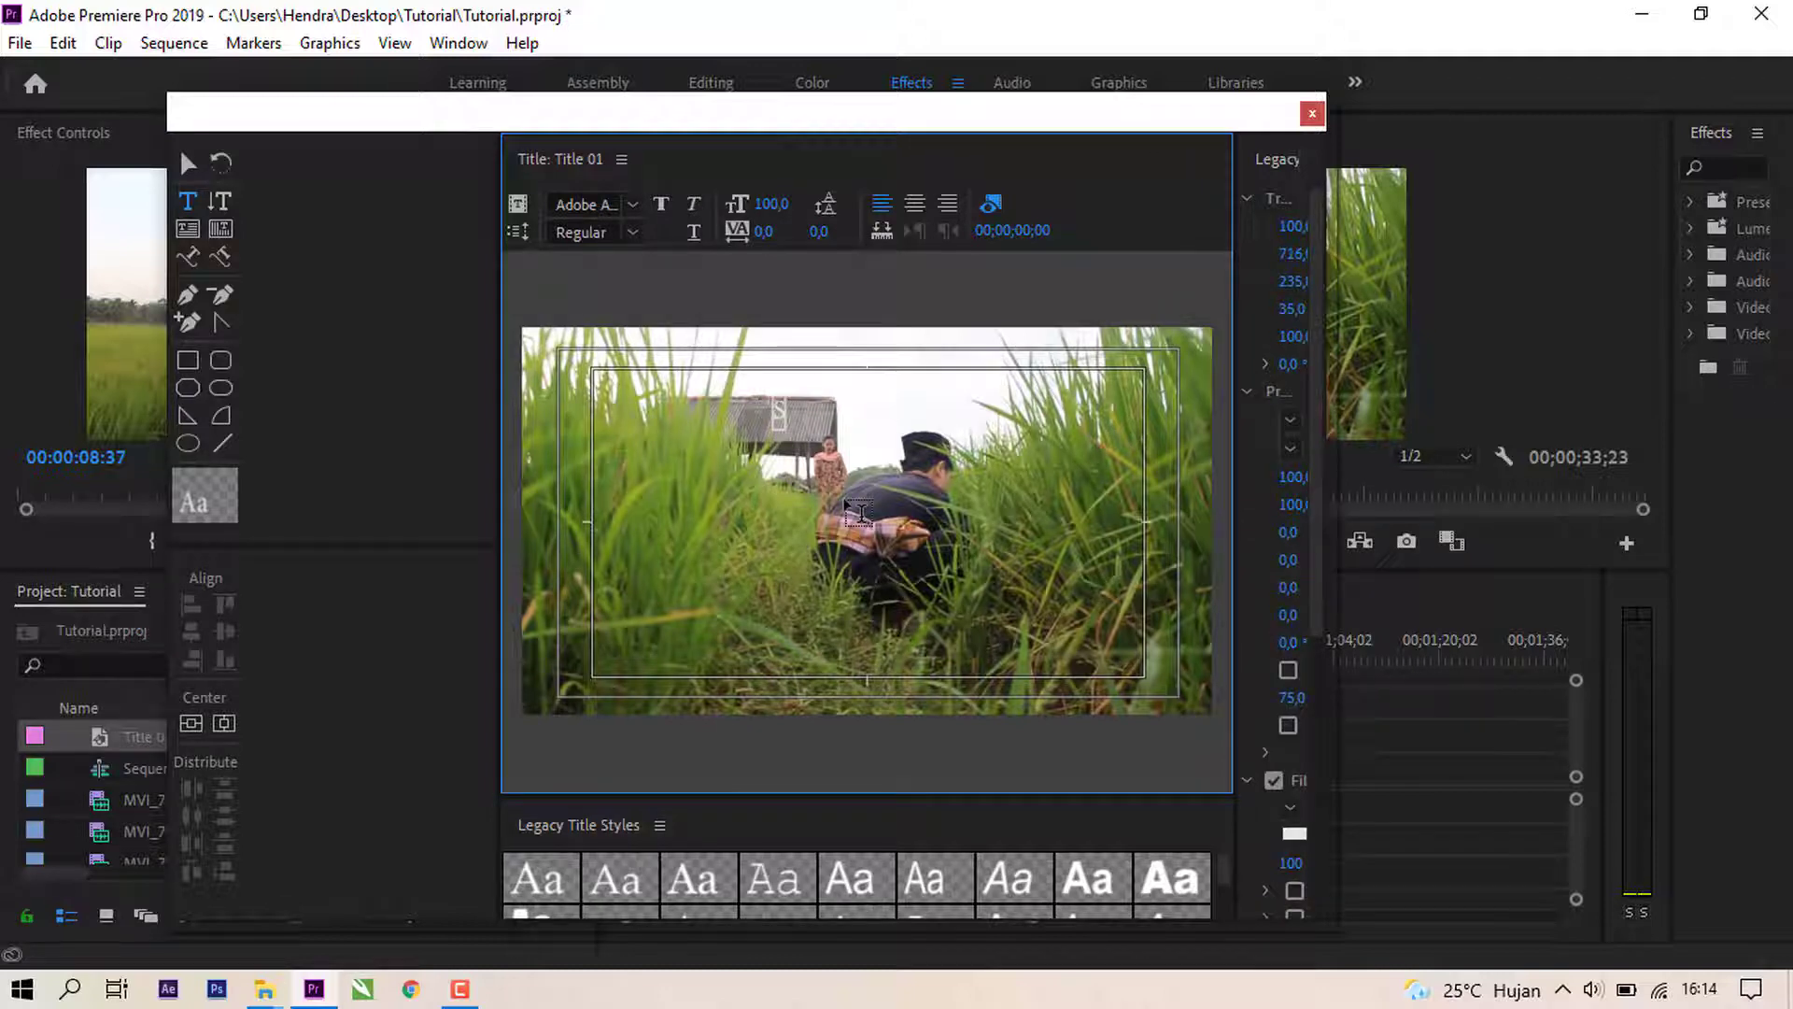
{"action": "type", "text": "ikabayan"}
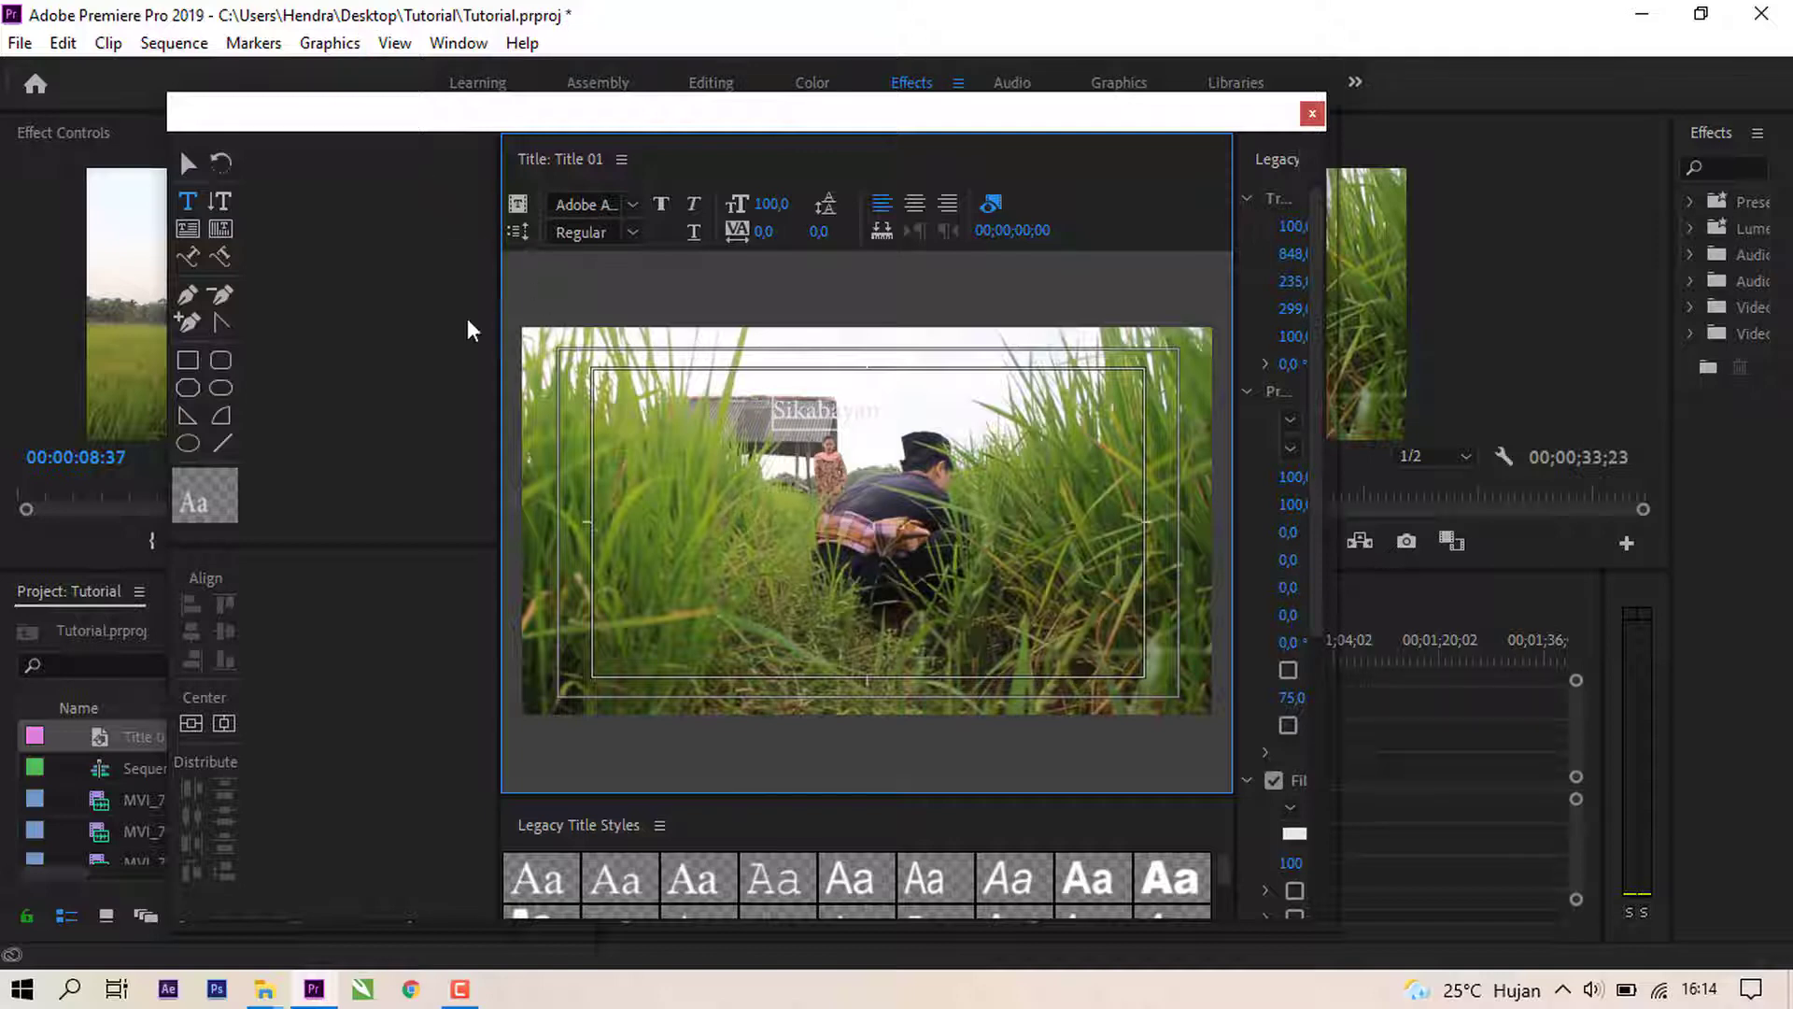
Step: Enlarge the title designer's properties area and set the "Sikabayan" text's fill color to black (000000)
{"action": "left_click_drag", "start_coordinate": [501, 302], "coordinate": [270, 287]}
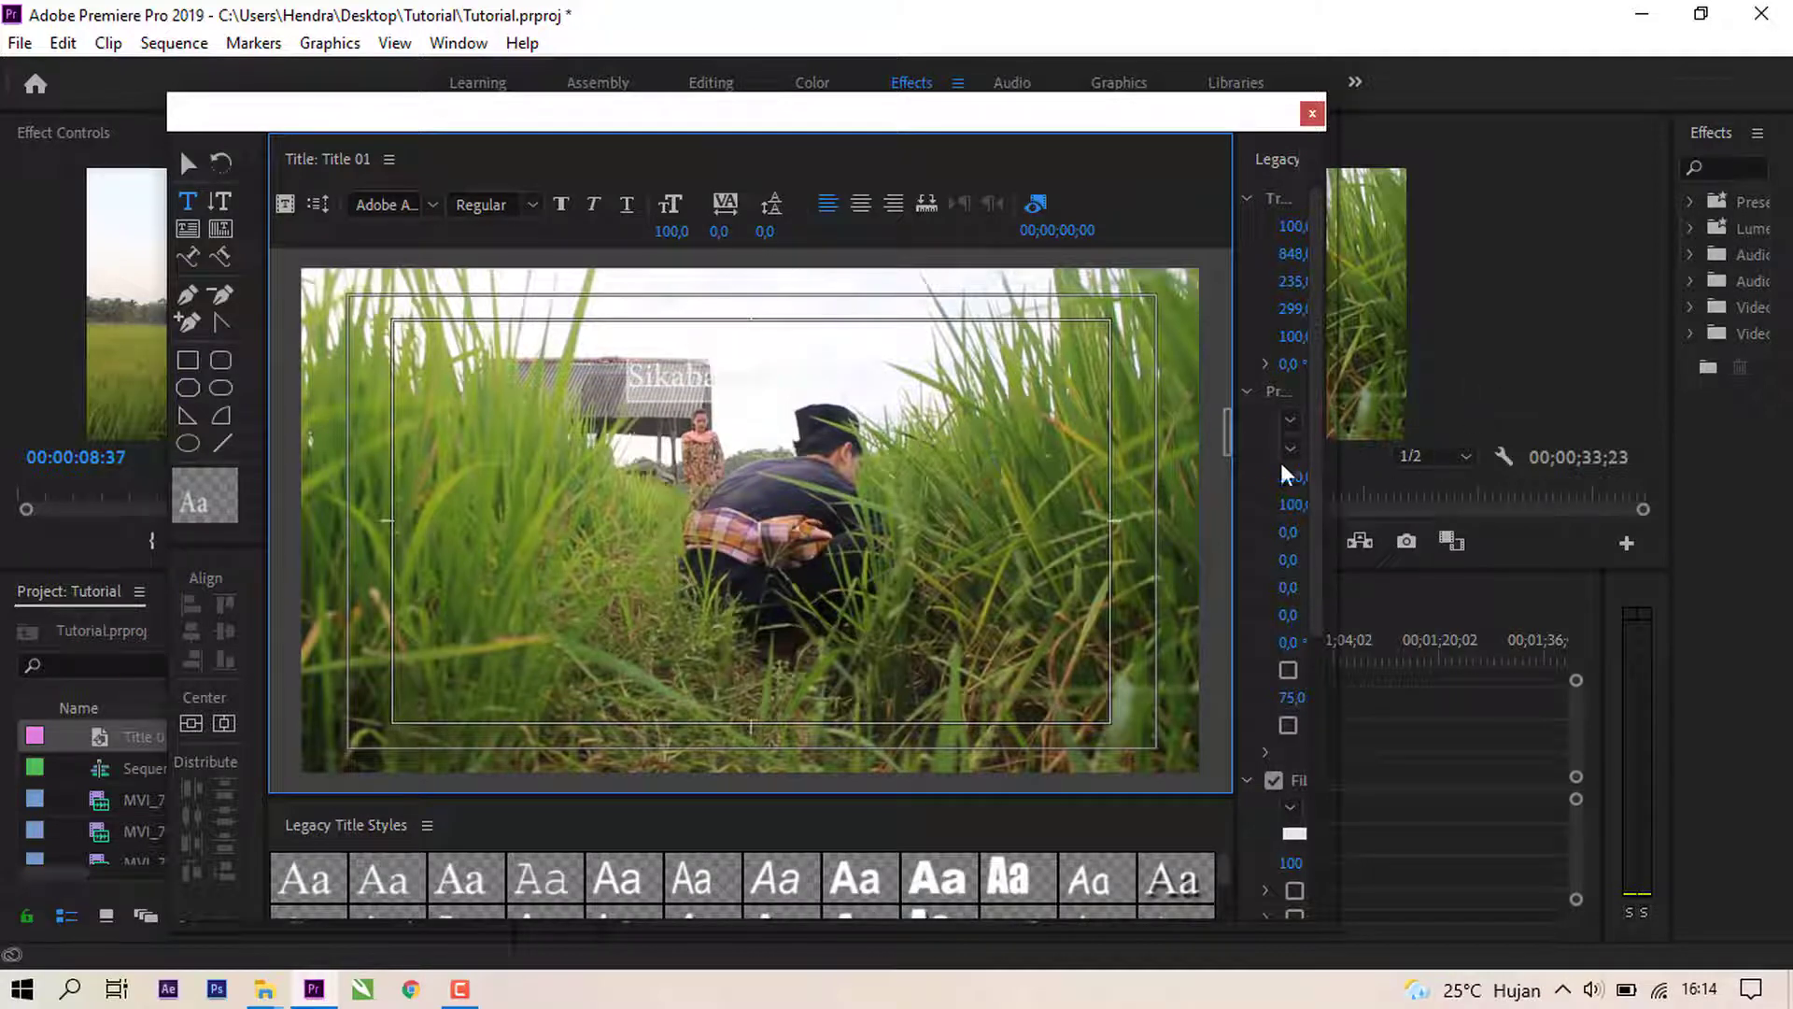
{"action": "left_click_drag", "start_coordinate": [1234, 473], "coordinate": [1018, 458]}
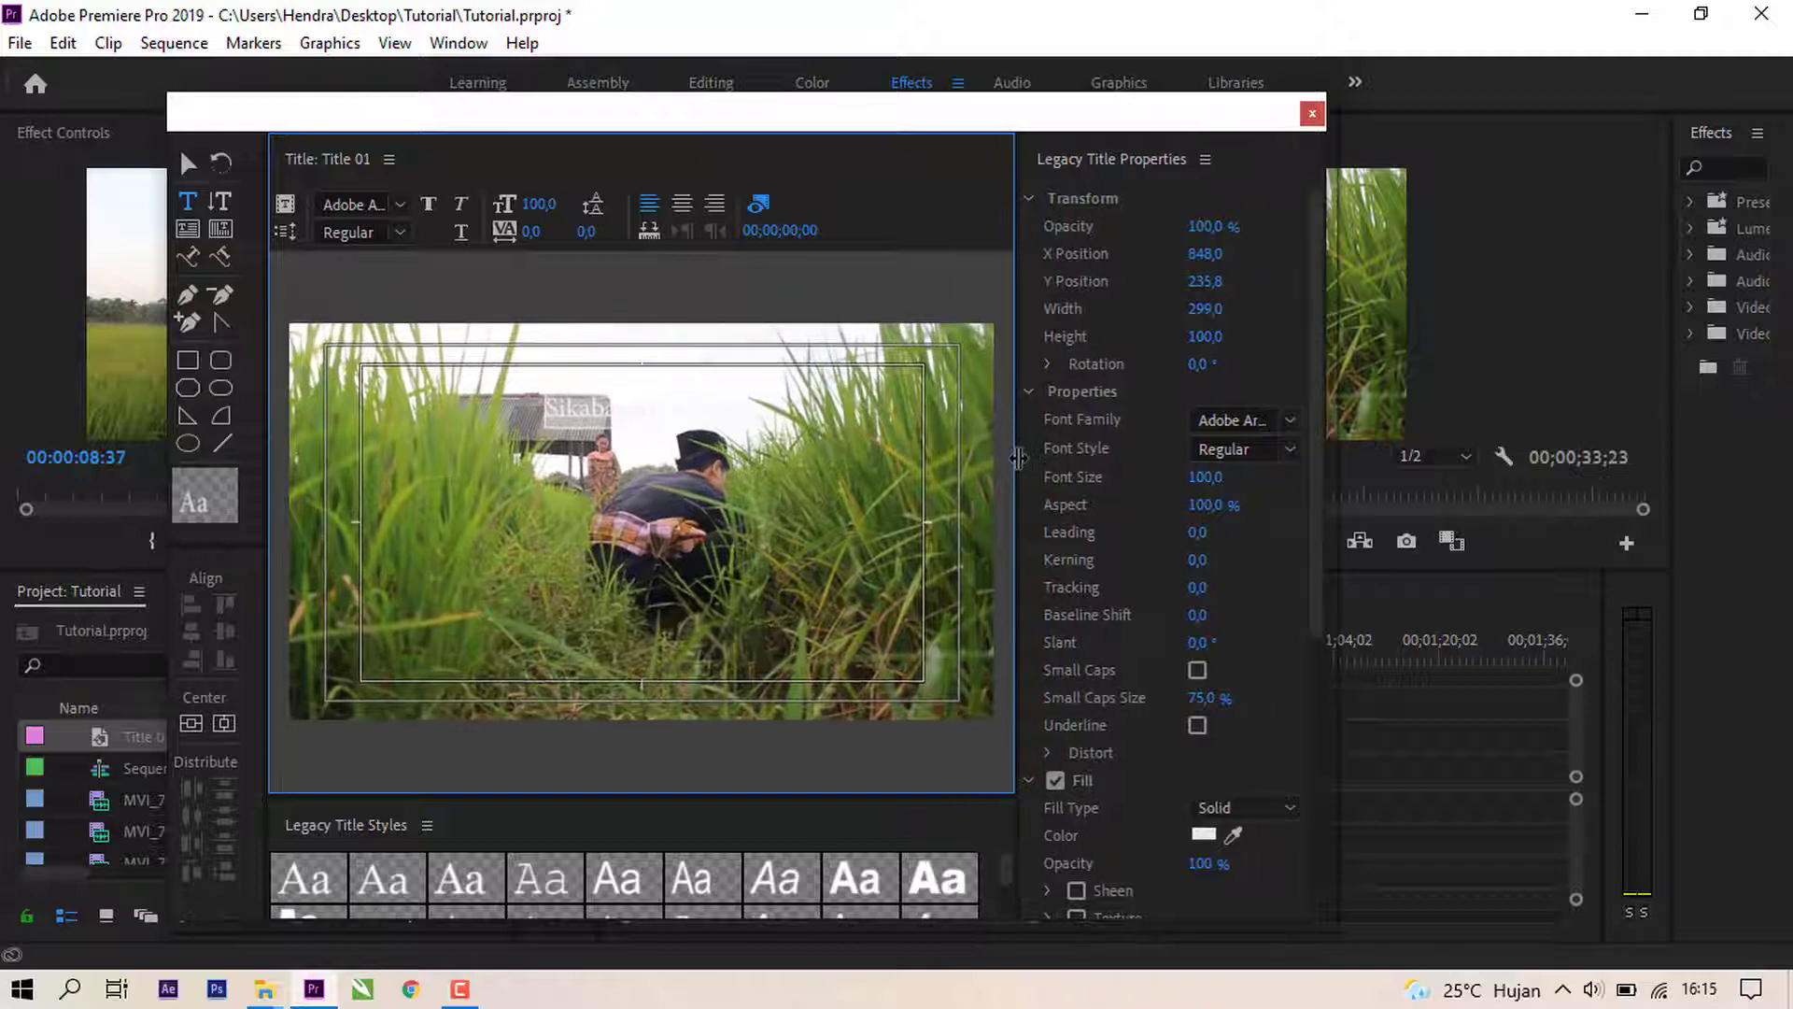
{"action": "left_click", "coordinate": [1204, 835]}
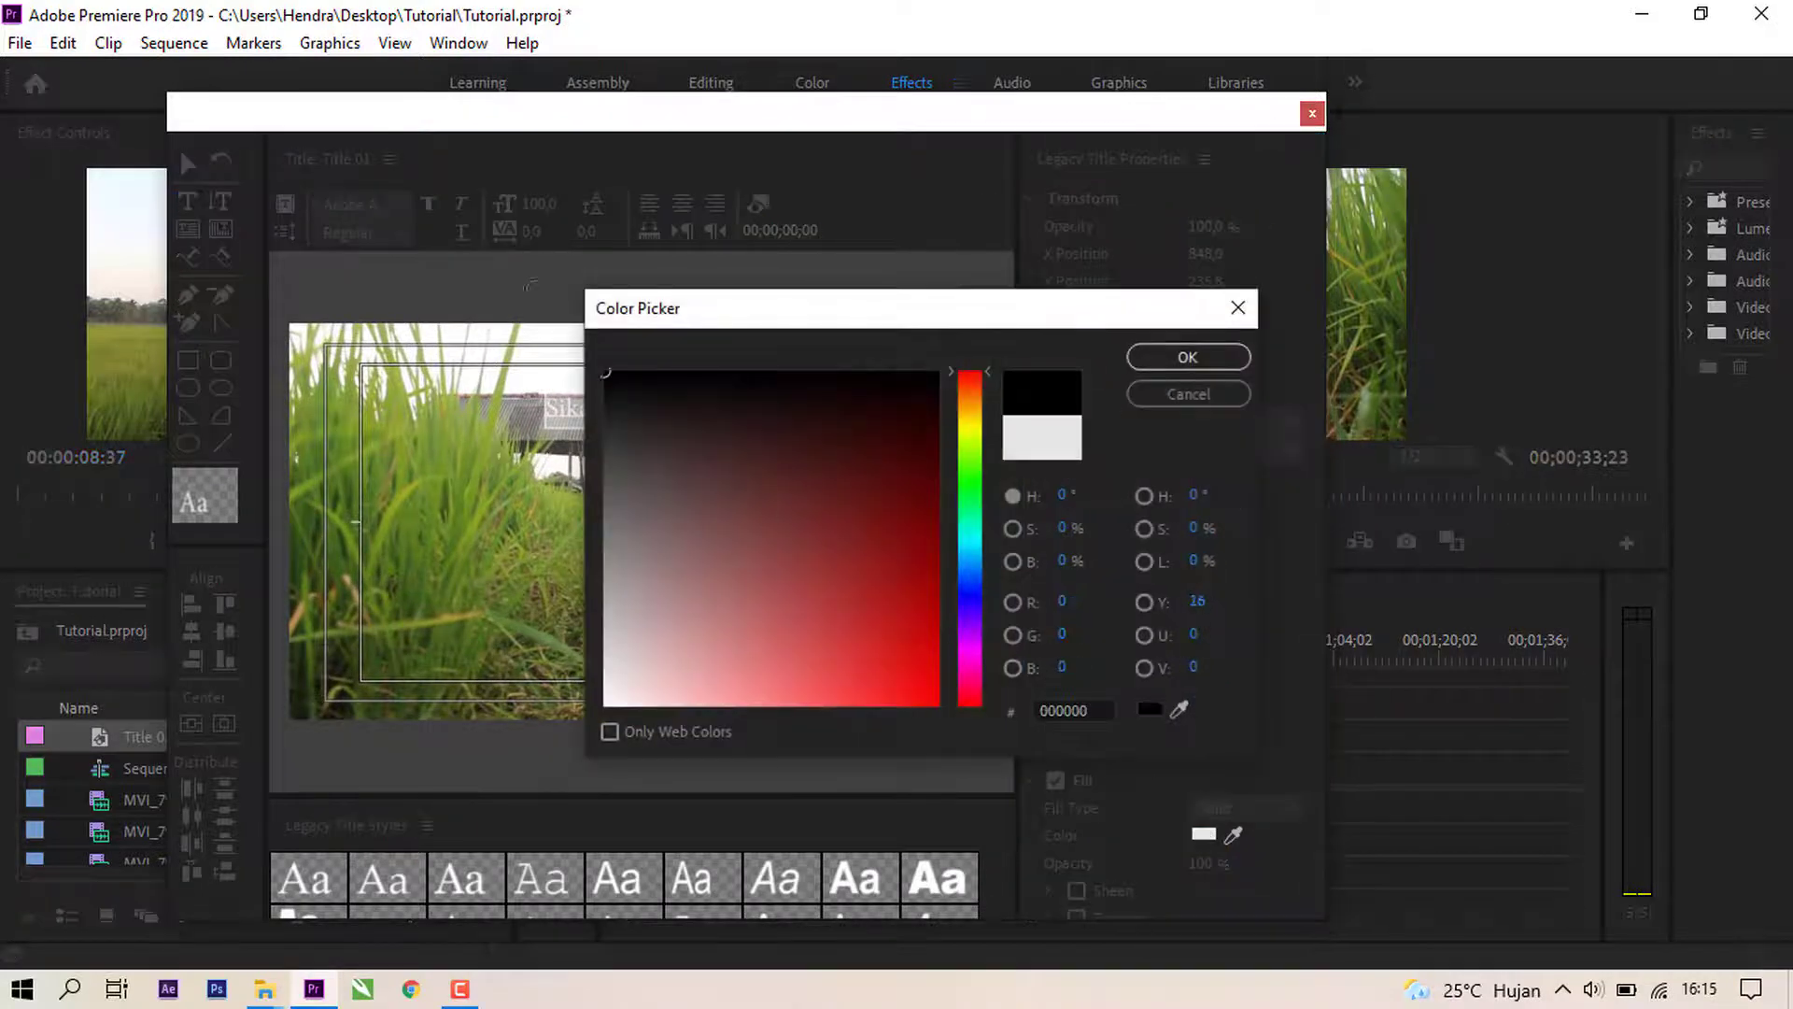
{"action": "left_click", "coordinate": [1145, 361]}
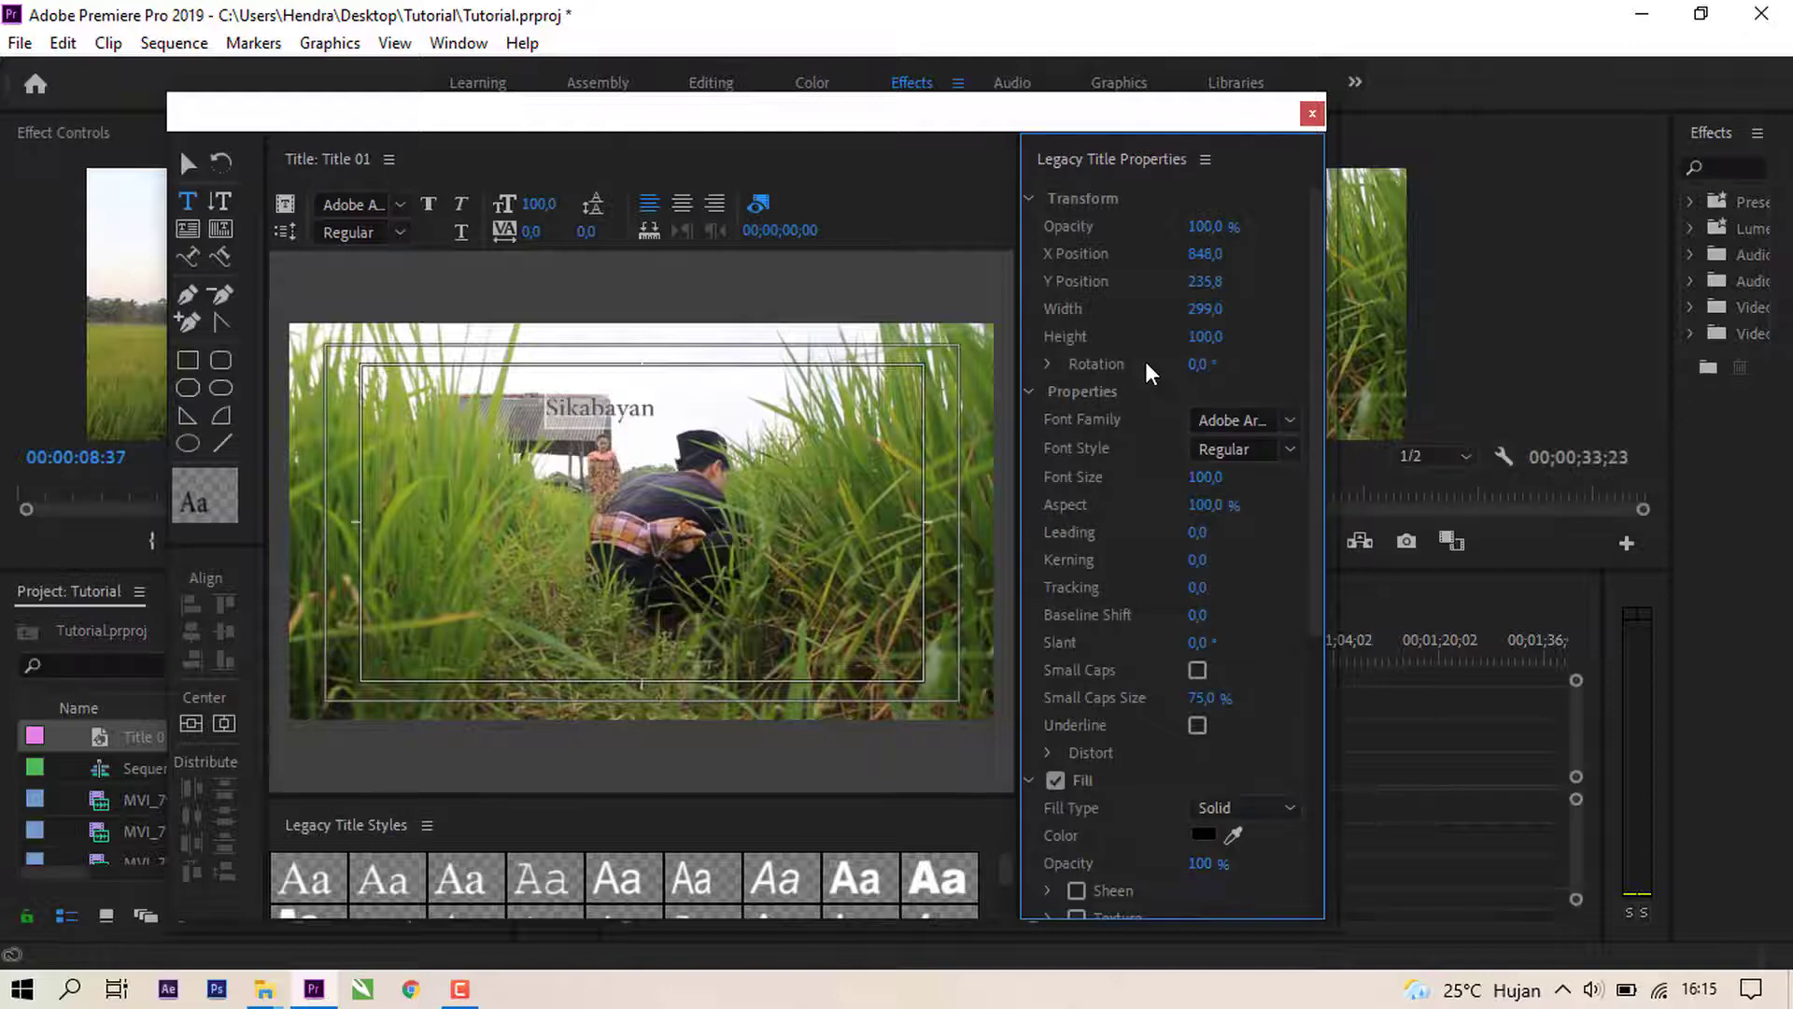
Step: Change the "Sikabayan" text's font family to MOON GET! in the Heavy style
{"action": "left_click", "coordinate": [1292, 422]}
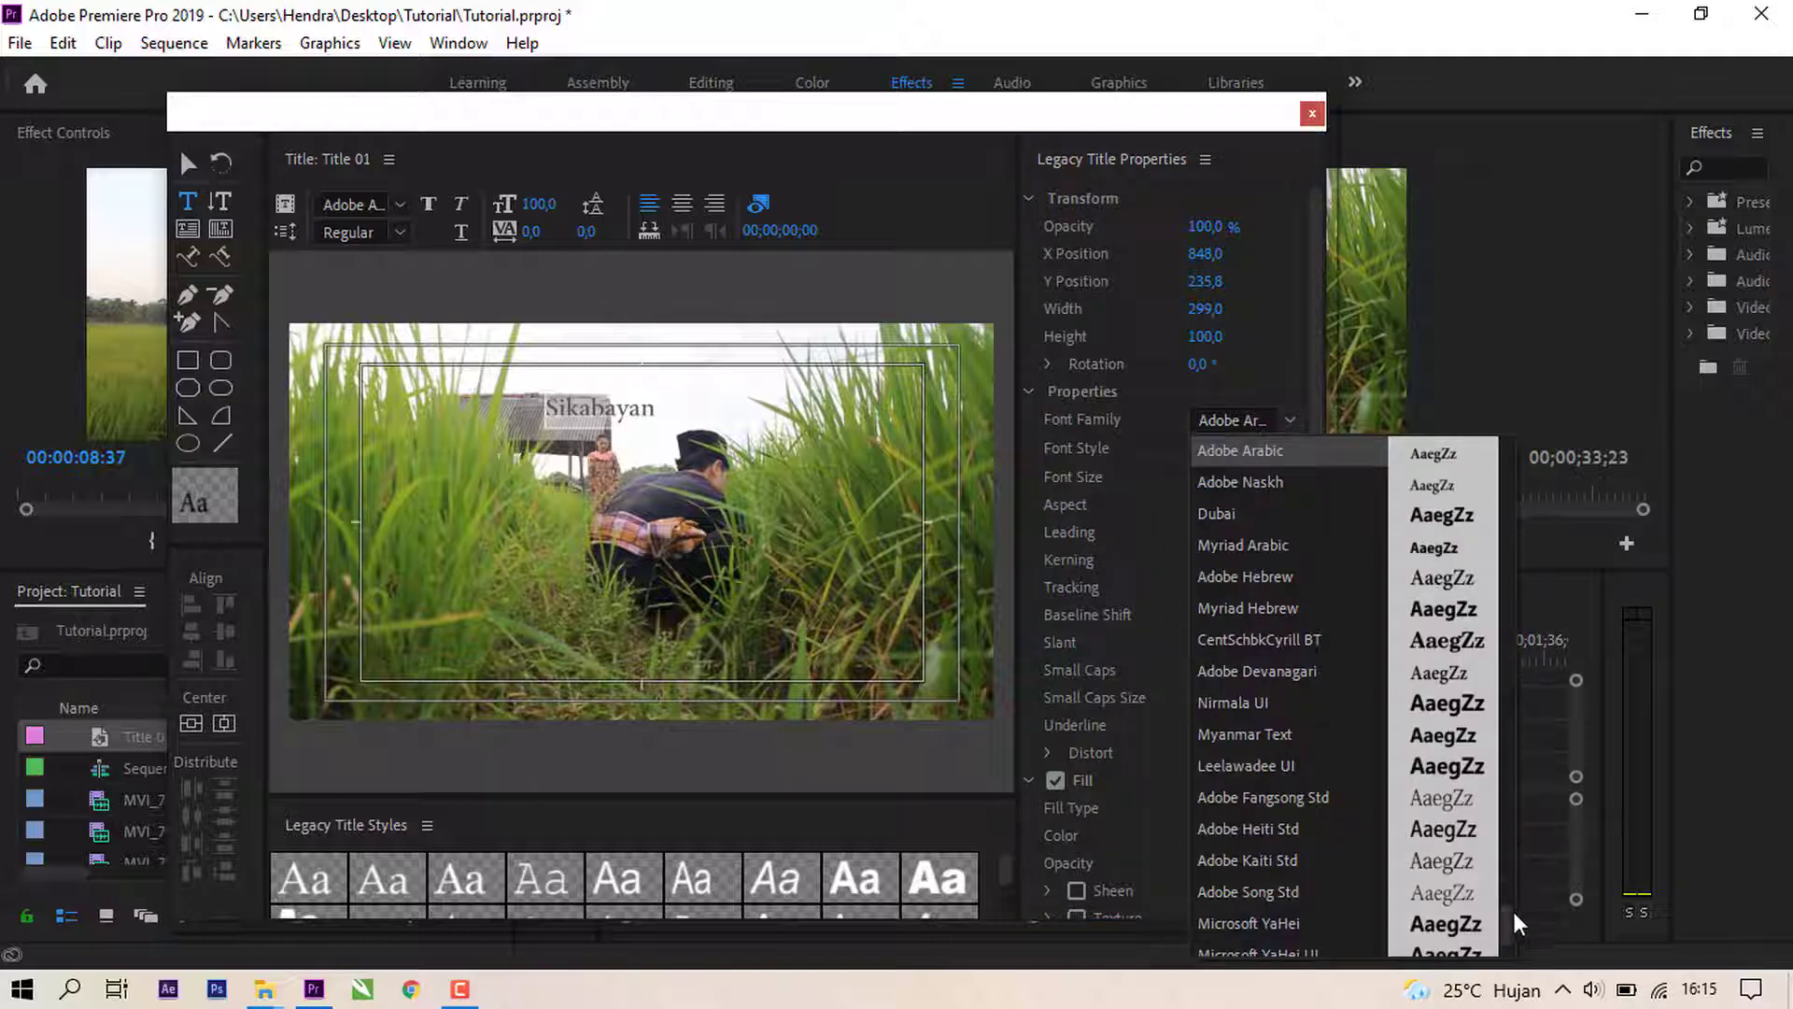
{"action": "scroll", "coordinate": [1510, 920], "scroll_direction": "up", "scroll_amount": 1}
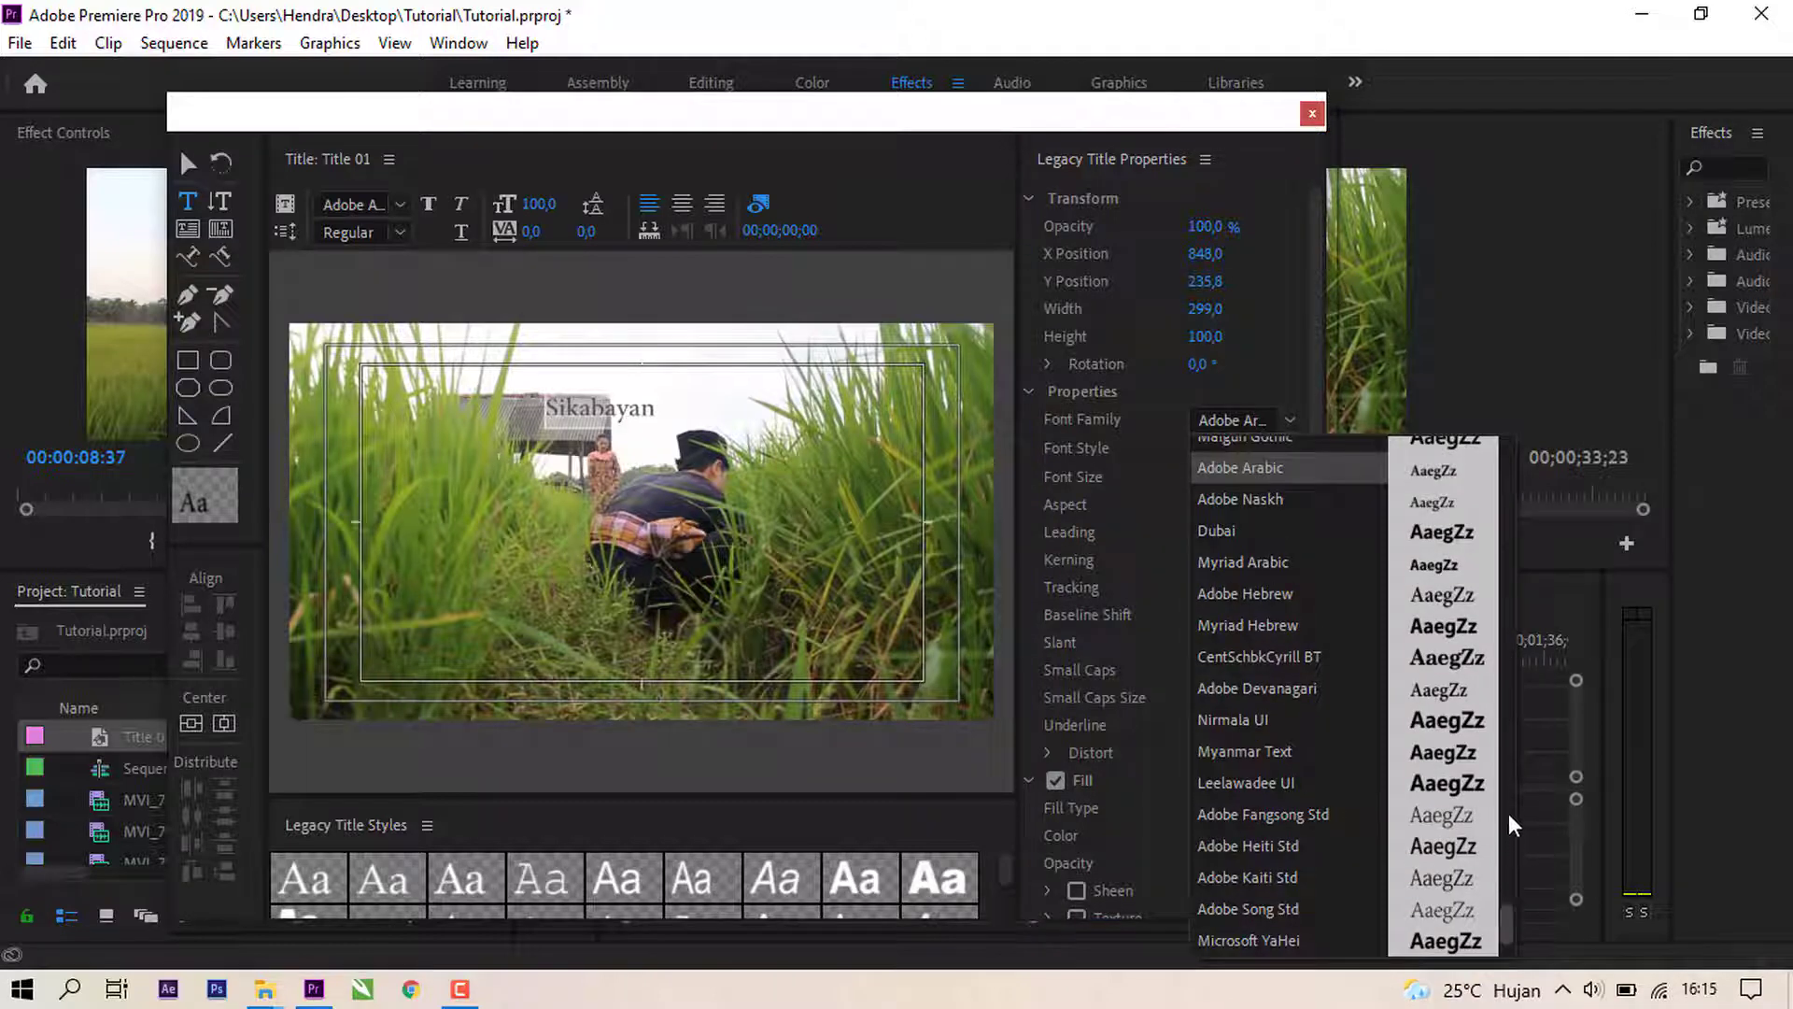
{"action": "left_click_drag", "start_coordinate": [1510, 920], "coordinate": [1514, 859]}
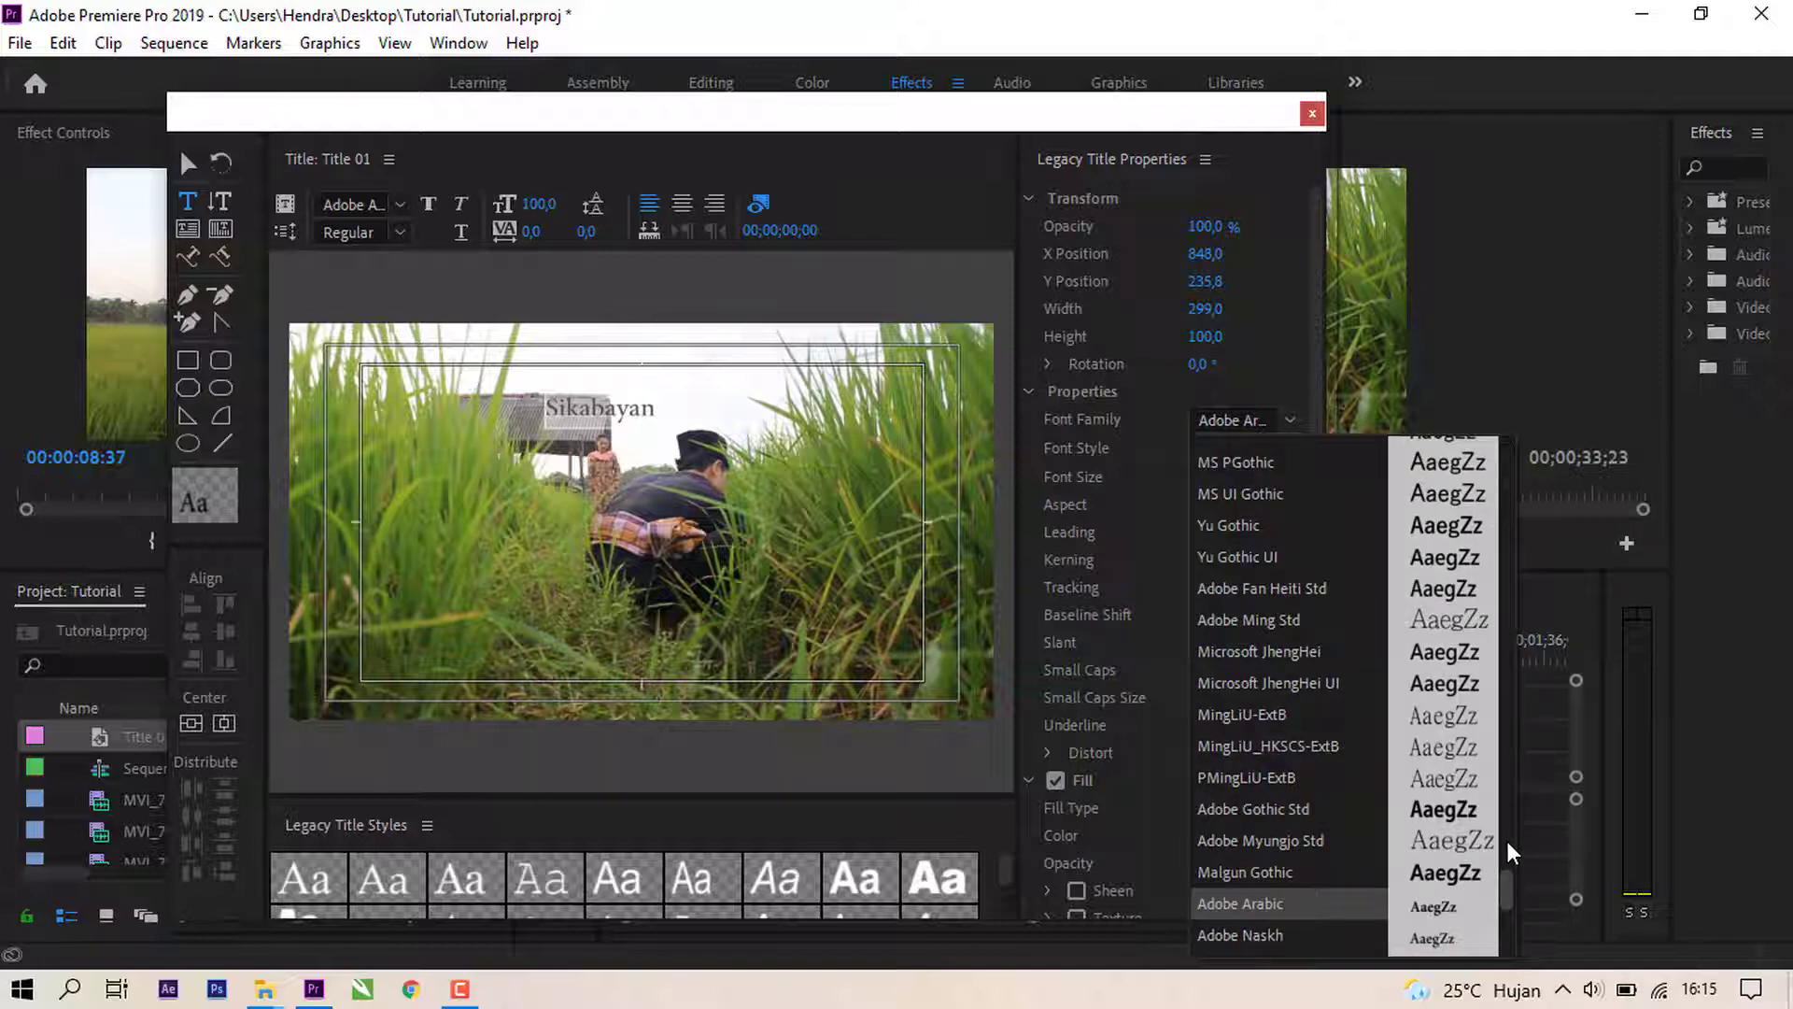
{"action": "scroll", "coordinate": [1511, 852], "scroll_direction": "up", "scroll_amount": 10}
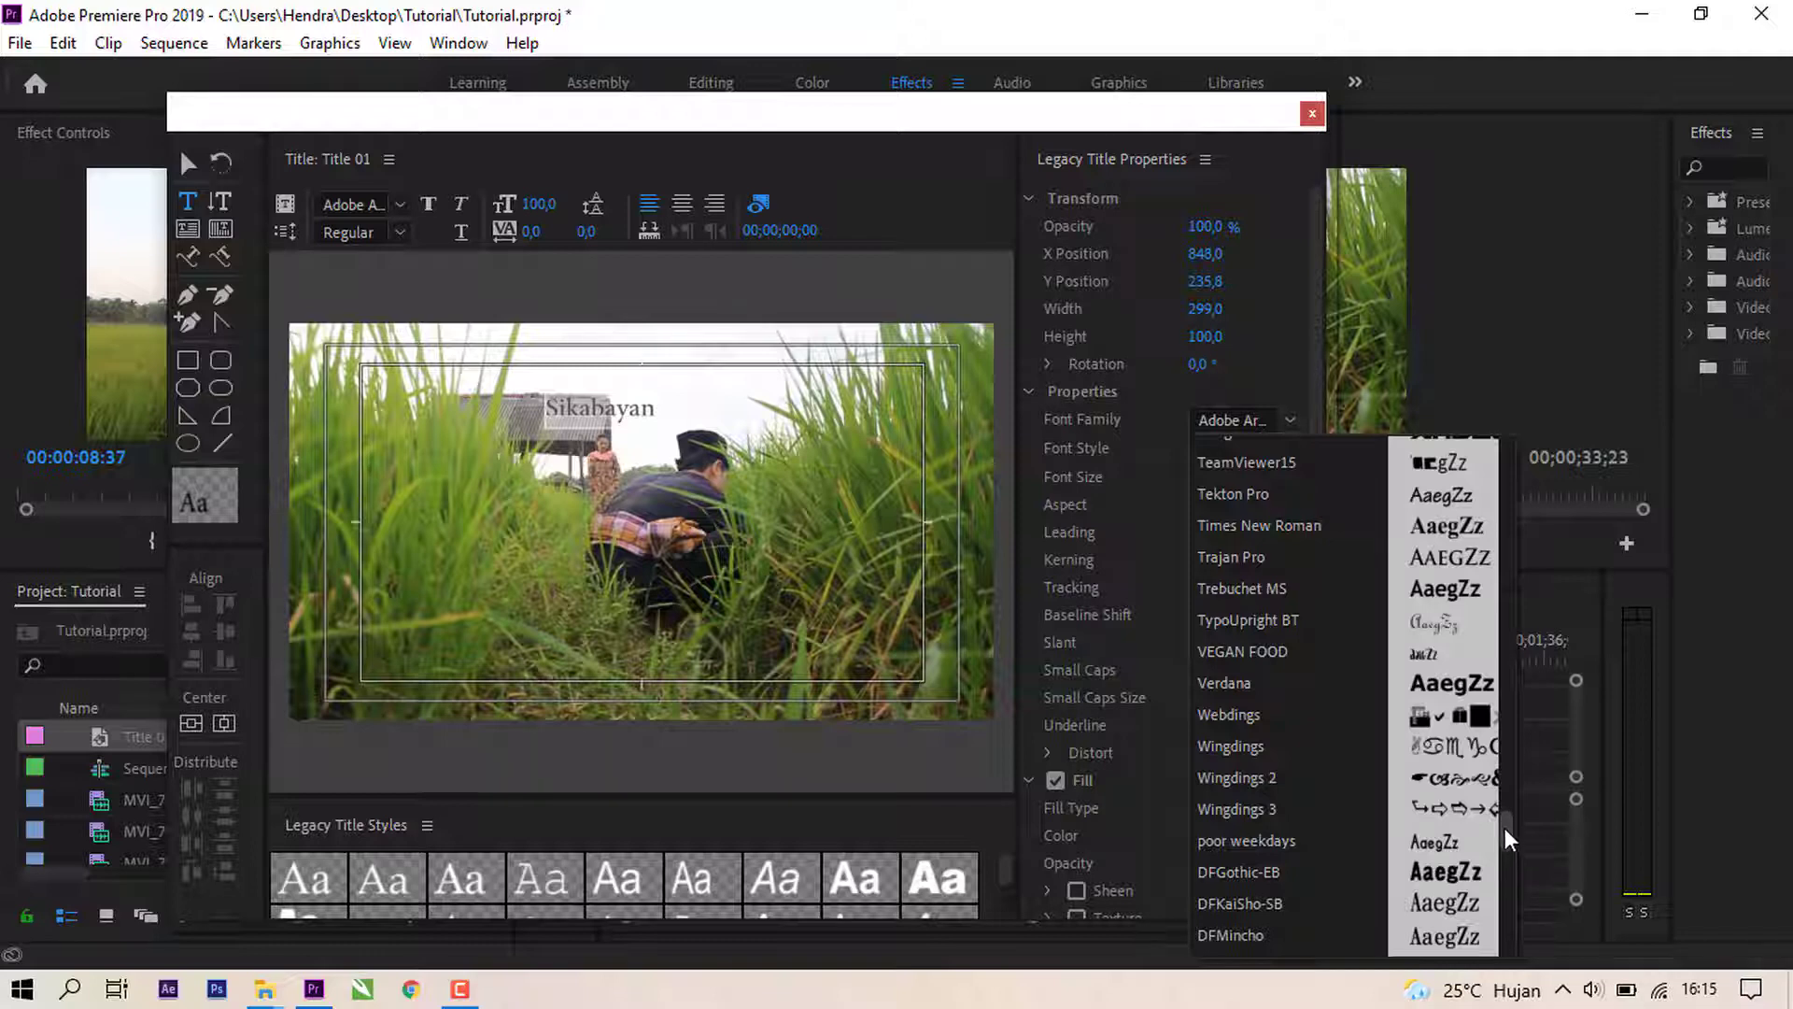
{"action": "left_click_drag", "start_coordinate": [1508, 841], "coordinate": [1509, 803]}
{"action": "scroll", "coordinate": [1509, 775], "scroll_direction": "up", "scroll_amount": 4}
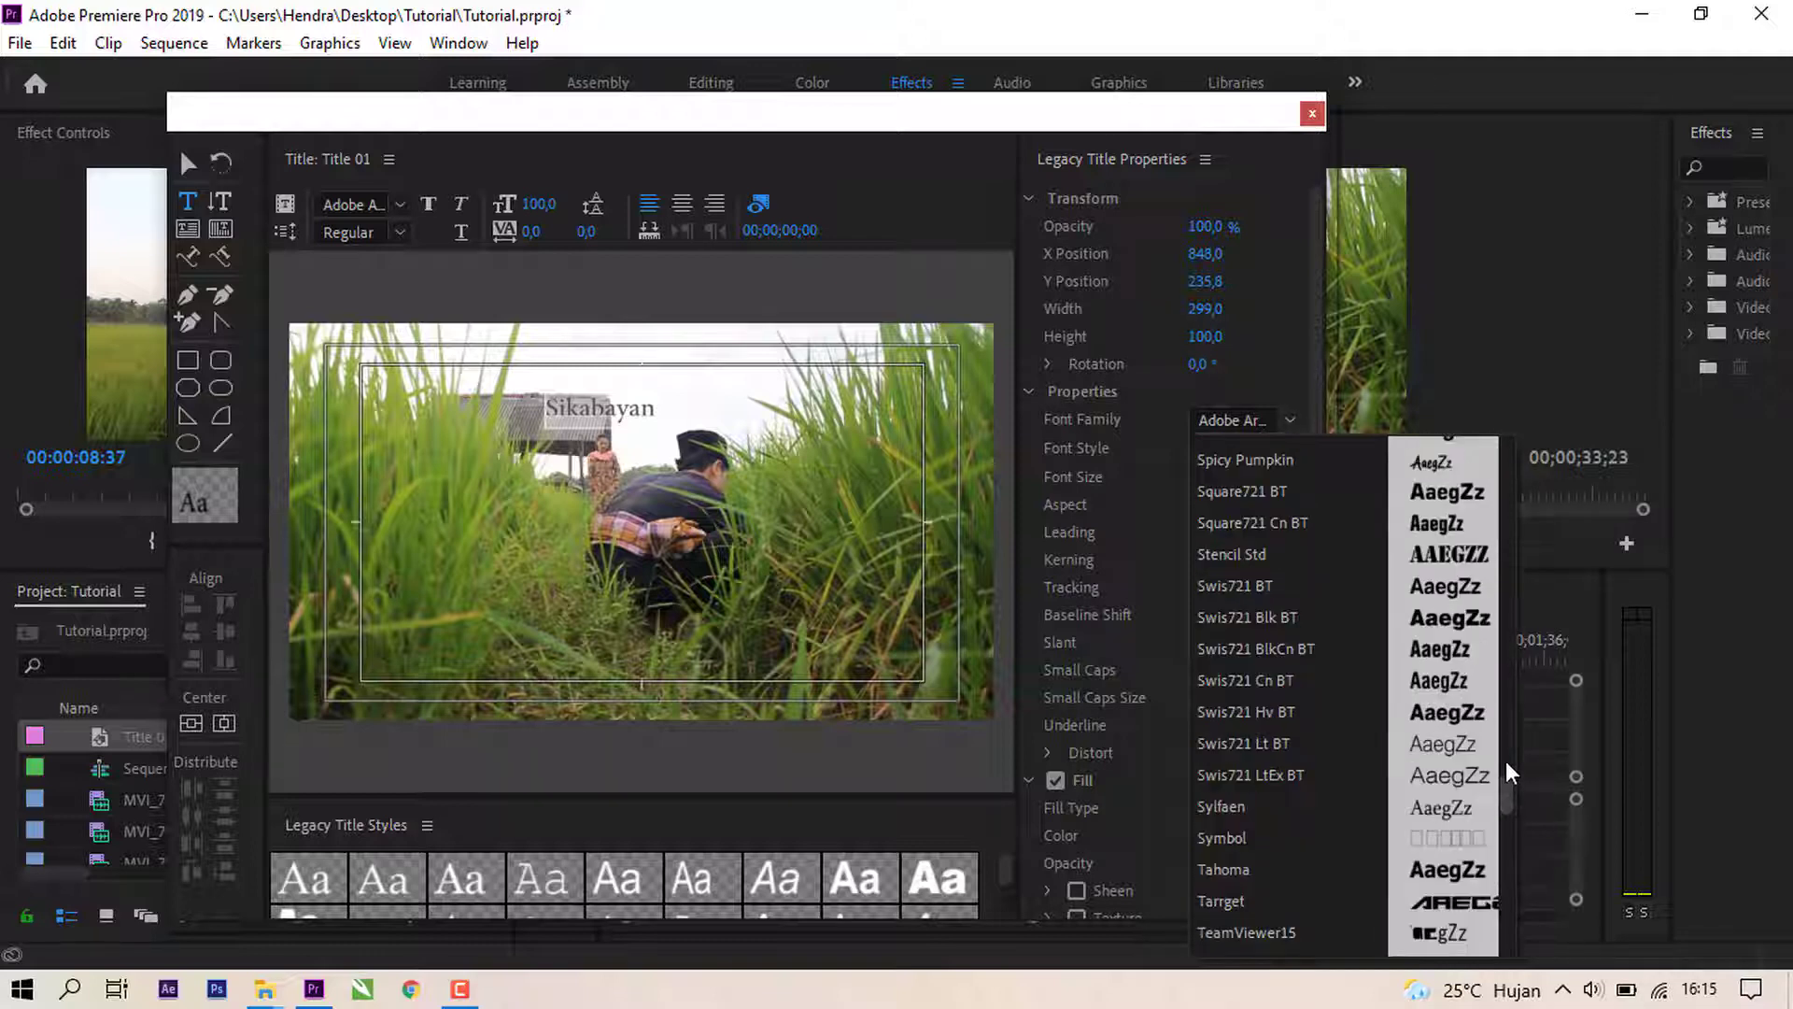
{"action": "scroll", "coordinate": [1508, 773], "scroll_direction": "up", "scroll_amount": 4}
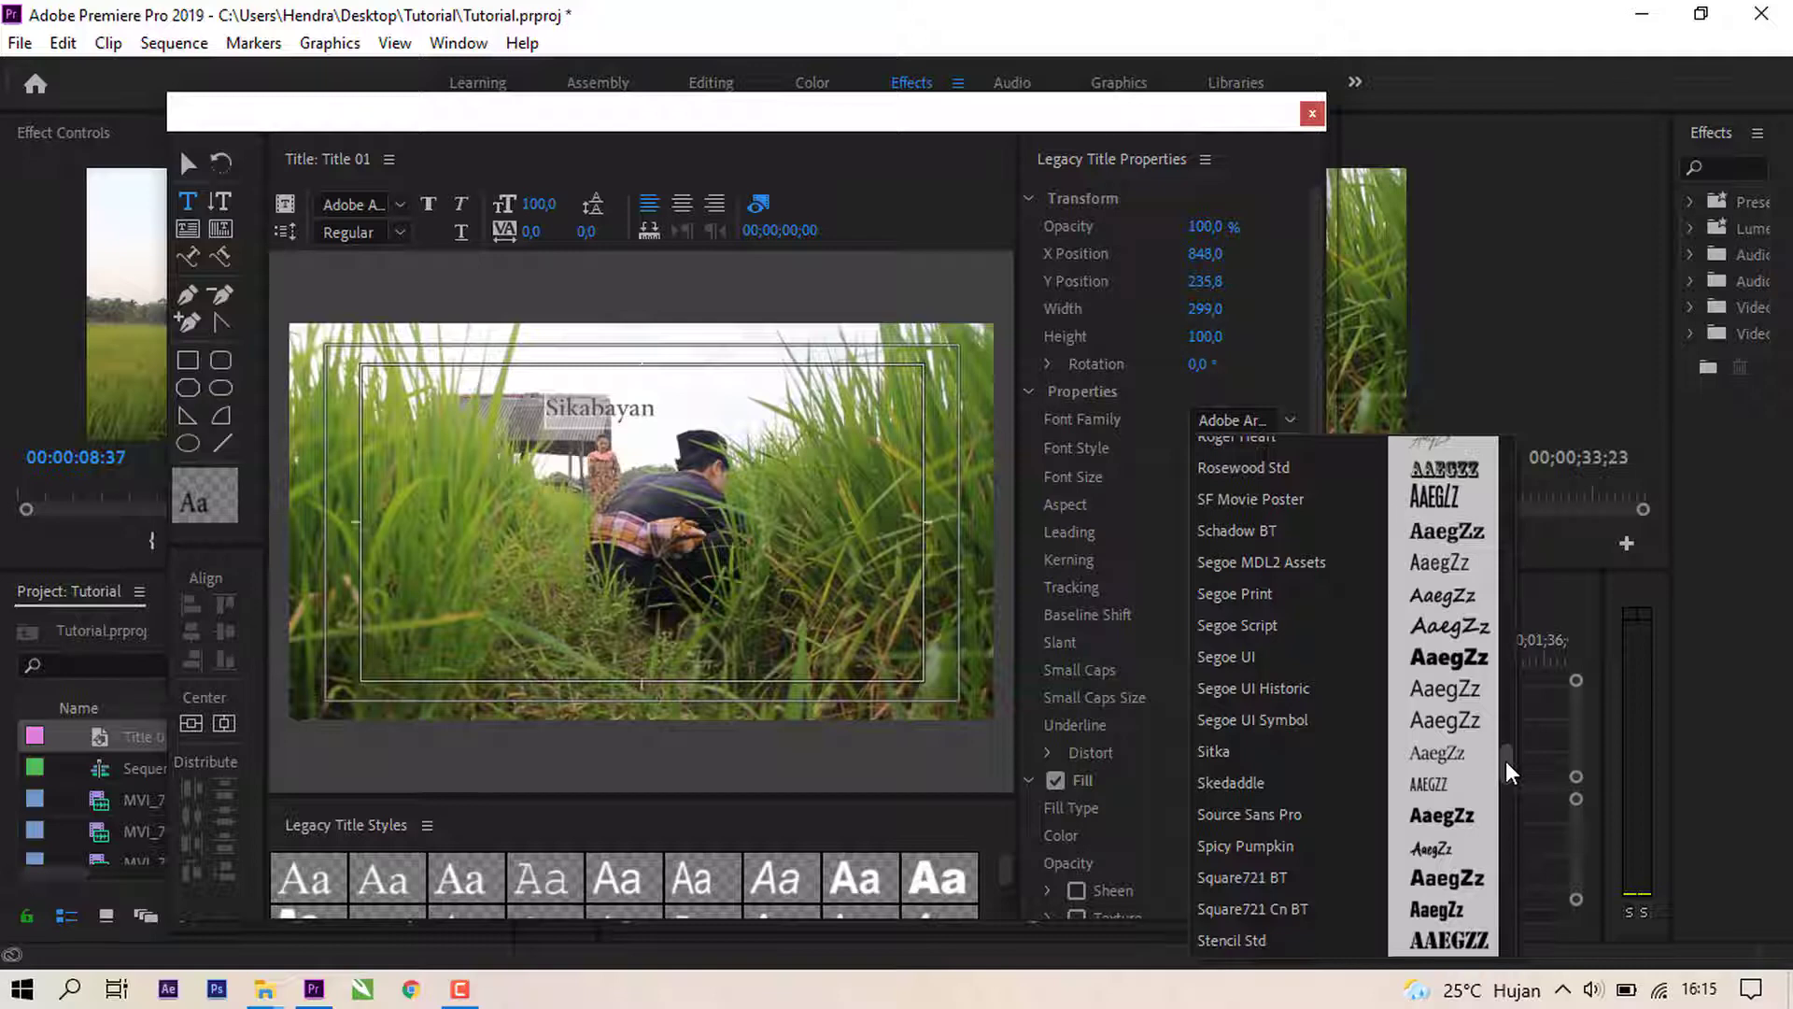
{"action": "left_click_drag", "start_coordinate": [1508, 773], "coordinate": [1522, 616]}
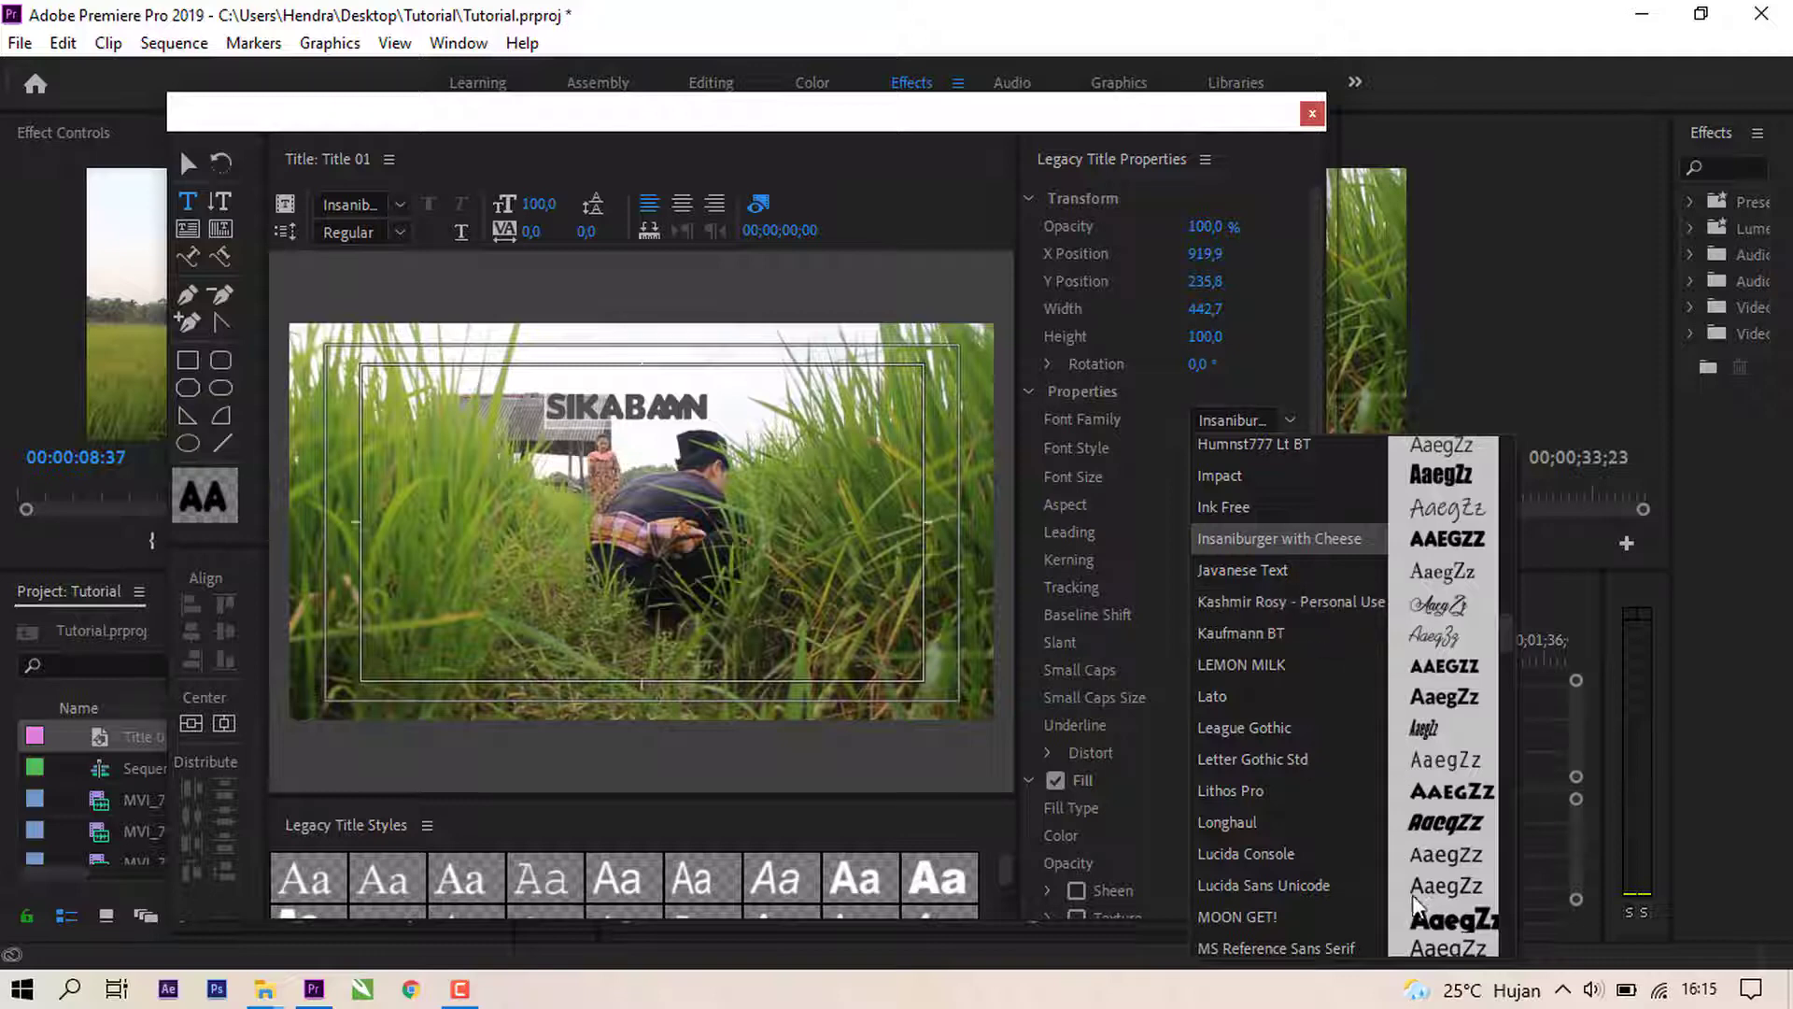
{"action": "left_click", "coordinate": [1454, 925]}
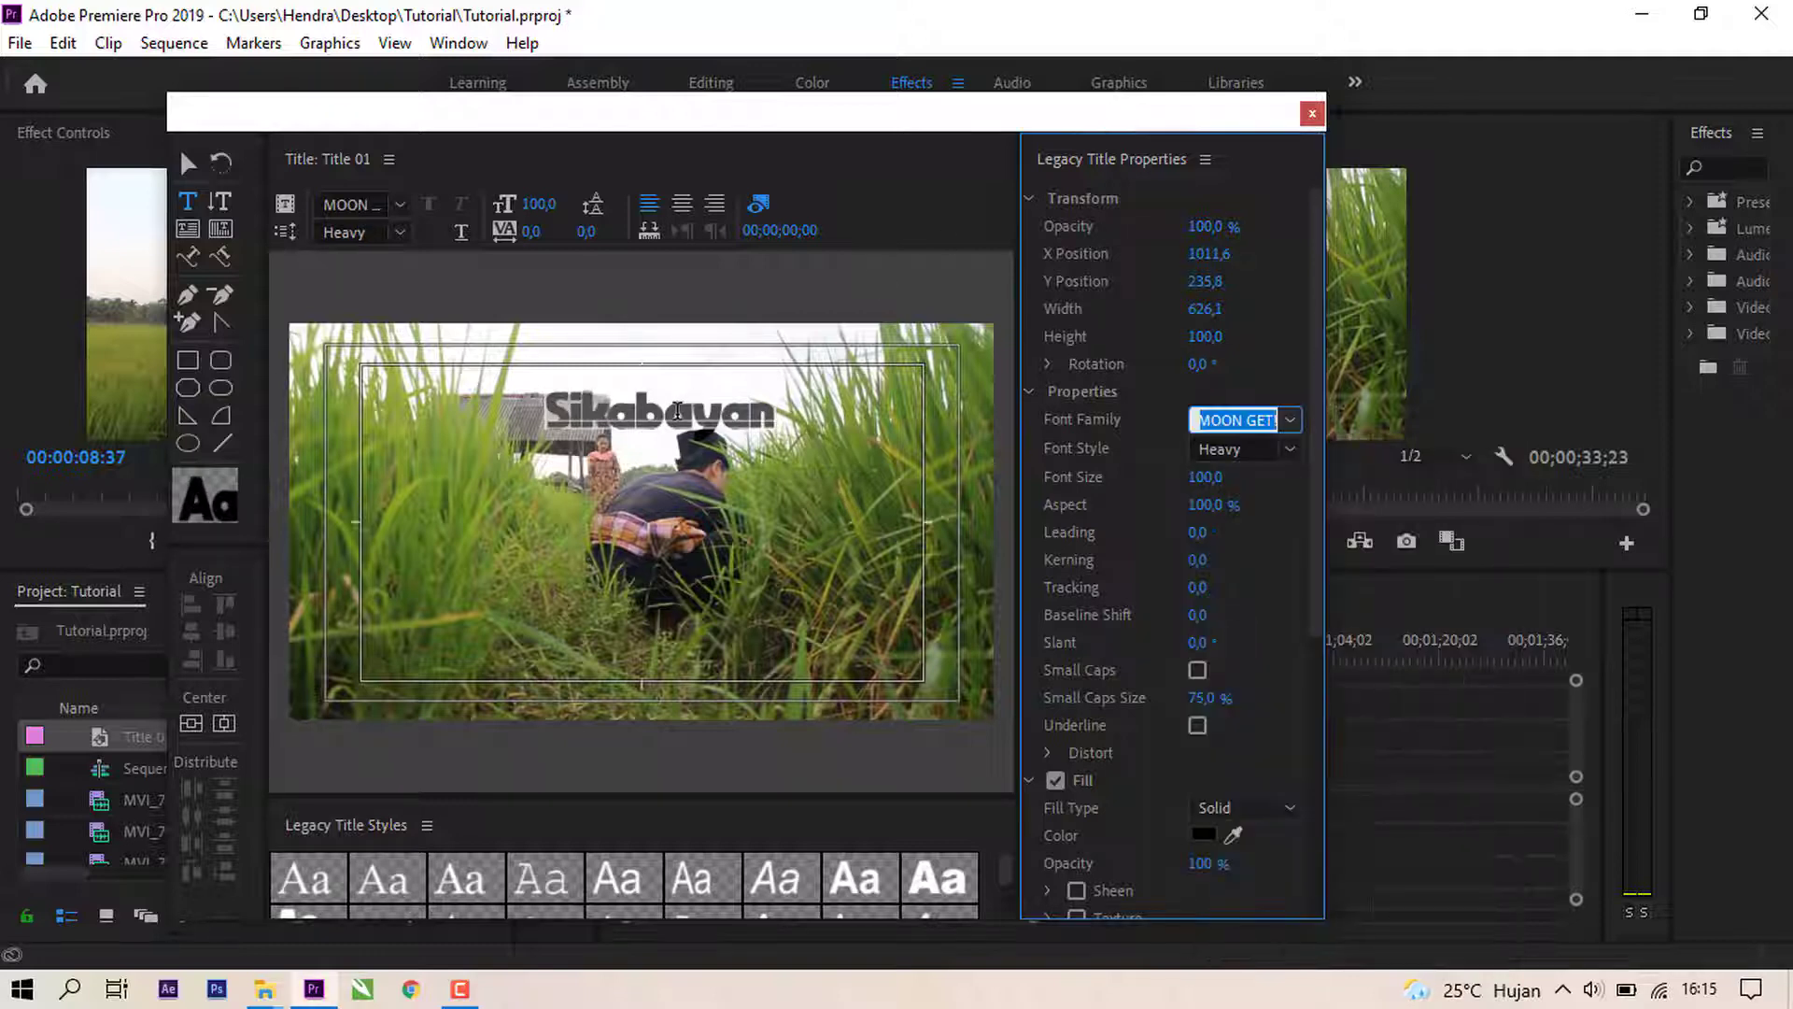
Step: Move the "Sikabayan" text to the lower-left corner of the title-safe area, at about X 524, Y 890, and close the title designer
{"action": "left_click", "coordinate": [188, 165]}
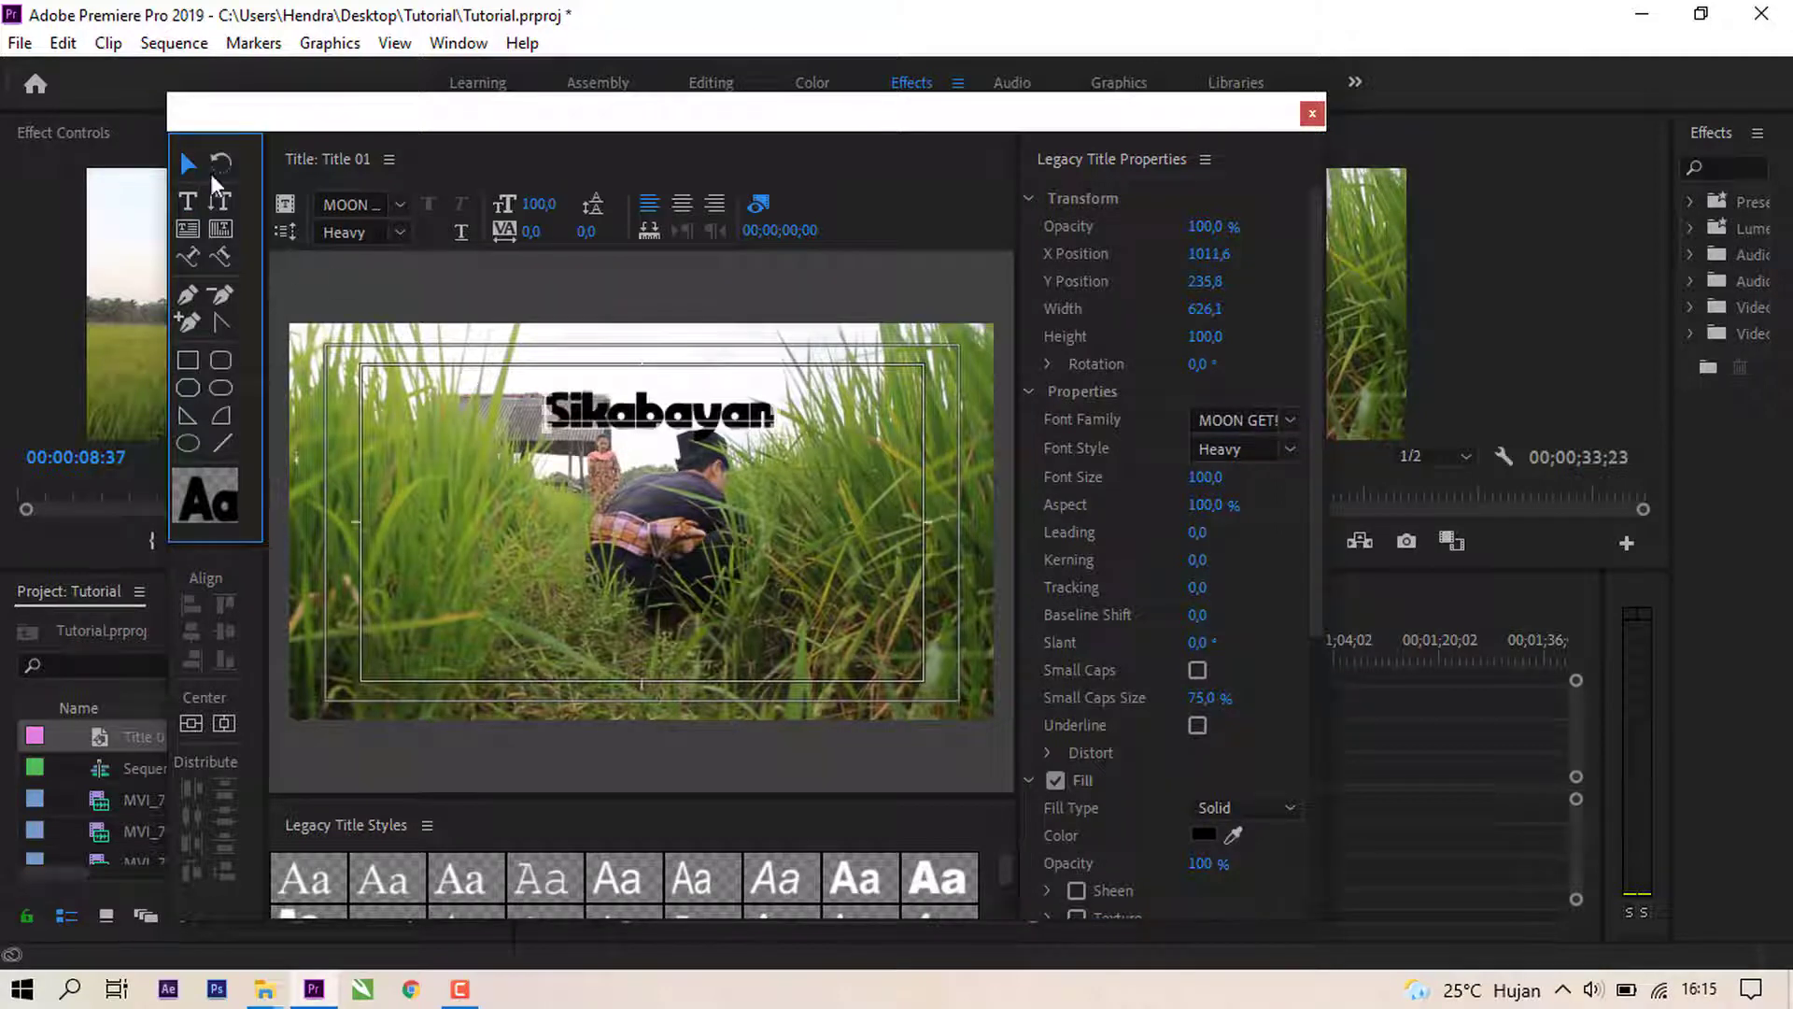
{"action": "mouse_move", "coordinate": [649, 418]}
{"action": "left_mouse_down"}
{"action": "mouse_move", "coordinate": [656, 523]}
{"action": "mouse_move", "coordinate": [551, 523]}
{"action": "mouse_move", "coordinate": [467, 383]}
{"action": "mouse_move", "coordinate": [452, 644]}
{"action": "mouse_move", "coordinate": [470, 659]}
{"action": "left_mouse_up"}
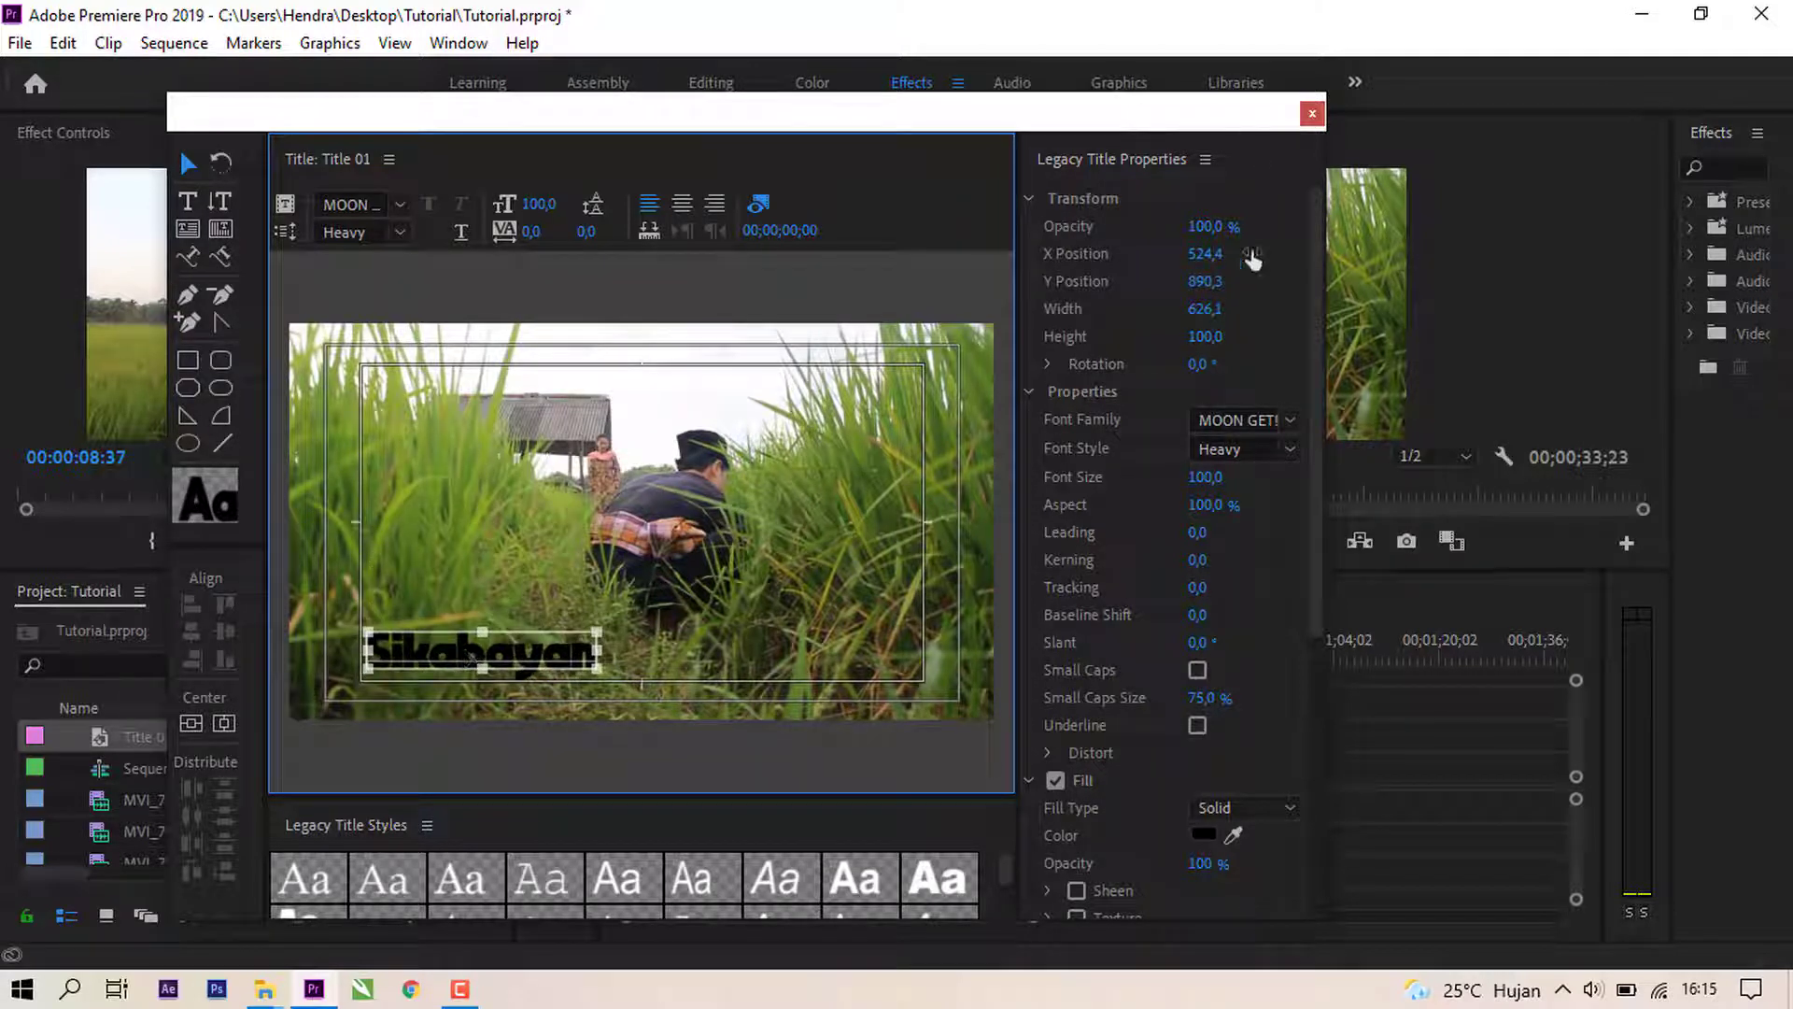
{"action": "left_click", "coordinate": [1312, 113]}
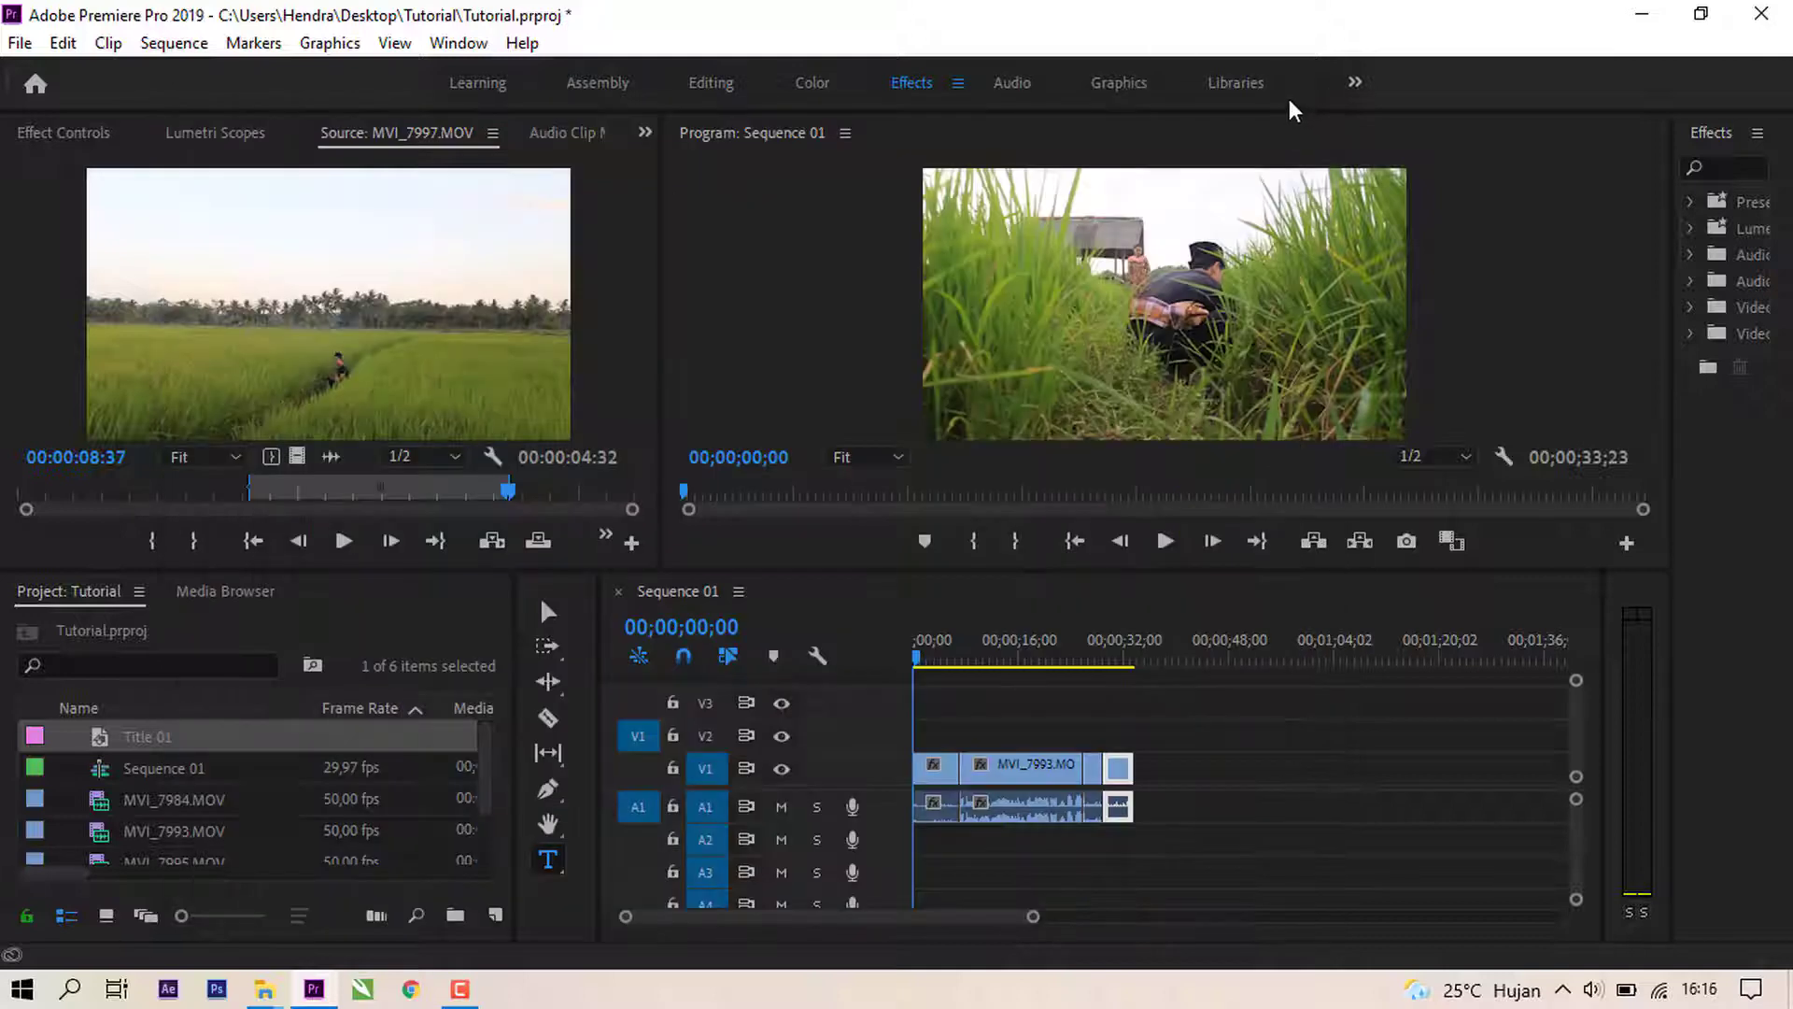
Step: Place Title 01 on track V2 at the start of Sequence 01 and preview it briefly
{"action": "left_click", "coordinate": [183, 737]}
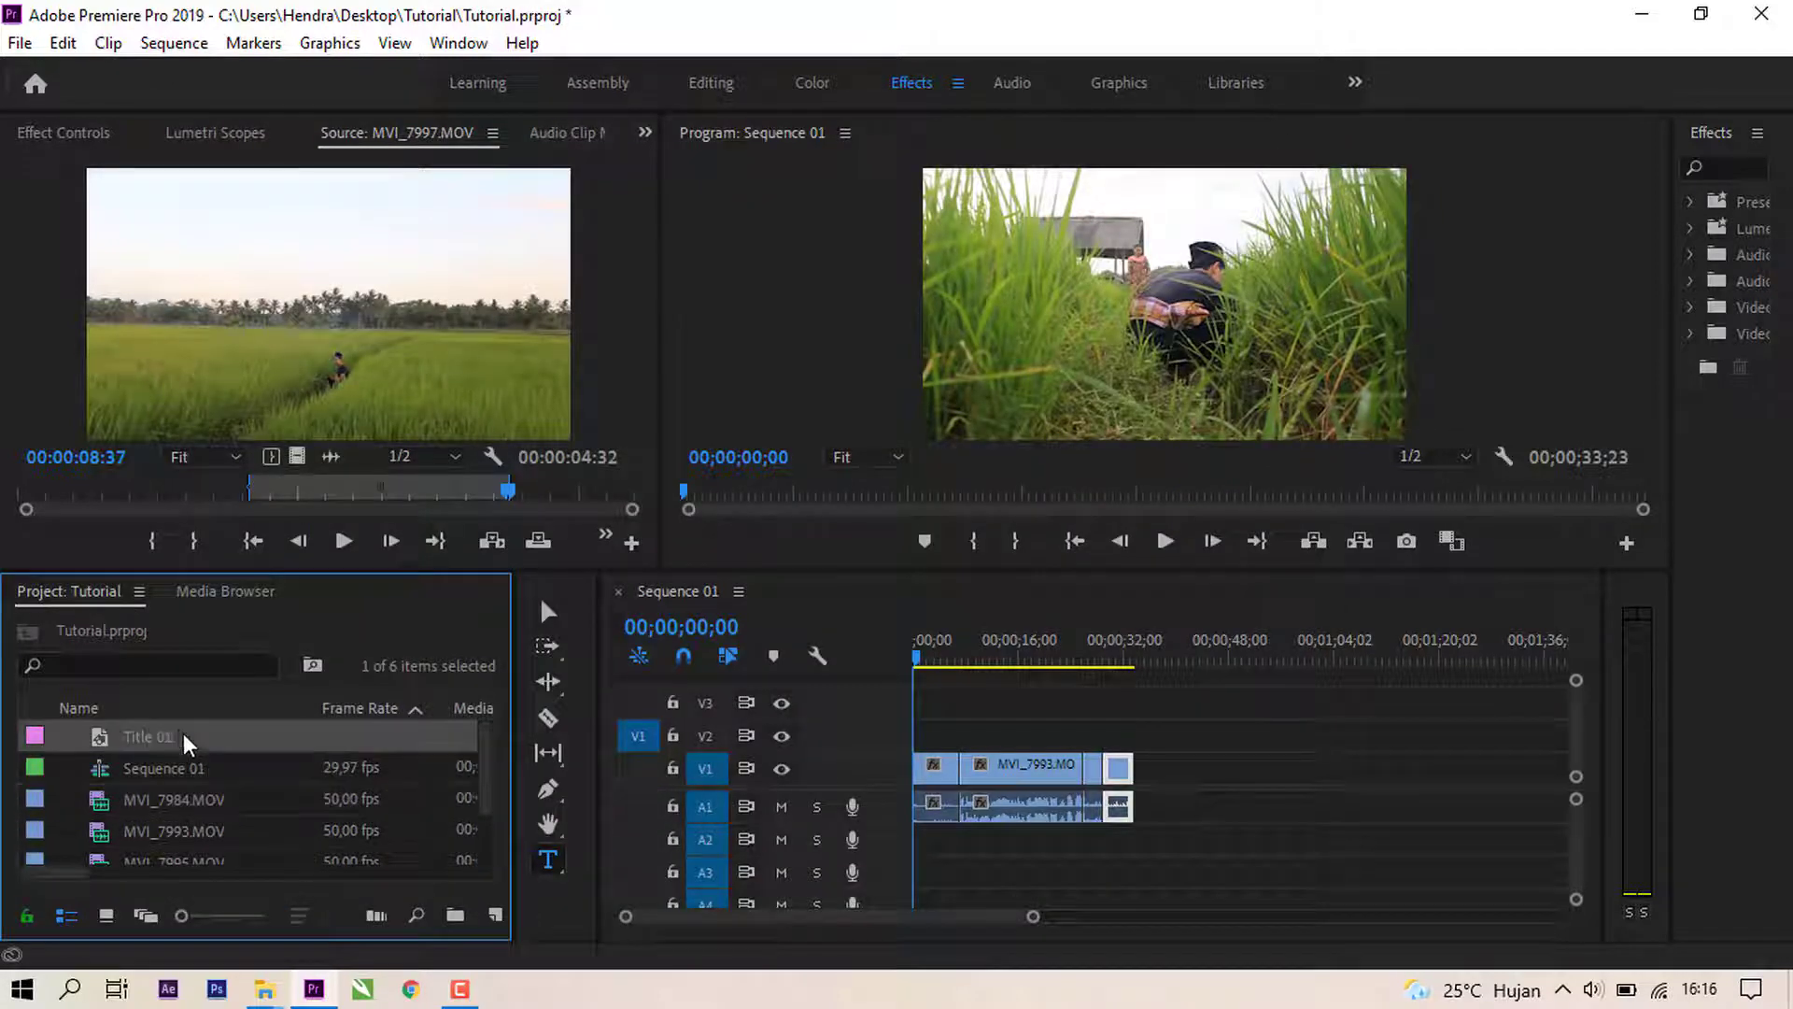
{"action": "left_click_drag", "start_coordinate": [173, 727], "coordinate": [840, 754]}
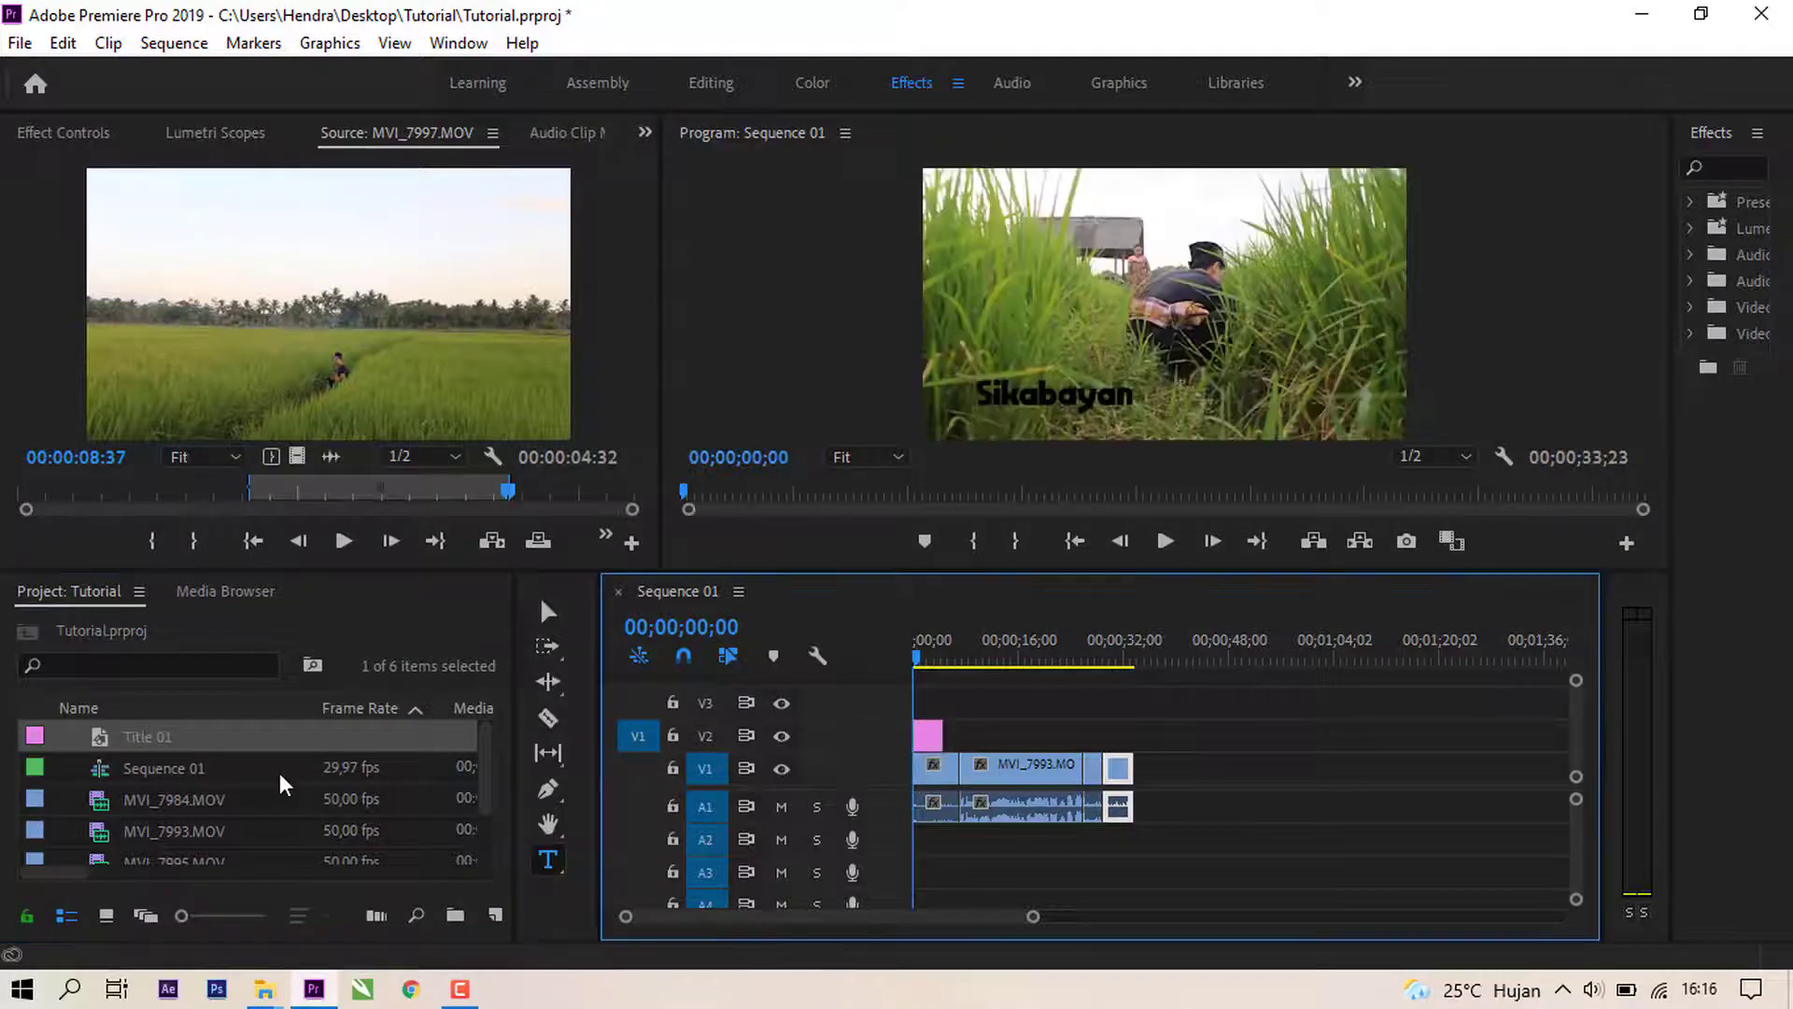
{"action": "key", "text": "space"}
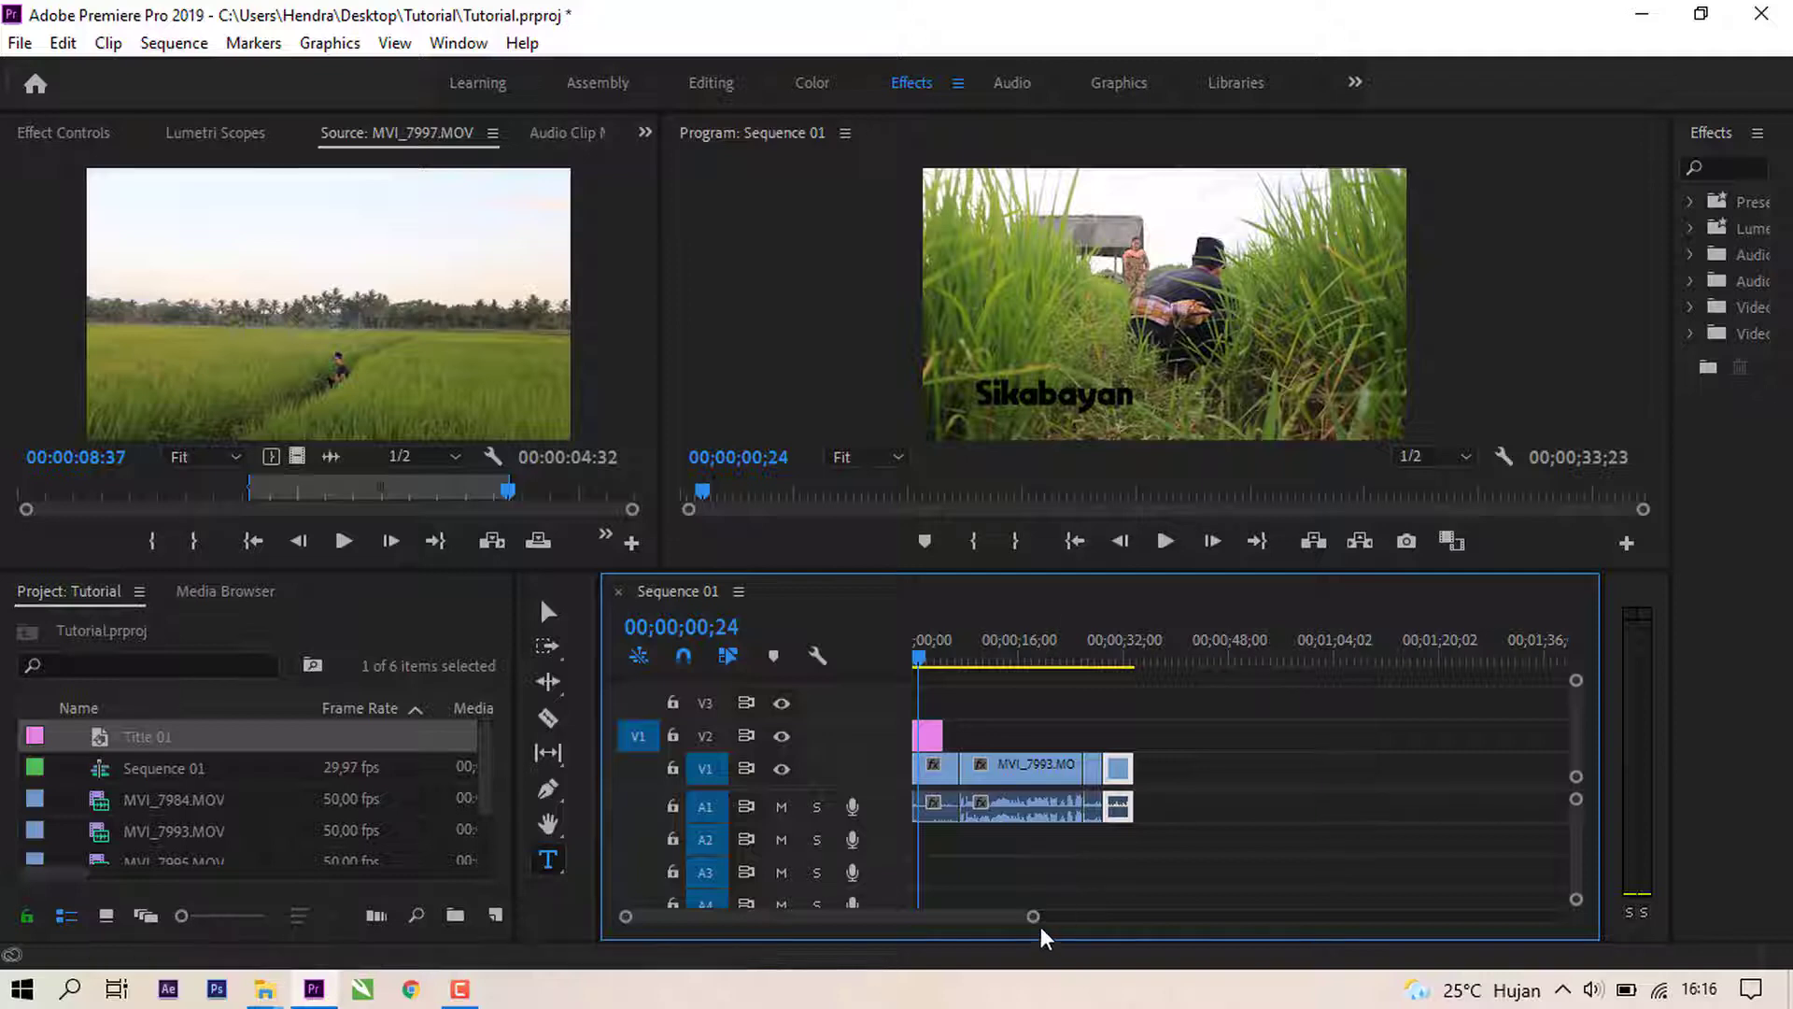
Step: Split the Title 01 clip on V2 at 00;00;00;17 with the Razor tool
{"action": "mouse_move", "coordinate": [1033, 919]}
{"action": "left_mouse_down"}
{"action": "mouse_move", "coordinate": [949, 923]}
{"action": "mouse_move", "coordinate": [1105, 944]}
{"action": "mouse_move", "coordinate": [1017, 934]}
{"action": "left_mouse_up"}
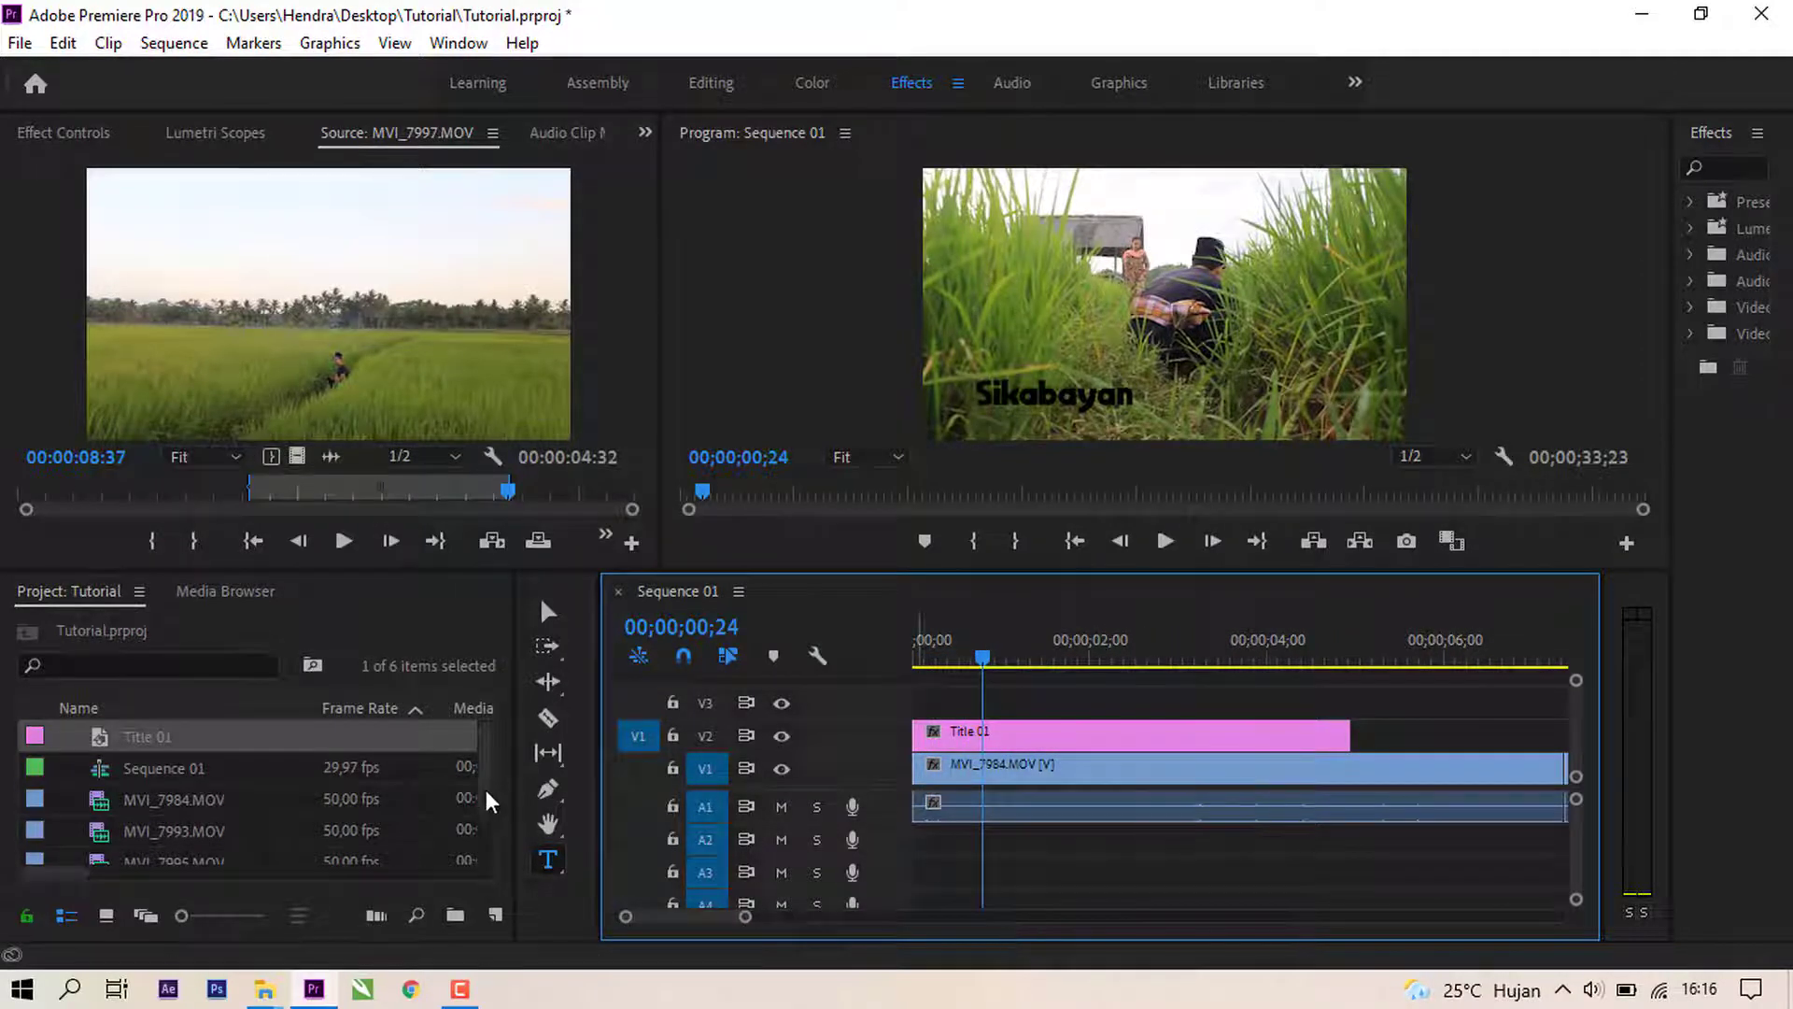
{"action": "left_click", "coordinate": [551, 725]}
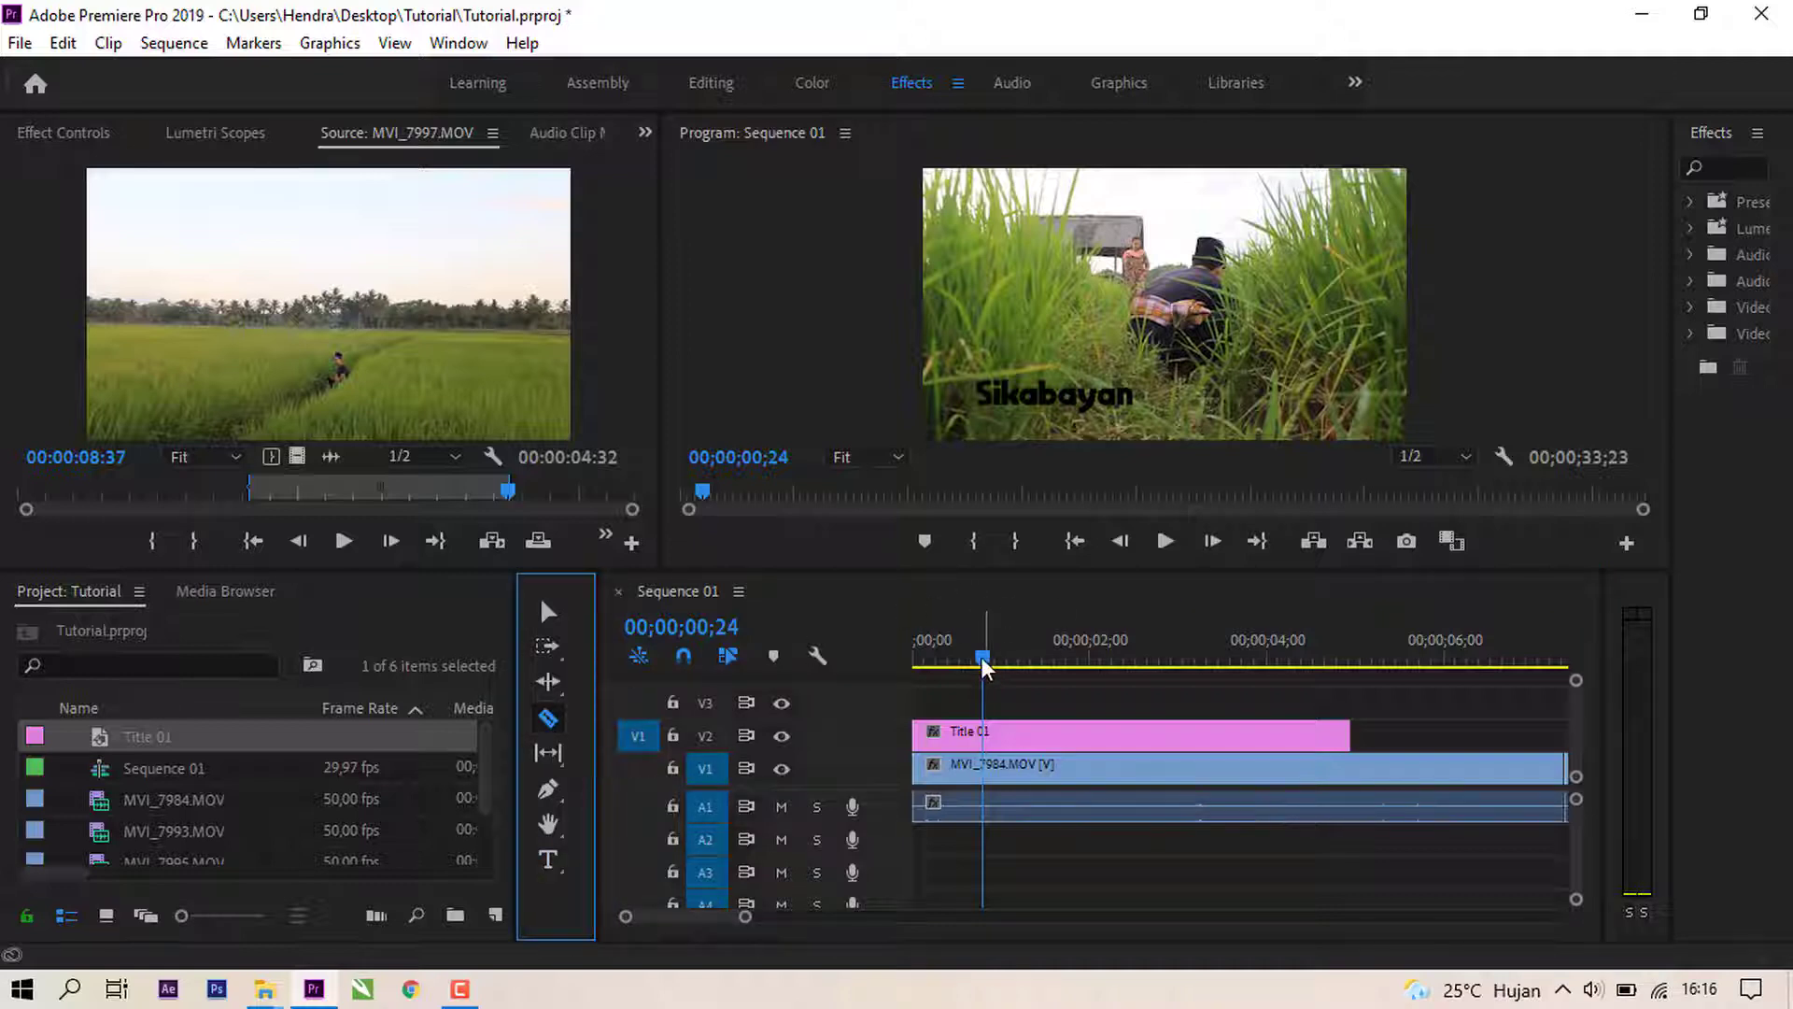
{"action": "left_click_drag", "start_coordinate": [980, 657], "coordinate": [906, 669]}
{"action": "left_click_drag", "start_coordinate": [898, 671], "coordinate": [963, 688]}
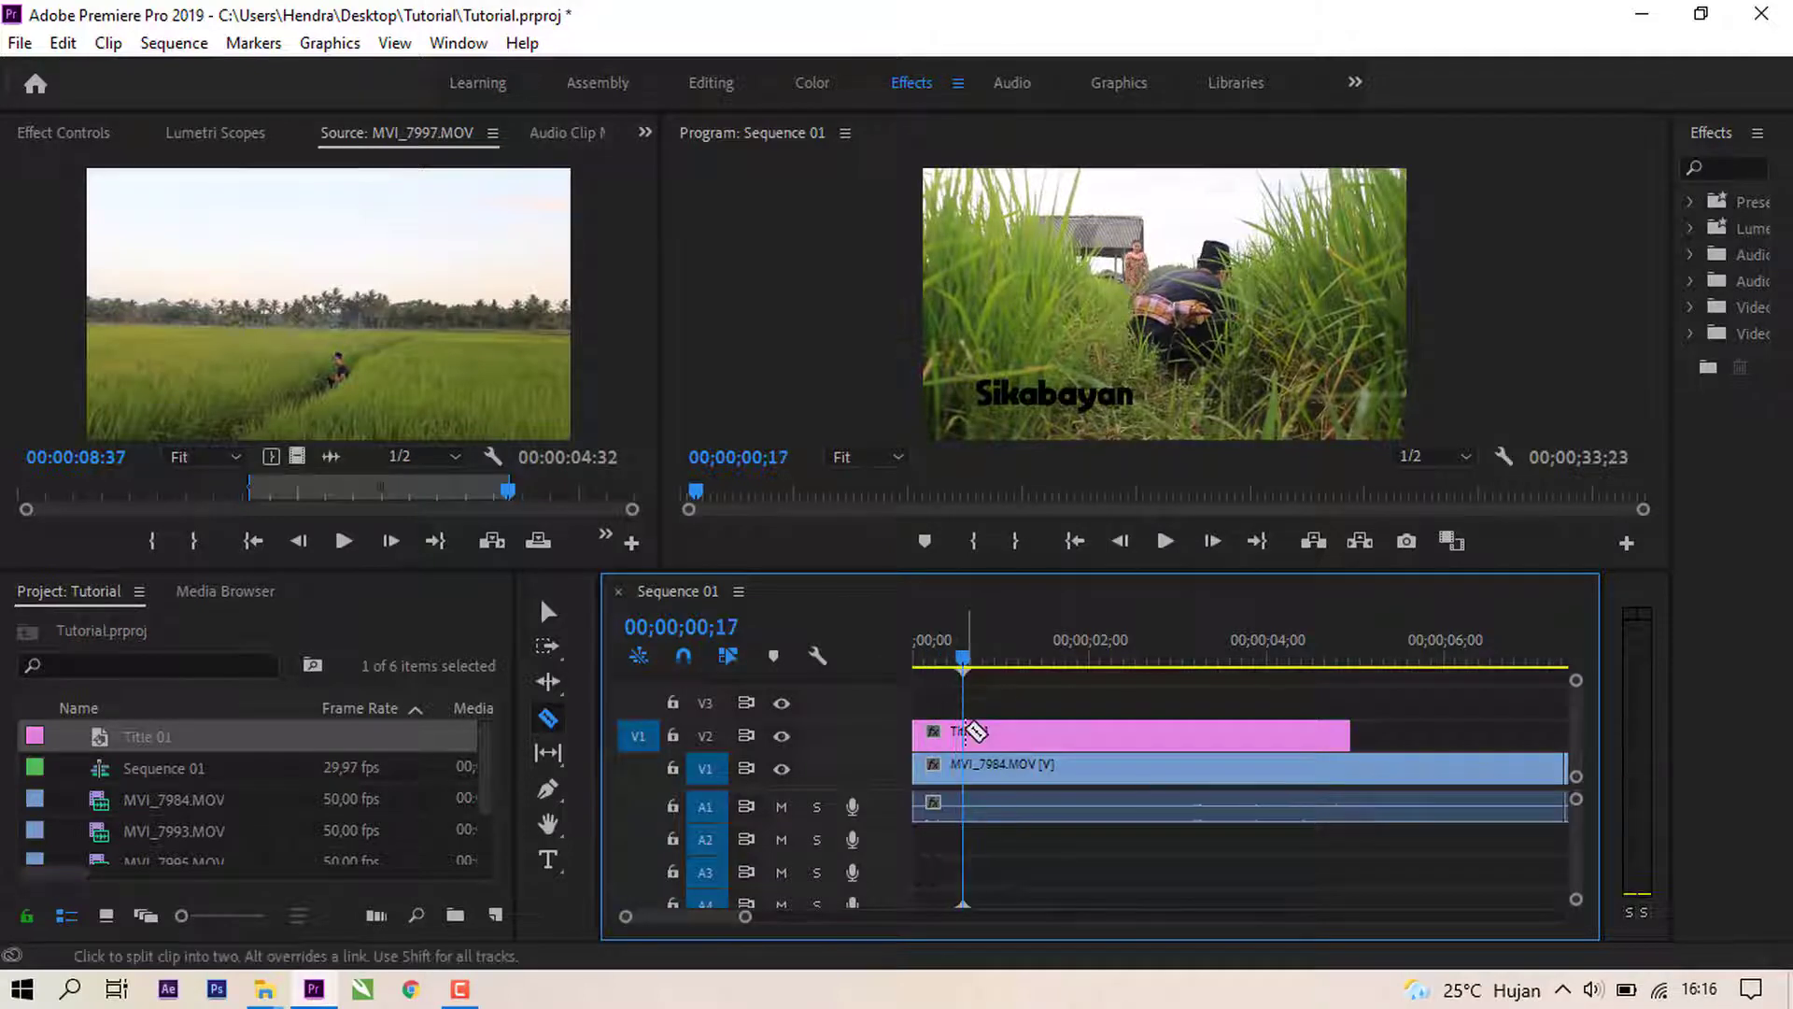
{"action": "left_click", "coordinate": [970, 731]}
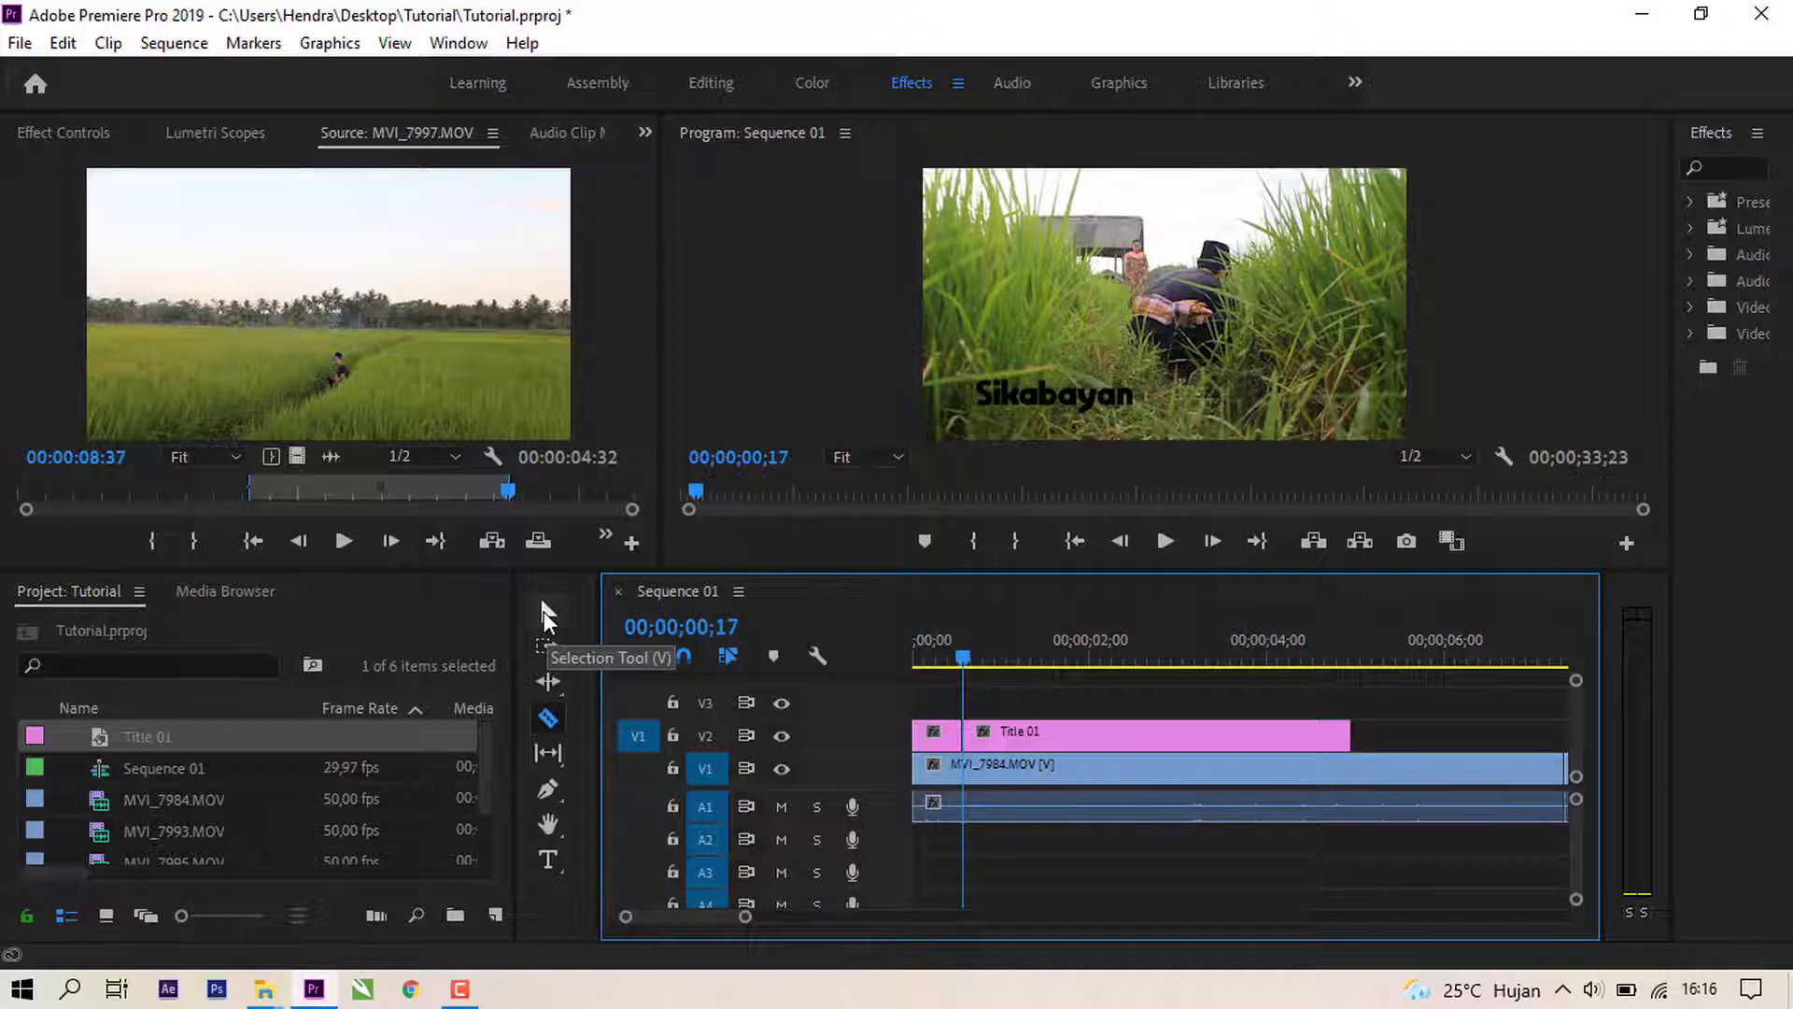
Step: Delete the short Title 01 piece before the cut and preview the sequence from its start
{"action": "left_click", "coordinate": [544, 611]}
{"action": "left_click", "coordinate": [942, 731]}
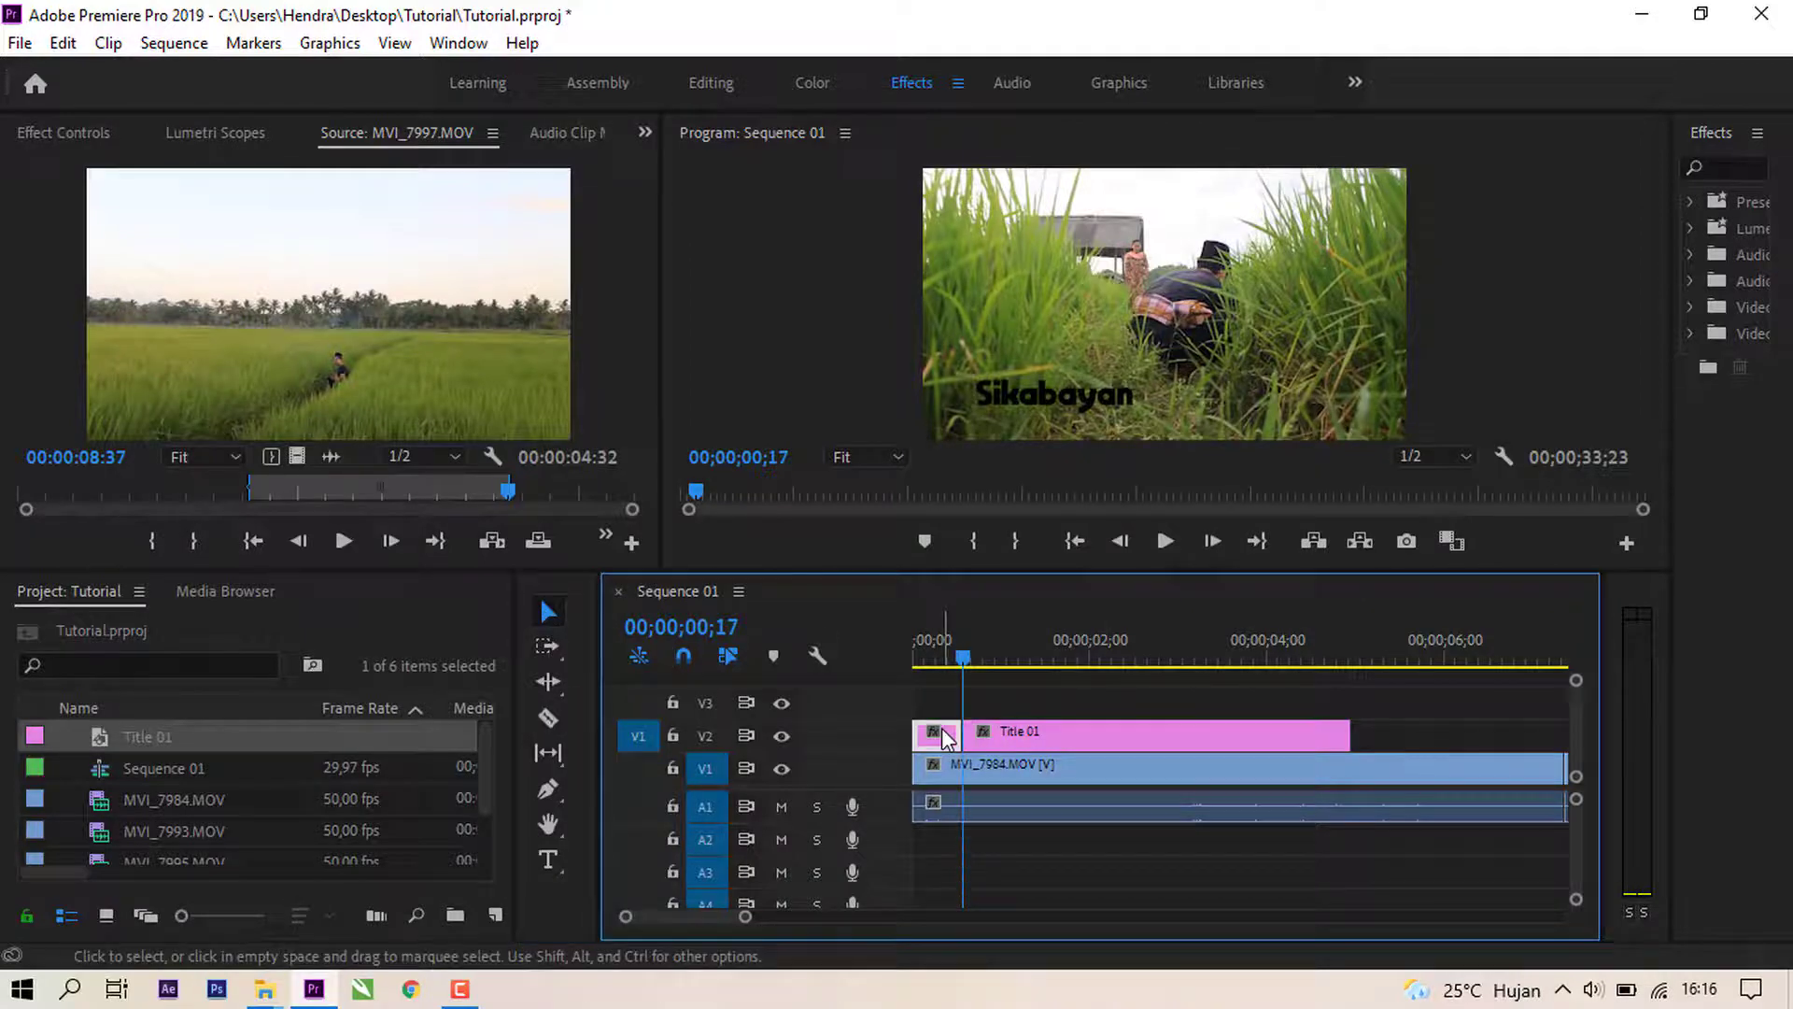
{"action": "right_click", "coordinate": [941, 727]}
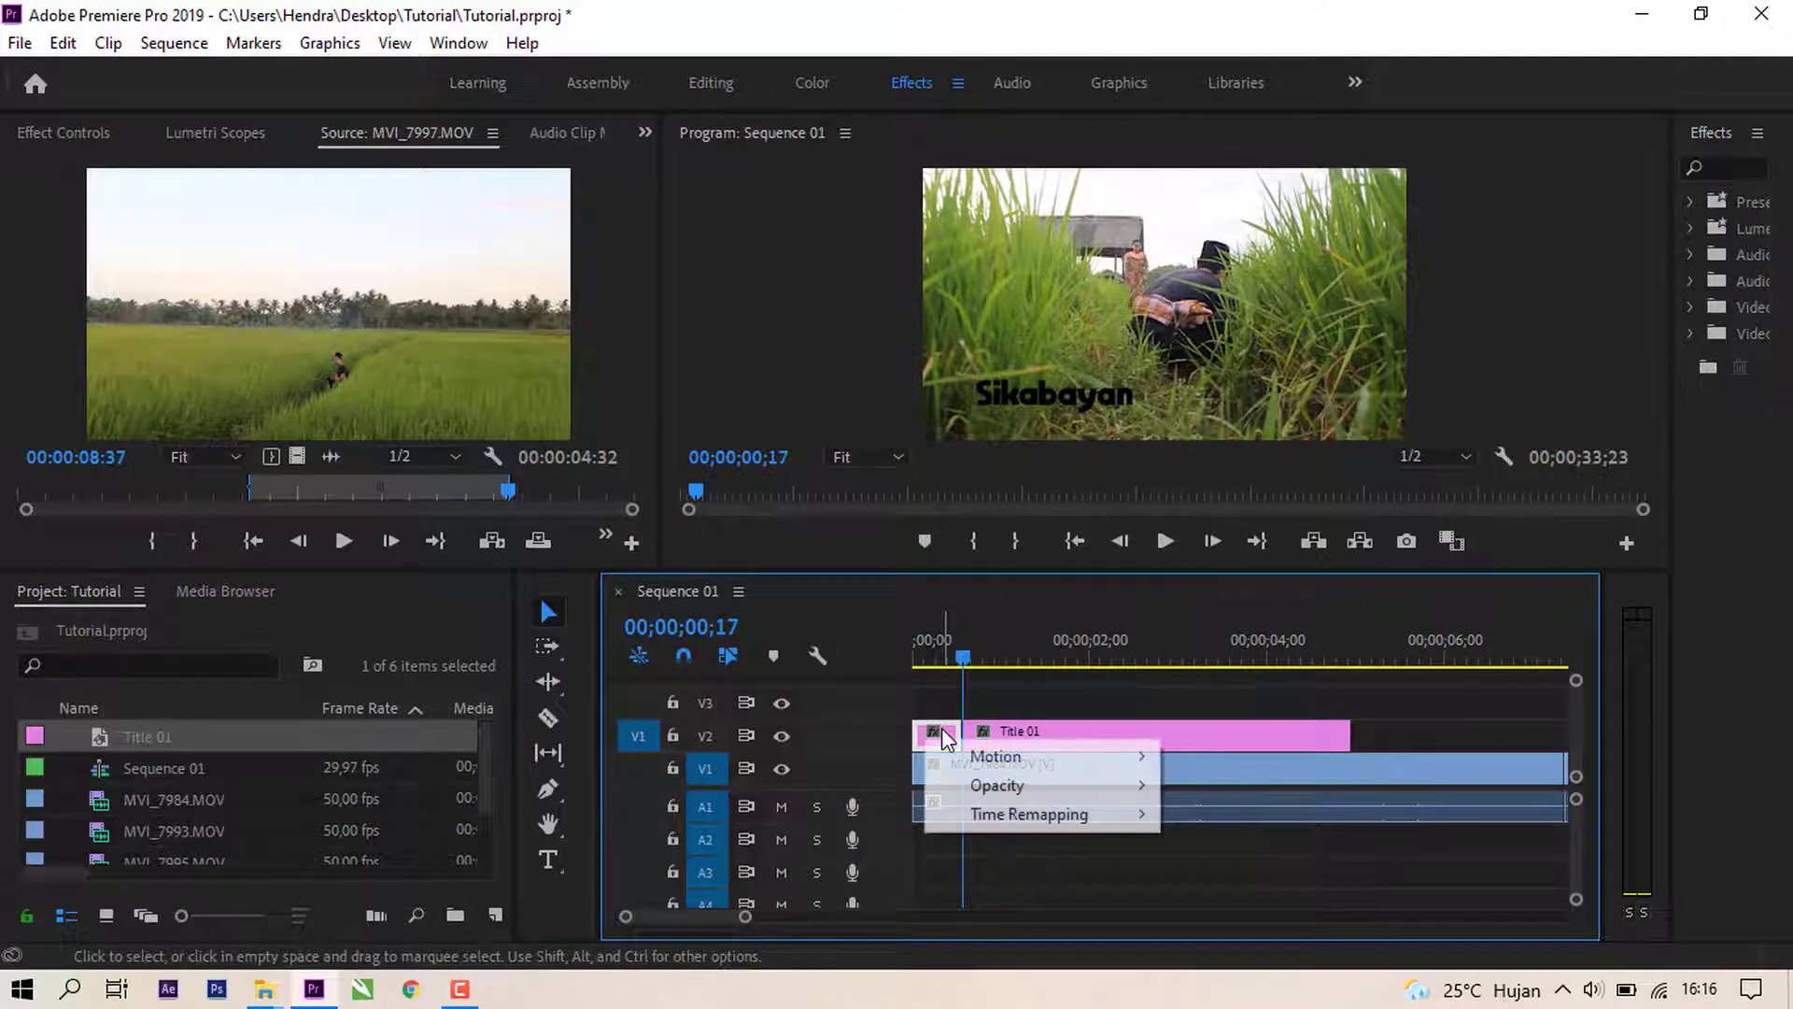
{"action": "key", "text": "Escape"}
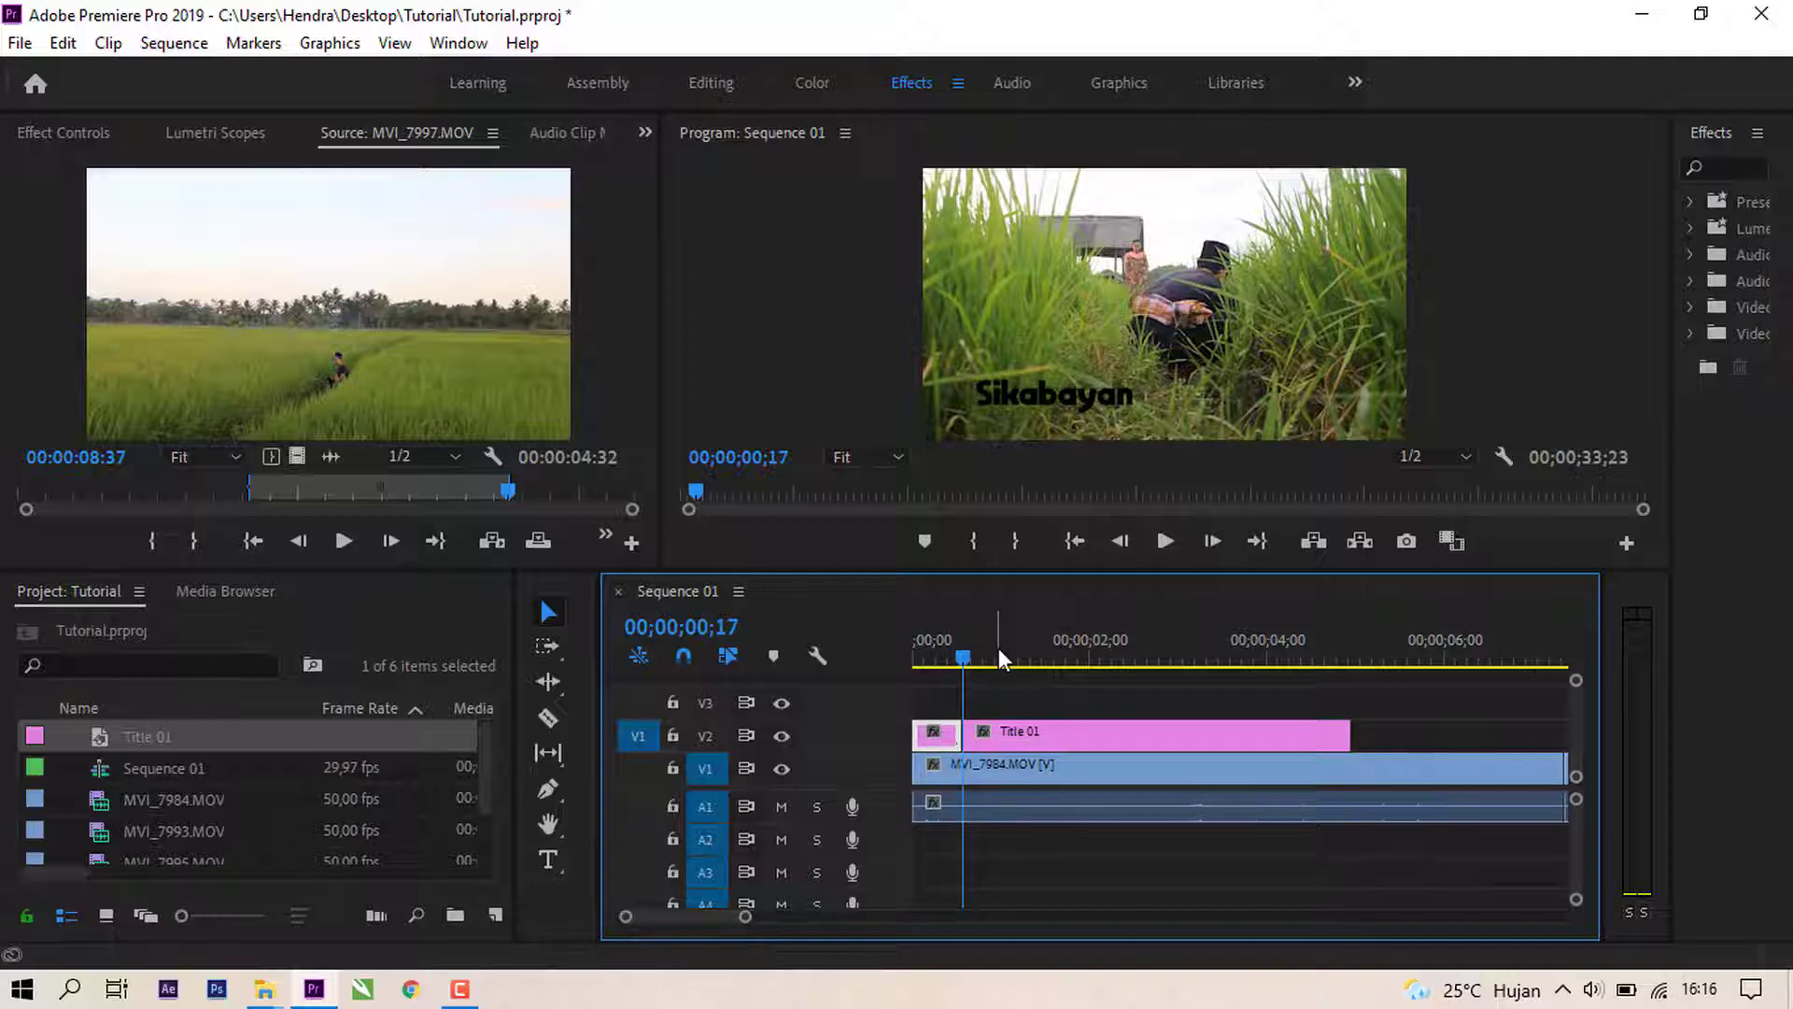
{"action": "key", "text": "Delete"}
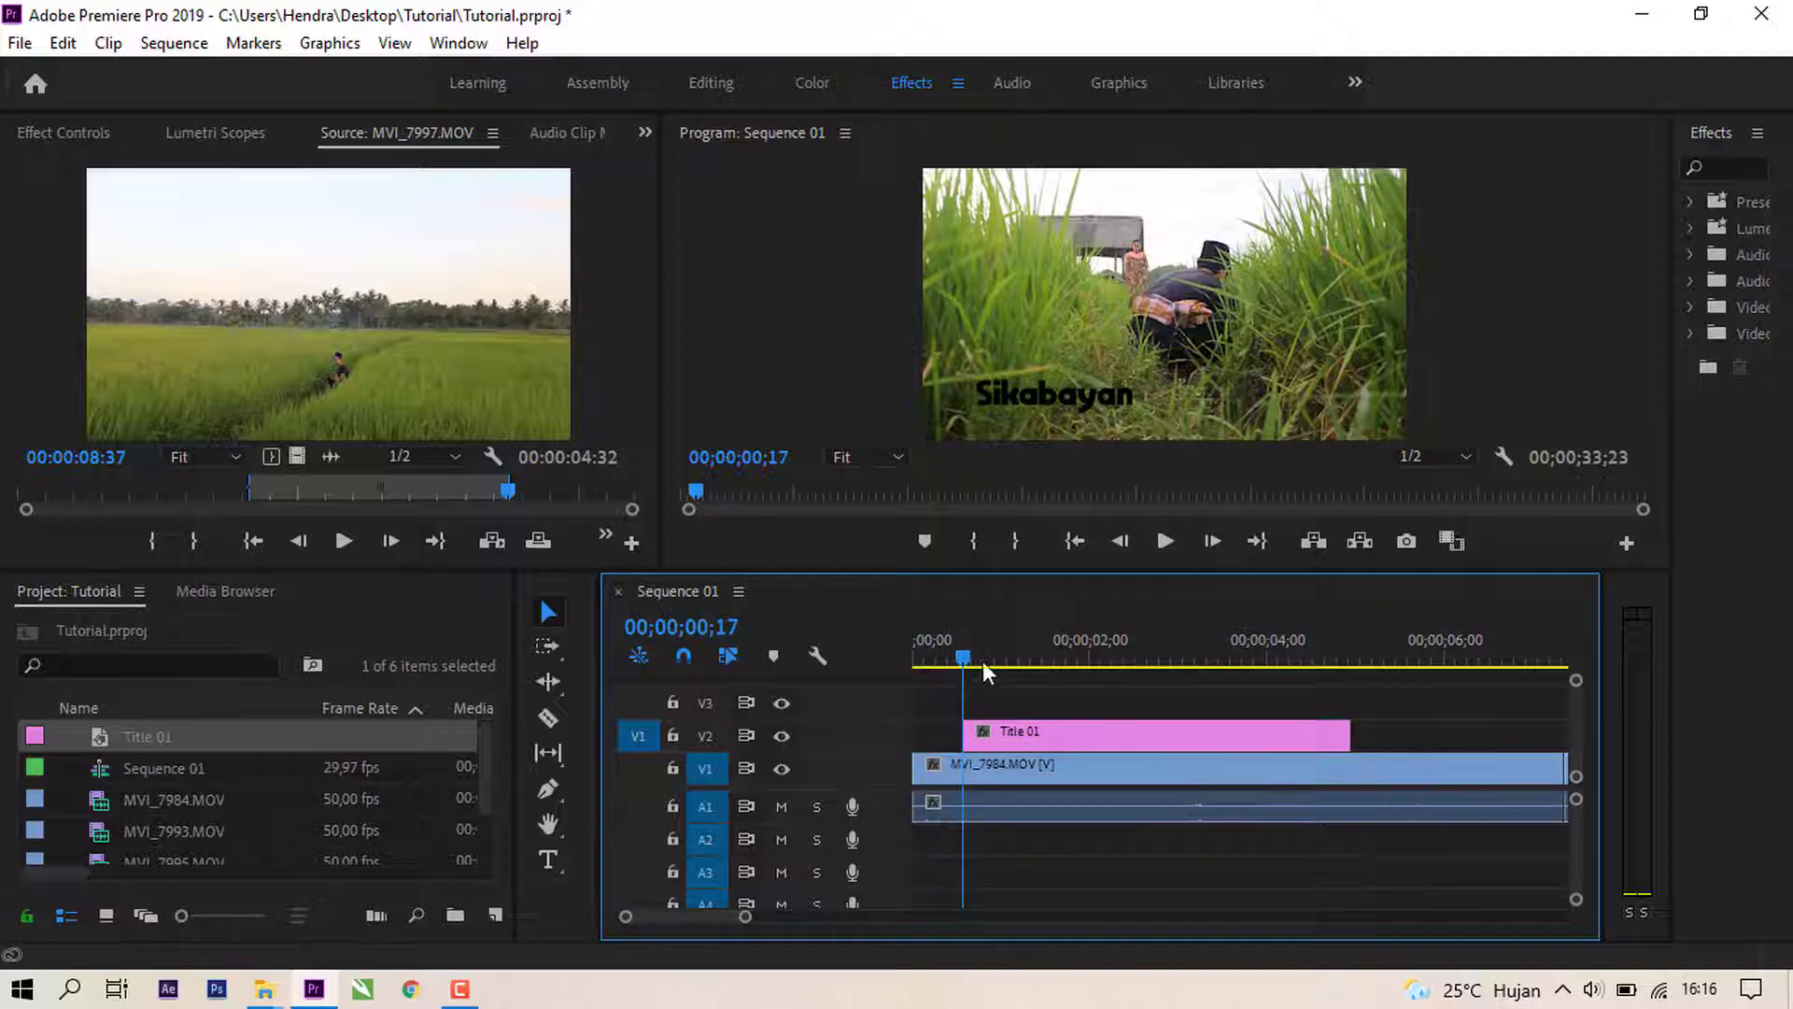
{"action": "key", "text": "Home"}
{"action": "key", "text": "space"}
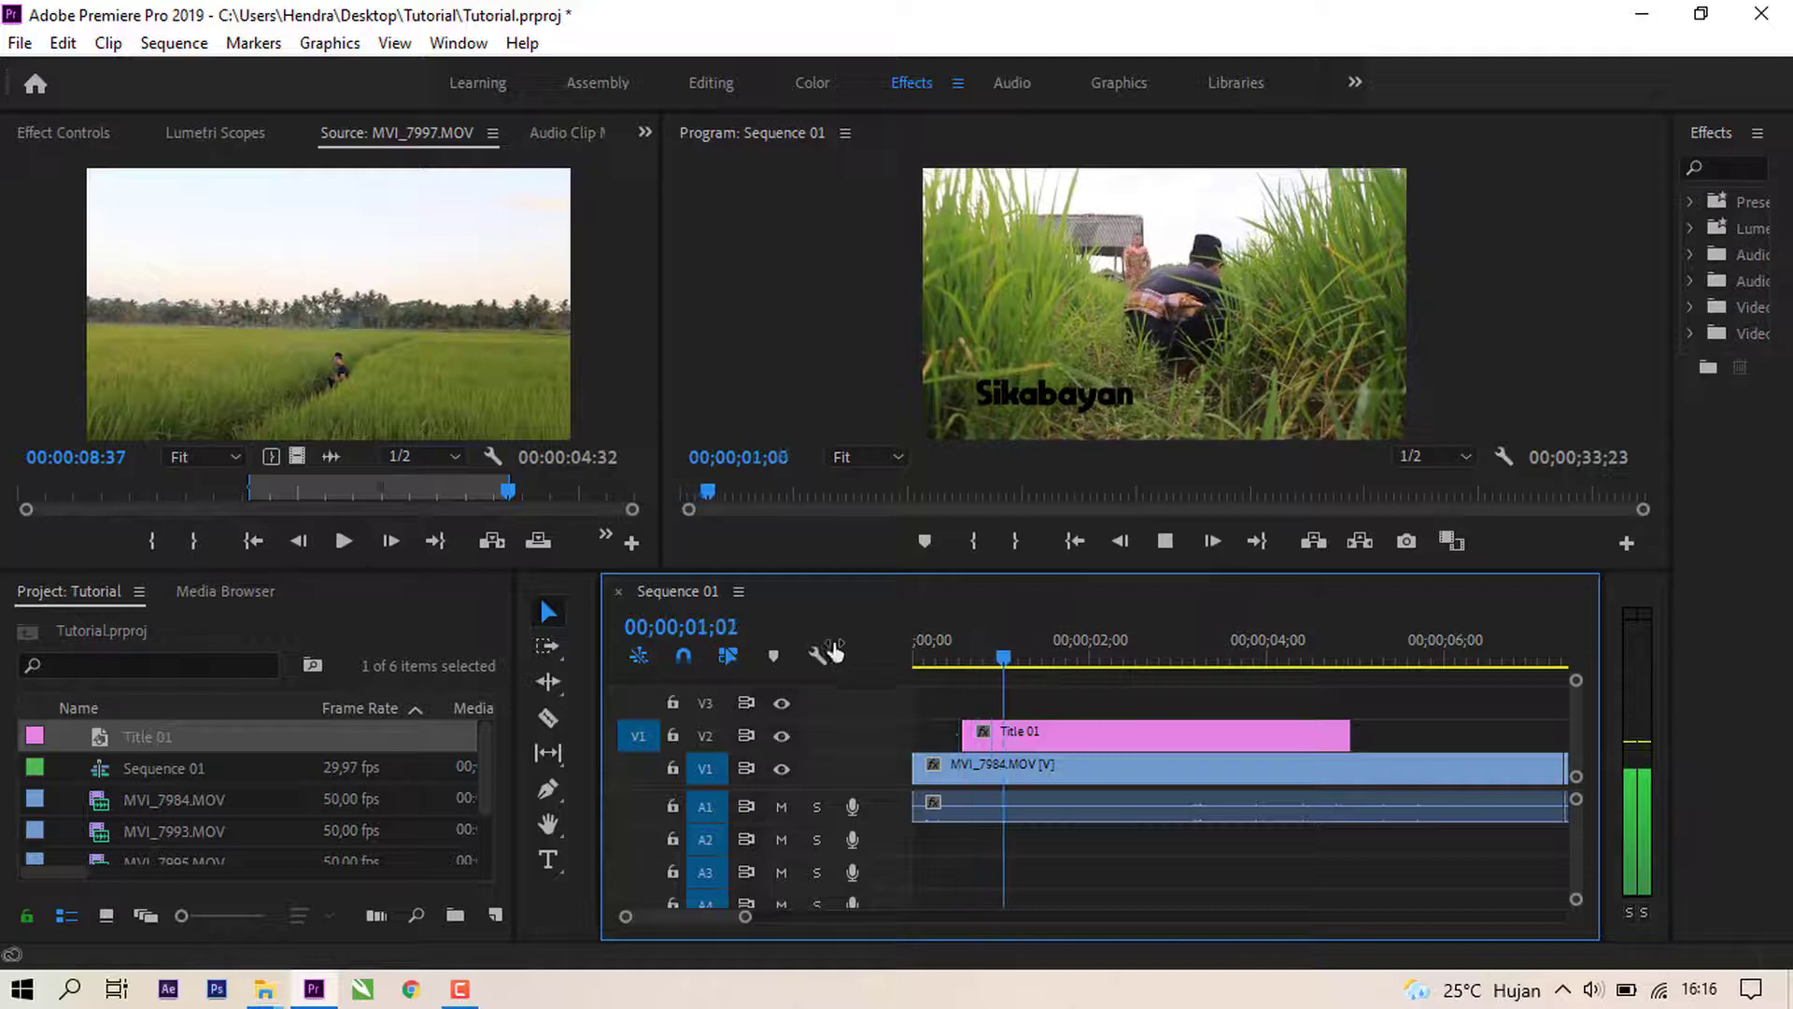
{"action": "key", "text": "space"}
{"action": "key", "text": "Home"}
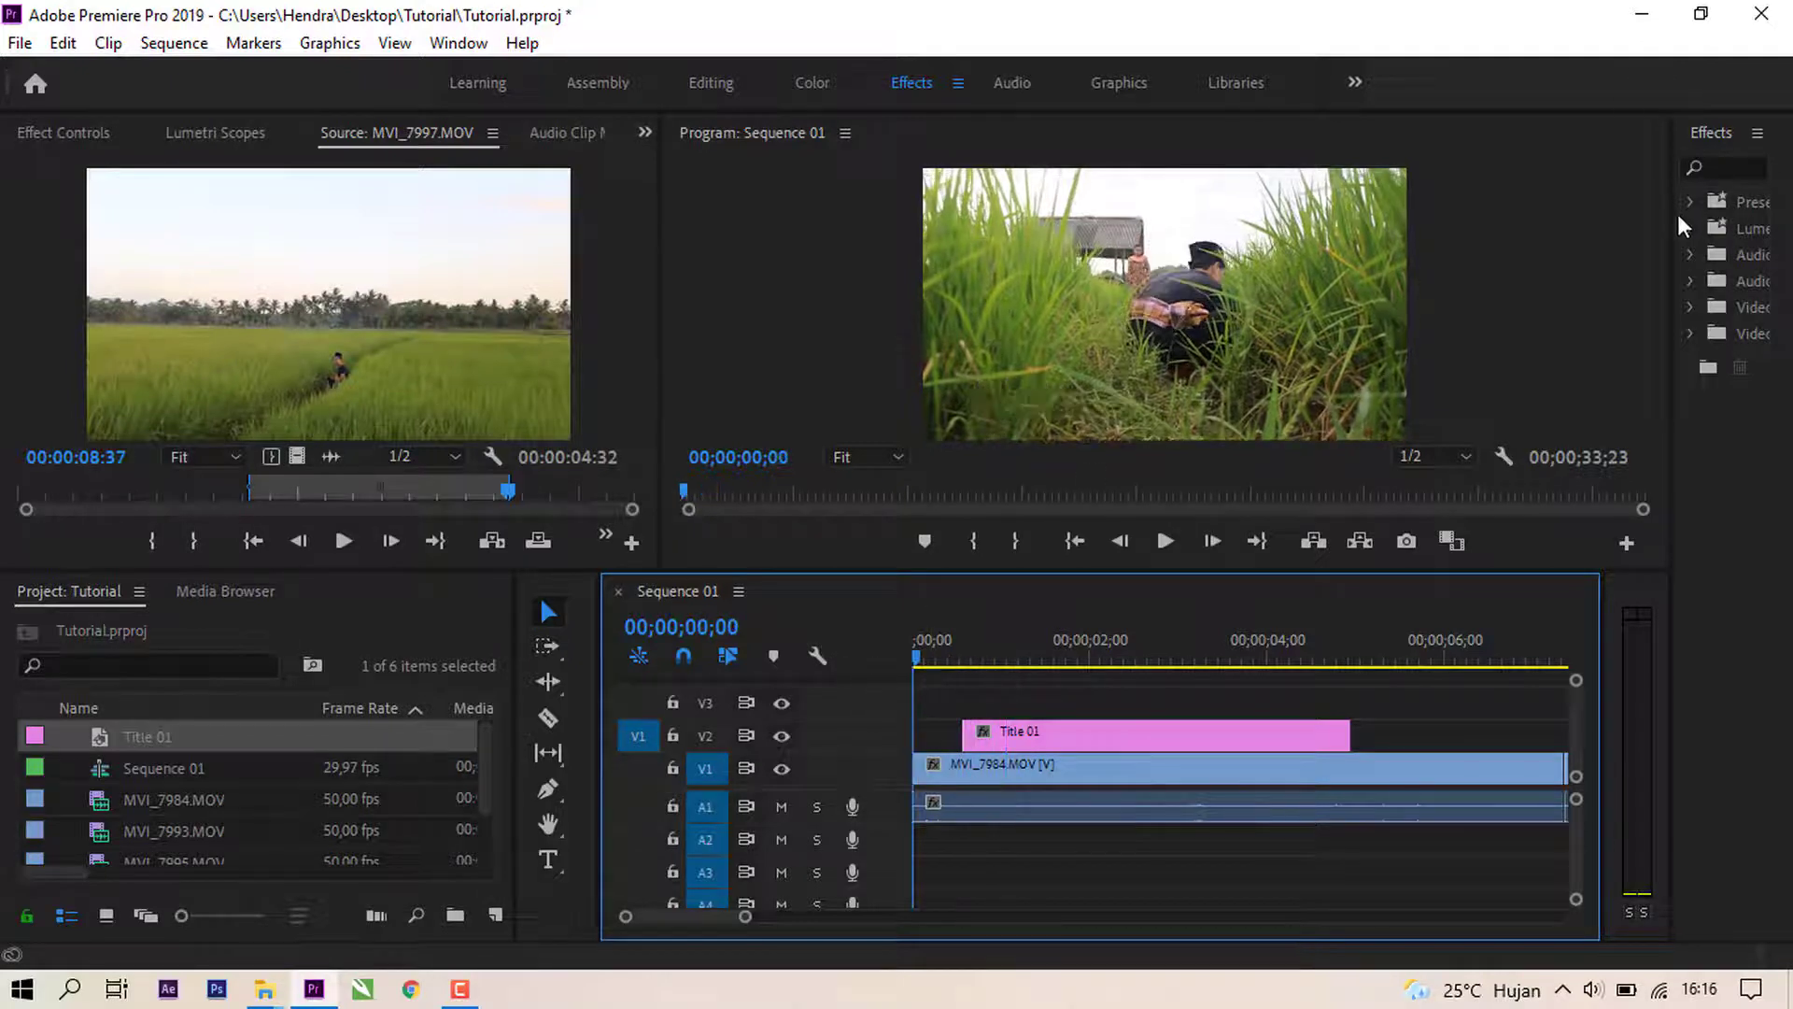
Step: Widen the effects list and expand the Dissolve group of the video transitions
{"action": "left_click_drag", "start_coordinate": [1670, 214], "coordinate": [1459, 229]}
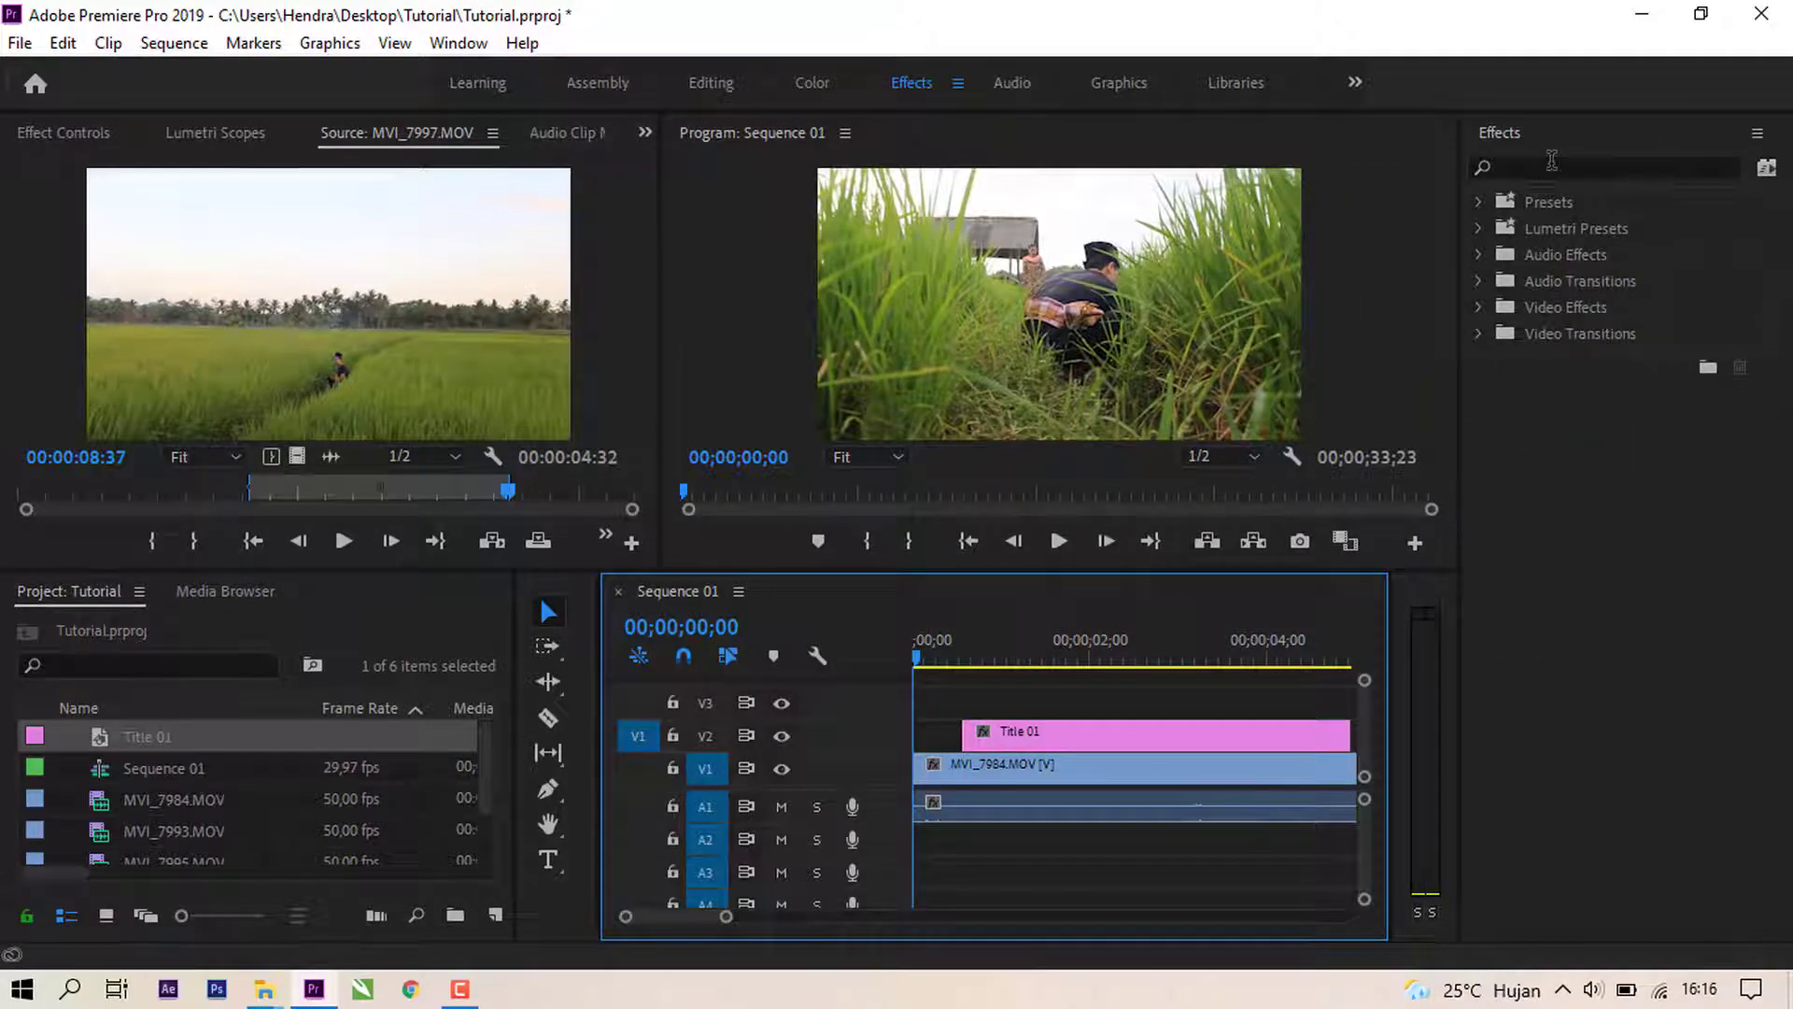
{"action": "left_click", "coordinate": [1479, 334]}
{"action": "left_click", "coordinate": [1493, 385]}
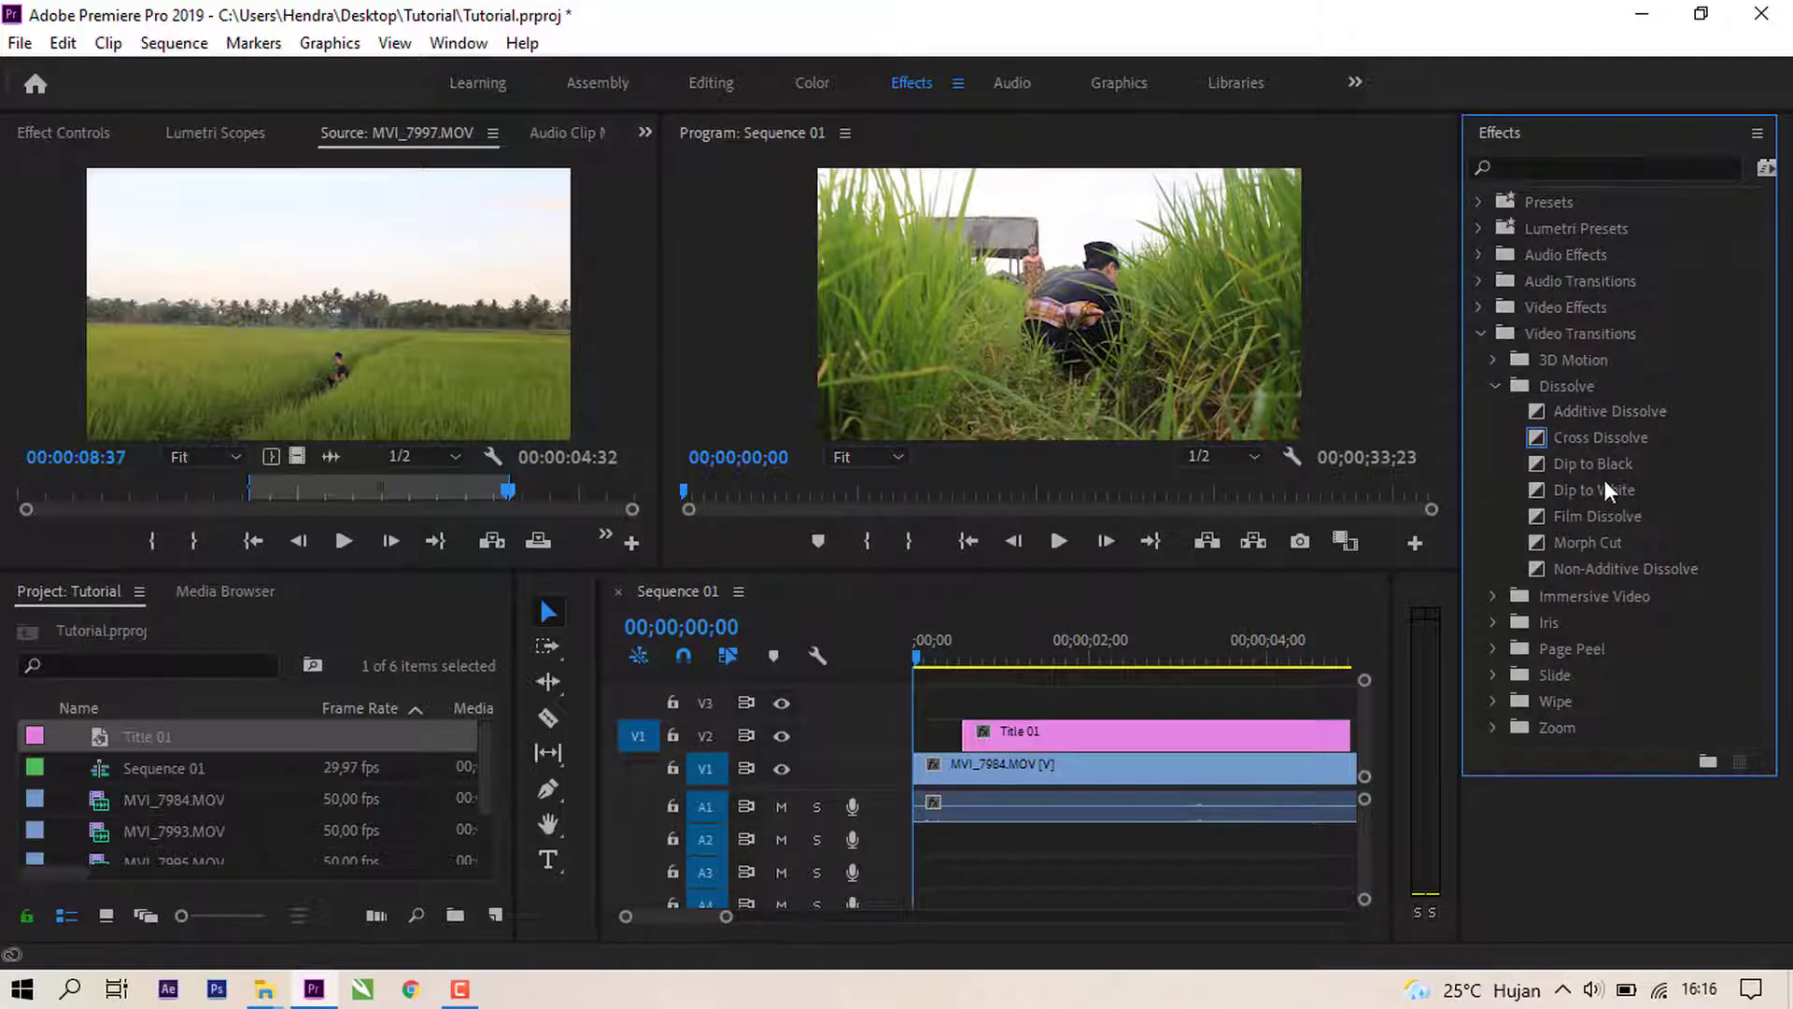
Step: Try the Dip to Black transition at the start of the Title 01 clip on V2 and remove it after a preview
{"action": "left_click_drag", "start_coordinate": [1608, 466], "coordinate": [968, 740]}
{"action": "key", "text": "space"}
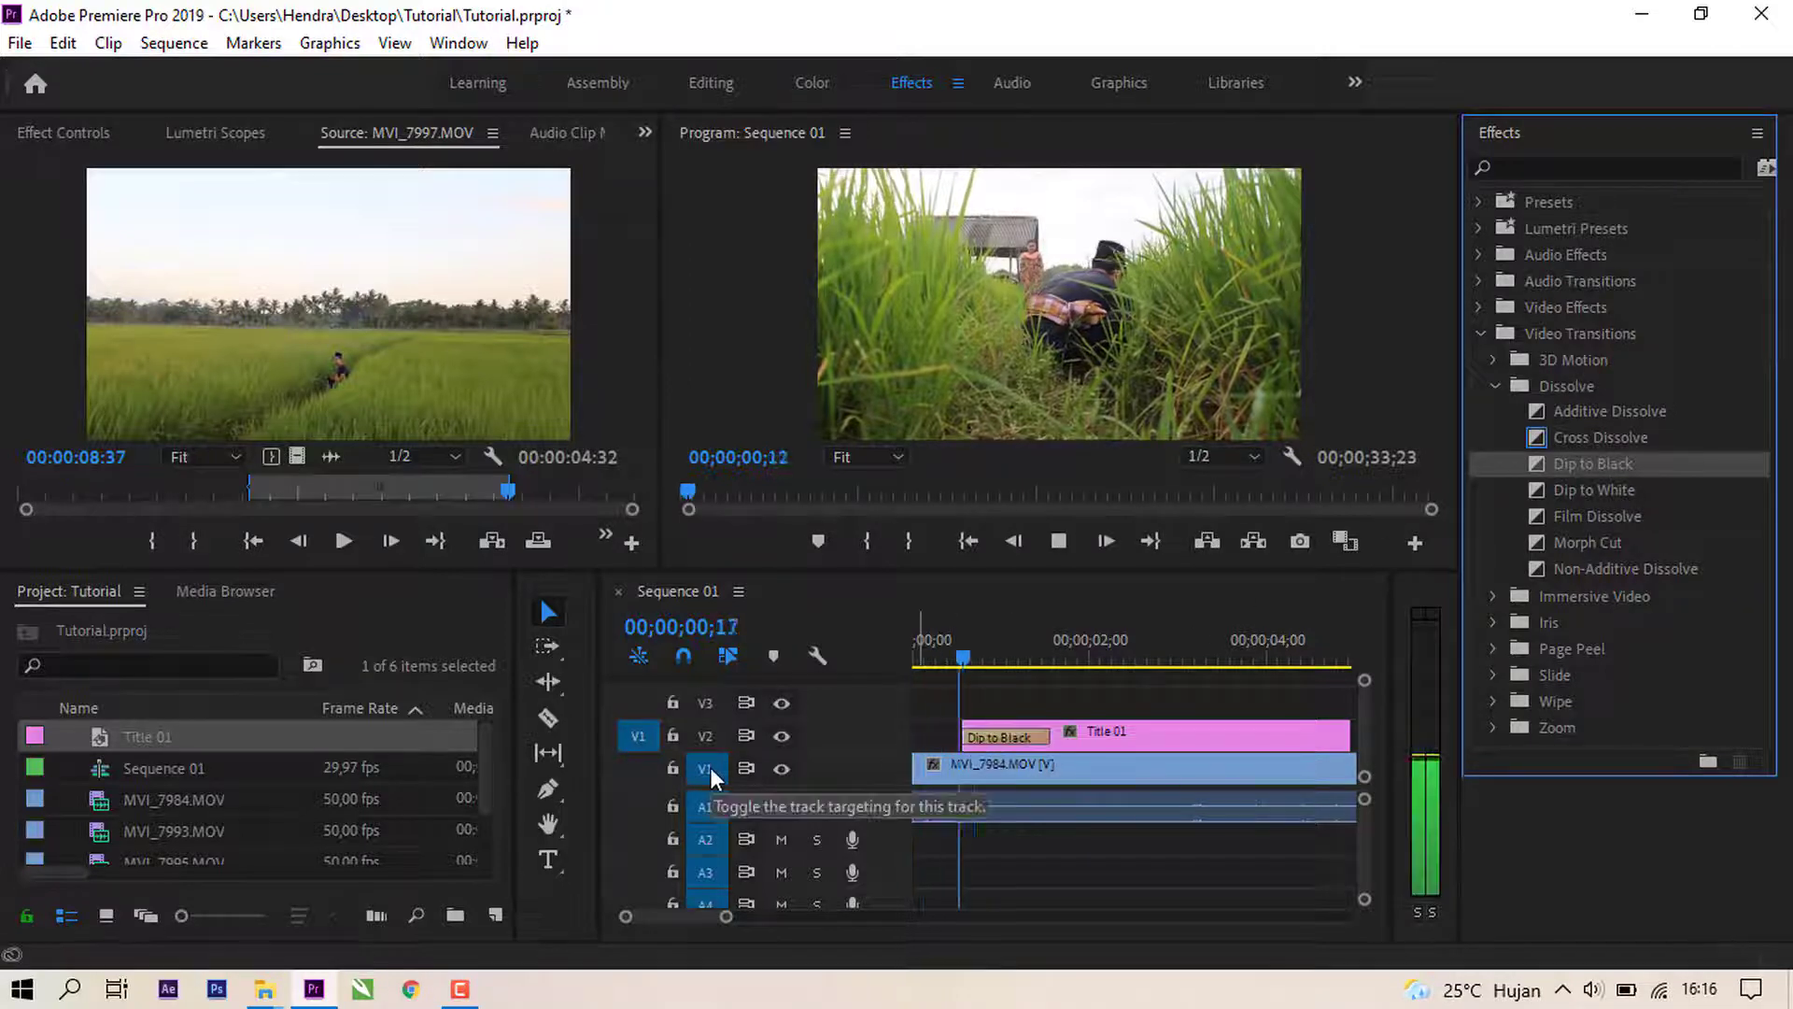
{"action": "key", "text": "space"}
{"action": "left_click", "coordinate": [985, 732]}
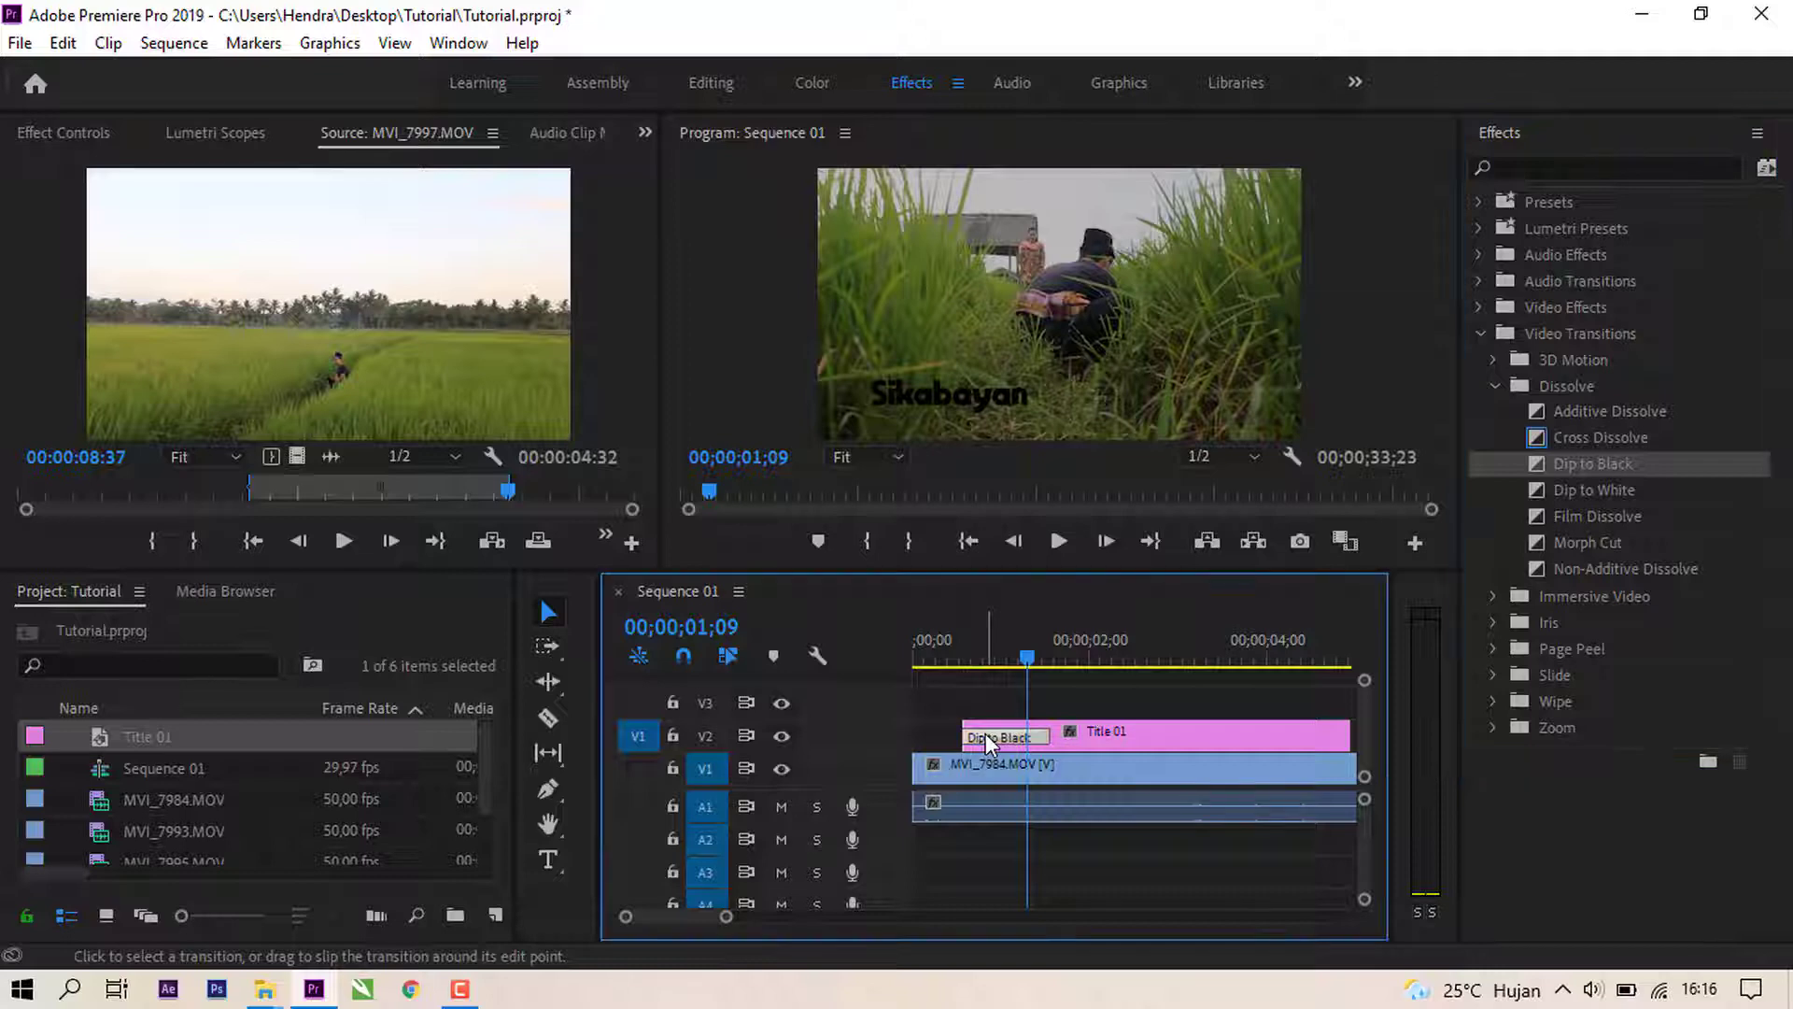
{"action": "key", "text": "Delete"}
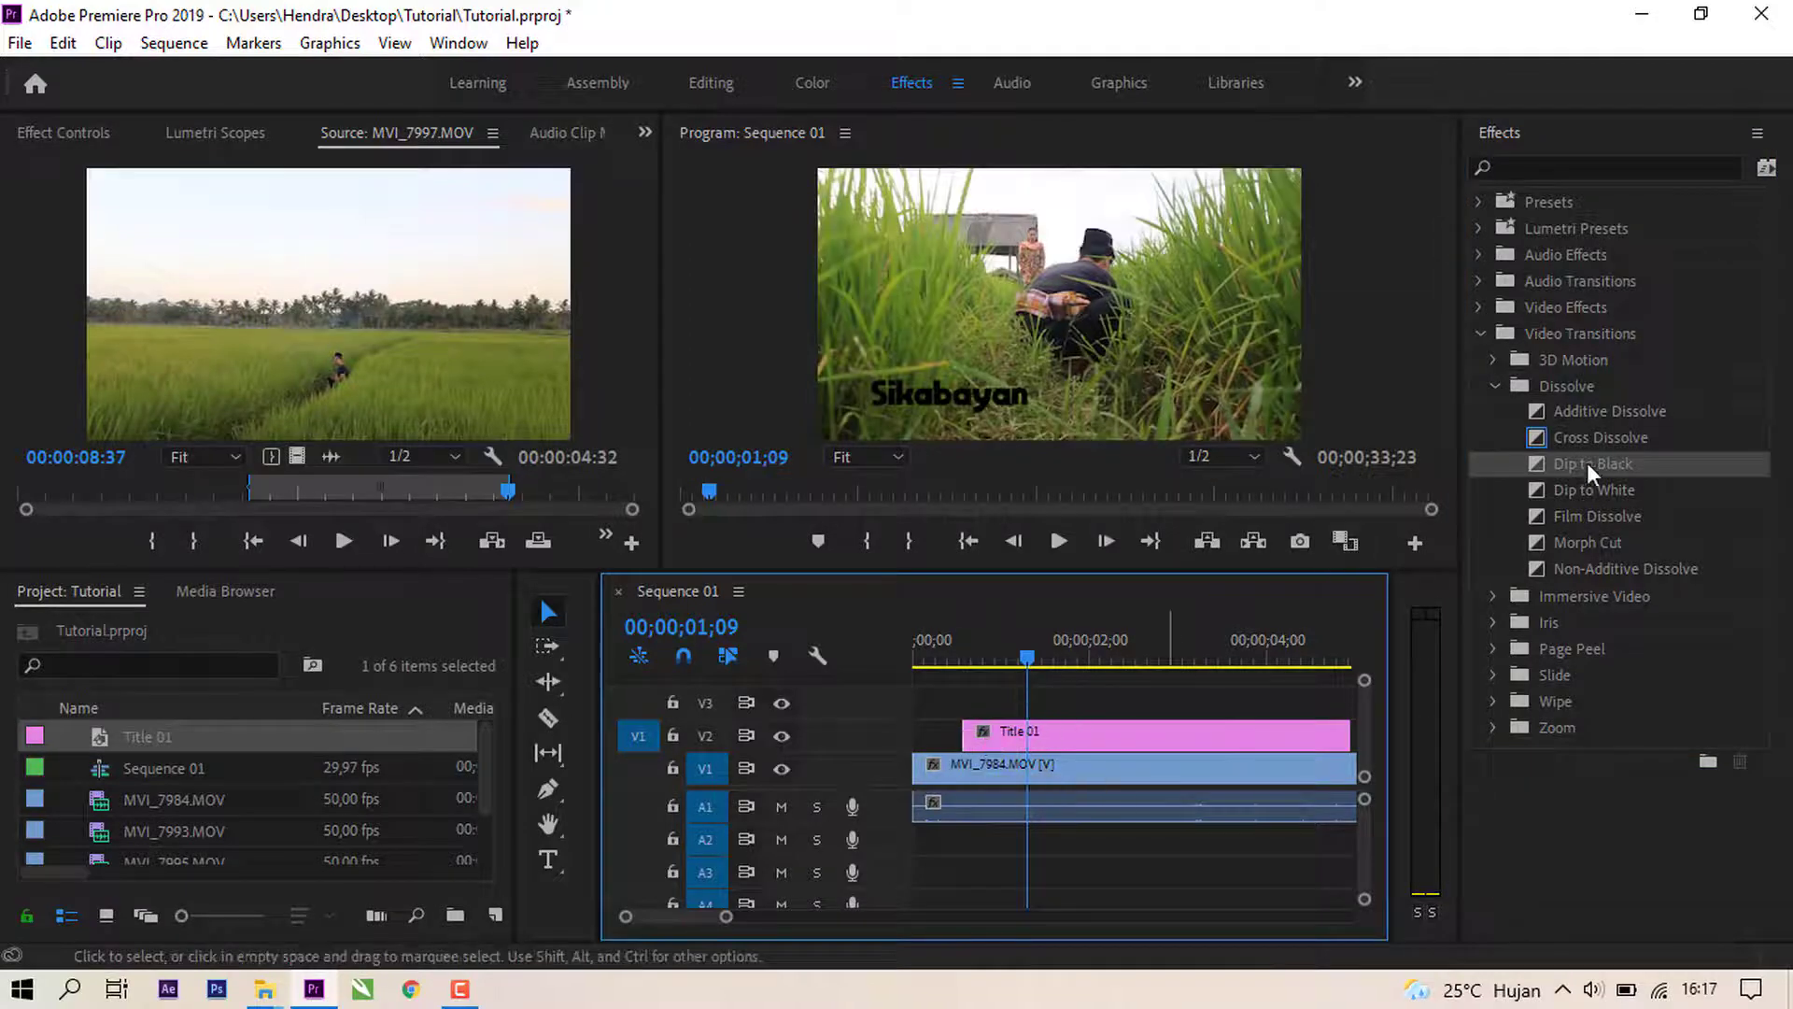
Step: Apply the Cross Dissolve transition to the start of the Title 01 clip on V2 and play the sequence from the beginning
{"action": "left_click_drag", "start_coordinate": [1599, 439], "coordinate": [990, 736]}
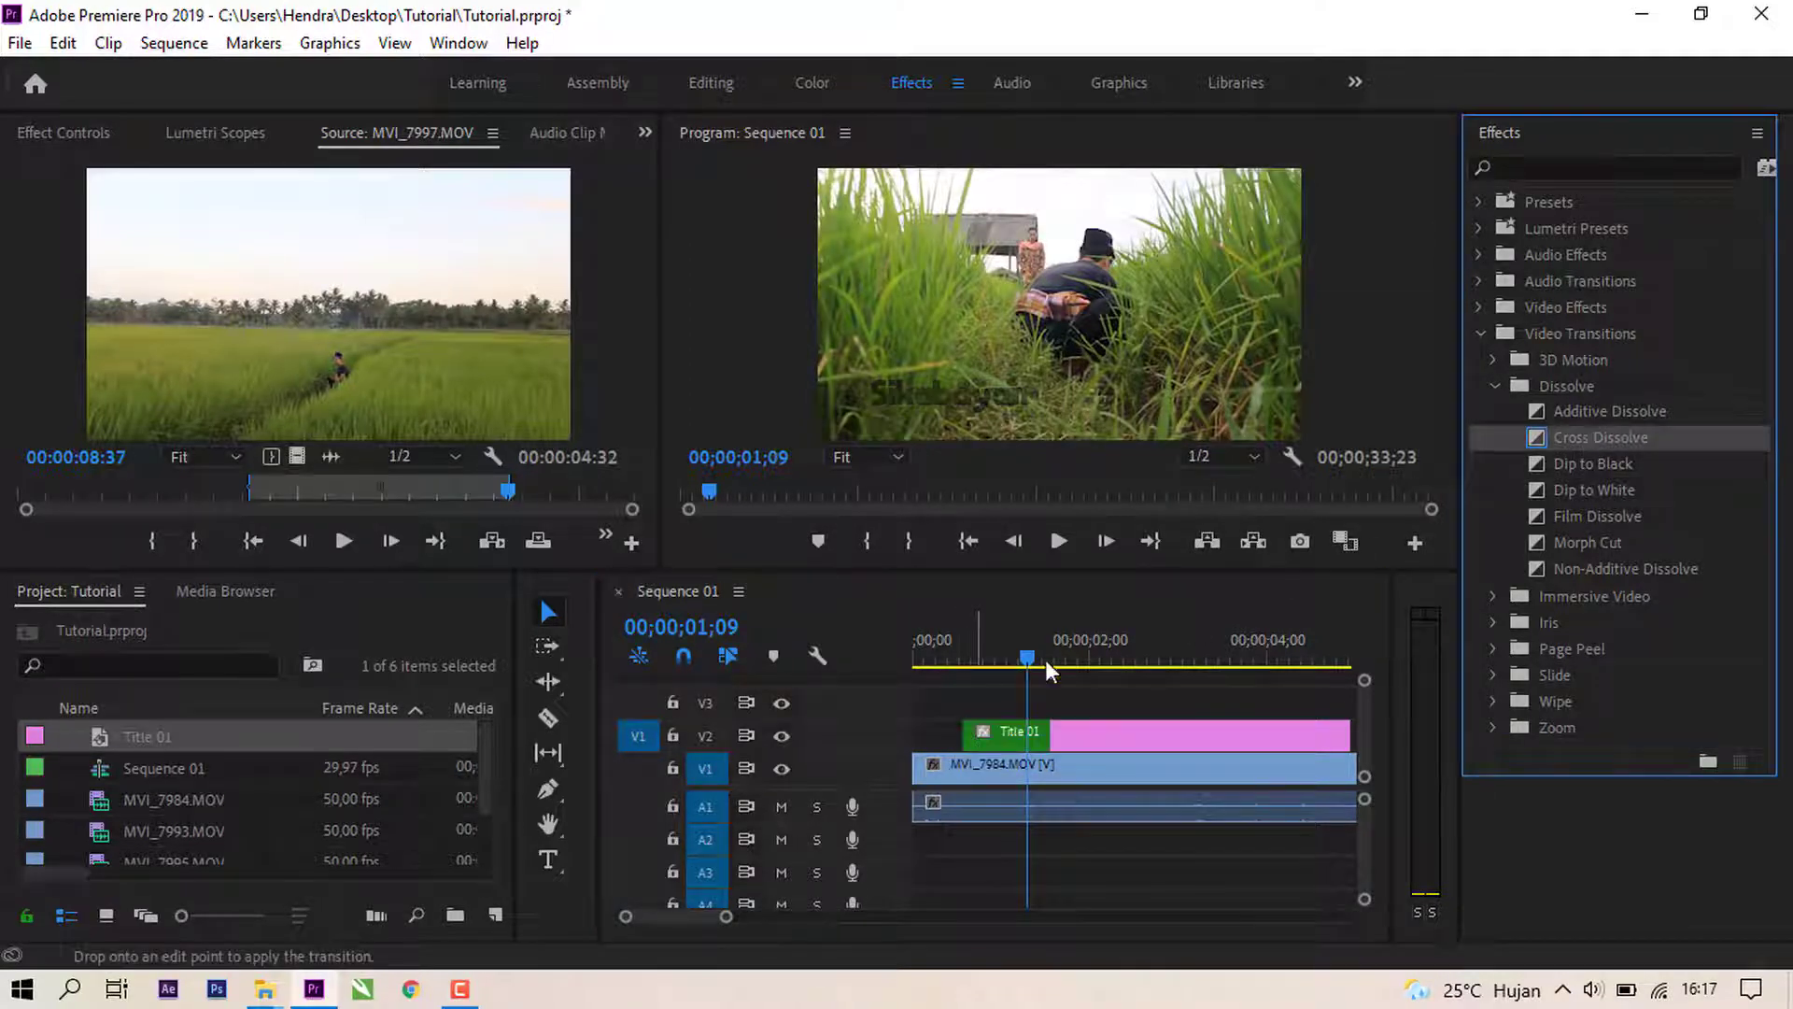
{"action": "left_click", "coordinate": [799, 689]}
{"action": "key", "text": "Home"}
{"action": "key", "text": "space"}
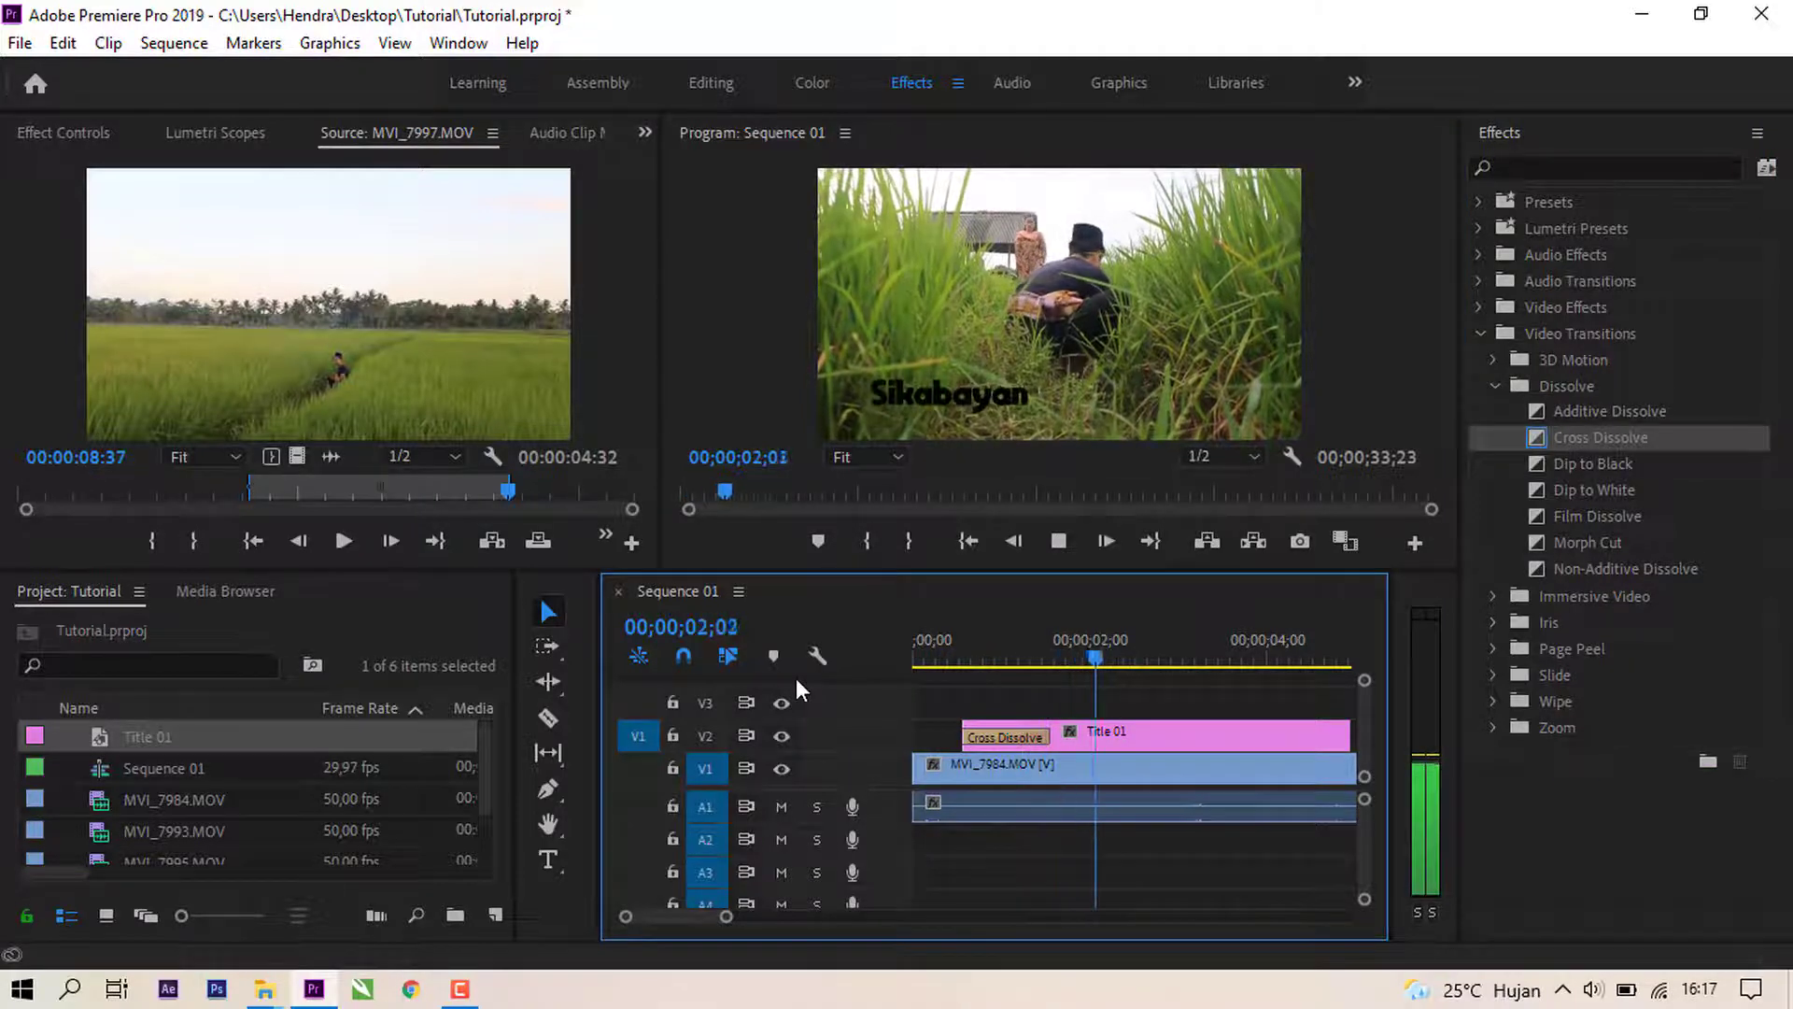
Step: Apply the Dip to Black transition to the start of MVI_7984.MOV on V1 and preview the sequence from its beginning
{"action": "key", "text": "space"}
{"action": "left_click_drag", "start_coordinate": [1135, 656], "coordinate": [855, 675]}
{"action": "left_click_drag", "start_coordinate": [1606, 461], "coordinate": [920, 771]}
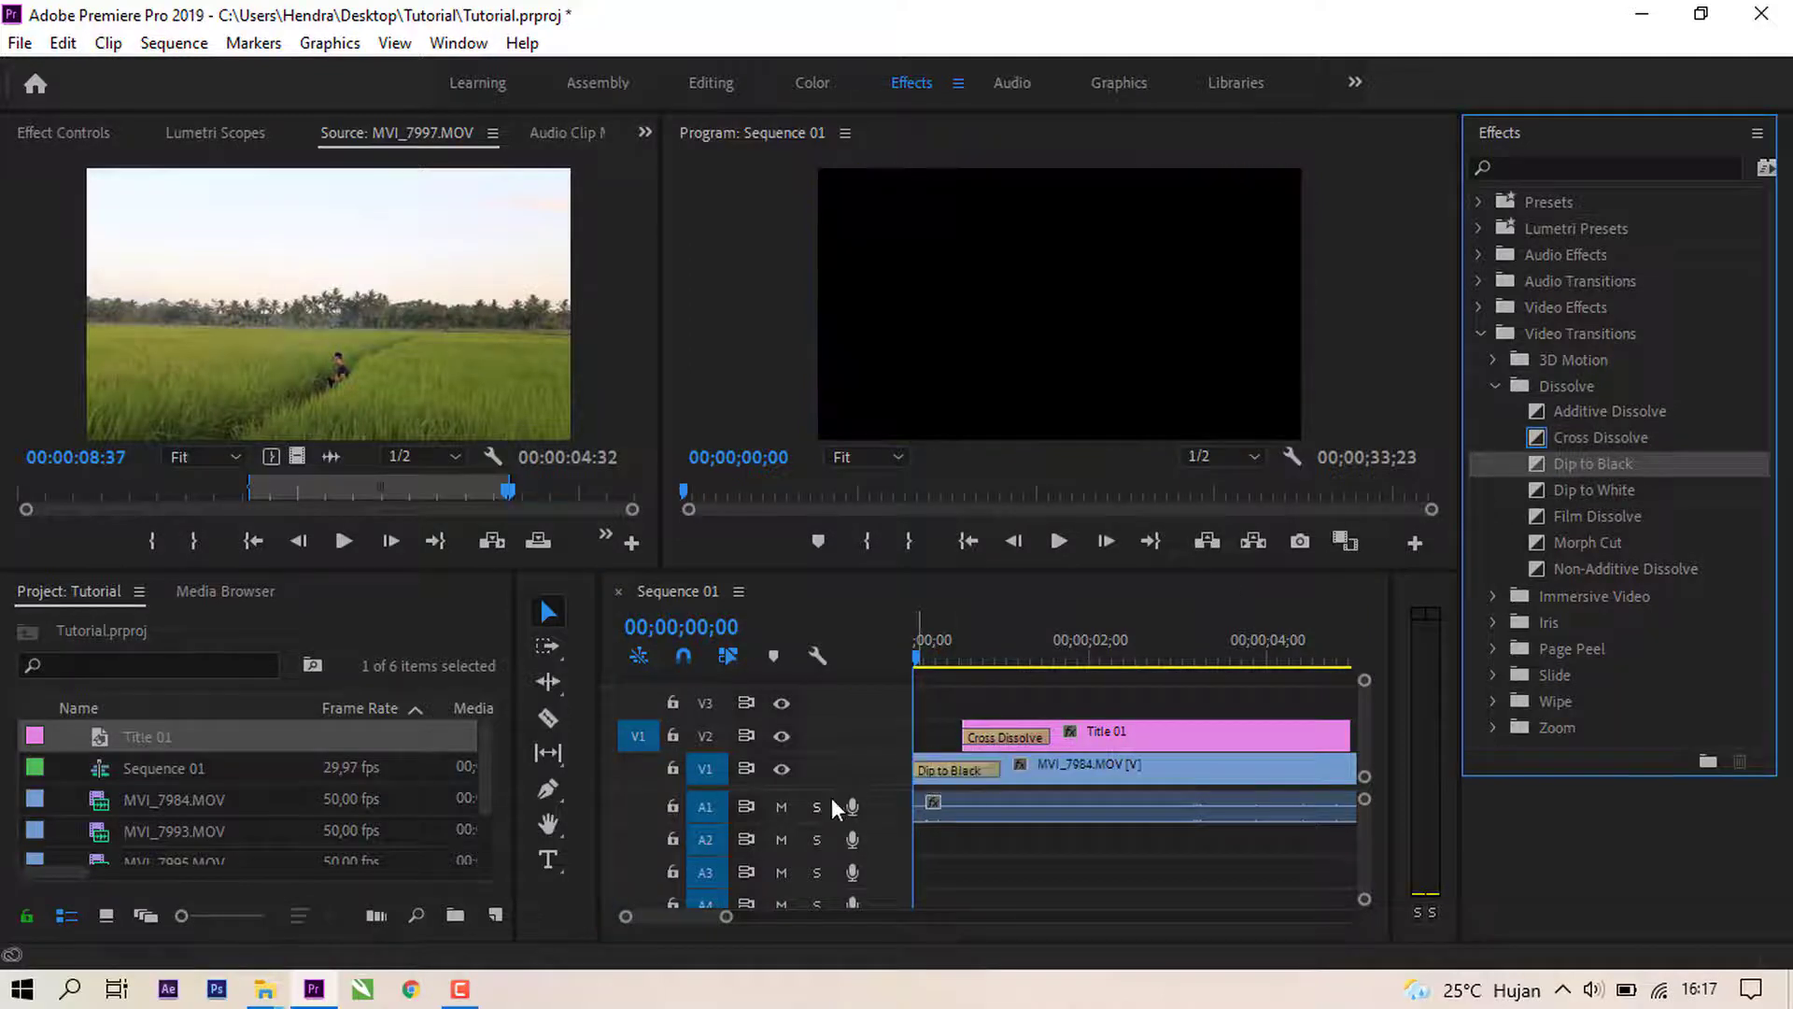
{"action": "key", "text": "space"}
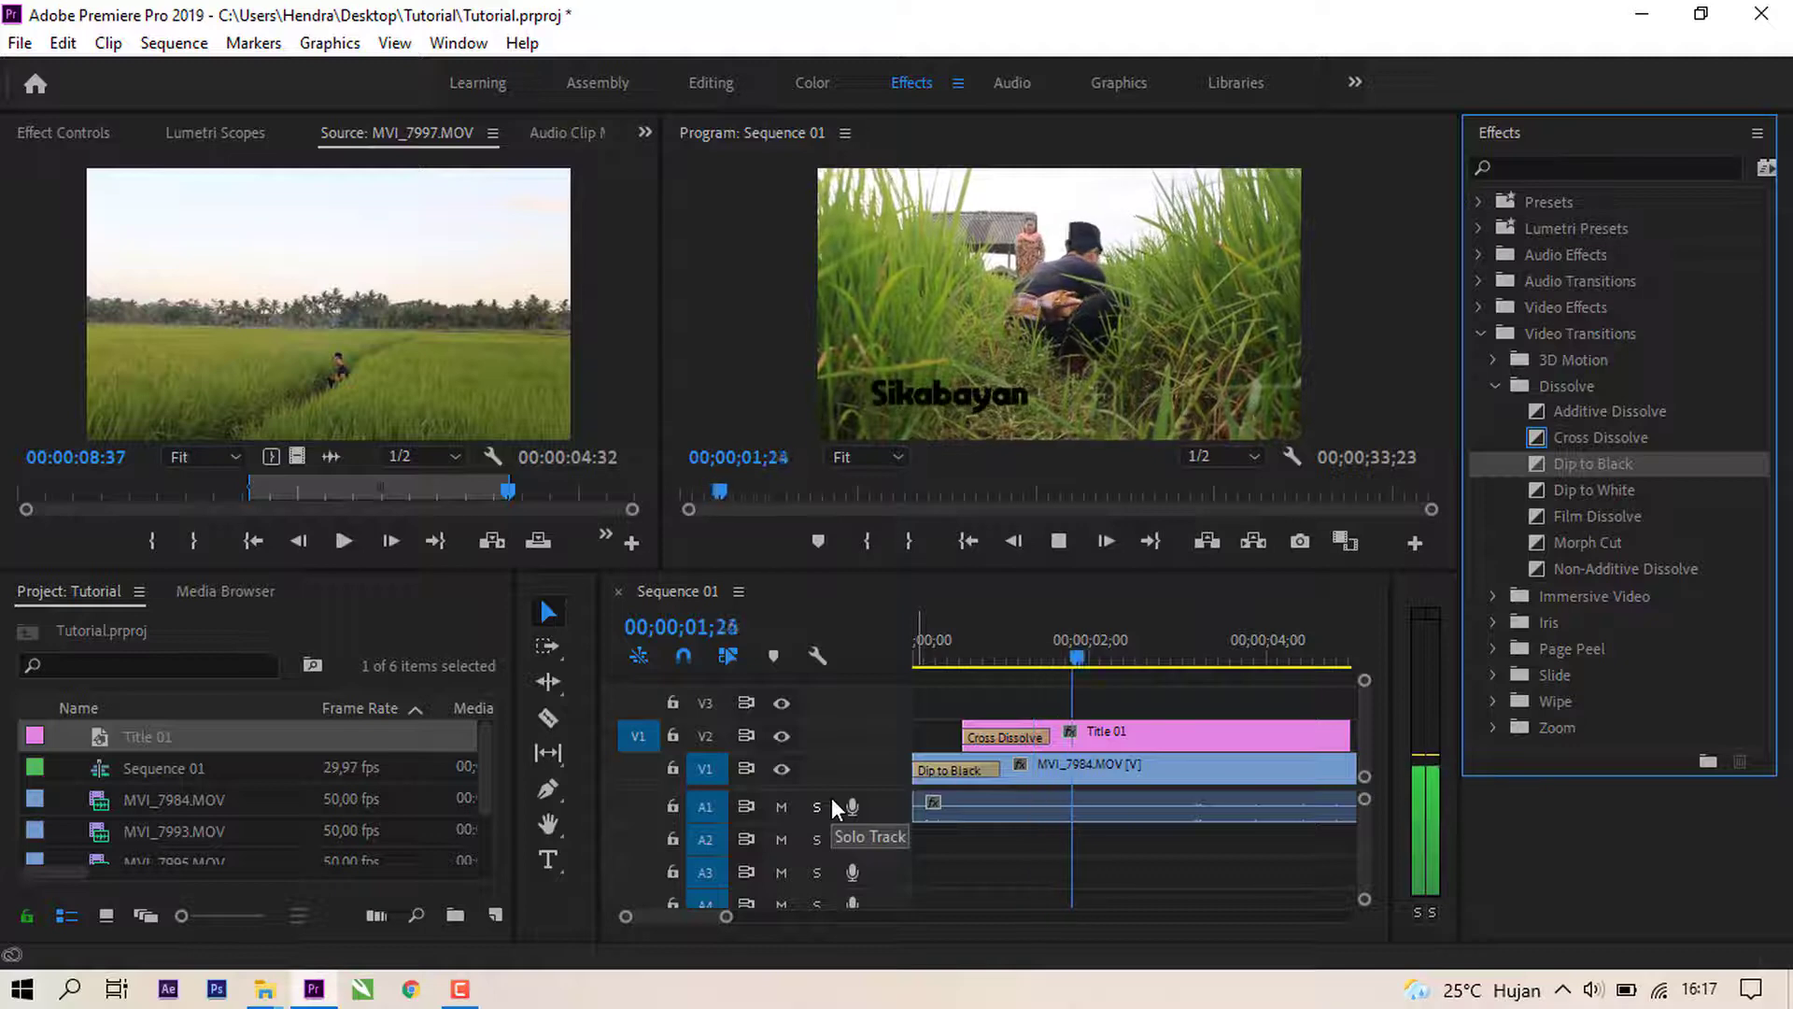
{"action": "key", "text": "space"}
Step: Shift the Title 01 clip on V2 to start at 00;00;01;21, previewing the sequence from its beginning
{"action": "left_click", "coordinate": [1145, 743]}
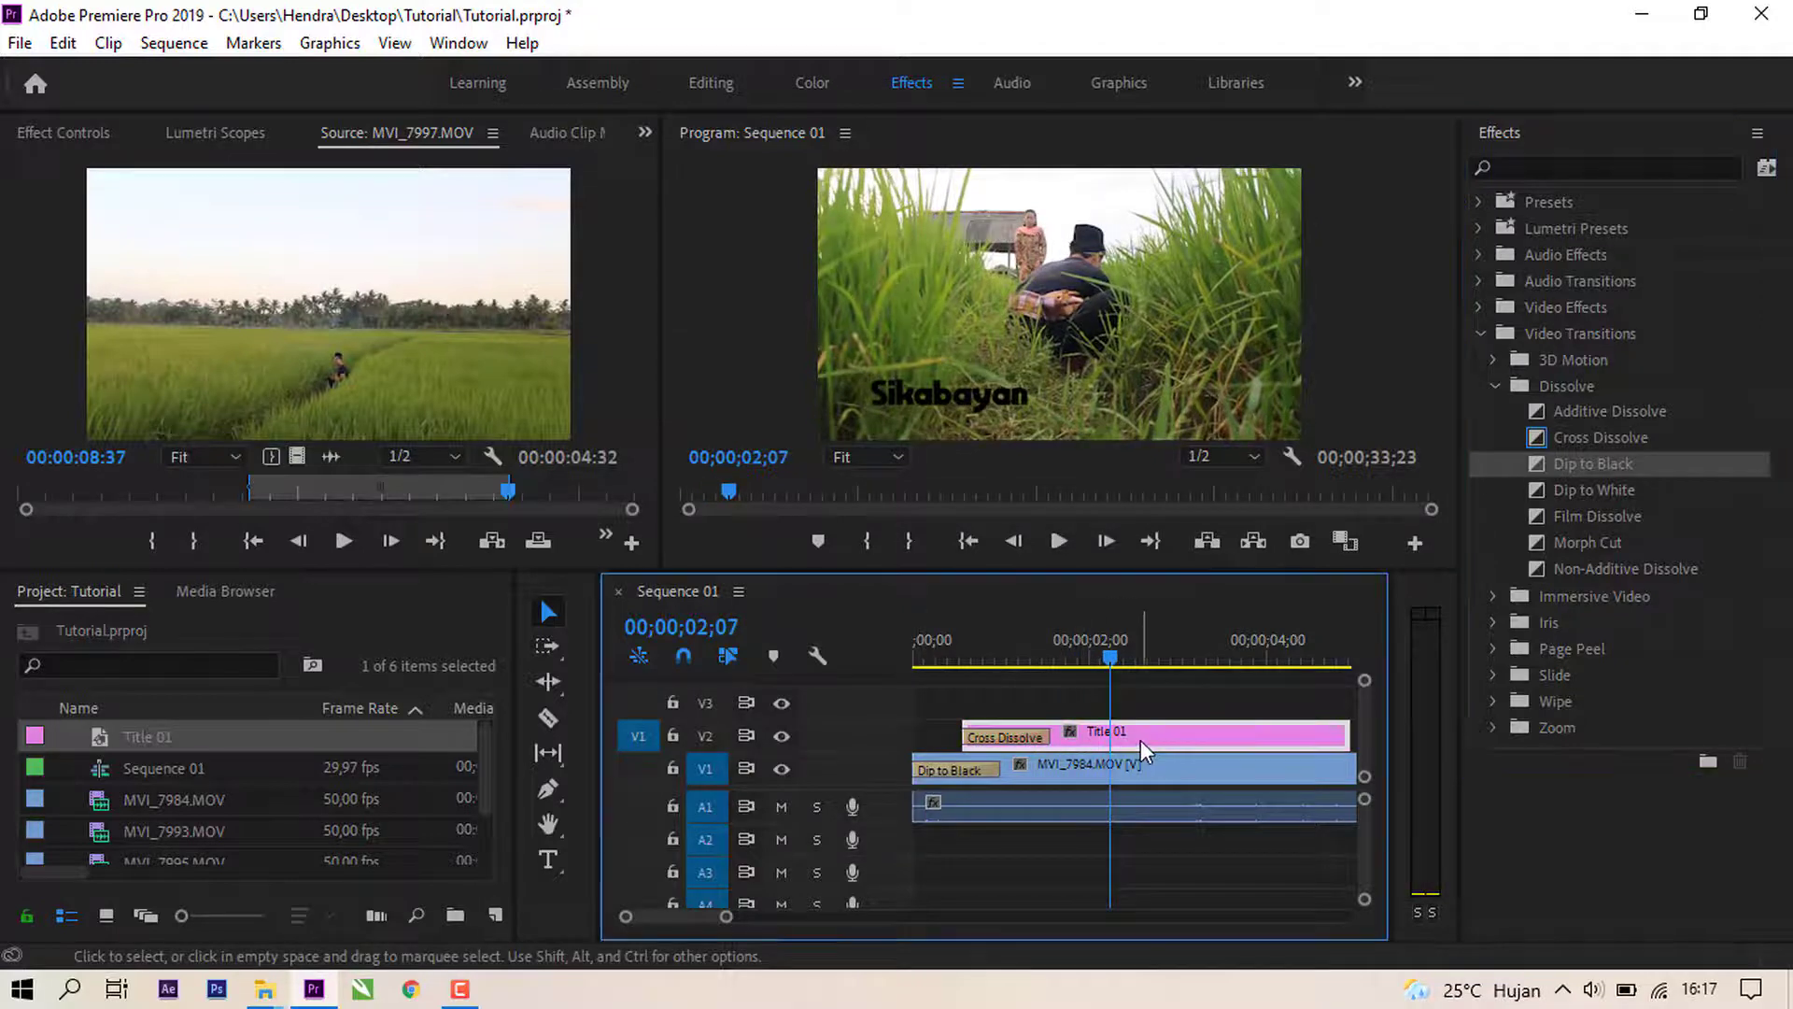
{"action": "left_click_drag", "start_coordinate": [1168, 750], "coordinate": [1192, 741]}
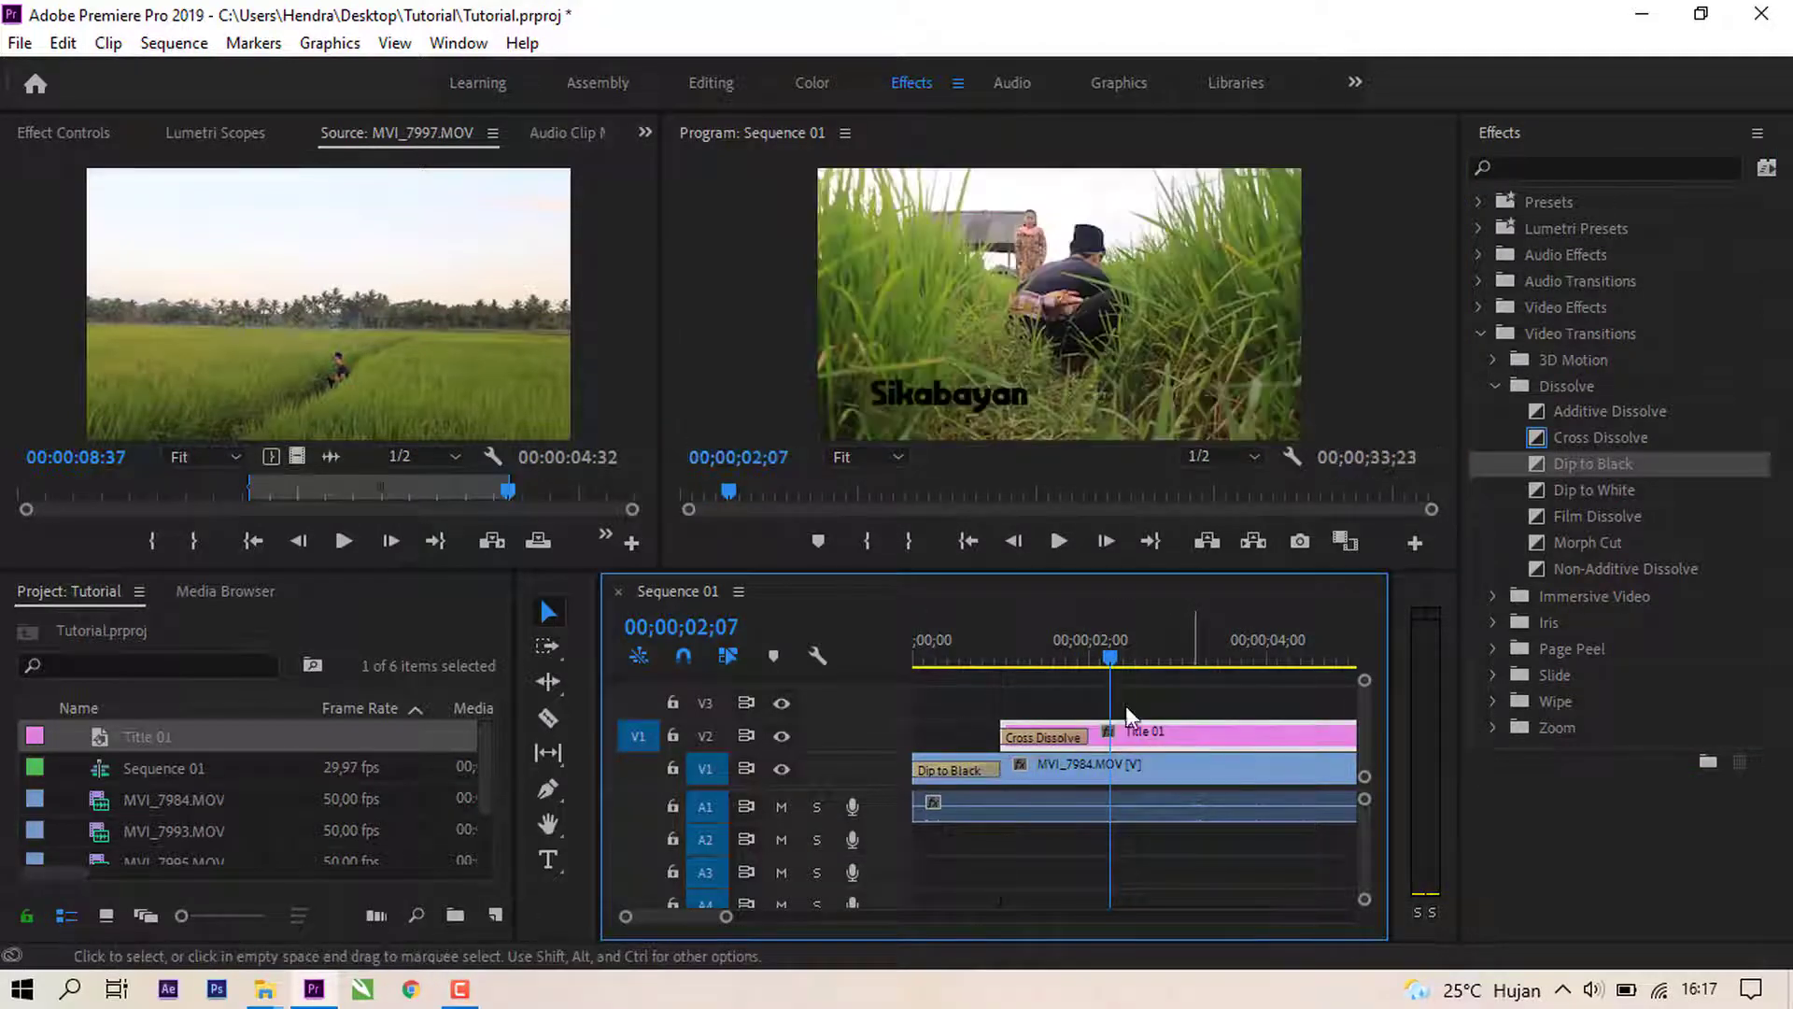
{"action": "key", "text": "Home"}
{"action": "key", "text": "space"}
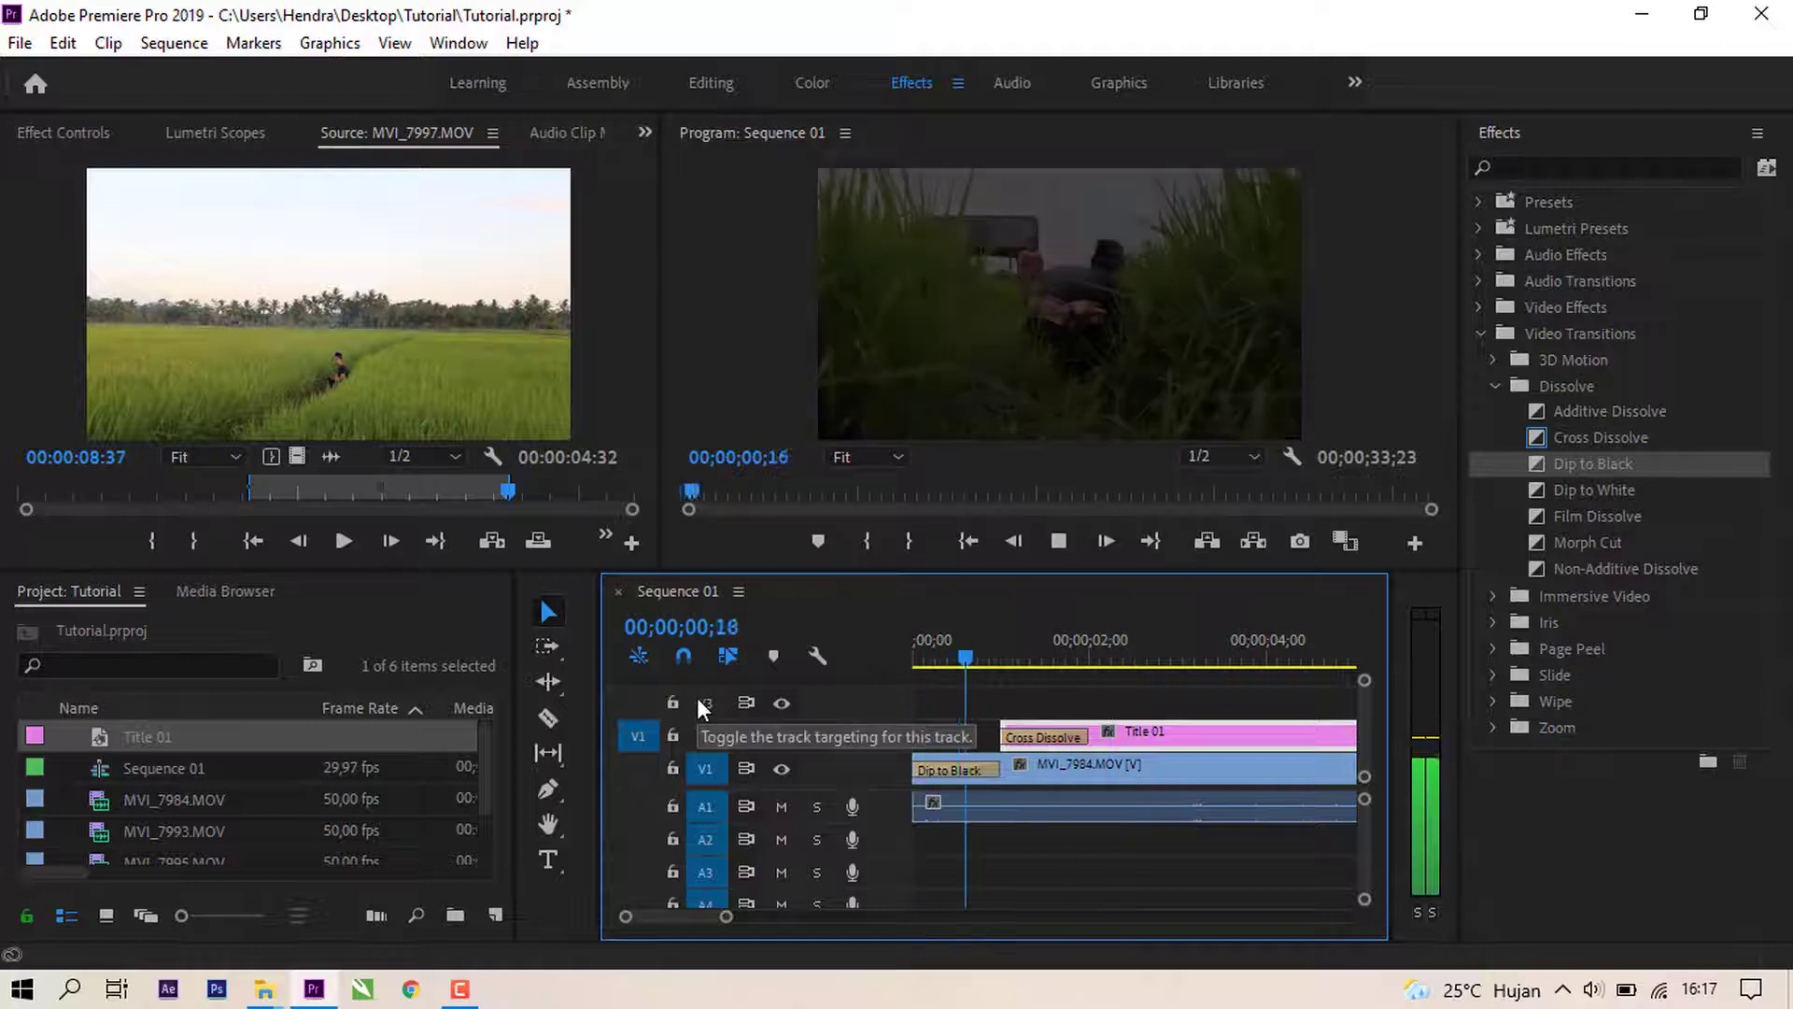
{"action": "key", "text": "space"}
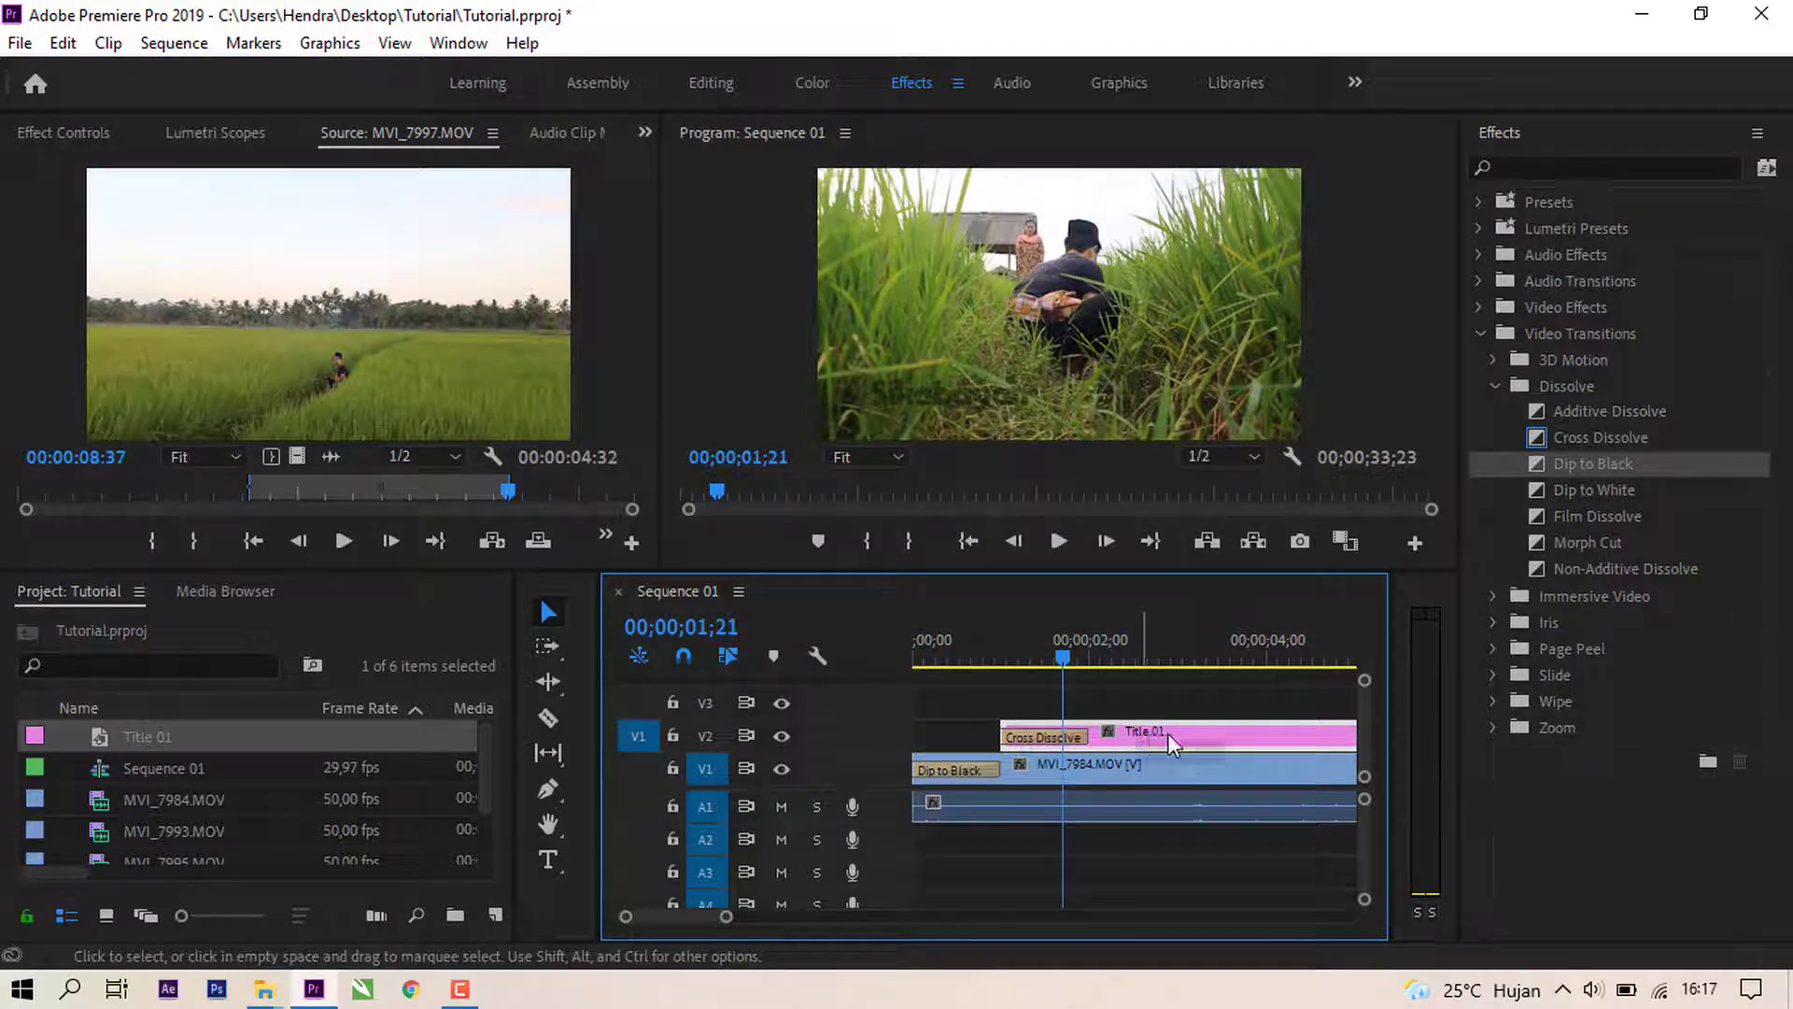
{"action": "left_click_drag", "start_coordinate": [1133, 735], "coordinate": [1196, 736]}
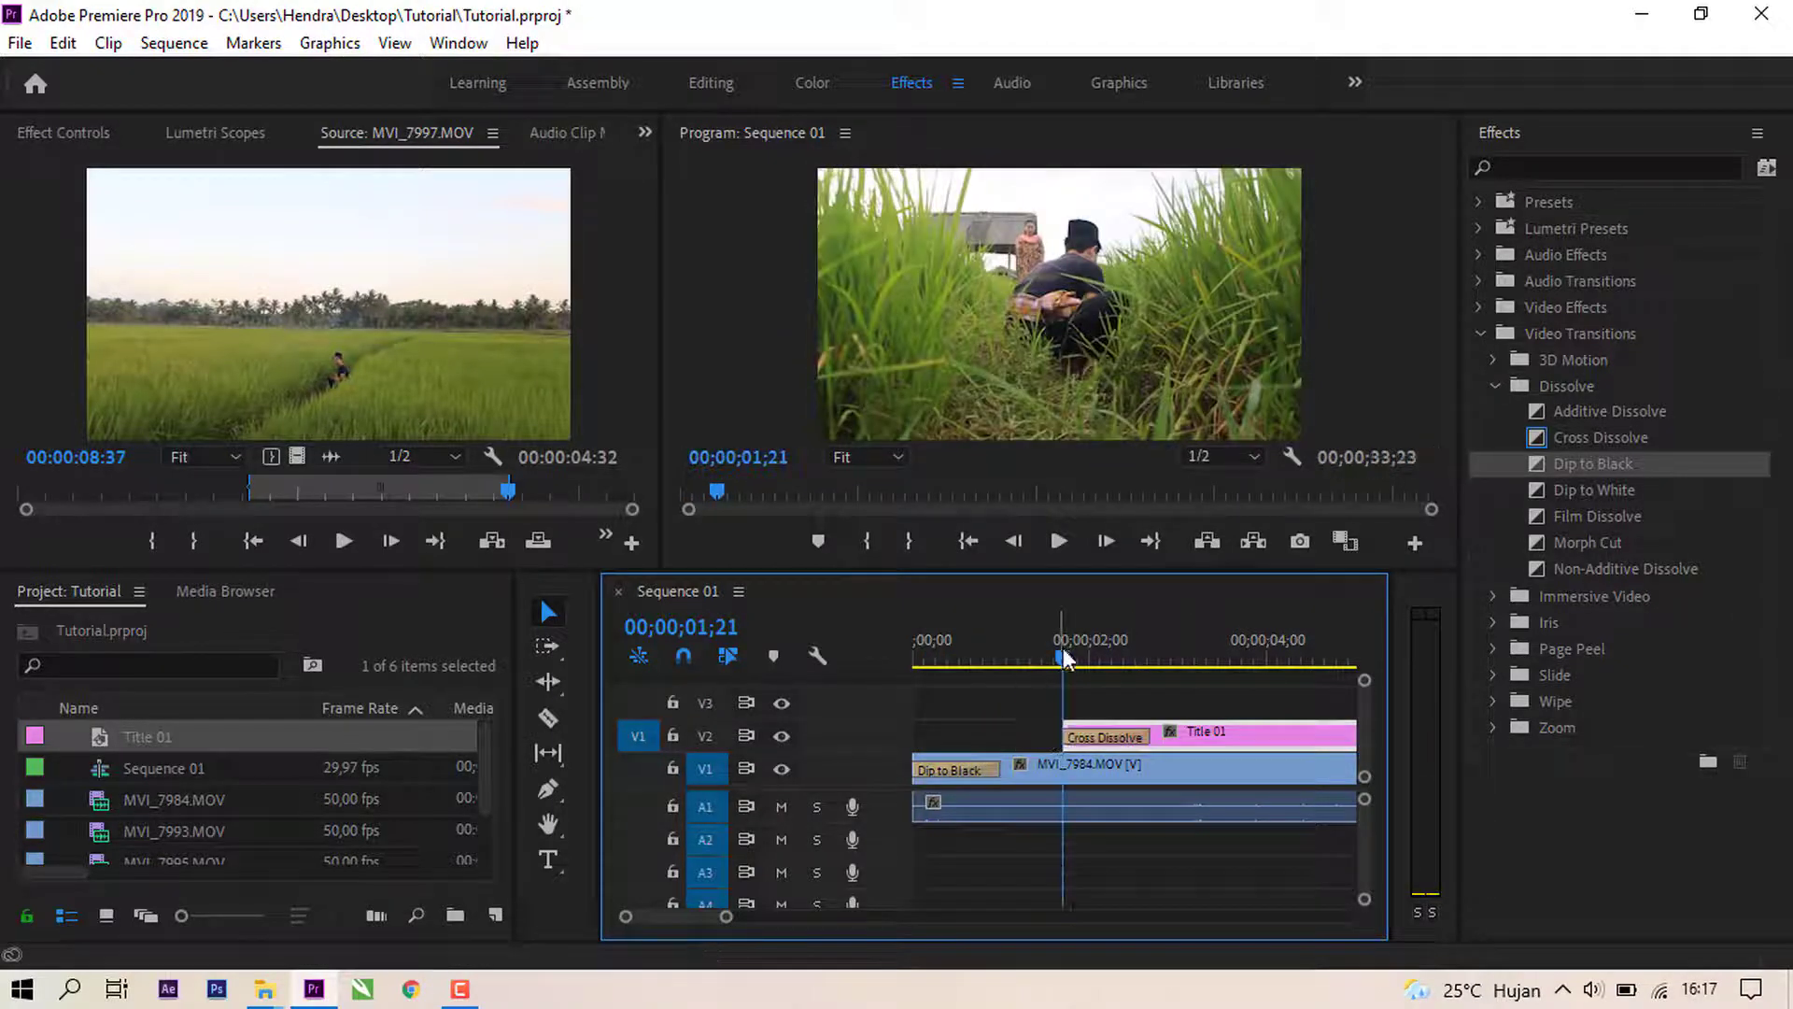
{"action": "key", "text": "Home"}
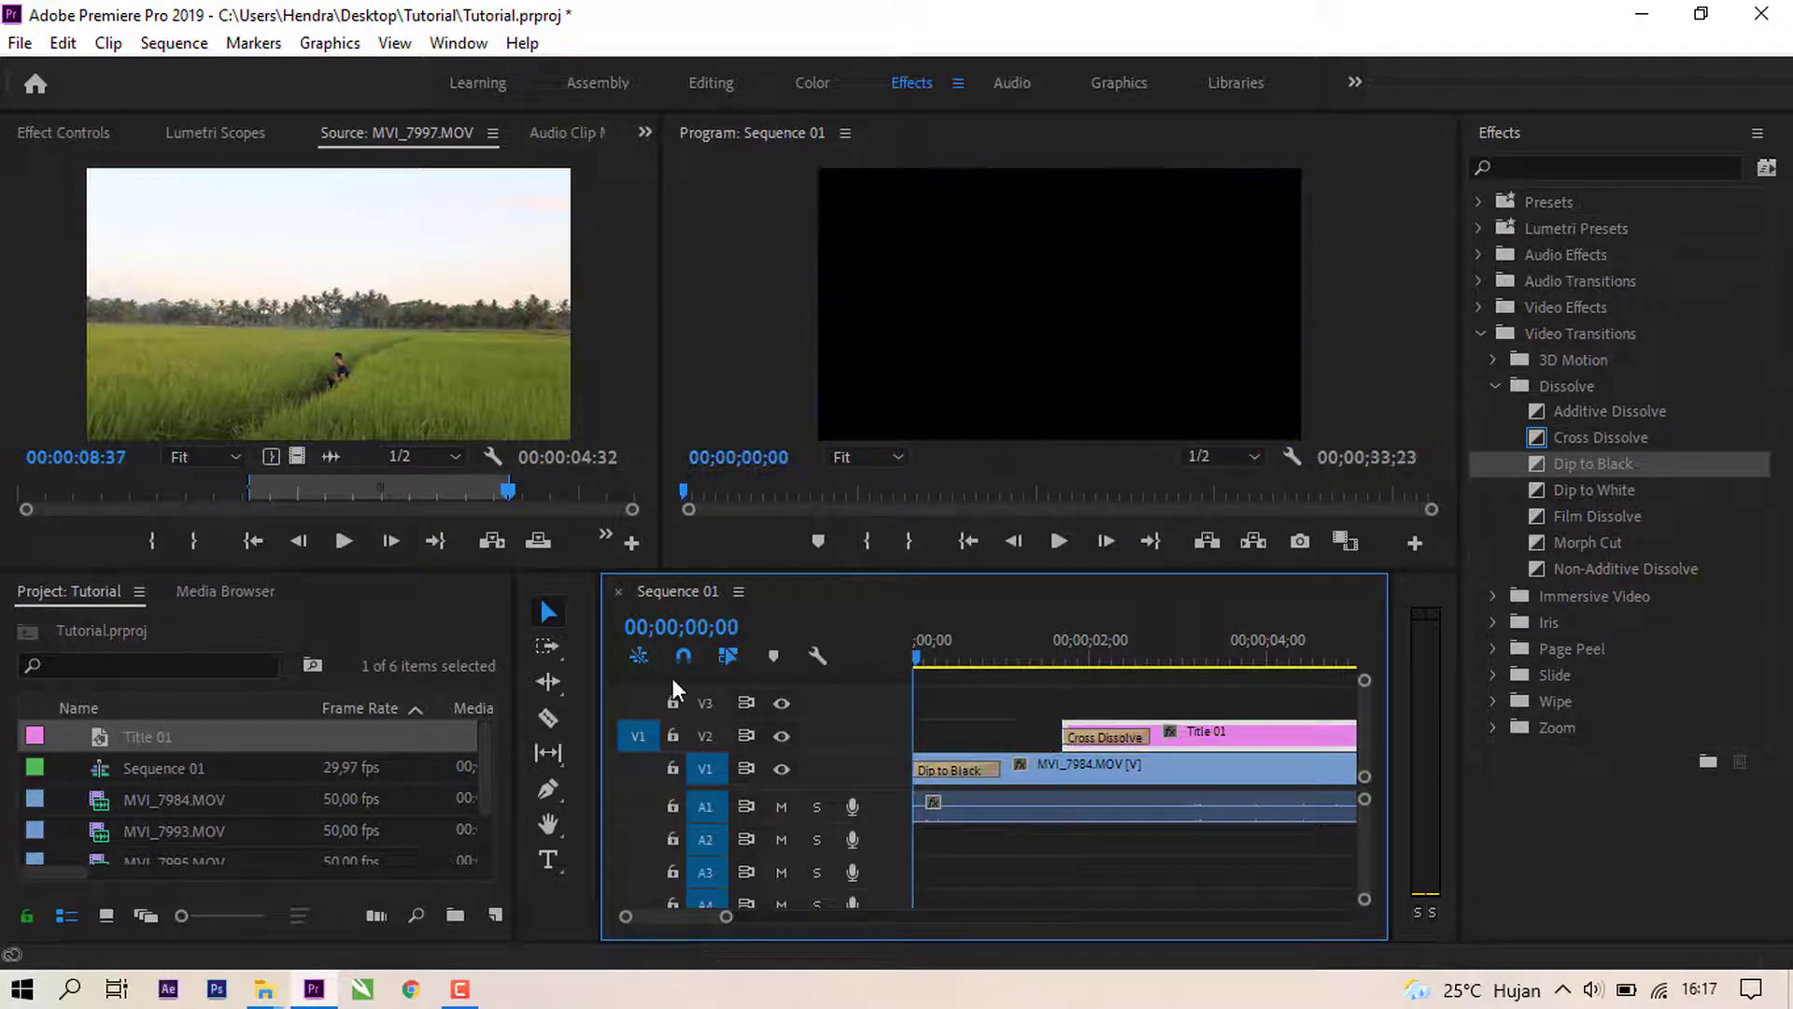
{"action": "key", "text": "space"}
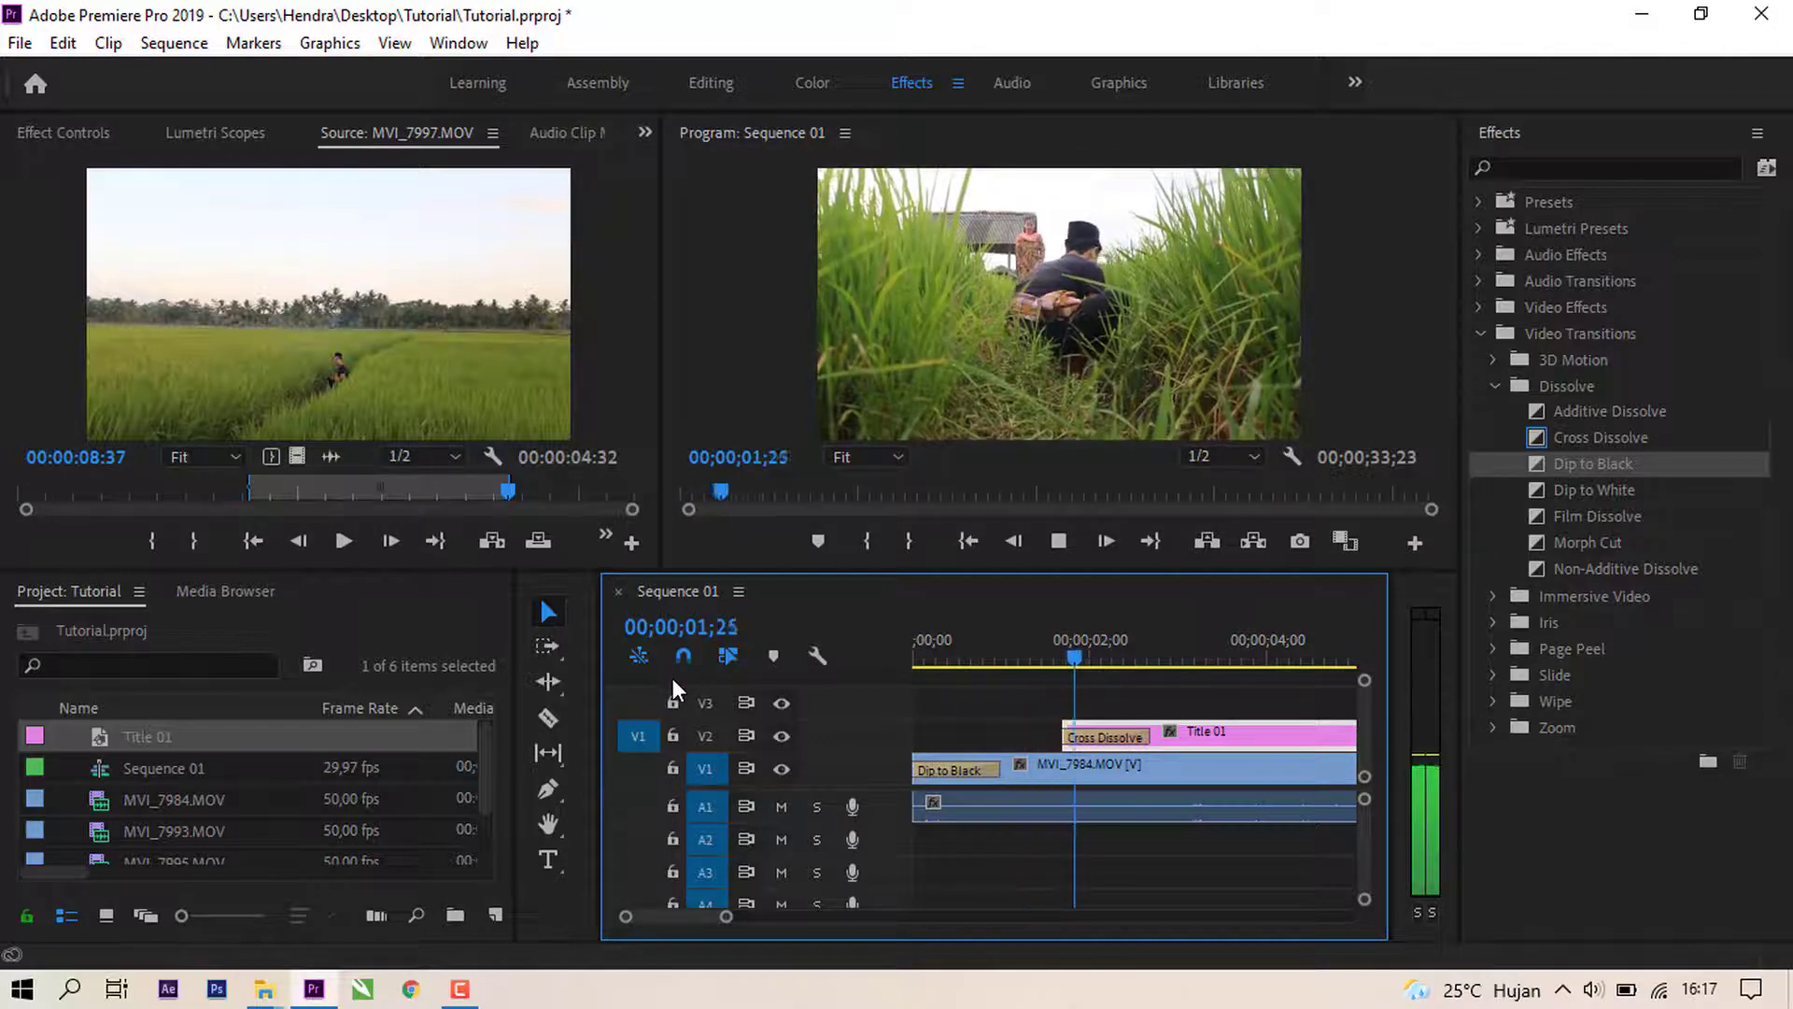
{"action": "key", "text": "space"}
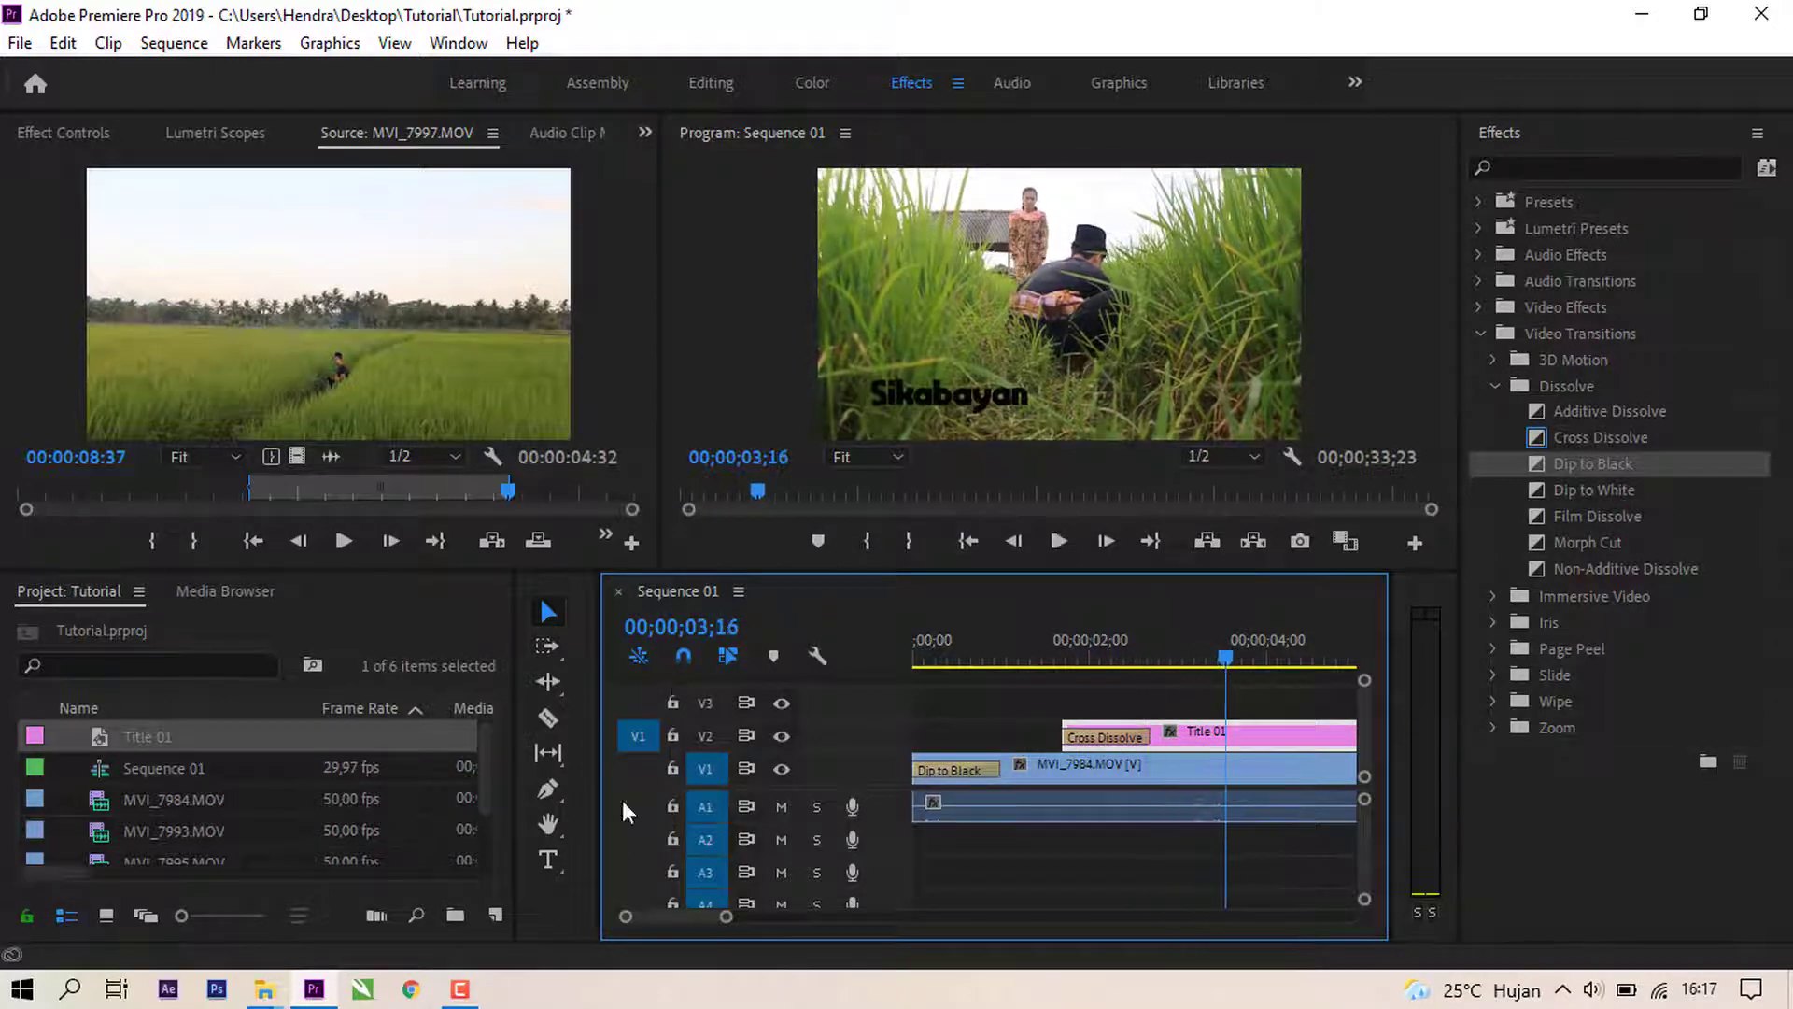
Step: Play the sequence across the cut between MVI_7984.MOV and MVI_7993.MOV on V1
{"action": "left_click_drag", "start_coordinate": [723, 920], "coordinate": [834, 917]}
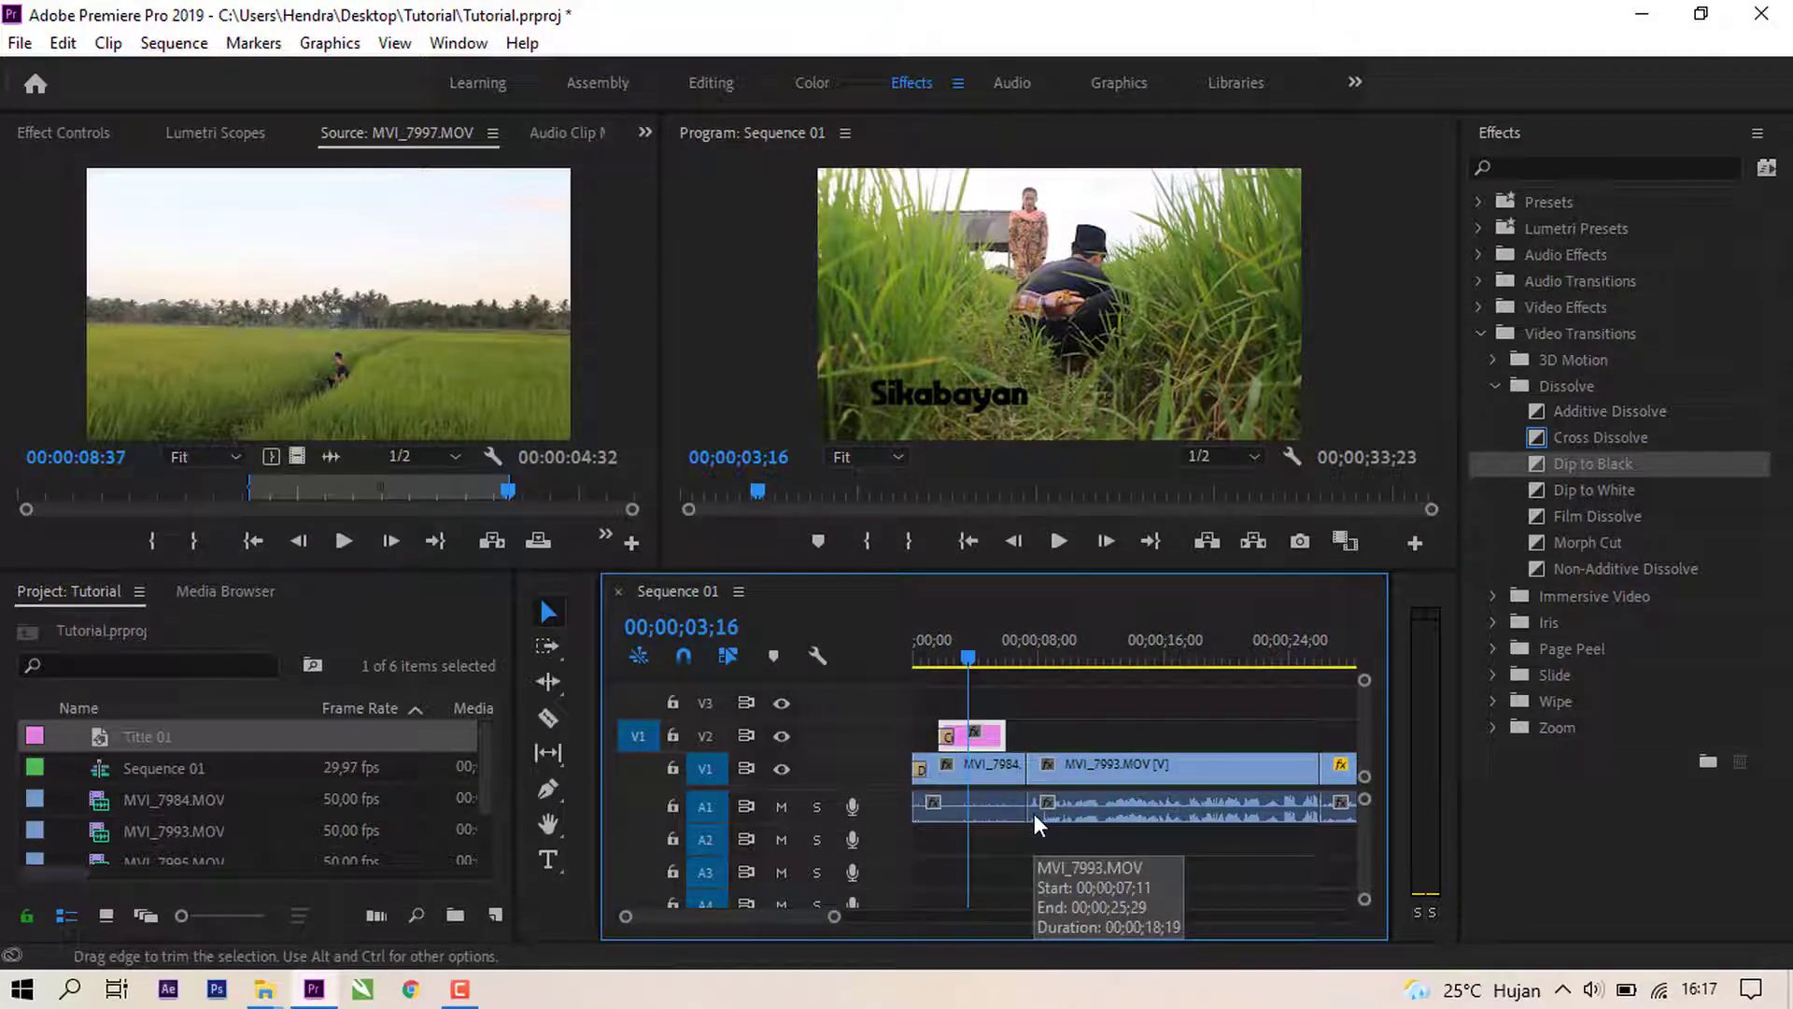
{"action": "key", "text": "space"}
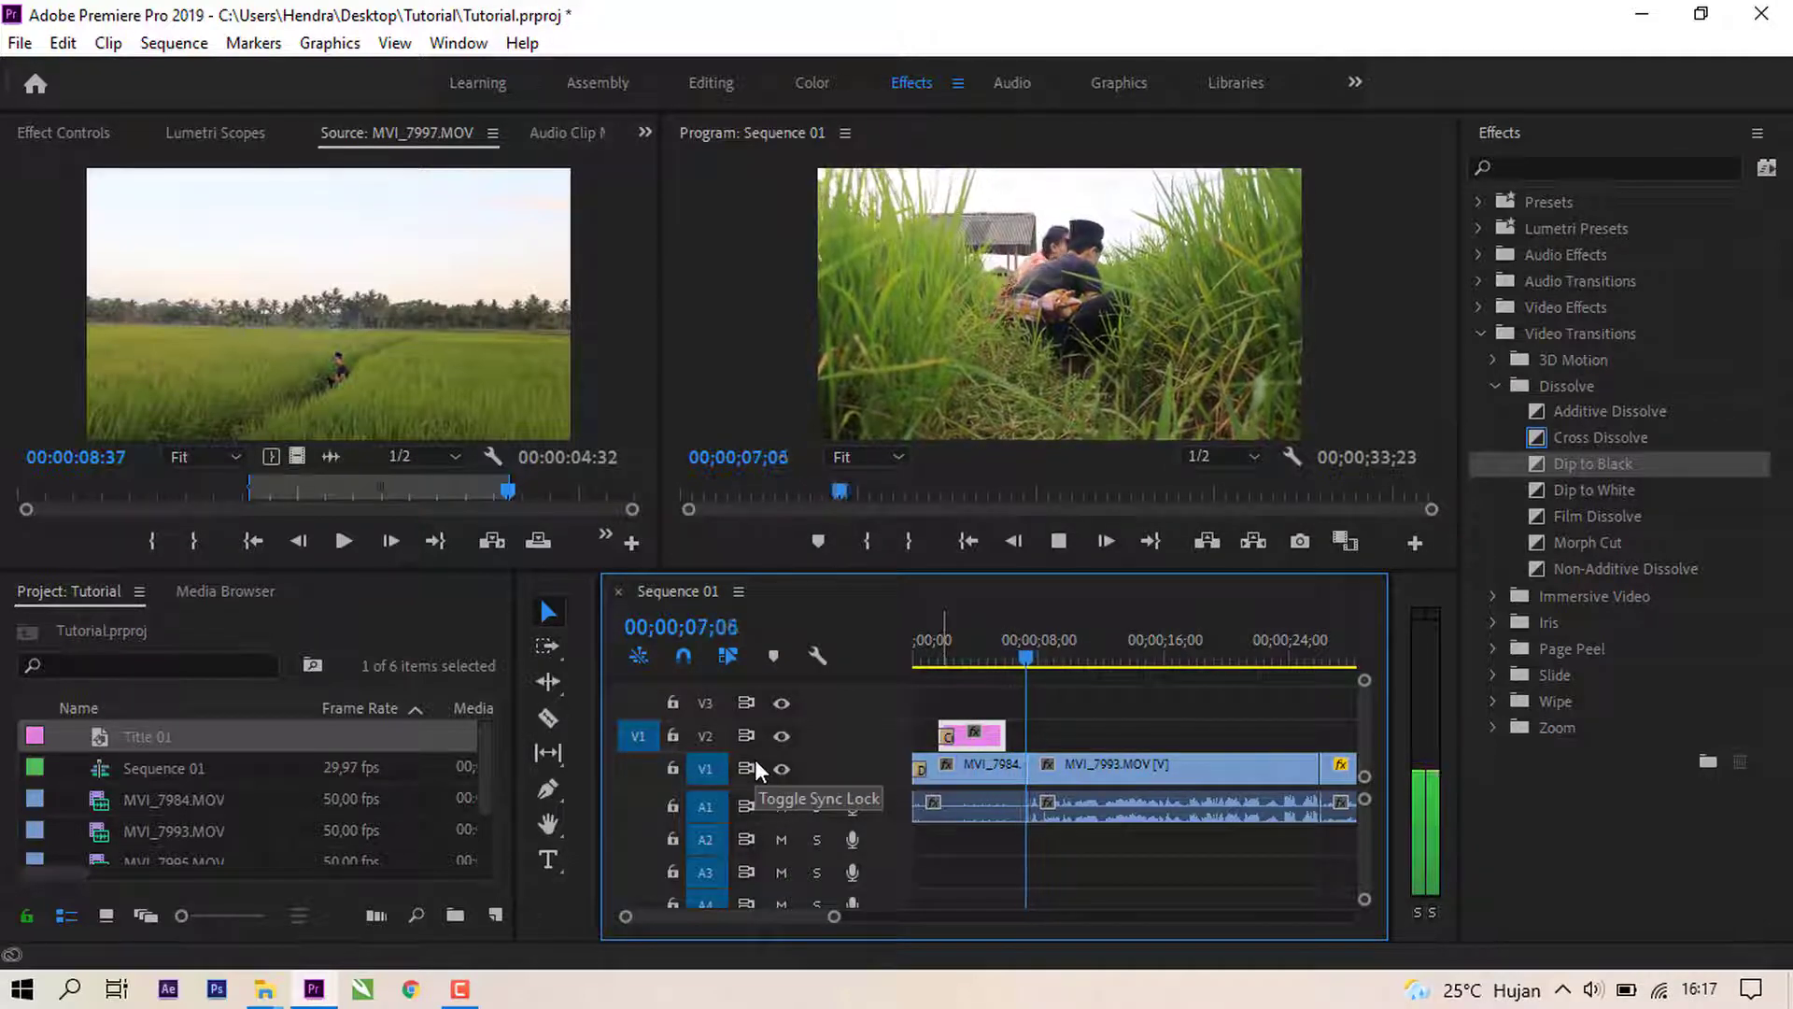
{"action": "key", "text": "space"}
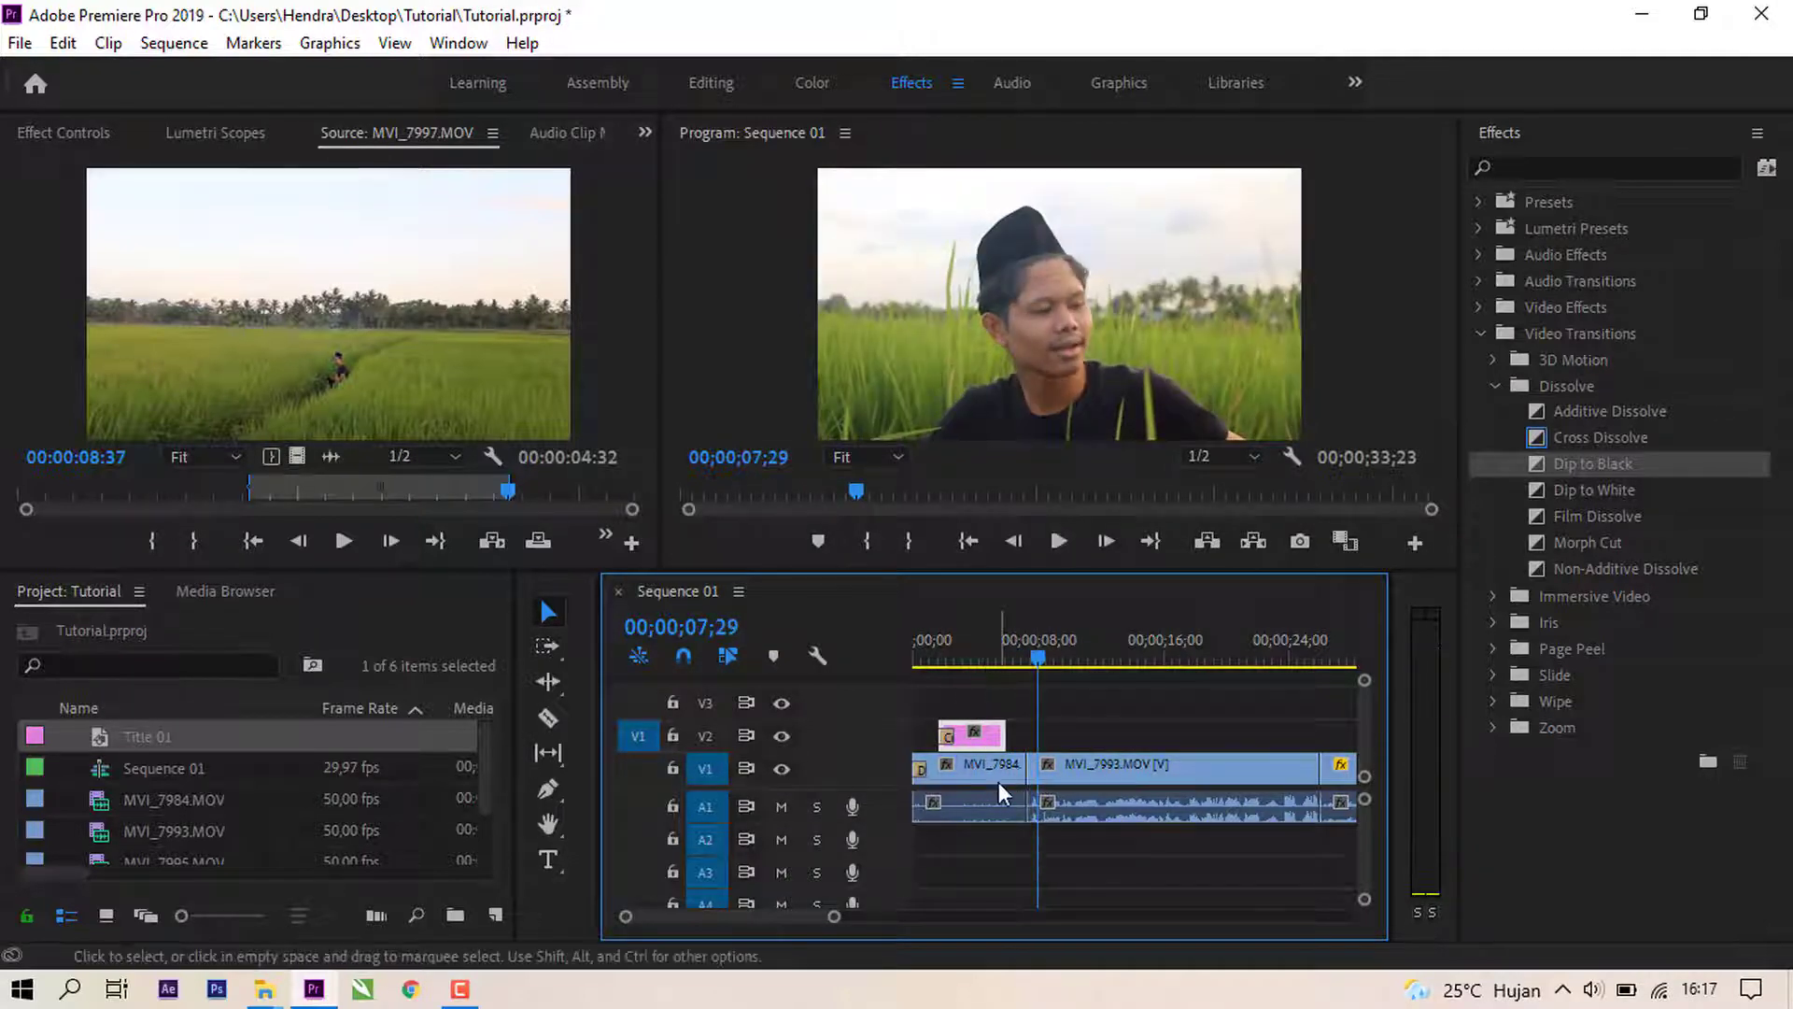
{"action": "left_click", "coordinate": [1023, 654]}
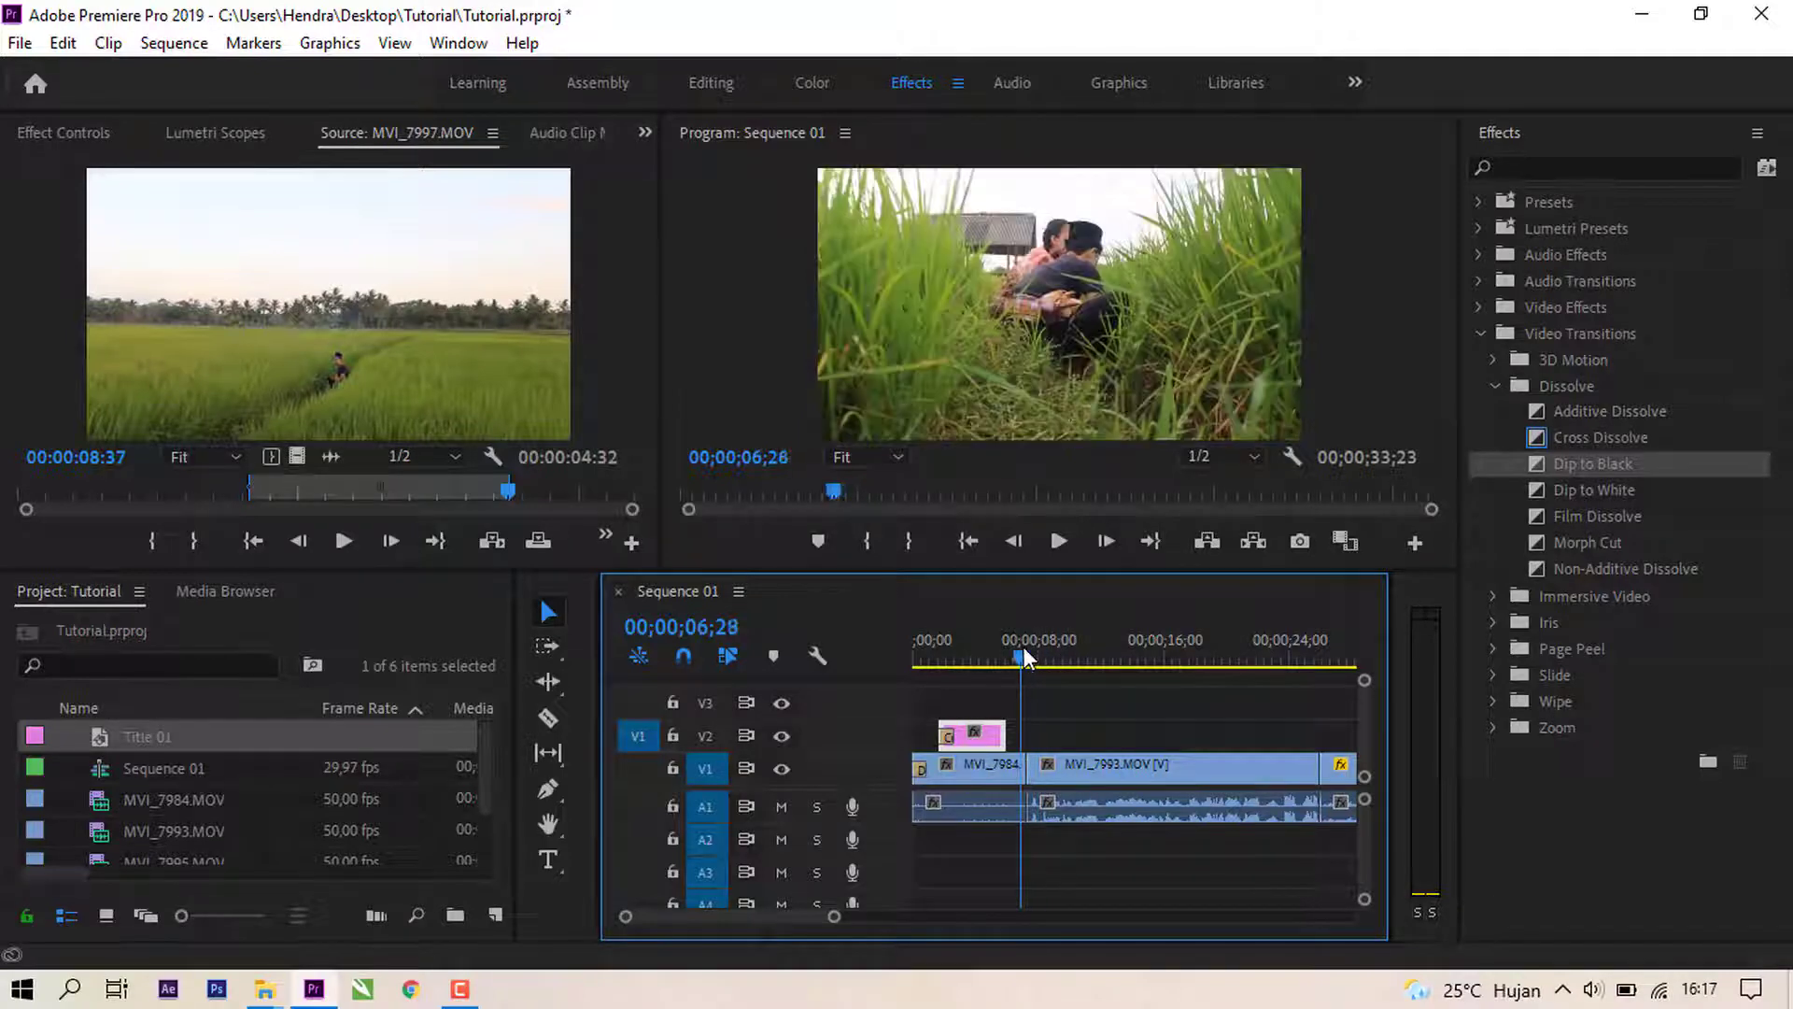
{"action": "key", "text": "space"}
{"action": "key", "text": "space"}
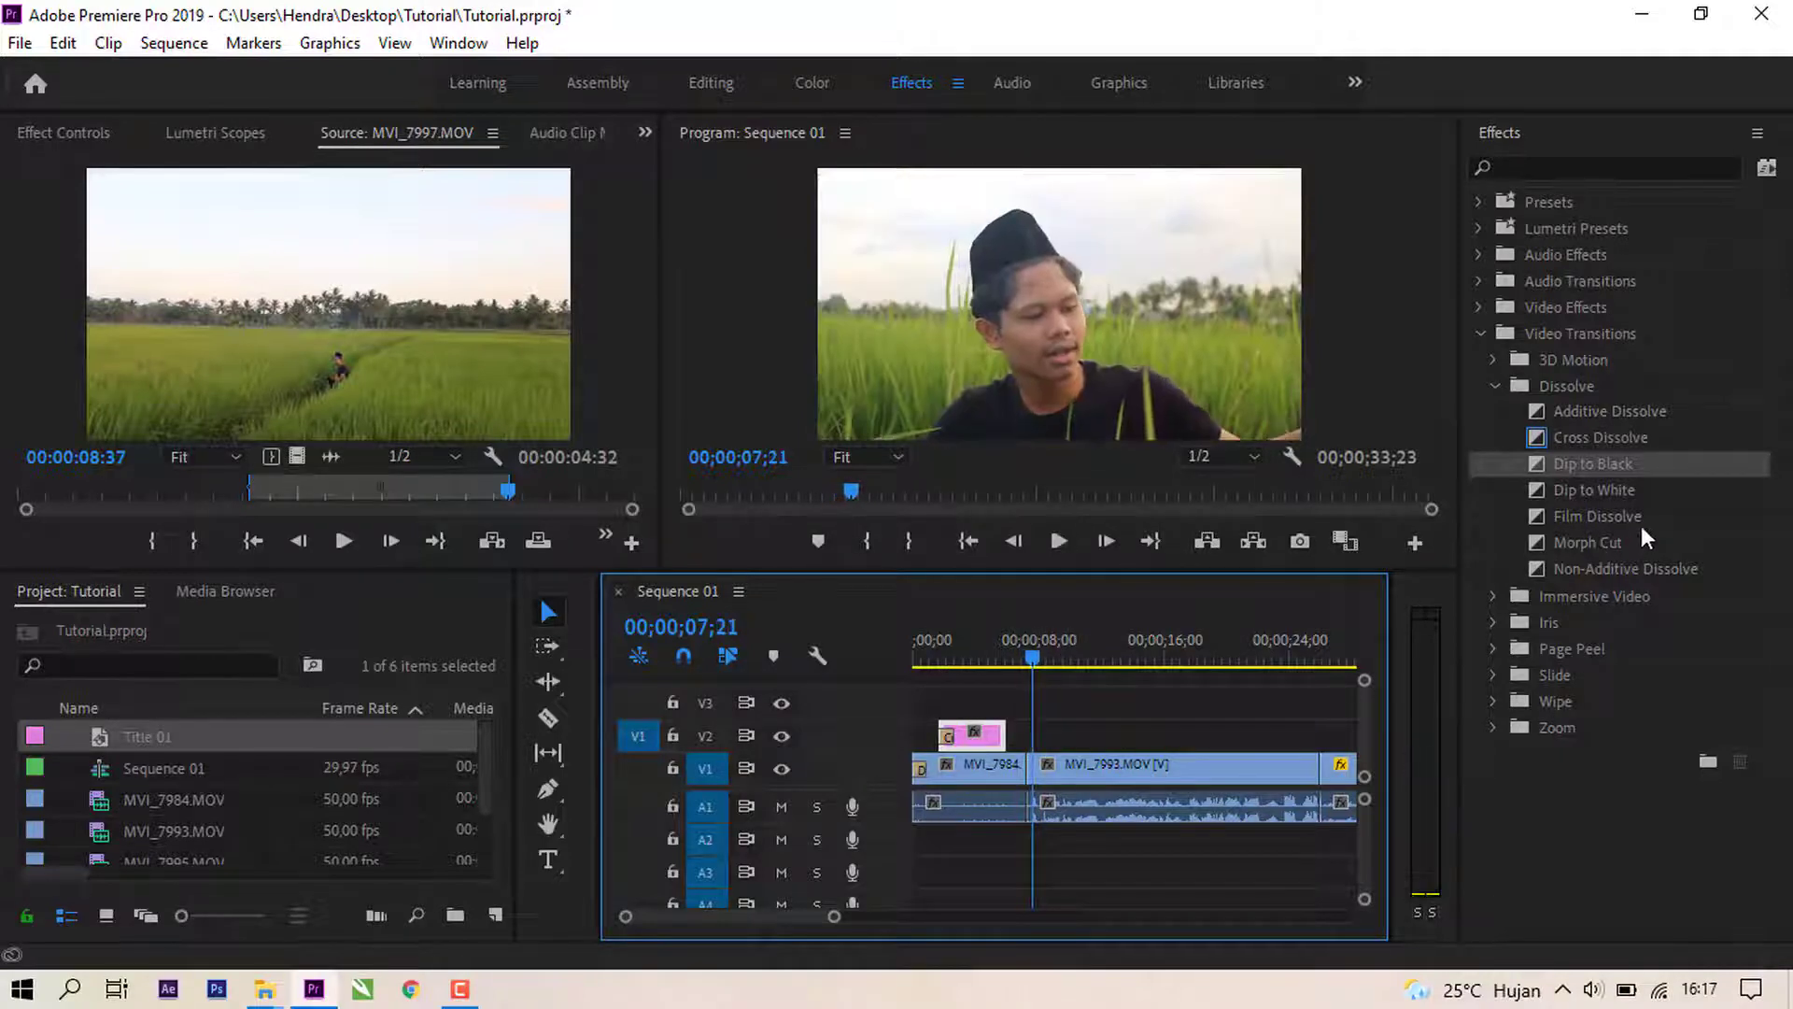
Step: Try the Cross Dissolve transition centred on the V1 cut and at the start of MVI_7993.MOV, removing each attempt
{"action": "left_click", "coordinate": [1636, 439]}
{"action": "left_click_drag", "start_coordinate": [1634, 440], "coordinate": [1031, 790]}
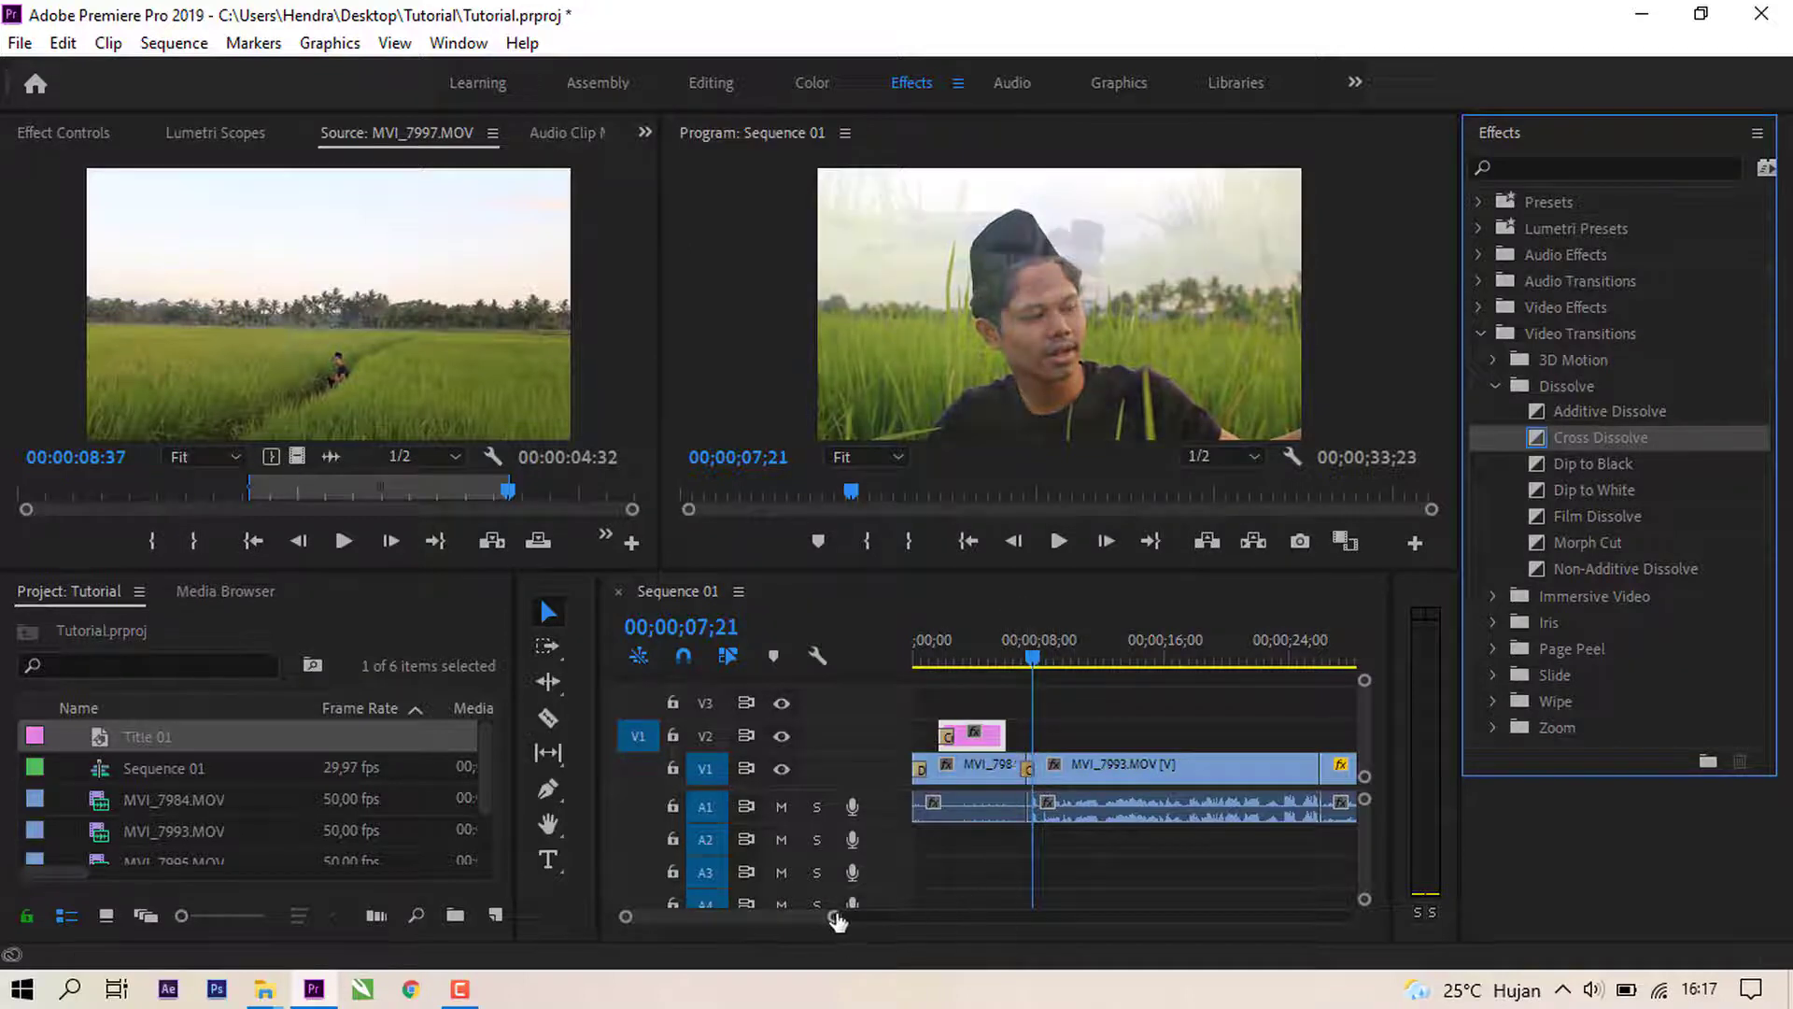
{"action": "left_click_drag", "start_coordinate": [834, 916], "coordinate": [734, 917]}
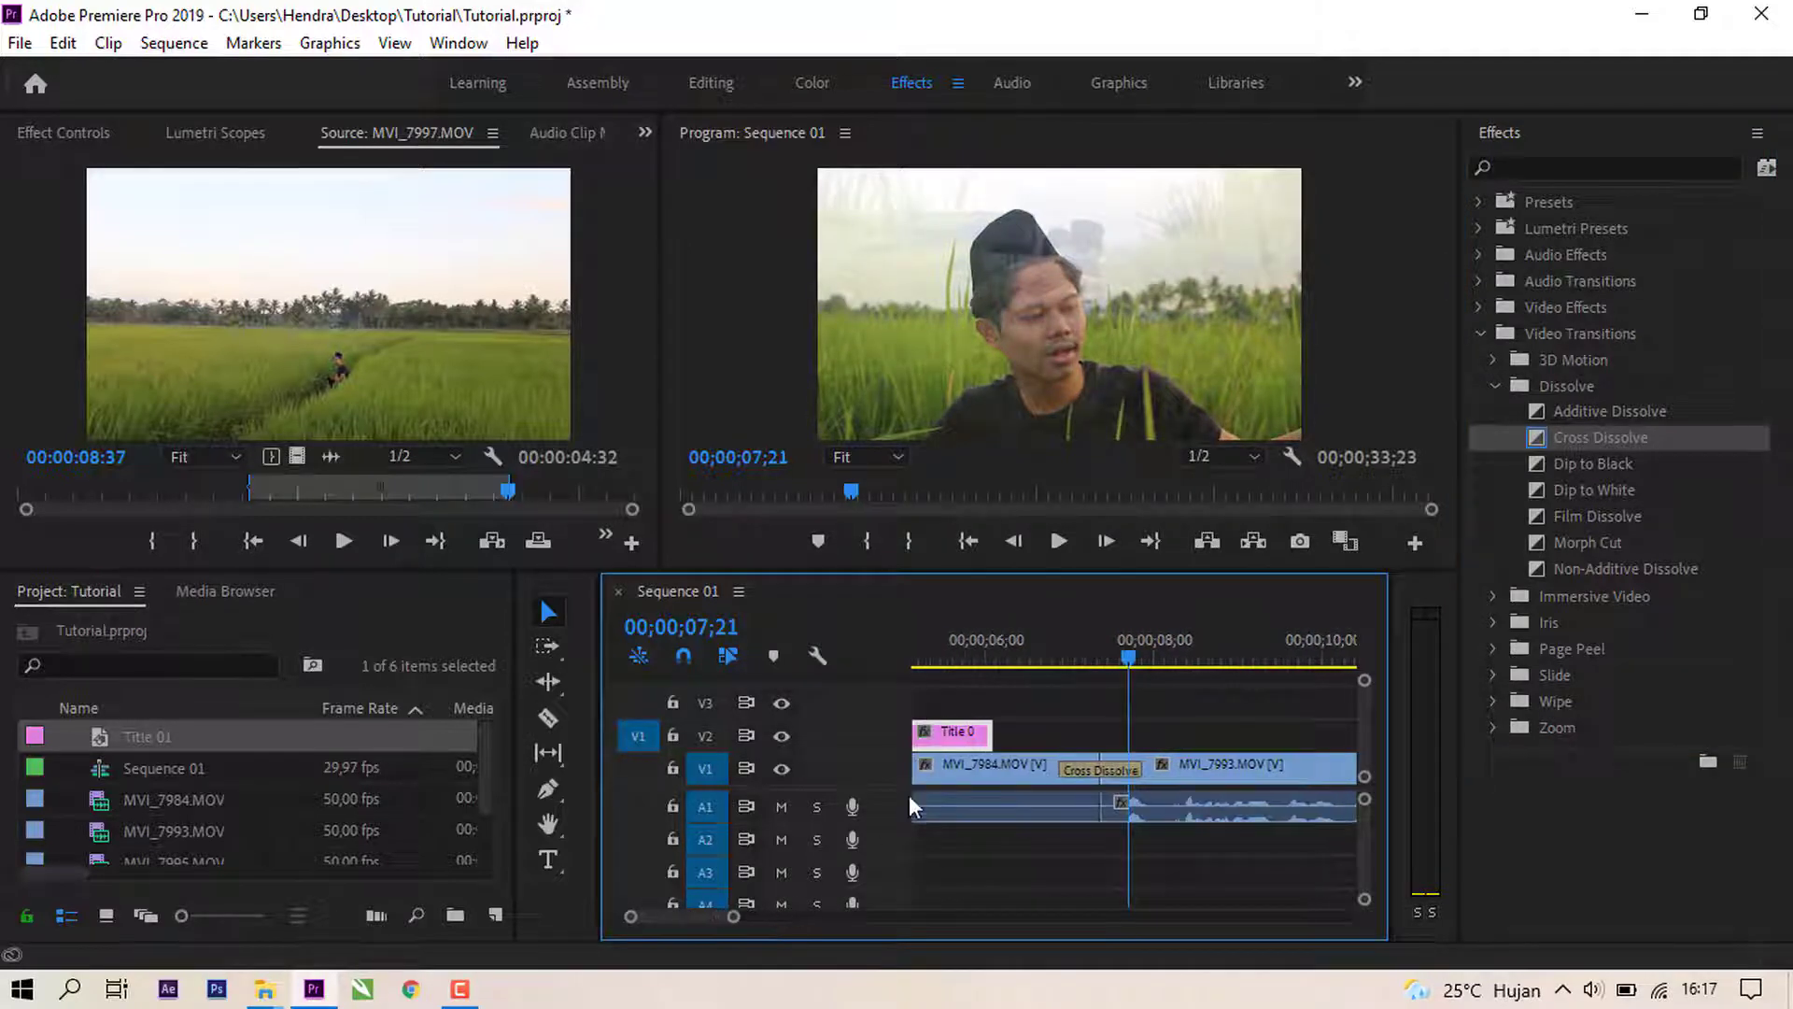
{"action": "left_click", "coordinate": [1094, 770]}
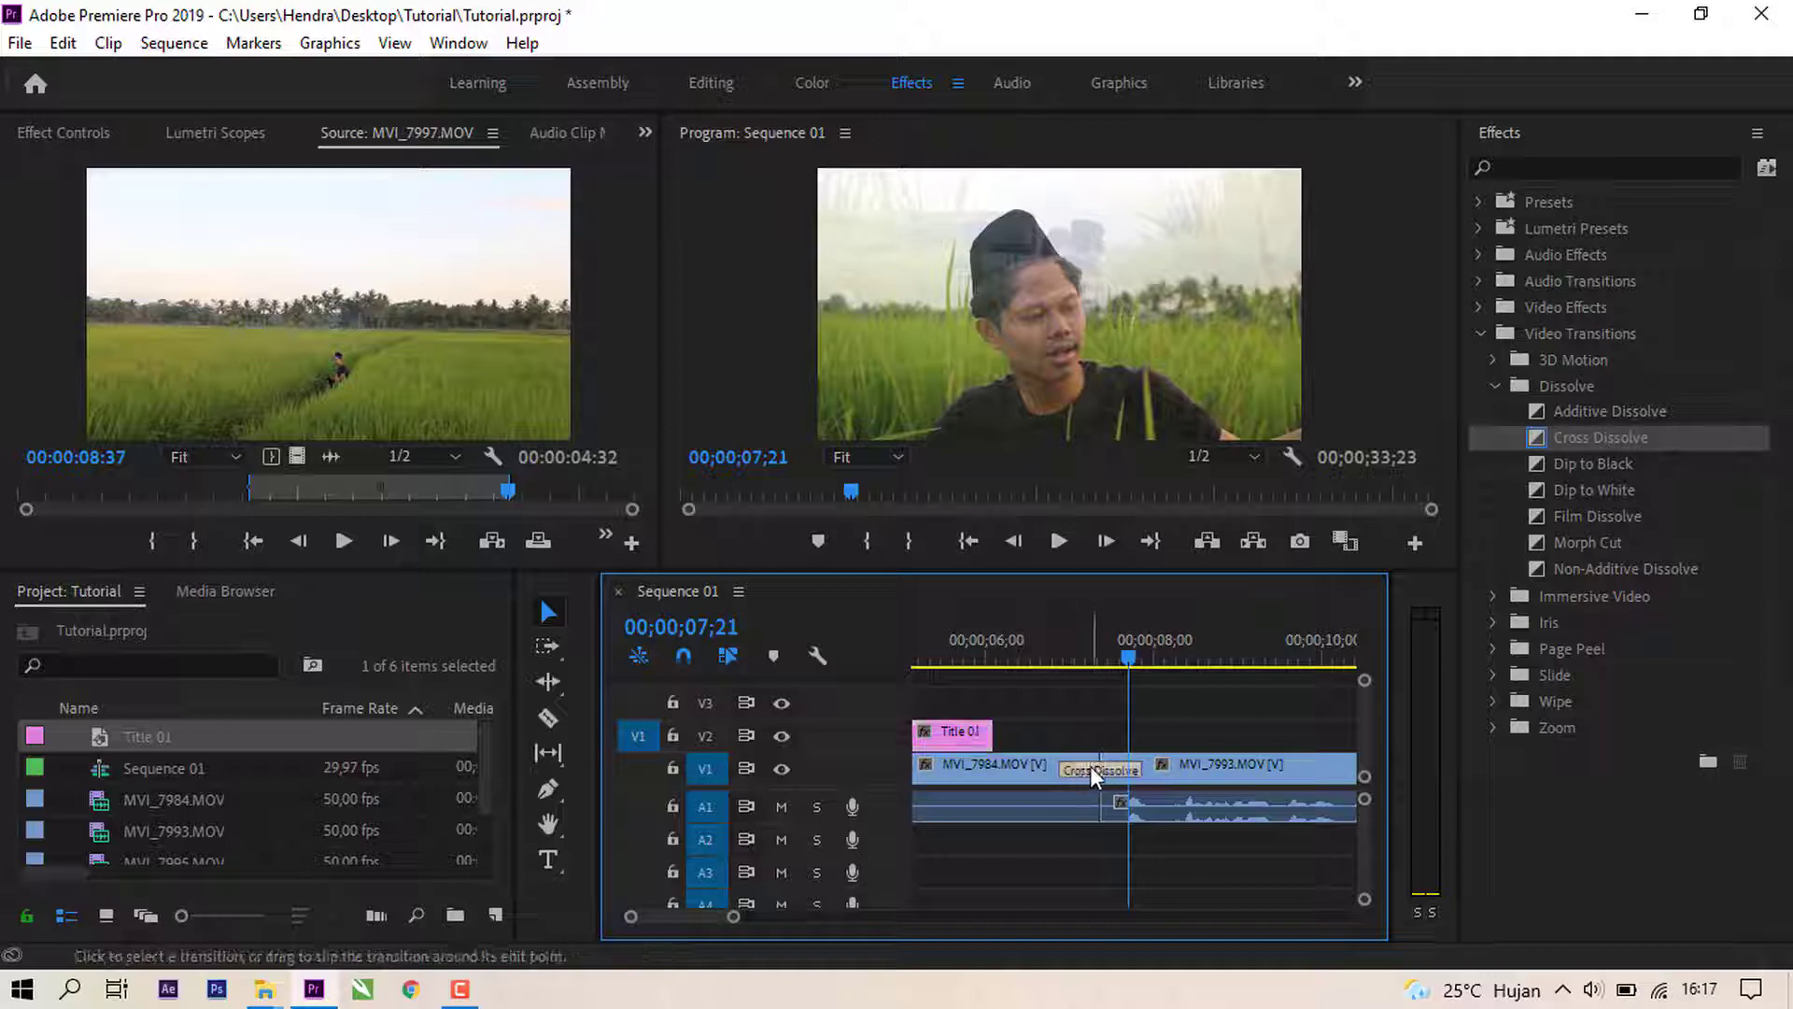
{"action": "key", "text": "Delete"}
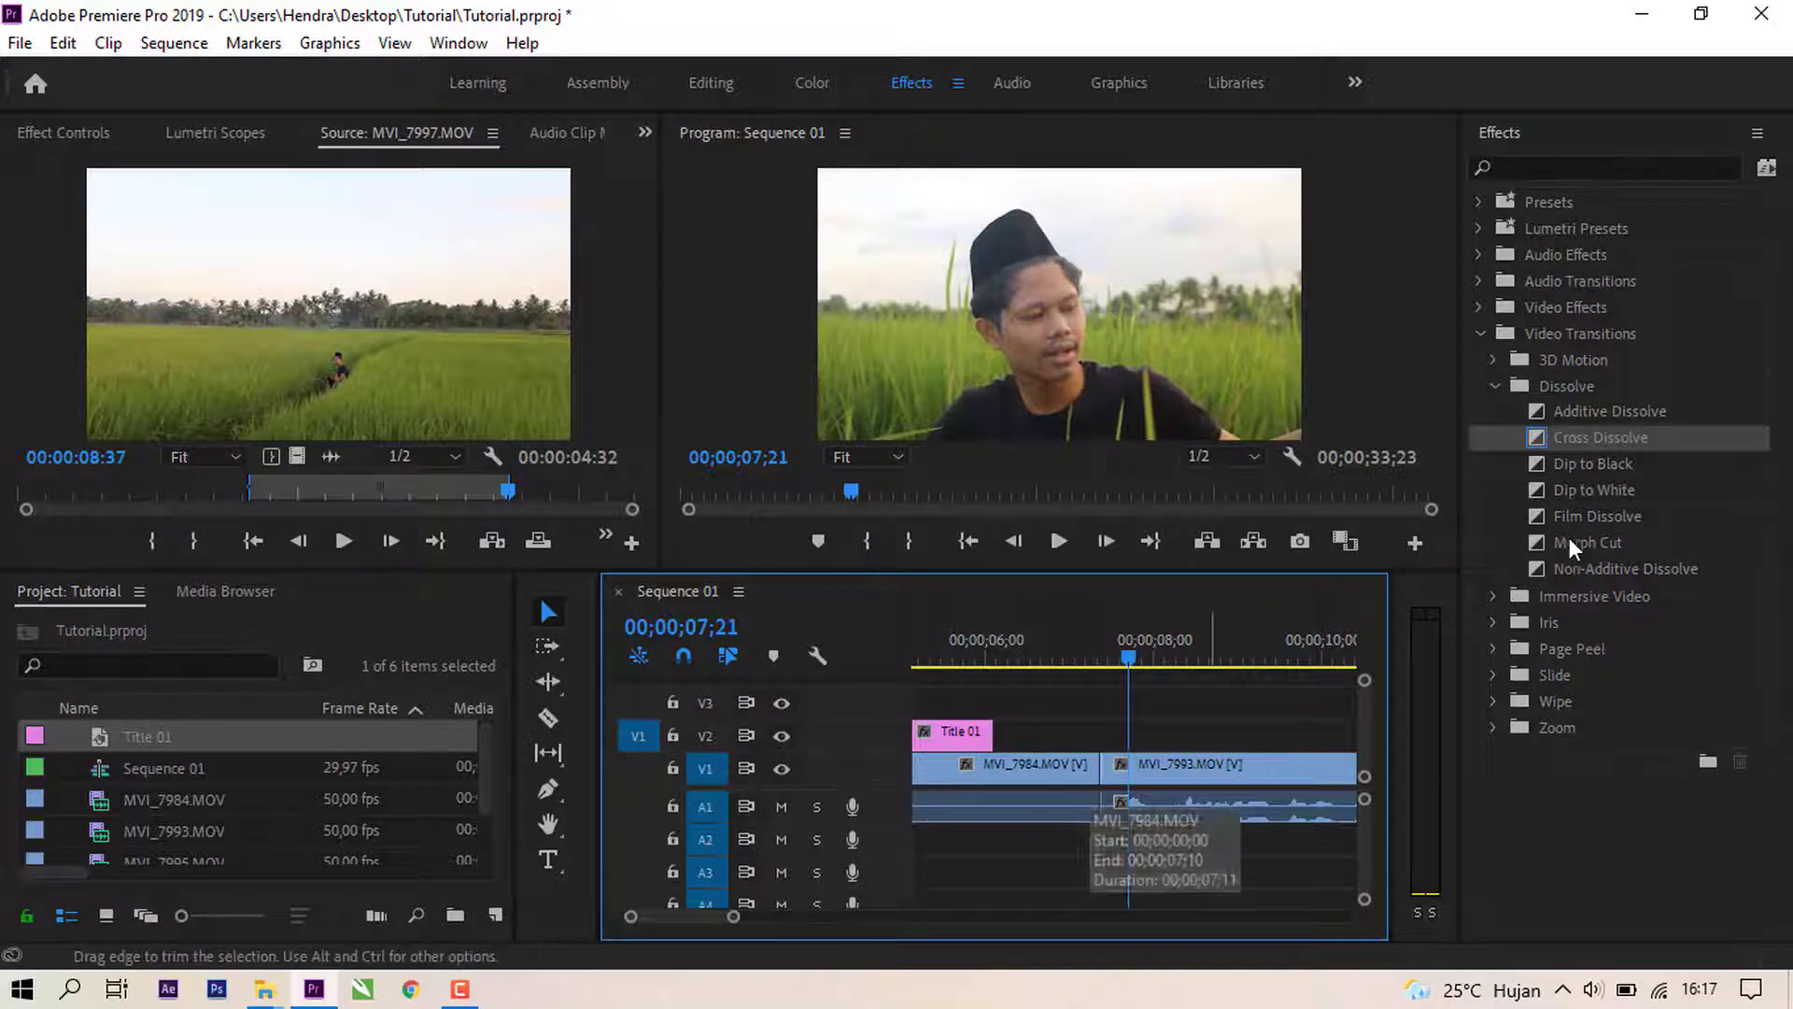
{"action": "left_click_drag", "start_coordinate": [1602, 439], "coordinate": [1134, 768]}
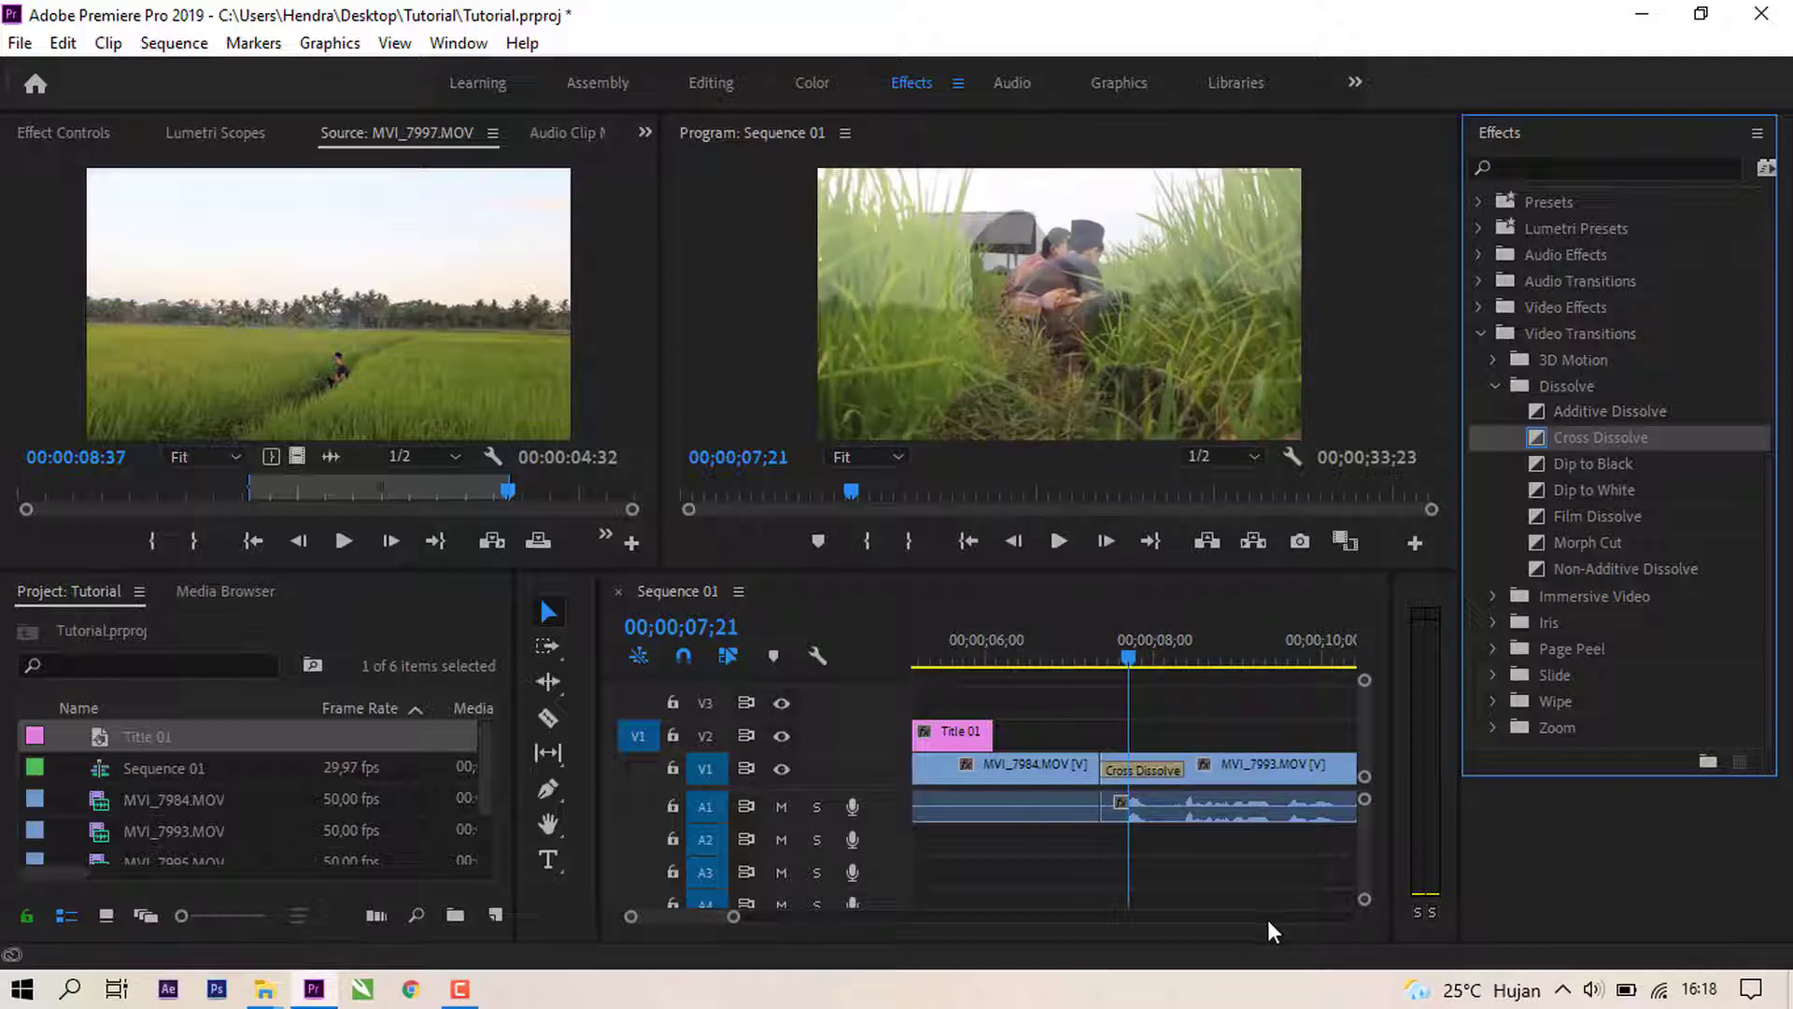
{"action": "key", "text": "ctrl+z"}
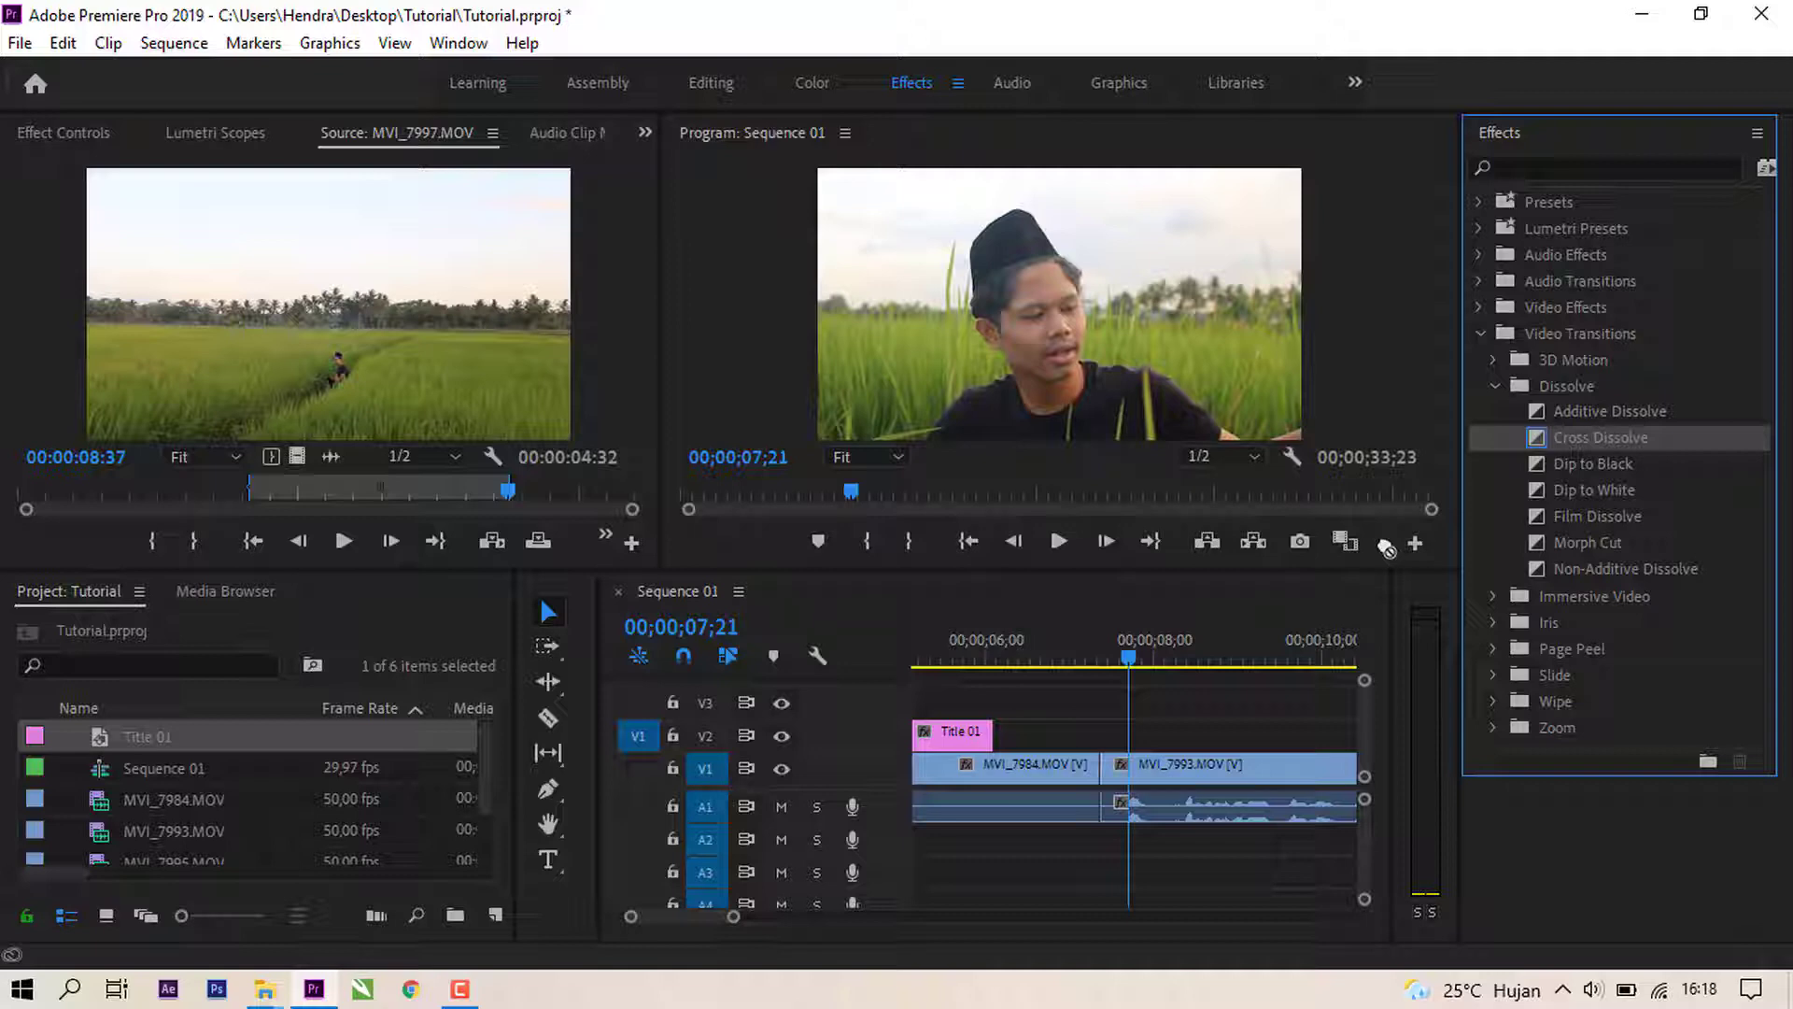
Step: Apply the Cross Dissolve transition centred on the cut between MVI_7984.MOV and MVI_7993.MOV and preview it
{"action": "left_click_drag", "start_coordinate": [1387, 549], "coordinate": [1102, 771]}
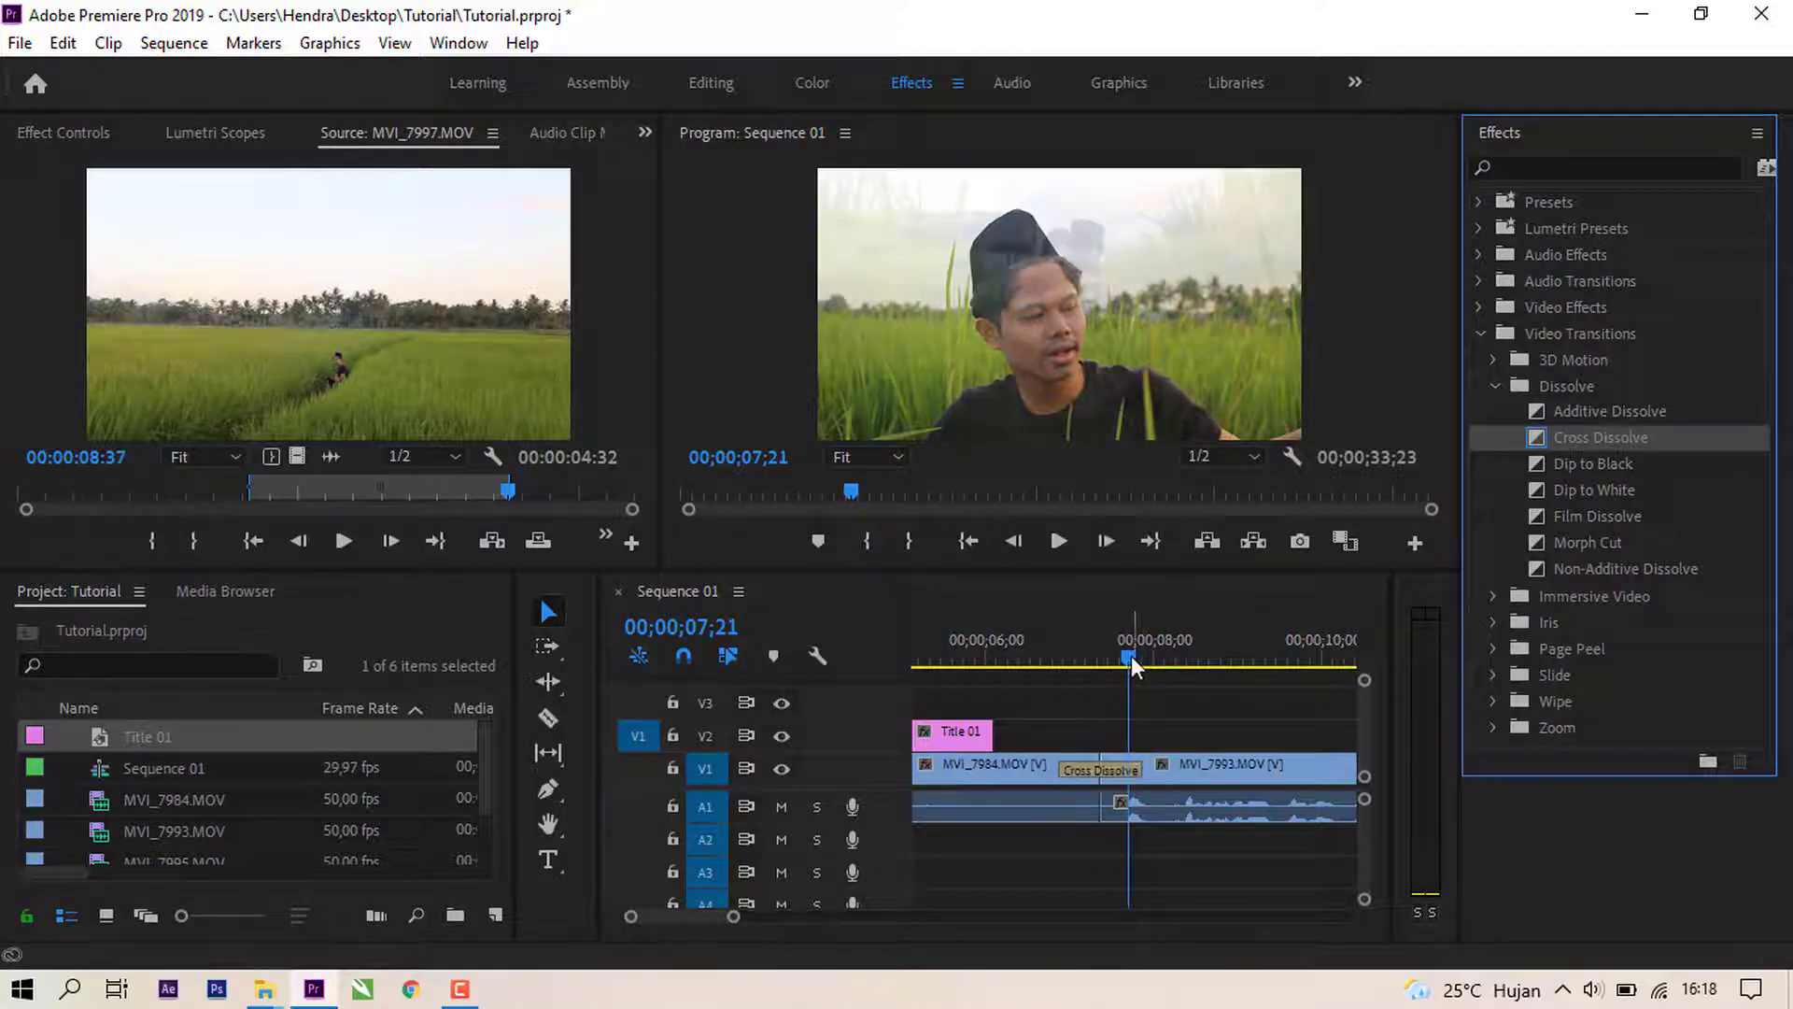
{"action": "left_click_drag", "start_coordinate": [1132, 665], "coordinate": [1033, 665]}
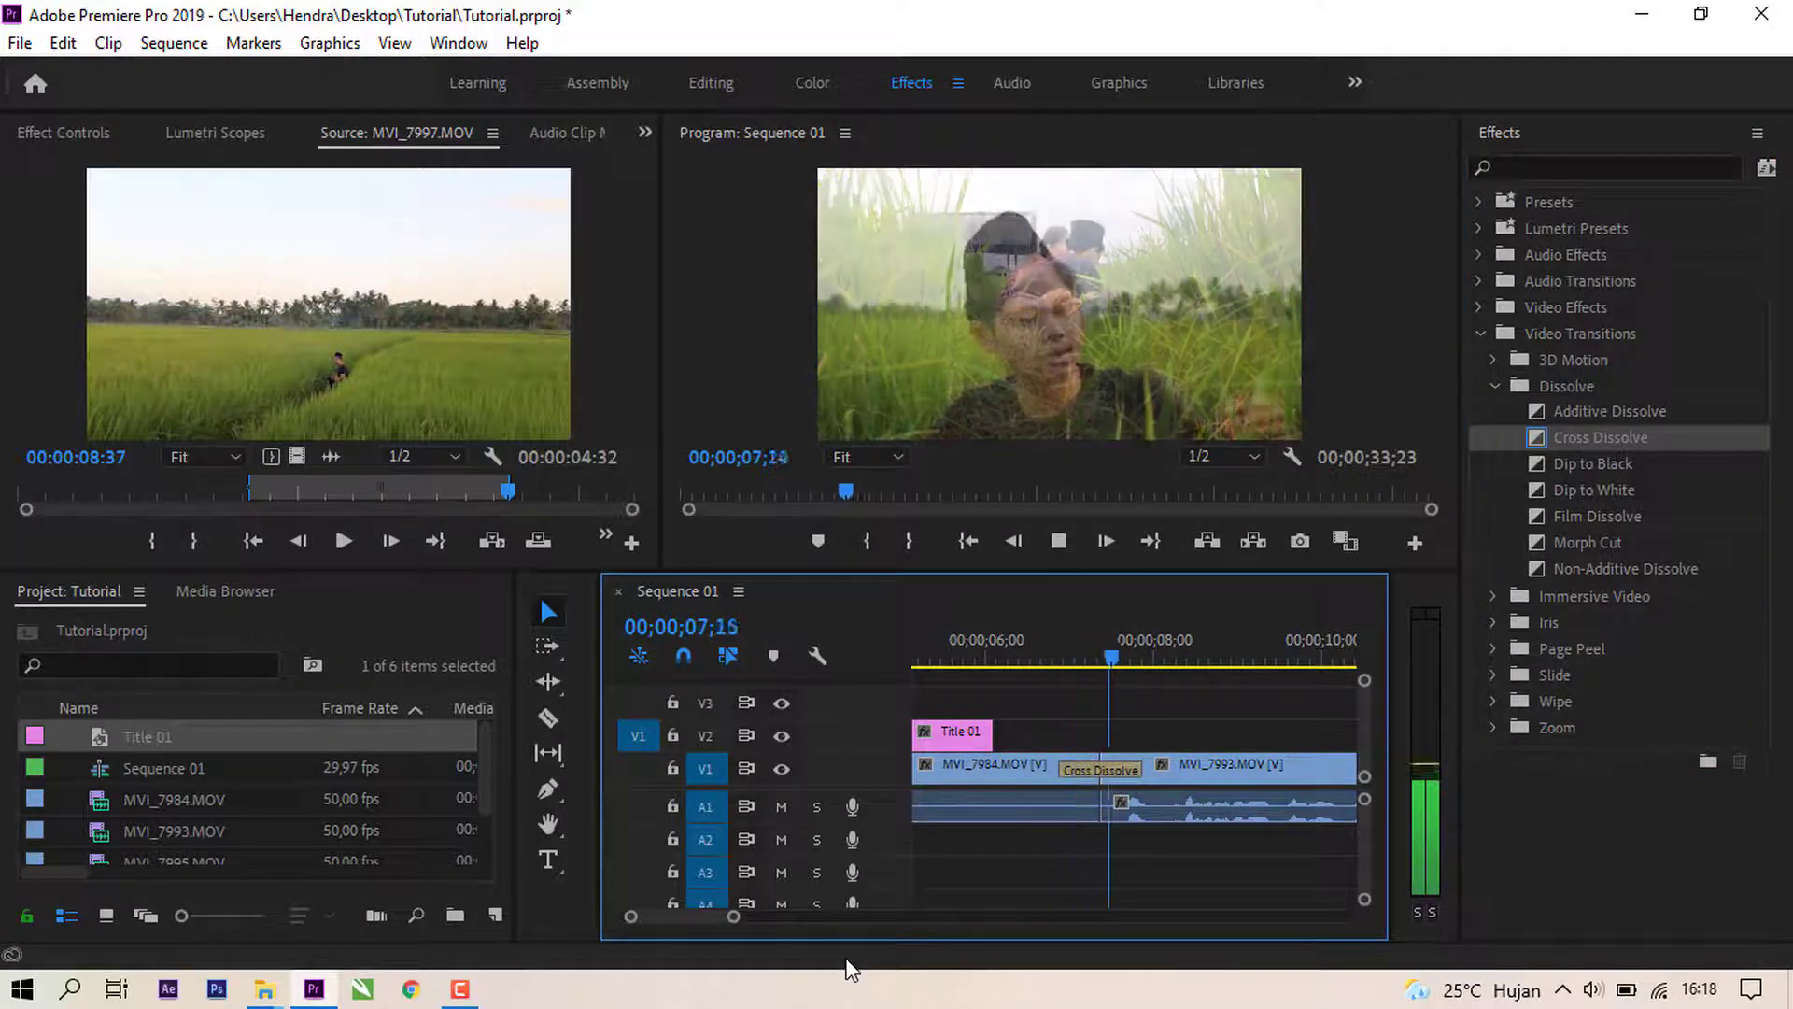
{"action": "key", "text": "space"}
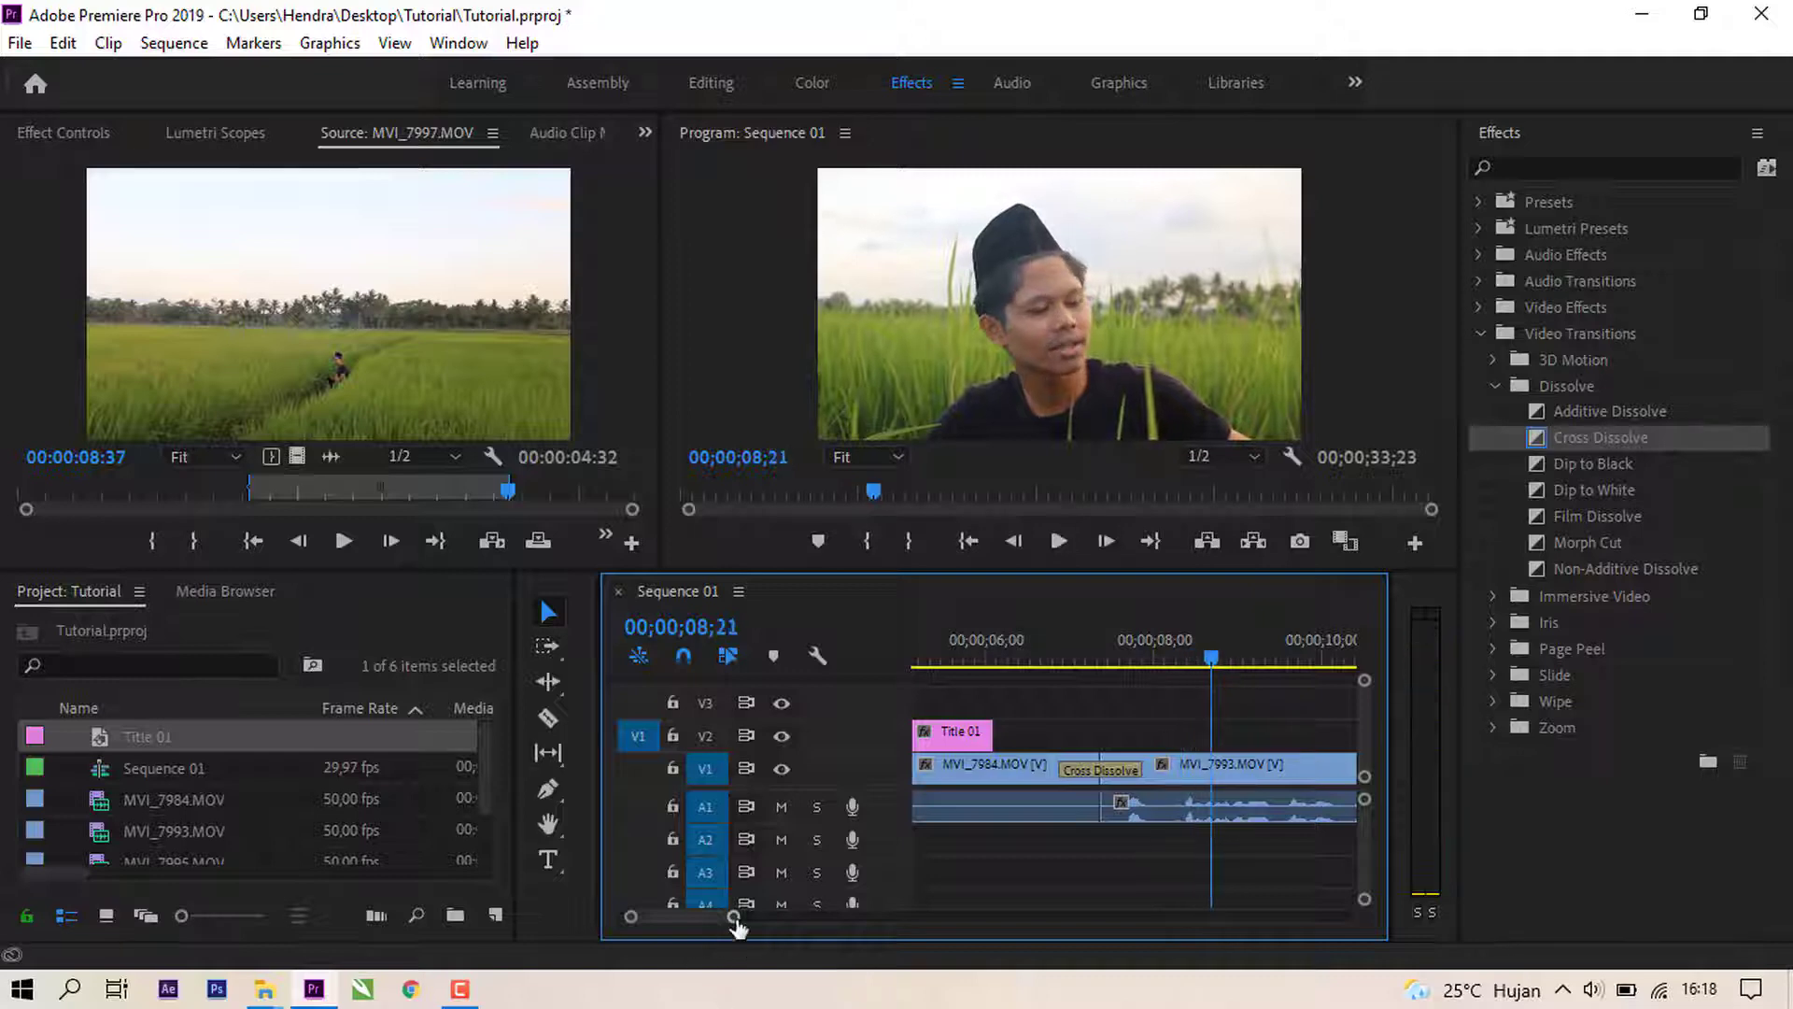
{"action": "left_click_drag", "start_coordinate": [737, 924], "coordinate": [796, 934]}
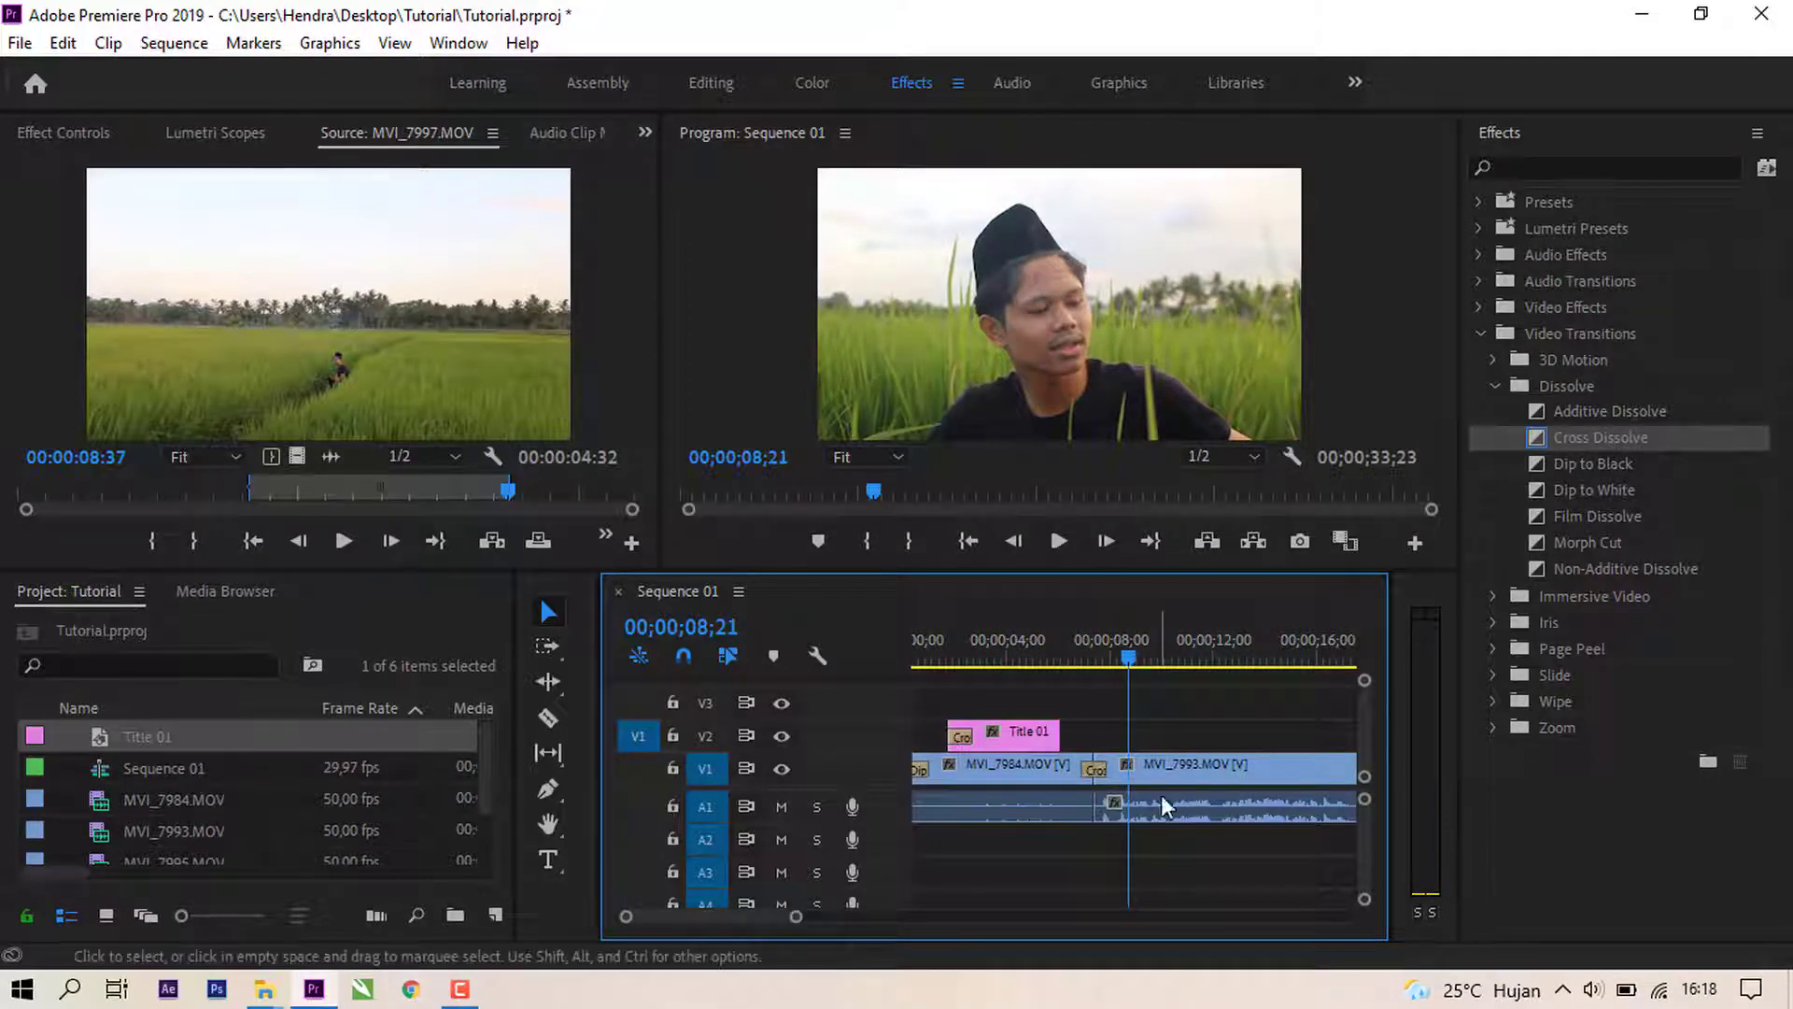
Step: Switch to Google Chrome, open youtube.com and search for "suling sunda"
{"action": "left_click", "coordinate": [412, 992]}
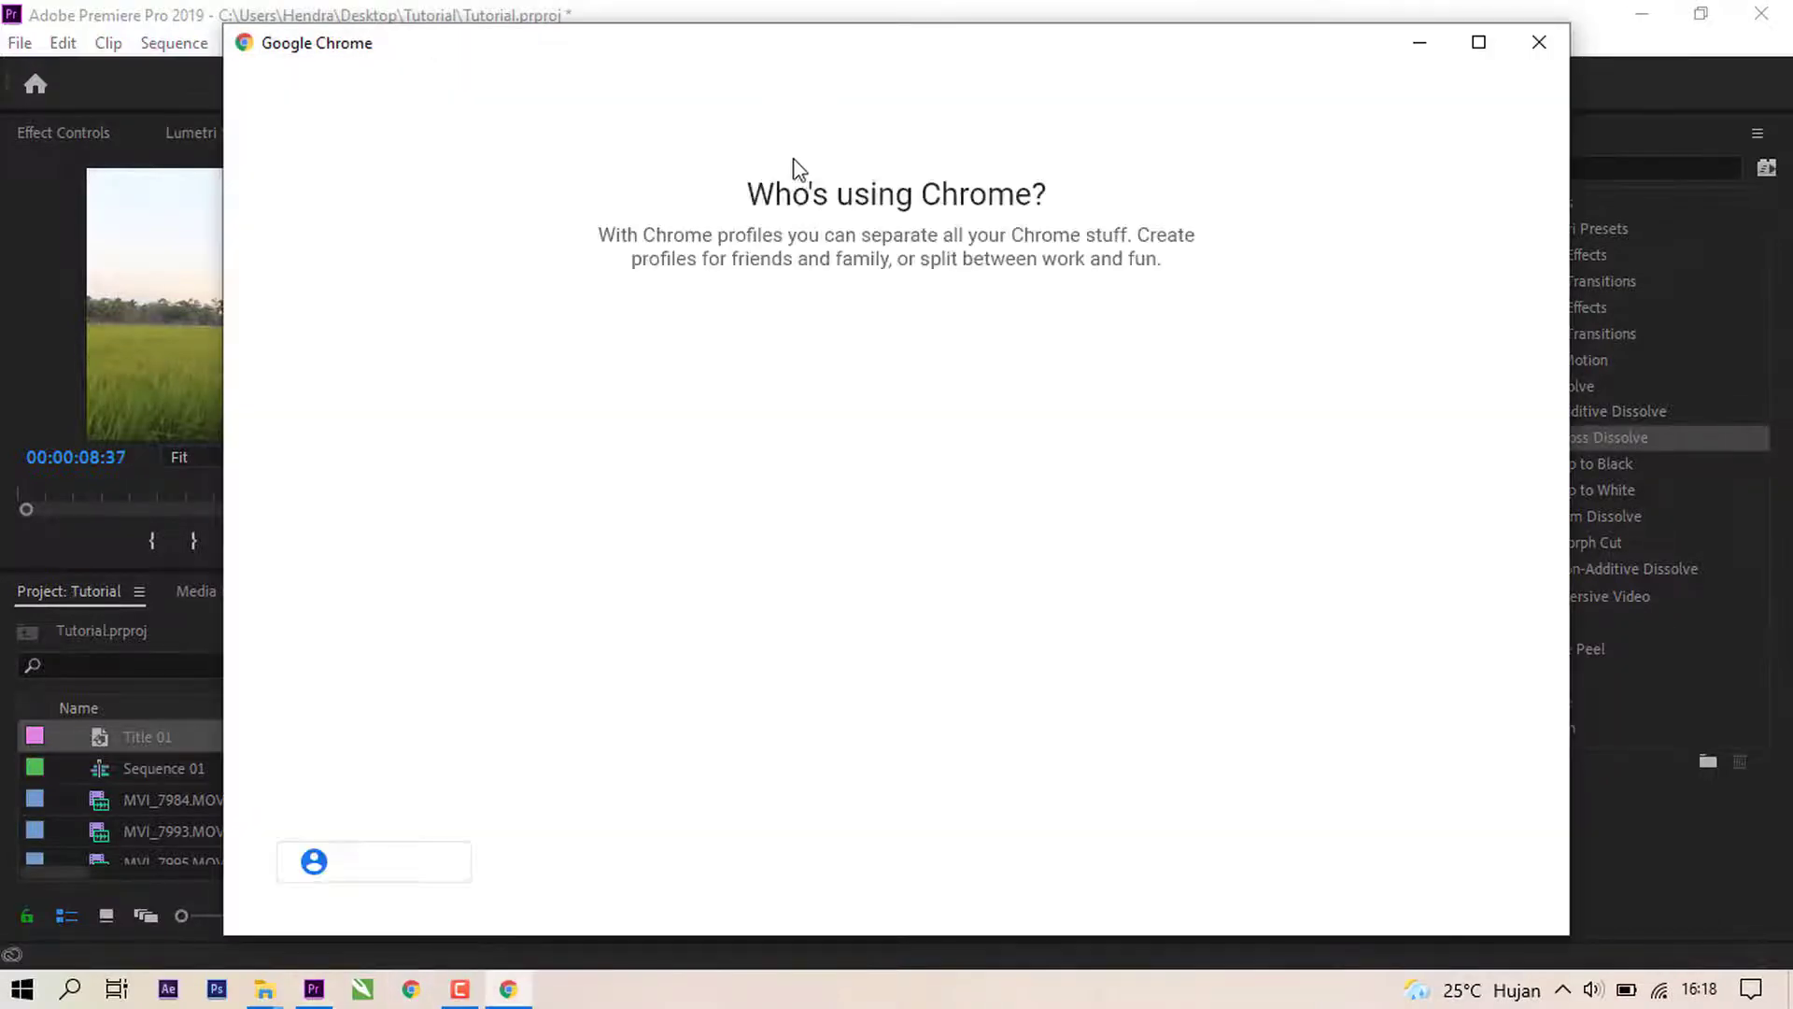
{"action": "left_click", "coordinate": [814, 539]}
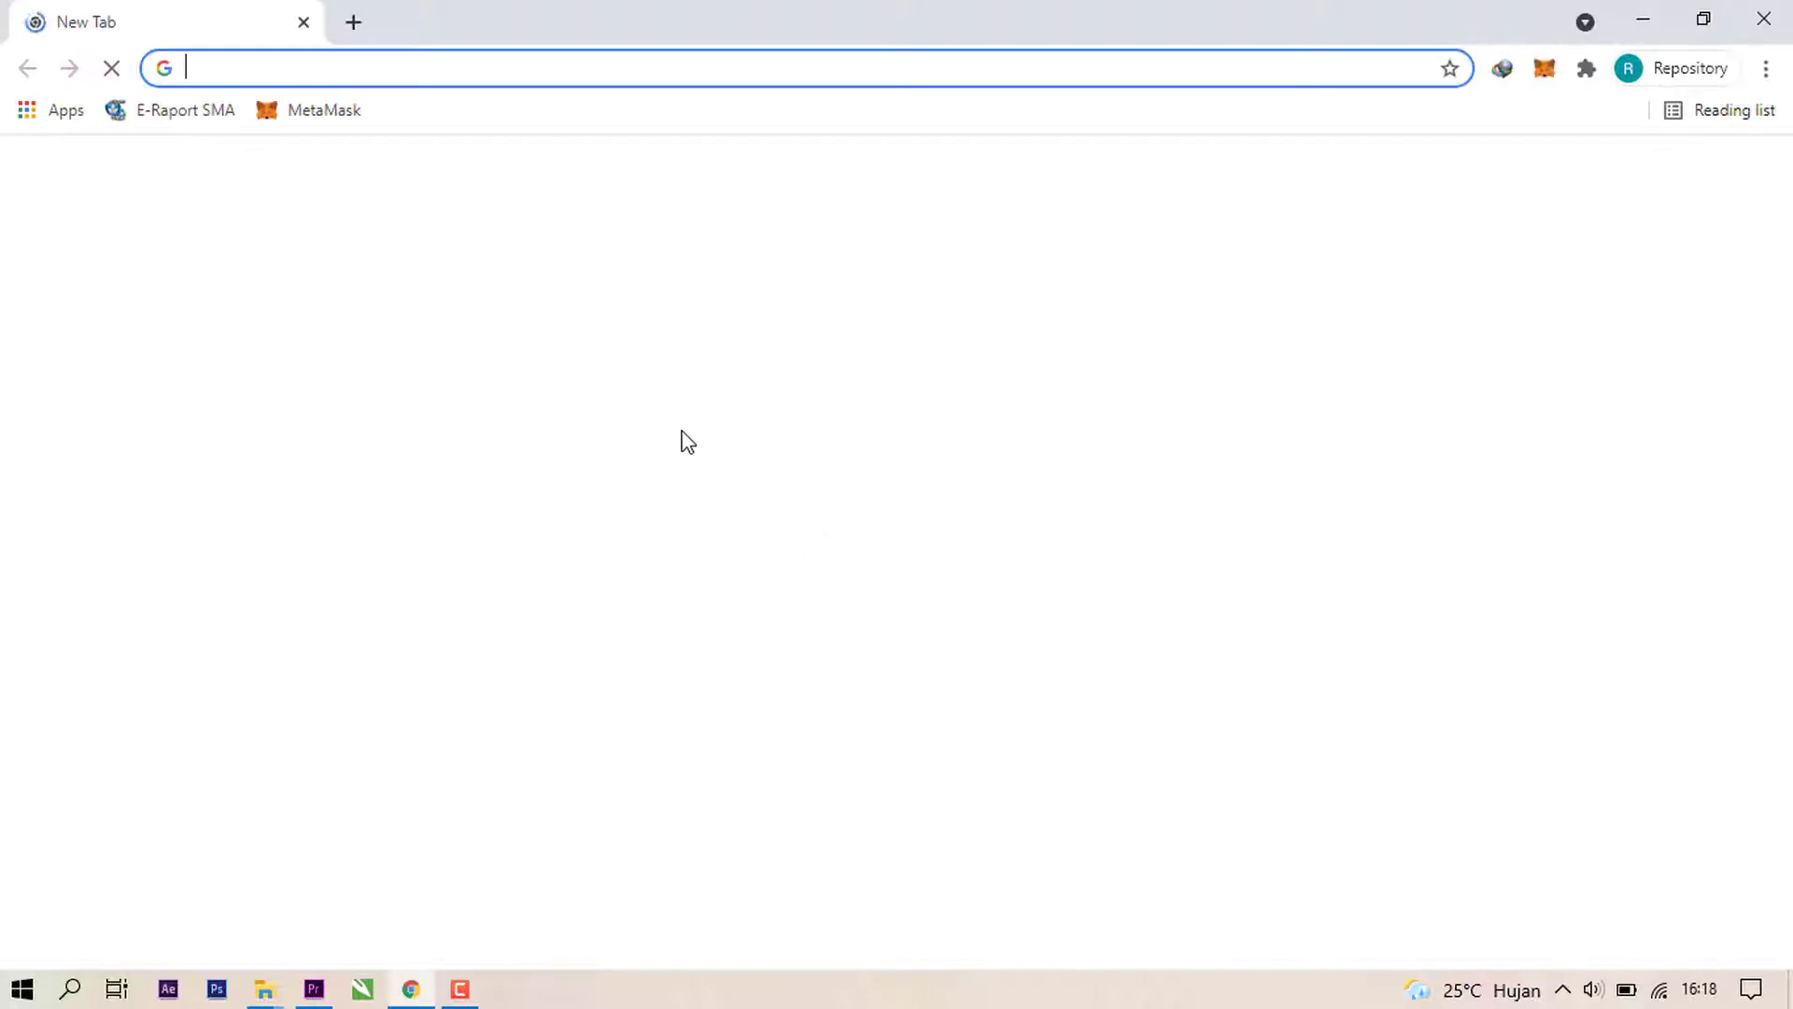
{"action": "type", "text": "youtube.com"}
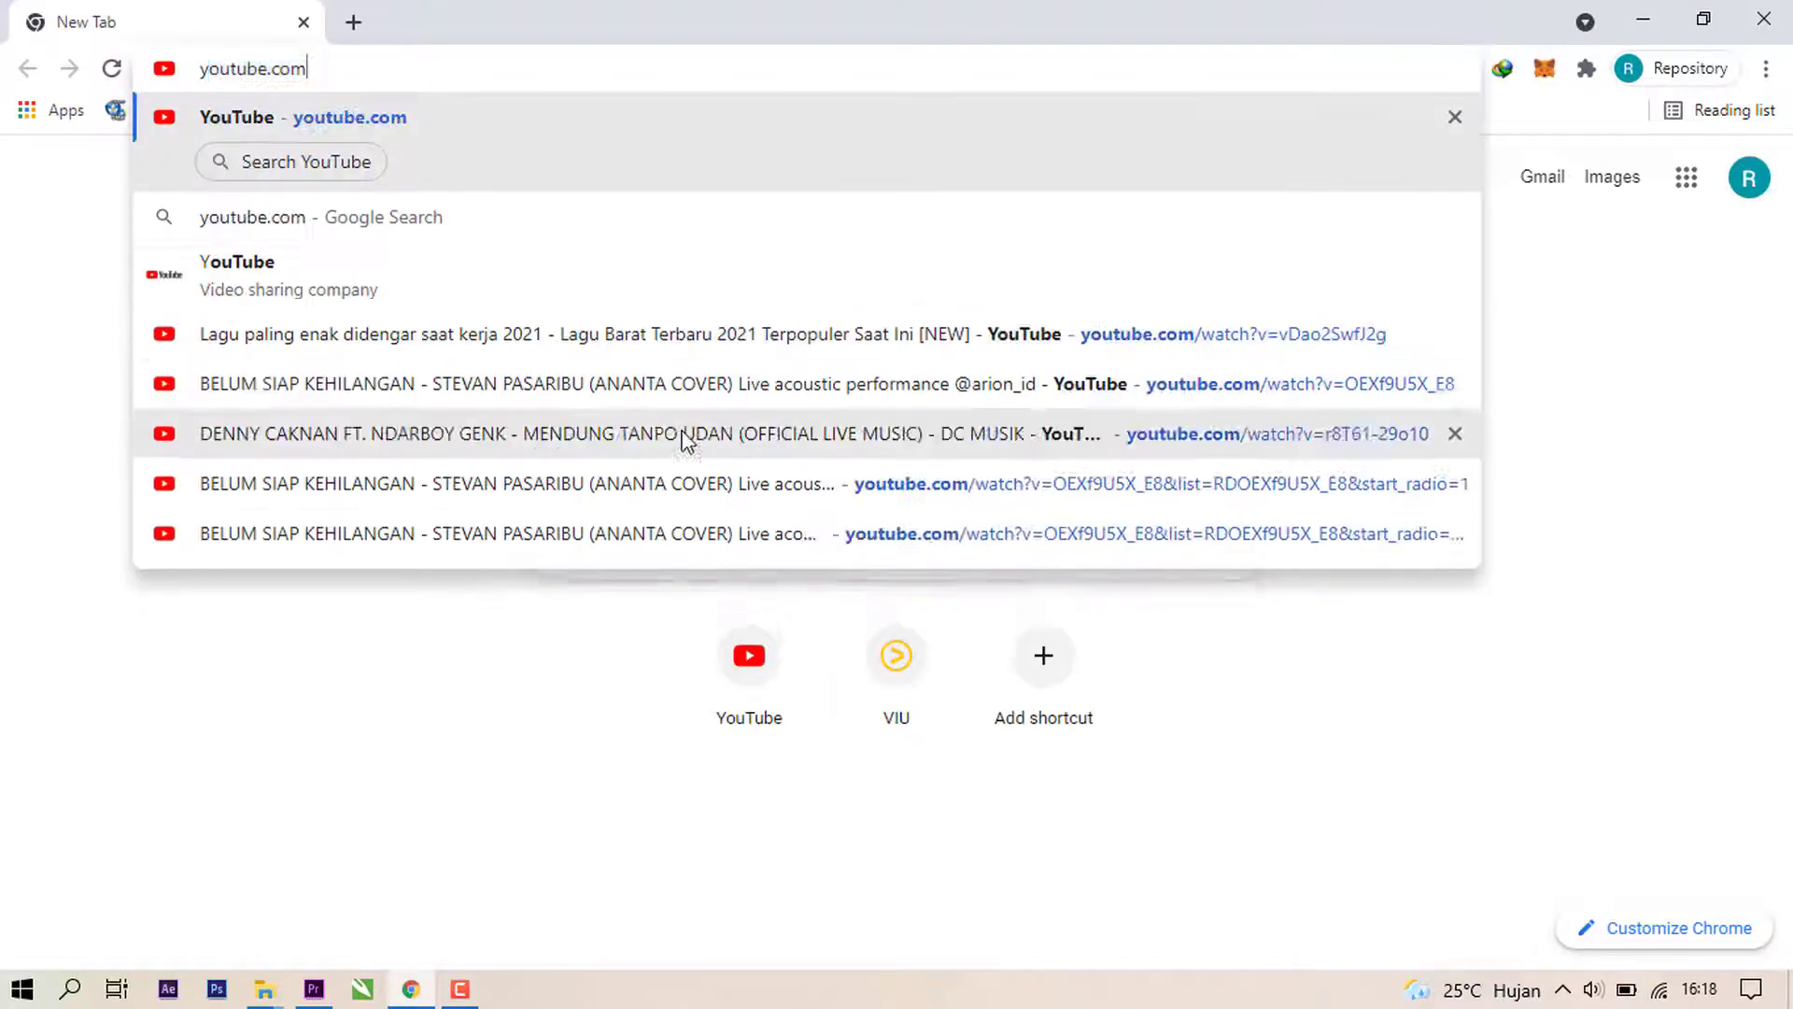
{"action": "key", "text": "Return"}
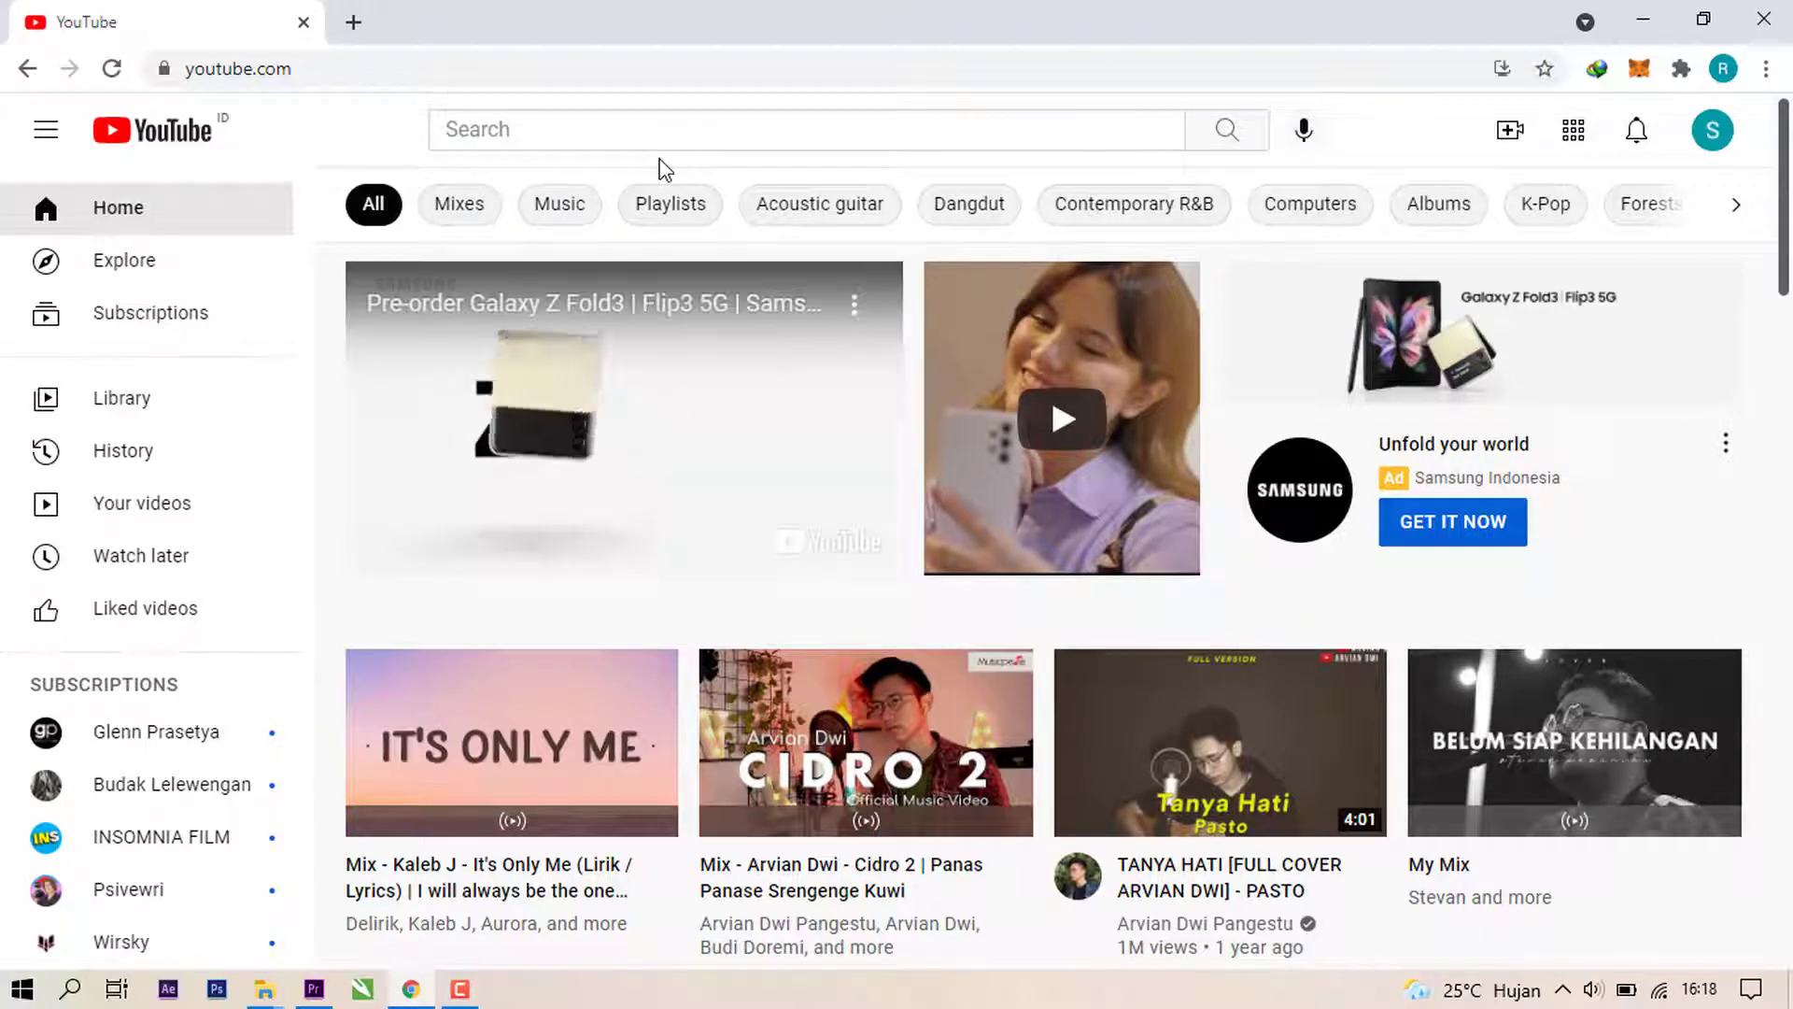
{"action": "left_click", "coordinate": [731, 137]}
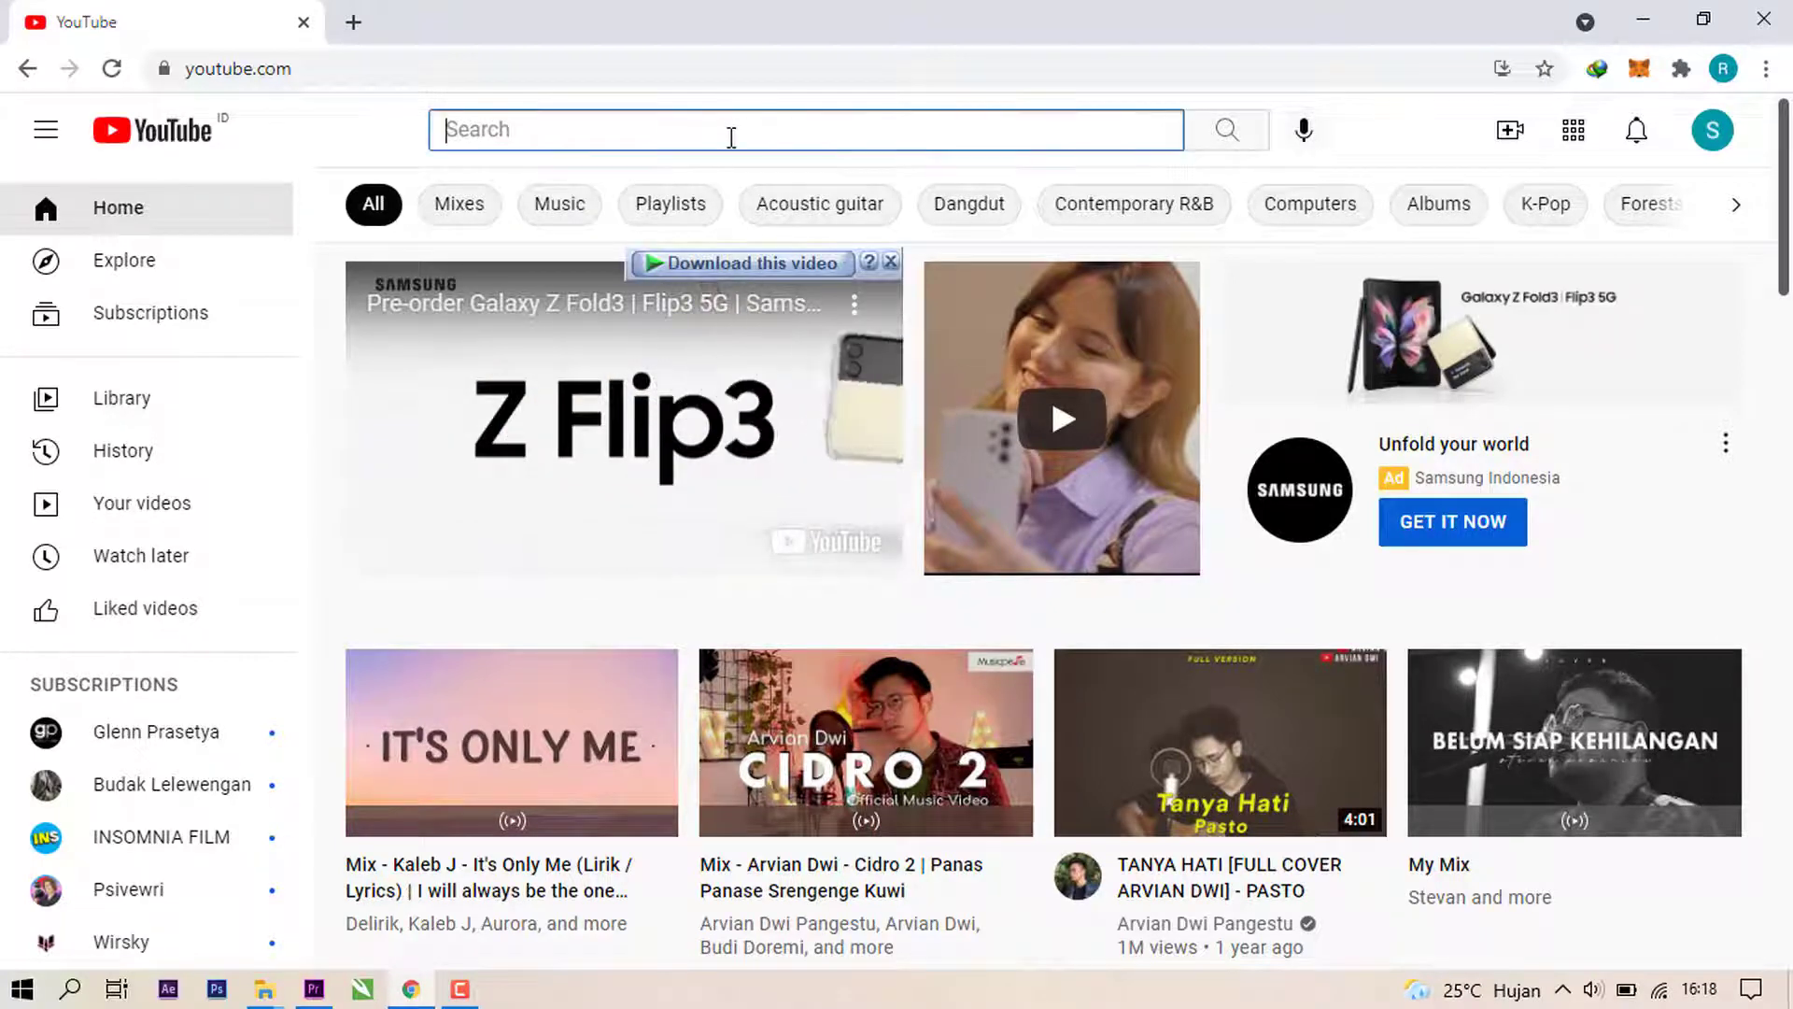
{"action": "type", "text": "suling sunda"}
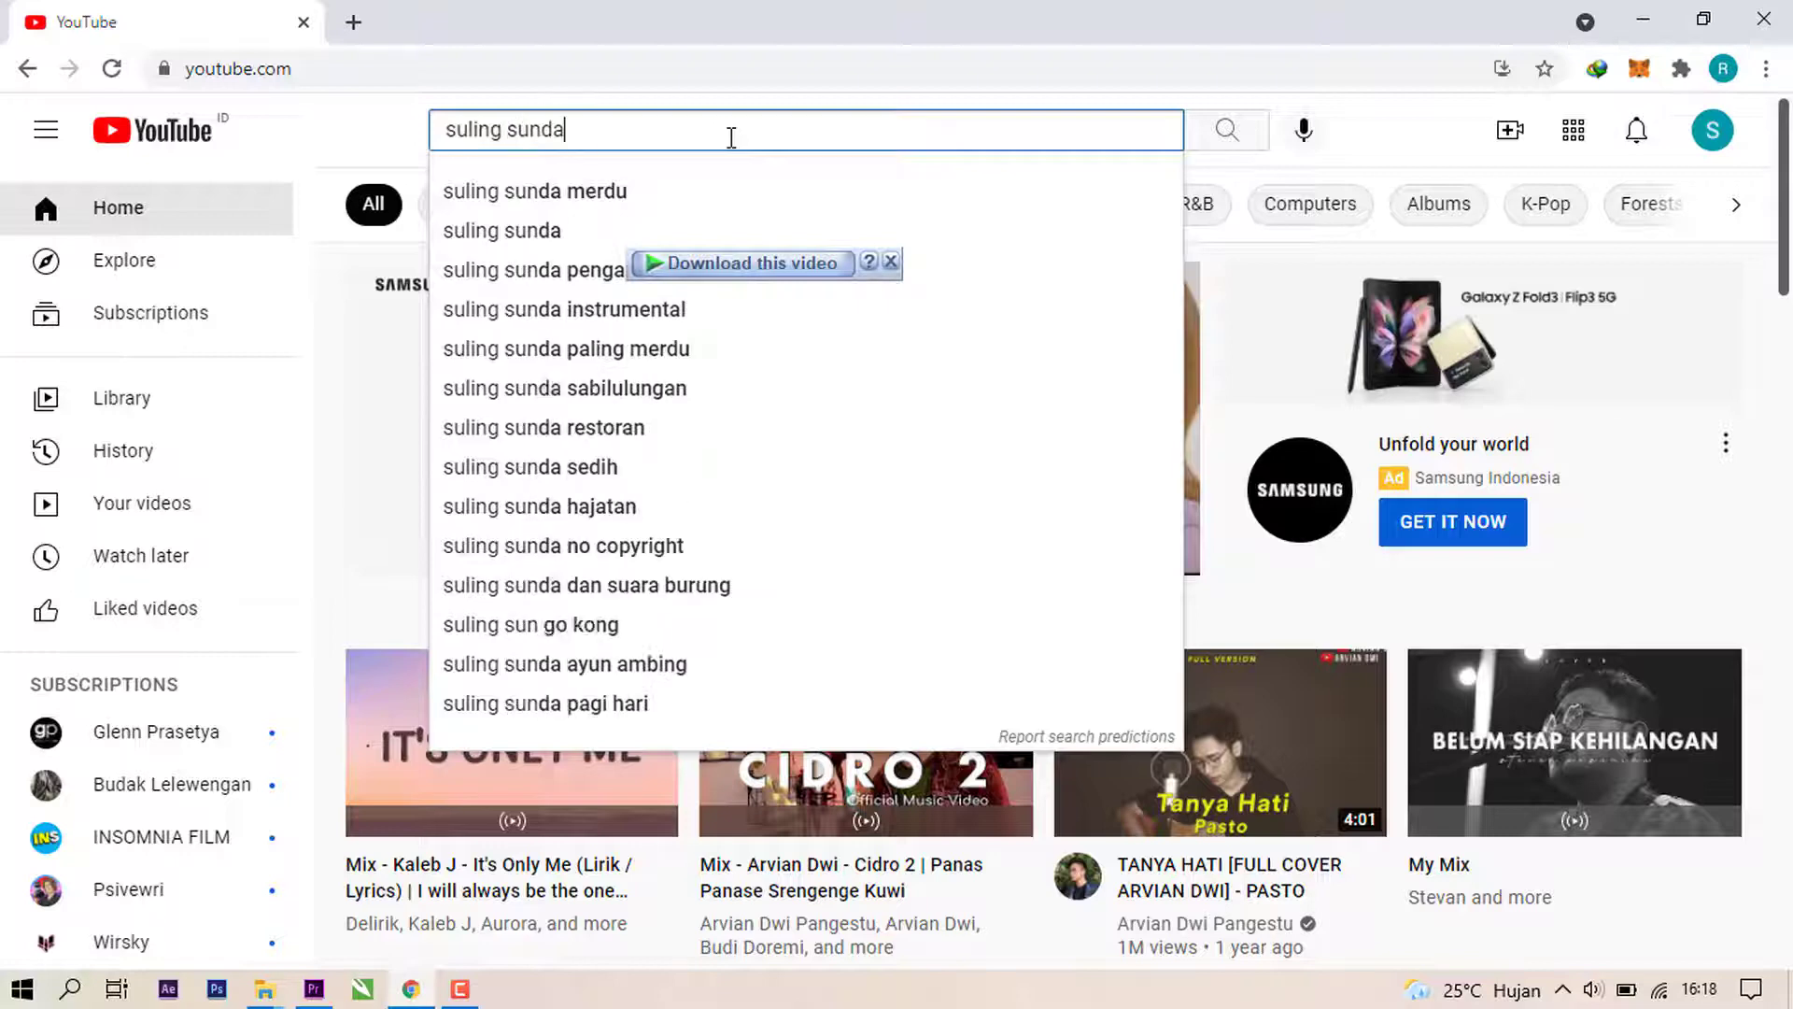
{"action": "key", "text": "Return"}
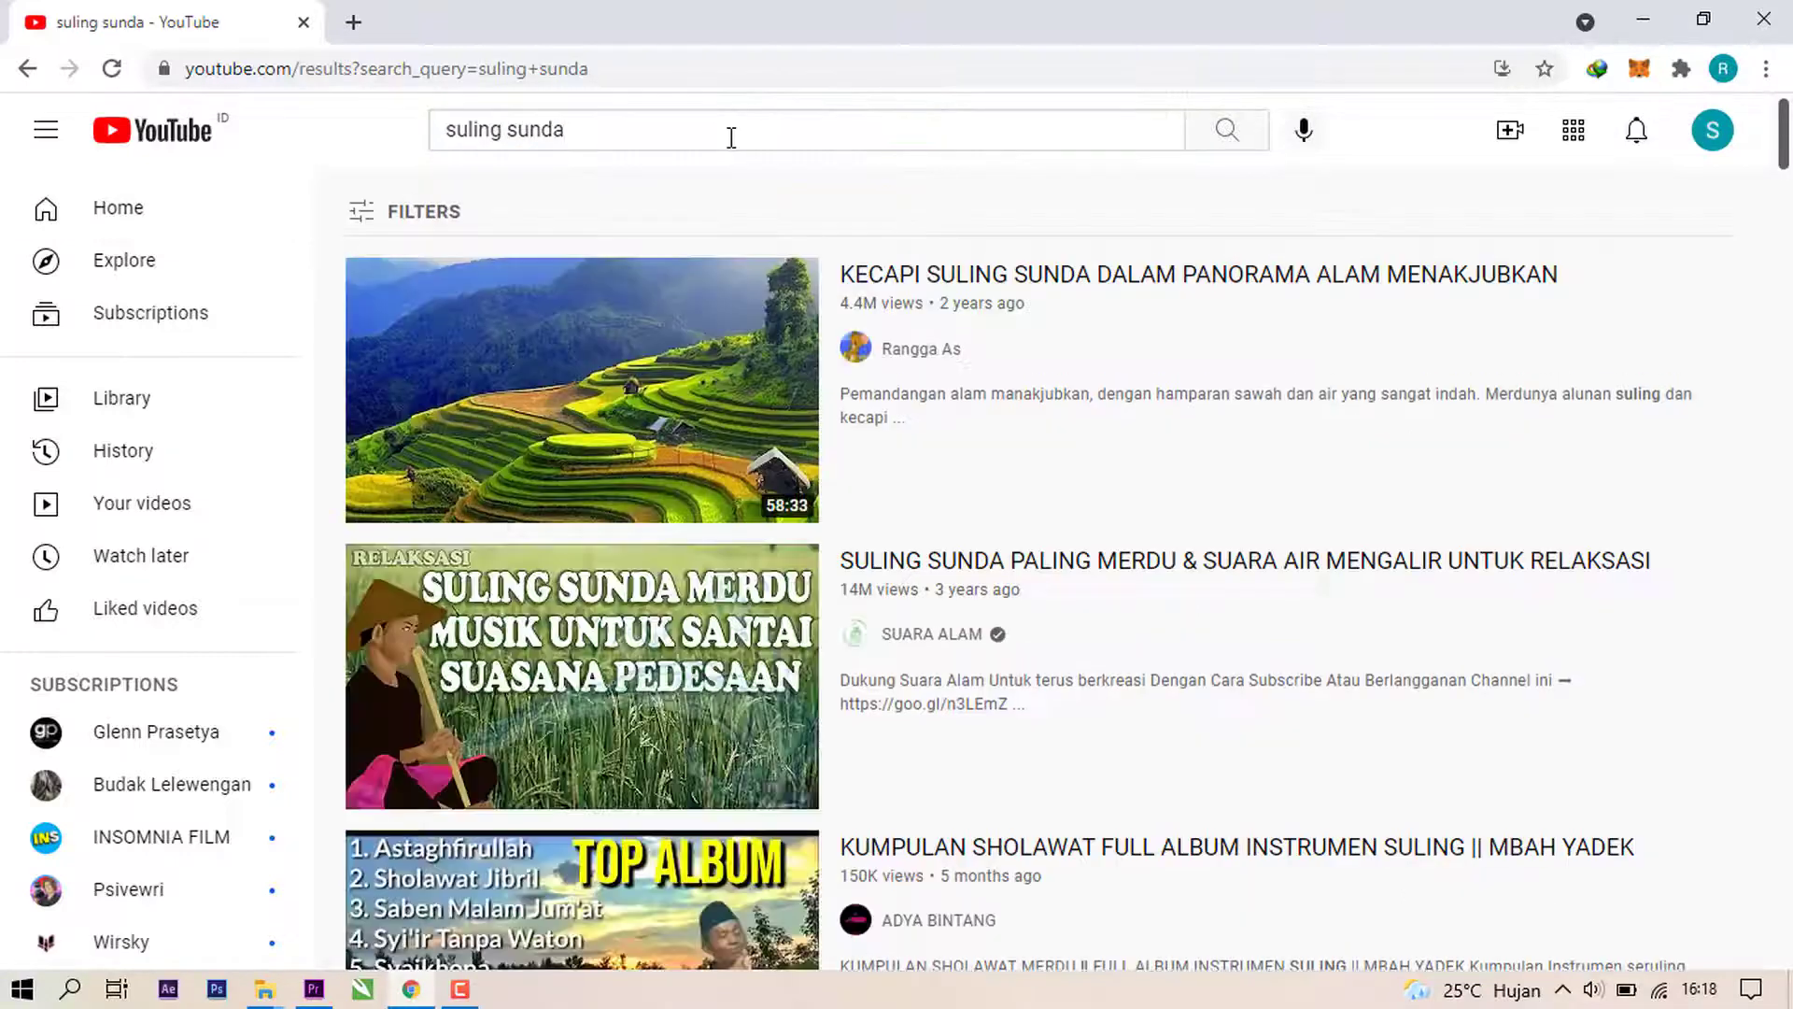
Step: Open the video "KECAPI SULING SUNDA DALAM PANORAMA ALAM MENAKJUBKAN", pause it and copy its web address
{"action": "left_click", "coordinate": [967, 277]}
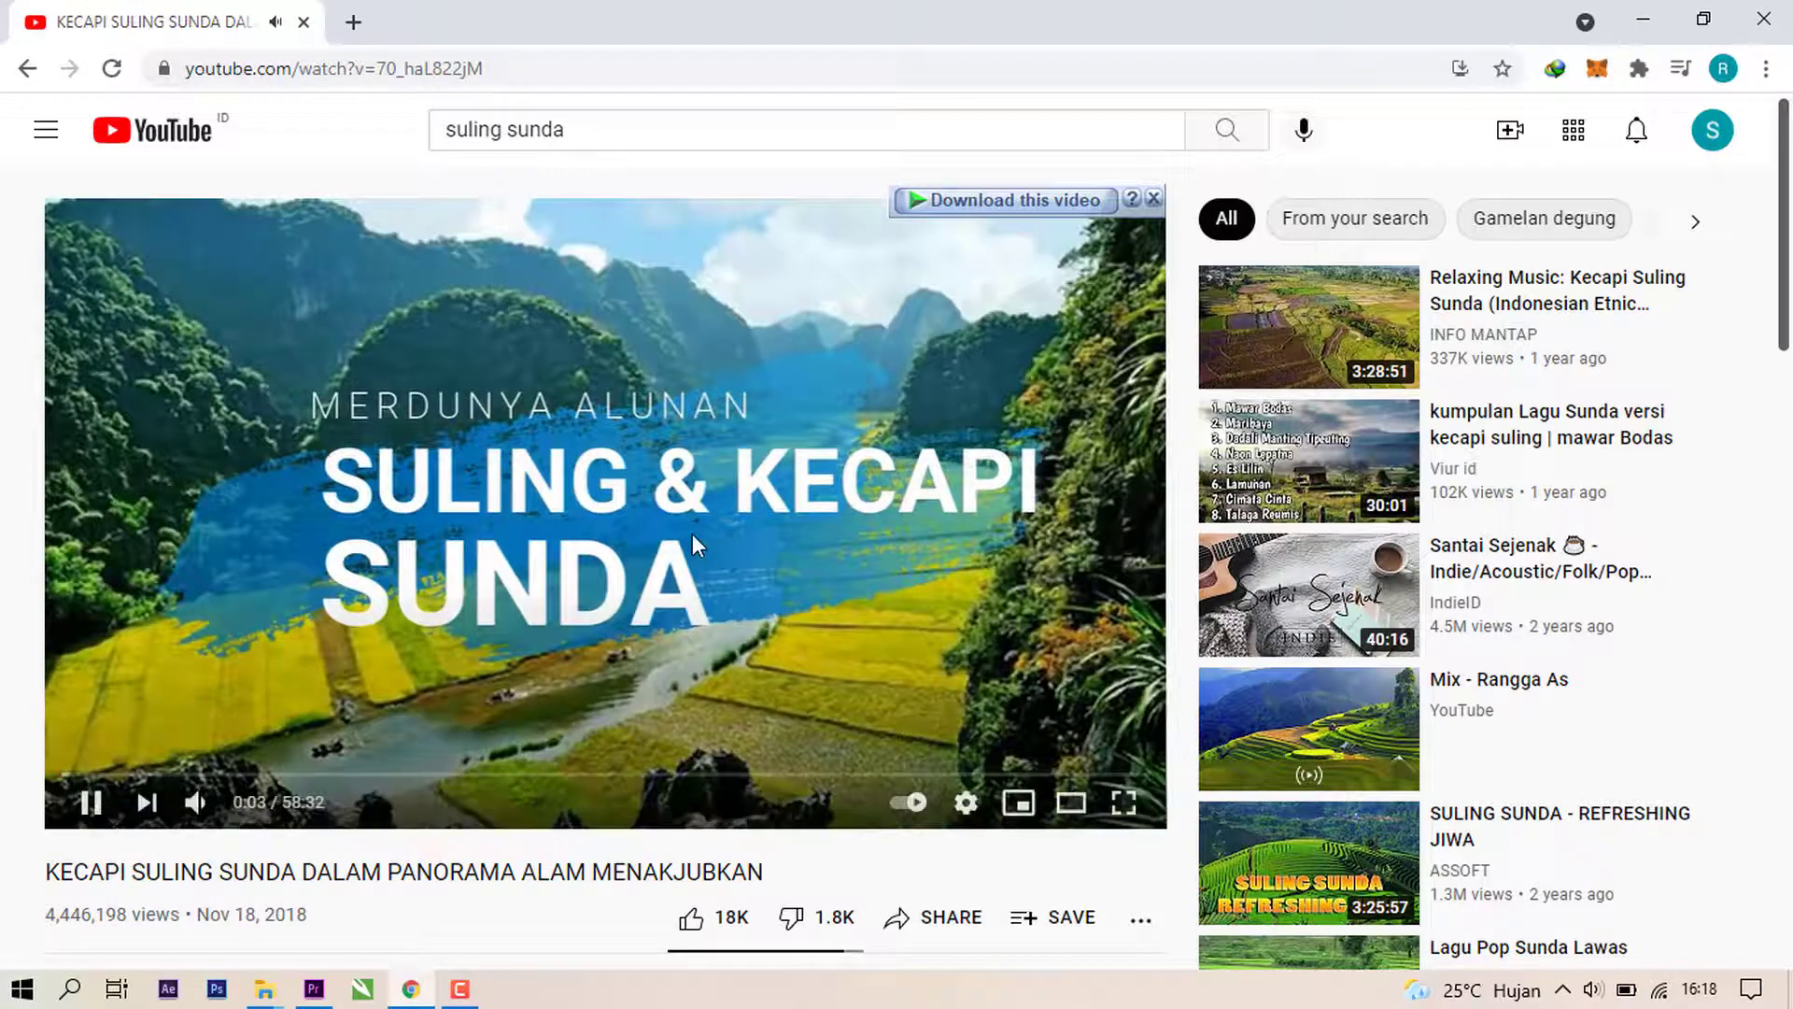
{"action": "left_click", "coordinate": [692, 534]}
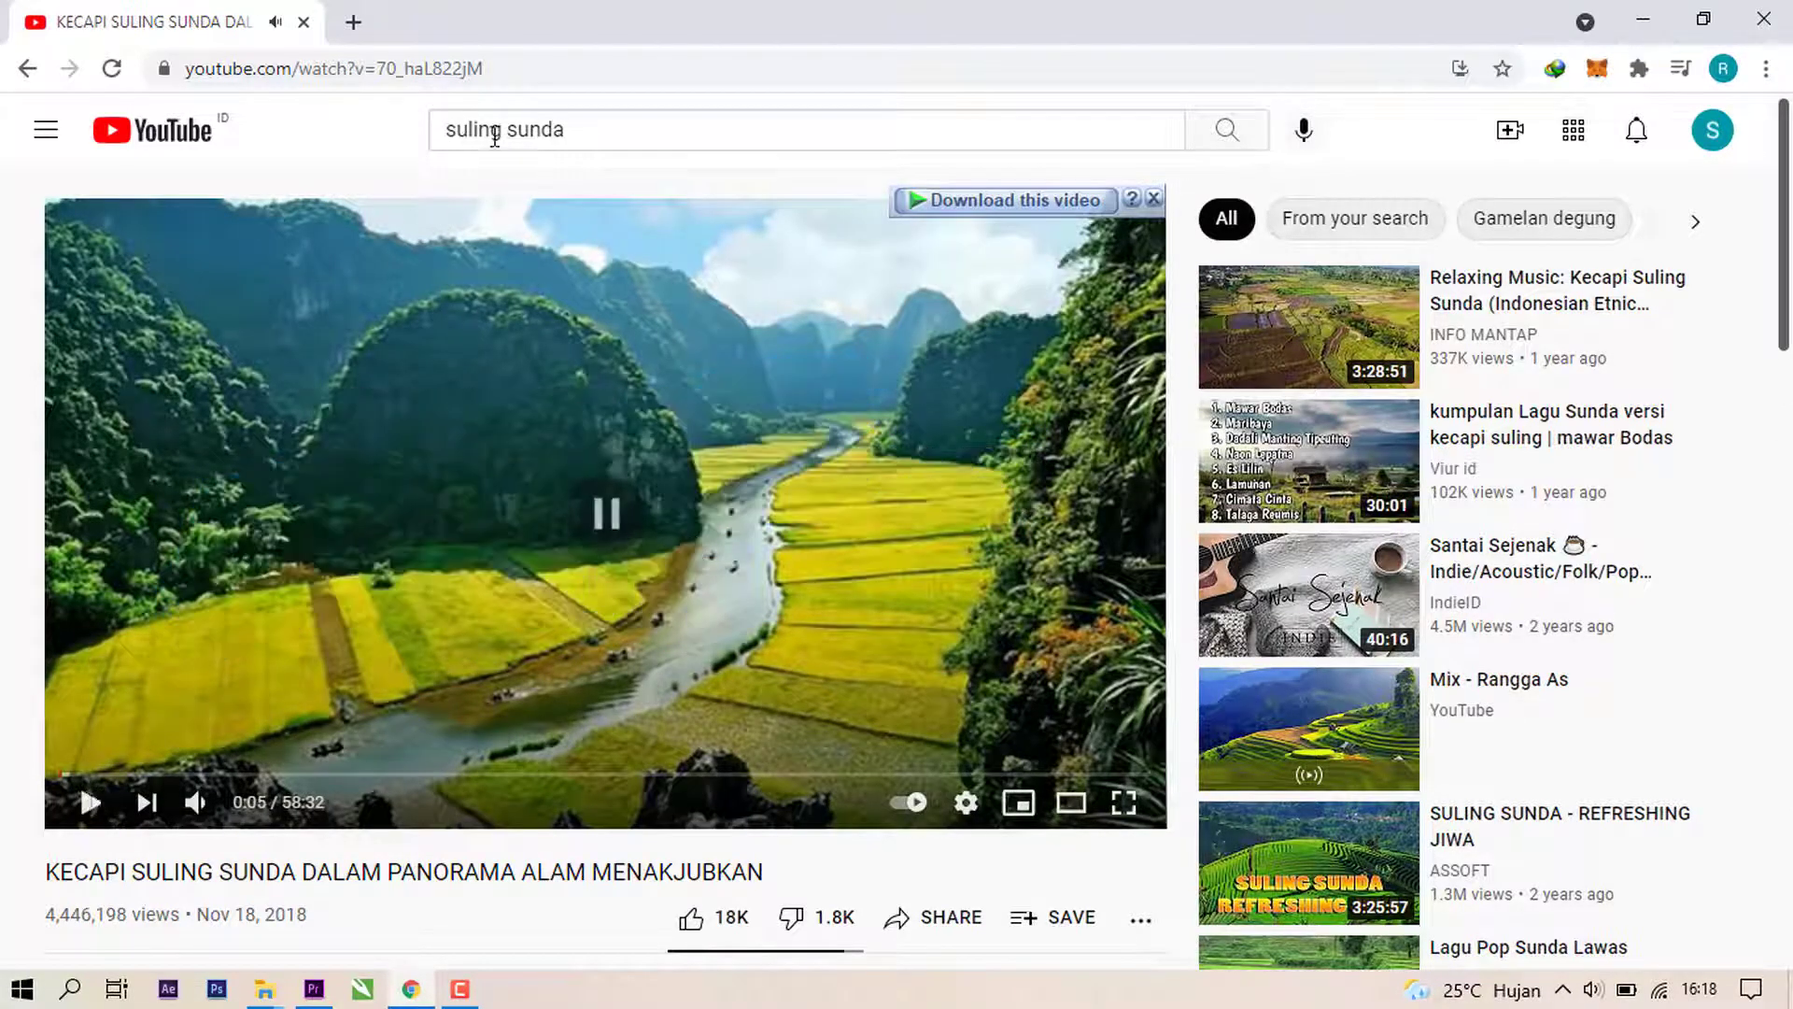
{"action": "left_click", "coordinate": [523, 71]}
{"action": "key", "text": "ctrl+c"}
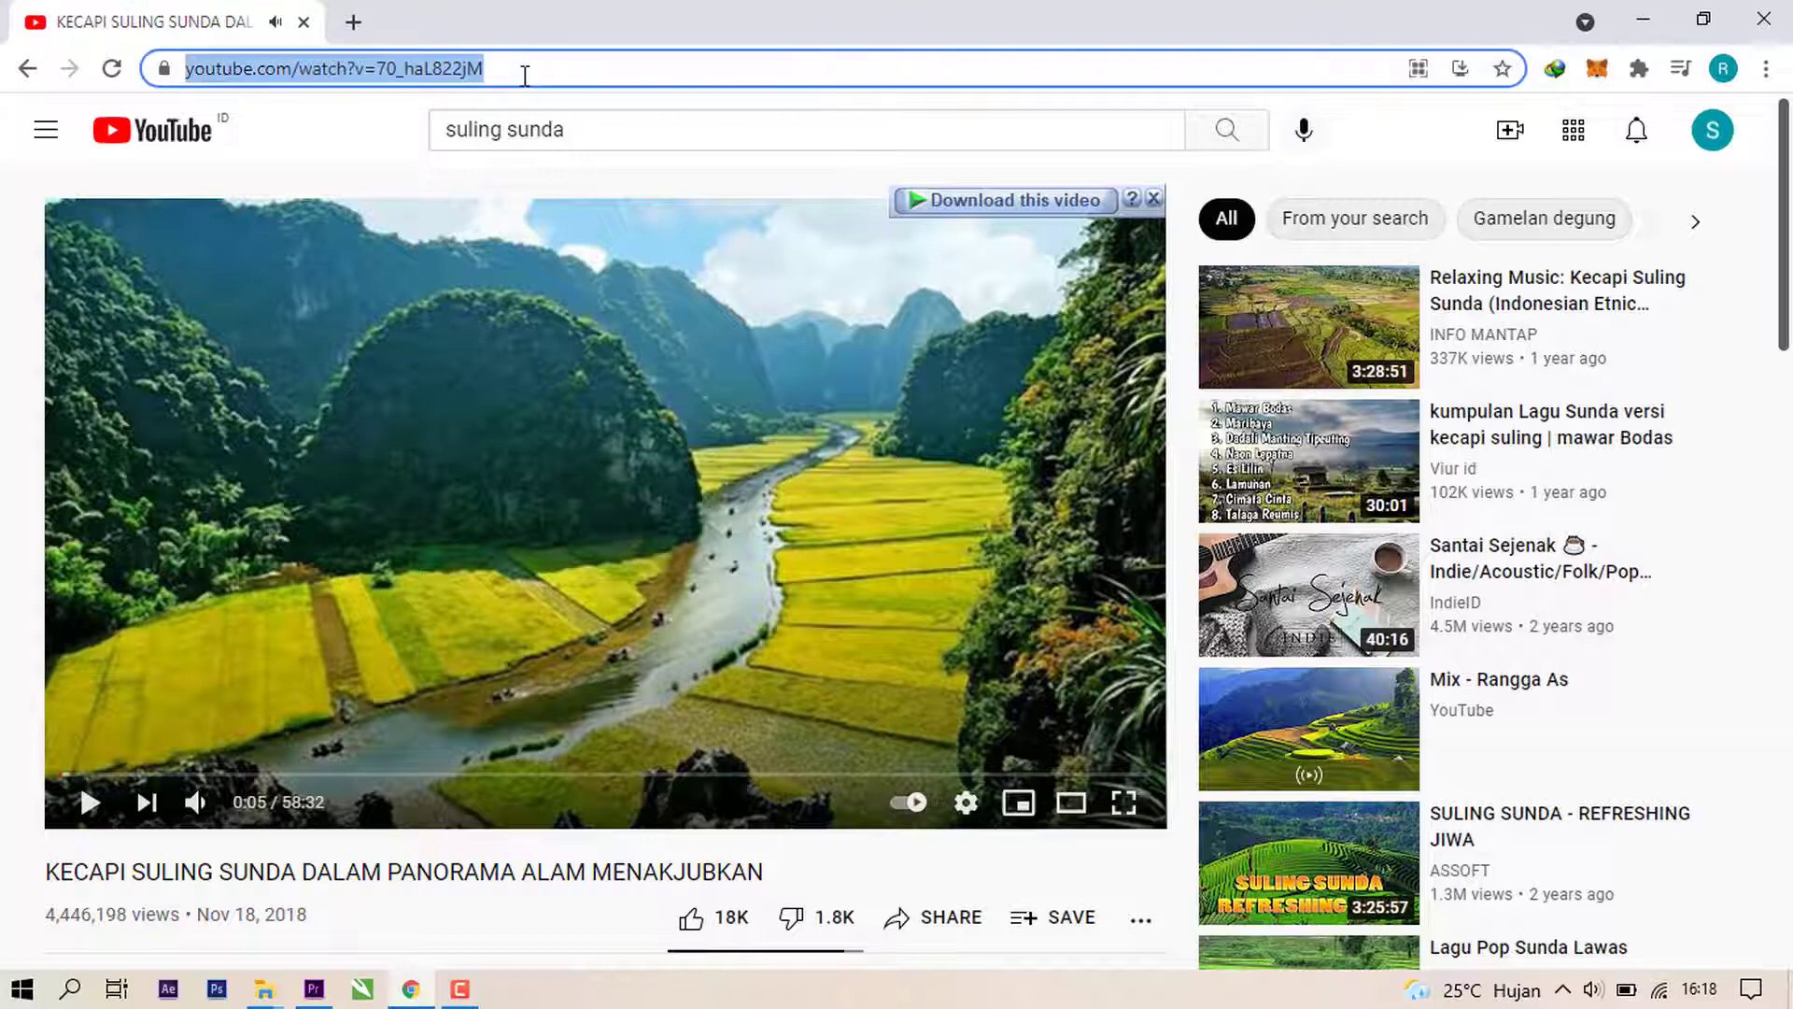
Step: Search for savefrom in a new tab and open the "Online video downloader" page of en.savefrom.net
{"action": "left_click", "coordinate": [369, 22]}
{"action": "type", "text": "sa"}
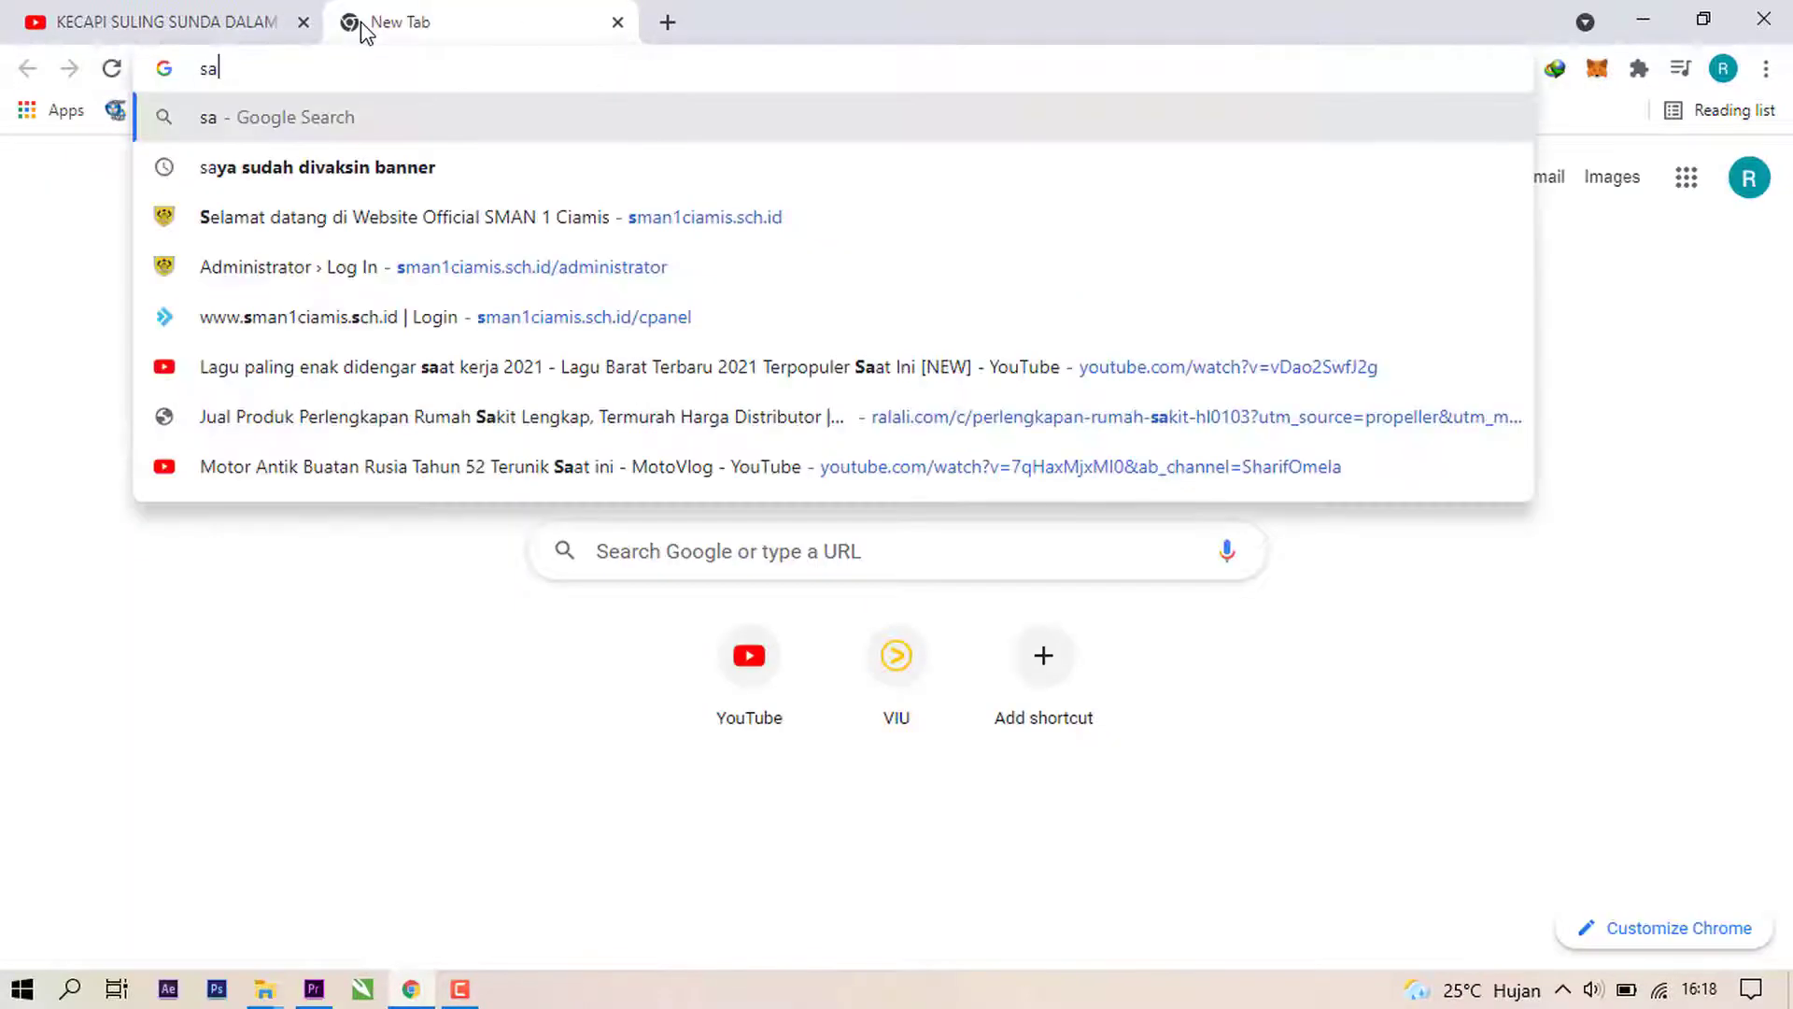
{"action": "type", "text": "vefrom"}
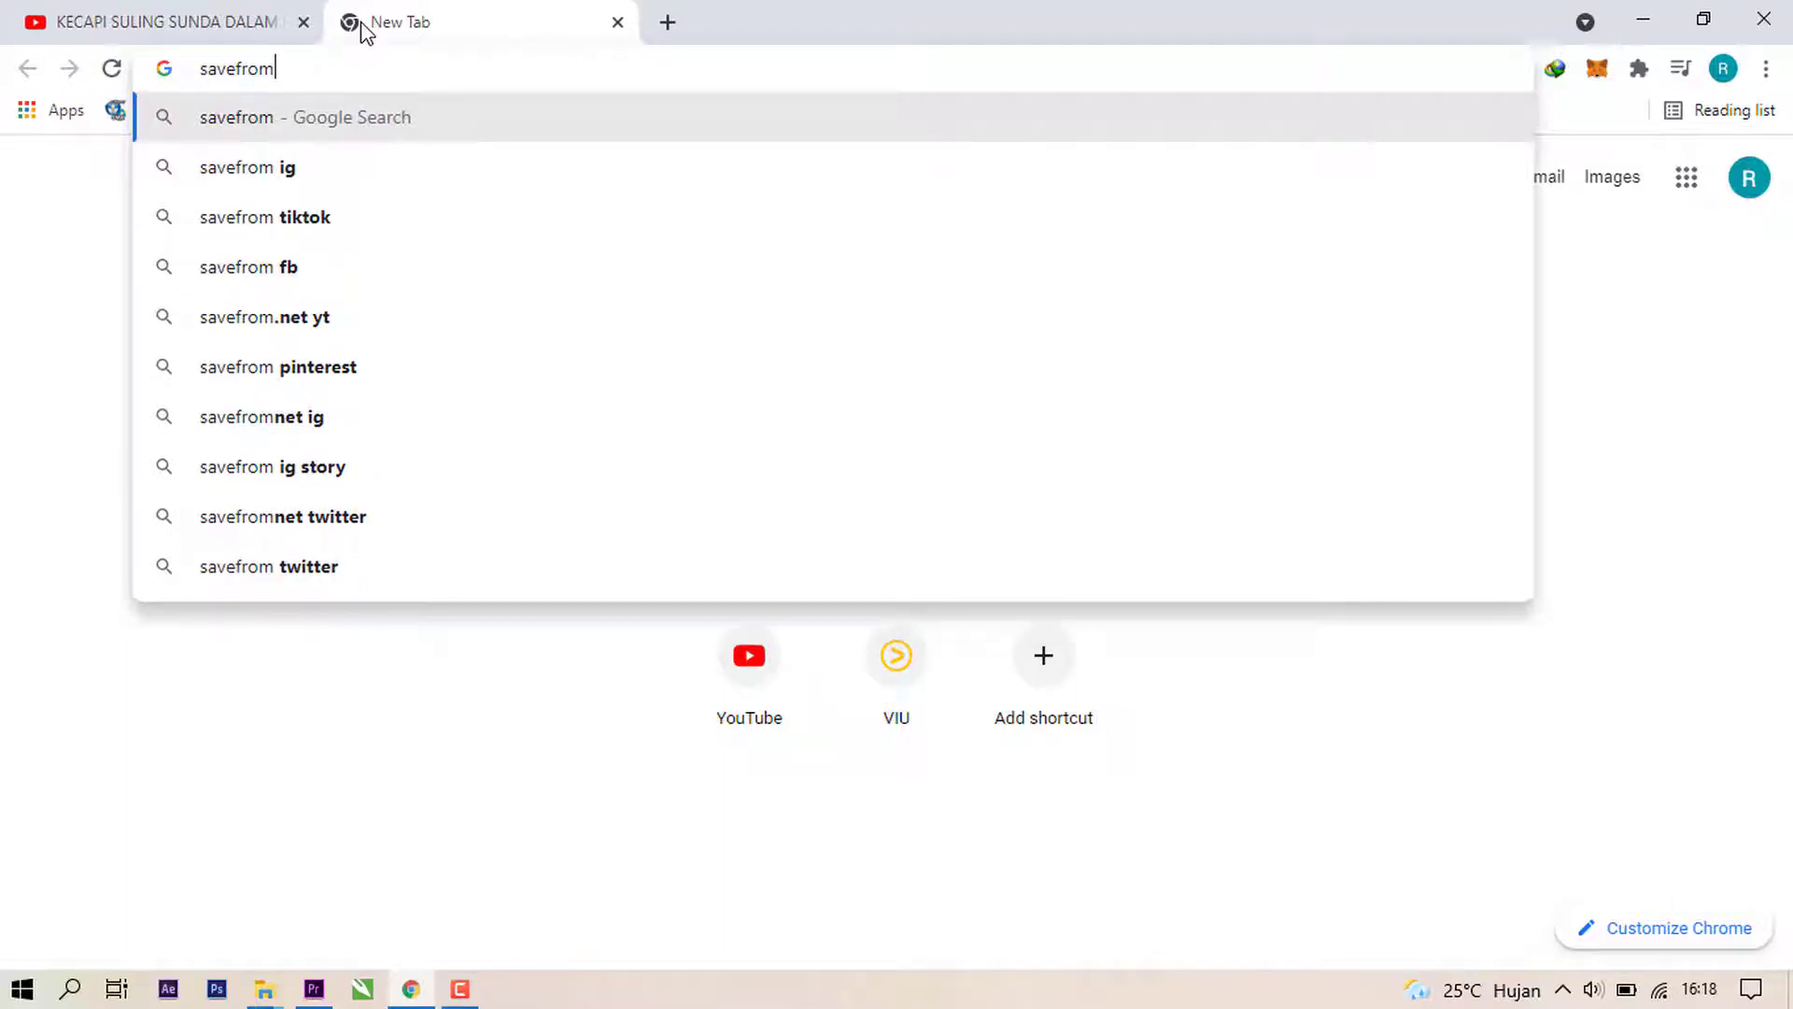
{"action": "key", "text": "Return"}
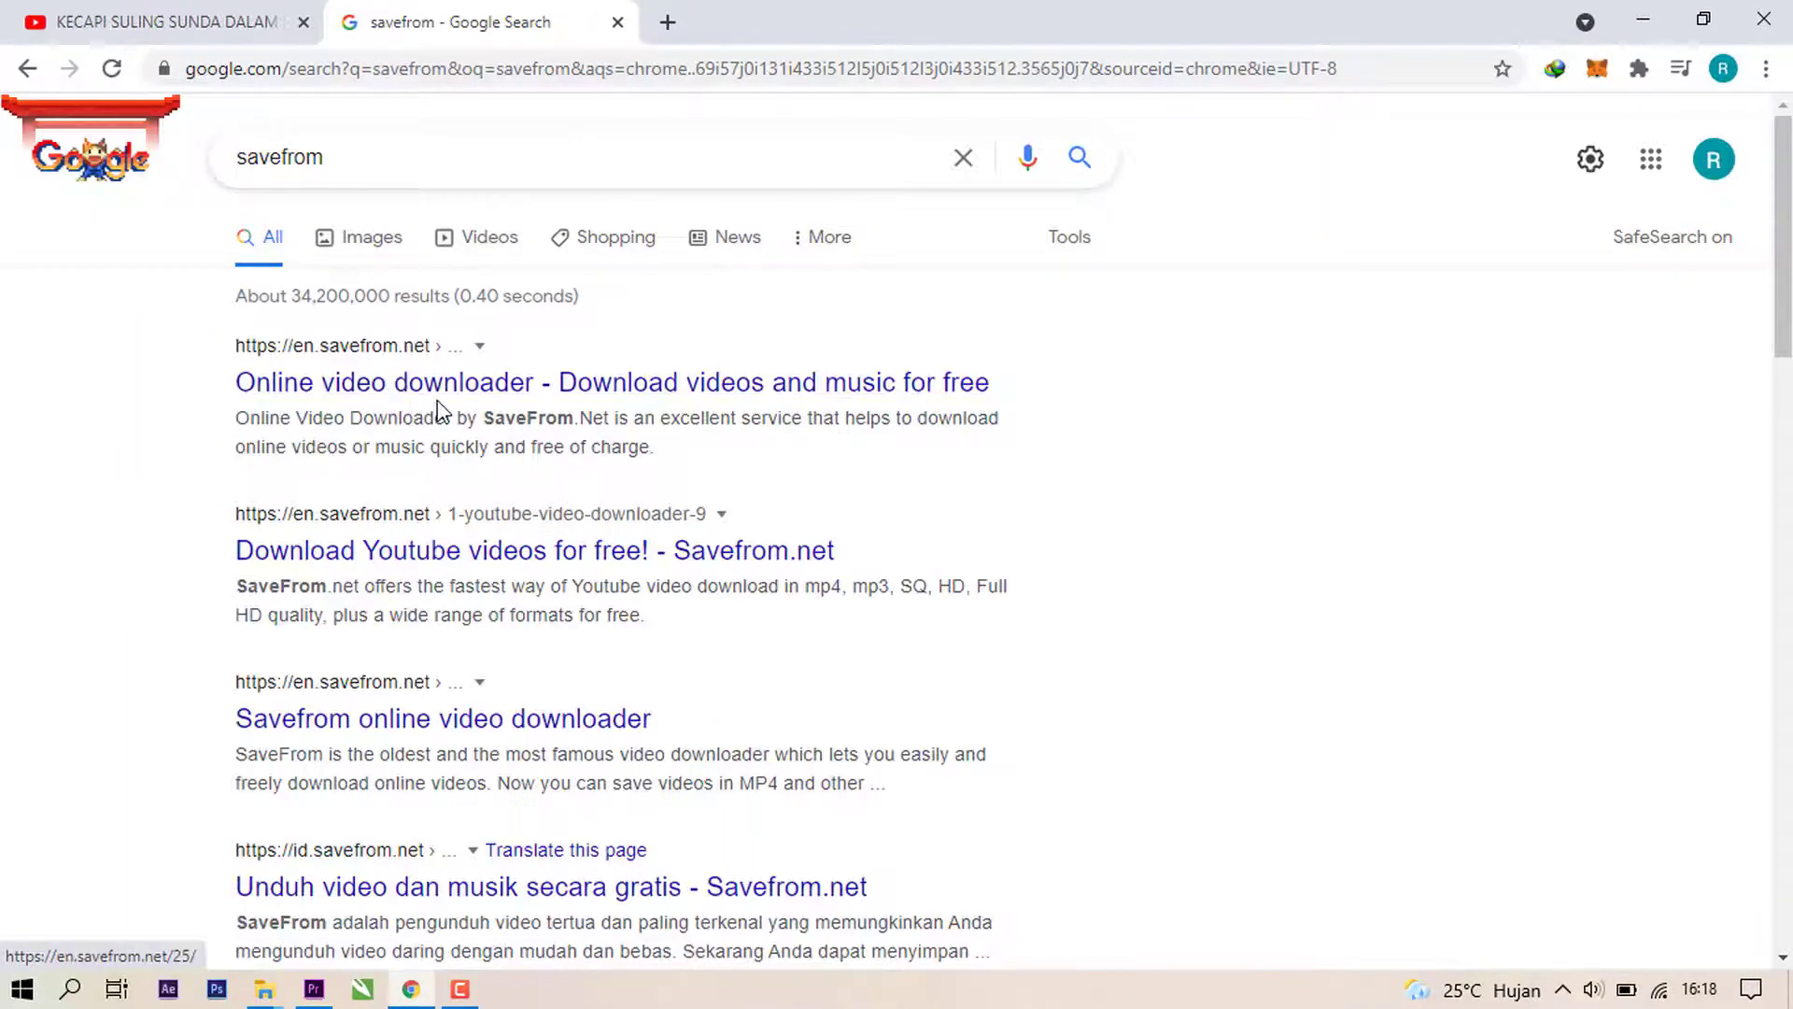
{"action": "left_click", "coordinate": [455, 383]}
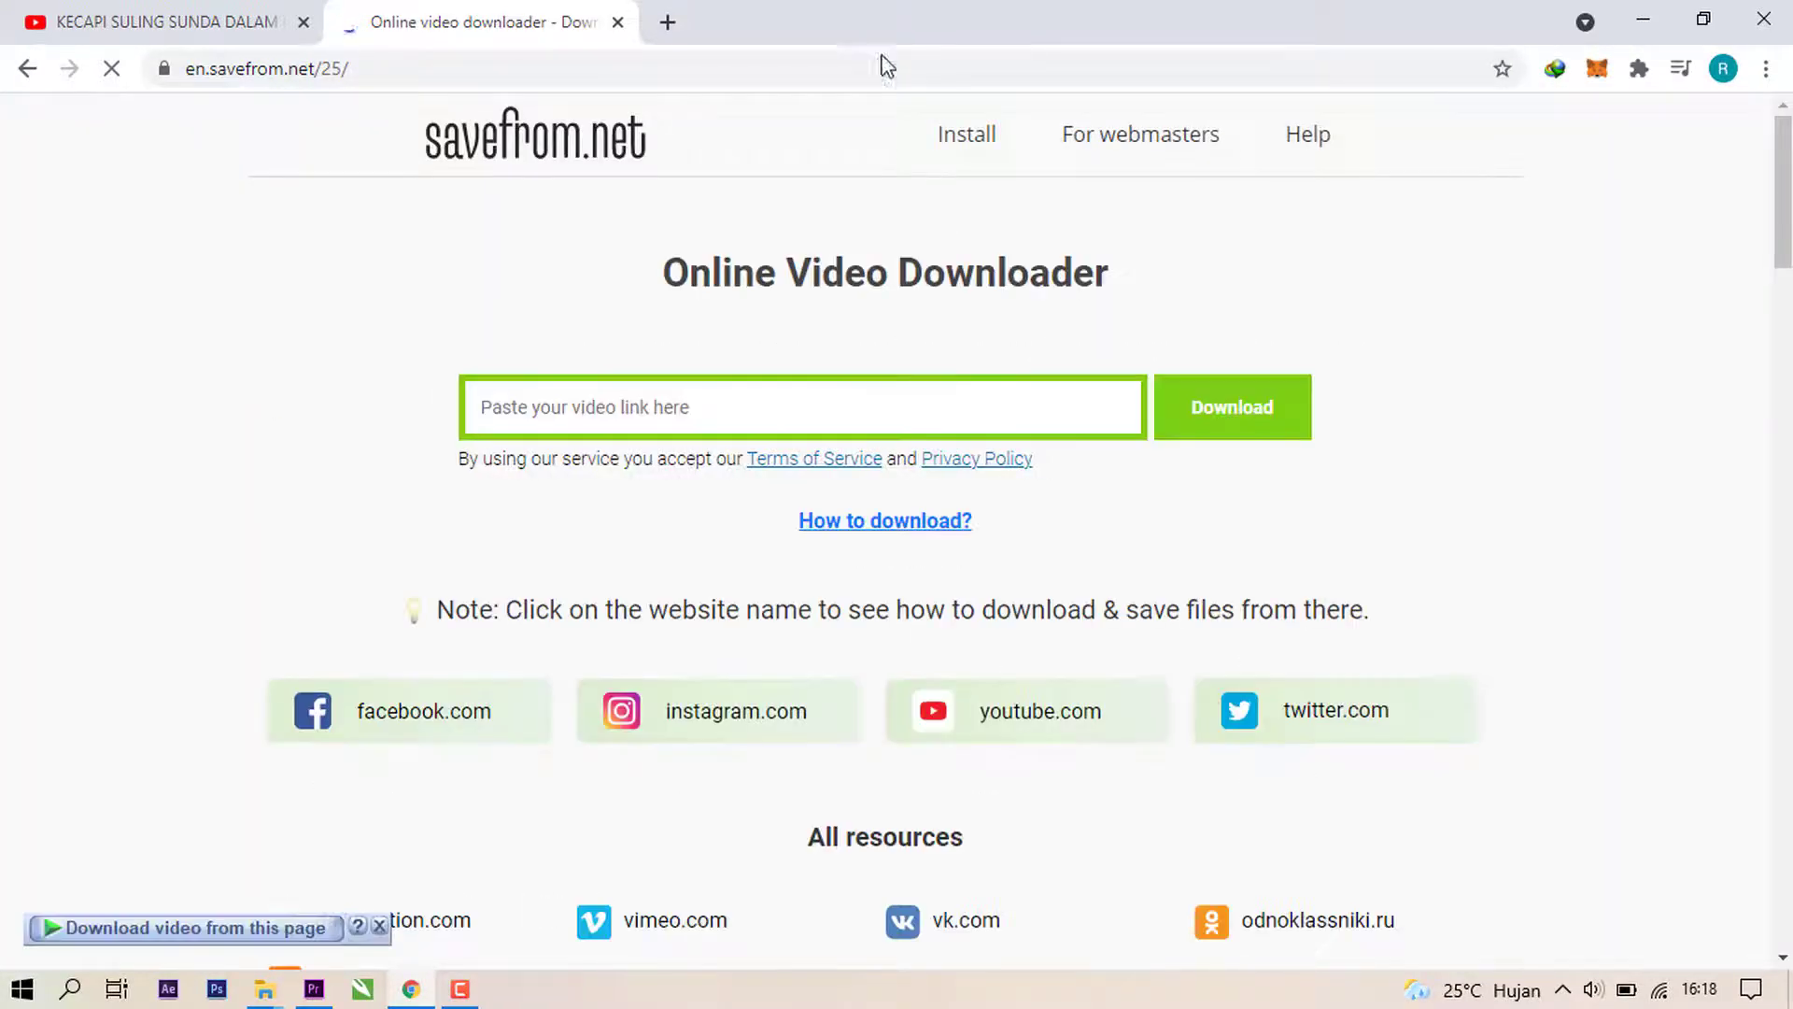
Step: Submit the copied video address to savefrom.net, list all offered download formats, and close the page
{"action": "left_click", "coordinate": [915, 399]}
{"action": "key", "text": "ctrl+v"}
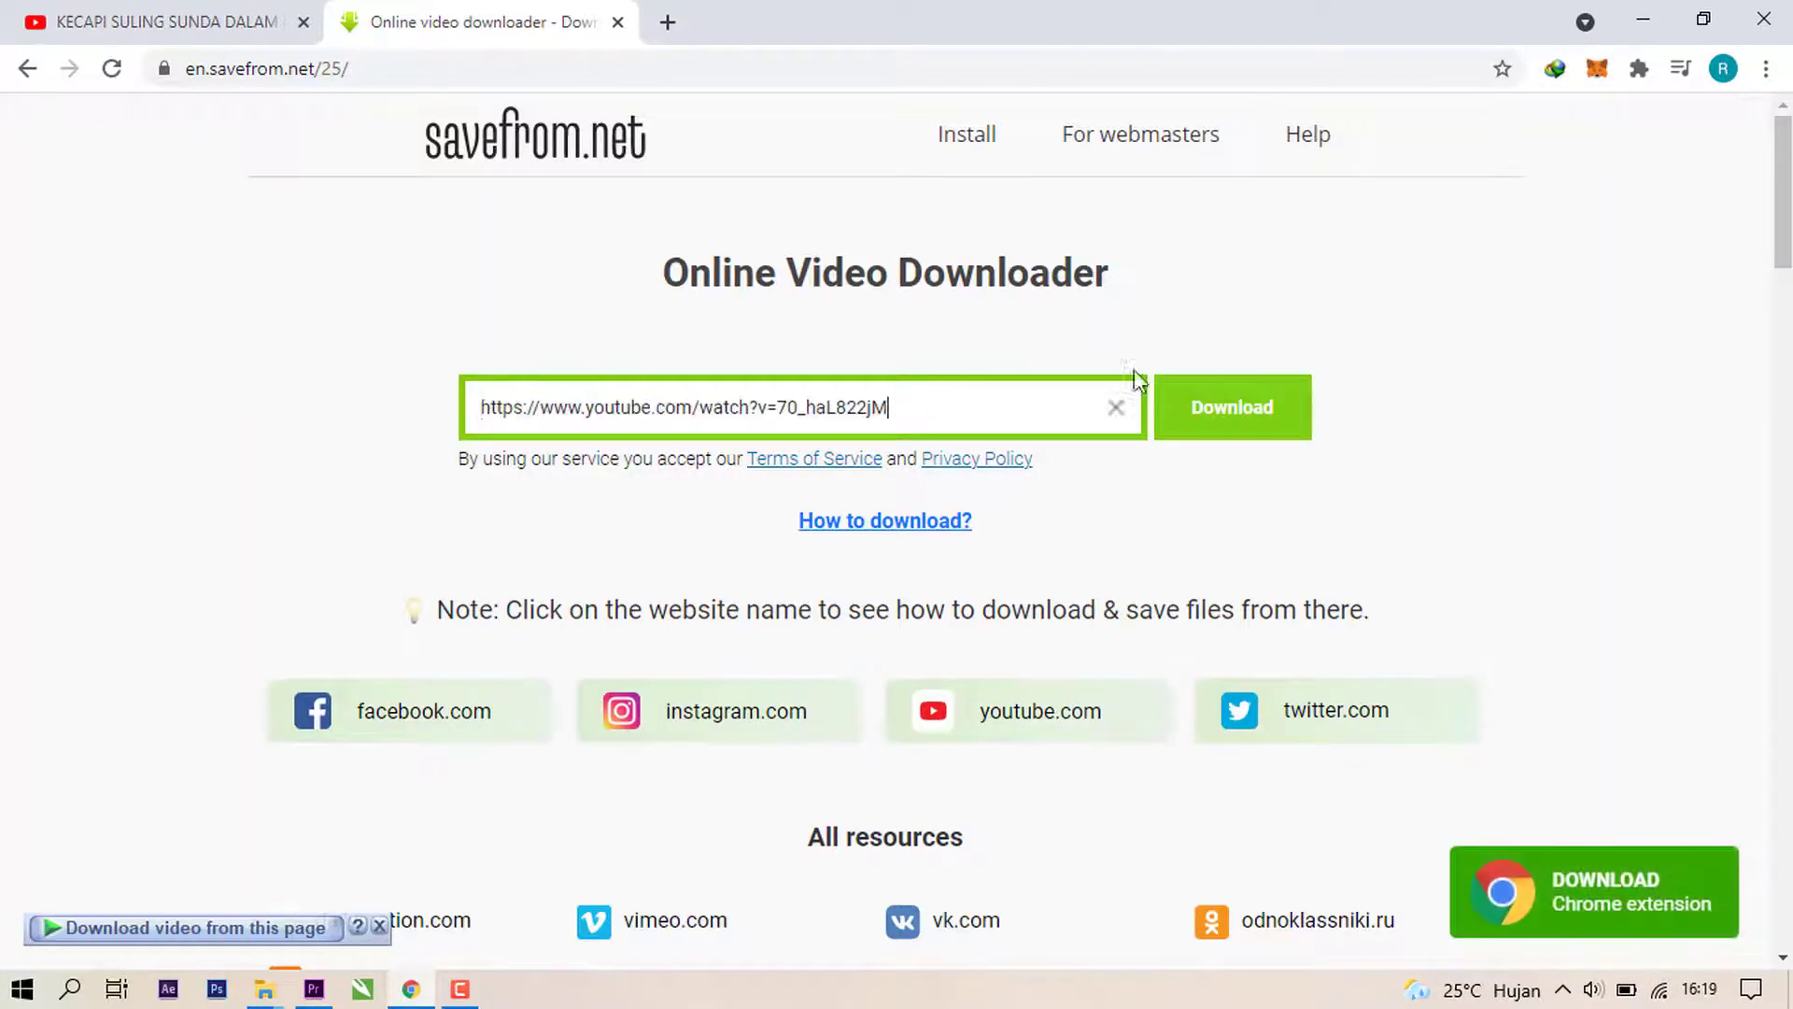
{"action": "left_click", "coordinate": [1192, 404]}
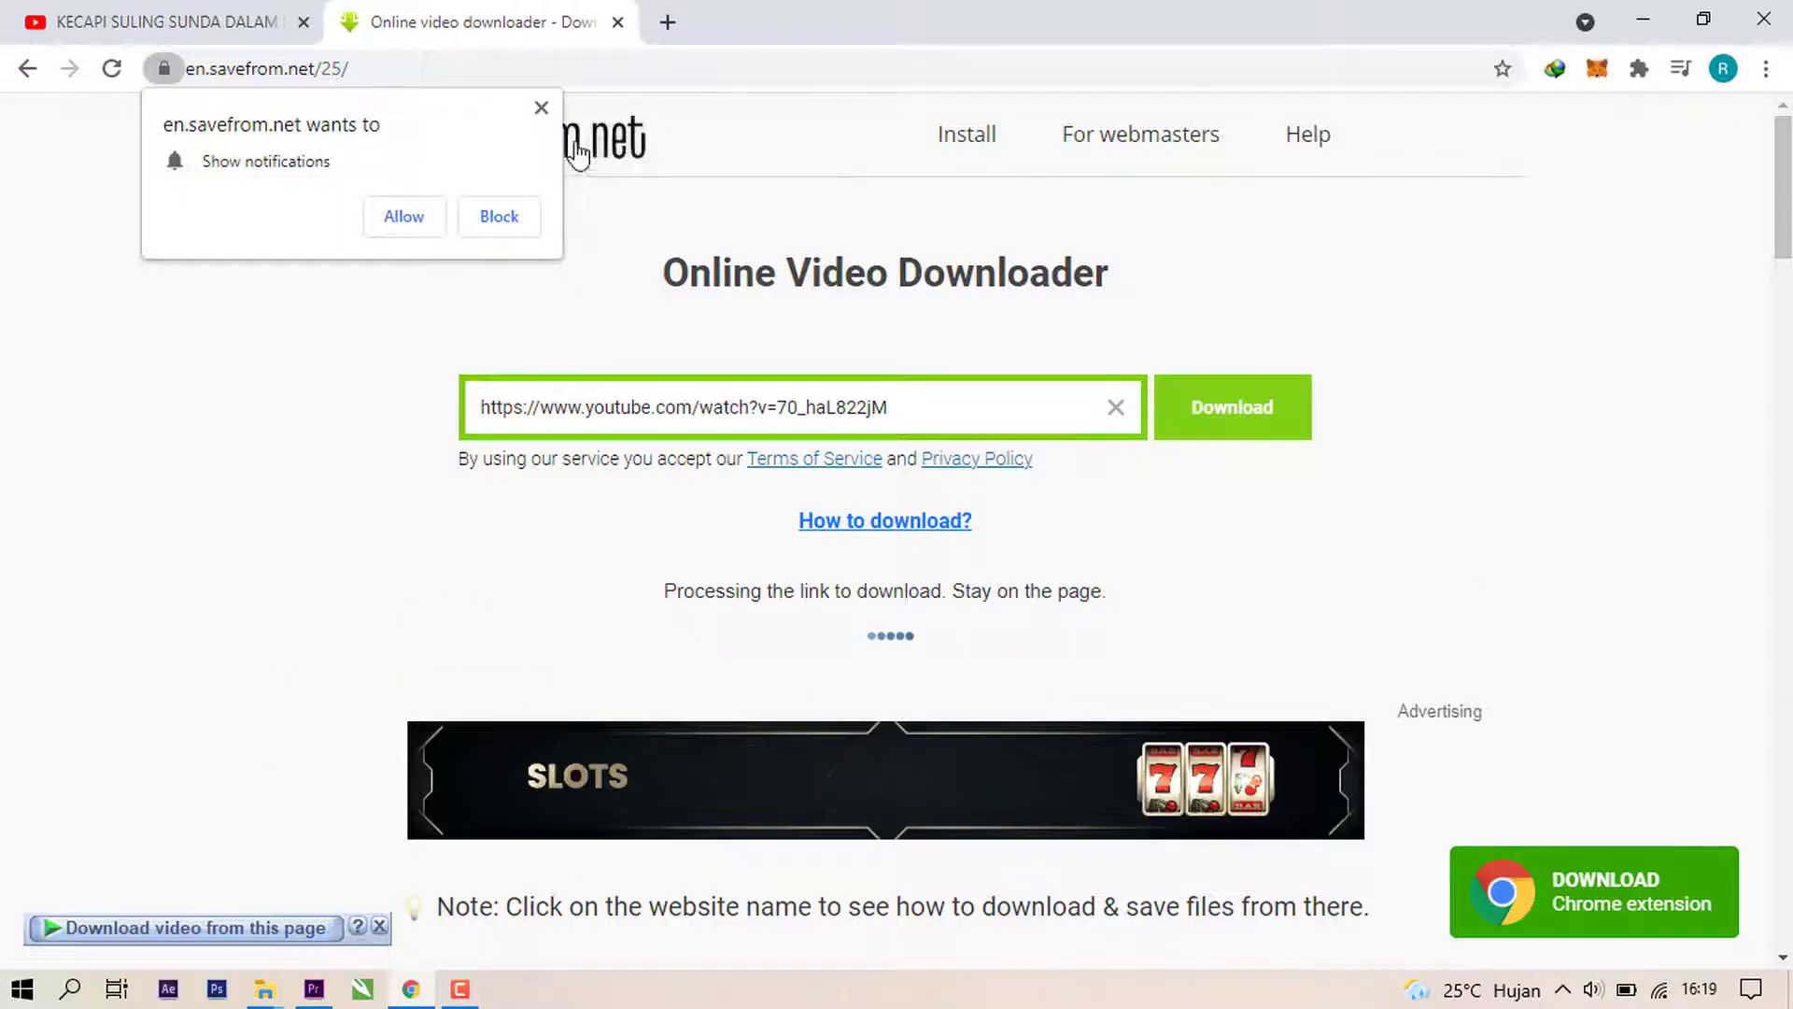
{"action": "left_click", "coordinate": [538, 105]}
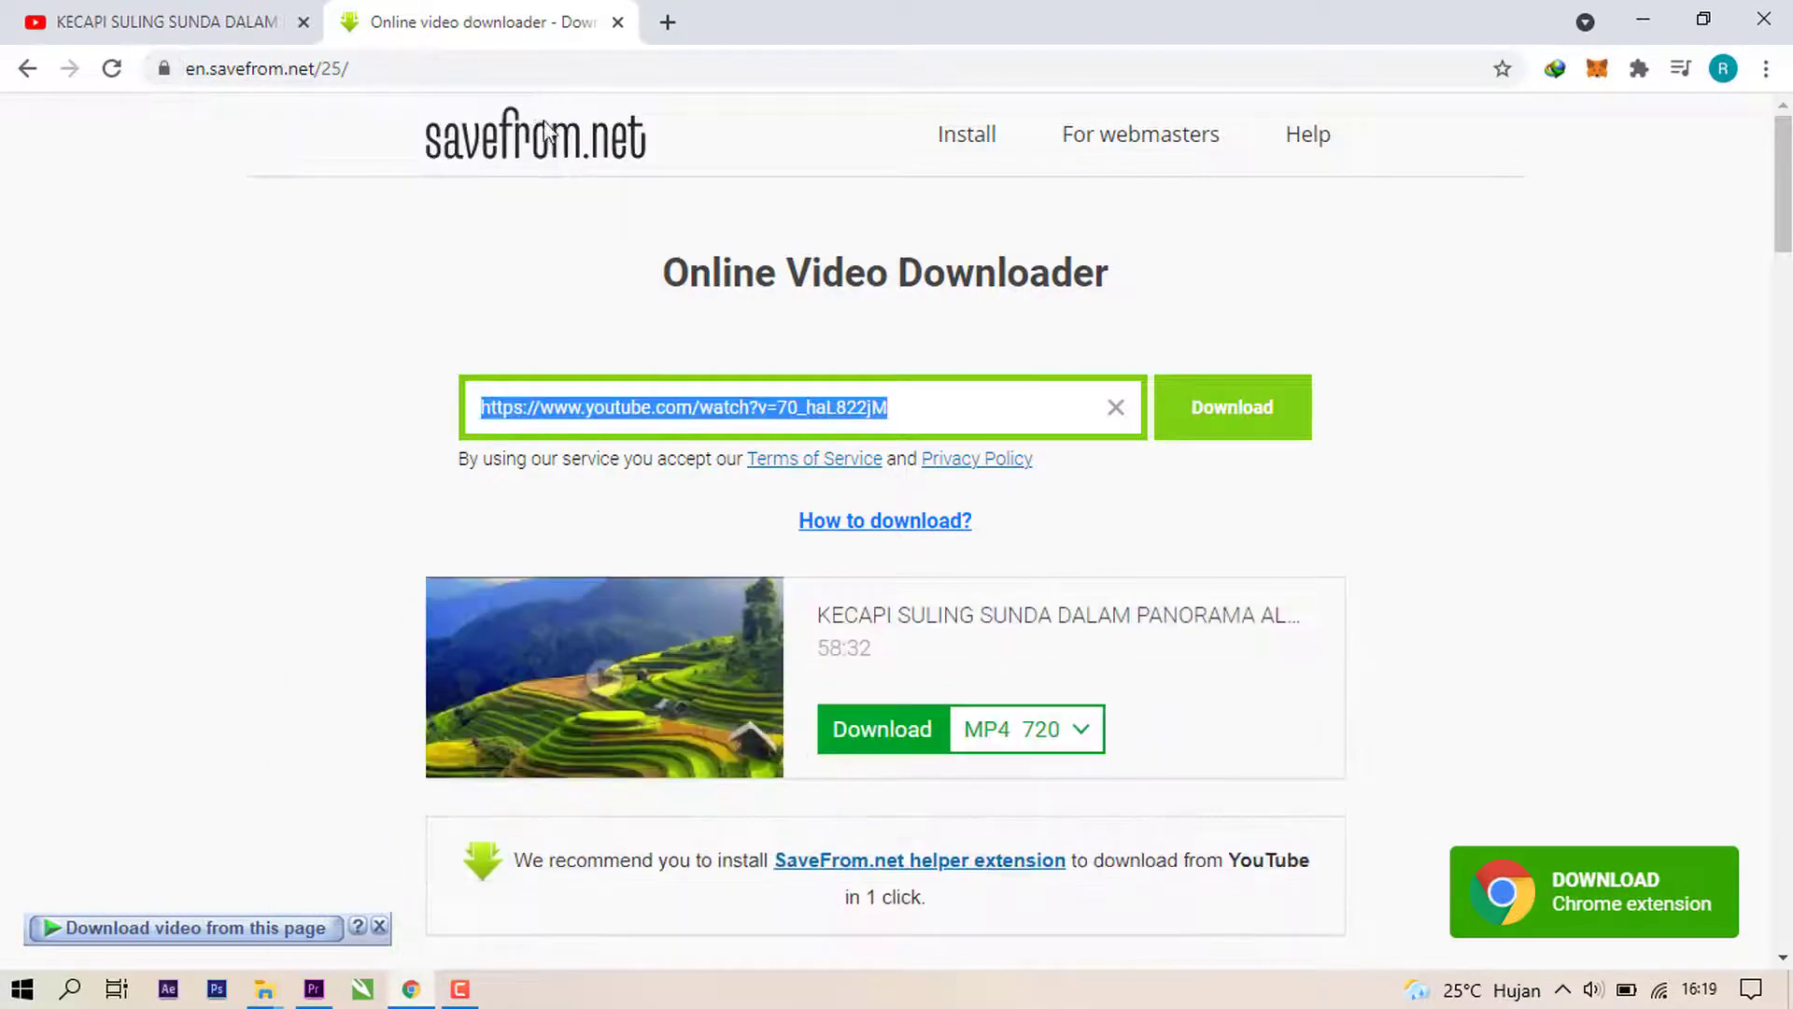
{"action": "left_click", "coordinate": [1079, 733]}
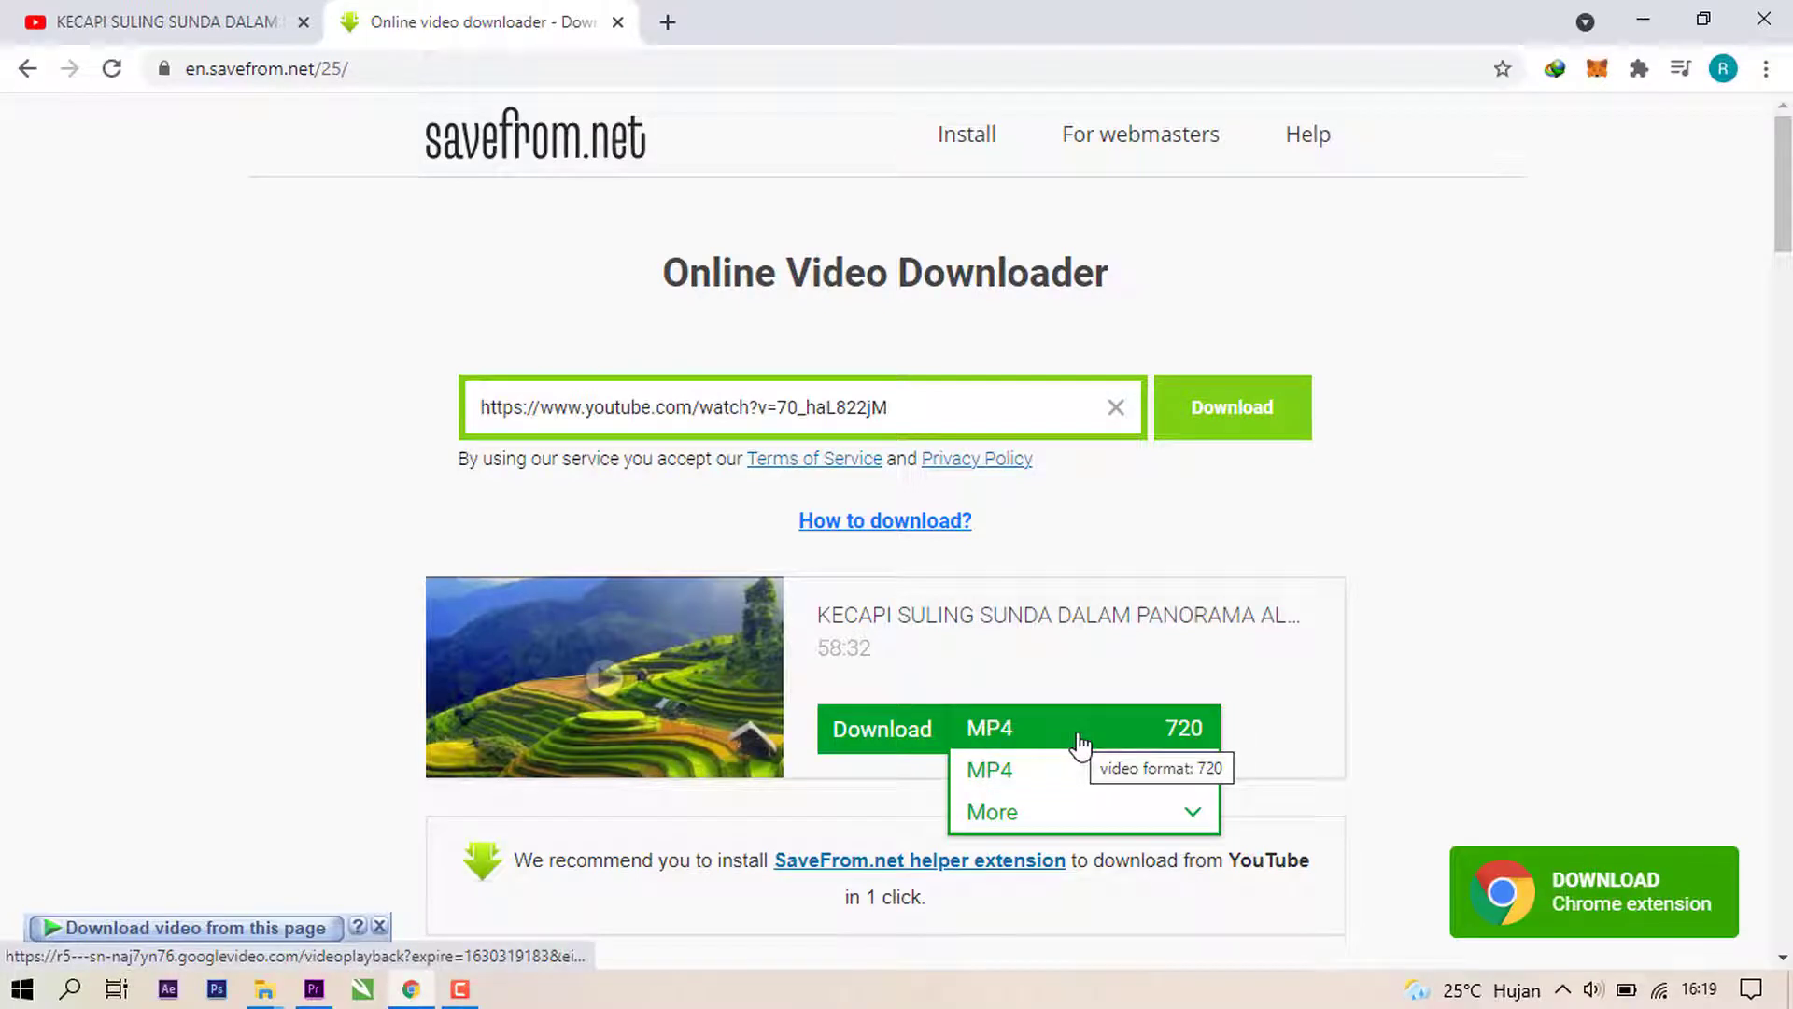
{"action": "left_click", "coordinate": [1153, 822]}
{"action": "scroll", "coordinate": [1149, 819], "scroll_direction": "down", "scroll_amount": 3}
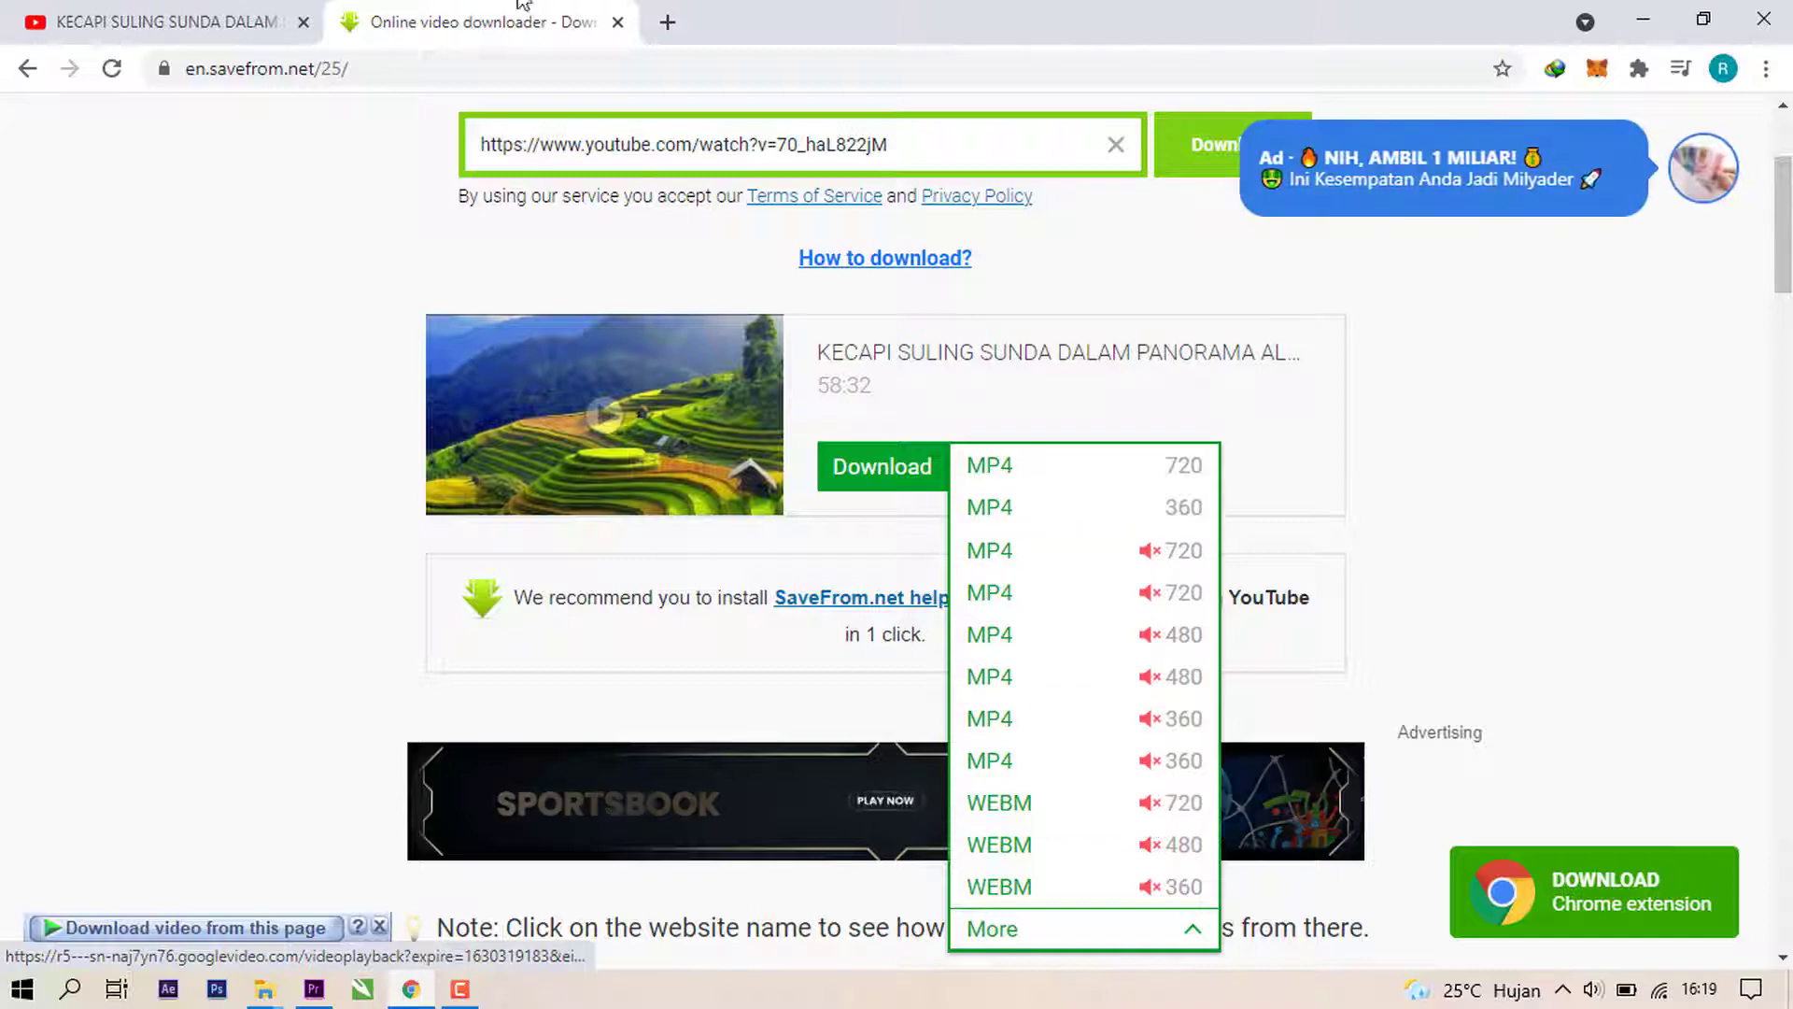
{"action": "left_click", "coordinate": [618, 23]}
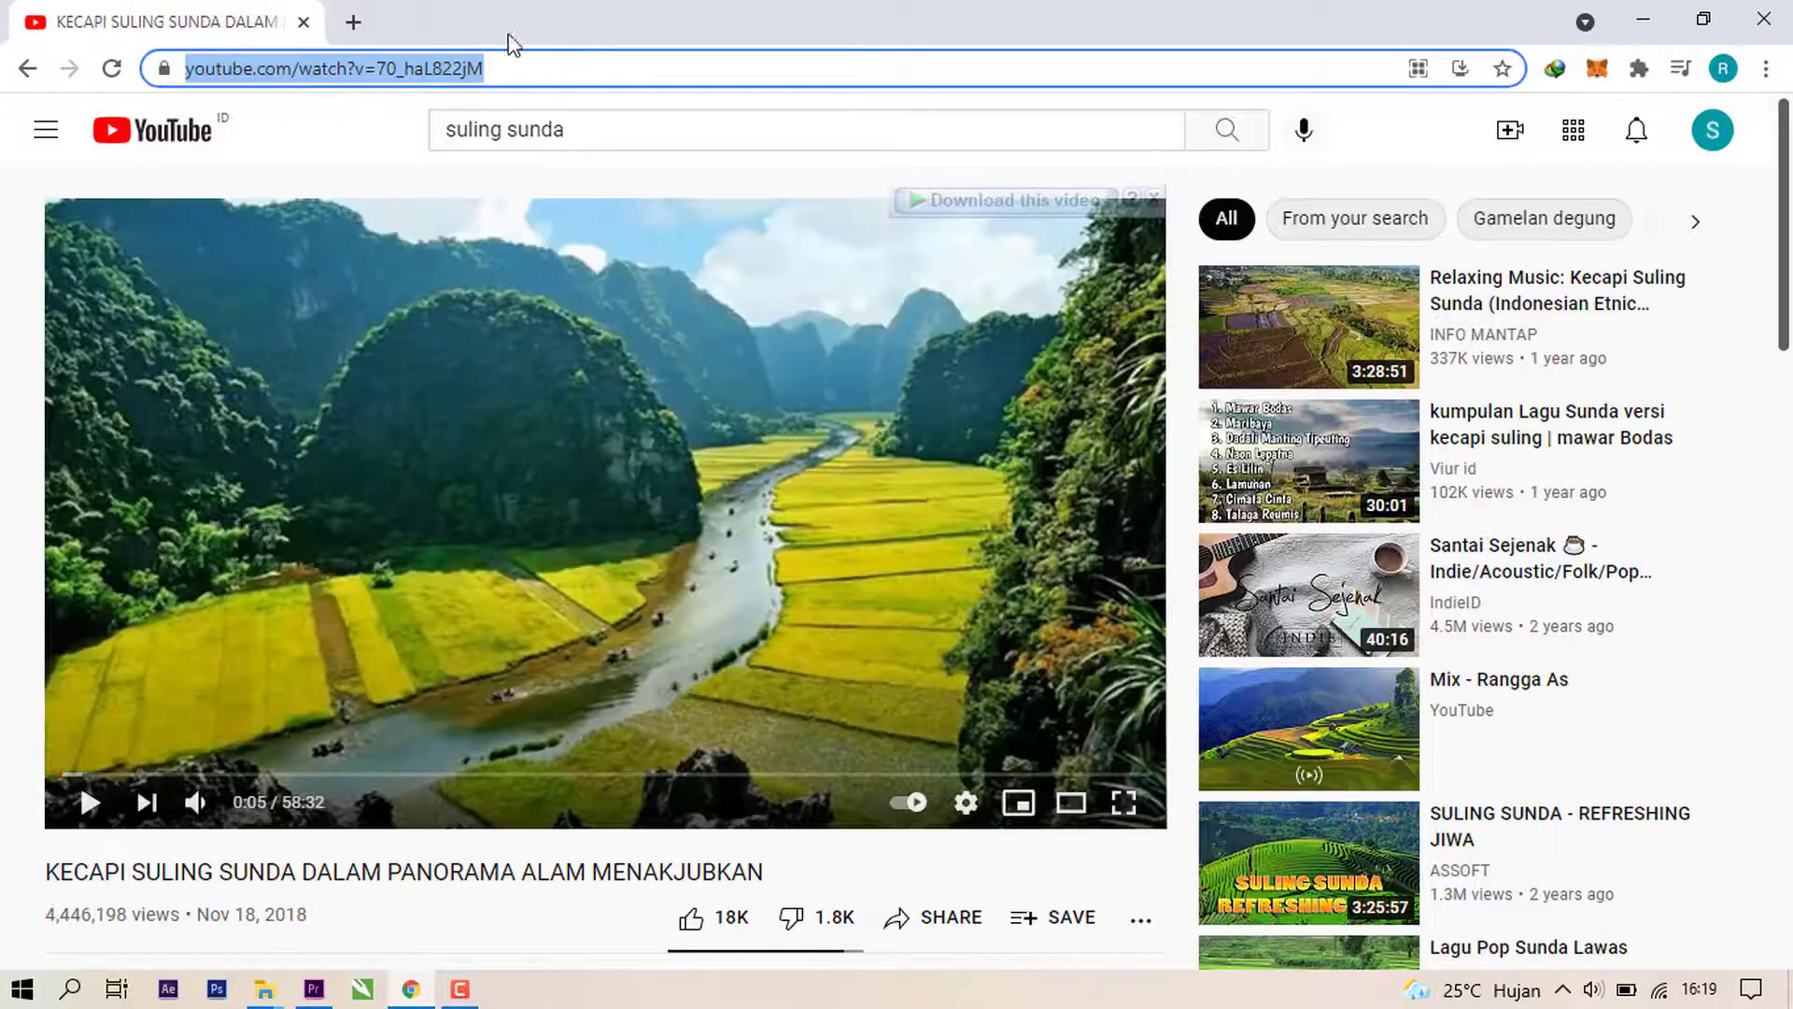
Step: Open ytmp3.cc in a new tab and convert the copied video address to mp3
{"action": "left_click", "coordinate": [366, 26]}
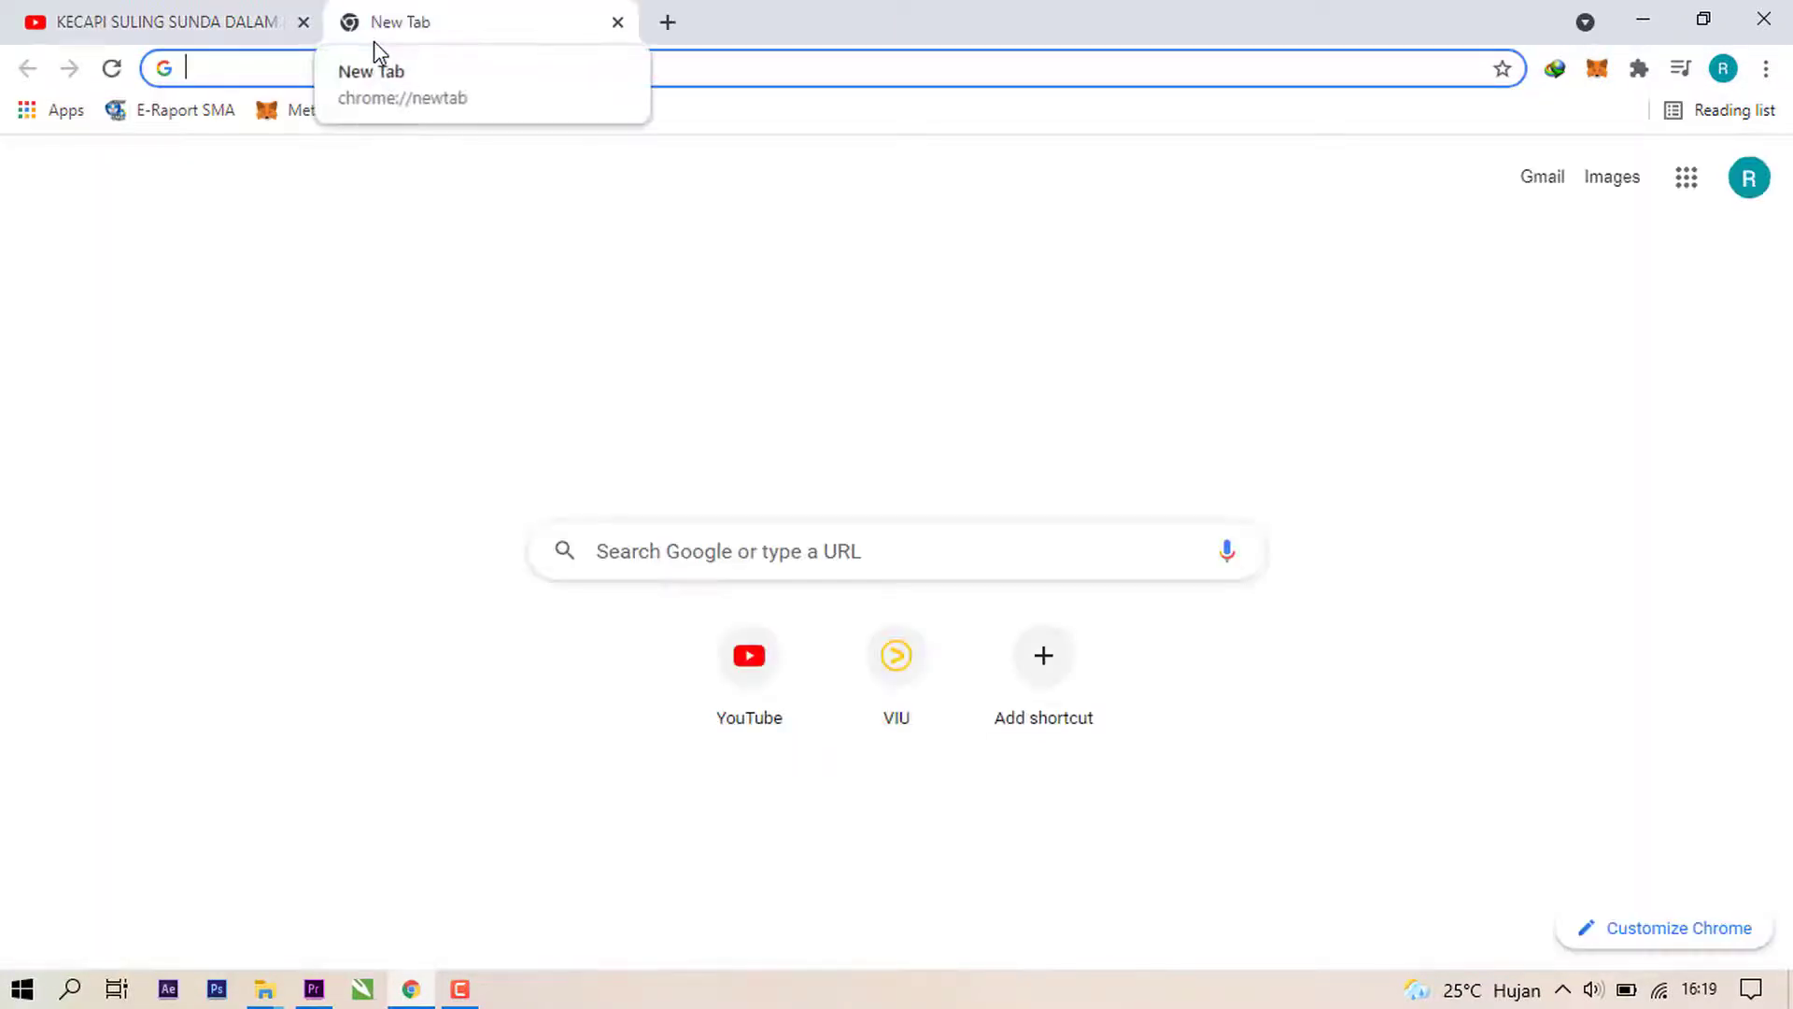
{"action": "type", "text": "ytmp3.cc"}
{"action": "key", "text": "Return"}
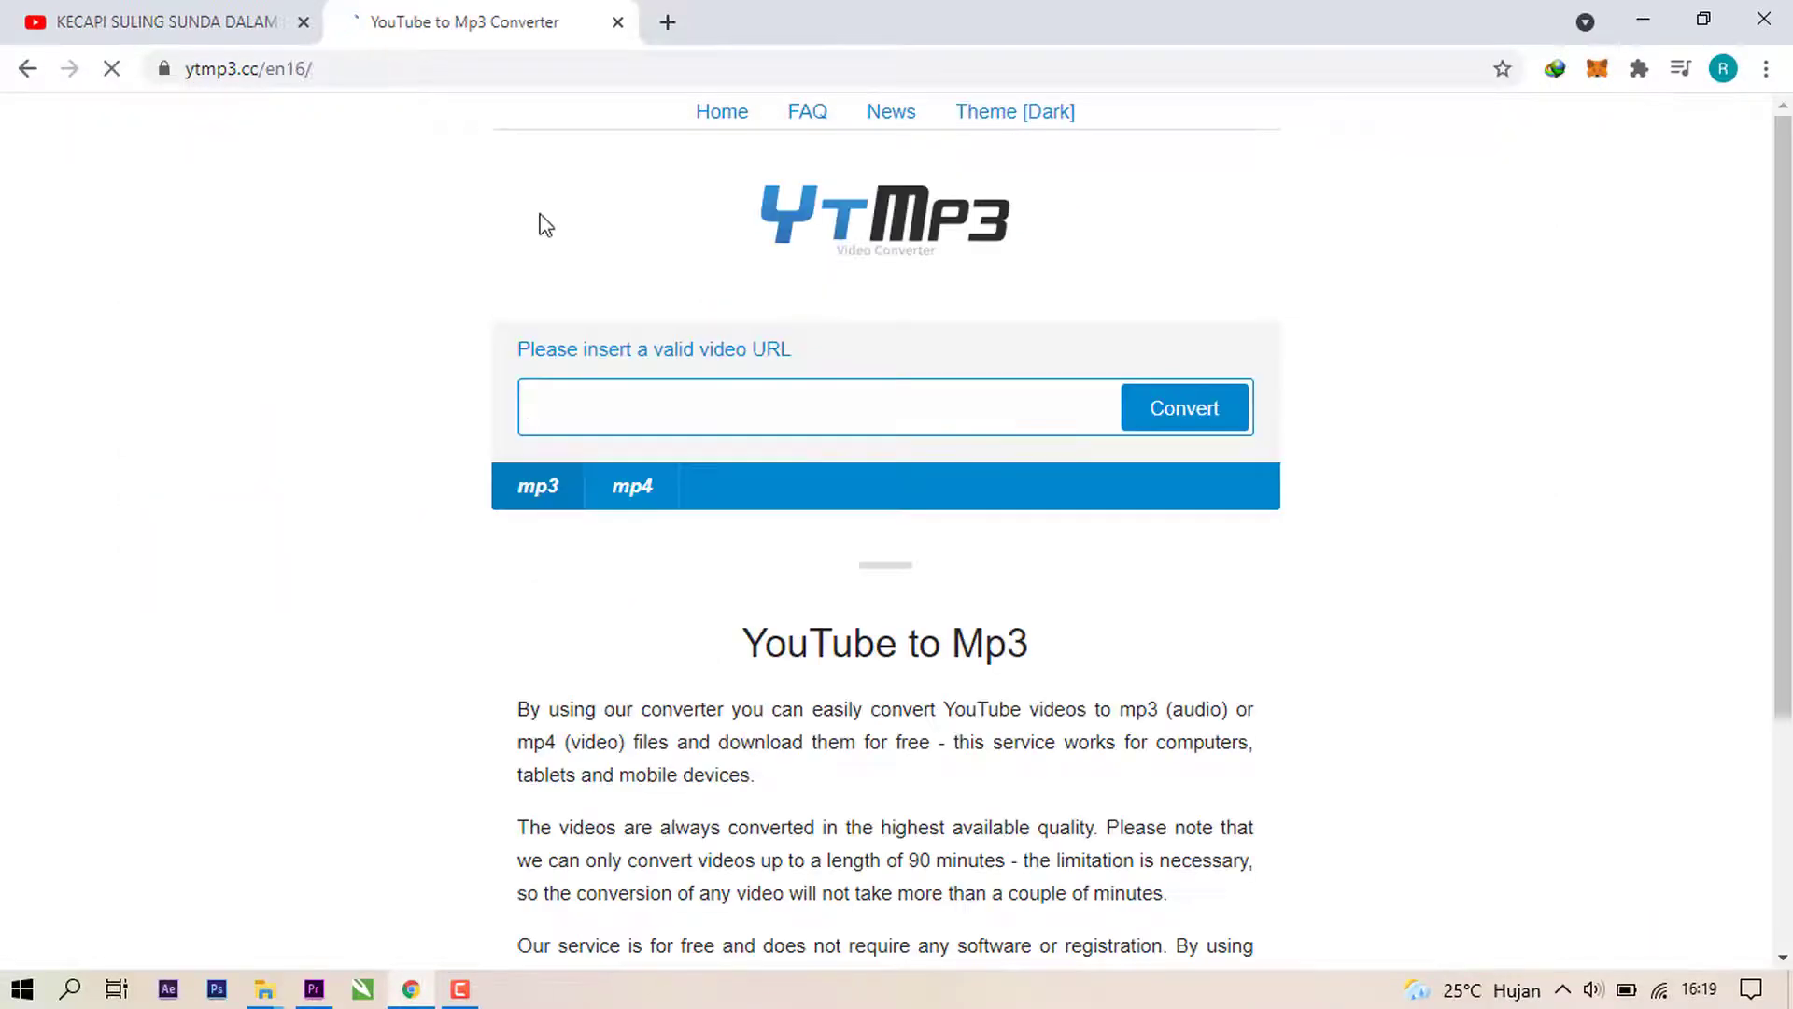
{"action": "key", "text": "ctrl+v"}
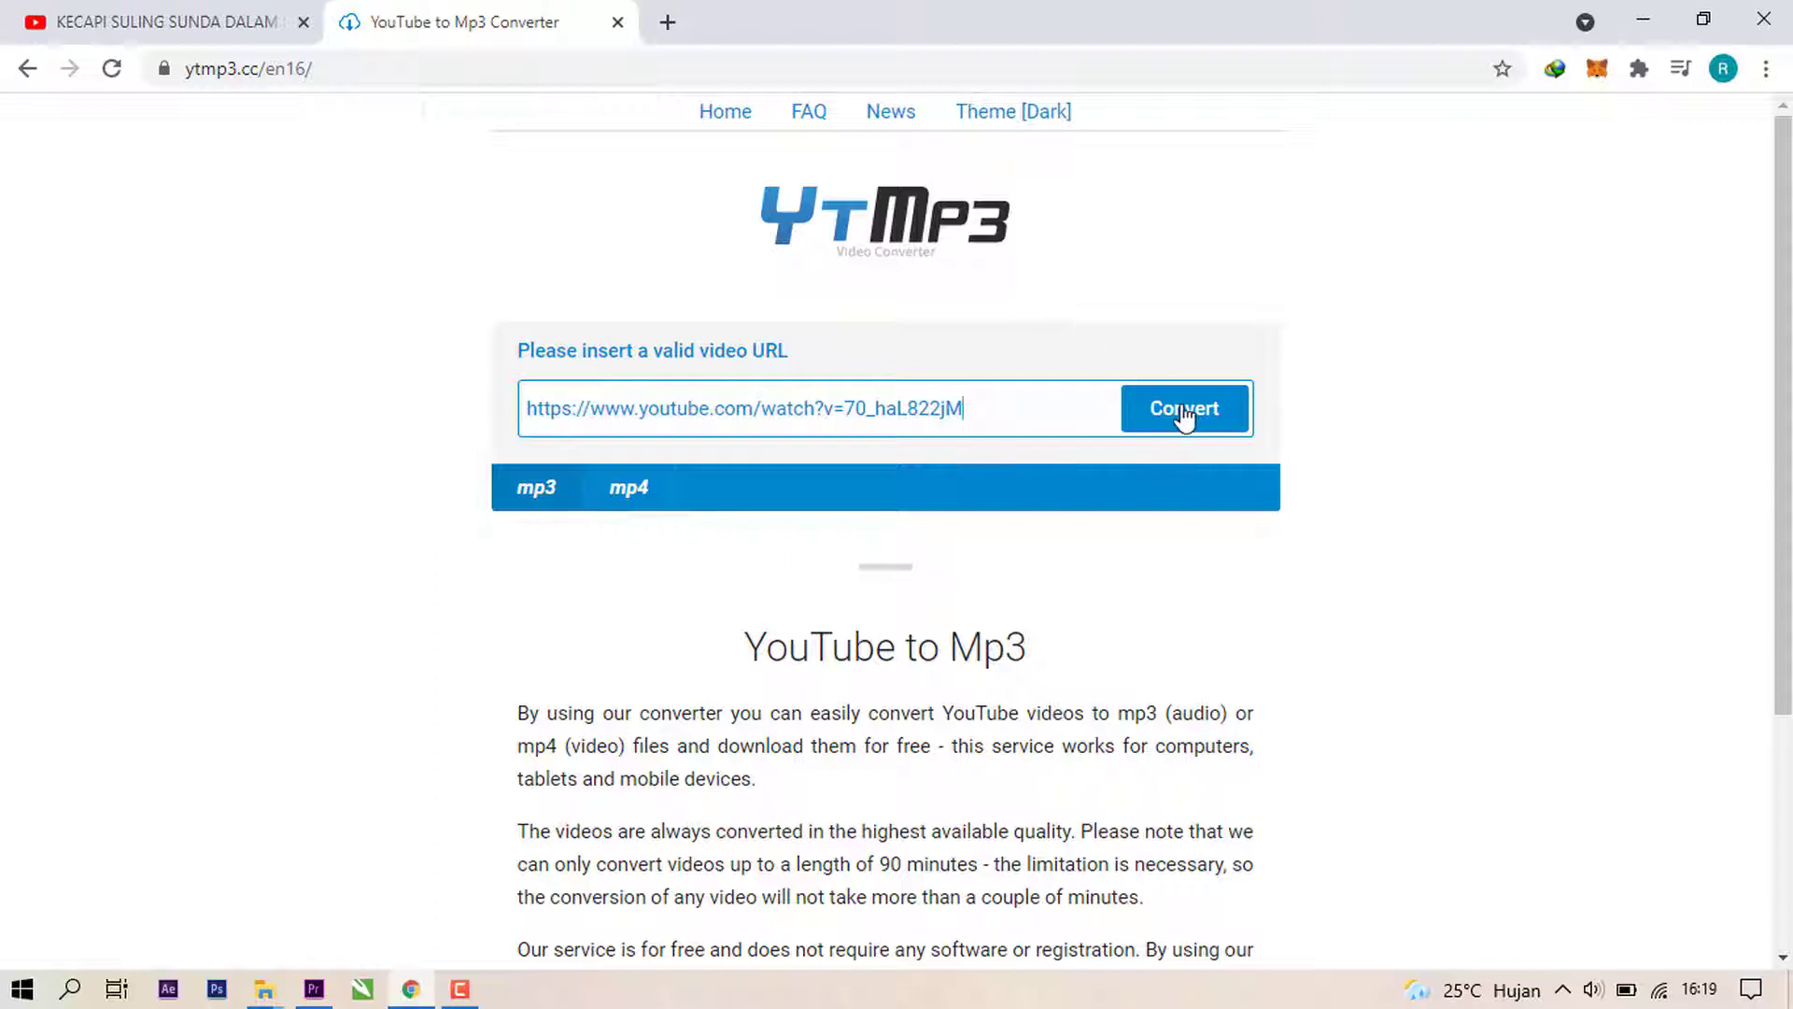
{"action": "left_click", "coordinate": [1185, 418]}
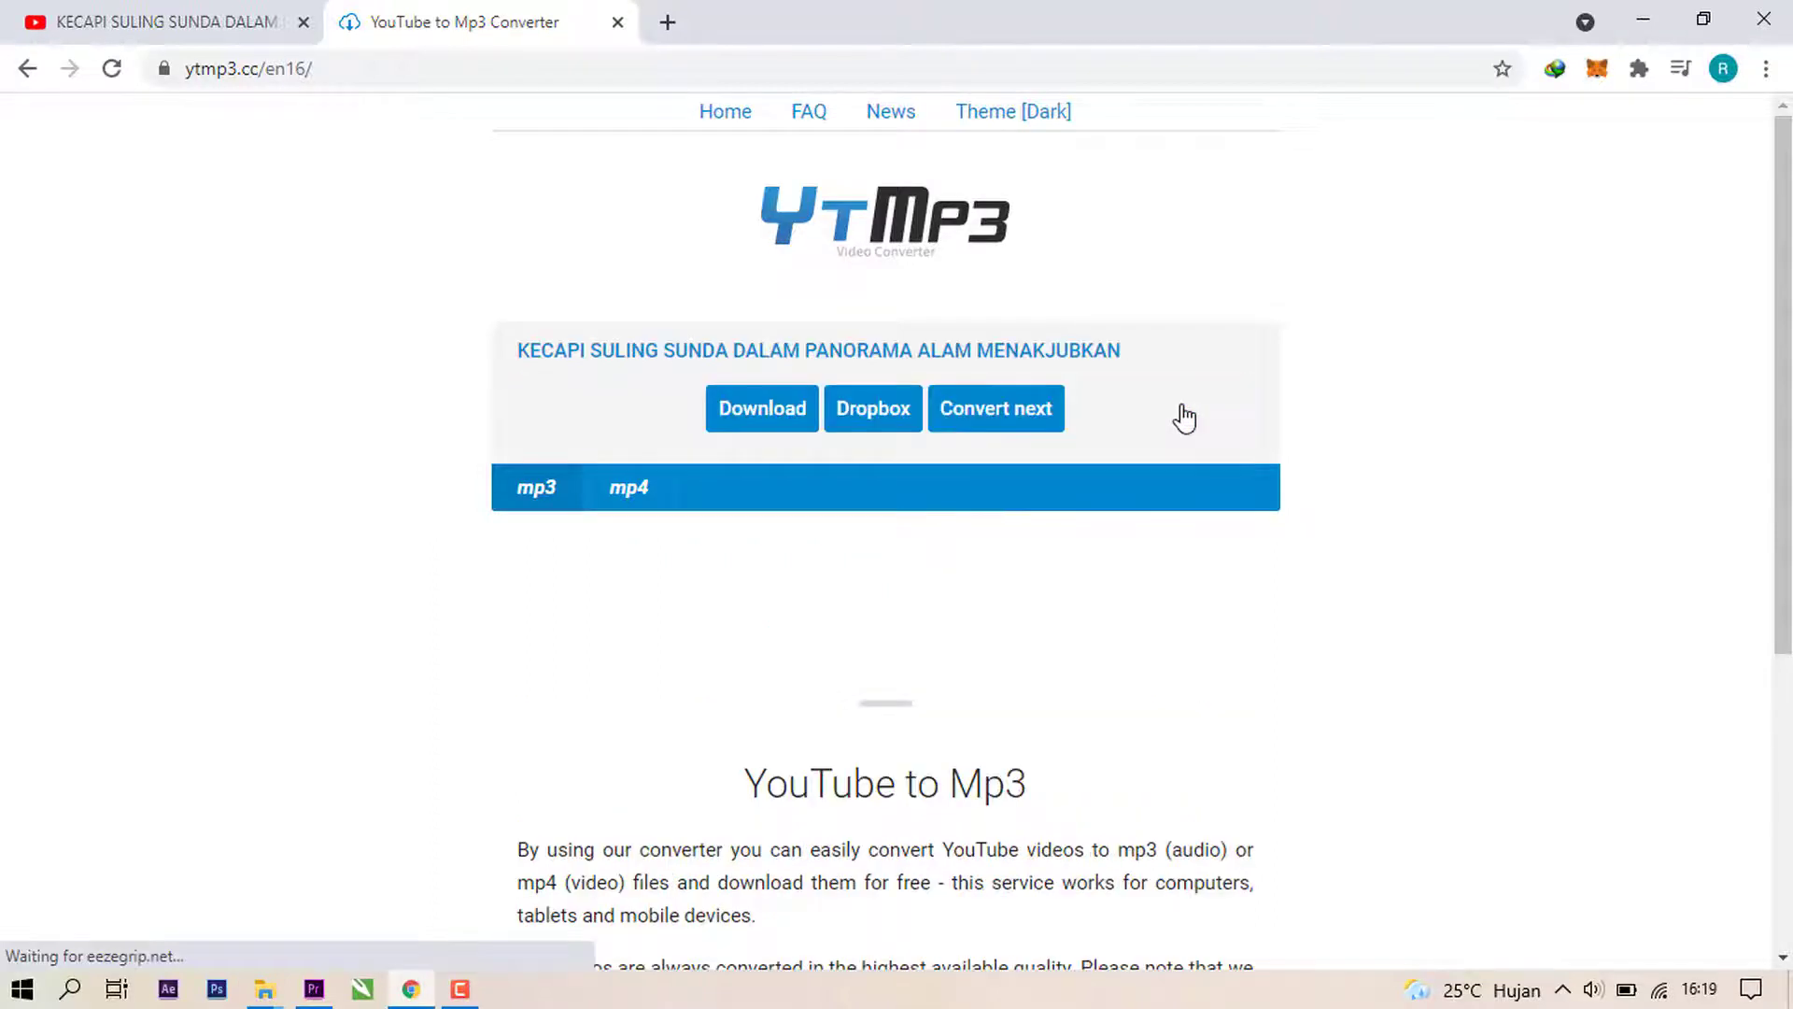
Step: Download the converted mp3 into the Tutorial folder on the Desktop, keeping its file name, and dismiss the completion window
{"action": "left_click", "coordinate": [769, 415]}
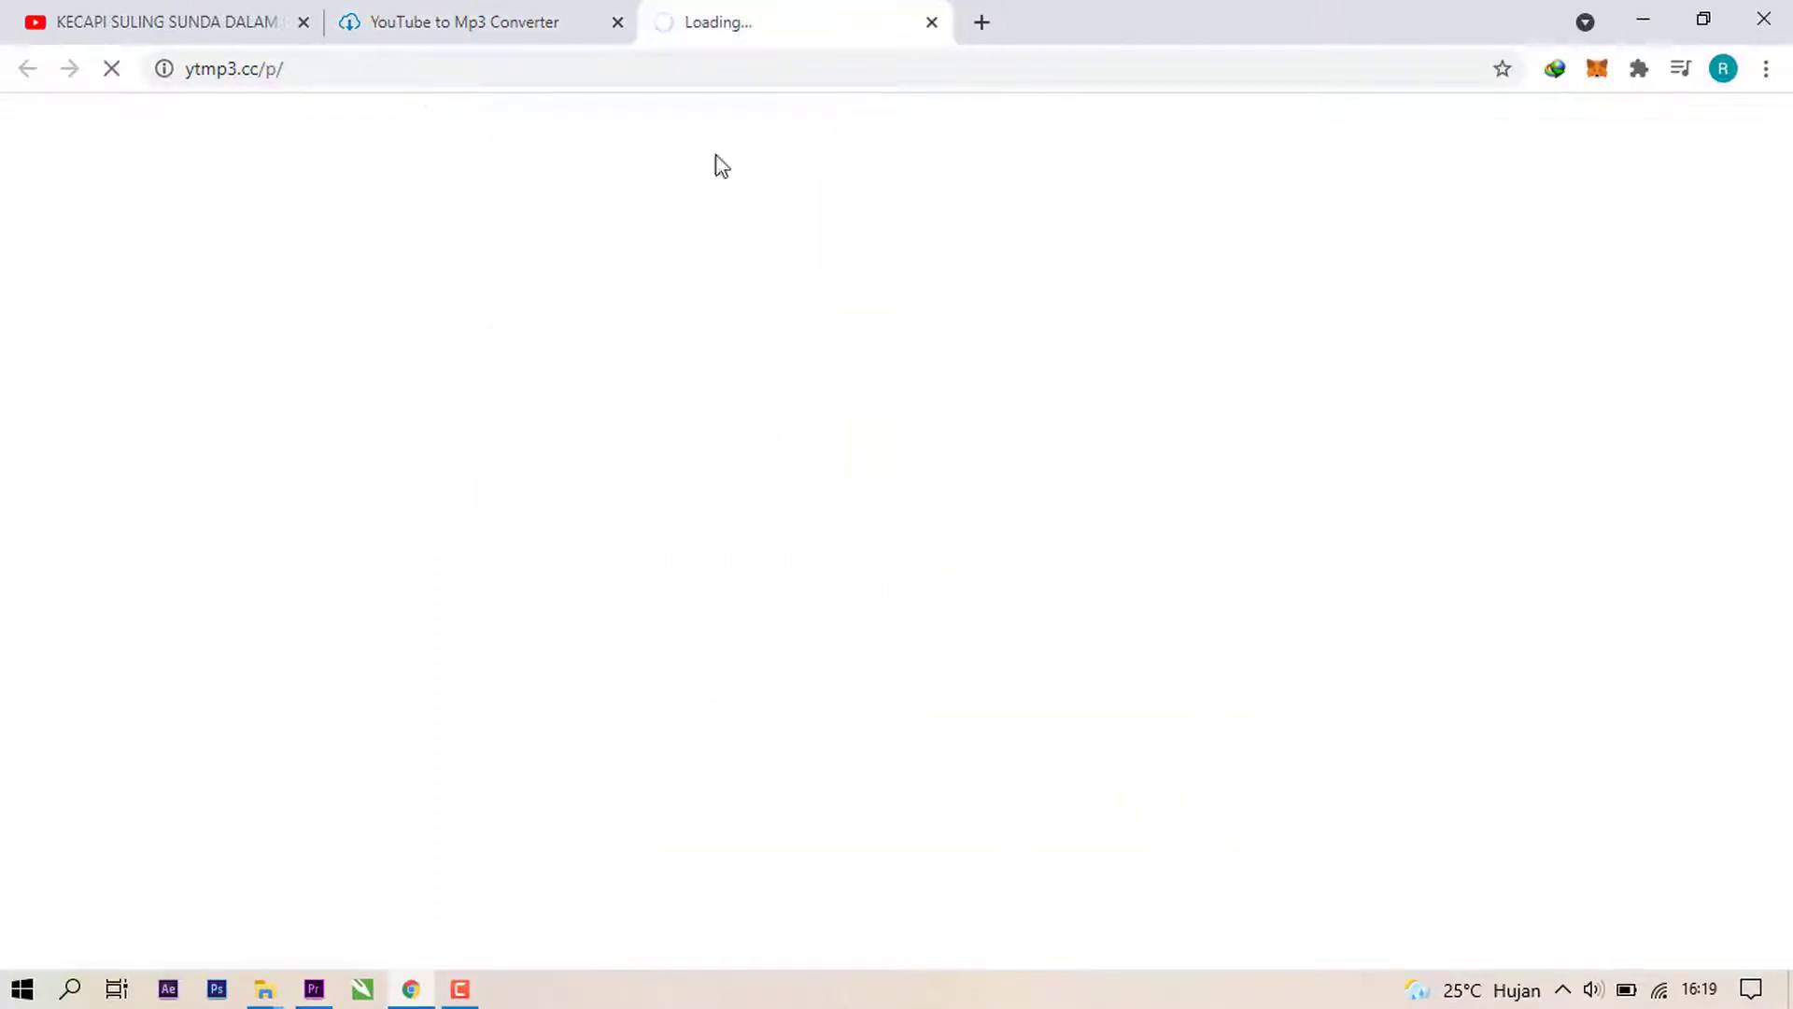
{"action": "left_click", "coordinate": [360, 20]}
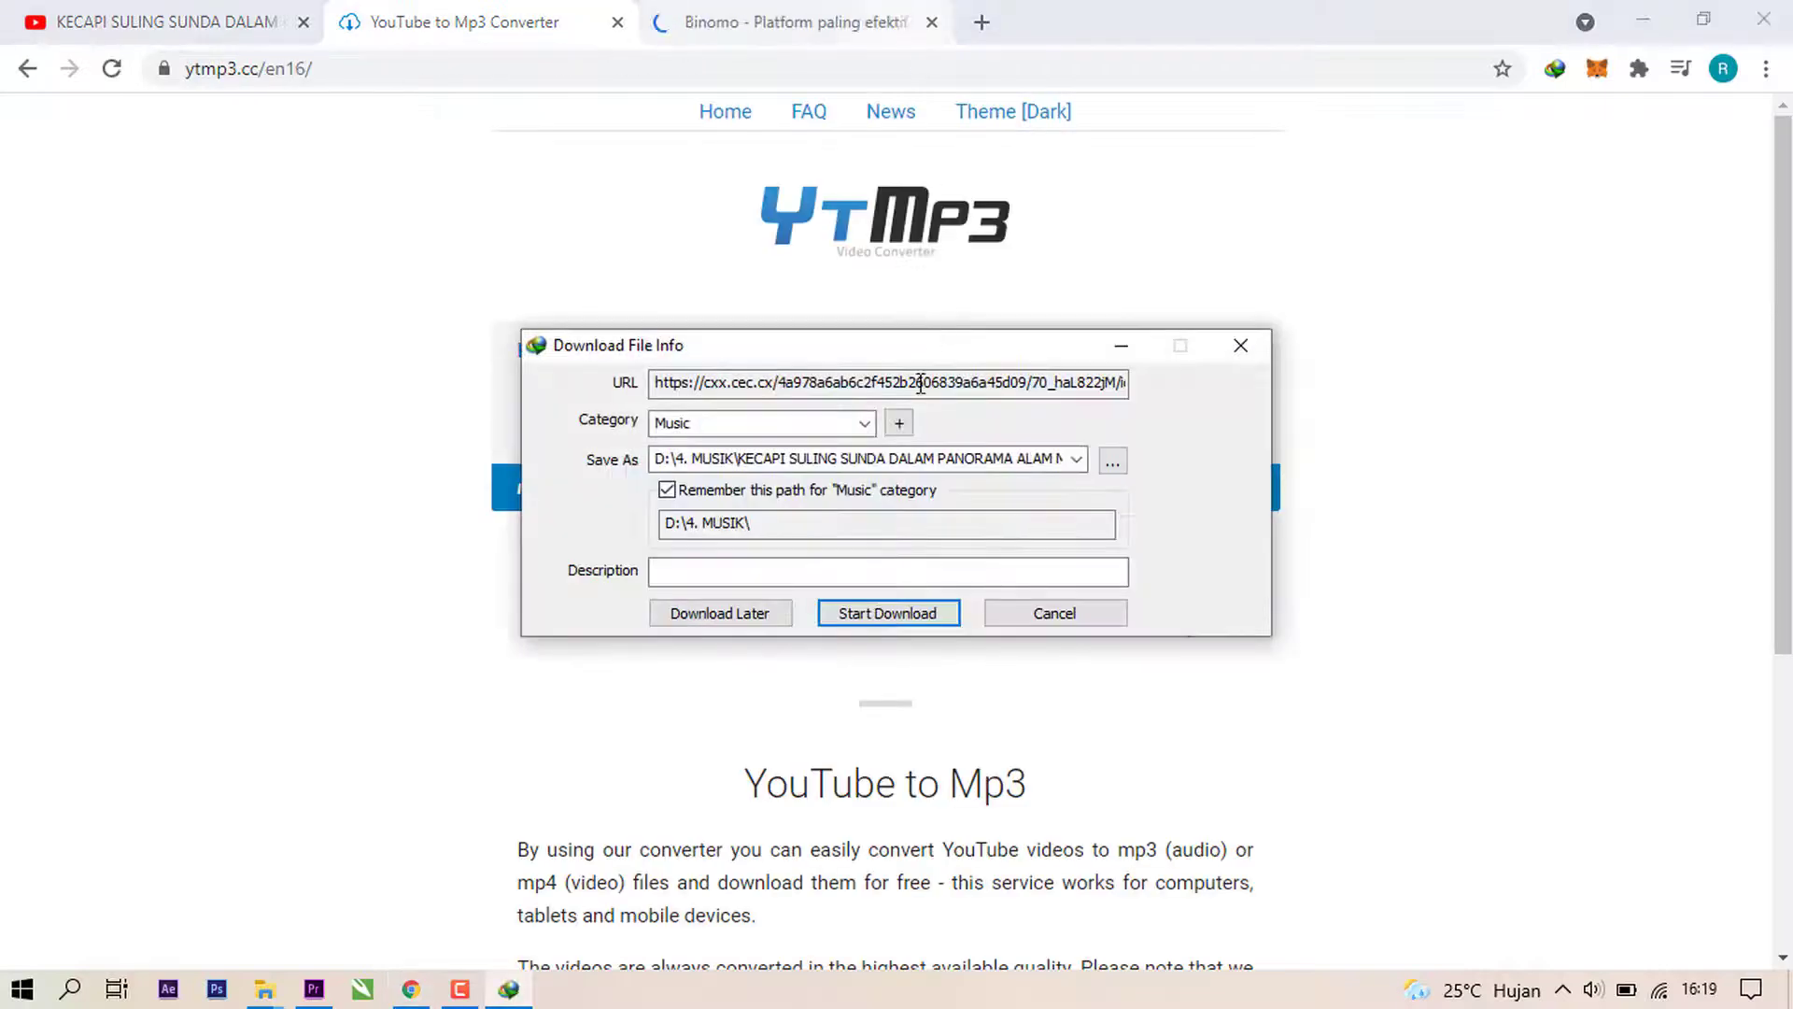
{"action": "left_click", "coordinate": [1114, 461]}
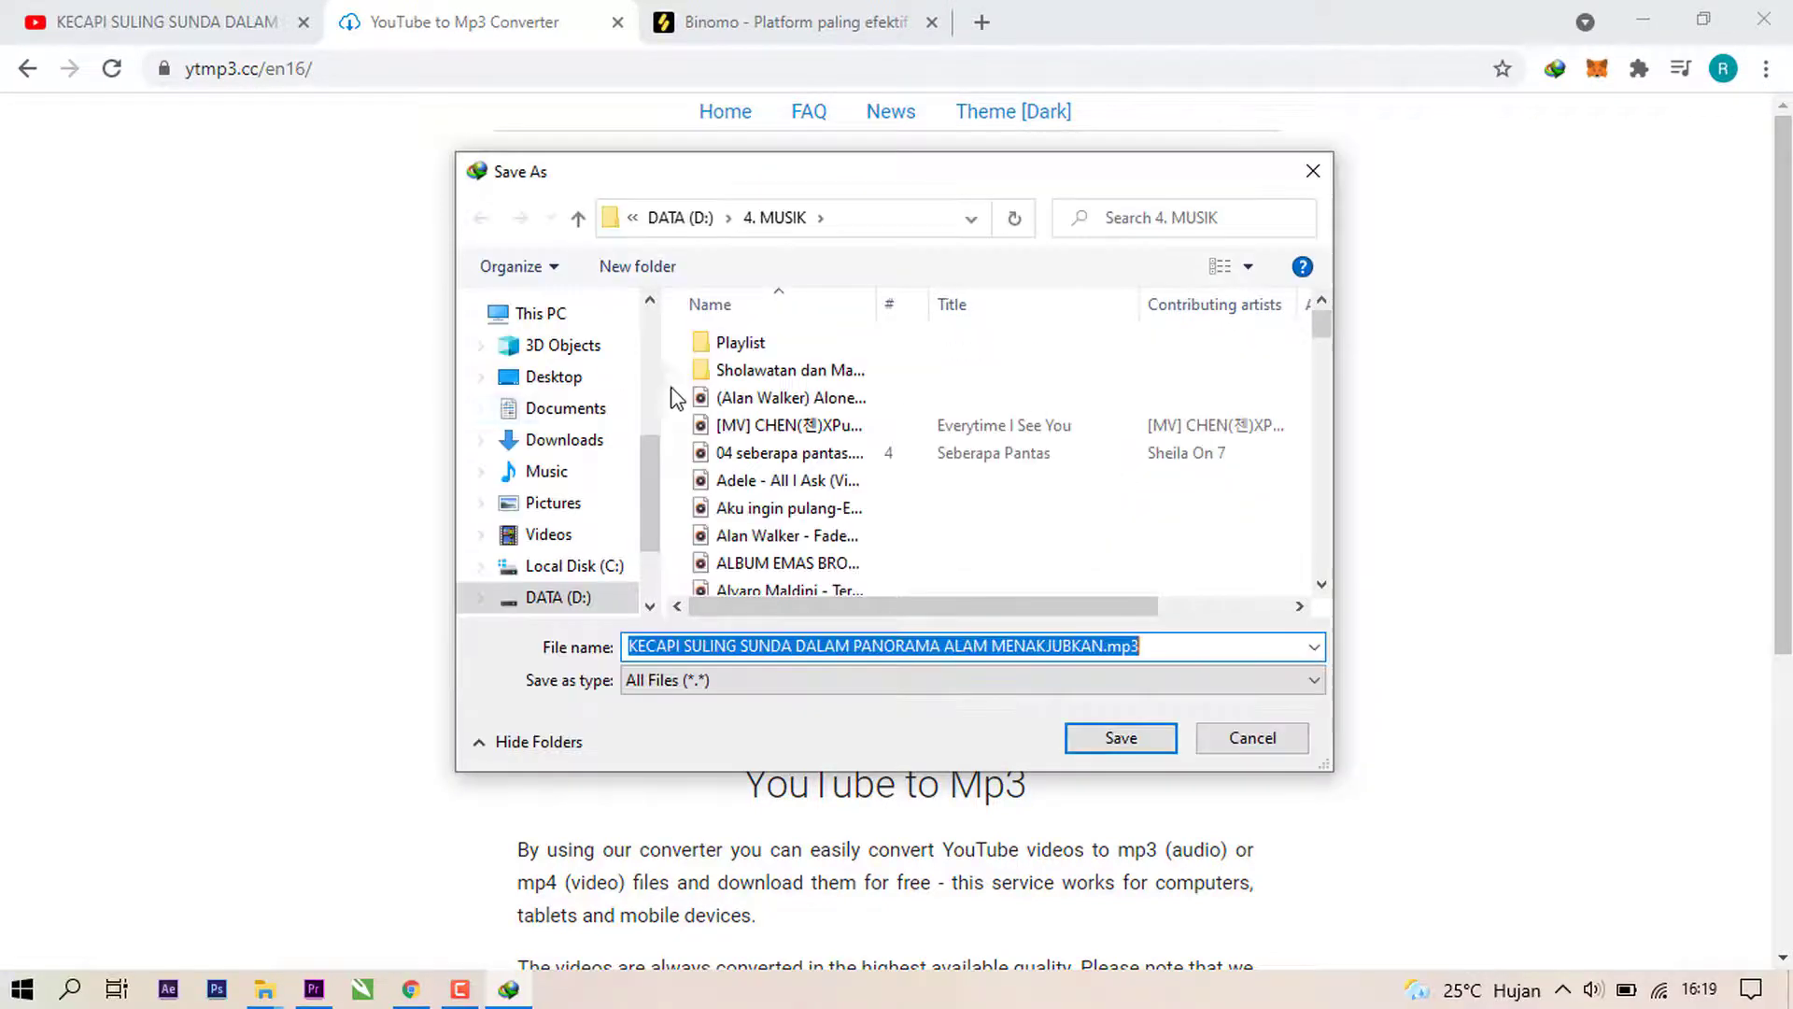
{"action": "left_click", "coordinate": [551, 377]}
{"action": "left_click", "coordinate": [802, 372]}
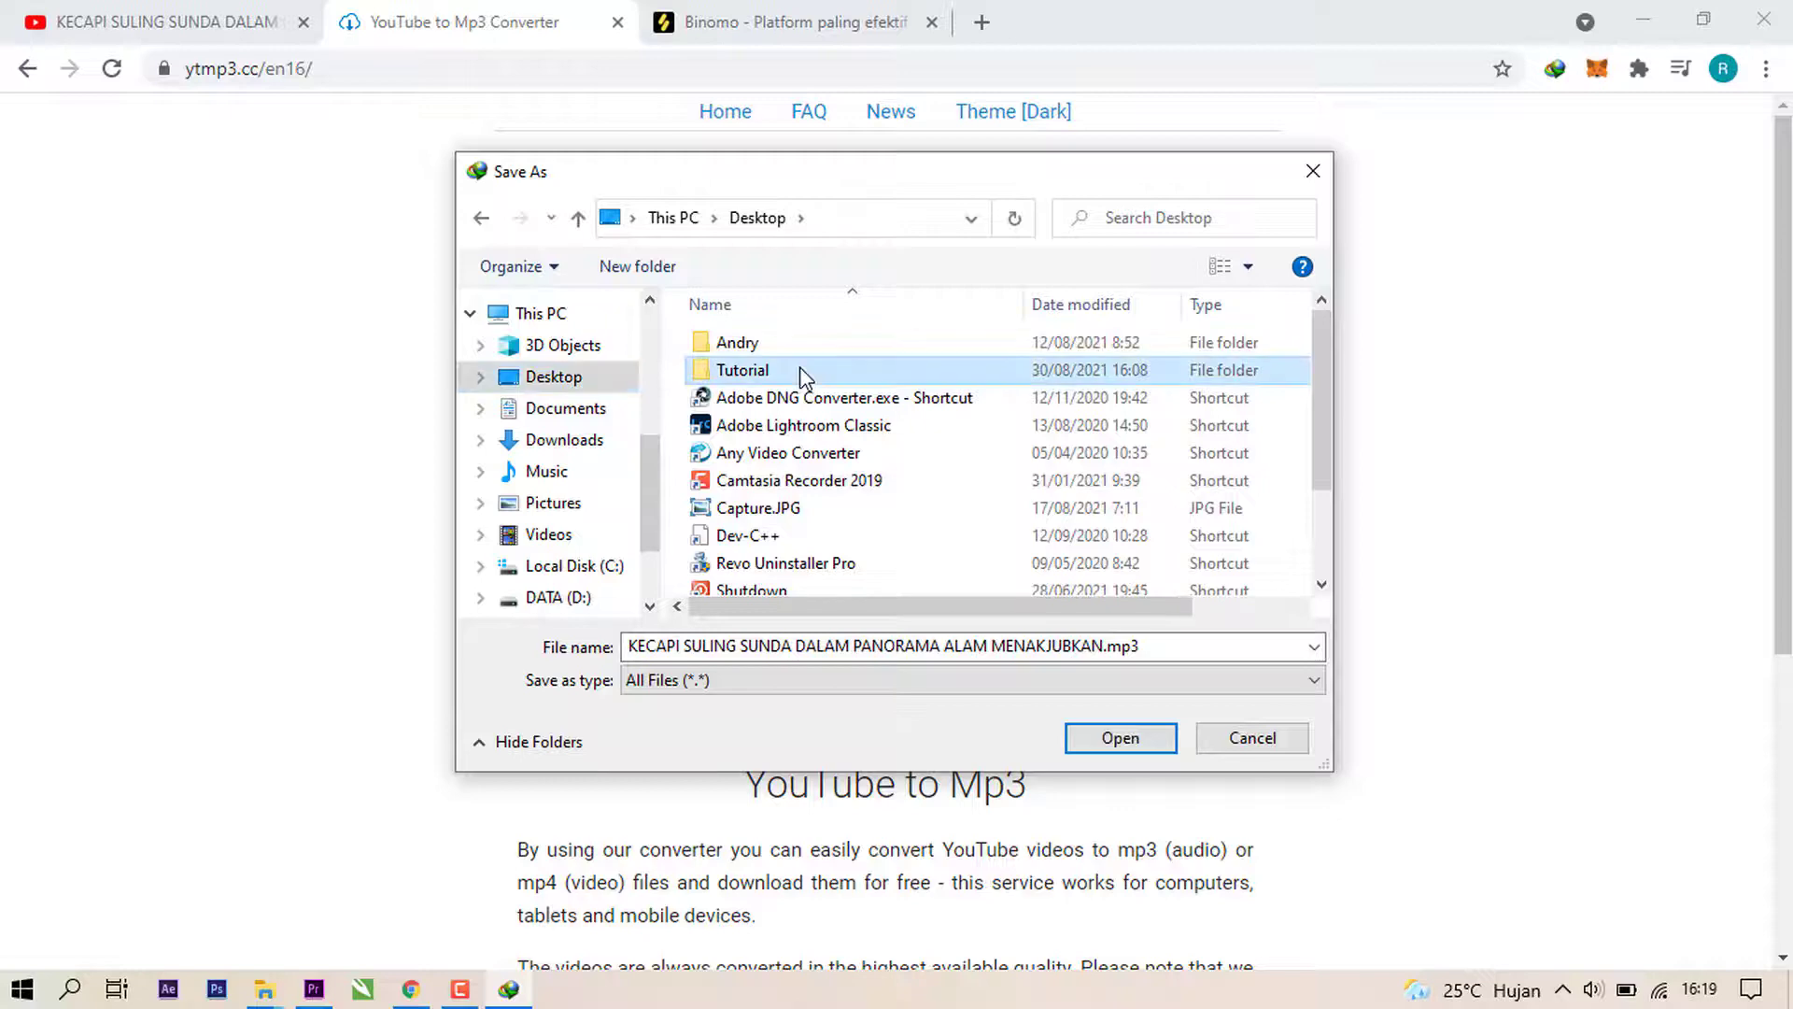
{"action": "double_click", "coordinate": [800, 370]}
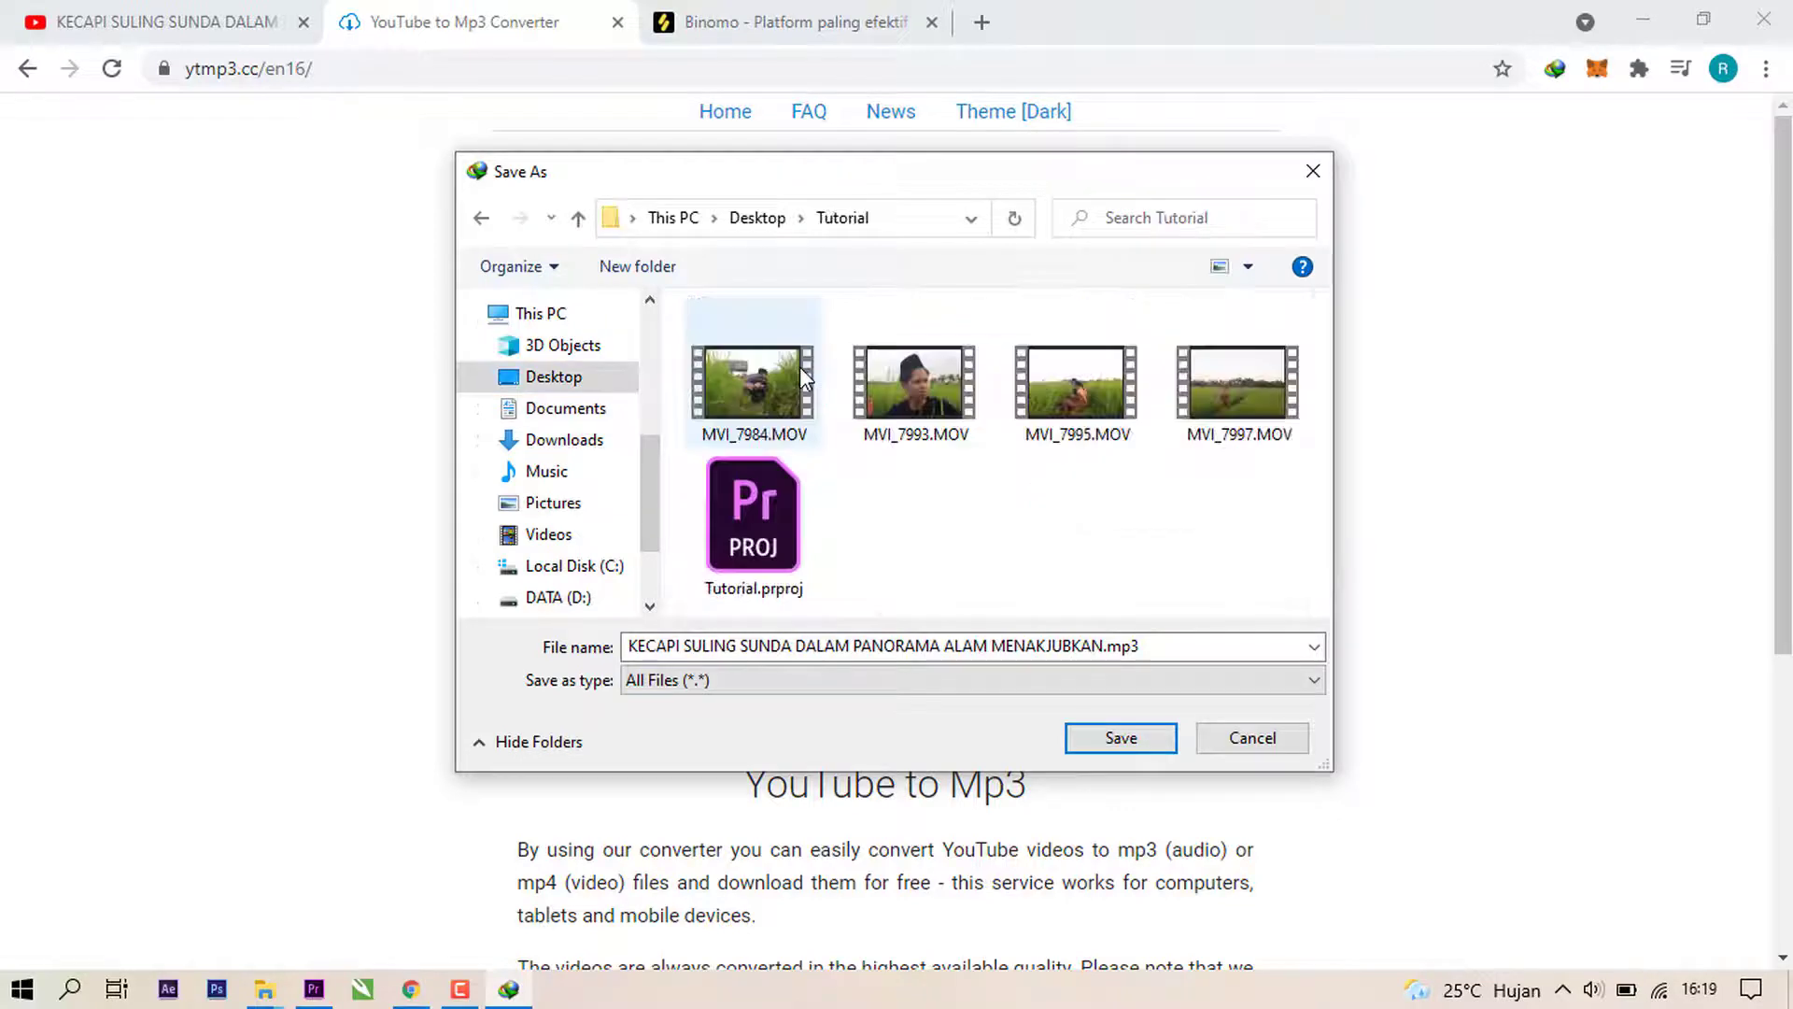
{"action": "left_click", "coordinate": [1121, 738]}
{"action": "left_click", "coordinate": [918, 616]}
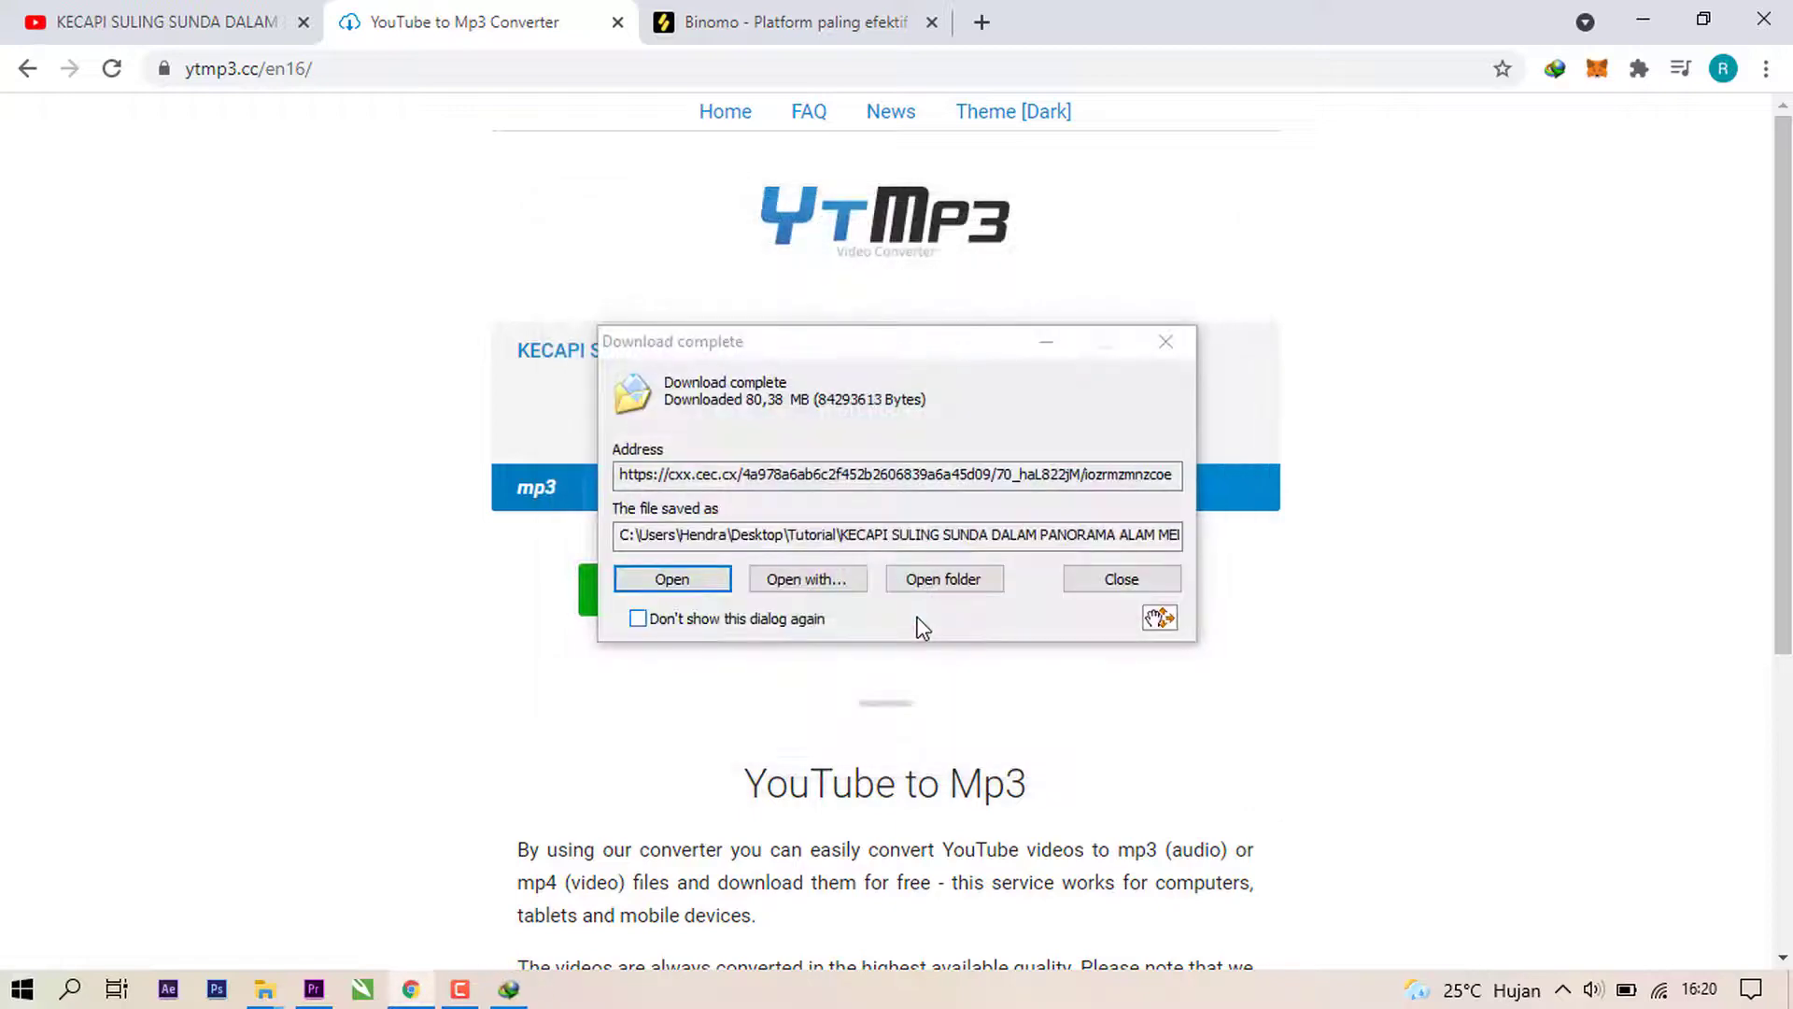
{"action": "left_click", "coordinate": [1090, 584]}
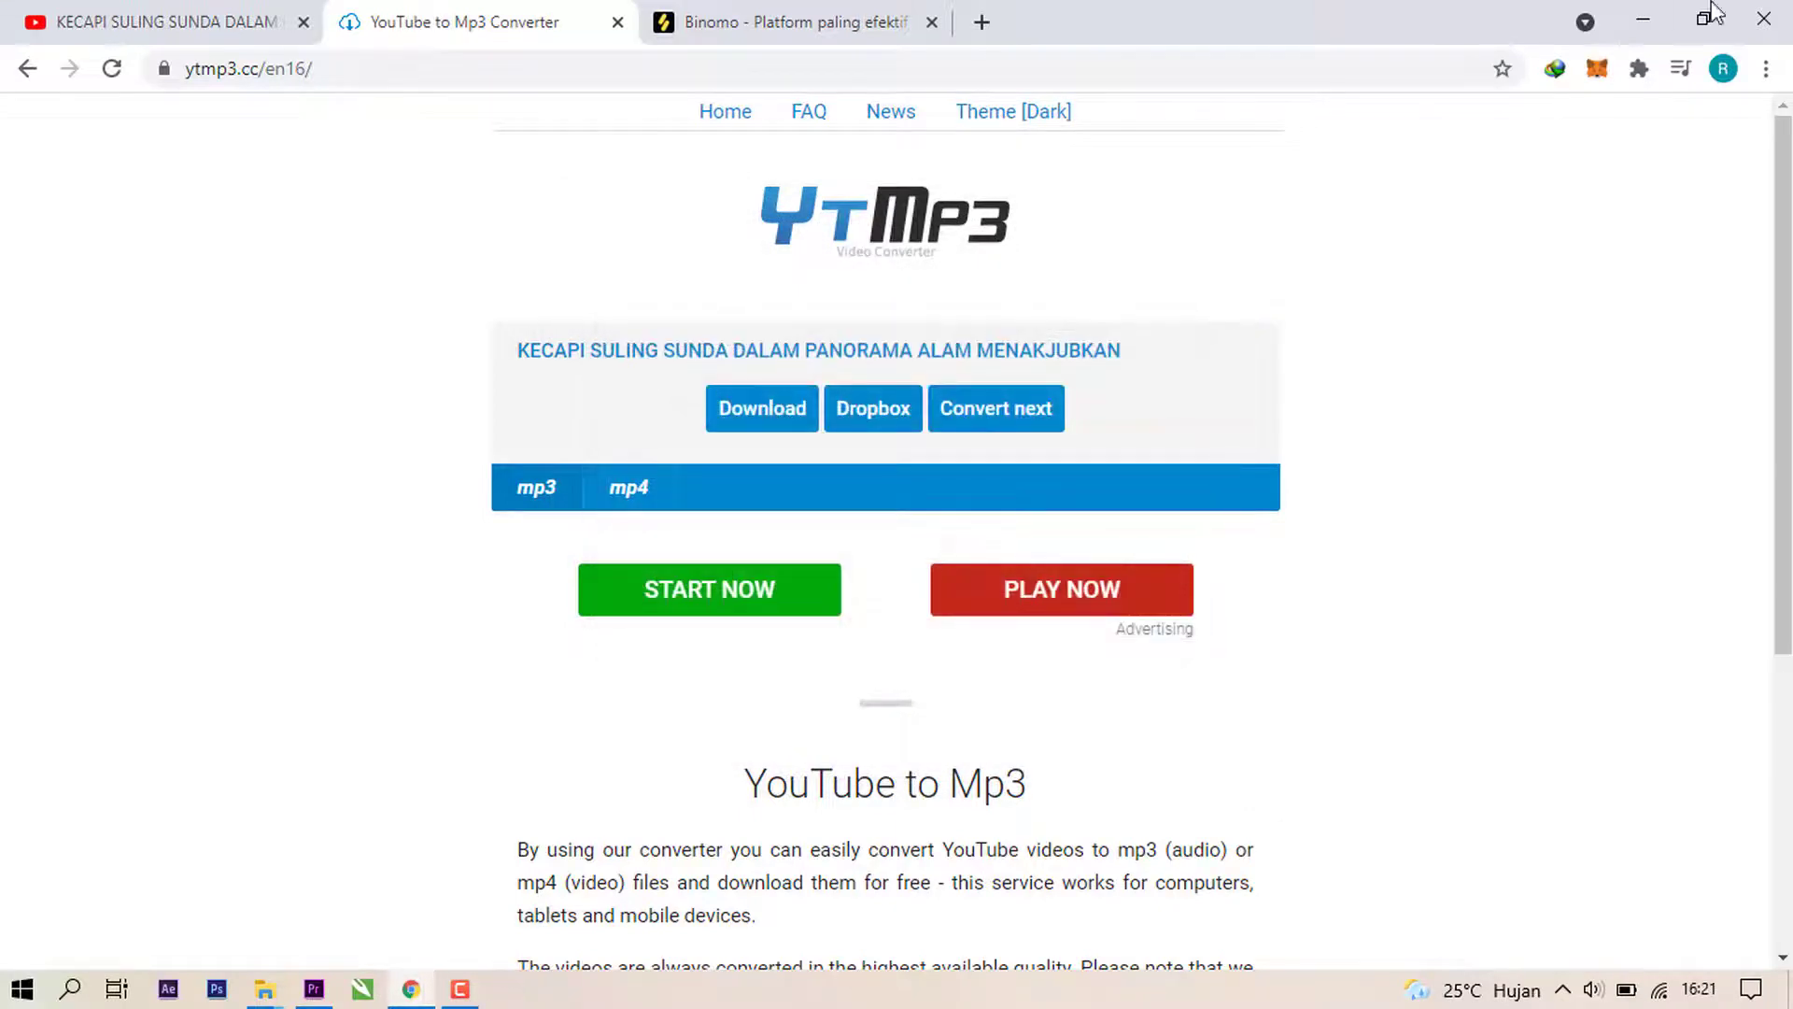
Step: Bring the downloaded mp3 from the Tutorial folder in File Explorer into Premiere Pro, placing it at the start of track A2 in Sequence 01
{"action": "left_click", "coordinate": [1644, 17]}
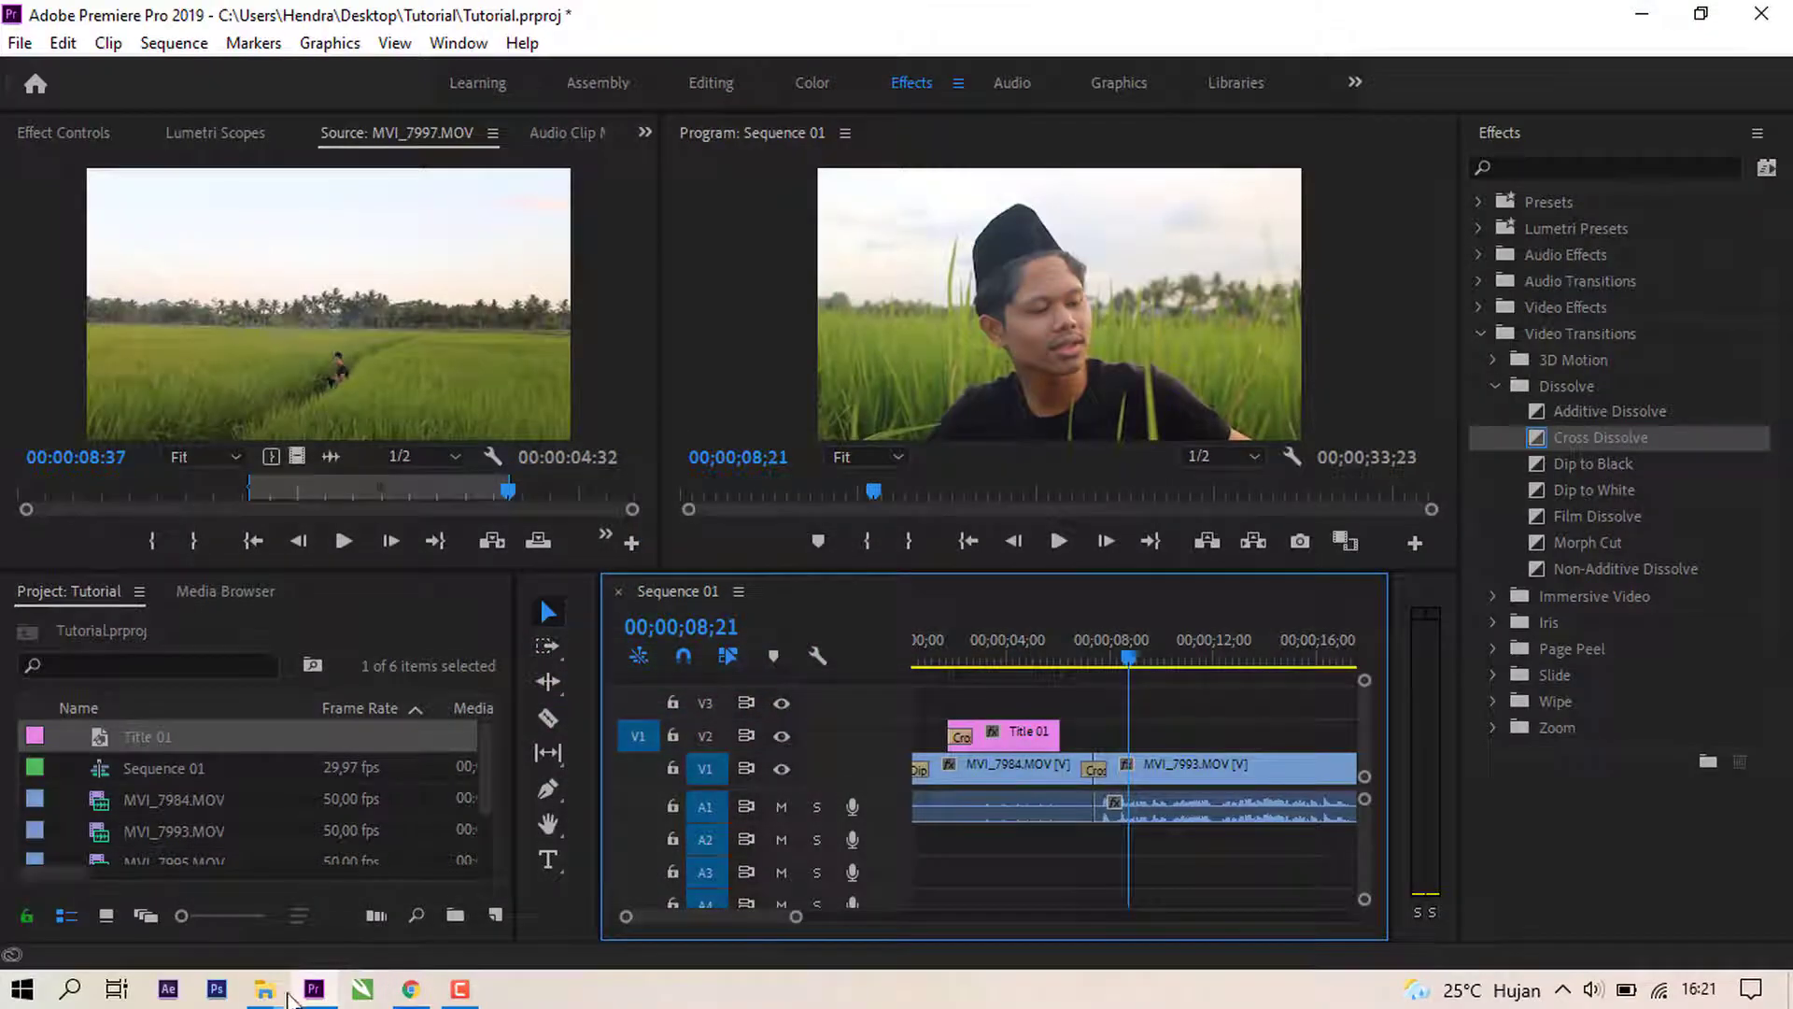
{"action": "mouse_move", "coordinate": [280, 993]}
{"action": "left_click", "coordinate": [383, 898]}
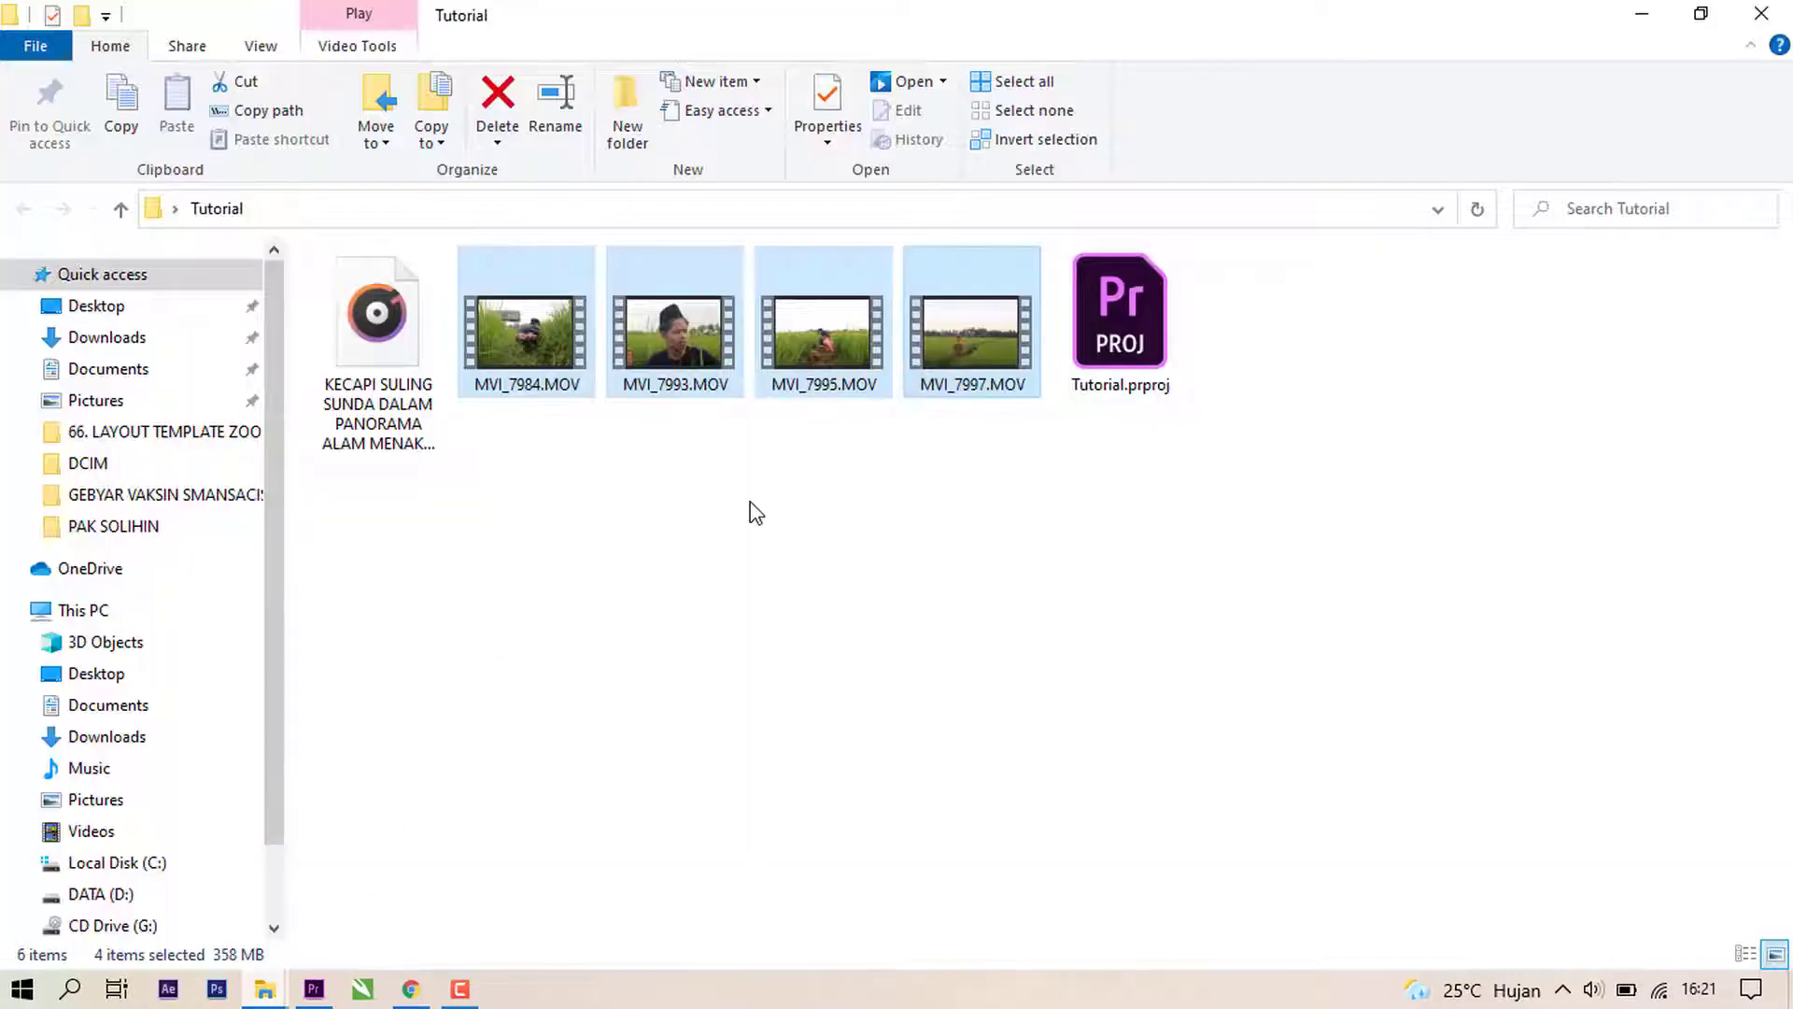
{"action": "left_click", "coordinate": [383, 369]}
{"action": "left_click_drag", "start_coordinate": [390, 411], "coordinate": [911, 851]}
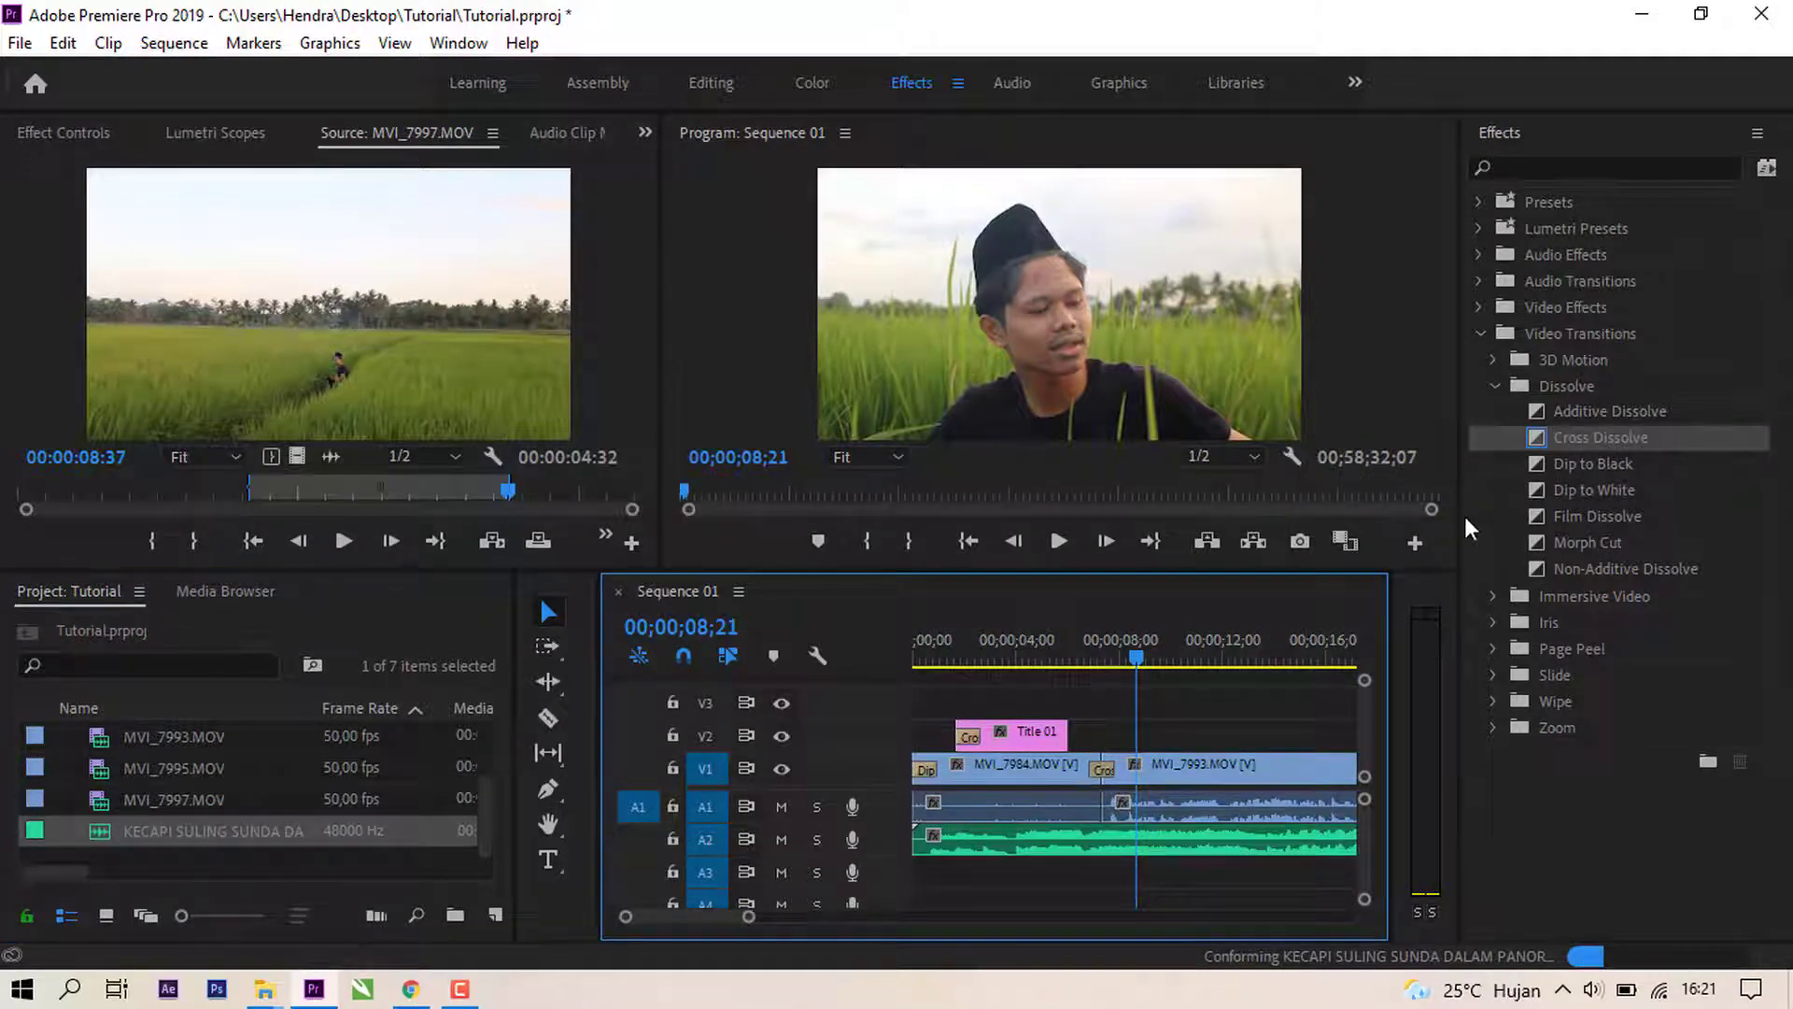
Step: Widen the audio meters and play Sequence 01 from its start to check the background music against the clips
{"action": "left_click_drag", "start_coordinate": [1462, 519], "coordinate": [1629, 509]}
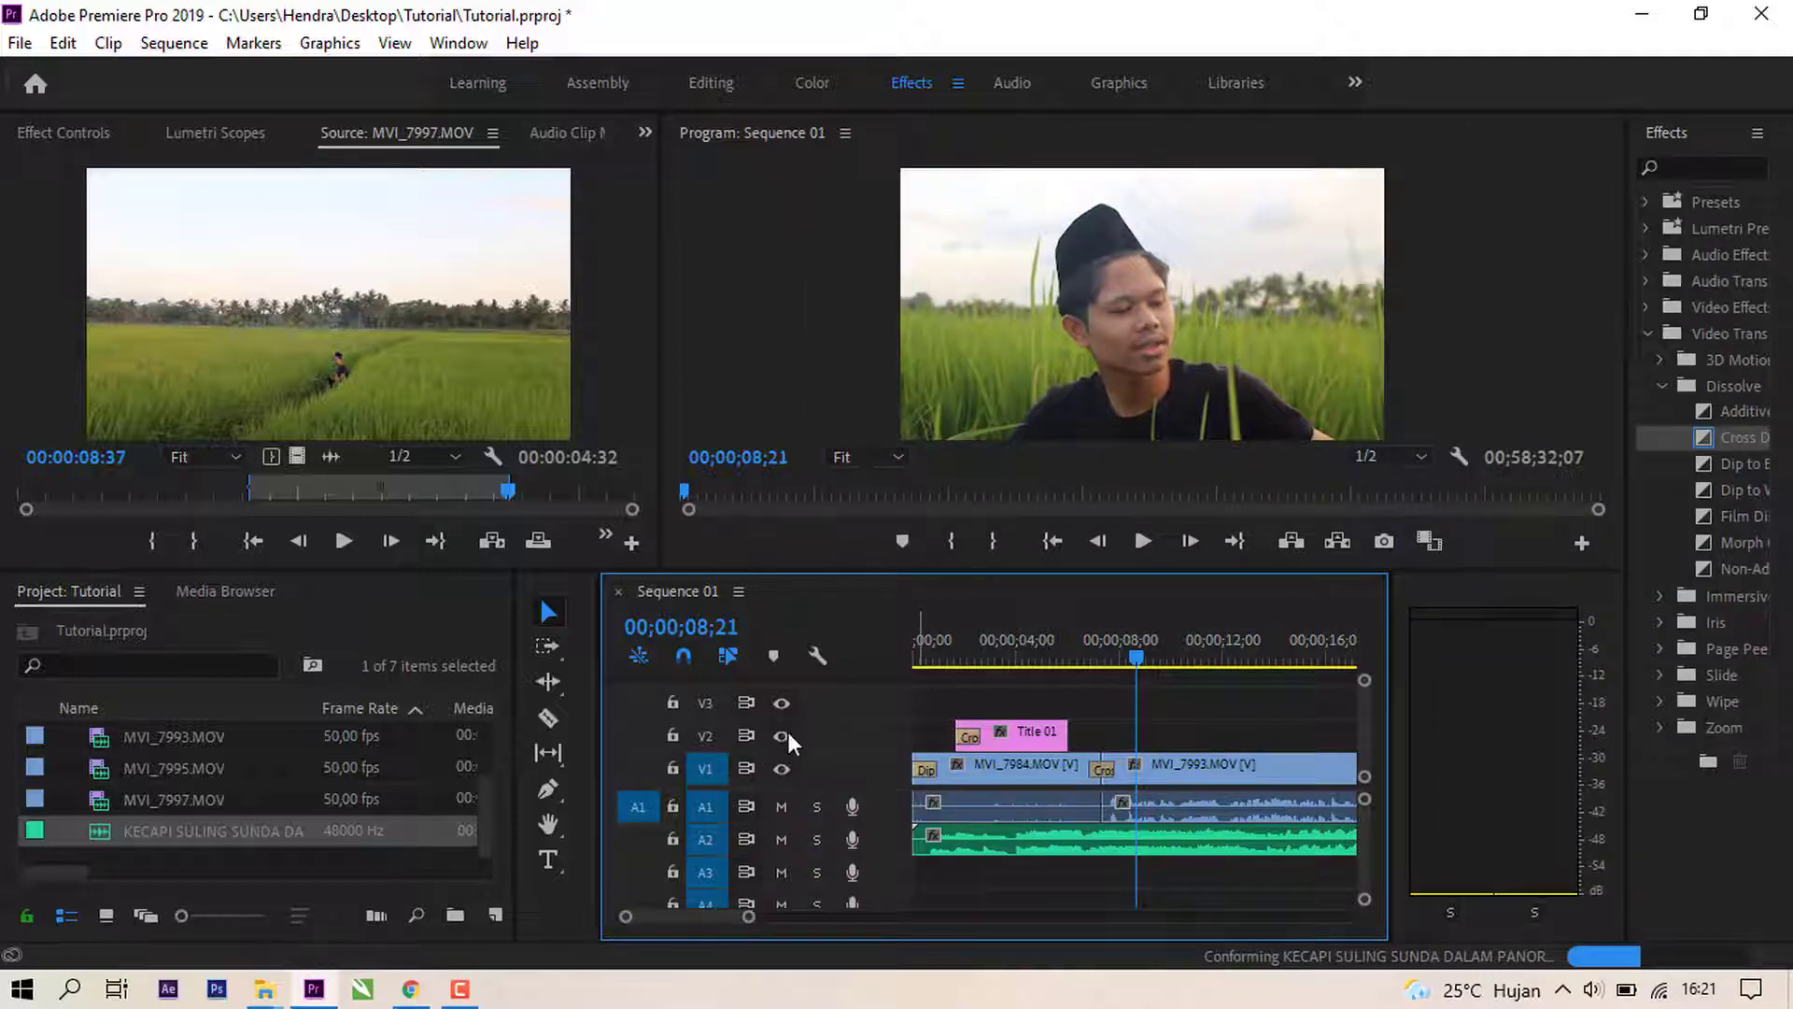
{"action": "key", "text": "Home"}
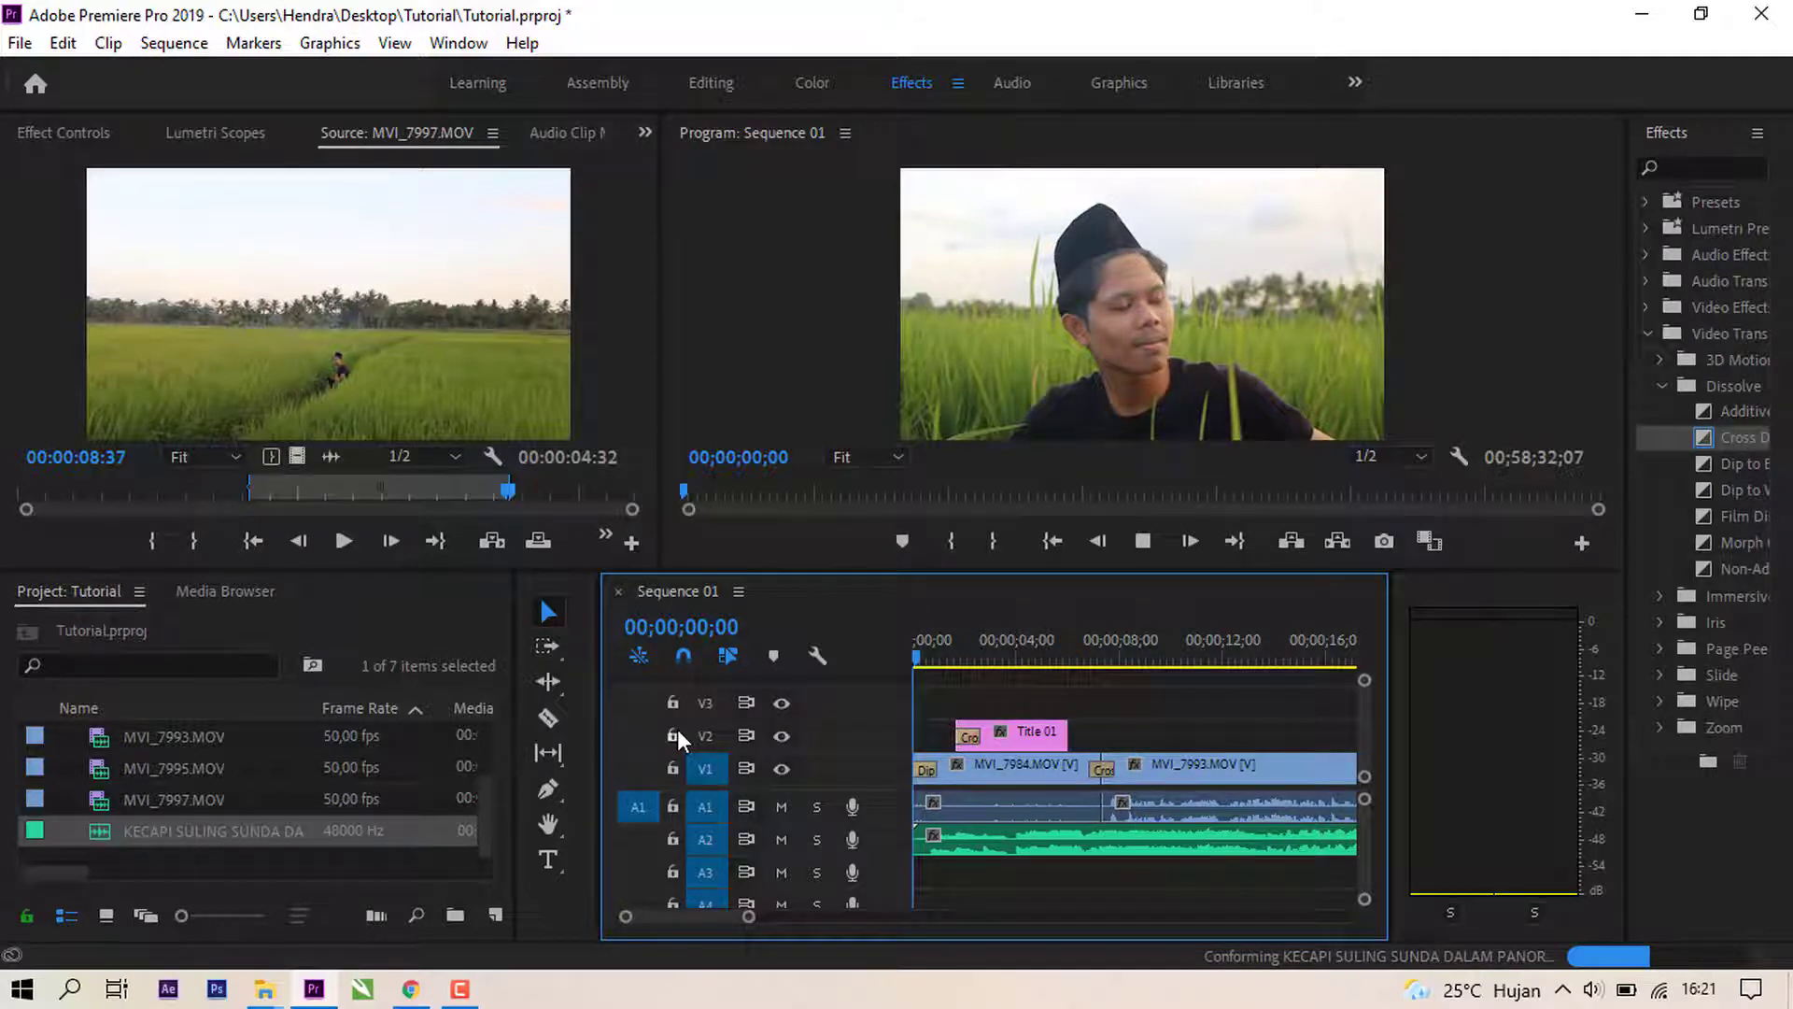
{"action": "key", "text": "space"}
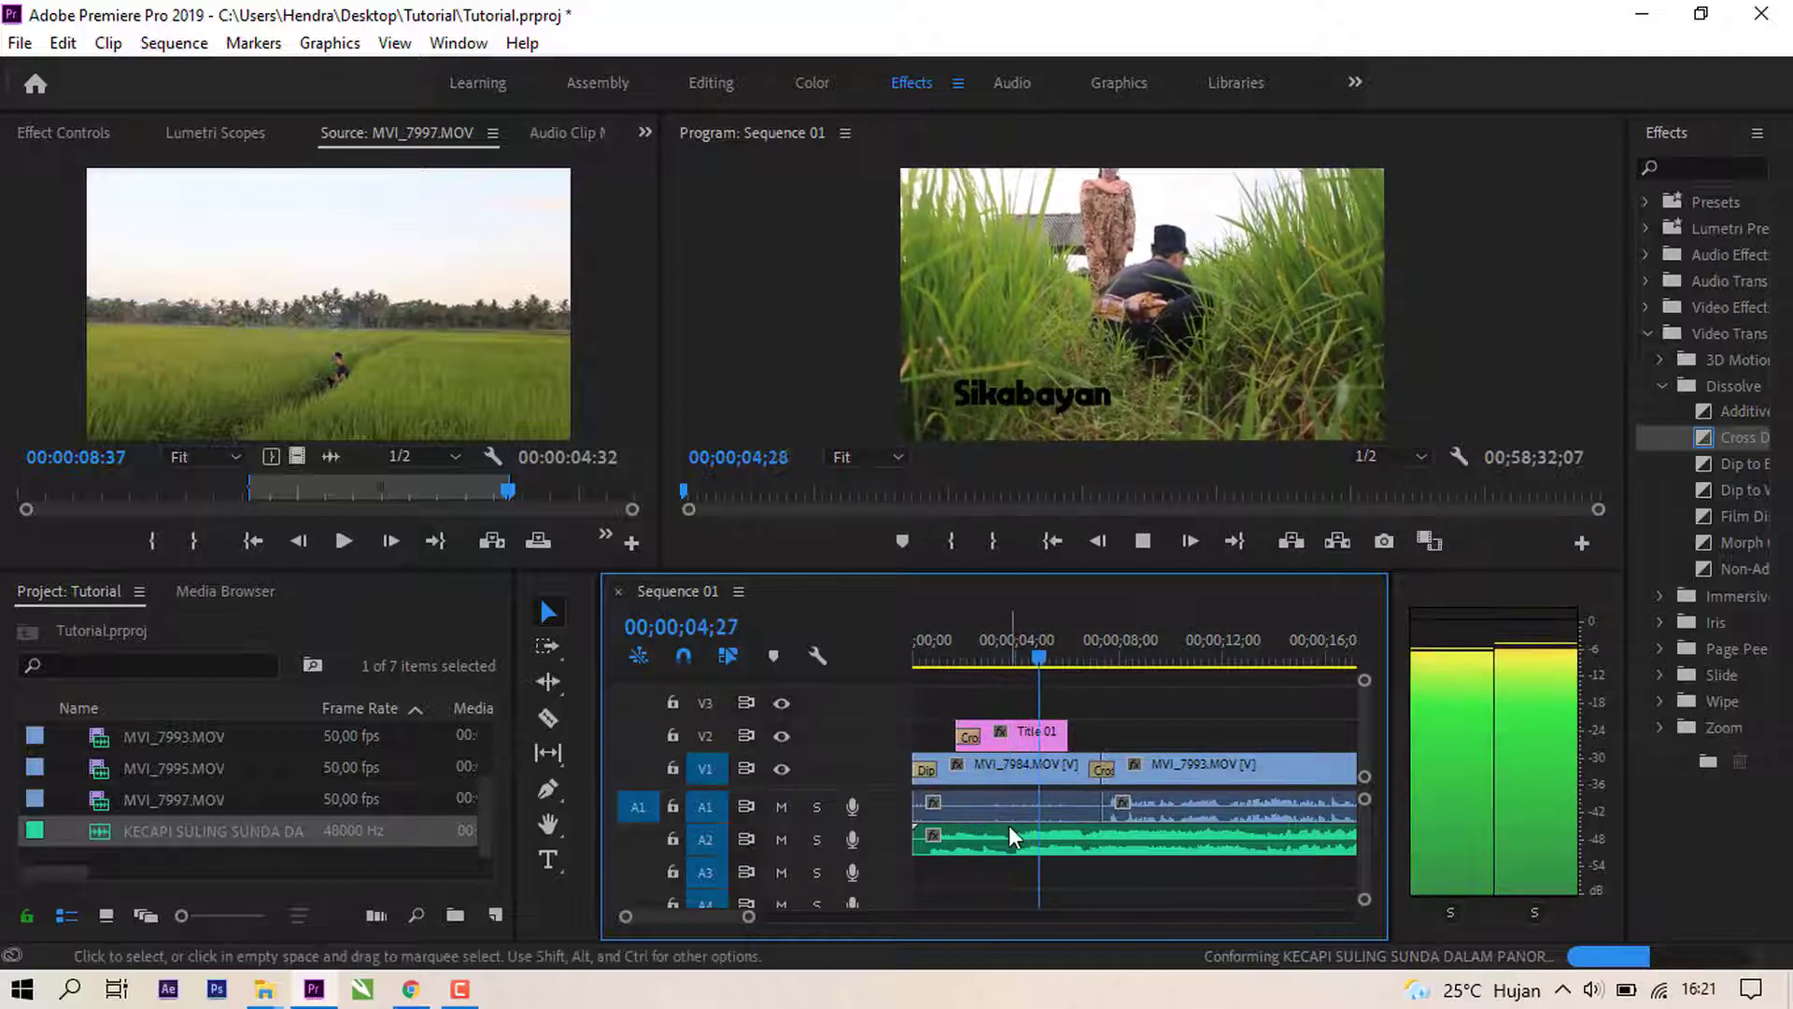
{"action": "scroll", "coordinate": [1009, 826], "scroll_direction": "down", "scroll_amount": 1}
{"action": "key", "text": "minus"}
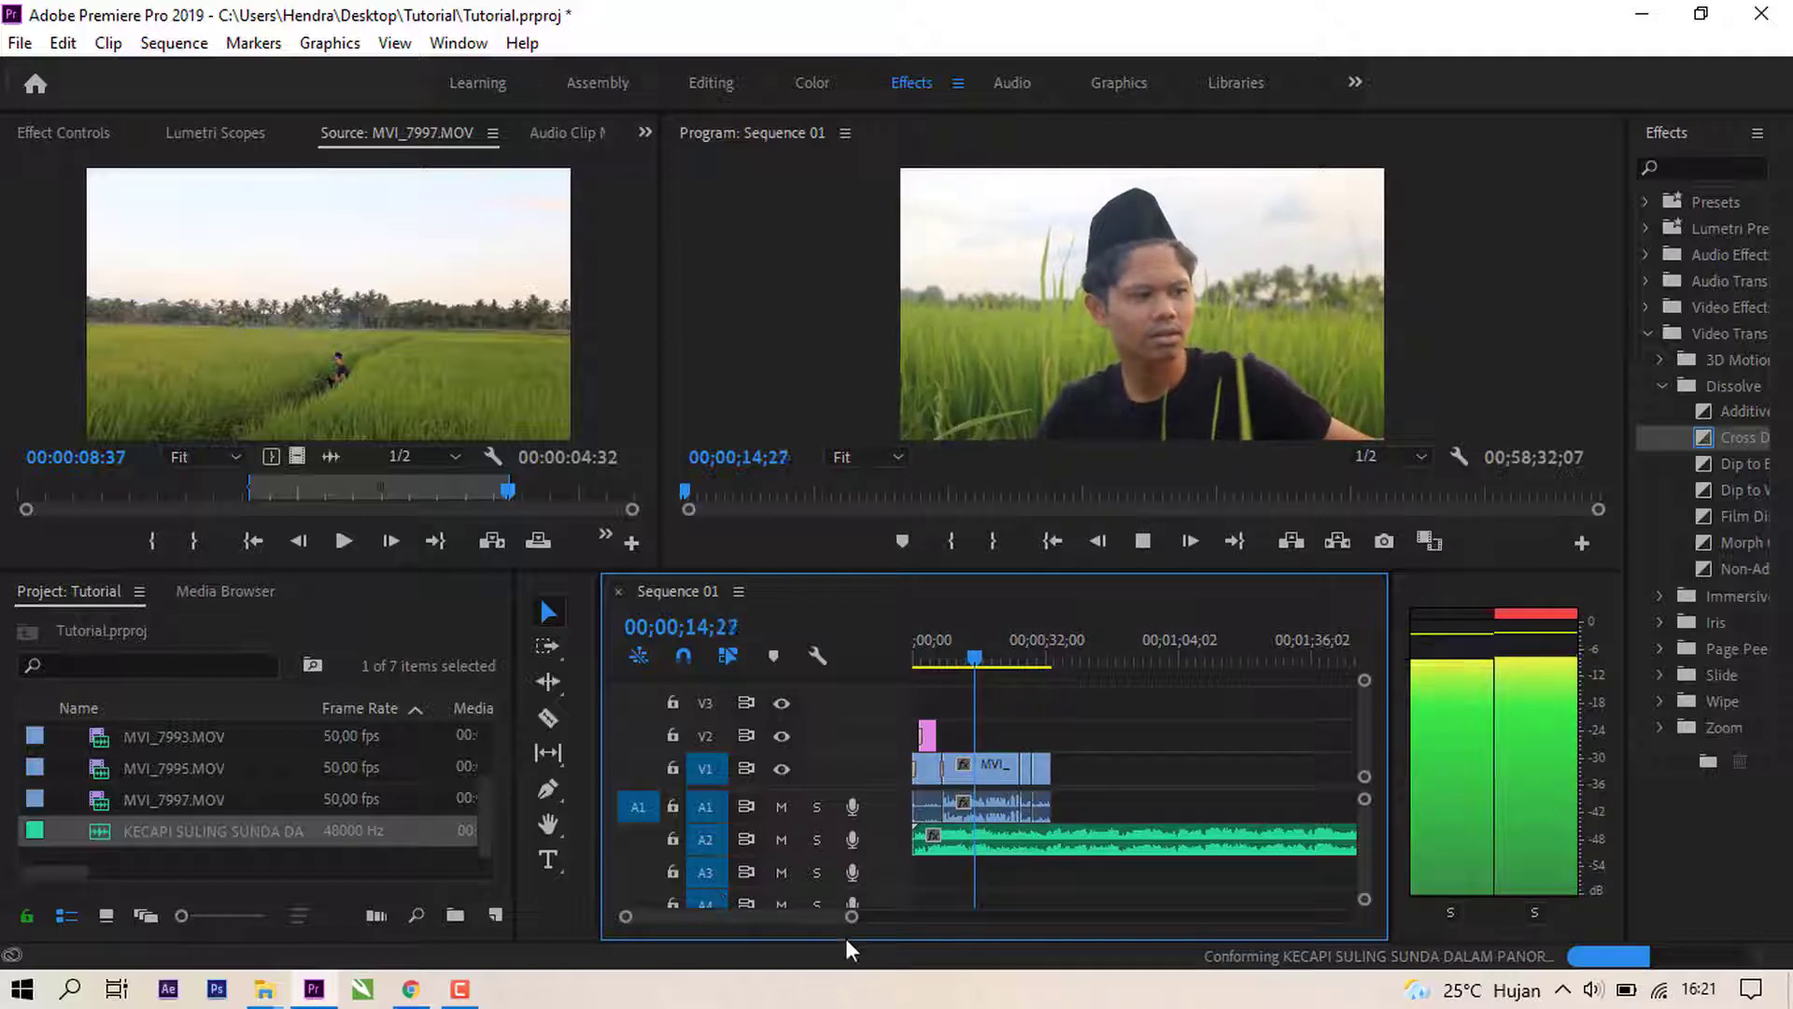
{"action": "left_click_drag", "start_coordinate": [851, 915], "coordinate": [826, 925]}
{"action": "scroll", "coordinate": [1070, 799], "scroll_direction": "down", "scroll_amount": 2}
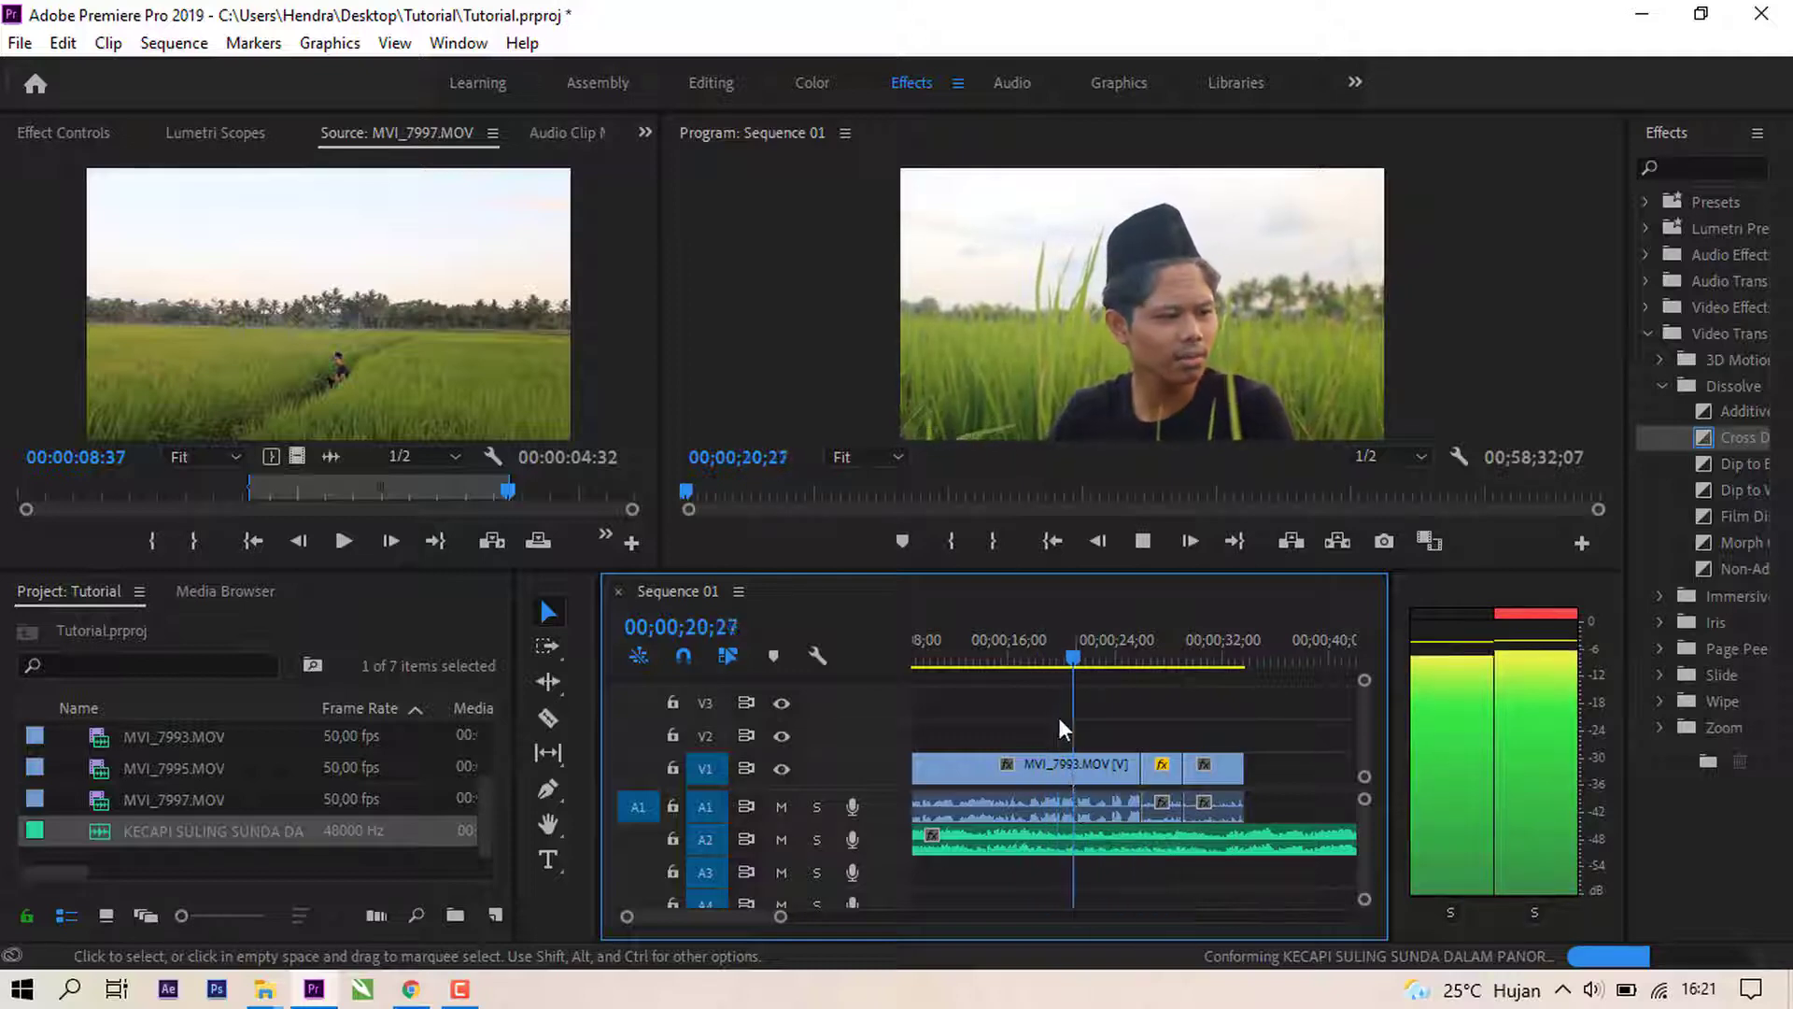
{"action": "scroll", "coordinate": [1111, 779], "scroll_direction": "down", "scroll_amount": 2}
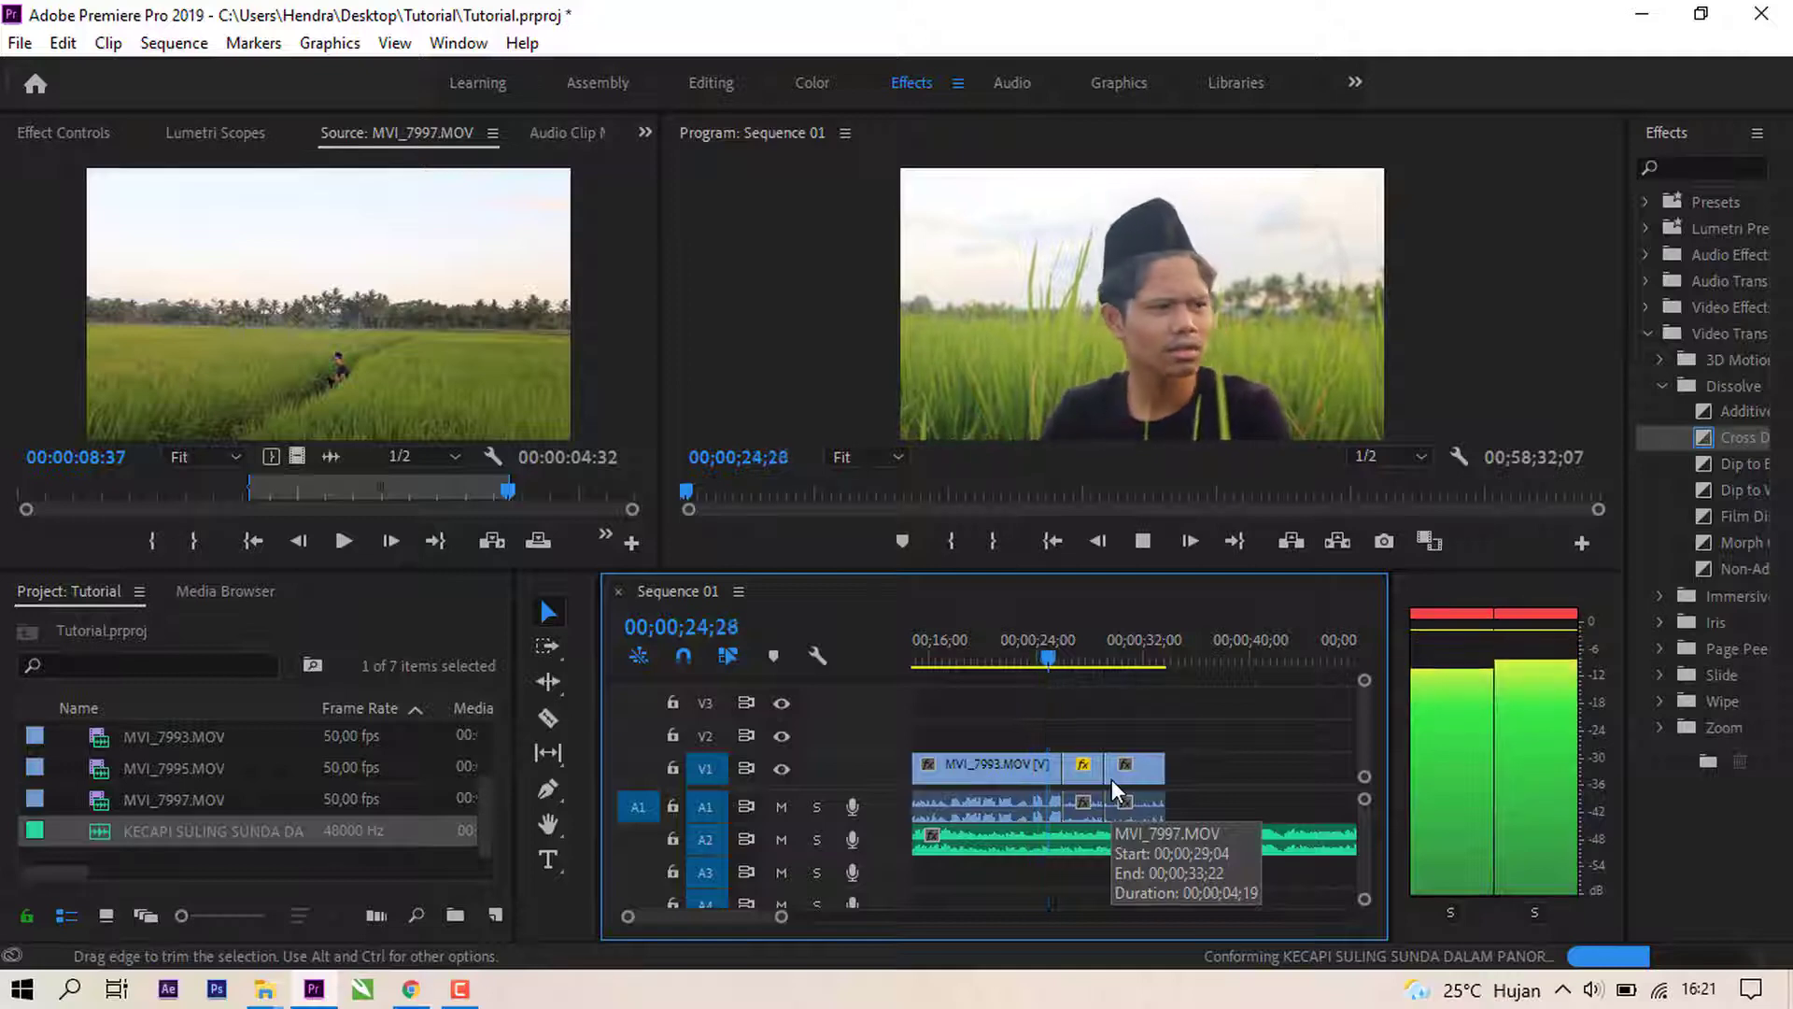
Step: Apply the Cross Dissolve transition to the V1 cuts after MVI_7993.MOV and before MVI_7997.MOV, previewing each one
{"action": "key", "text": "space"}
{"action": "left_click_drag", "start_coordinate": [1726, 444], "coordinate": [1062, 767]}
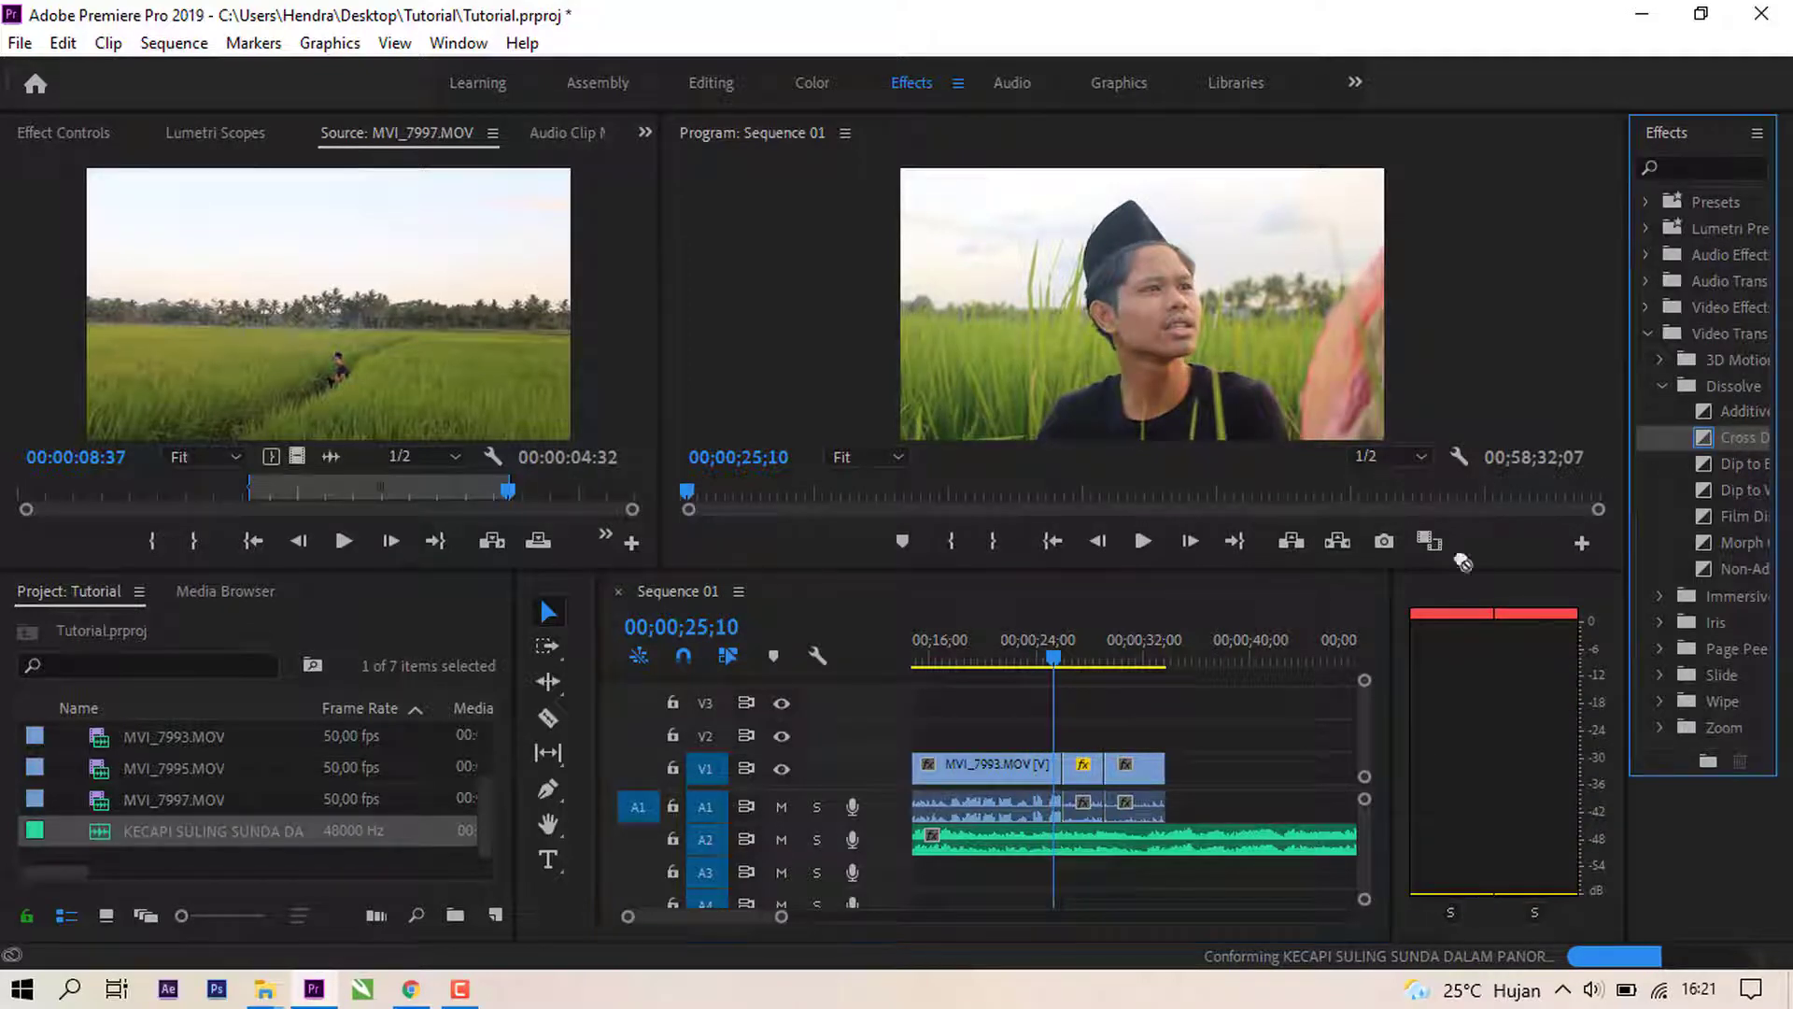
{"action": "key", "text": "space"}
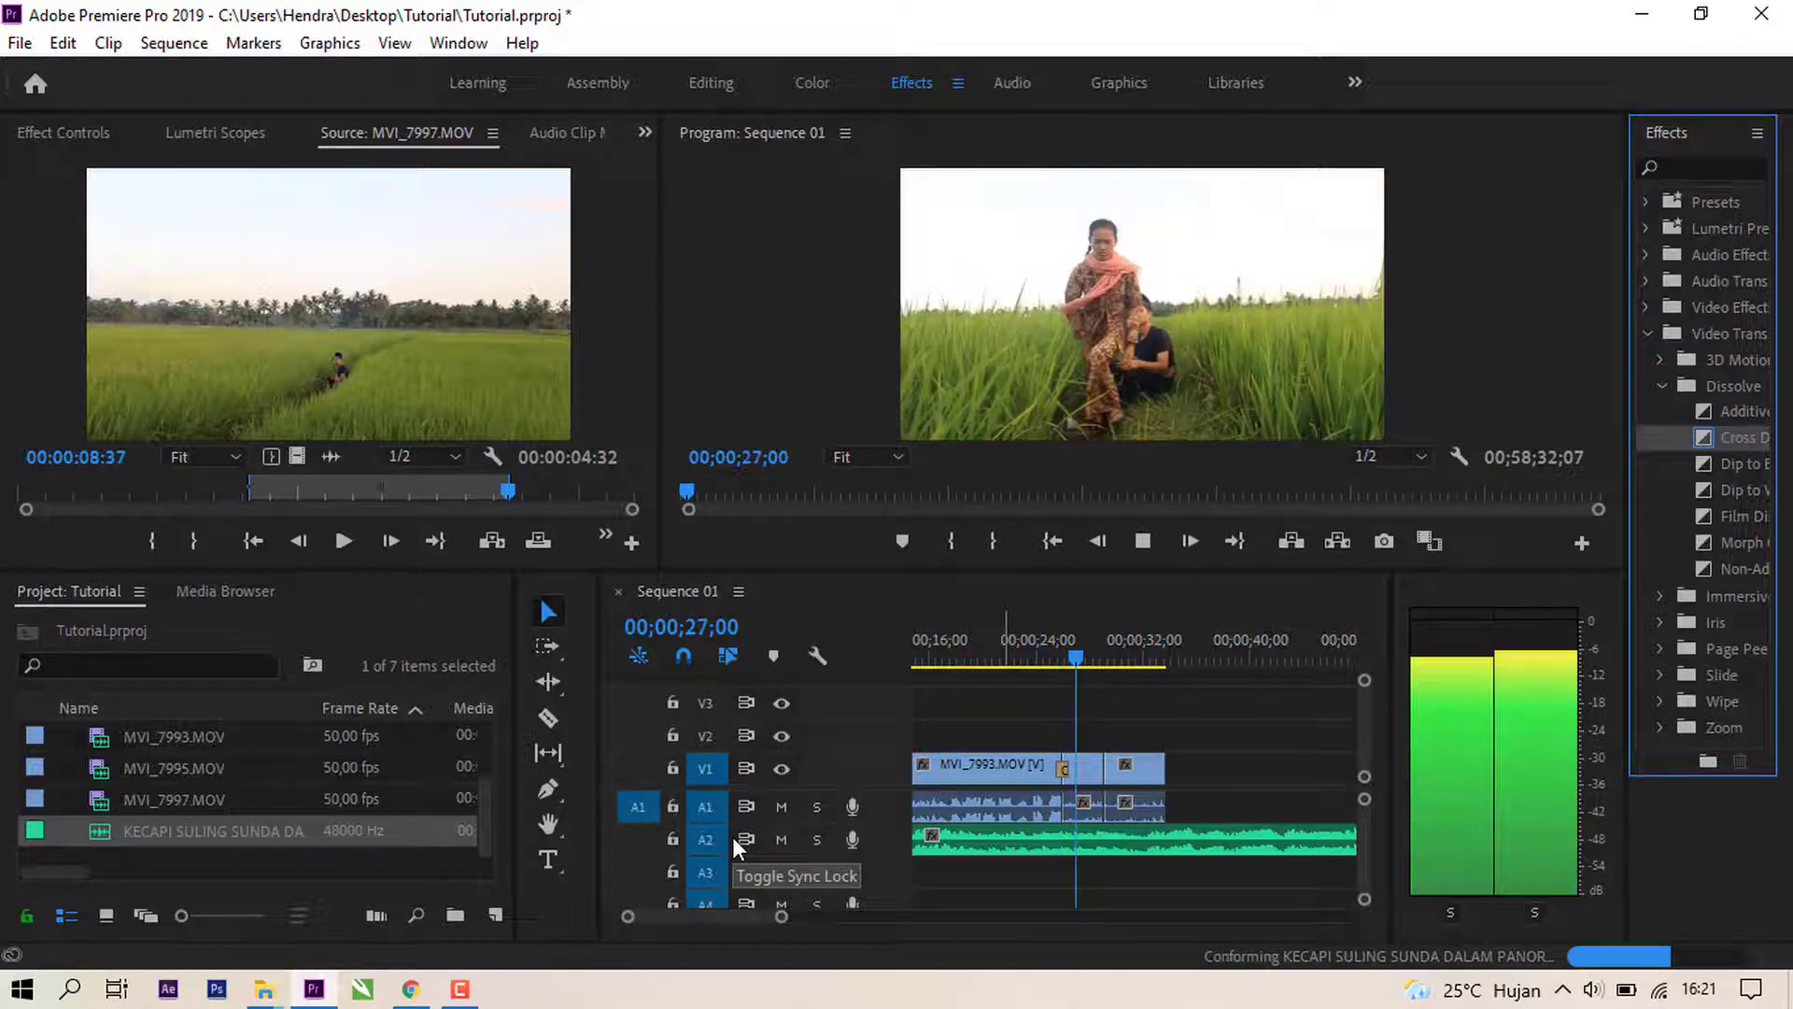
{"action": "key", "text": "space"}
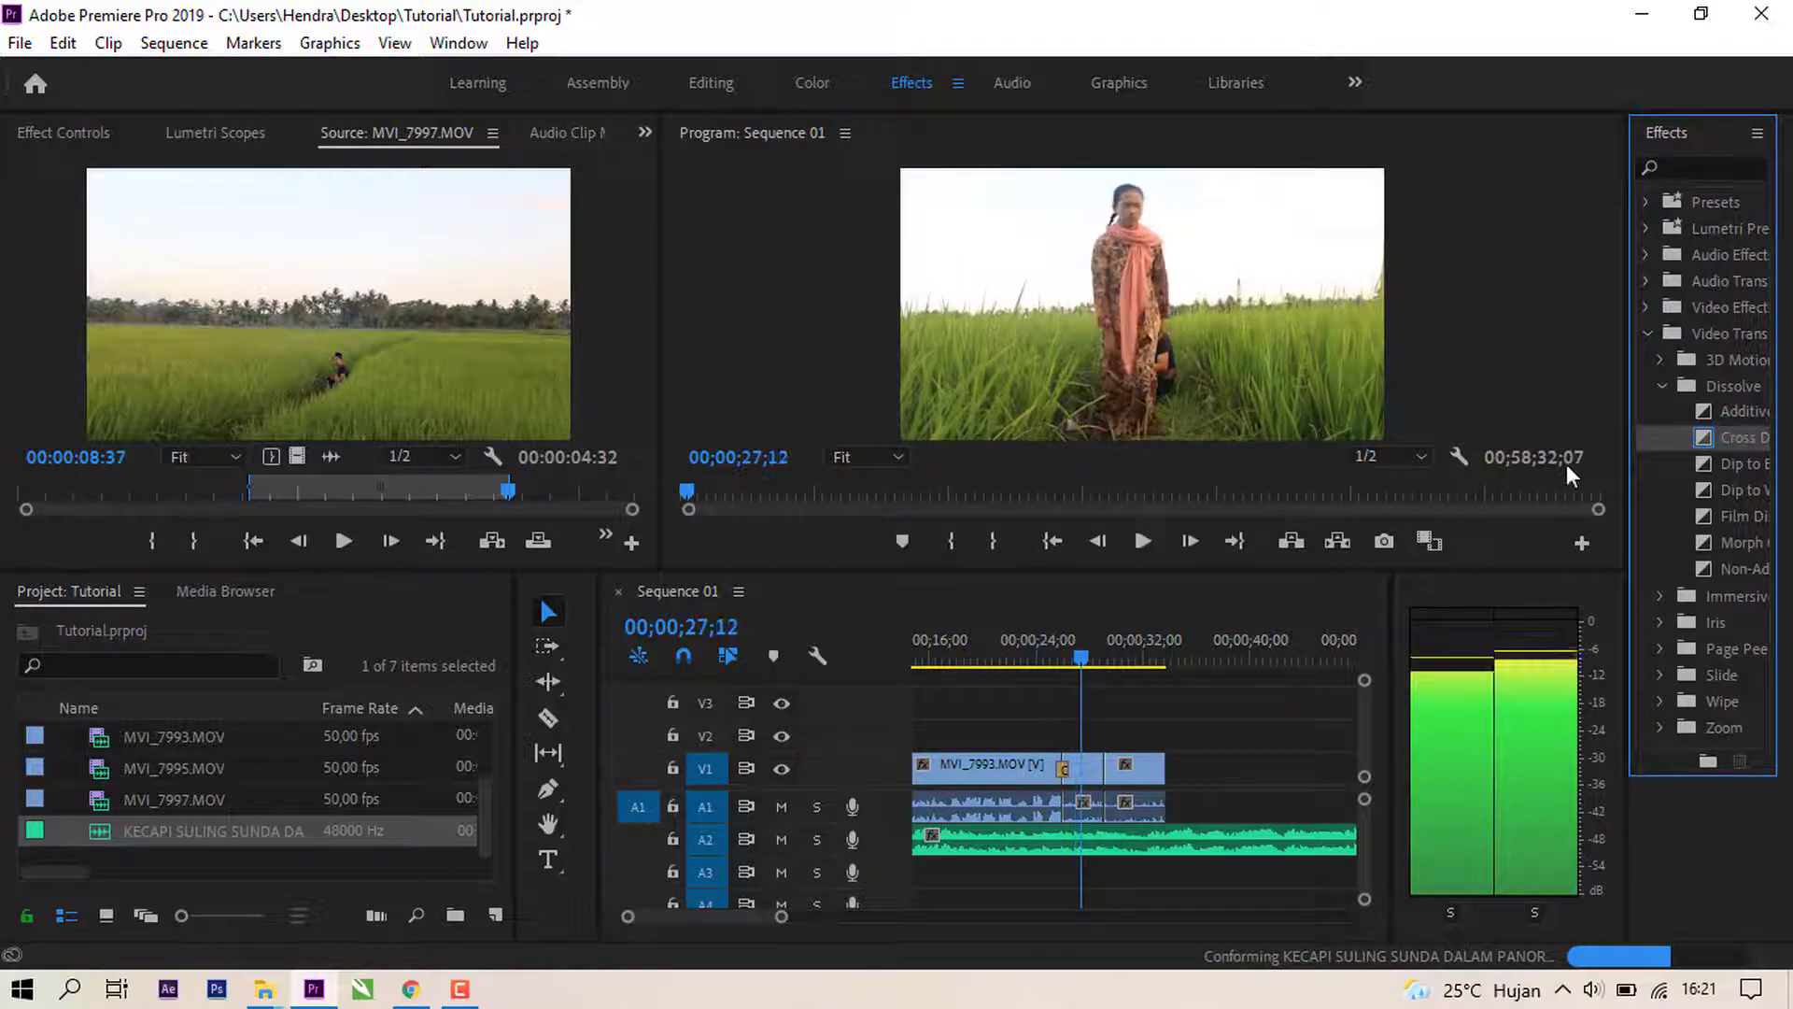
{"action": "left_click_drag", "start_coordinate": [1739, 437], "coordinate": [1106, 773]}
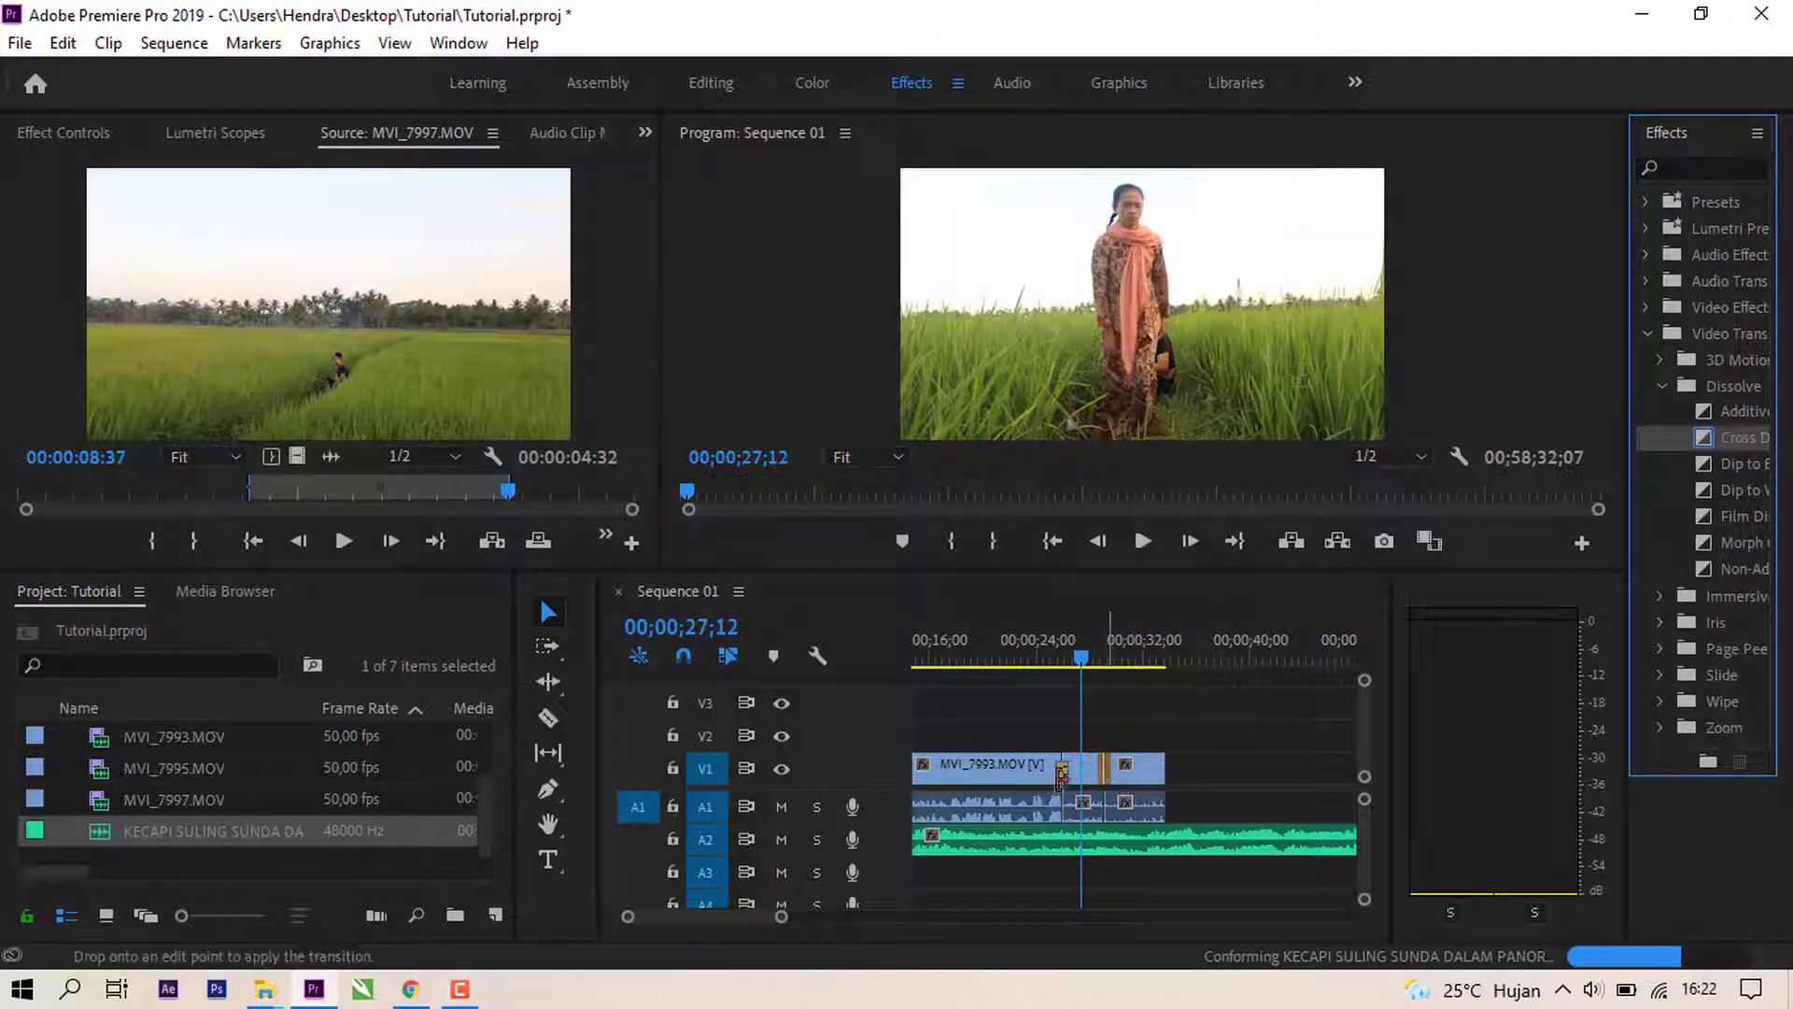
{"action": "key", "text": "space"}
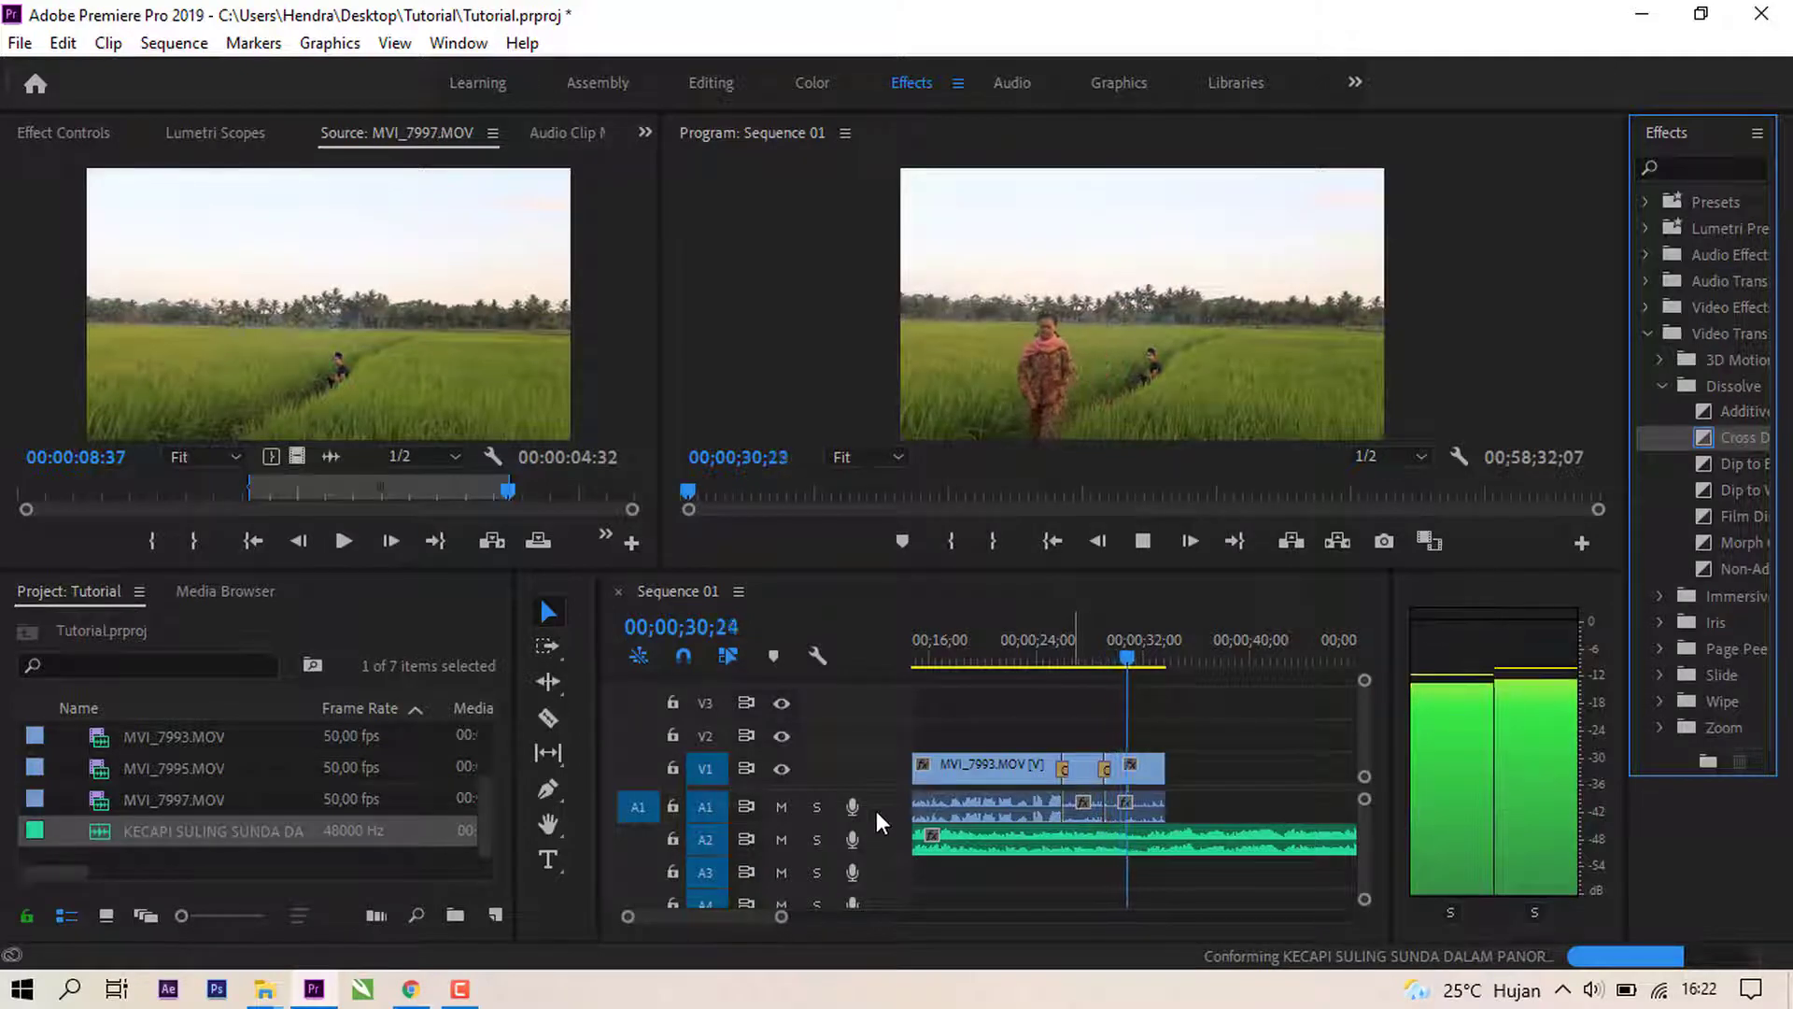
Step: Widen the Effects panel, apply the Dip to Black transition to the end of the last V1 clip, and preview it
{"action": "key", "text": "space"}
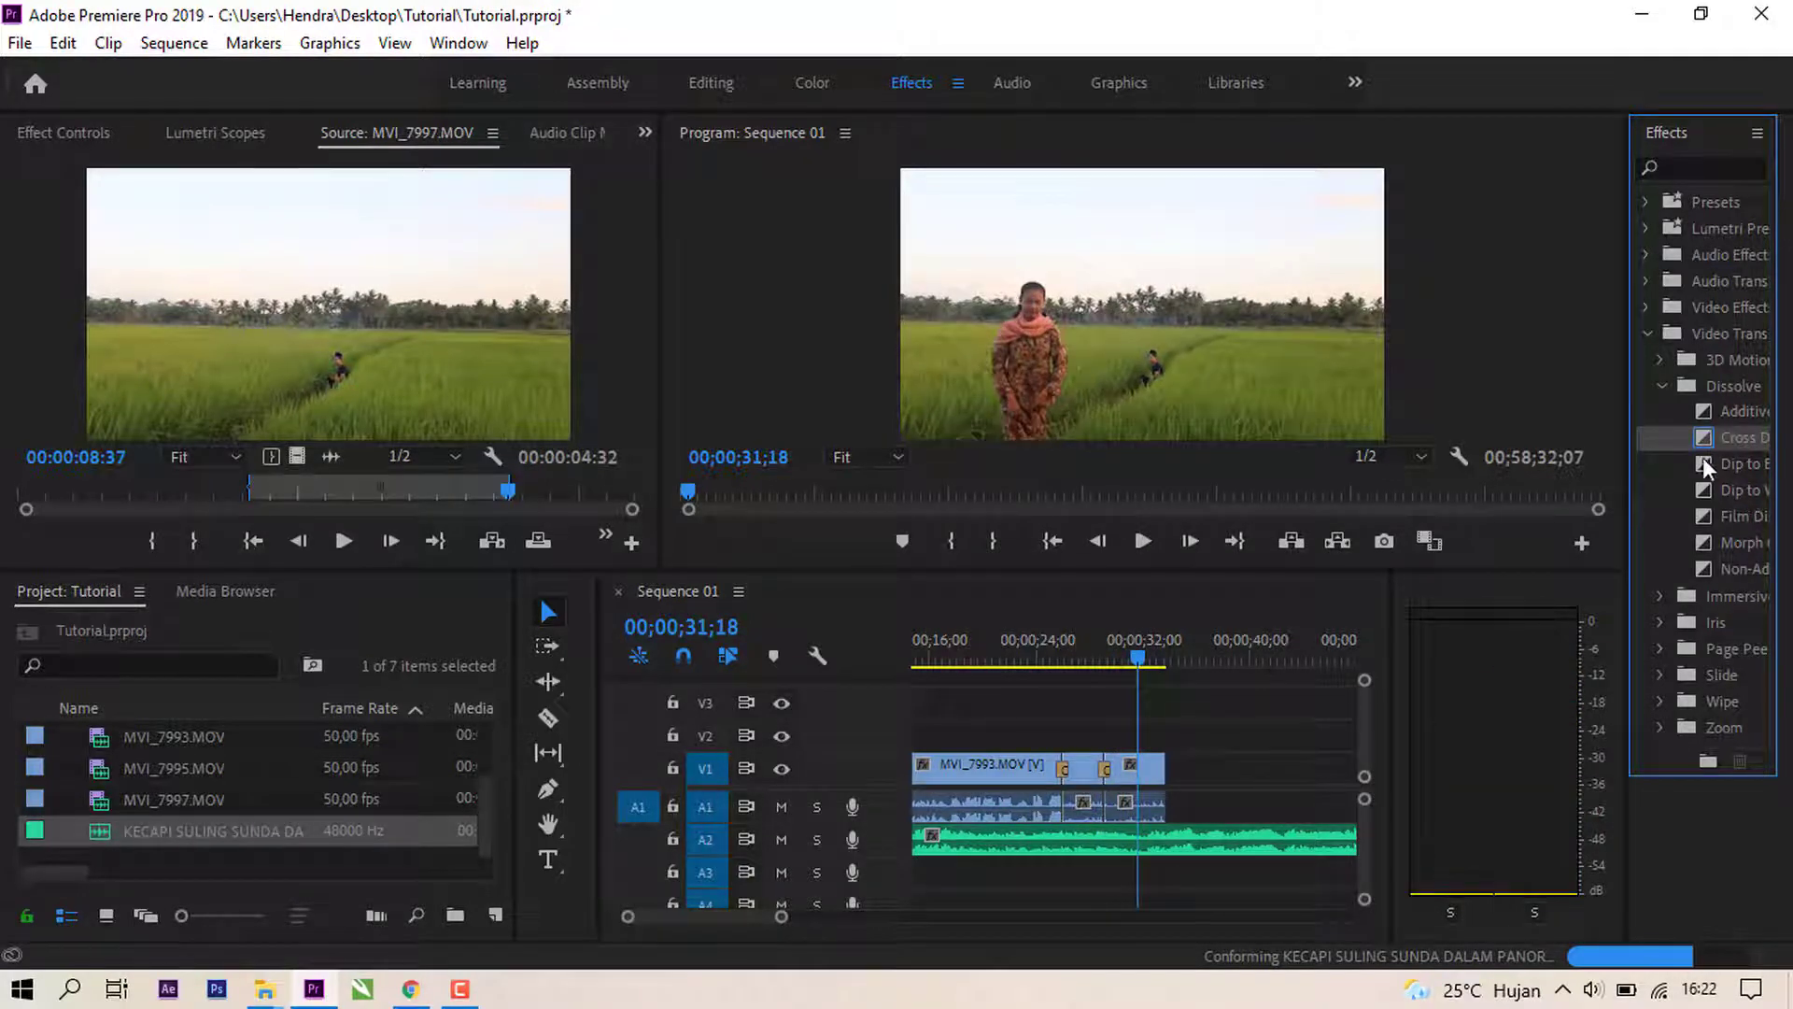
{"action": "left_click_drag", "start_coordinate": [1627, 437], "coordinate": [1550, 439]}
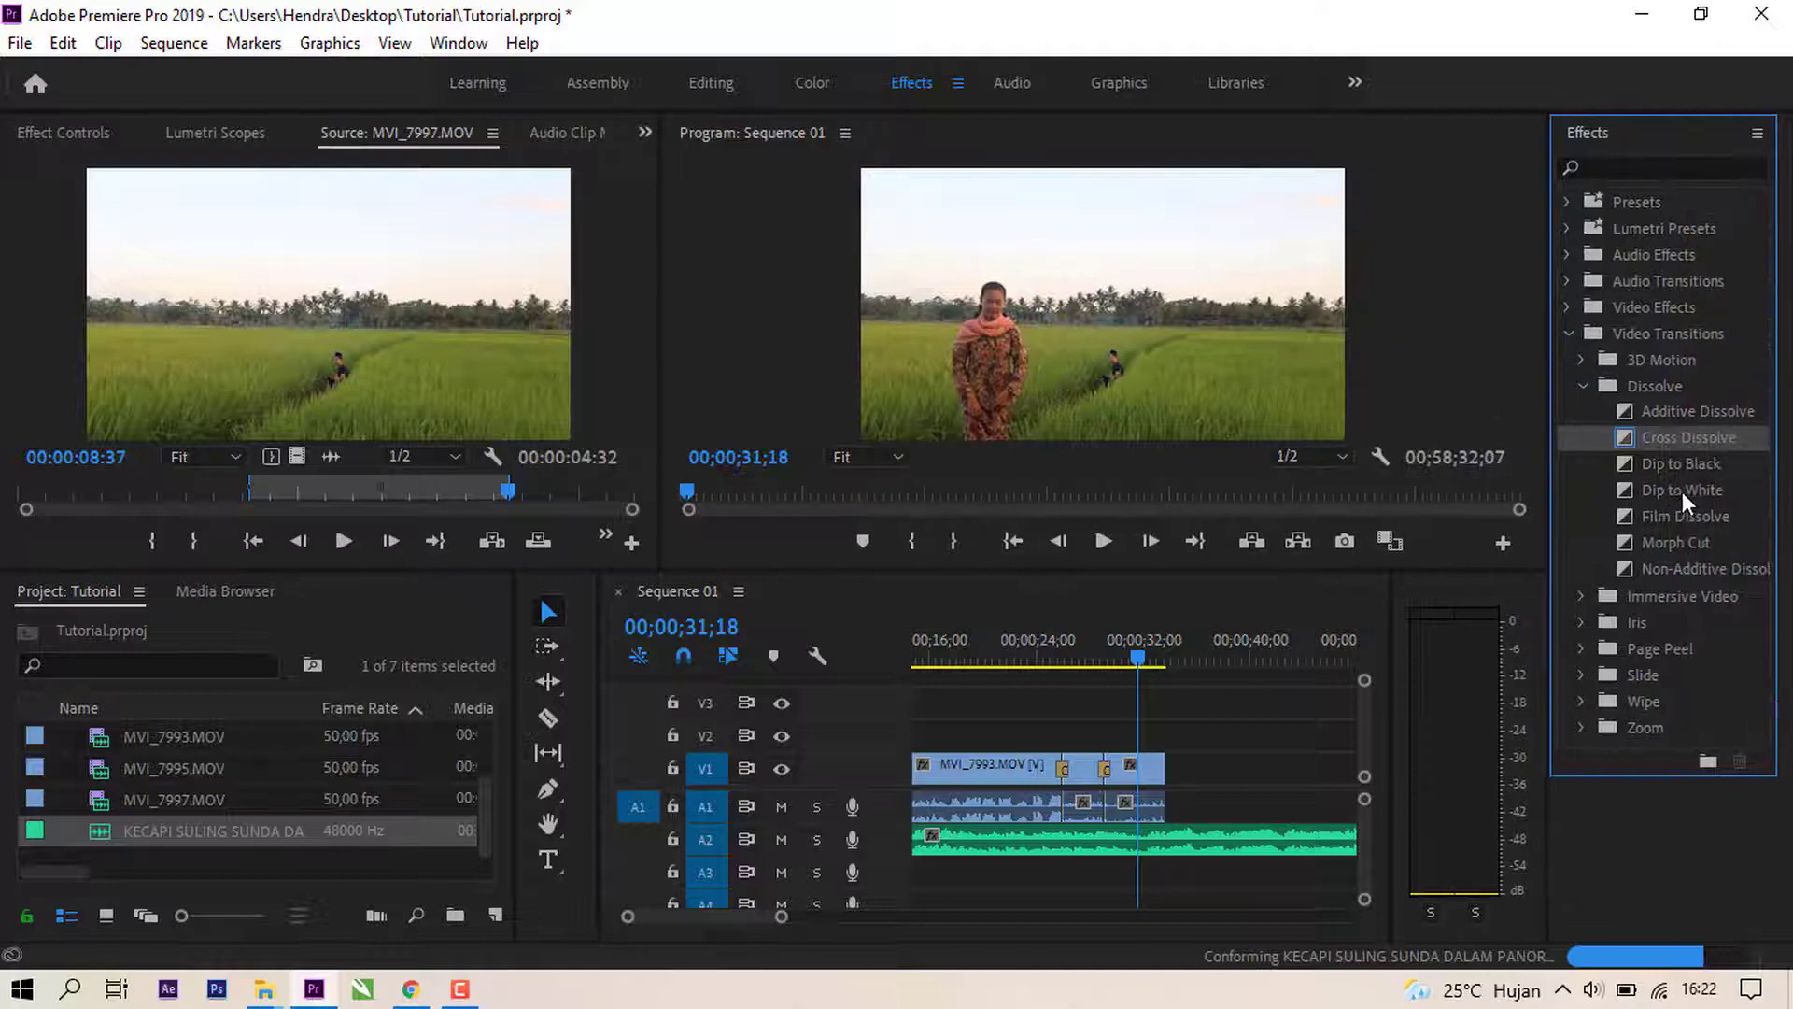
{"action": "left_click", "coordinate": [1677, 467]}
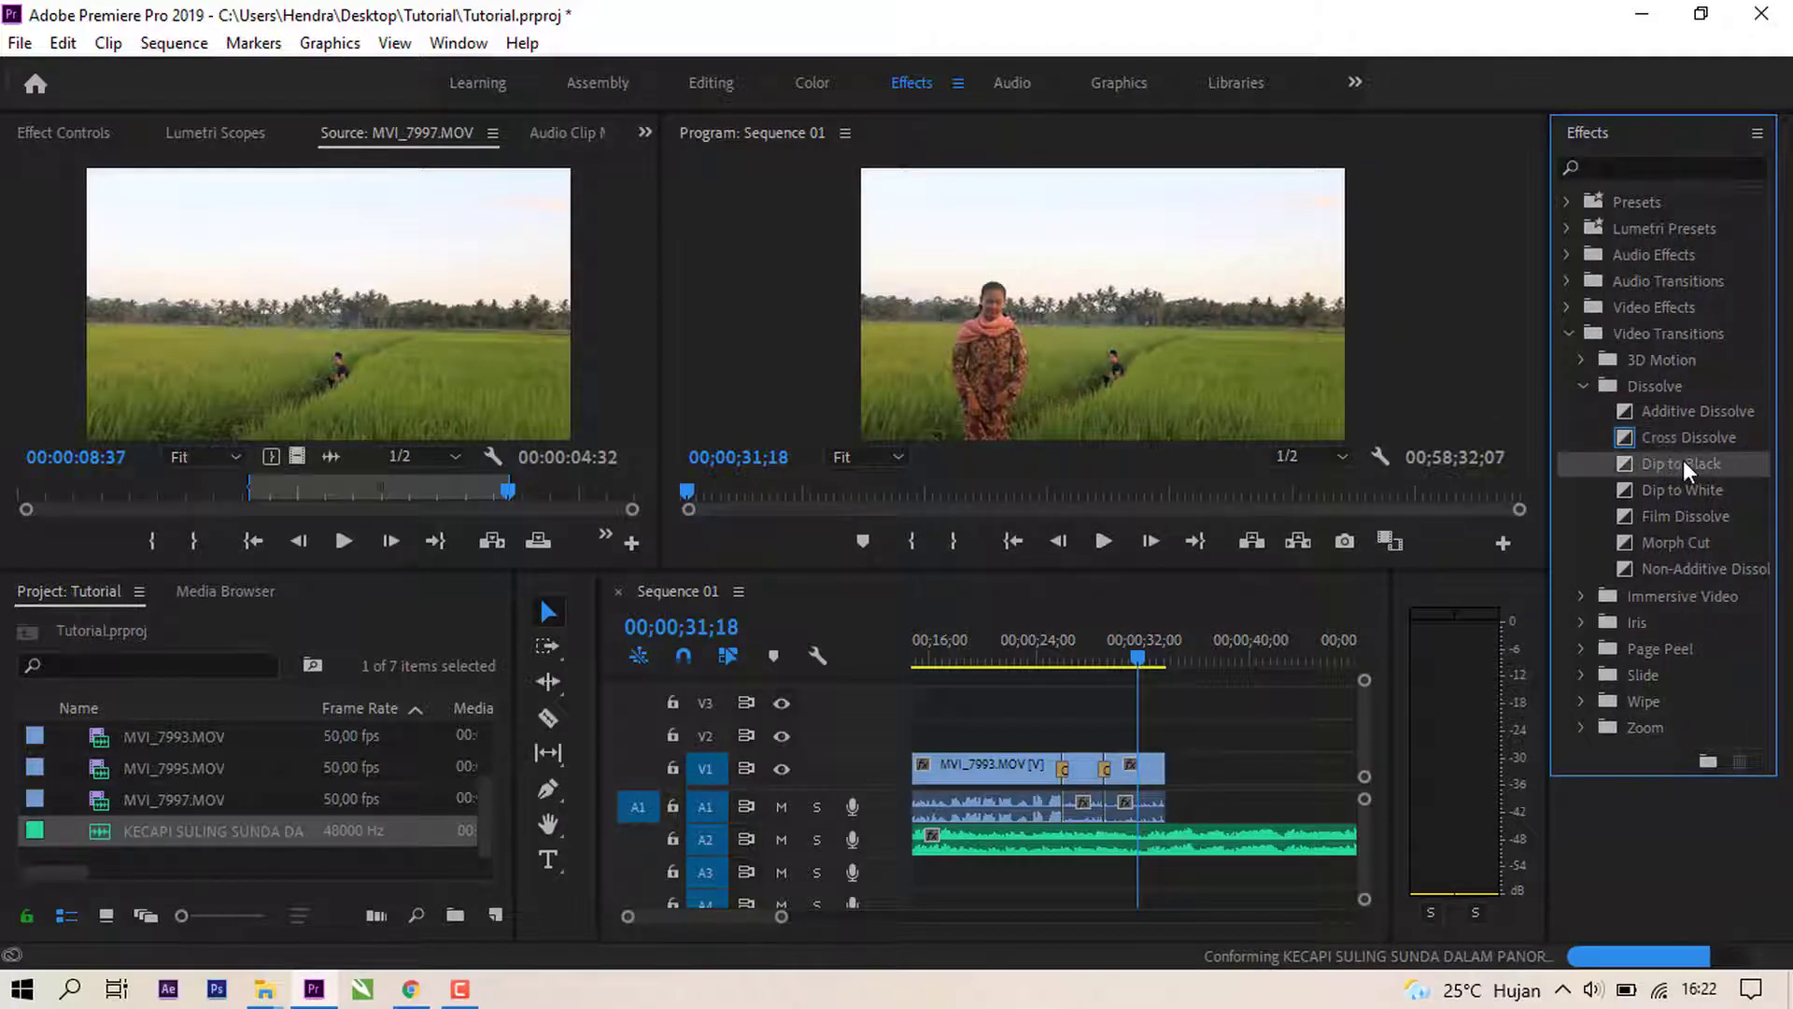
{"action": "left_click_drag", "start_coordinate": [1683, 459], "coordinate": [1265, 693]}
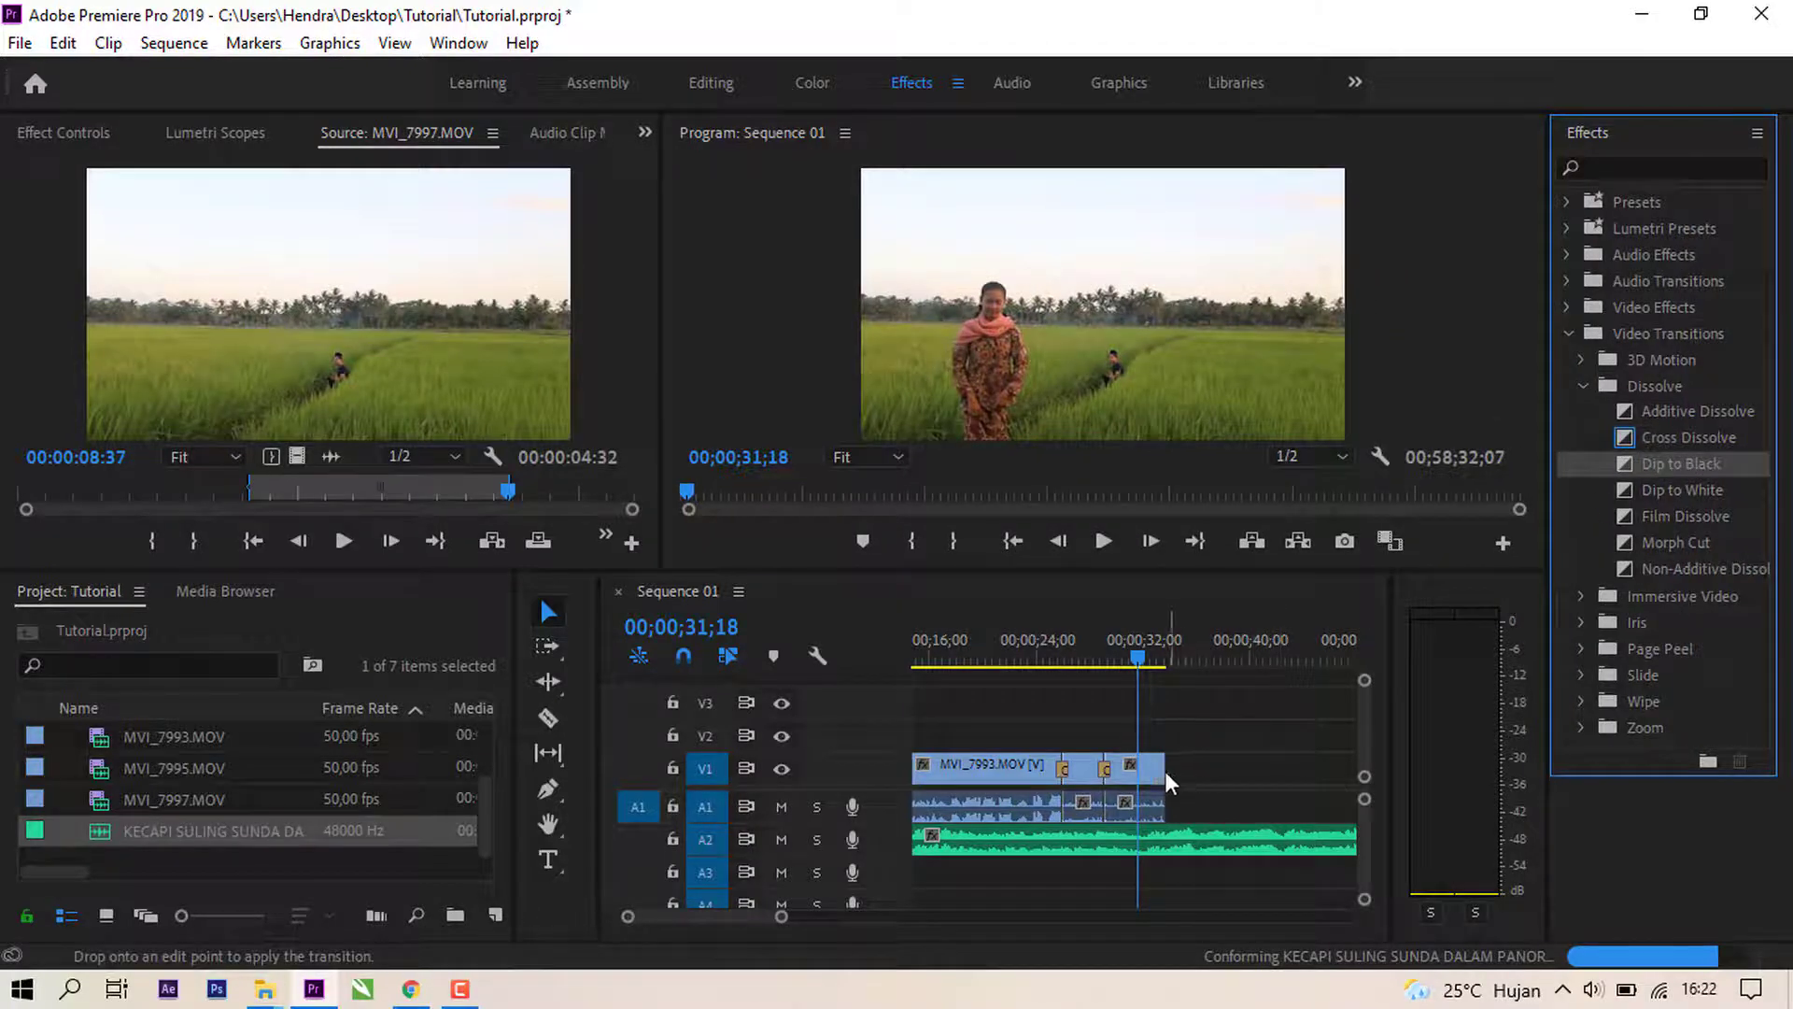
{"action": "left_click_drag", "start_coordinate": [1166, 772], "coordinate": [1164, 771]}
{"action": "key", "text": "space"}
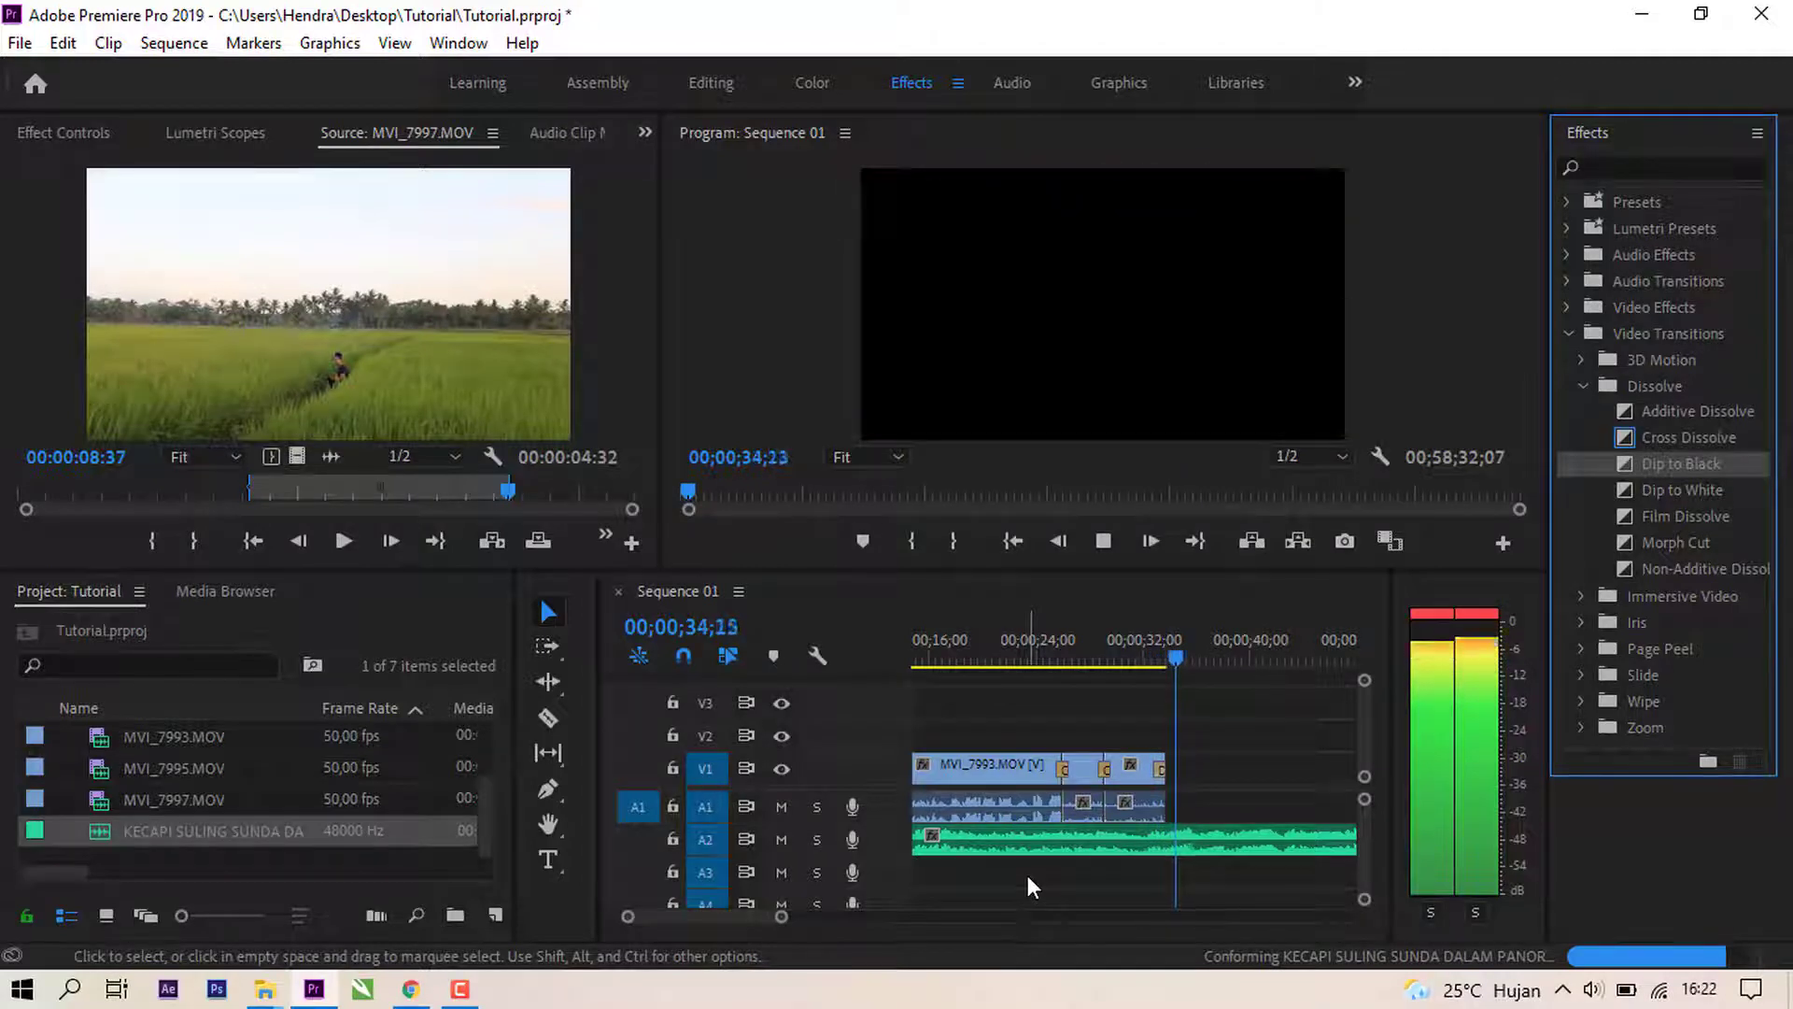
{"action": "key", "text": "space"}
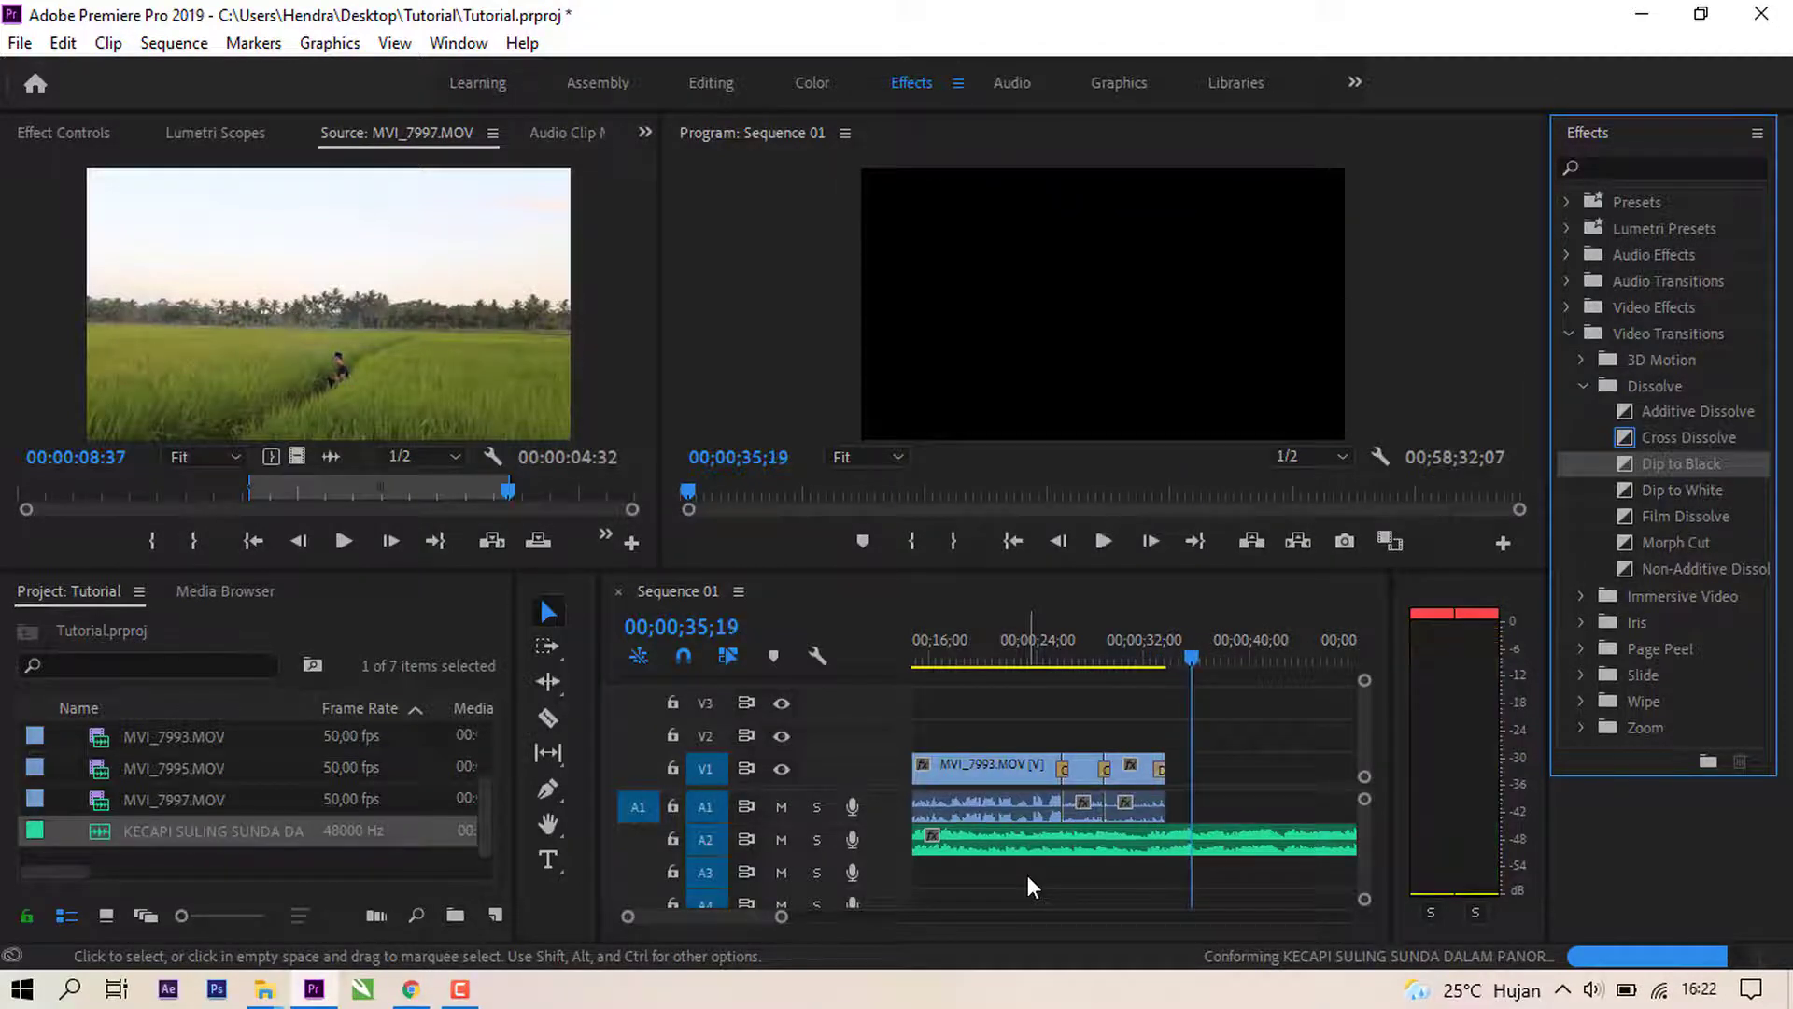
Step: Cut the A2 music clip at 00;00;35;19 with the Razor tool and delete the part after the cut
{"action": "left_click", "coordinate": [548, 718]}
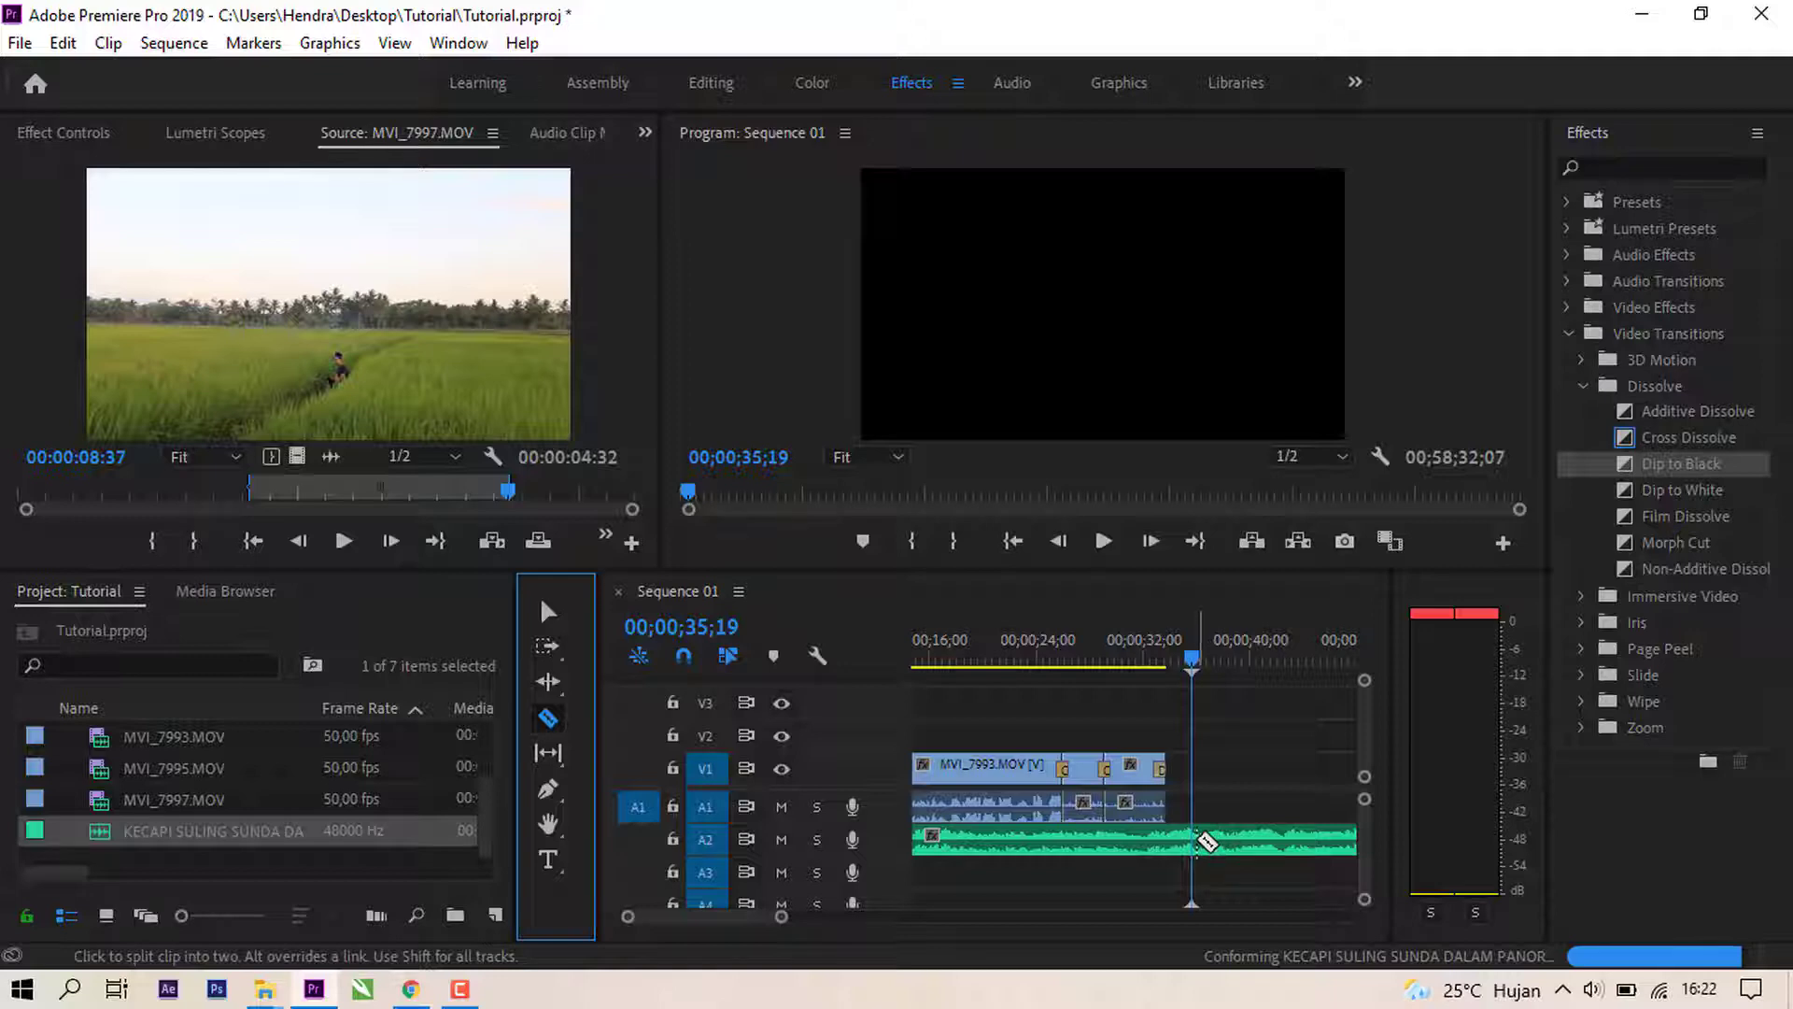
{"action": "left_click", "coordinate": [1199, 837]}
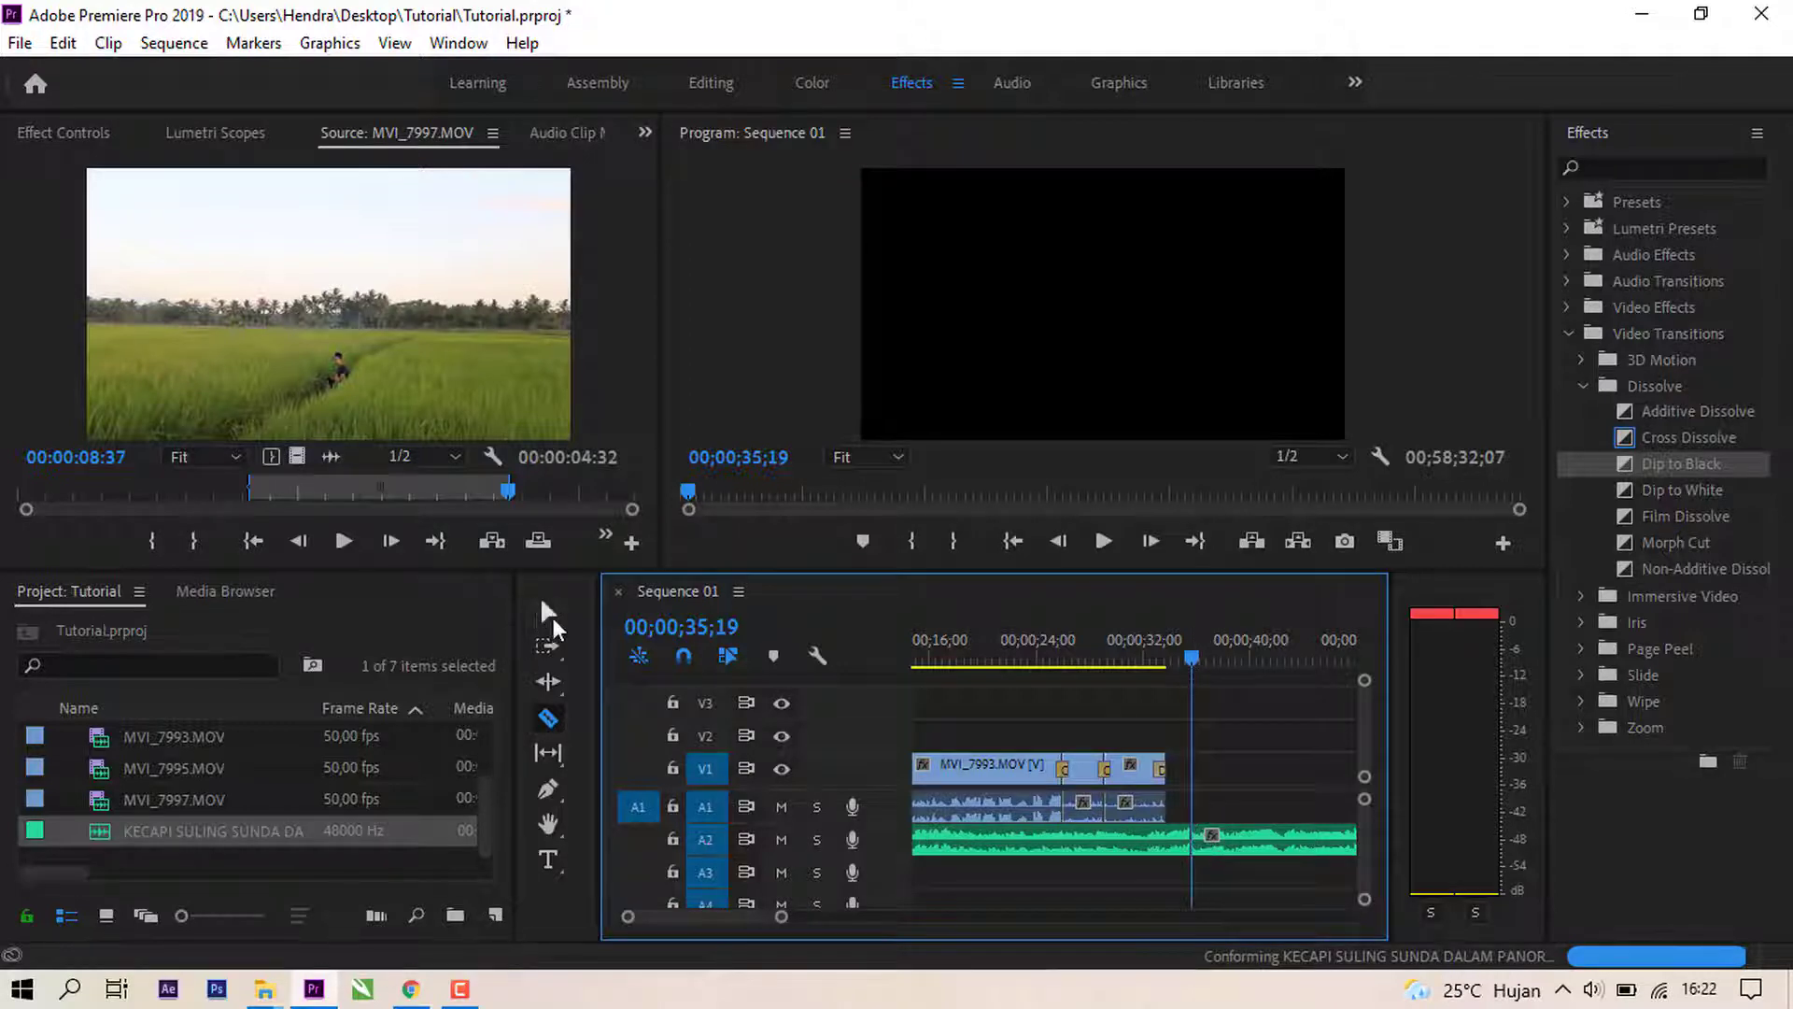
{"action": "left_click", "coordinate": [551, 612]}
{"action": "left_click", "coordinate": [1285, 850]}
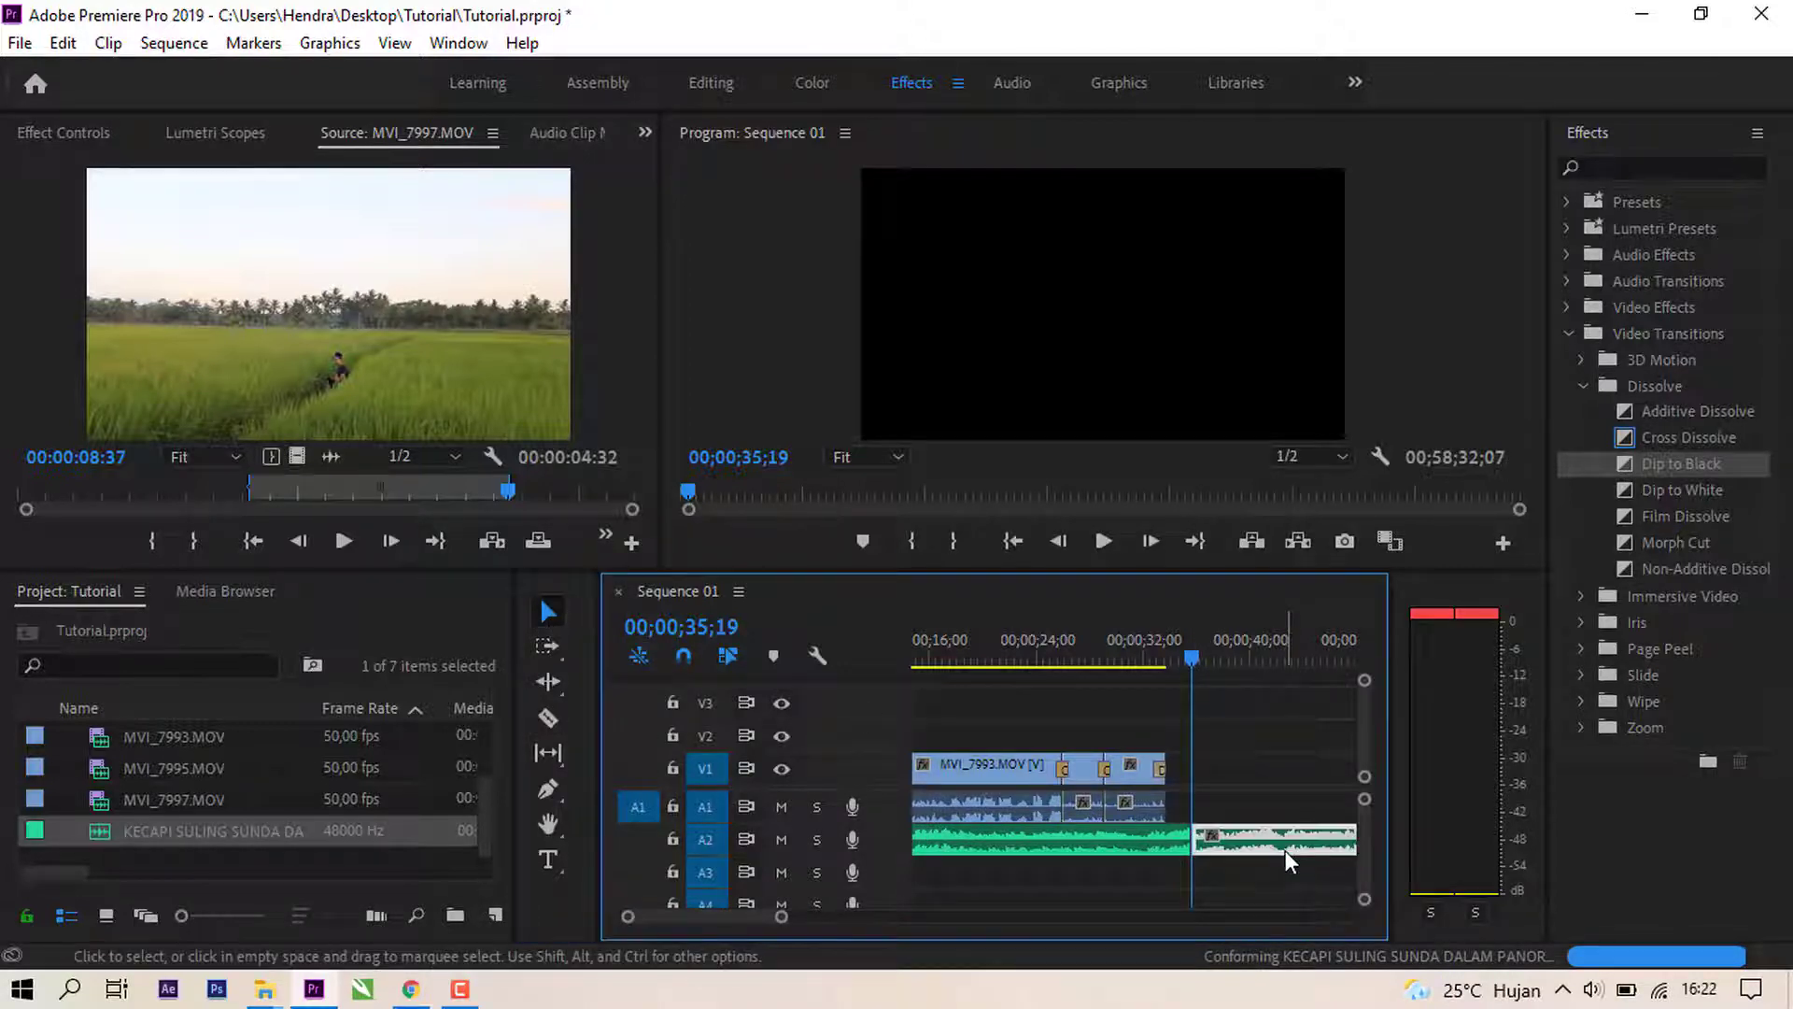
{"action": "key", "text": "Delete"}
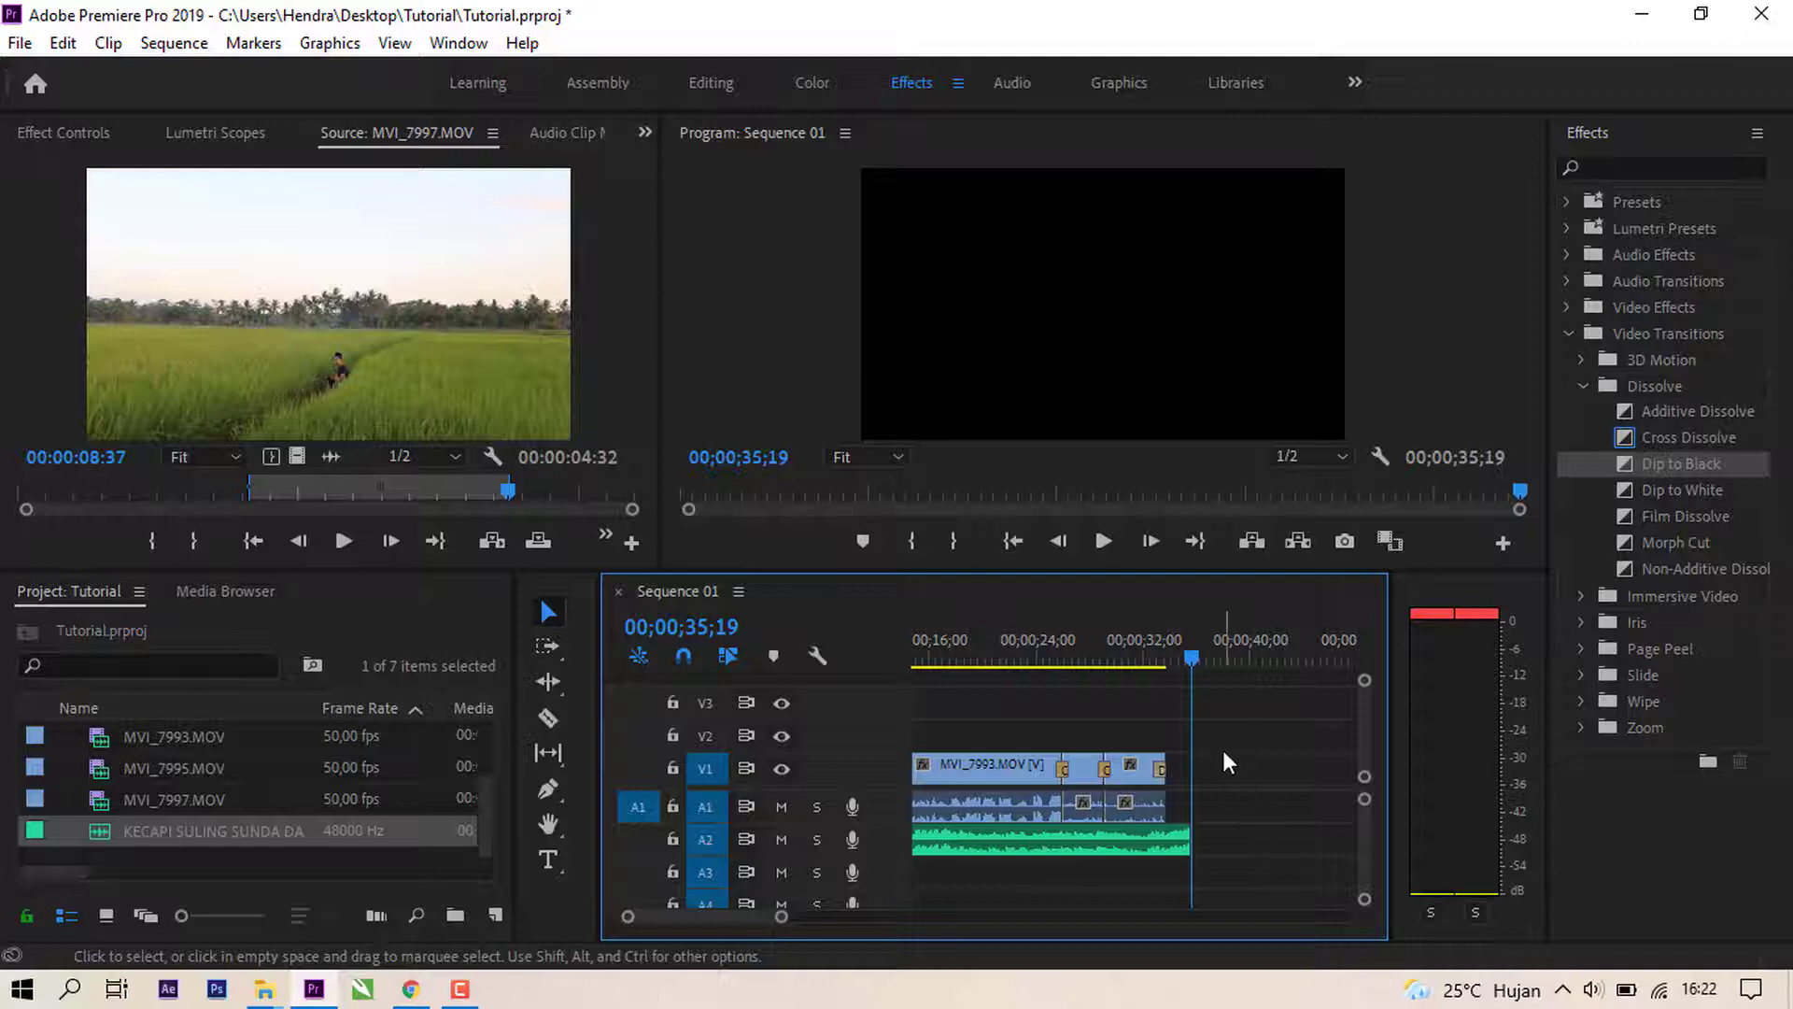
Step: In the A2 music clip's Volume effect, turn off Bypass keyframing and set a 0,0 dB Level keyframe at 00;00;33;25
{"action": "left_click", "coordinate": [1185, 656]}
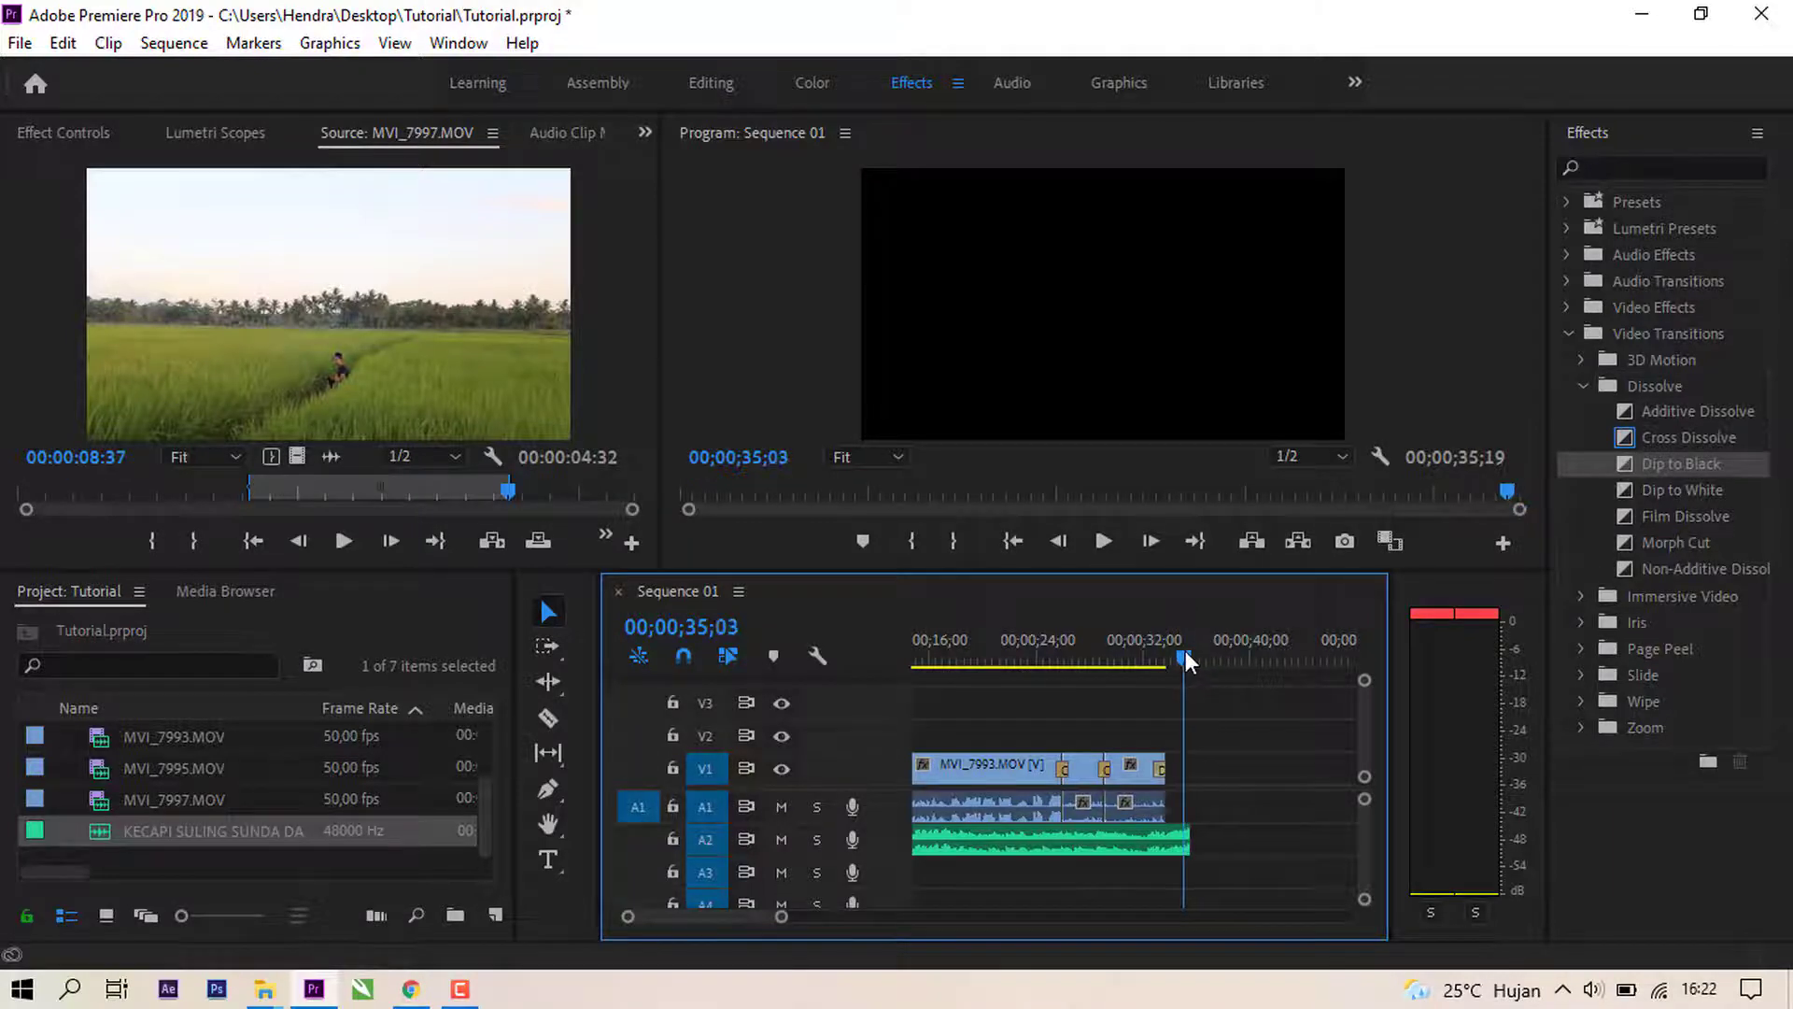
{"action": "left_click_drag", "start_coordinate": [1185, 655], "coordinate": [1167, 655]}
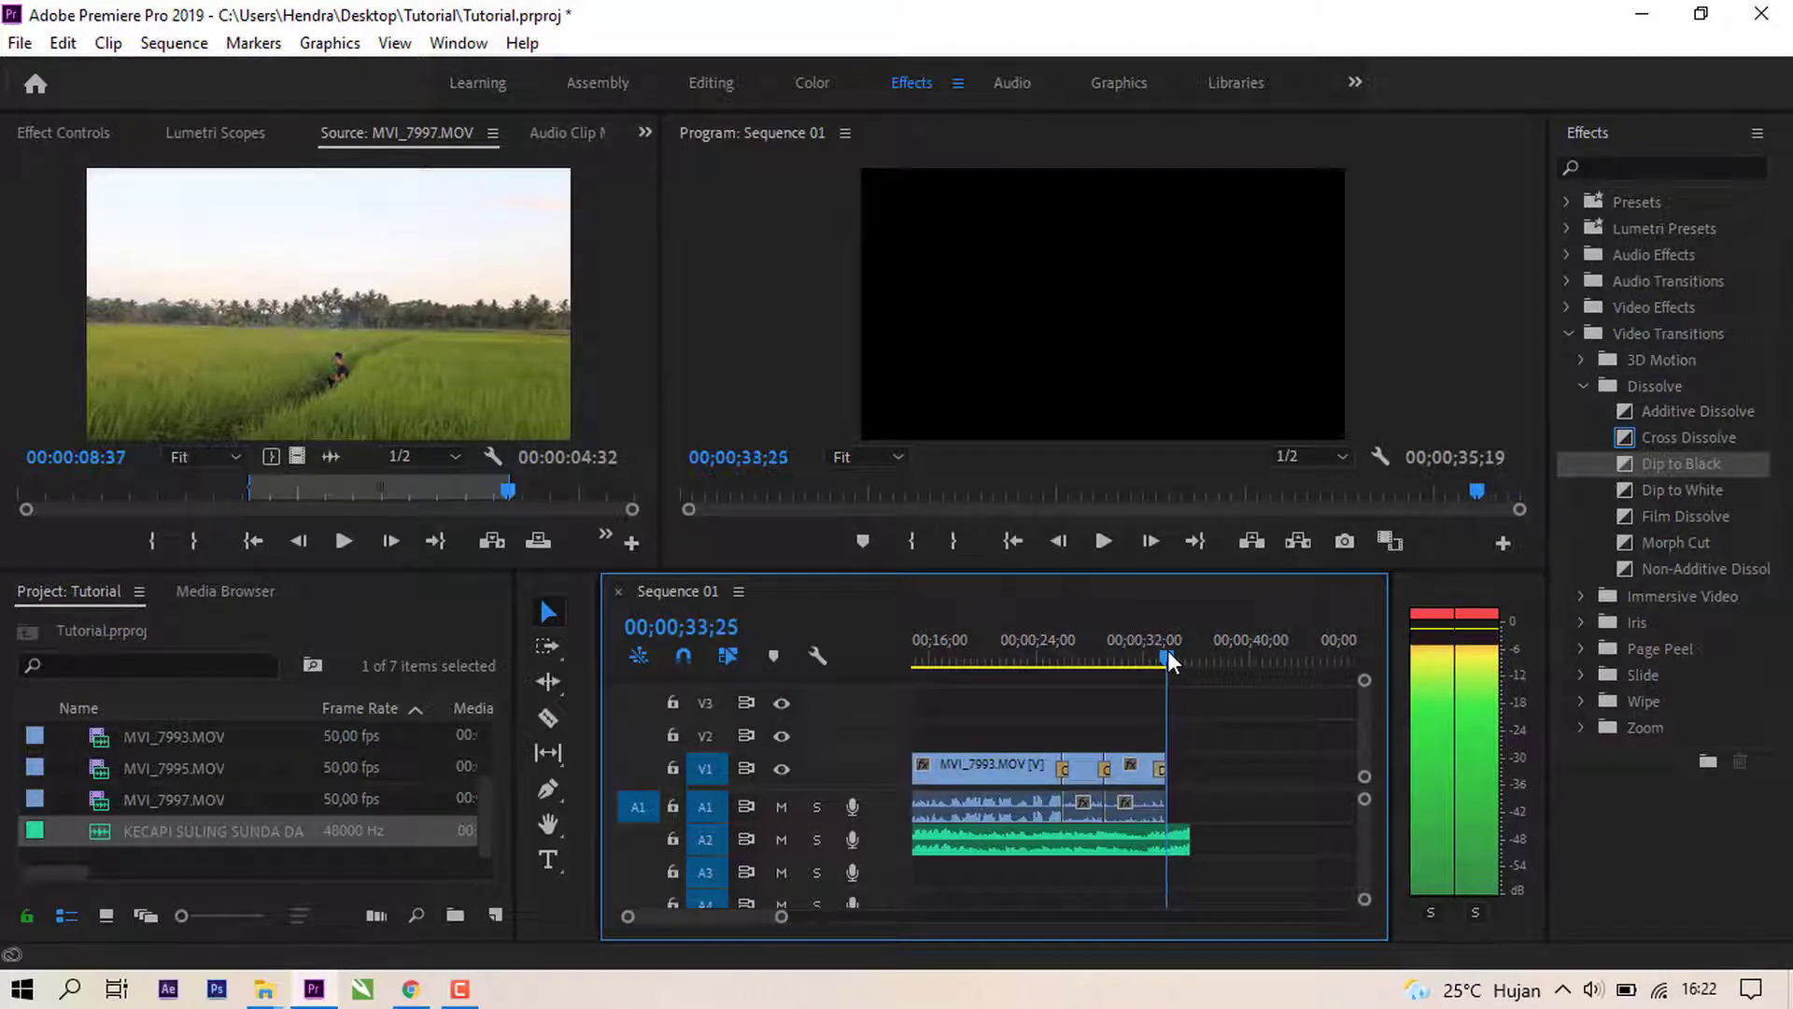
{"action": "left_click", "coordinate": [1152, 837]}
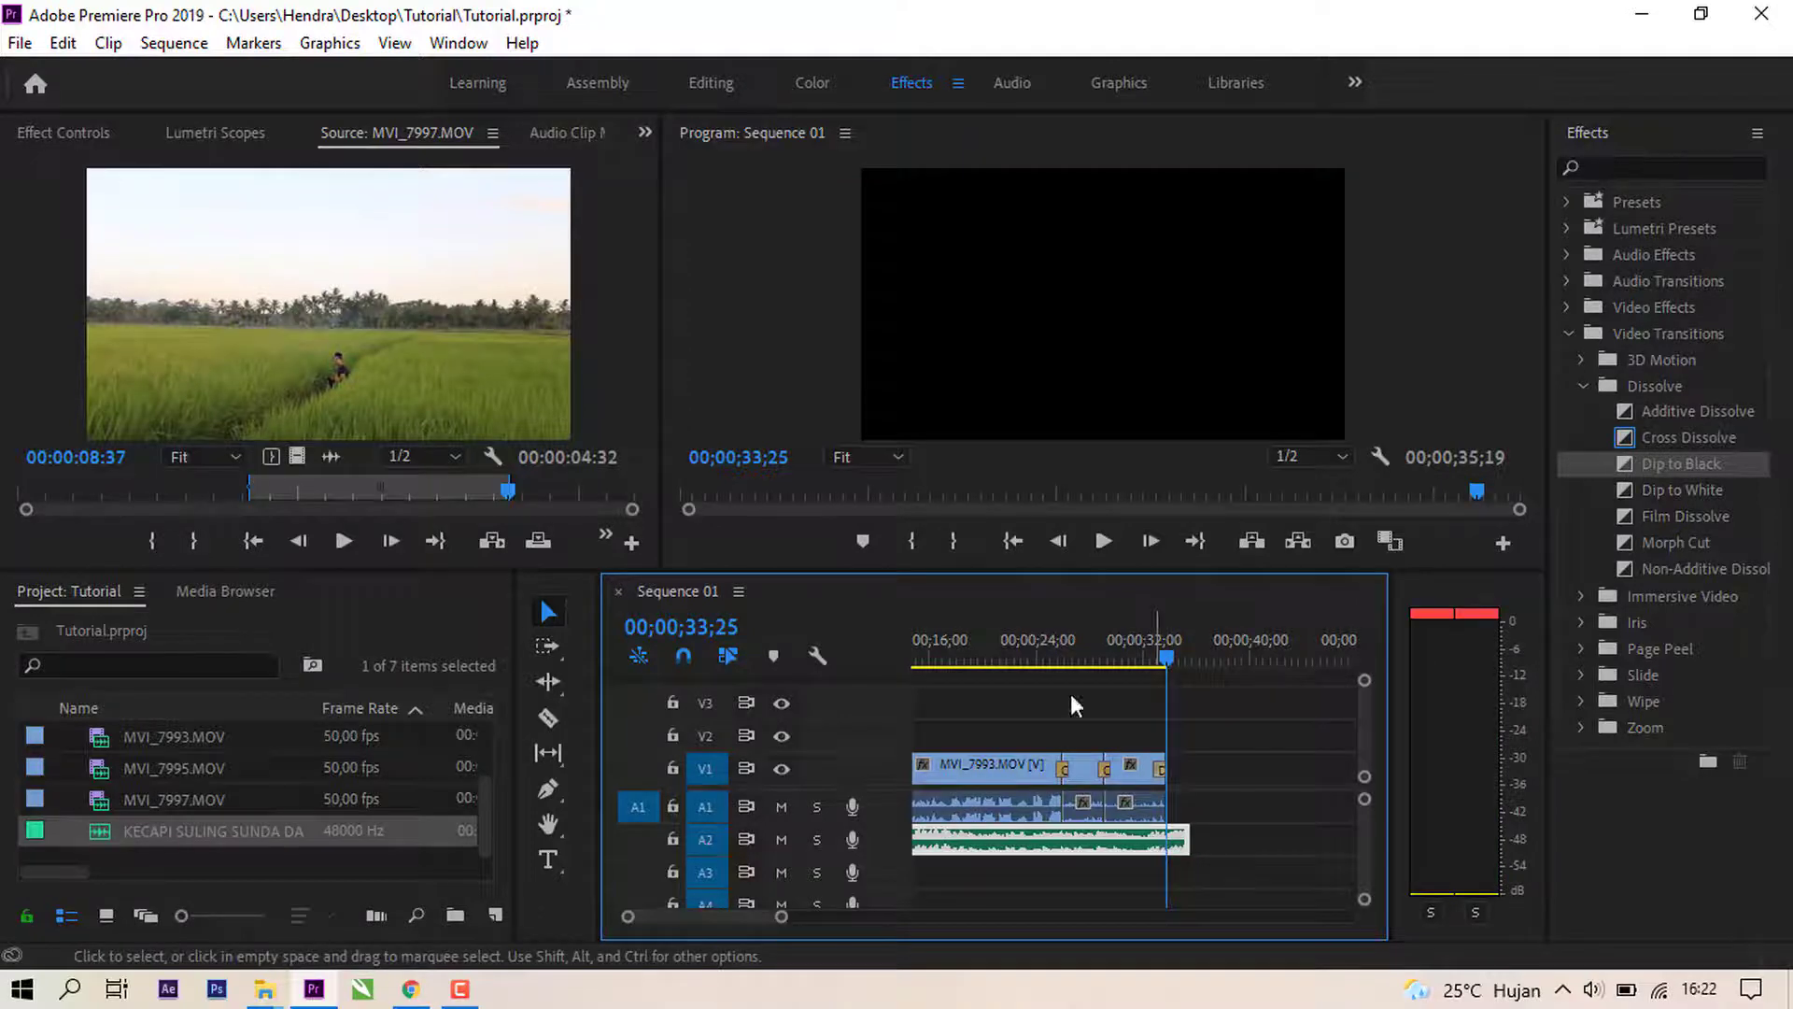
{"action": "left_click", "coordinate": [71, 133]}
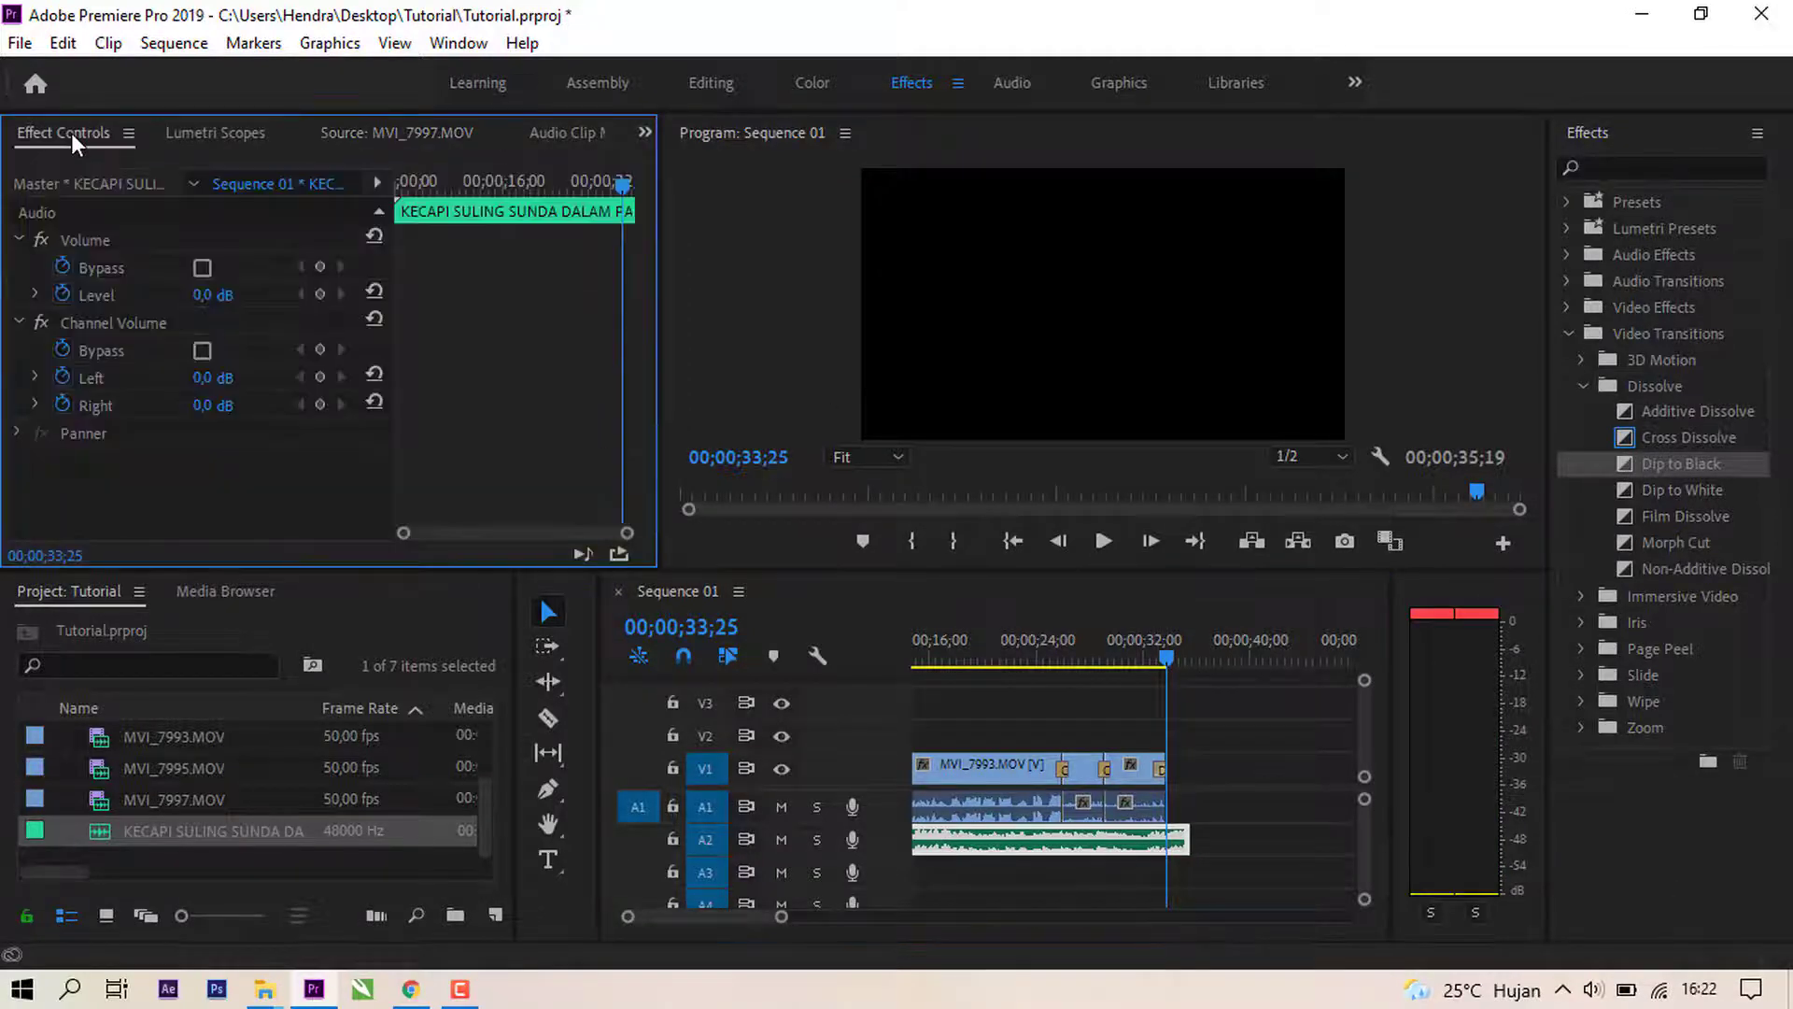
{"action": "left_click", "coordinate": [60, 267]}
{"action": "left_click", "coordinate": [63, 293]}
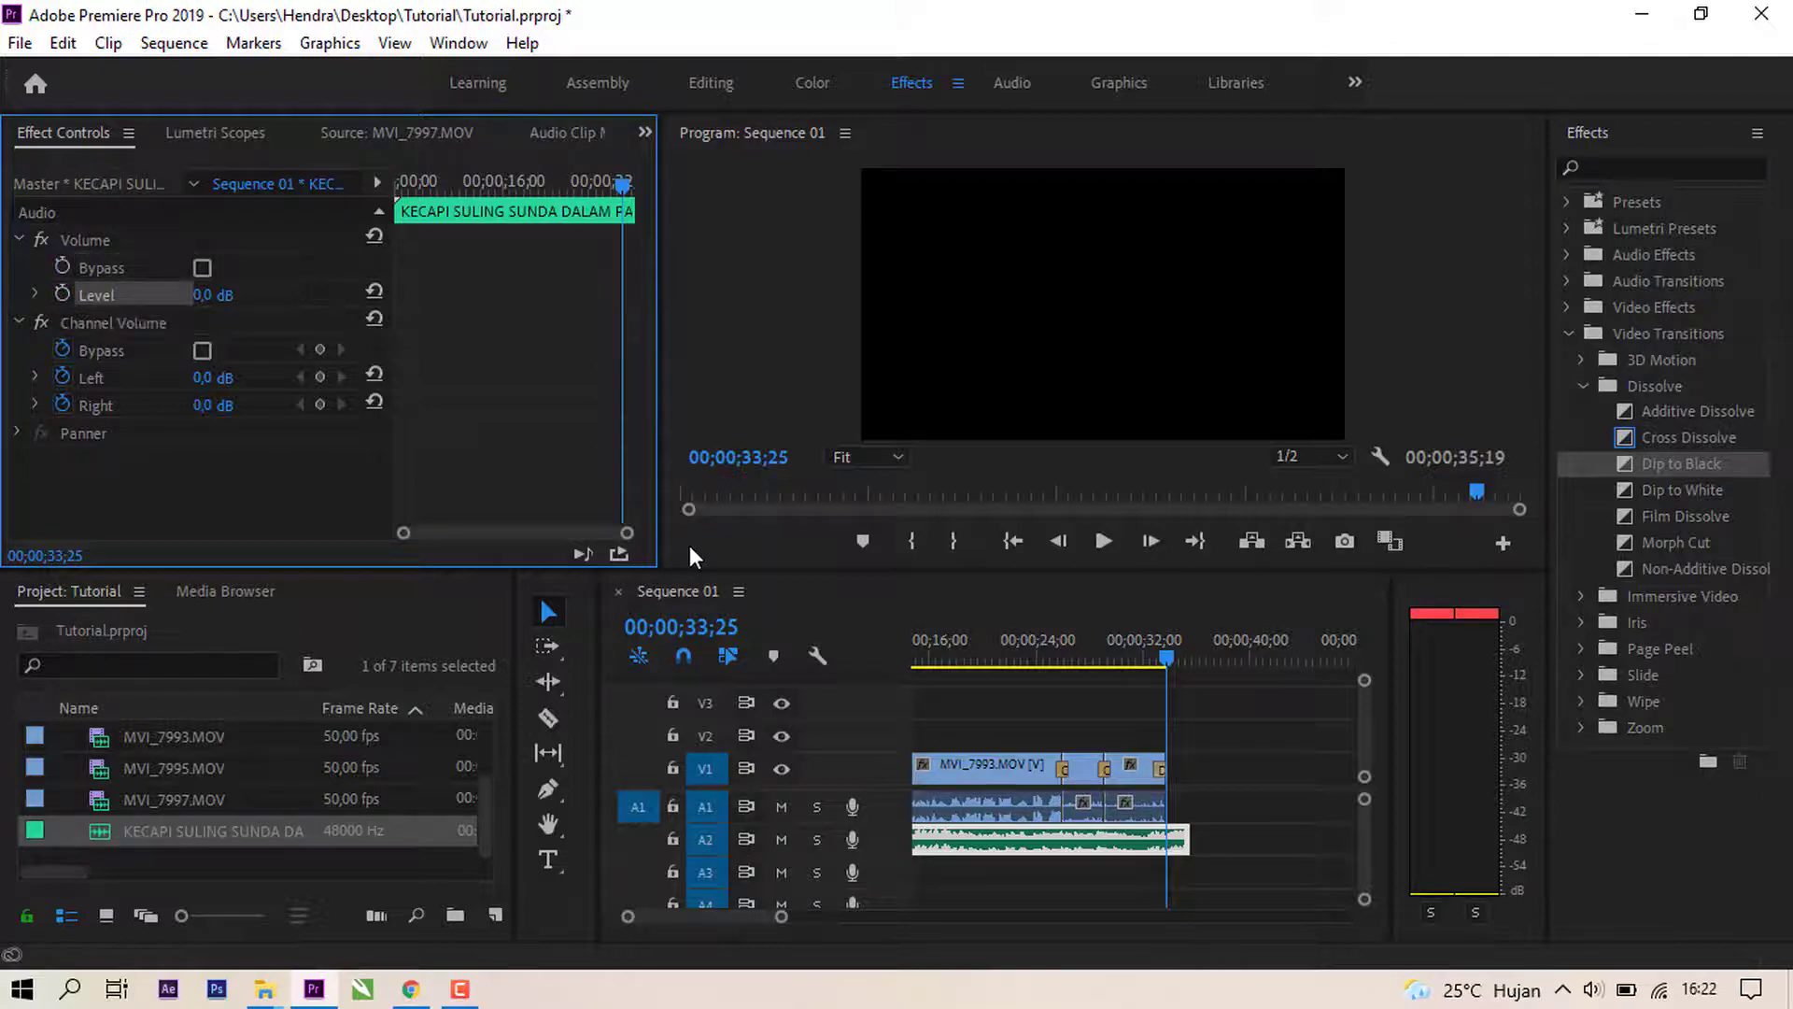
{"action": "left_click", "coordinate": [64, 293]}
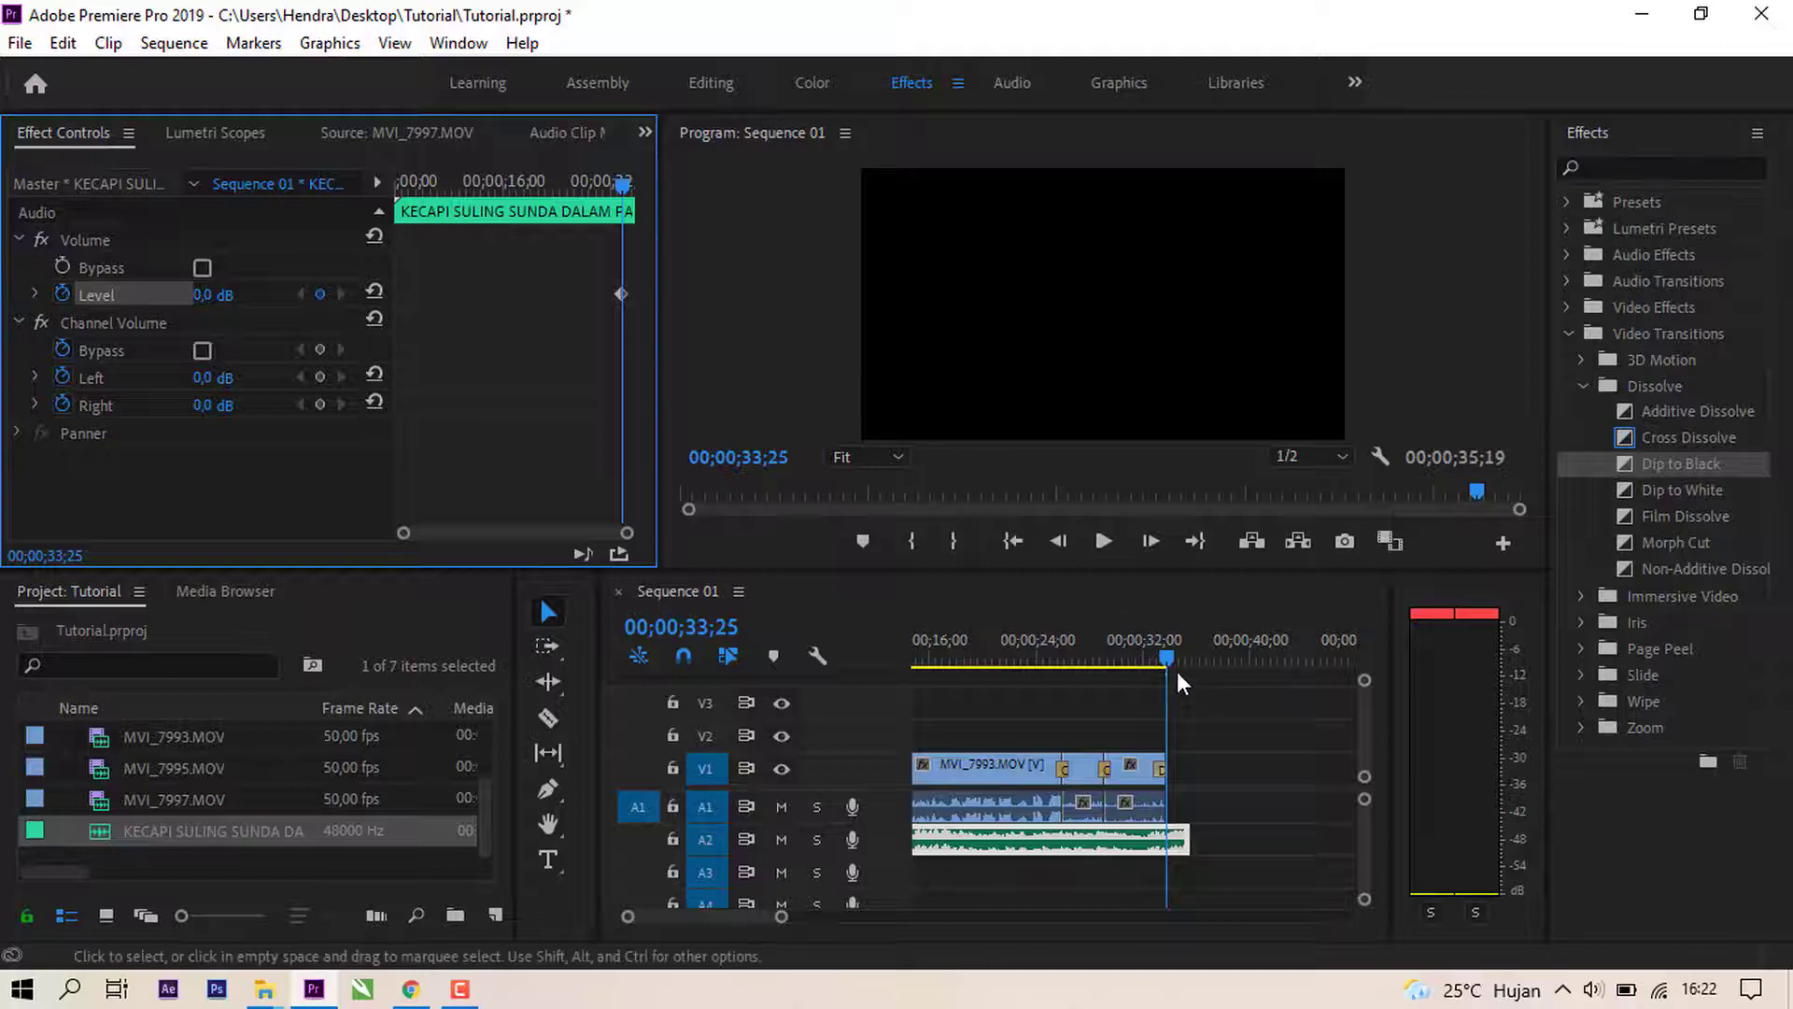
Step: Set the music's volume Level to -287,5 dB at 00;00;35;12 to fade it out, preview the ending, and save the project
{"action": "left_click_drag", "start_coordinate": [1168, 653], "coordinate": [1190, 663]}
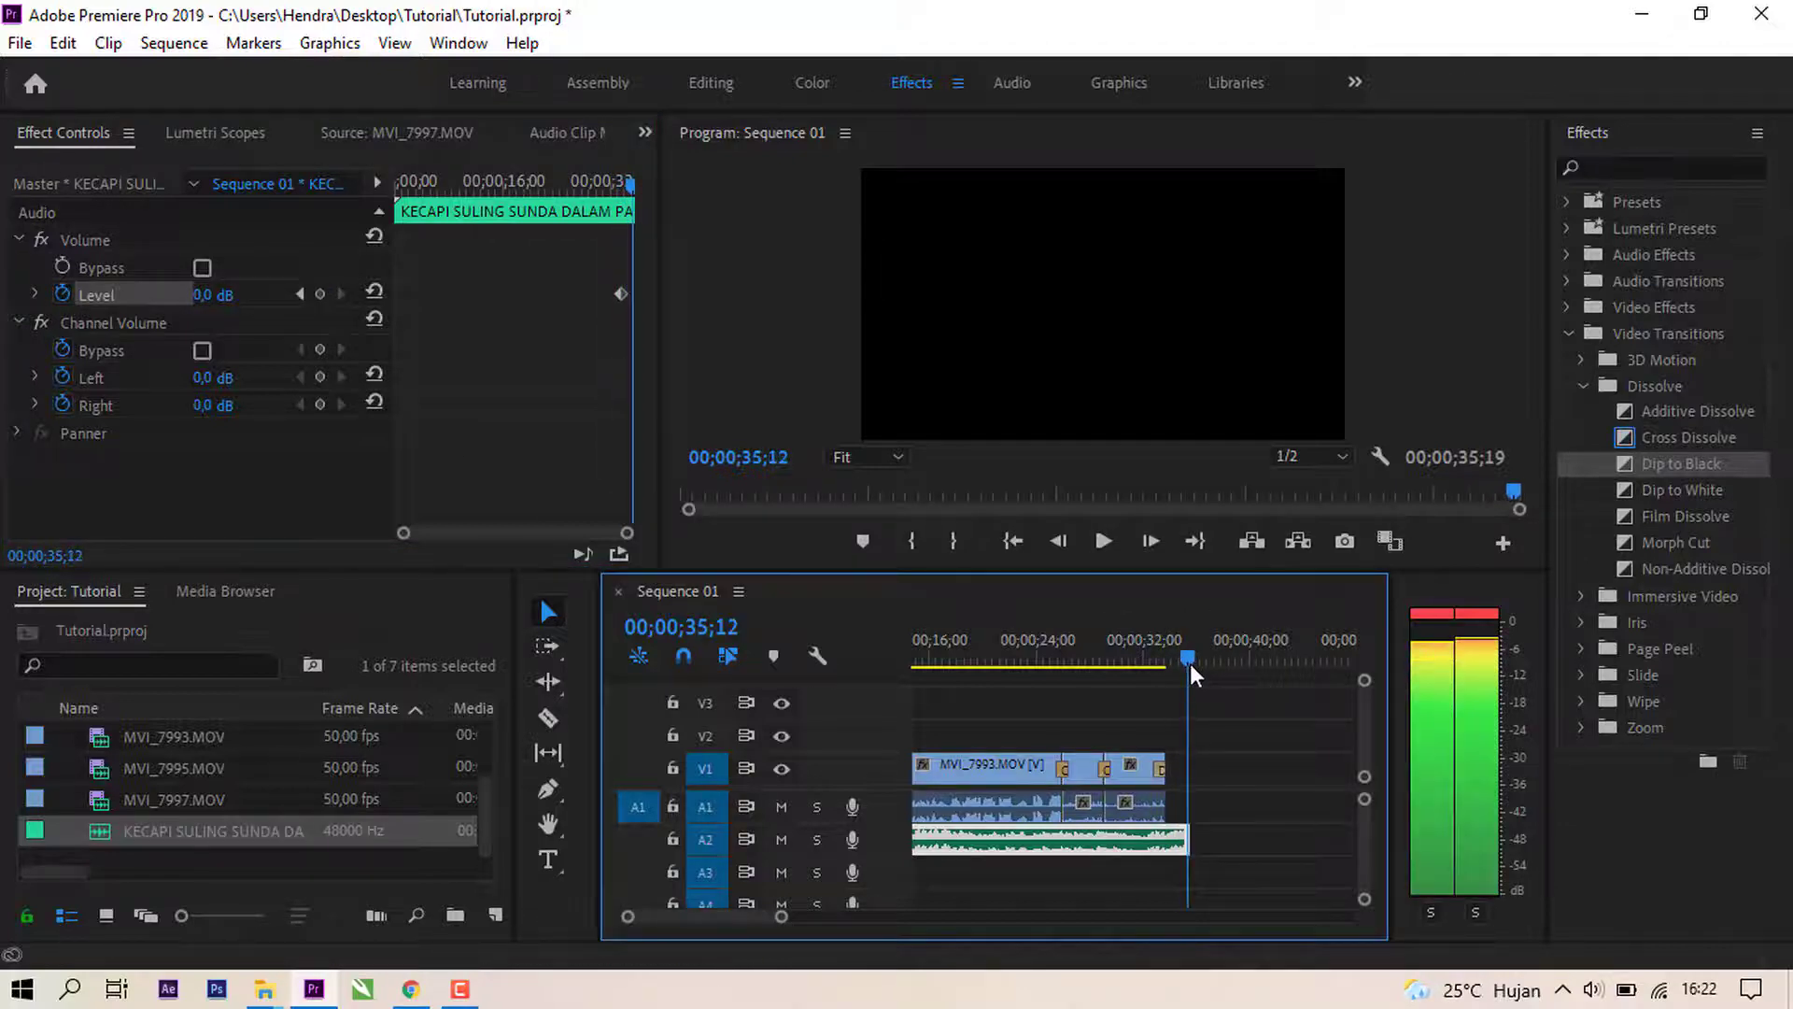
{"action": "left_click_drag", "start_coordinate": [225, 304], "coordinate": [221, 305]}
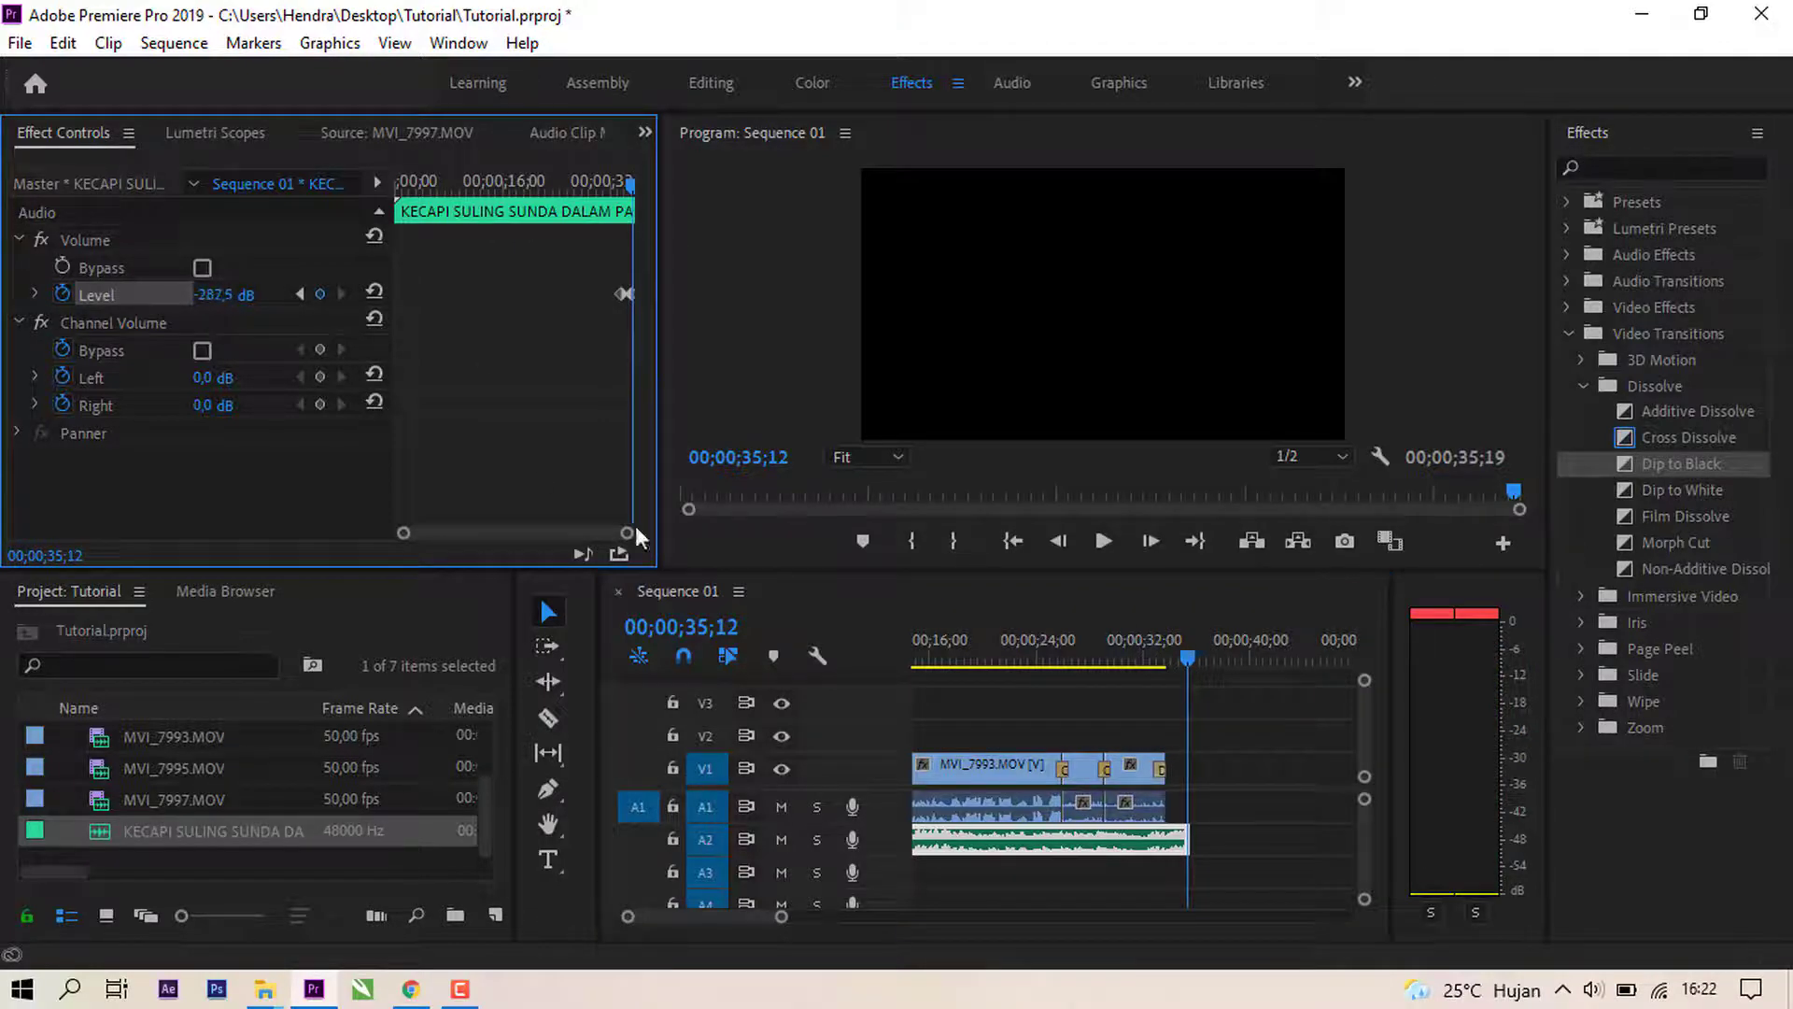
{"action": "left_click", "coordinate": [1148, 660]}
{"action": "key", "text": "space"}
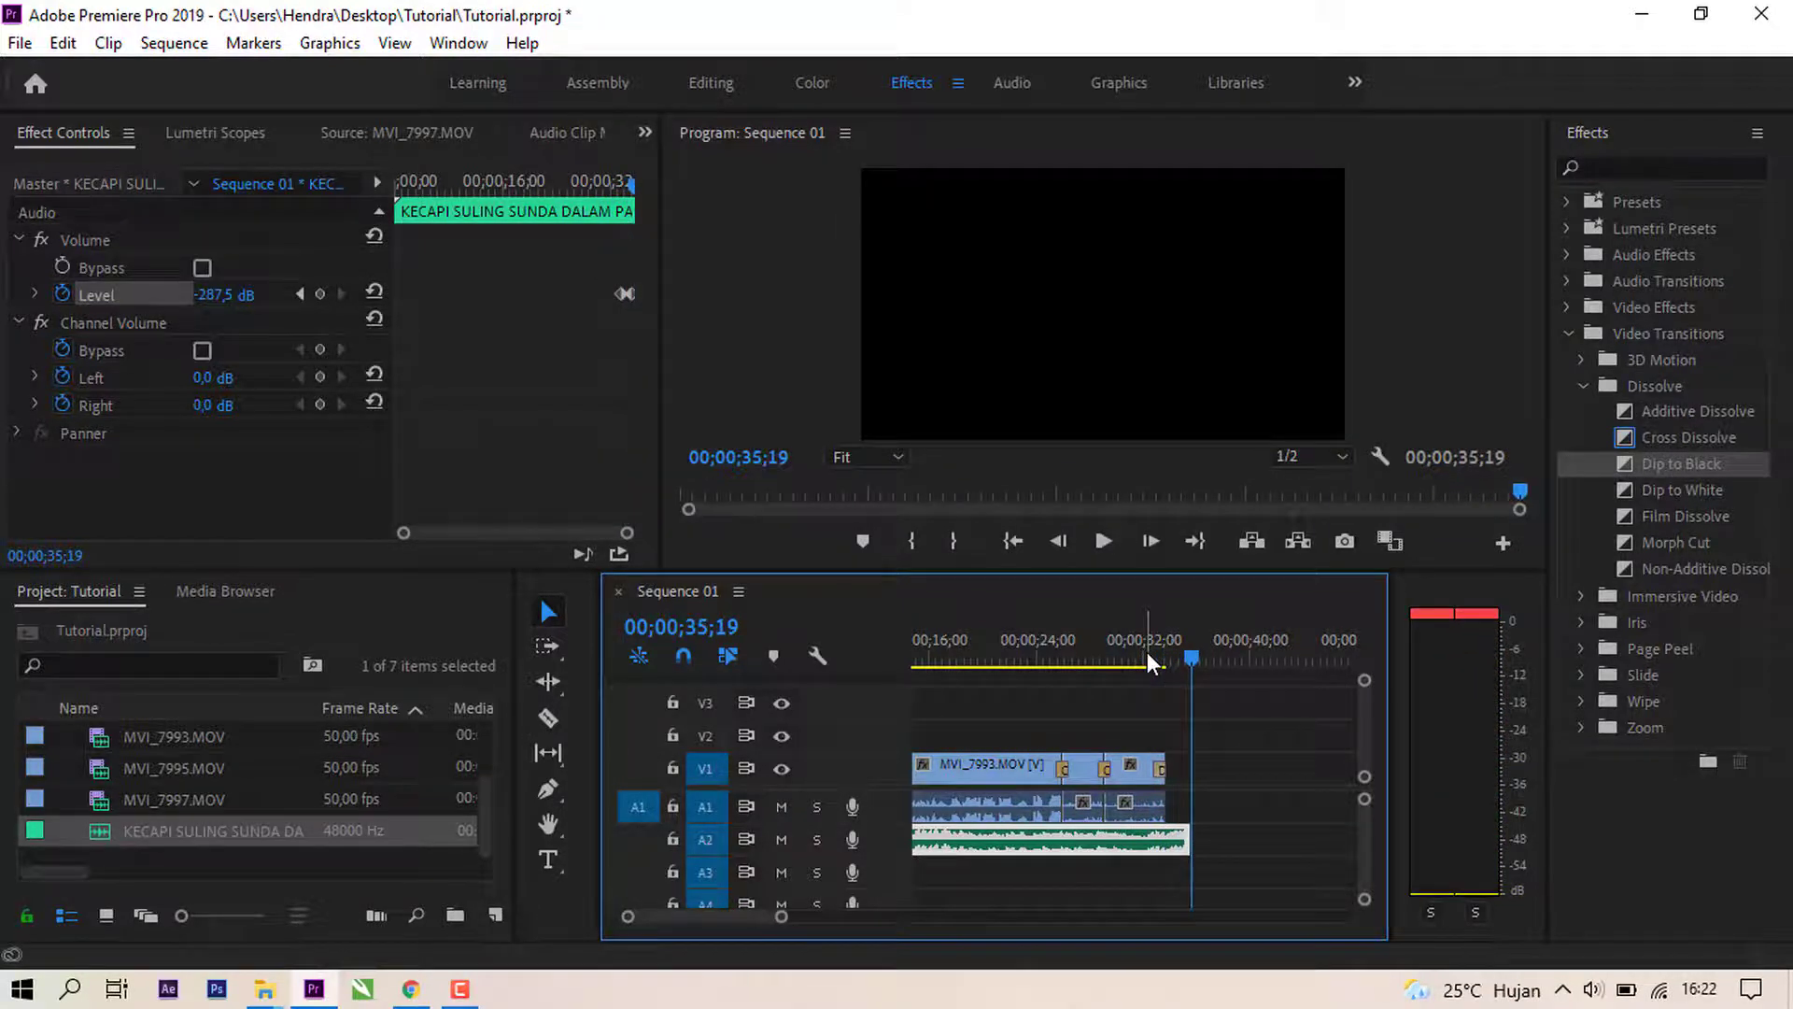
{"action": "key", "text": "ctrl+s"}
Step: Mark the Out point of Sequence 01 at 00;00;35;18, the end of the music, and return the playhead to the sequence start
{"action": "left_click_drag", "start_coordinate": [1192, 656], "coordinate": [437, 624]}
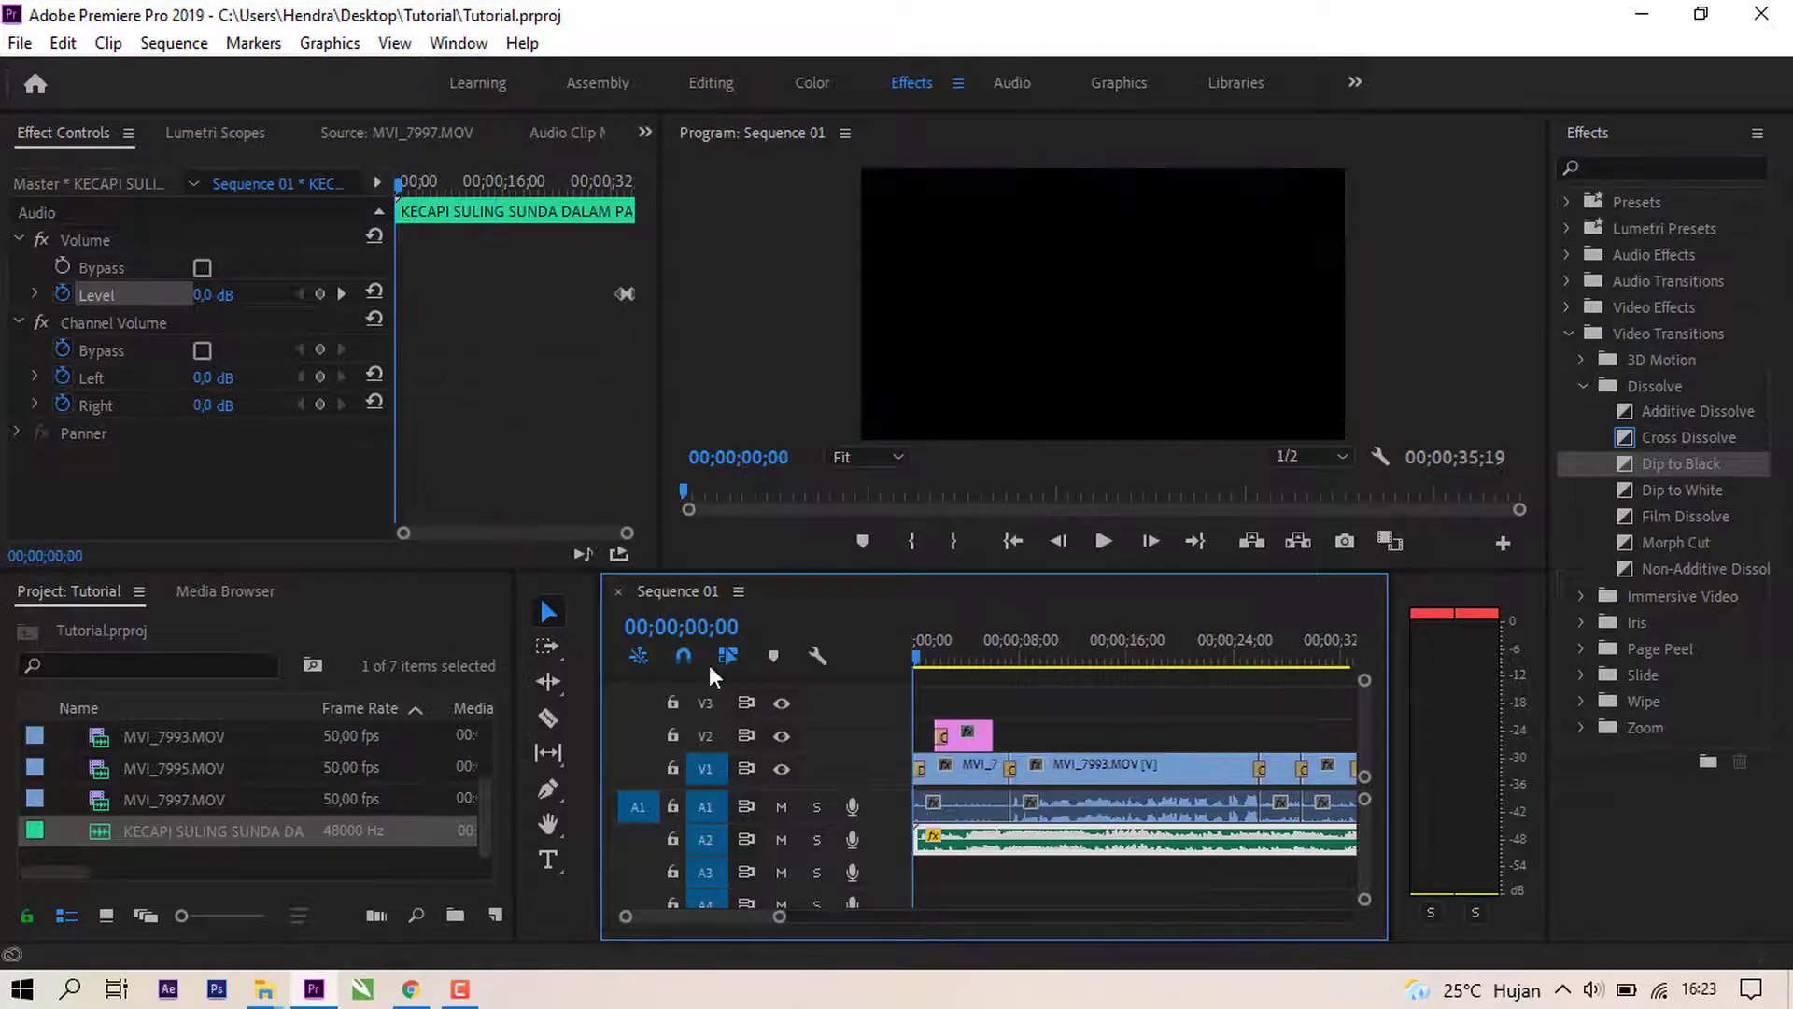
{"action": "left_click_drag", "start_coordinate": [709, 665], "coordinate": [1156, 720]}
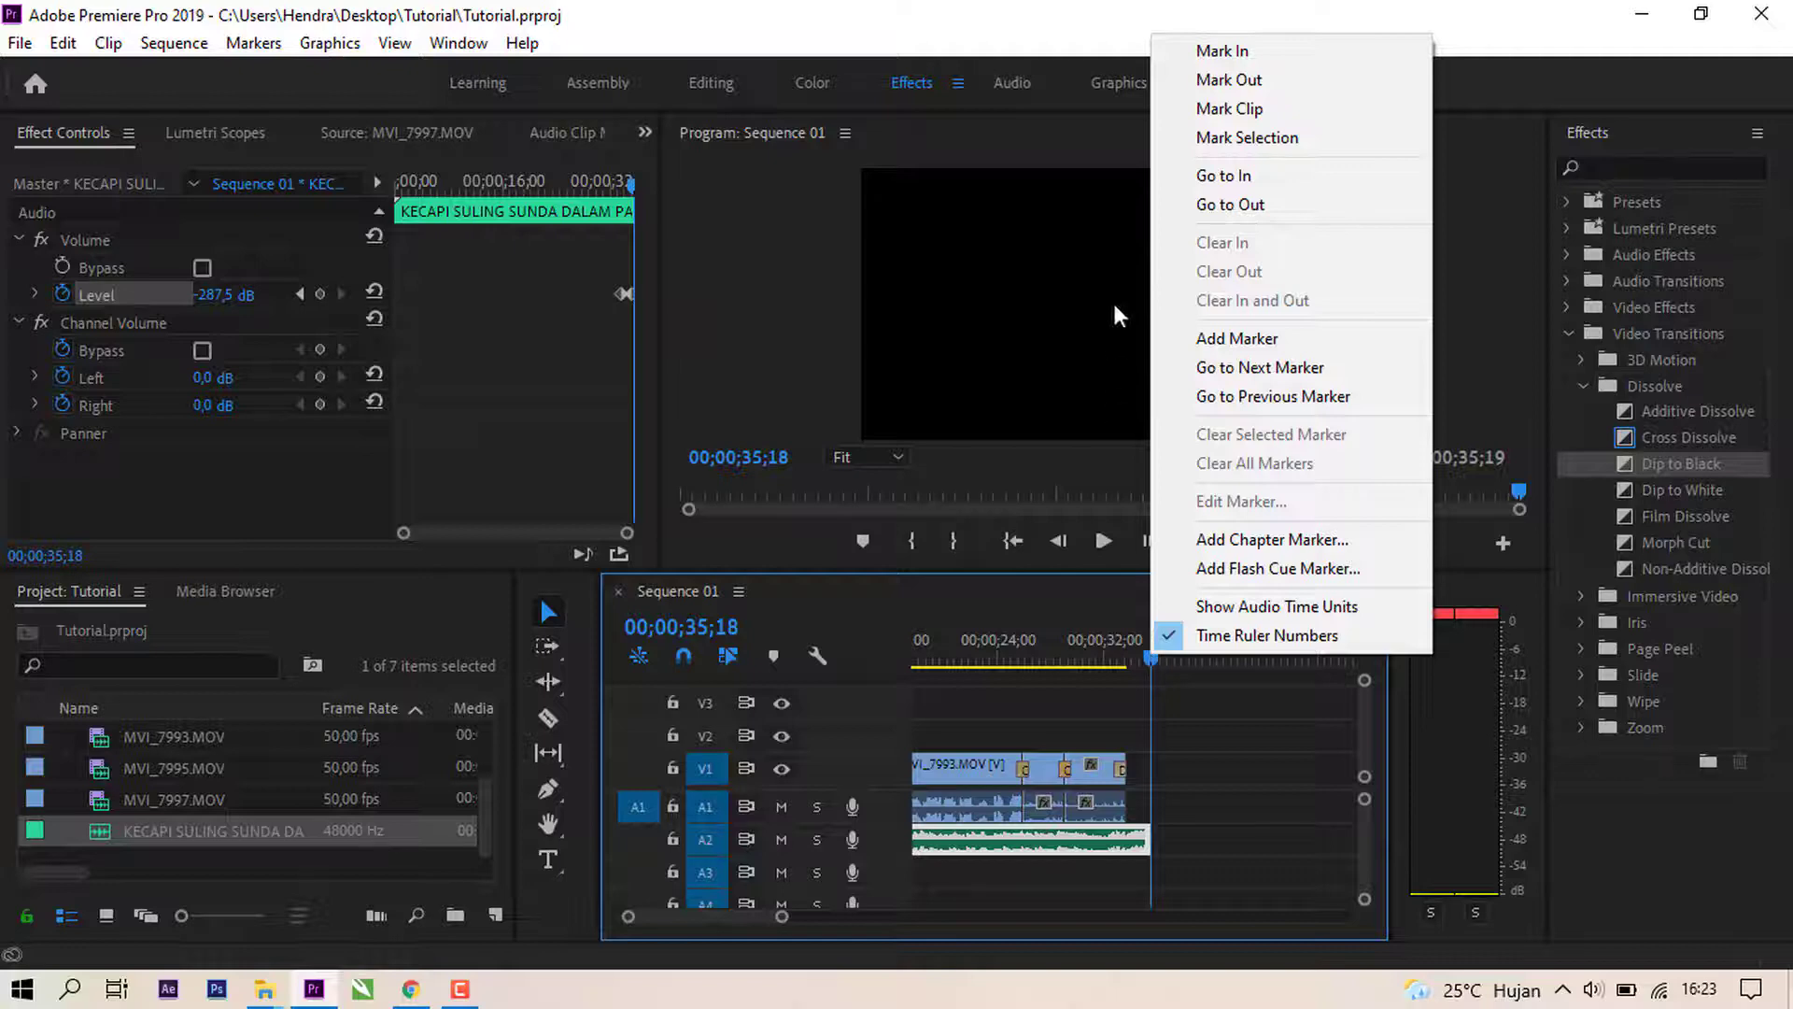
{"action": "left_click", "coordinate": [1252, 80]}
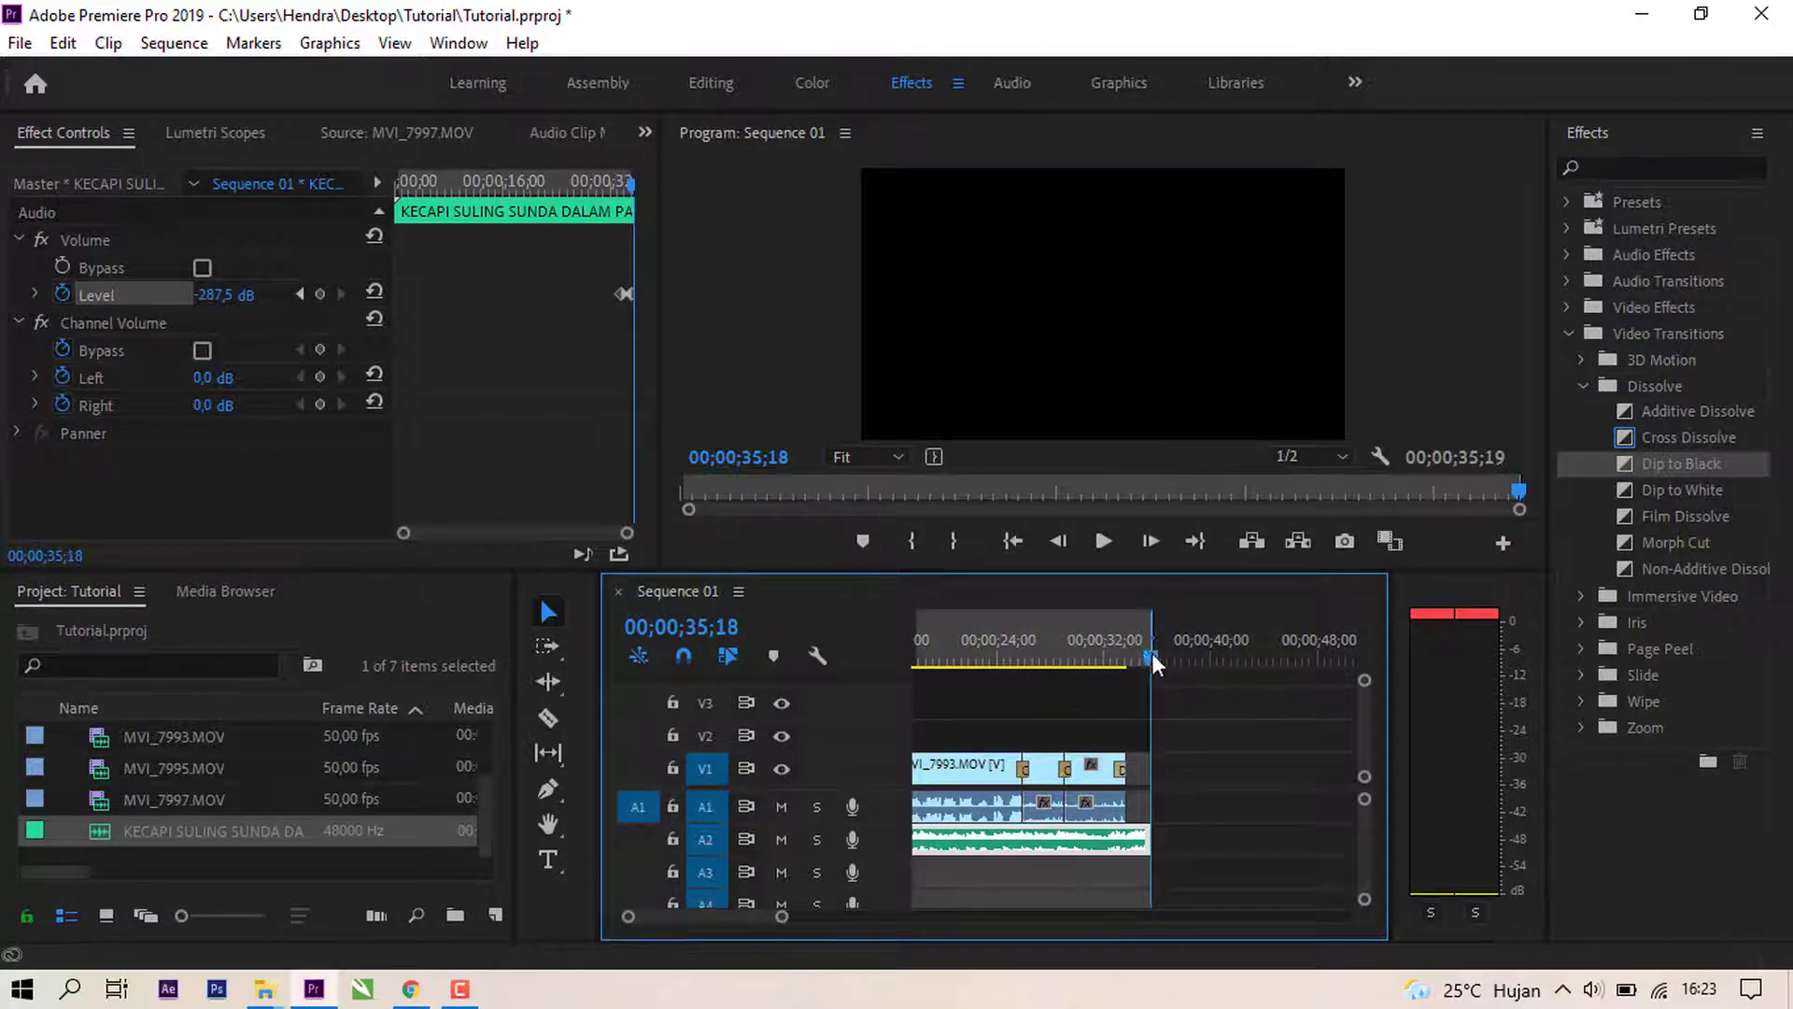
{"action": "key", "text": "Up"}
{"action": "key", "text": "Up"}
{"action": "key", "text": "Up"}
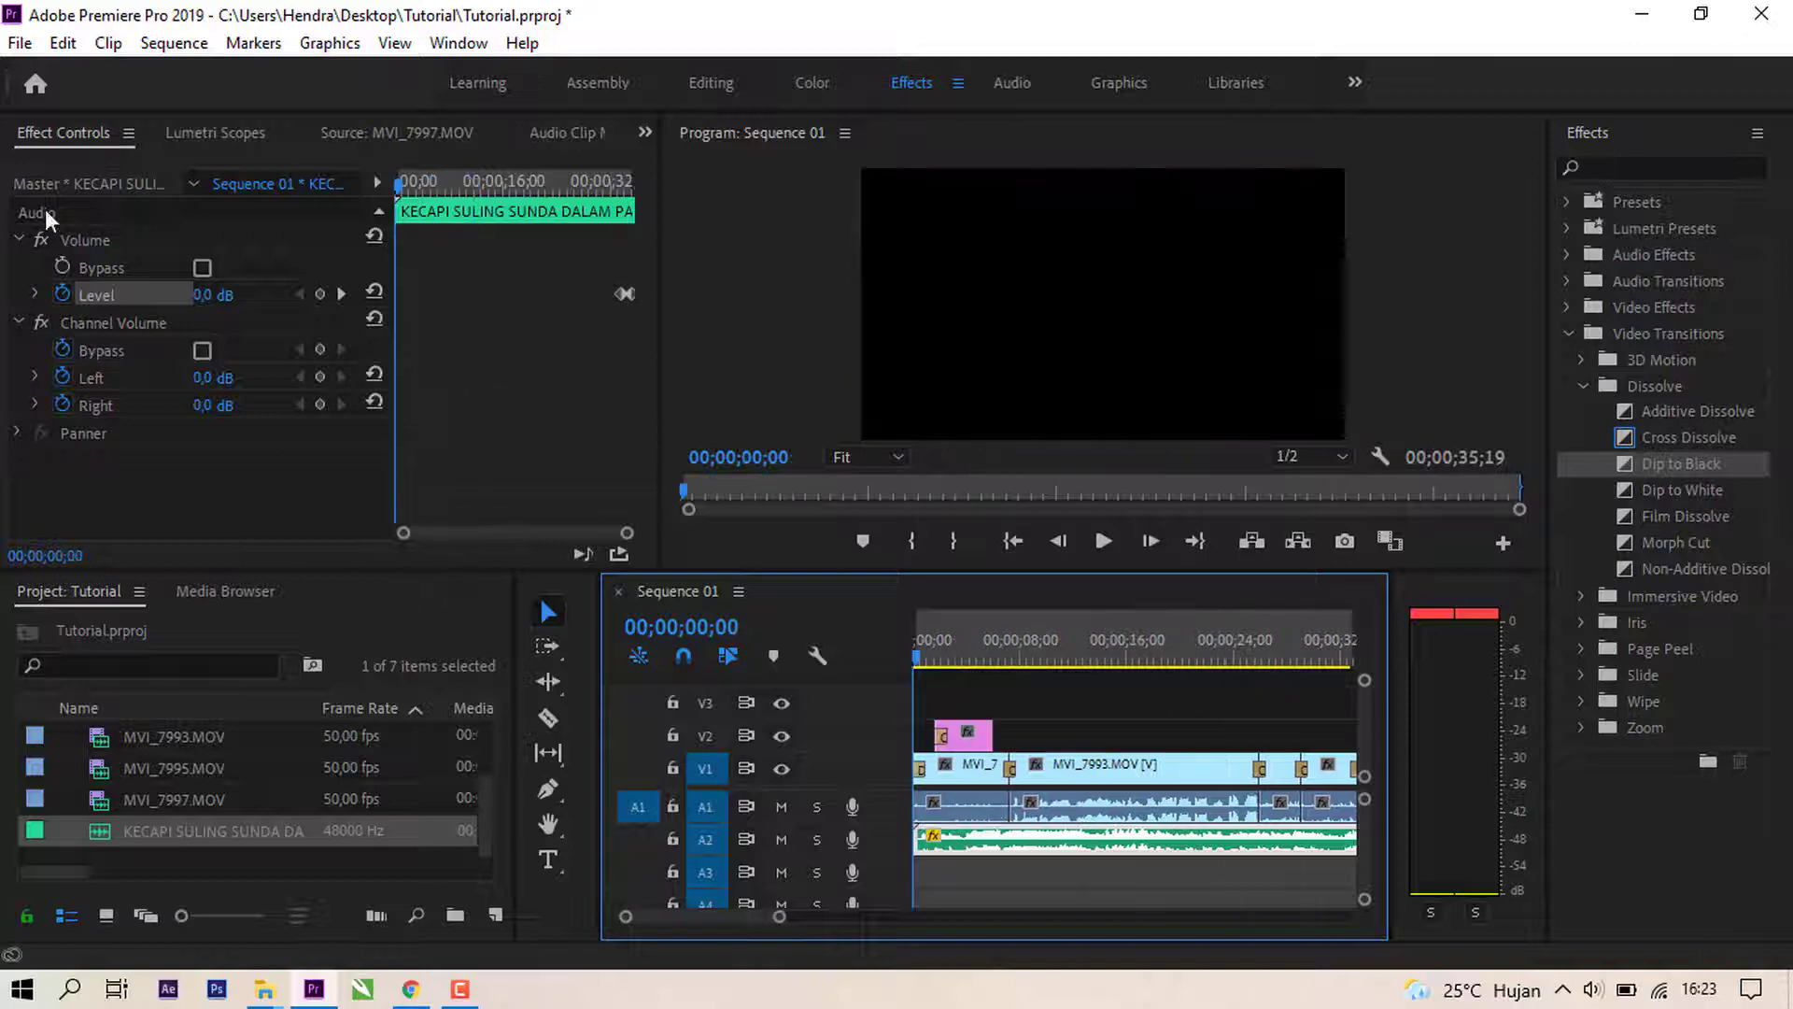
Step: Start a media export of Sequence 01 and set its output to Sequence 01.mp4 in the Tutorial folder on the Desktop
{"action": "left_click", "coordinate": [16, 44]}
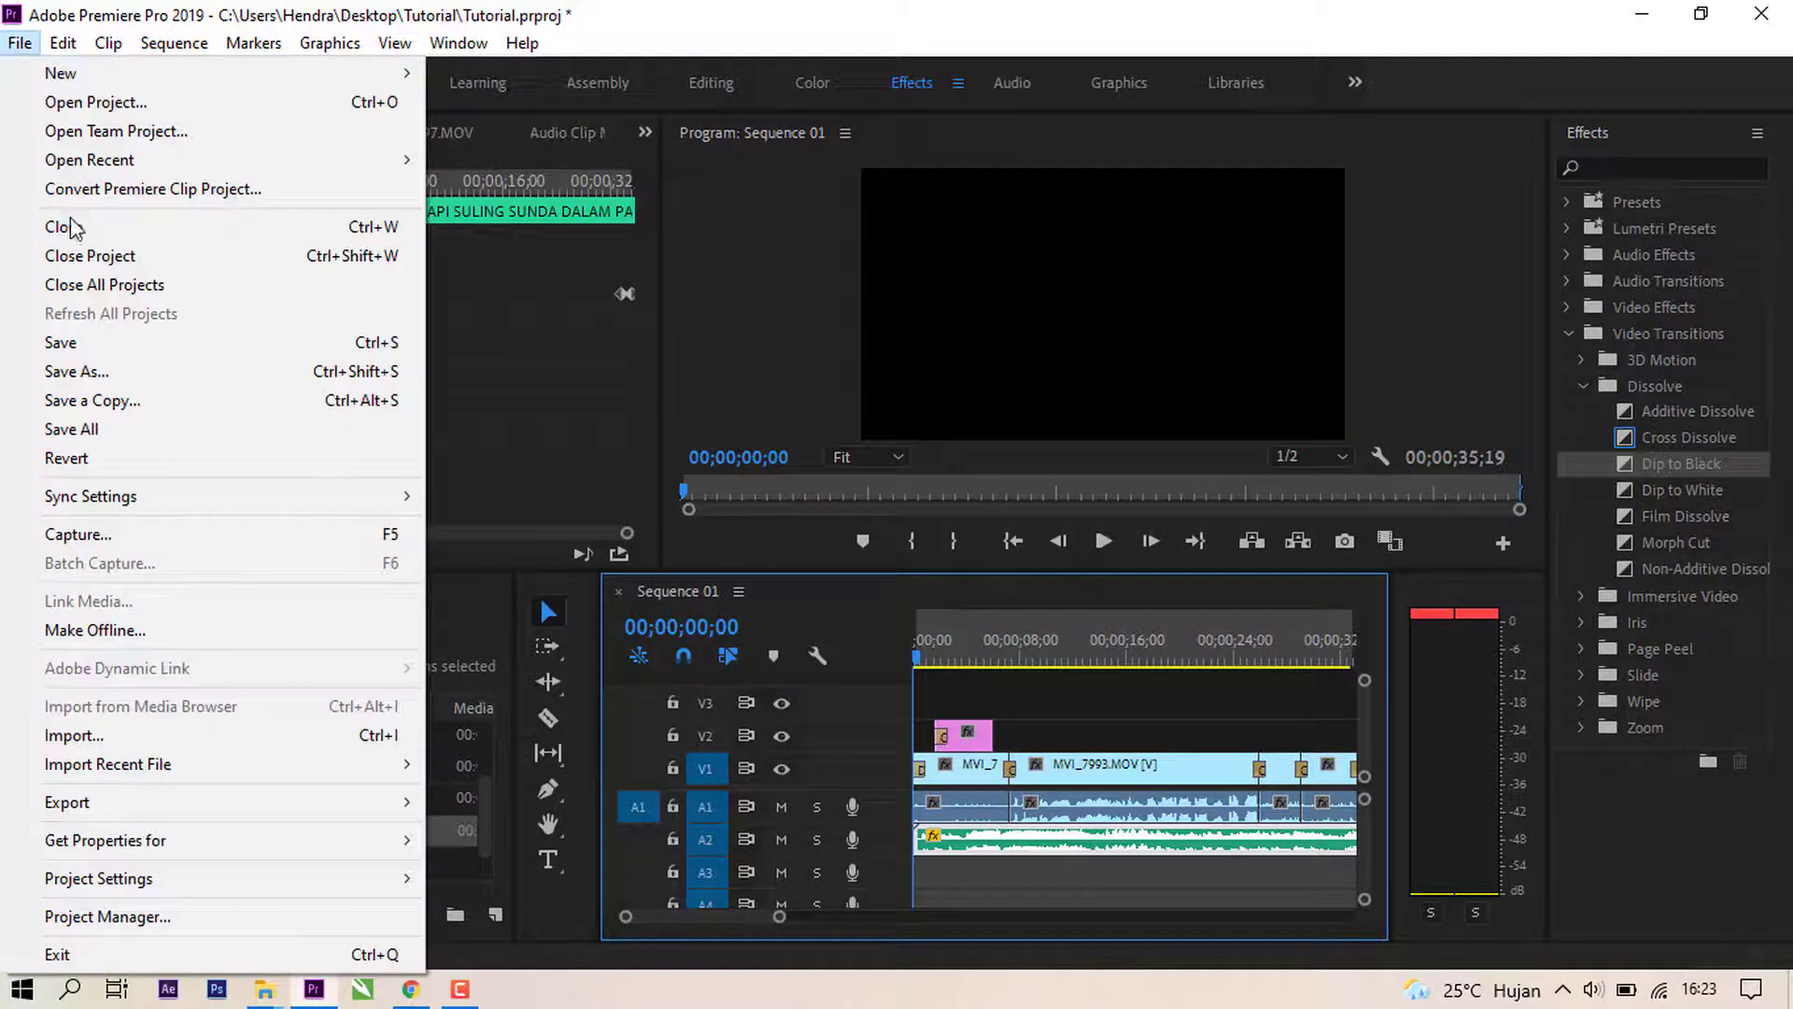
{"action": "mouse_move", "coordinate": [350, 815]}
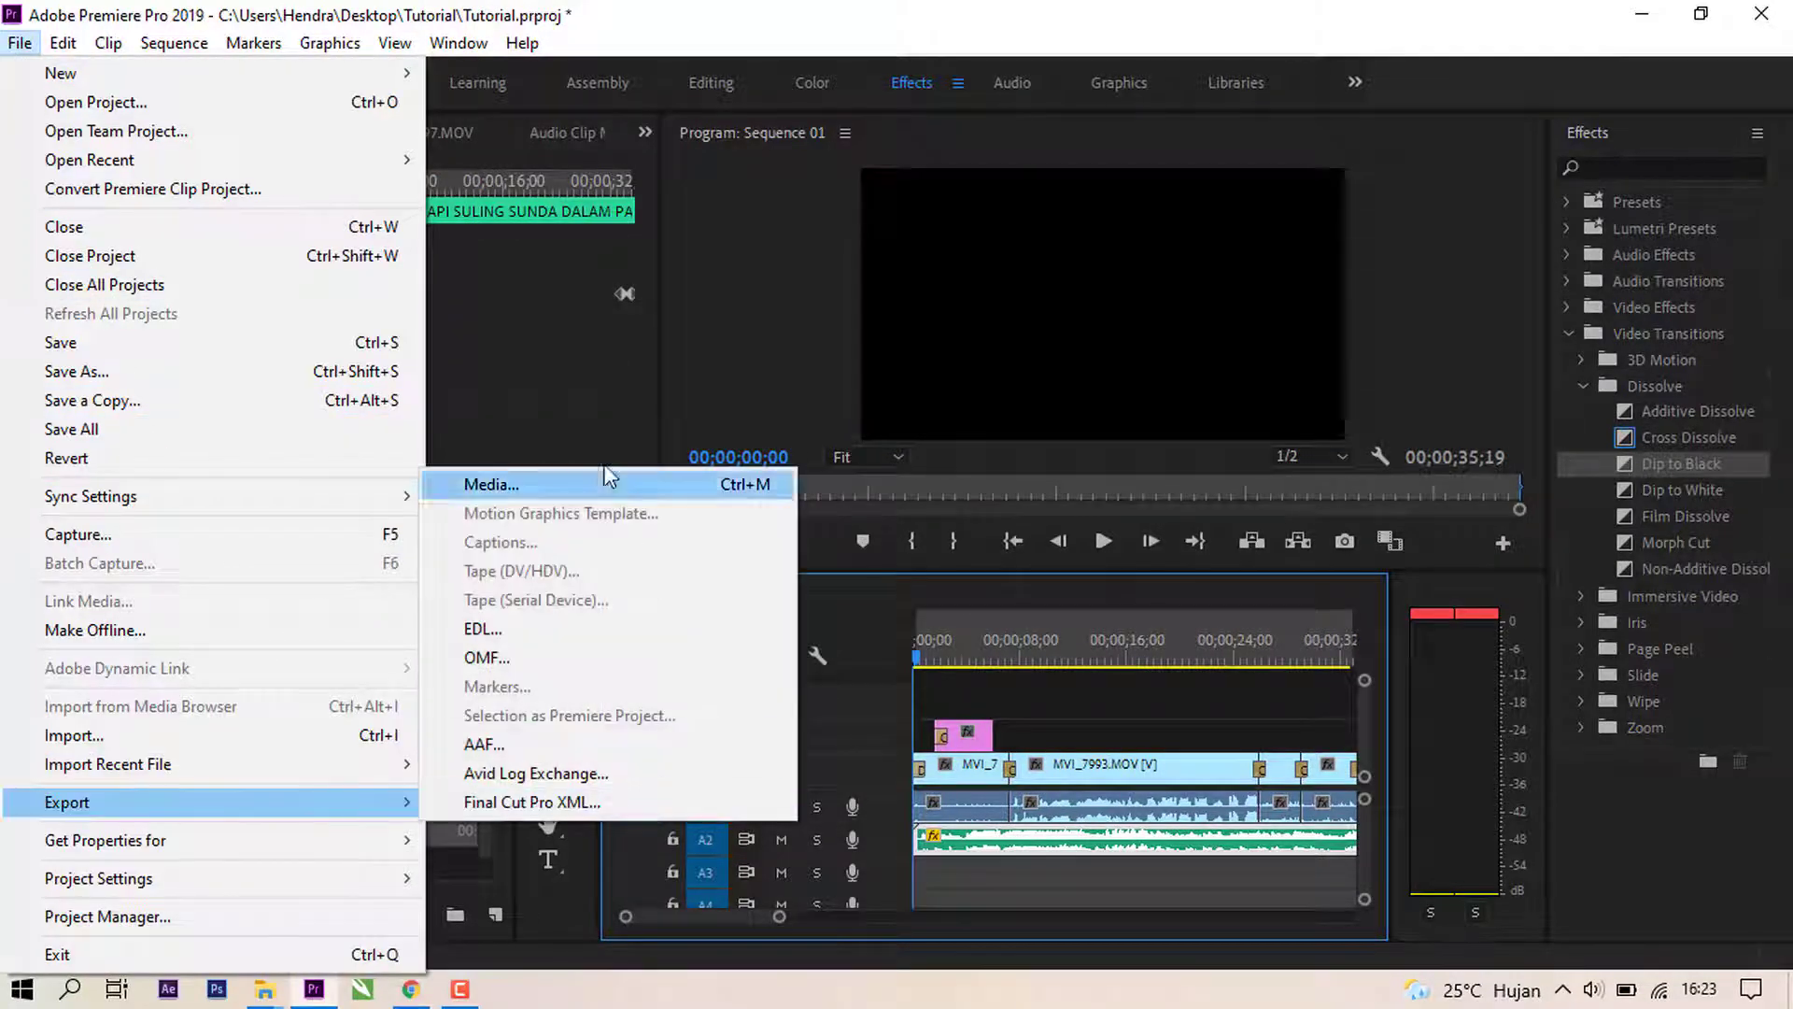
{"action": "left_click", "coordinate": [585, 490]}
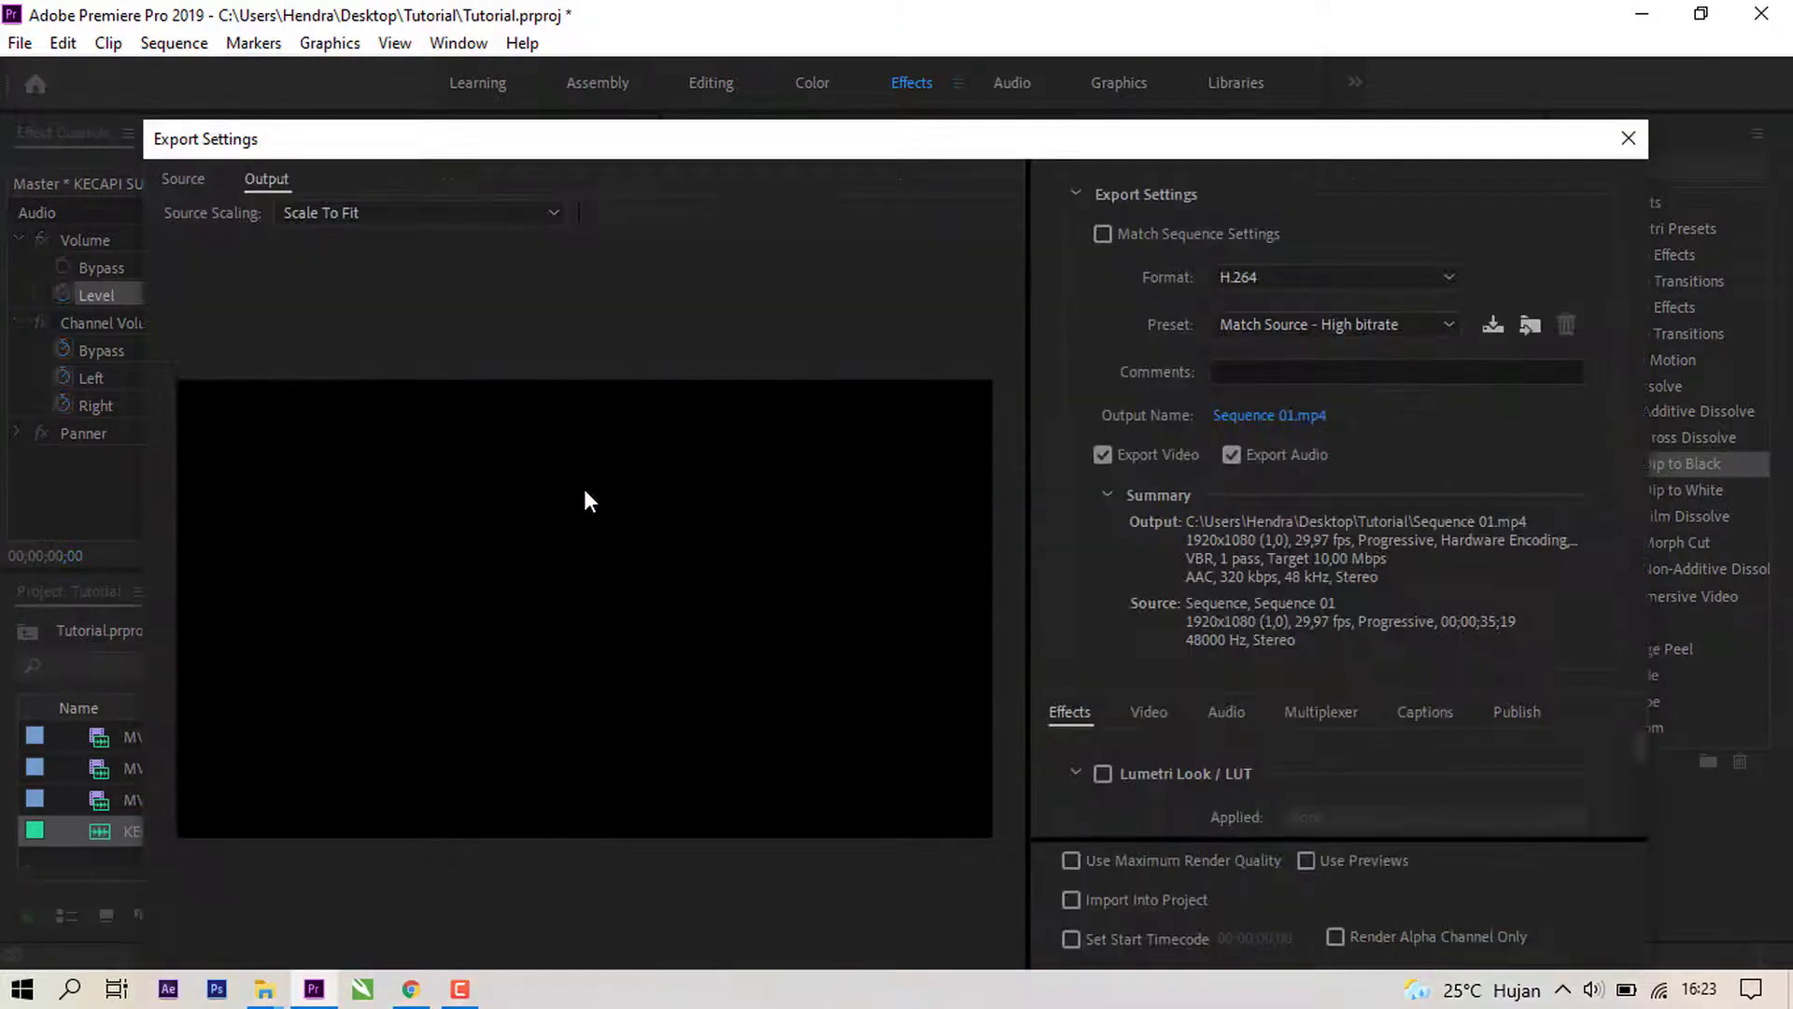
{"action": "left_click", "coordinate": [1269, 416]}
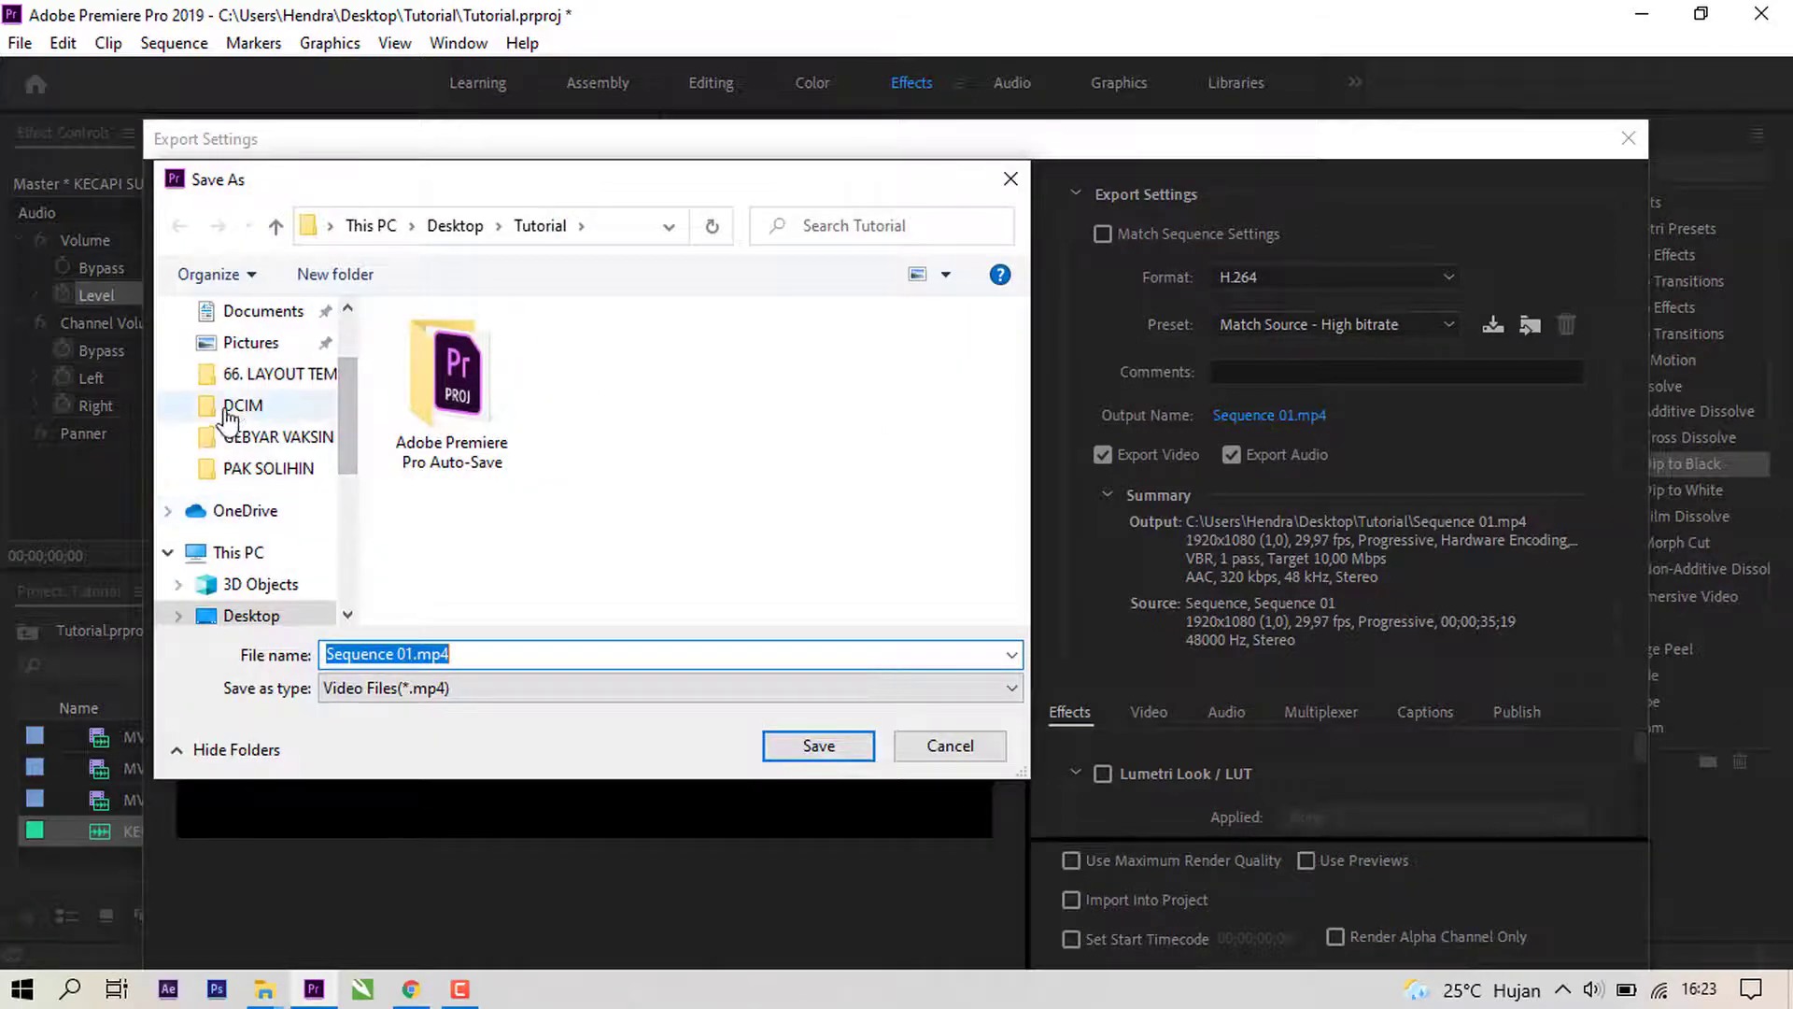
{"action": "scroll", "coordinate": [251, 378], "scroll_direction": "up", "scroll_amount": 1}
{"action": "scroll", "coordinate": [252, 379], "scroll_direction": "up", "scroll_amount": 1}
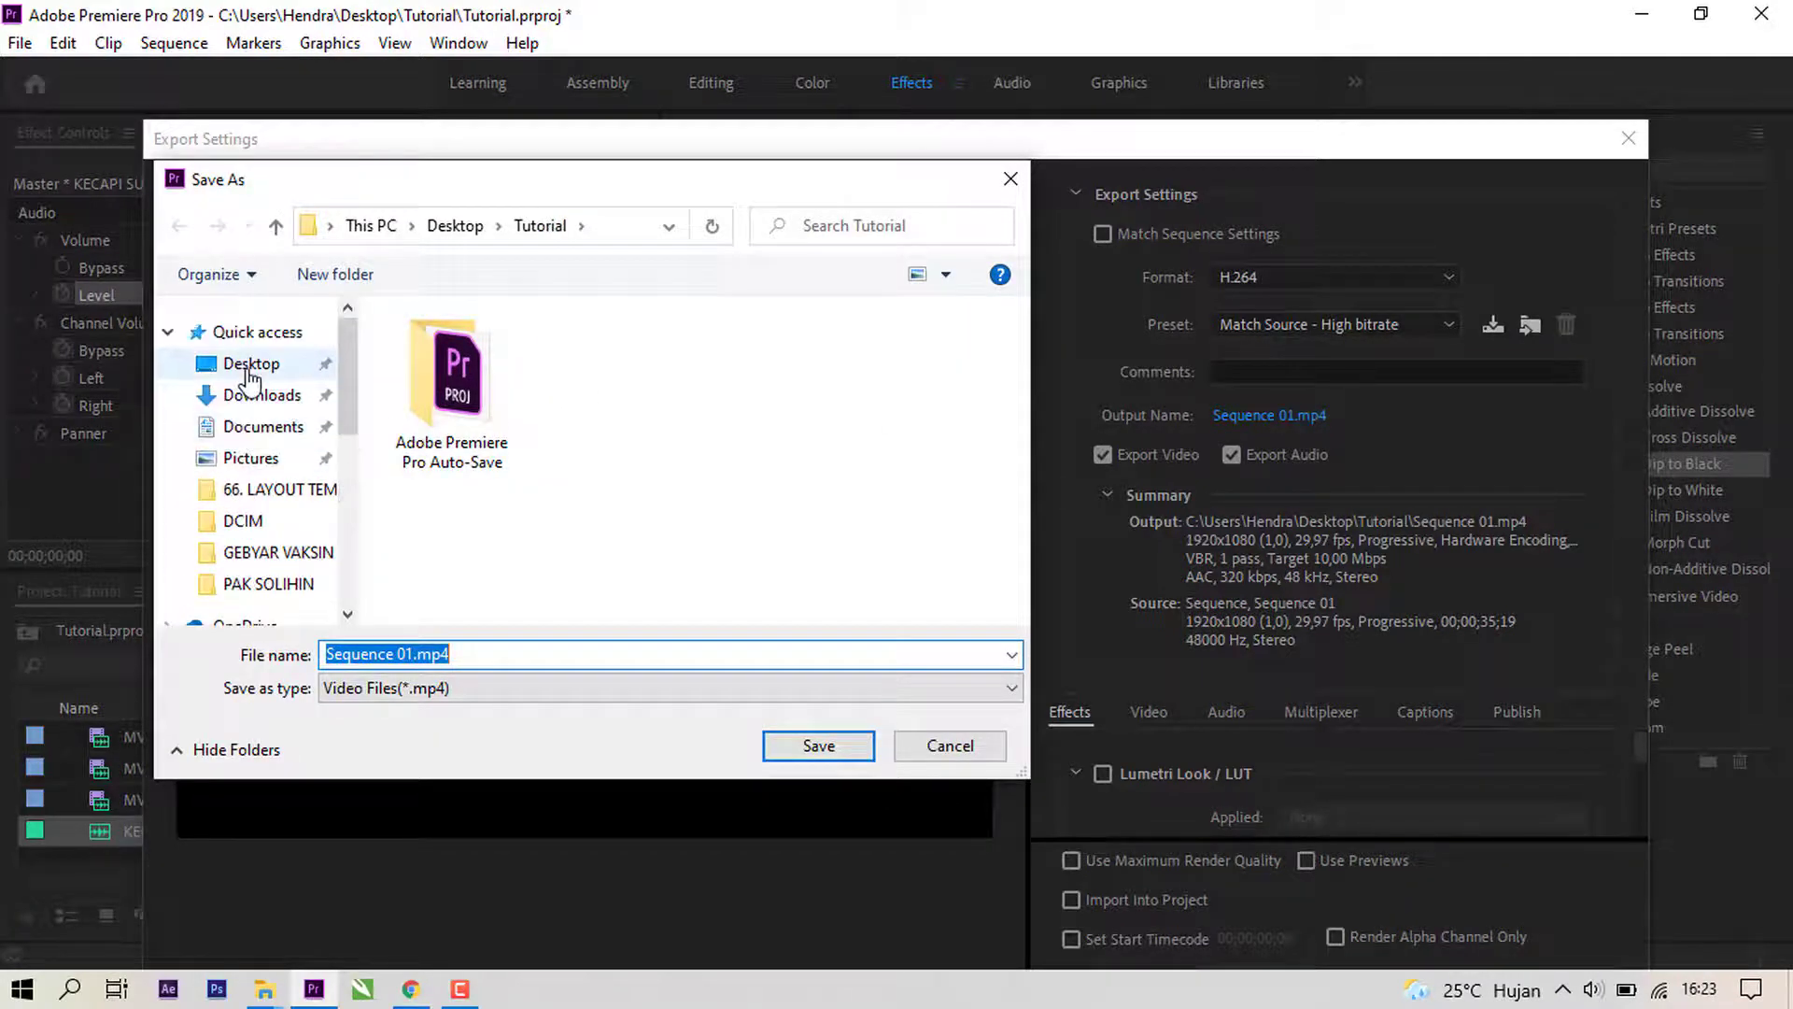
{"action": "left_click", "coordinate": [254, 372]}
{"action": "double_click", "coordinate": [427, 387]}
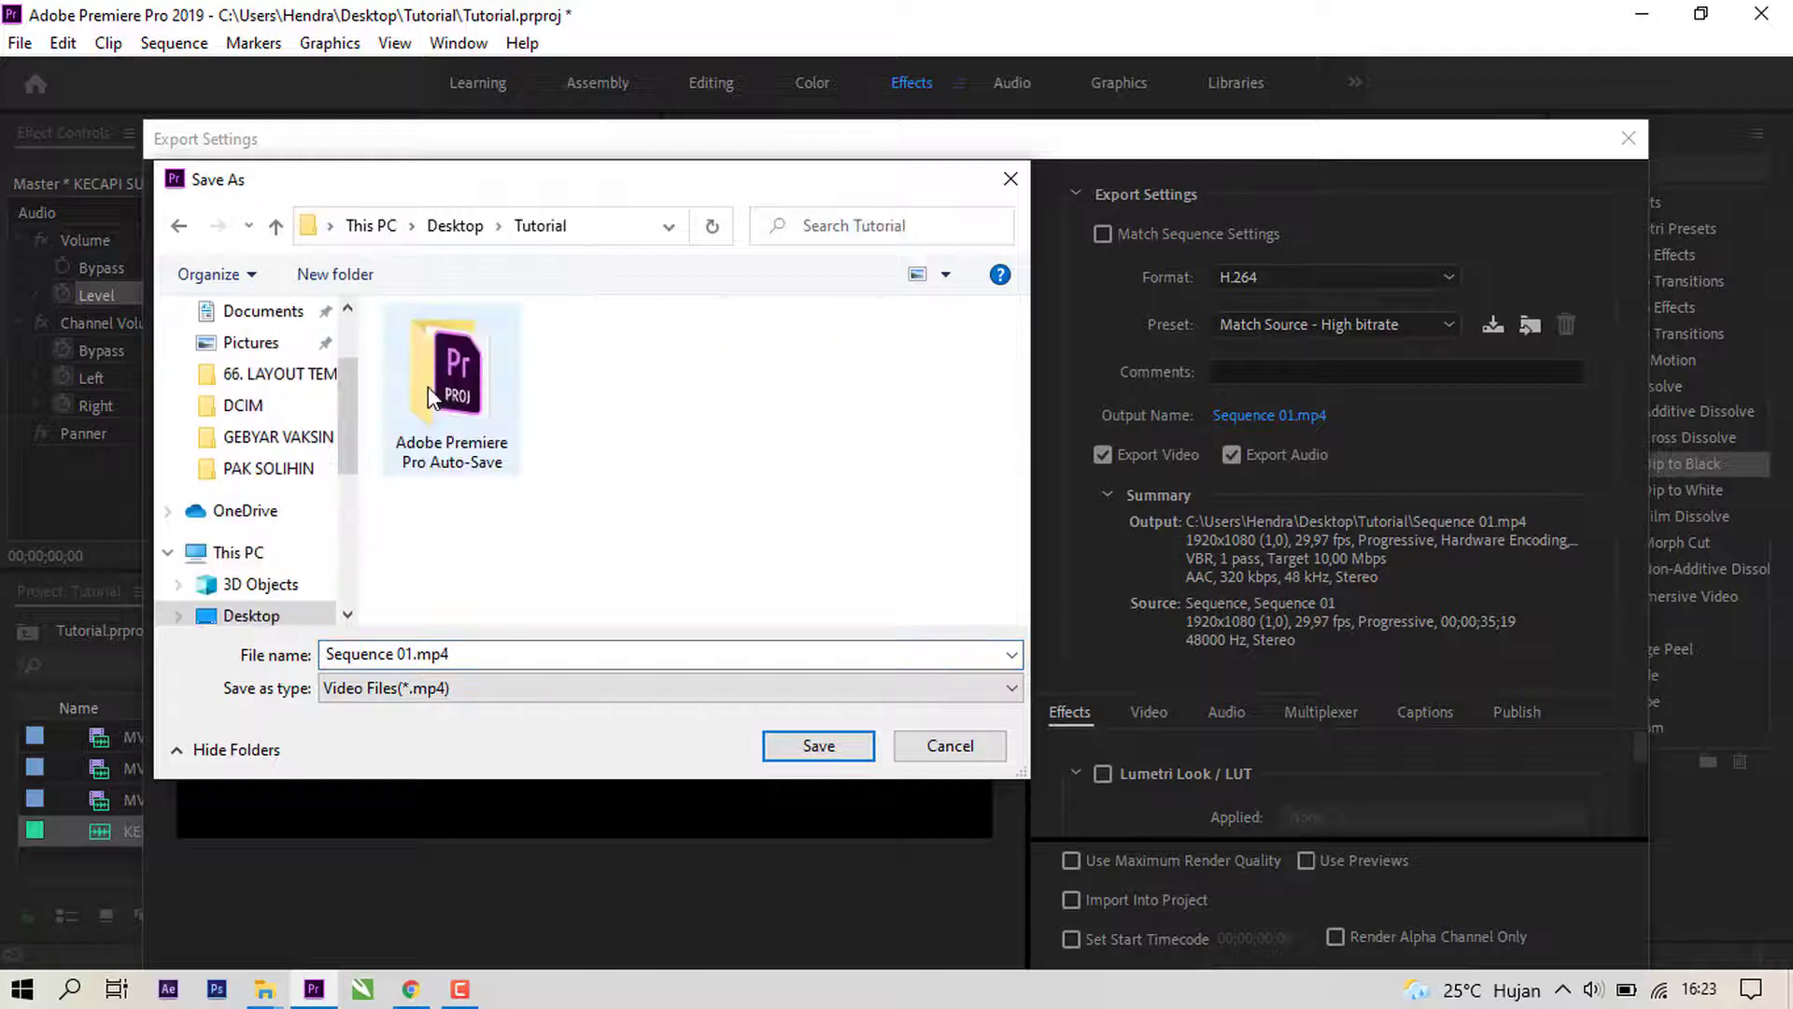
{"action": "left_click", "coordinate": [849, 744]}
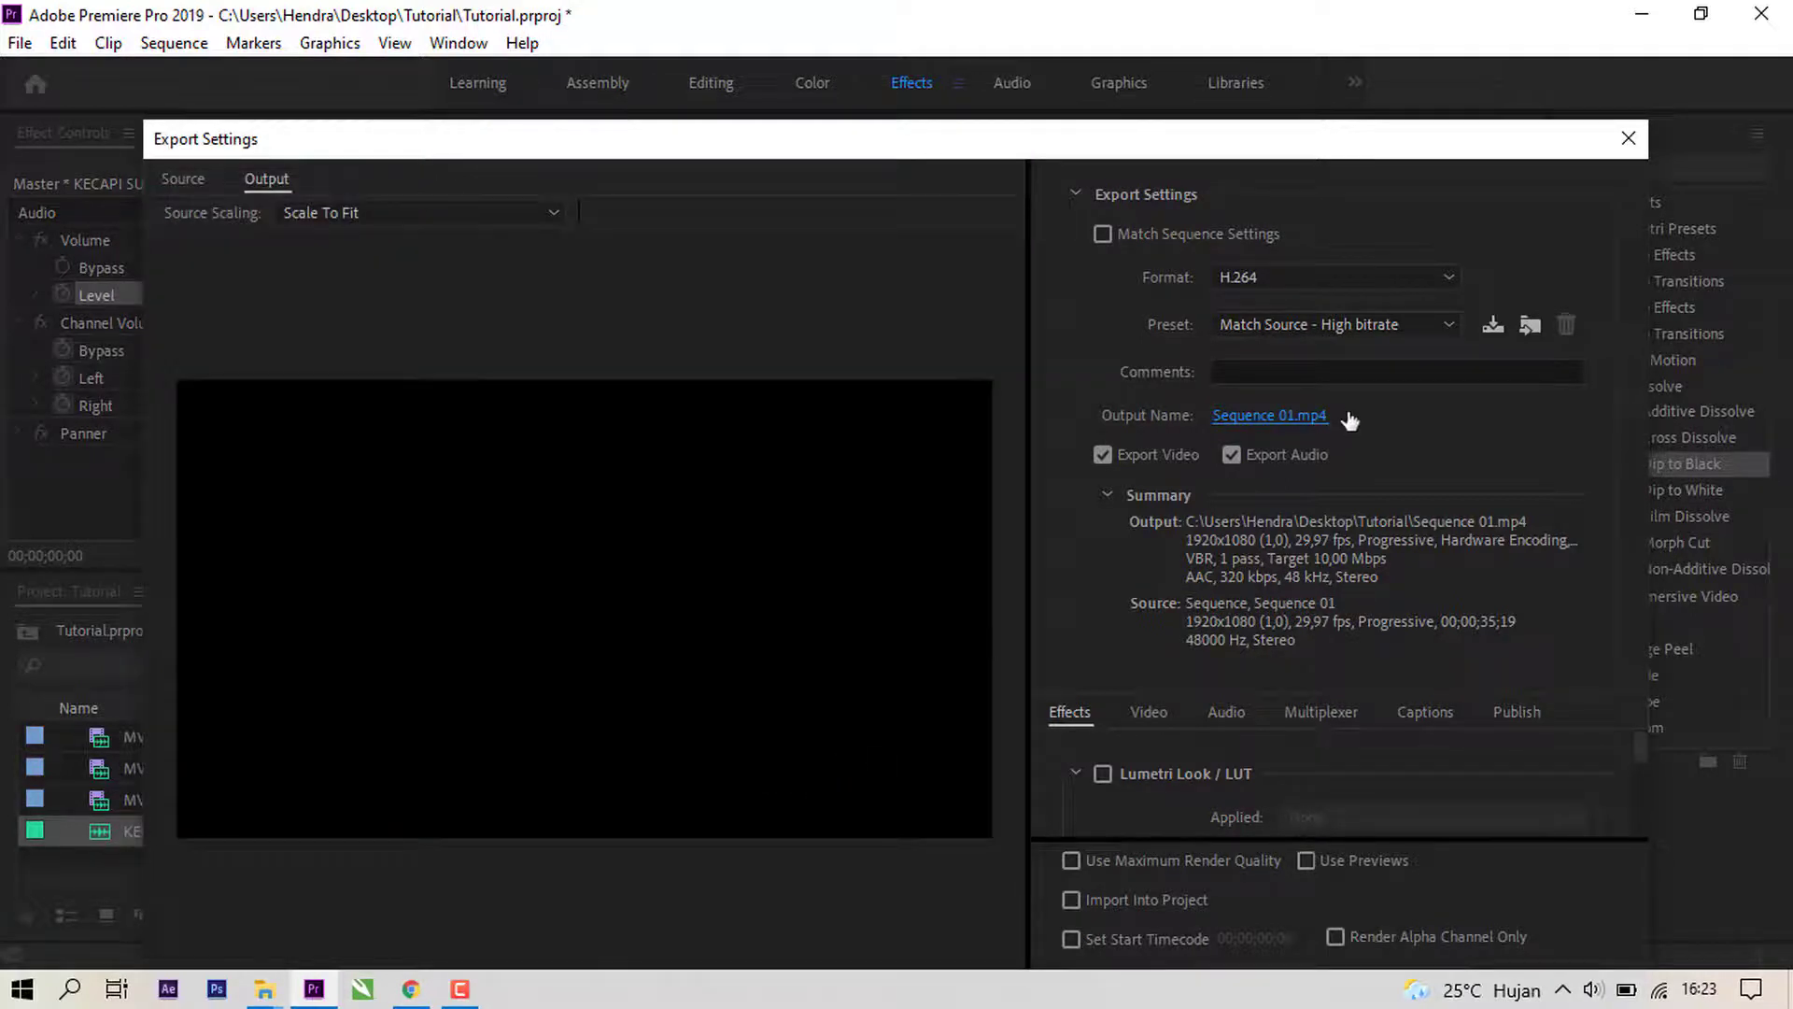
Step: Keep the H.264 format with the Match Source - High bitrate preset, export the video, and save the project
{"action": "left_click", "coordinate": [1434, 278]}
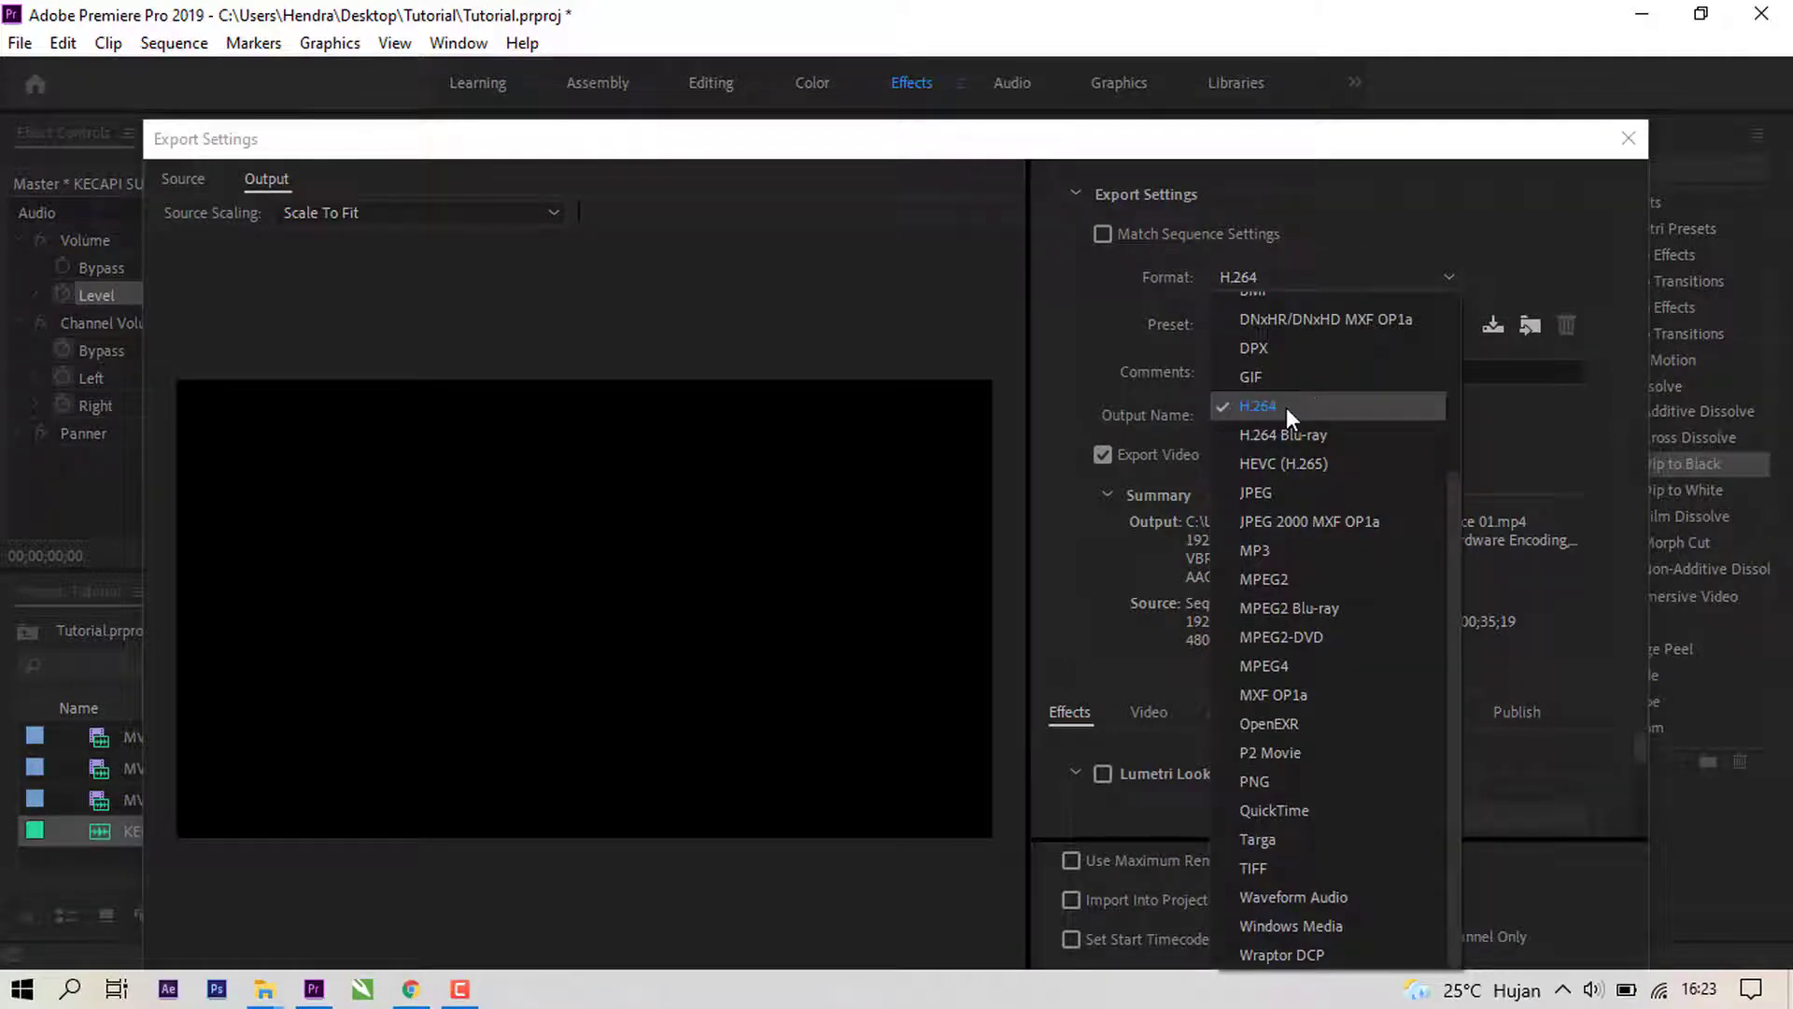
{"action": "left_click", "coordinate": [1412, 191]}
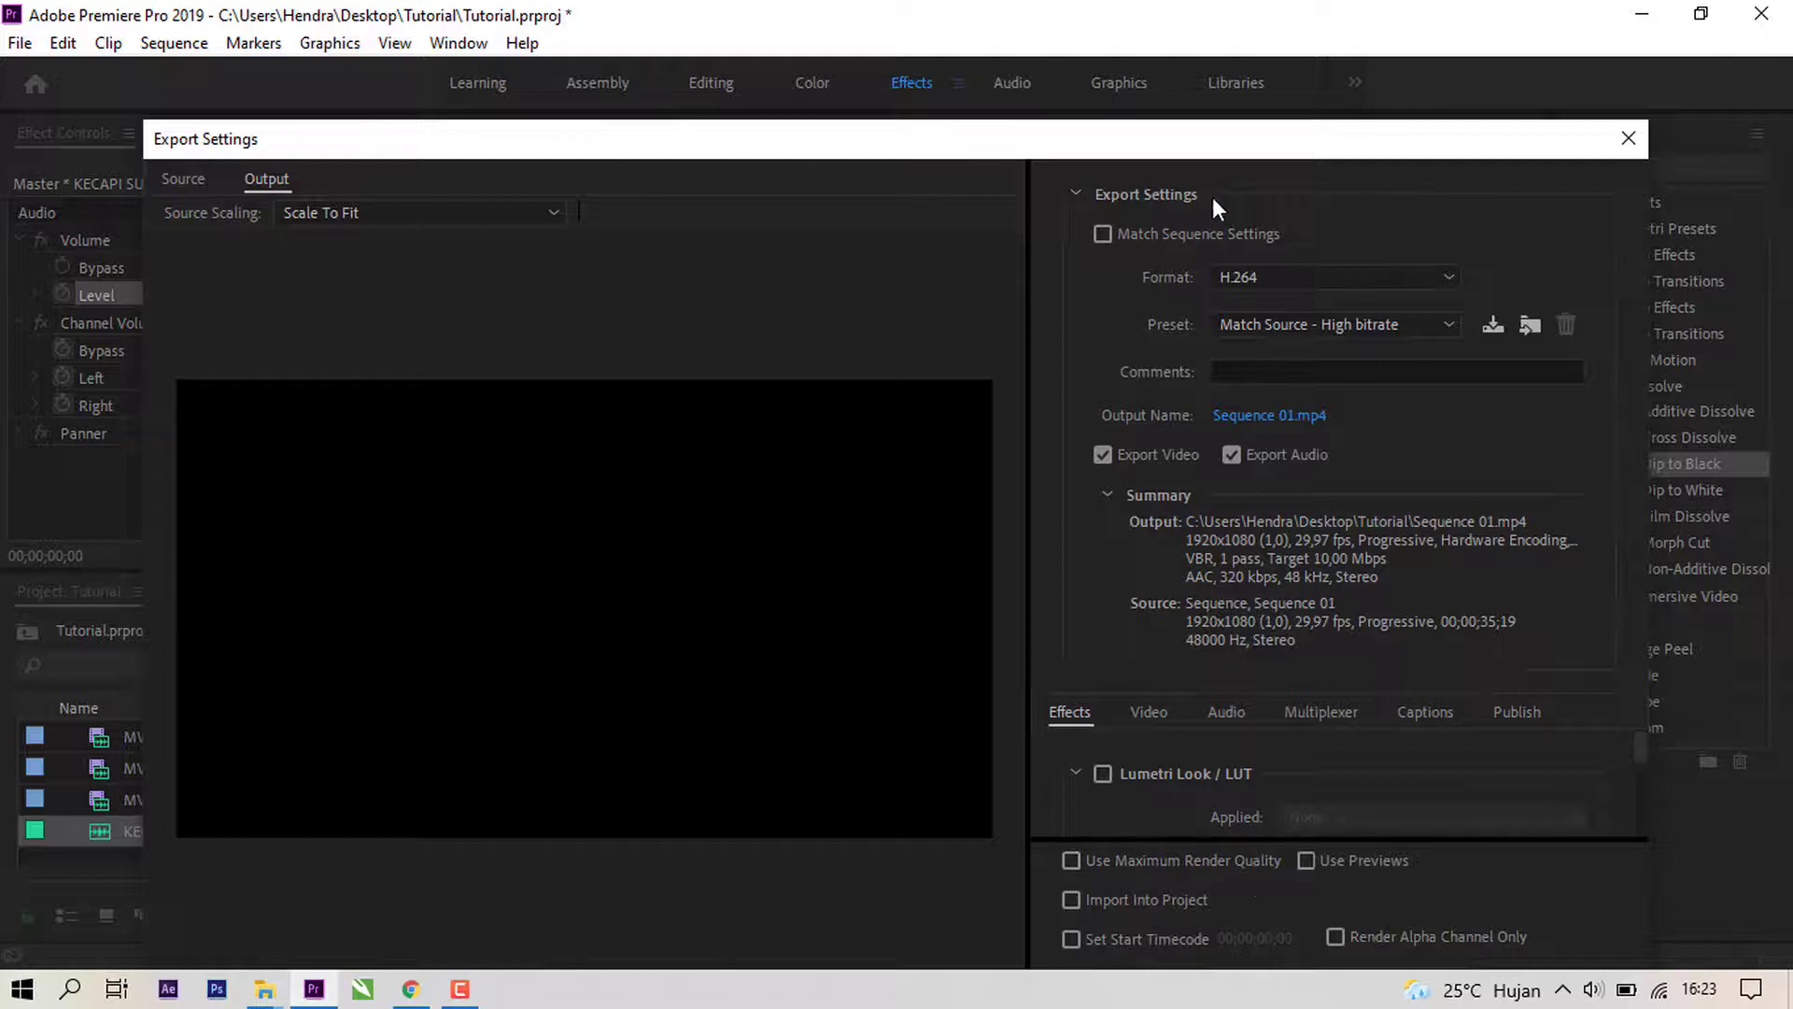
{"action": "left_click_drag", "start_coordinate": [1213, 136], "coordinate": [1183, 31]}
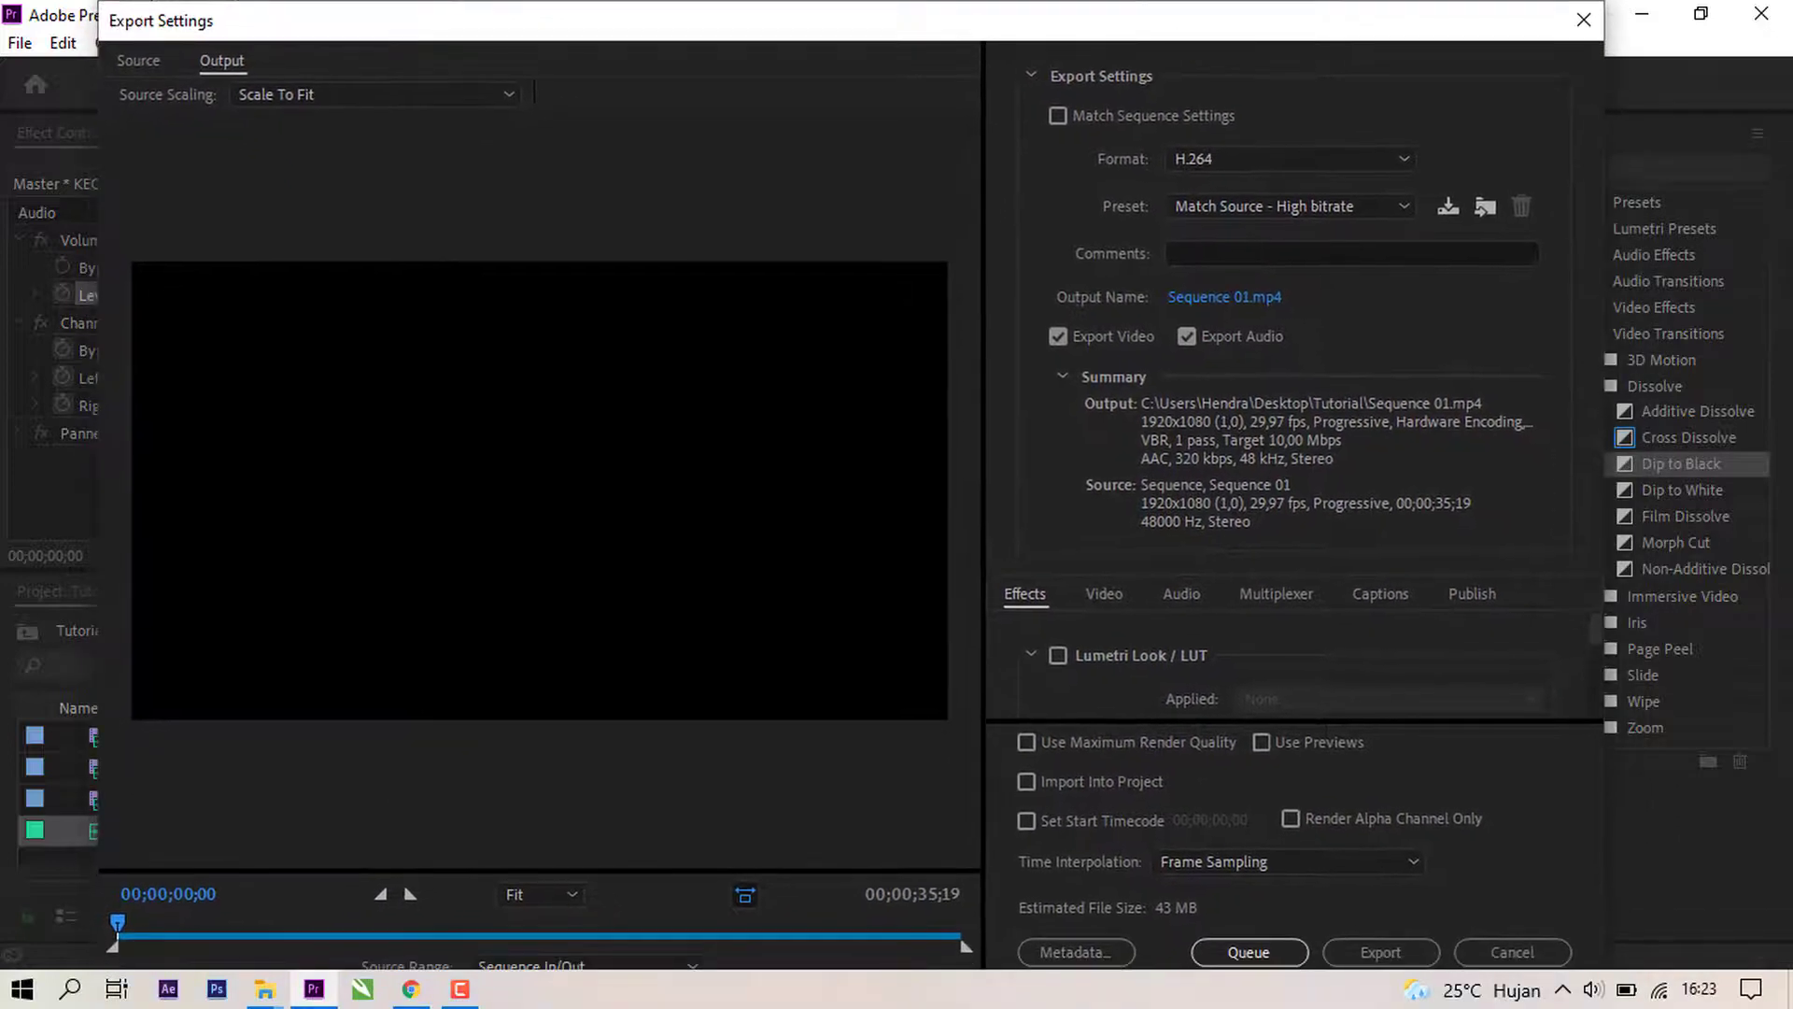
{"action": "left_click", "coordinate": [1384, 943]}
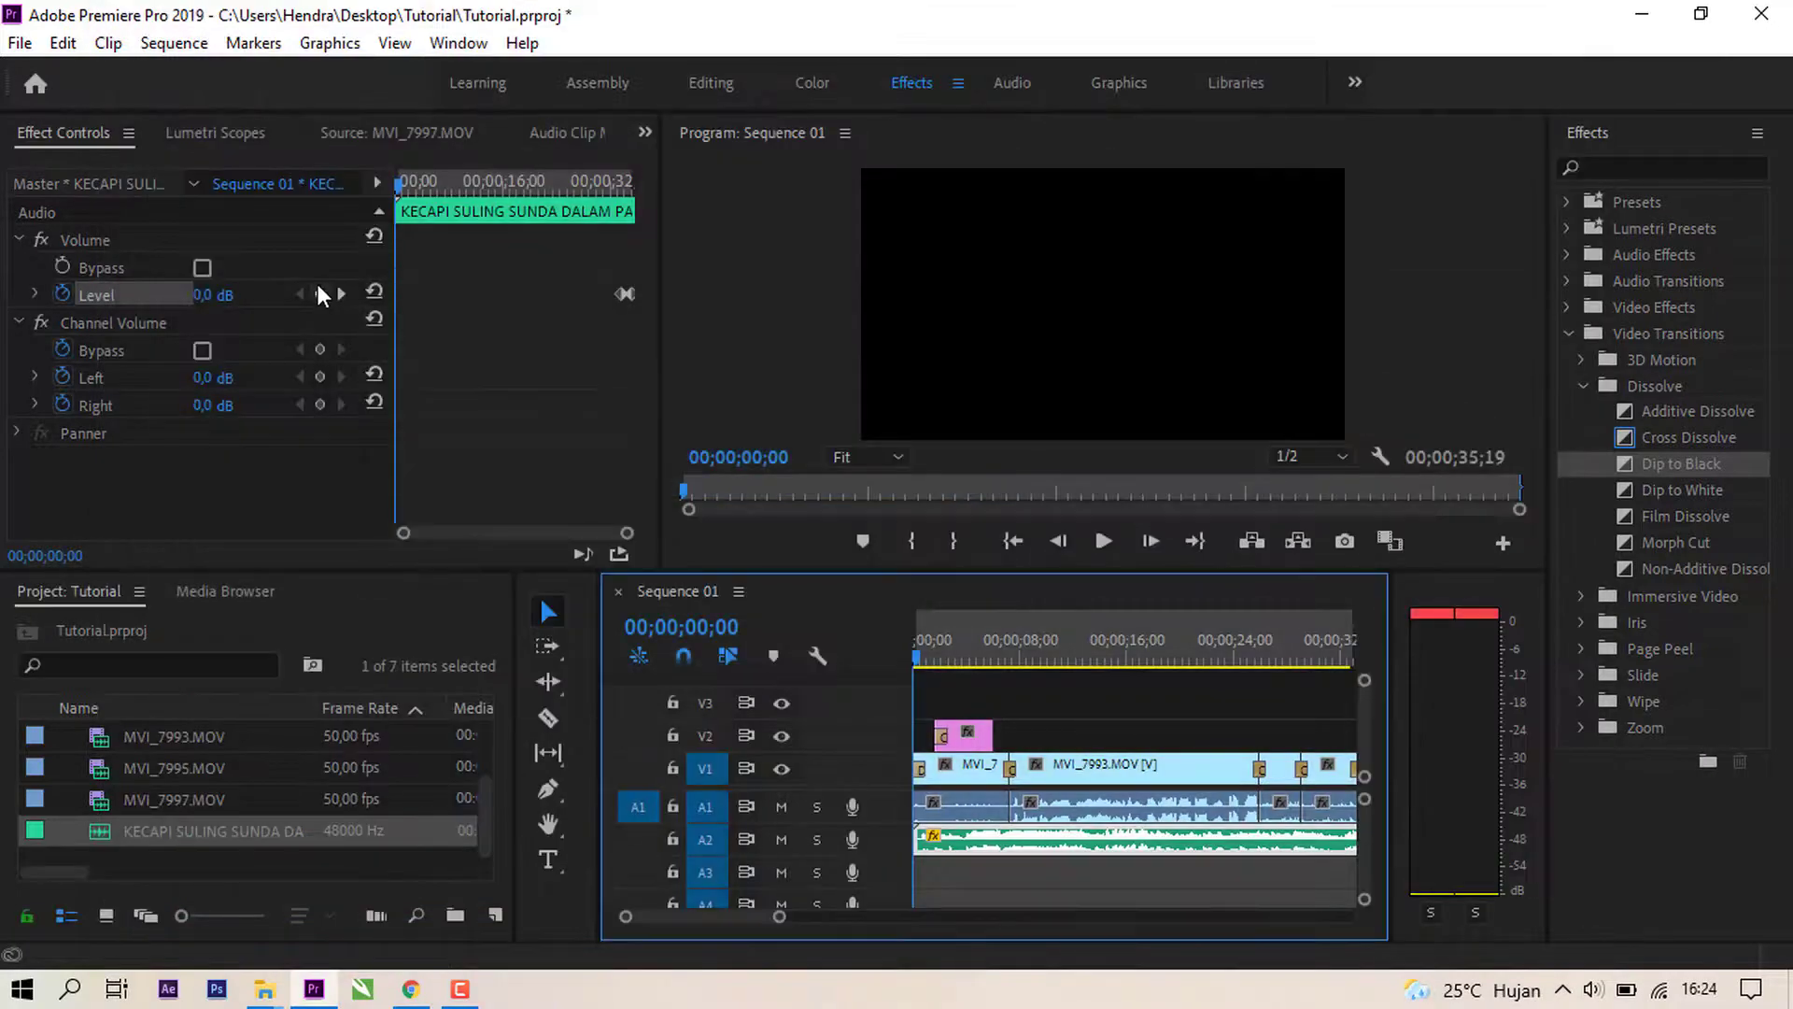
{"action": "key", "text": "ctrl+s"}
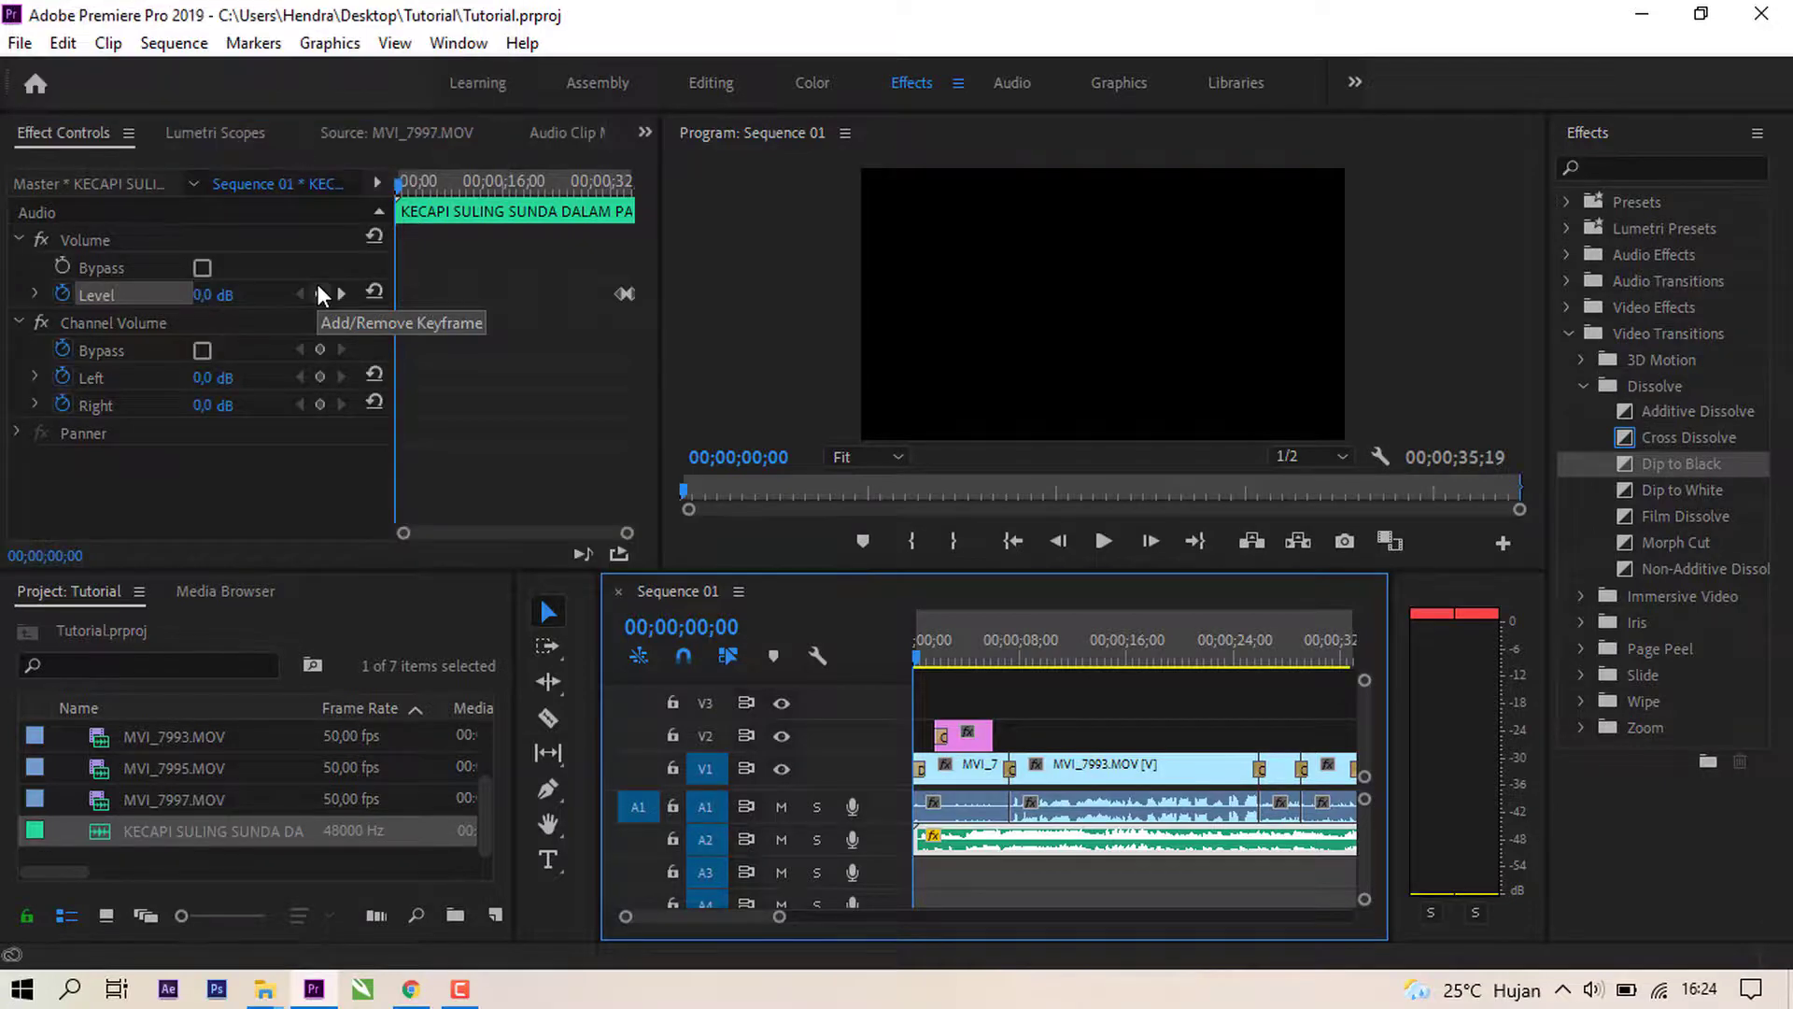
Step: Close Premiere Pro, play the exported Sequence 01.mp4 from the Tutorial folder to check it, and close the player
{"action": "left_click", "coordinate": [1770, 11]}
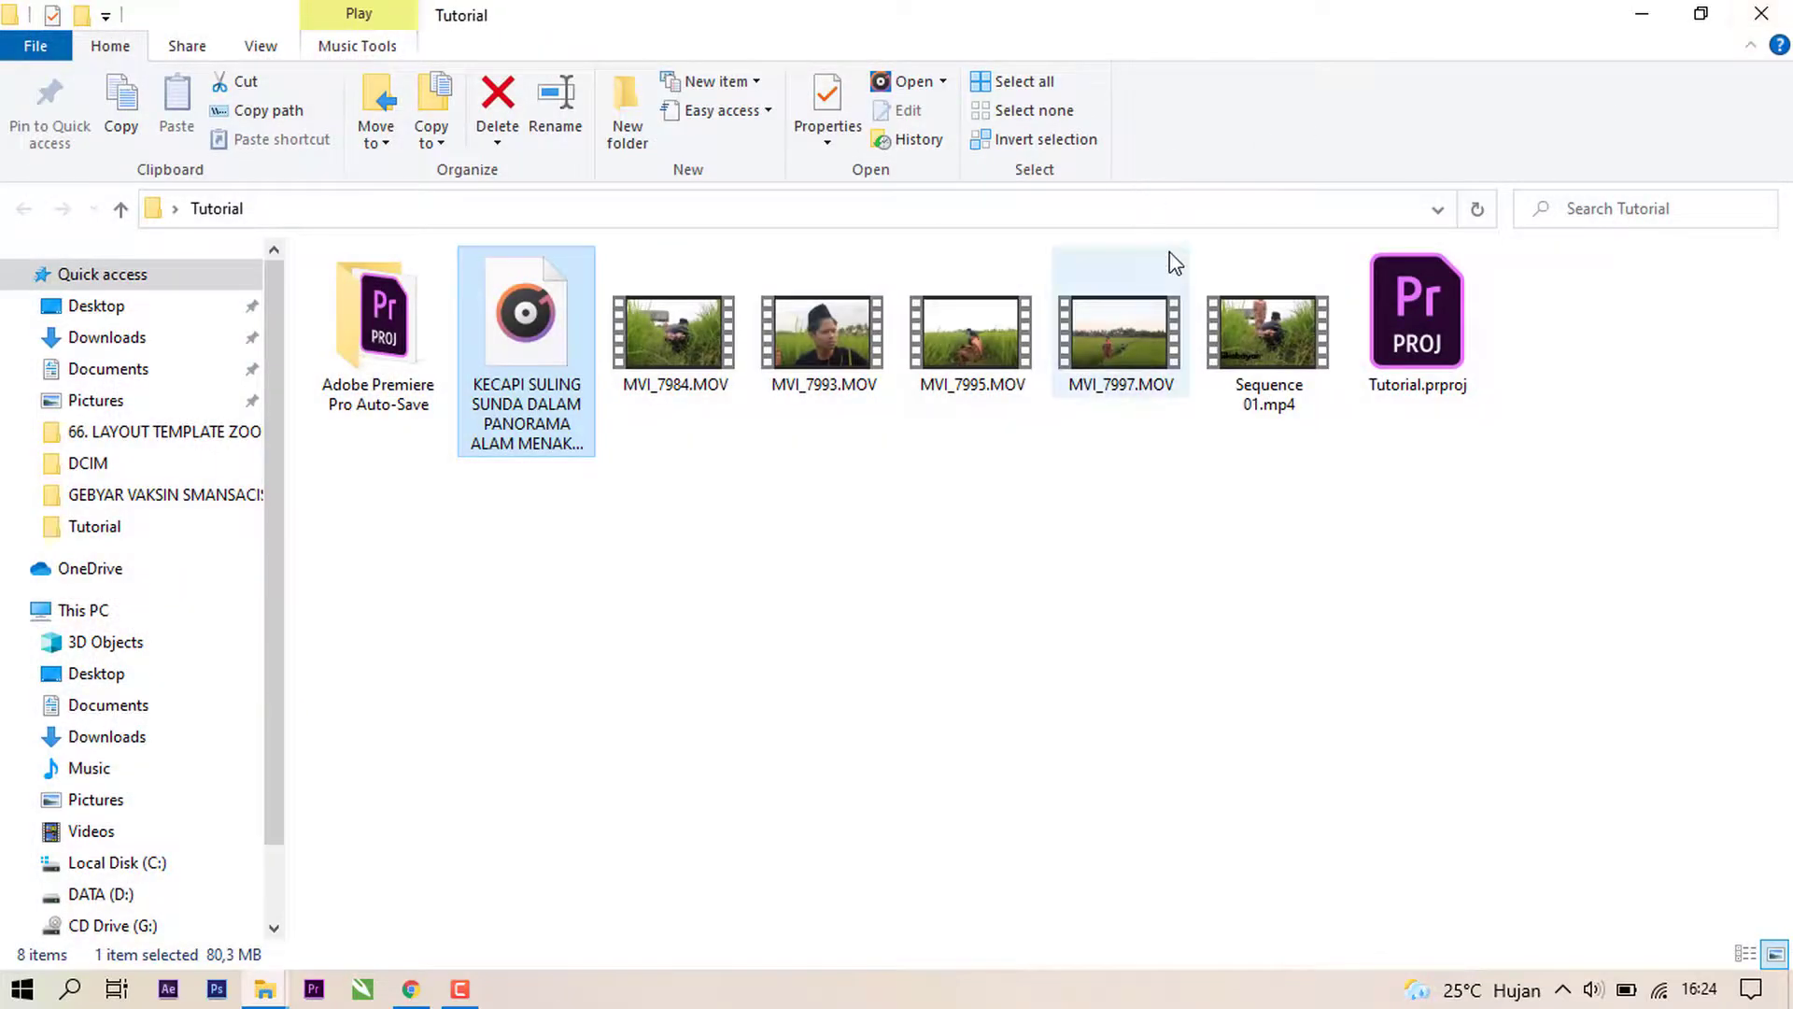
{"action": "left_click", "coordinate": [1277, 338]}
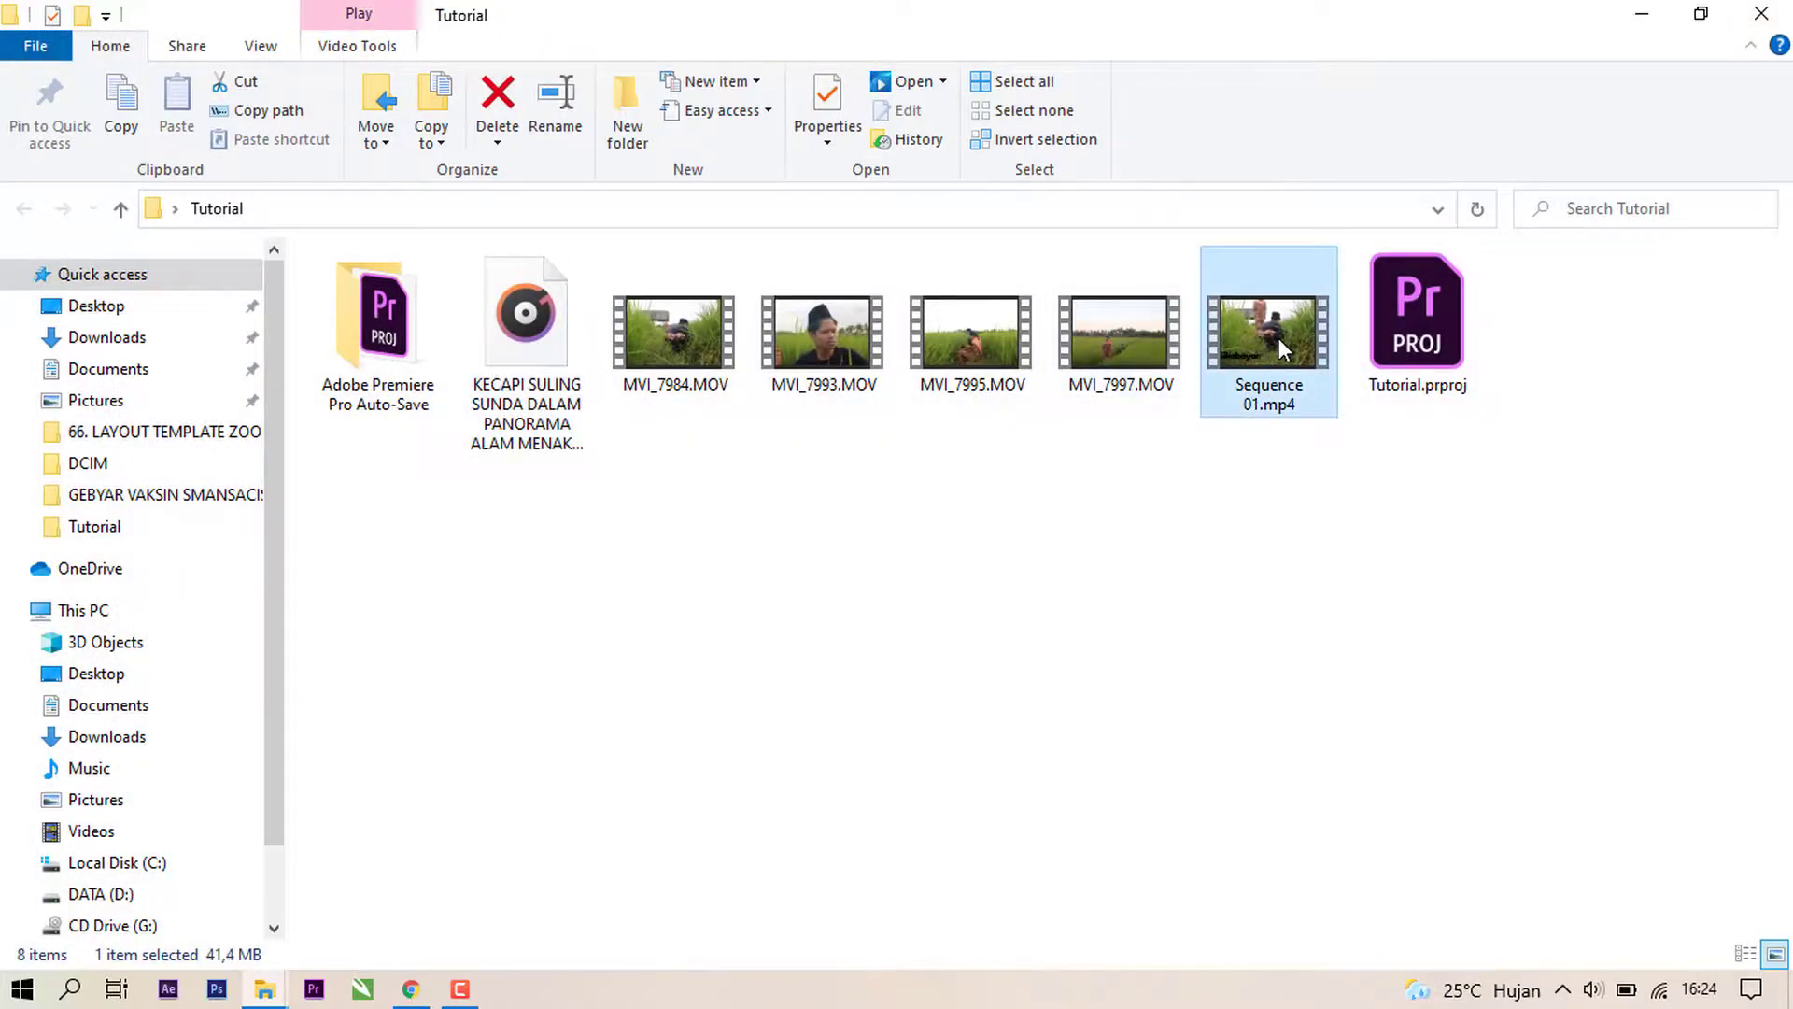
{"action": "double_click", "coordinate": [1280, 338]}
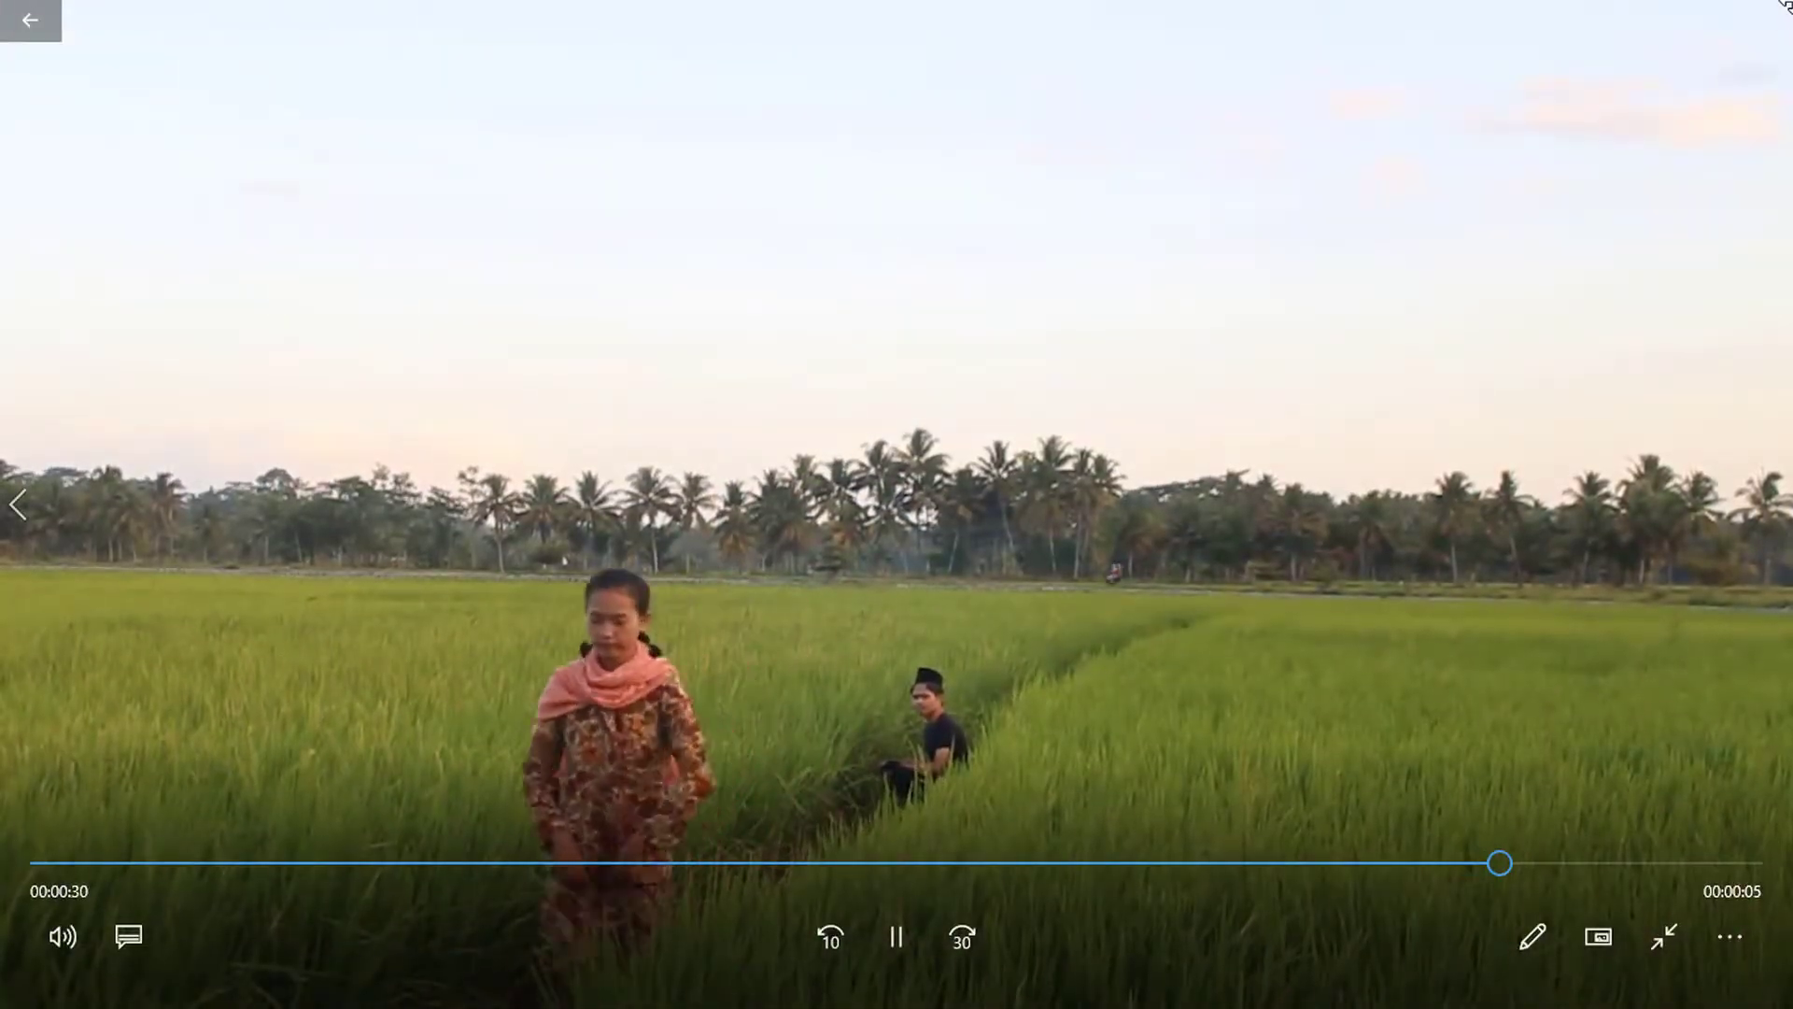
{"action": "left_click", "coordinate": [33, 16]}
{"action": "left_click", "coordinate": [1770, 17]}
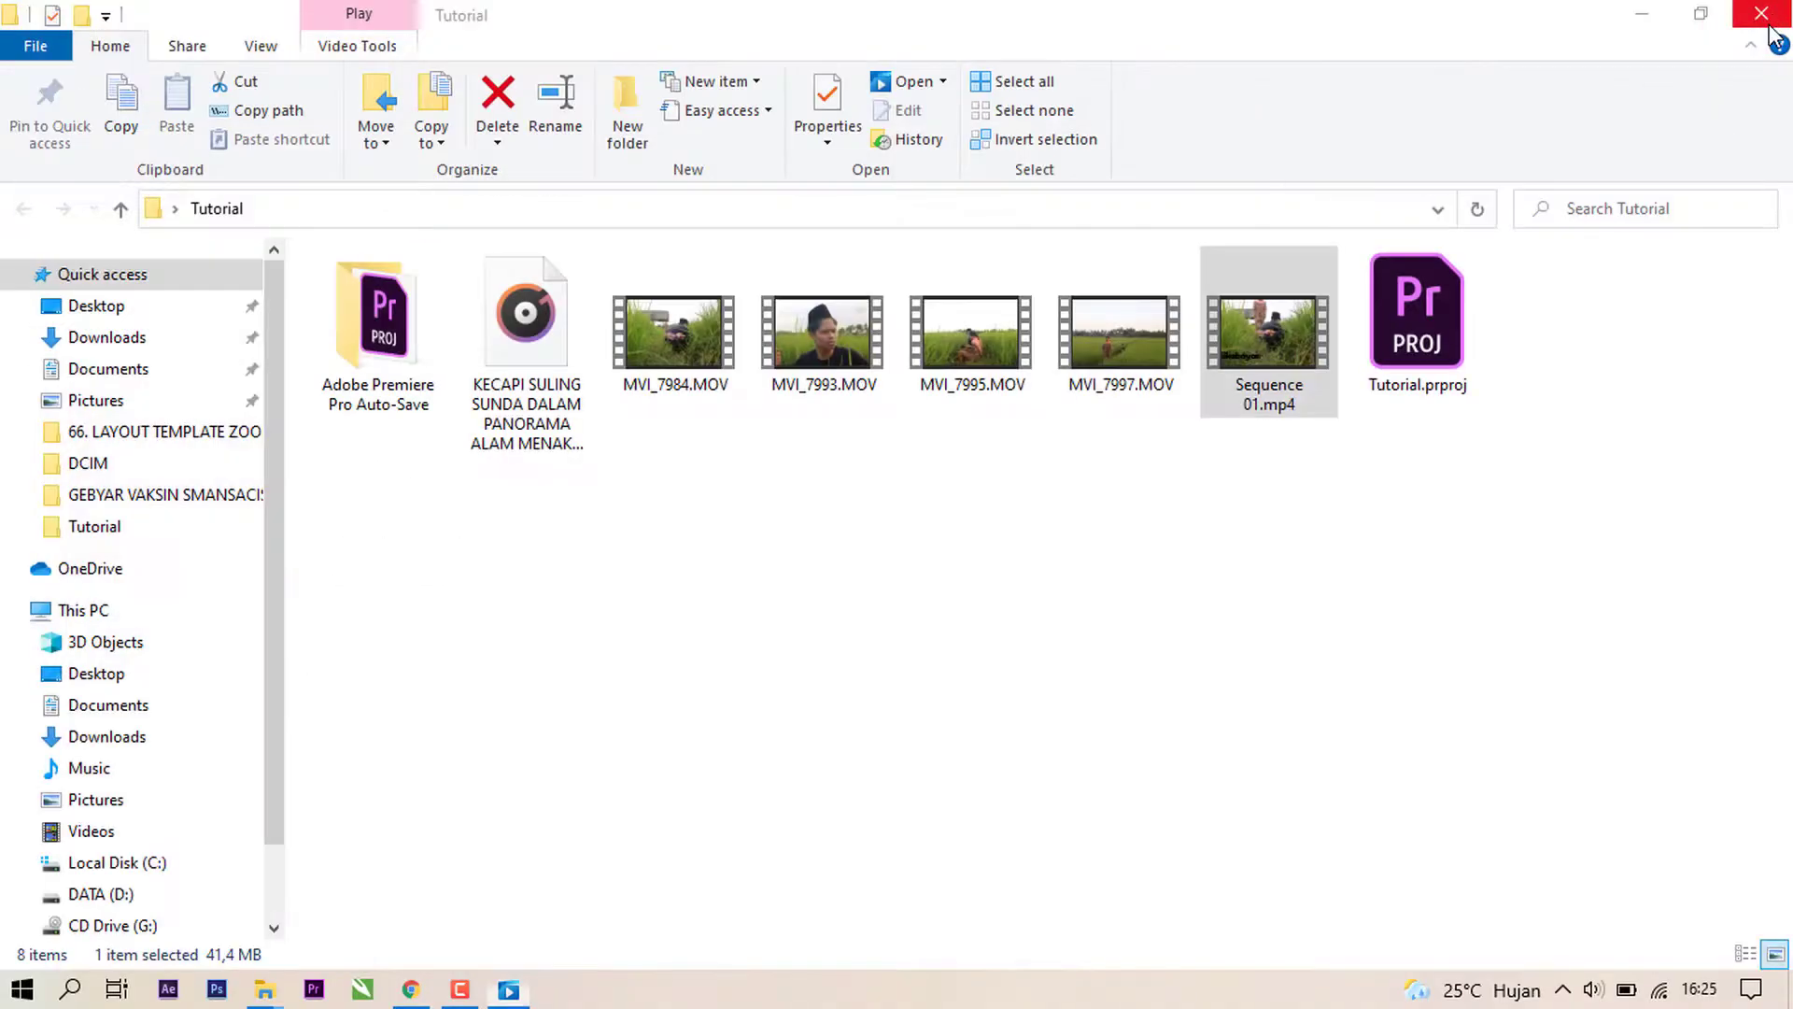